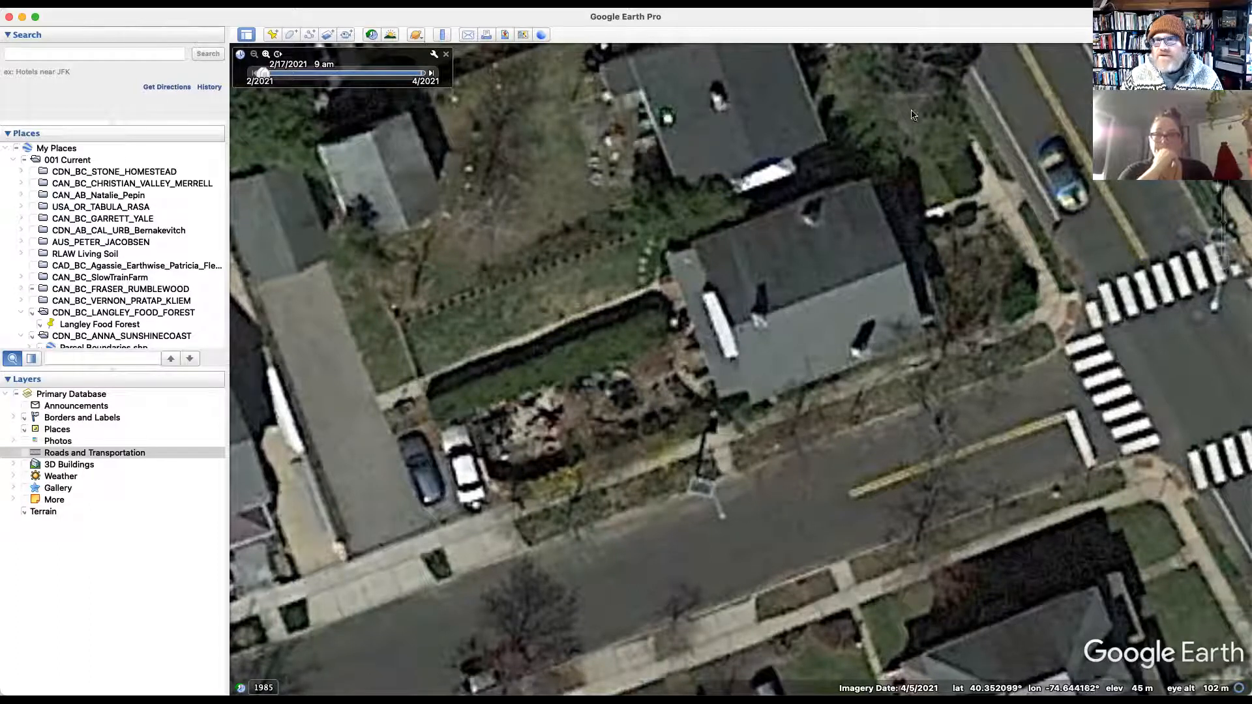
Step: Zoom the Google Earth aerial in slightly on the garden lot beside the grey-roofed house
{"action": "left_click", "coordinate": [1222, 185]}
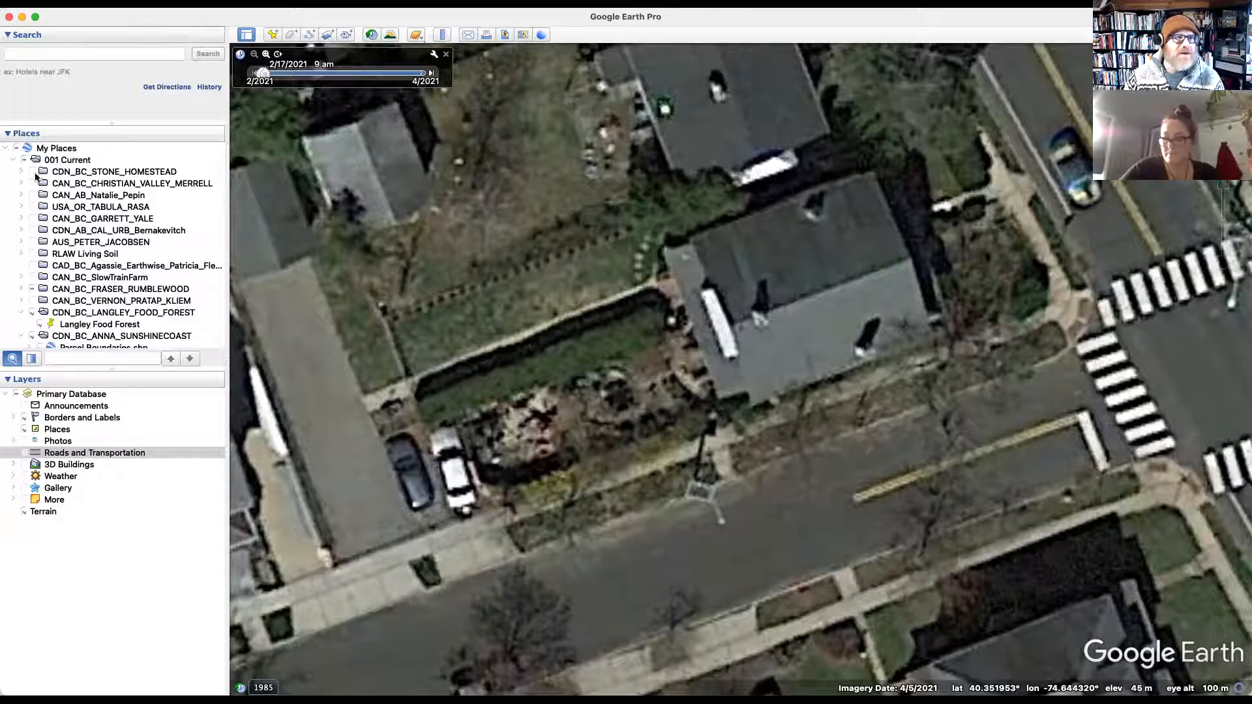
{"action": "left_click", "coordinate": [131, 3]}
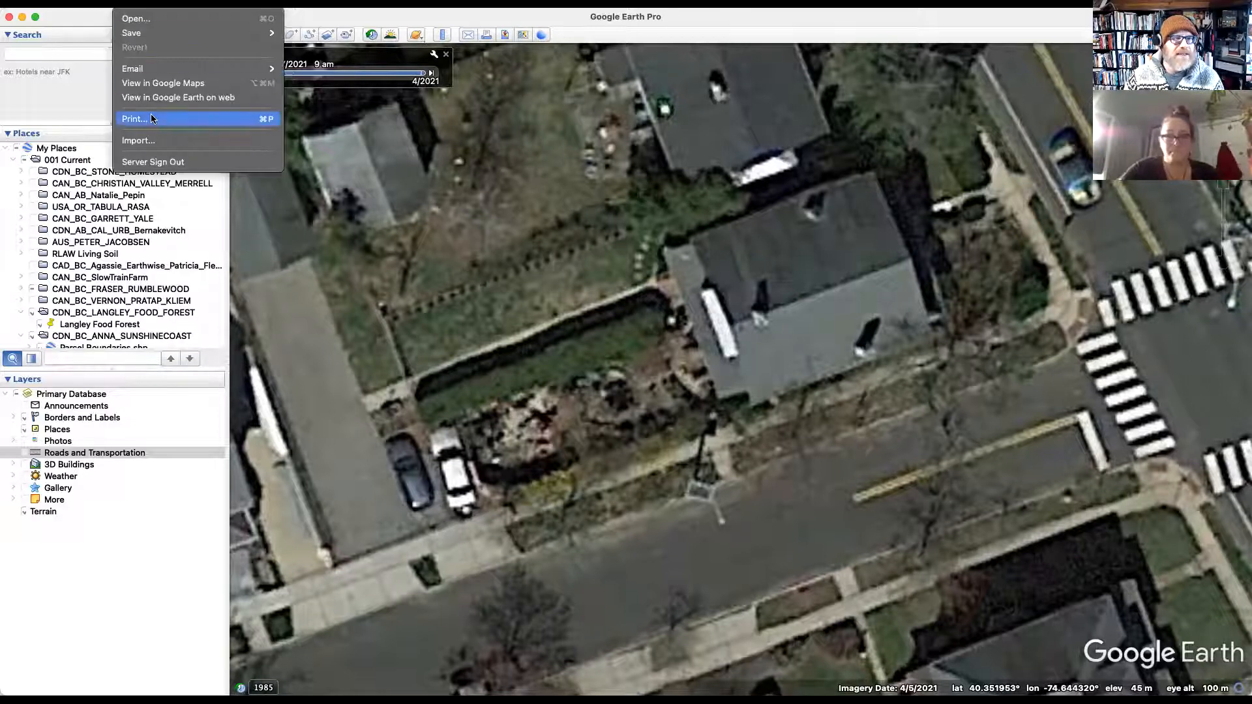
{"action": "left_click", "coordinate": [92, 123]}
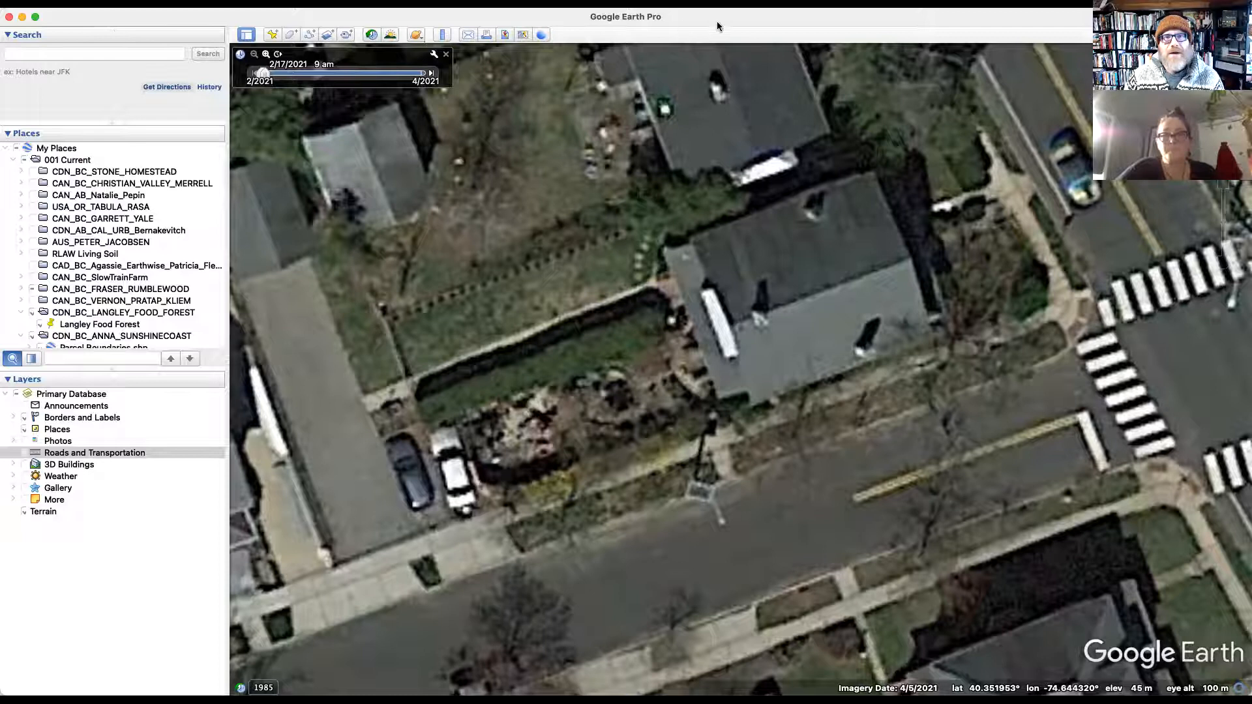
{"action": "key", "text": "super+p"}
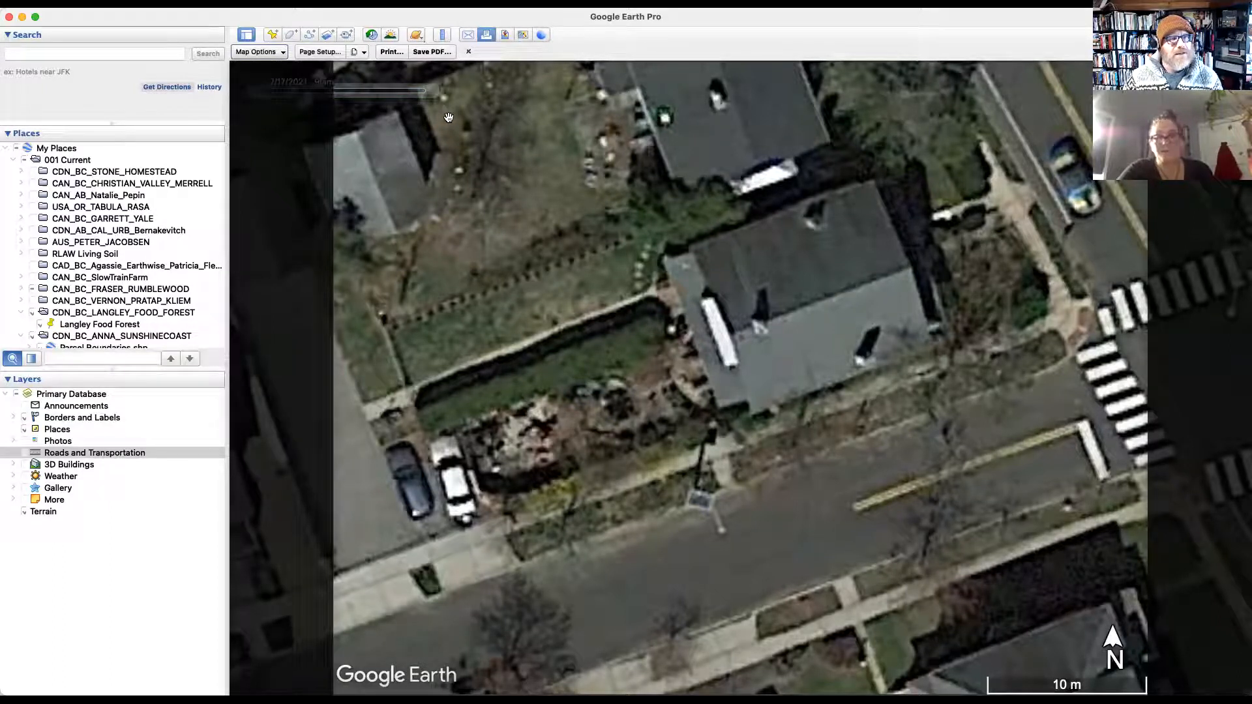
{"action": "left_click", "coordinate": [469, 52]}
{"action": "left_click", "coordinate": [124, 3]}
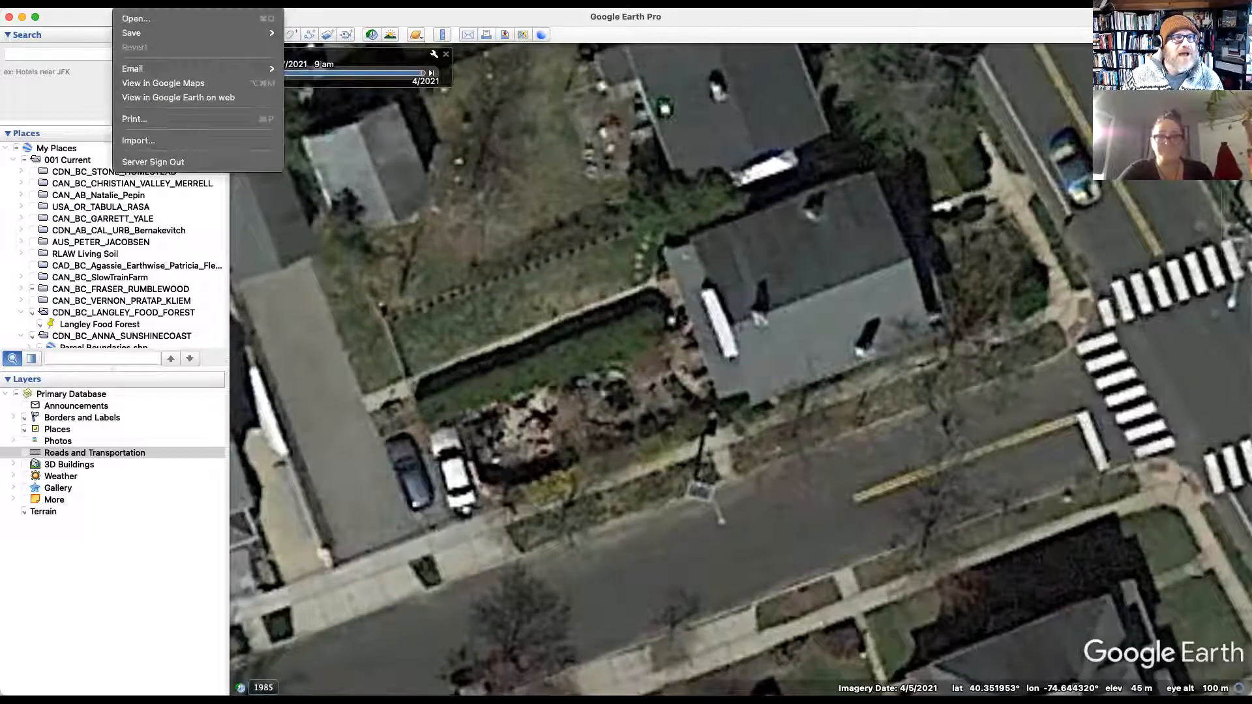
{"action": "left_click", "coordinate": [65, 2]}
{"action": "left_click", "coordinate": [65, 3]}
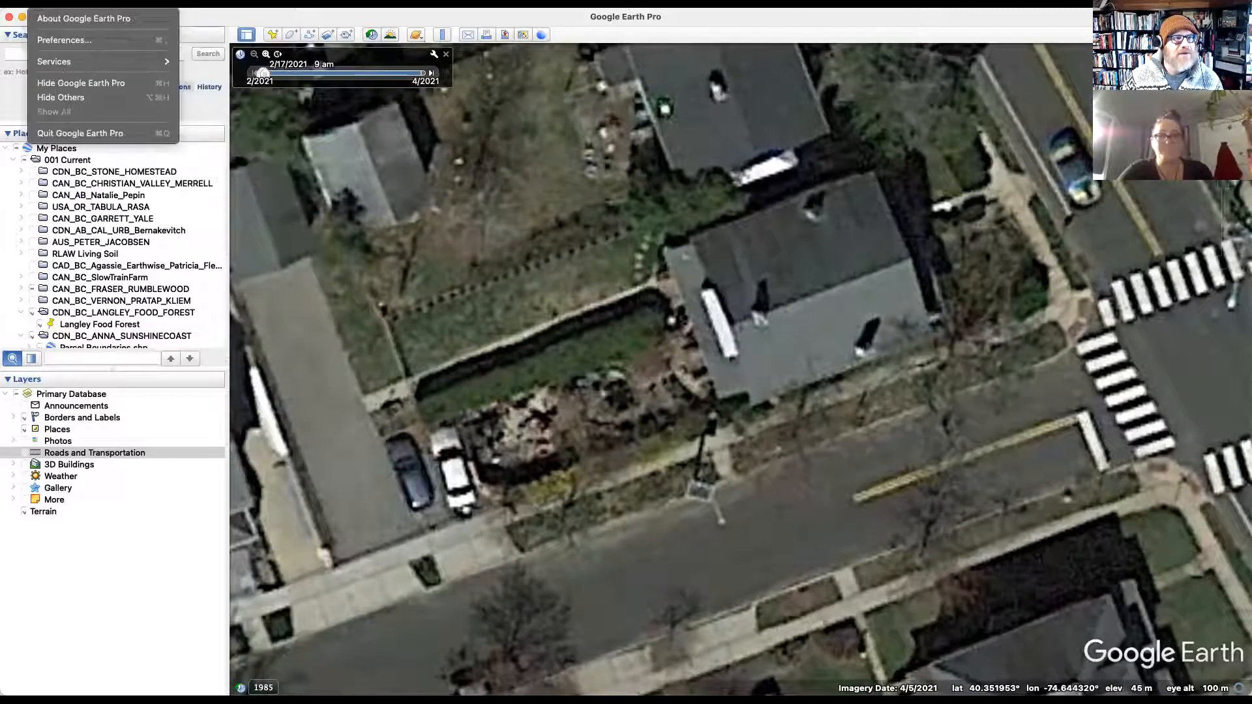
Step: Set Google Earth's units to Feet, Miles and reopen the print layout showing a 50 ft scale bar
{"action": "left_click", "coordinate": [98, 40]}
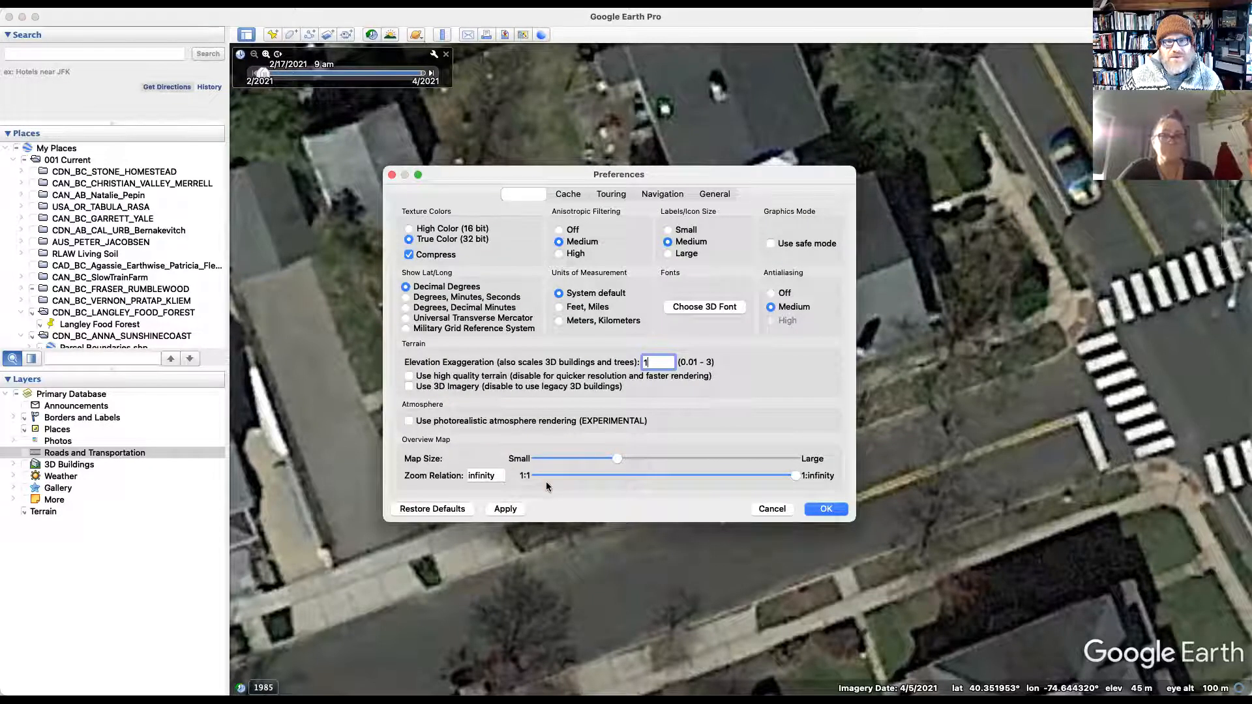
{"action": "left_click", "coordinate": [559, 308]}
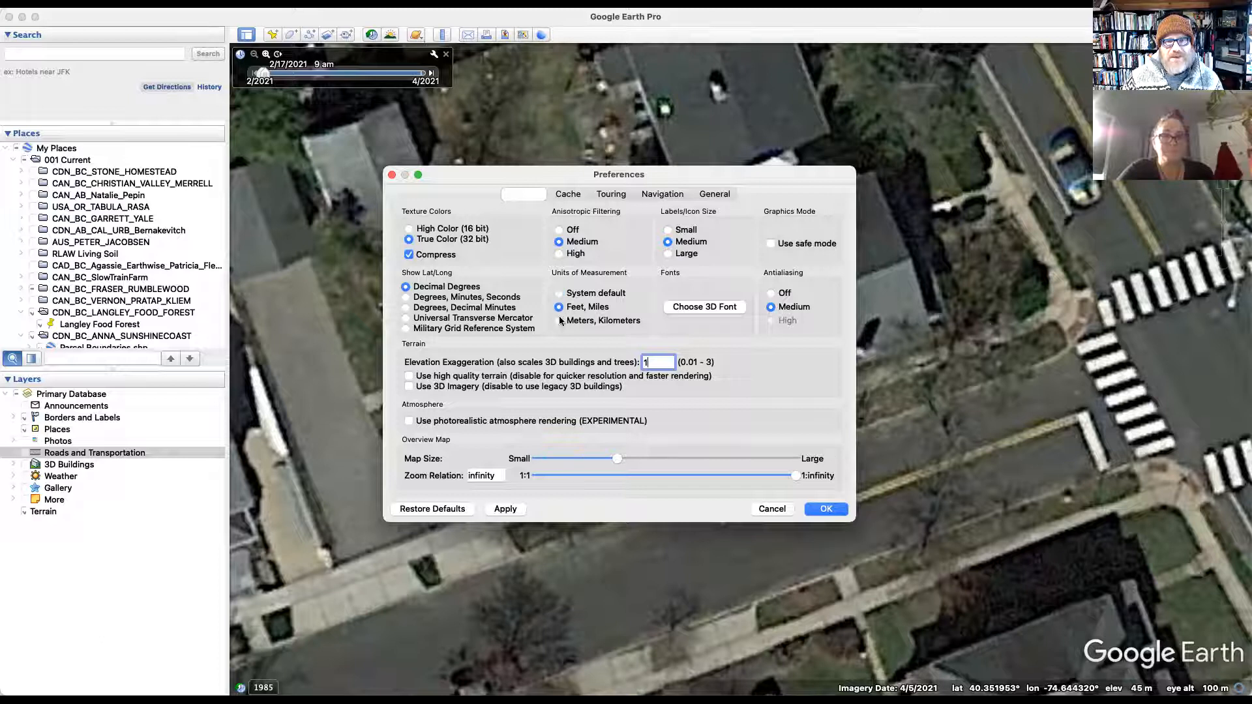
{"action": "left_click", "coordinate": [823, 511]}
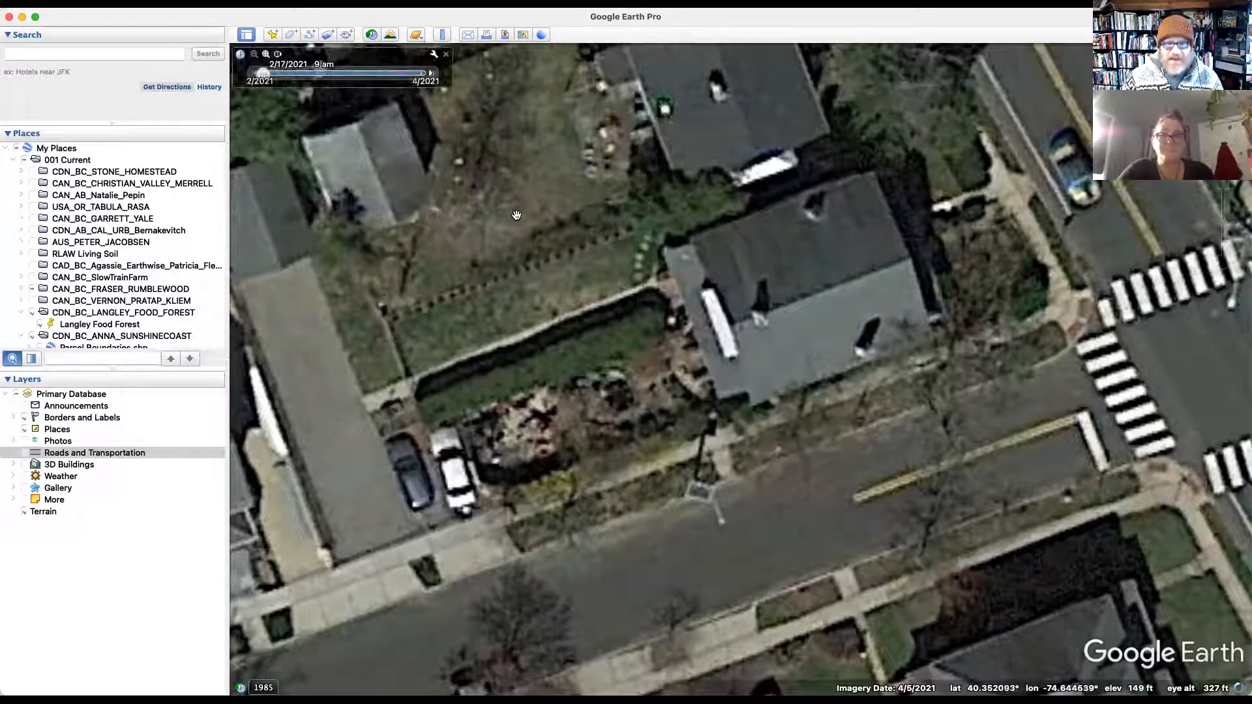
{"action": "key", "text": "super+p"}
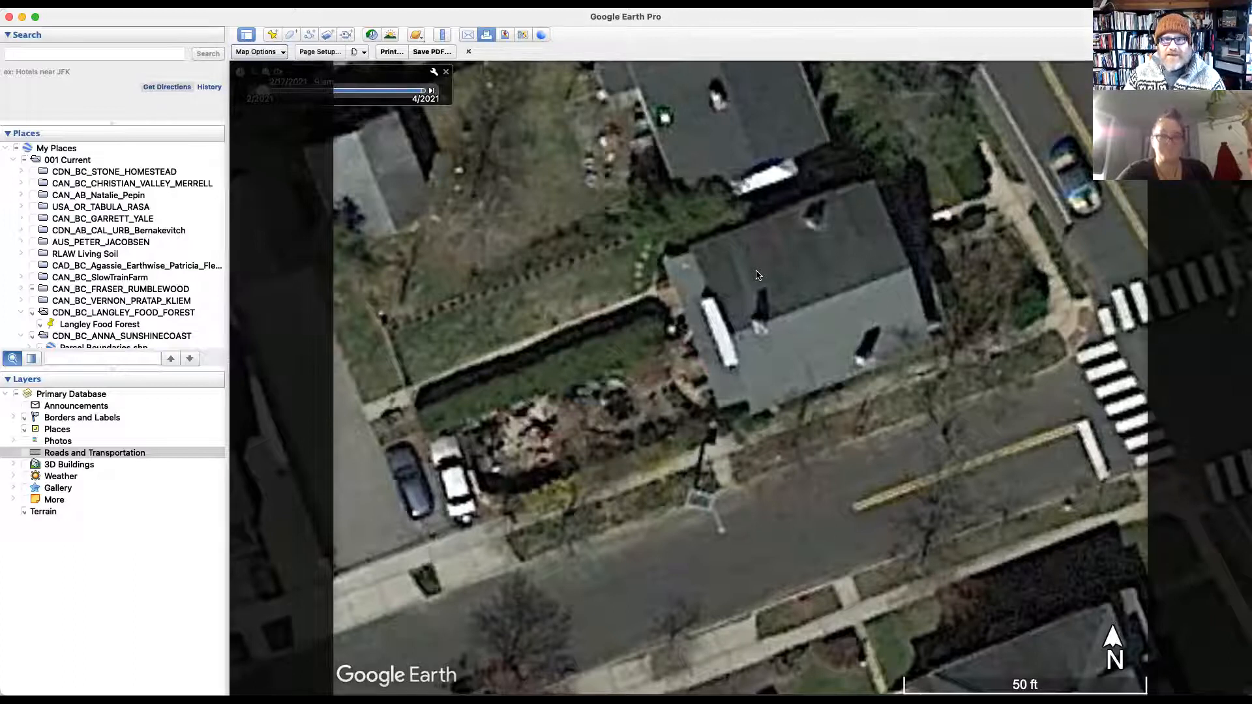
{"action": "left_click", "coordinate": [427, 52]}
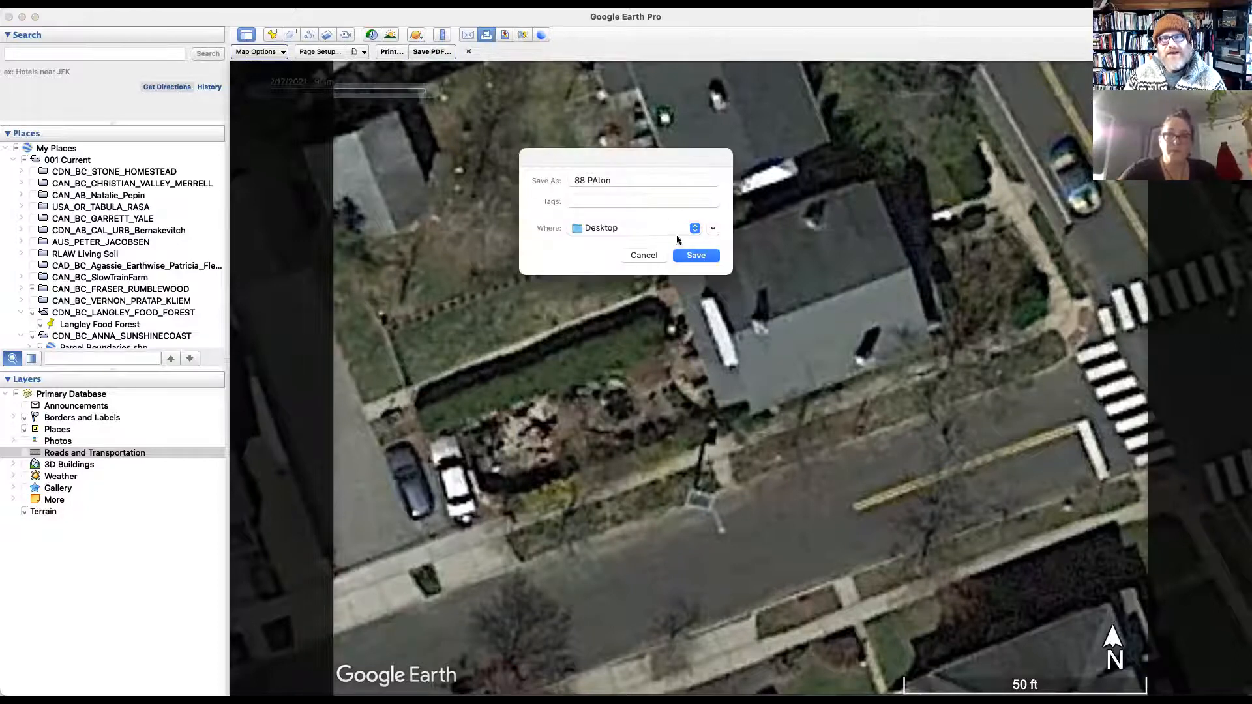
{"action": "left_click", "coordinate": [694, 256]}
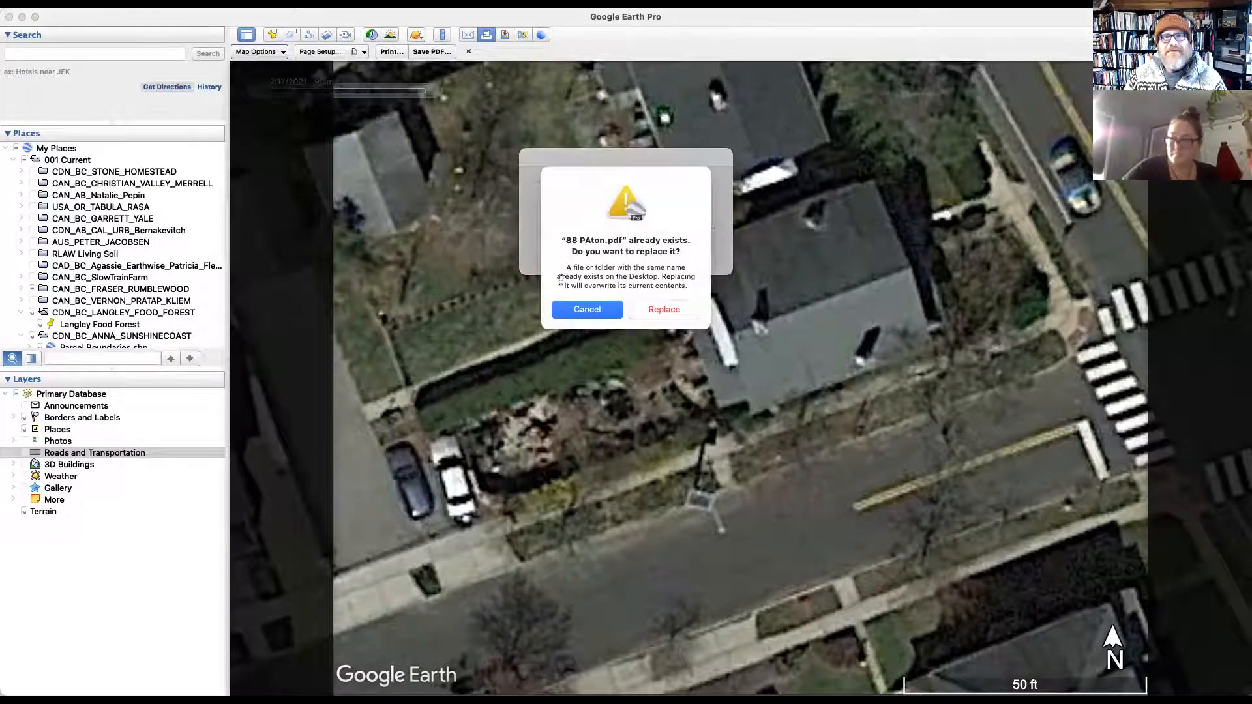
{"action": "left_click", "coordinate": [658, 313]}
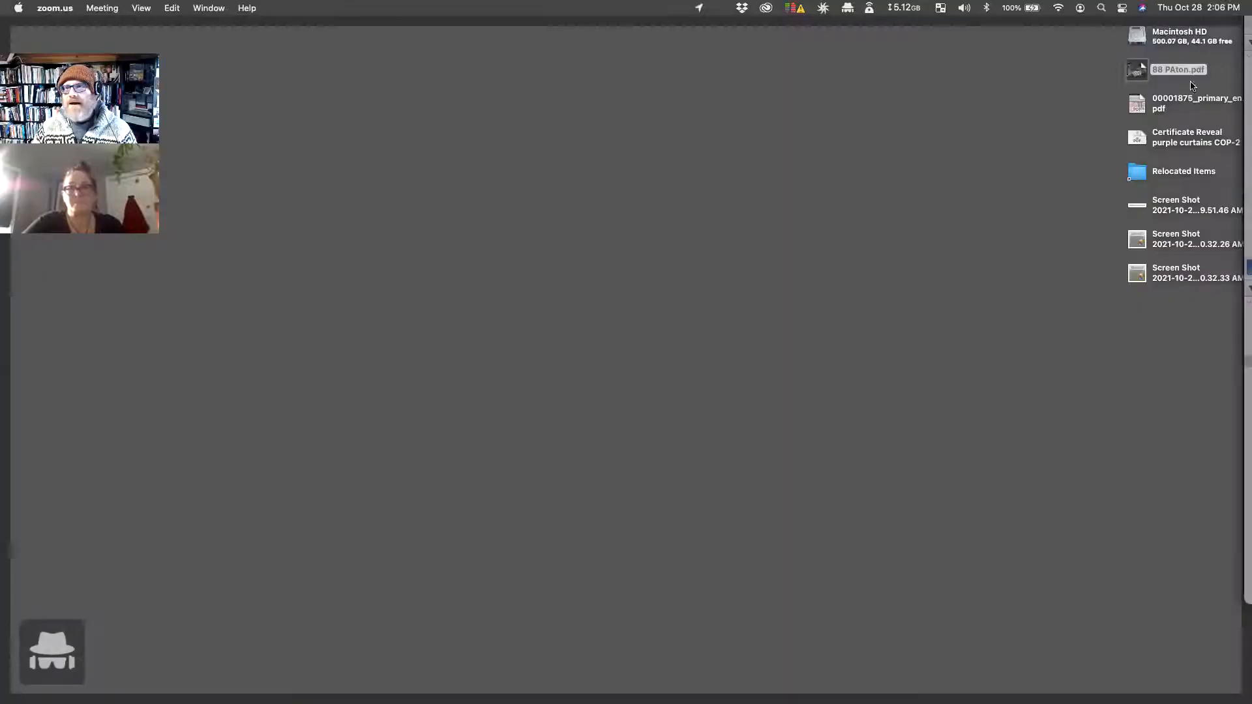
{"action": "left_click", "coordinate": [1179, 69]}
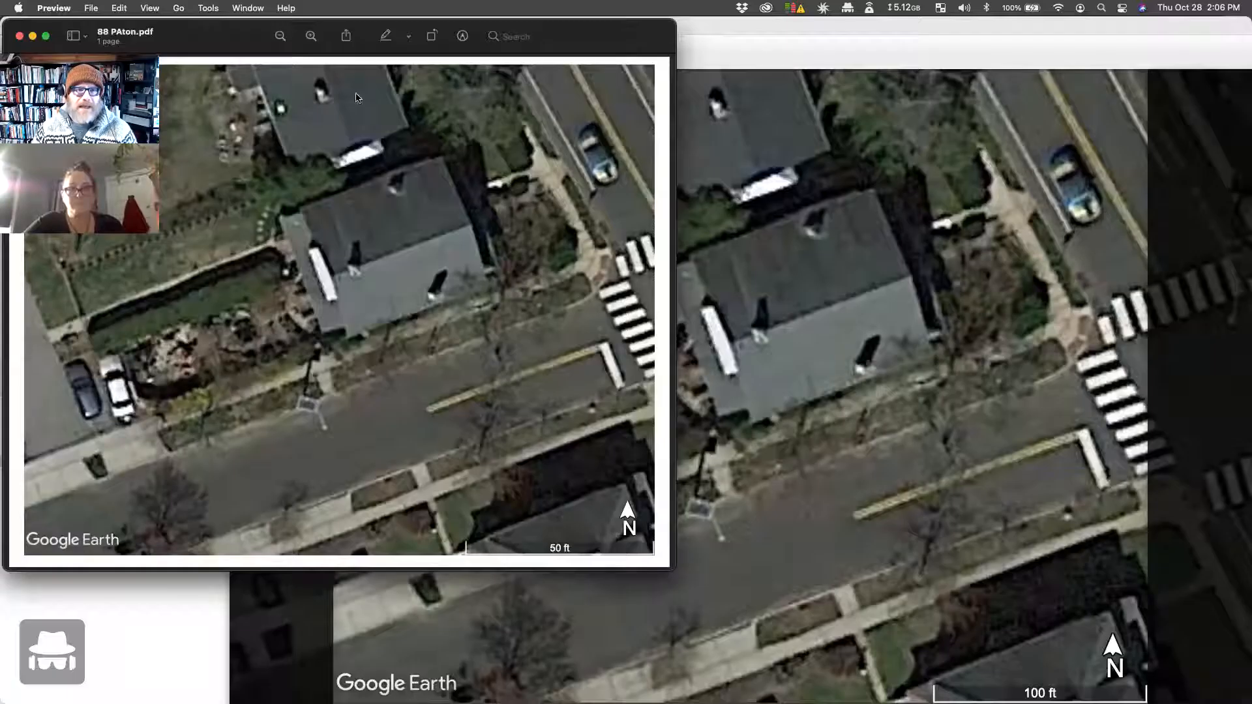
{"action": "left_click", "coordinate": [523, 38]}
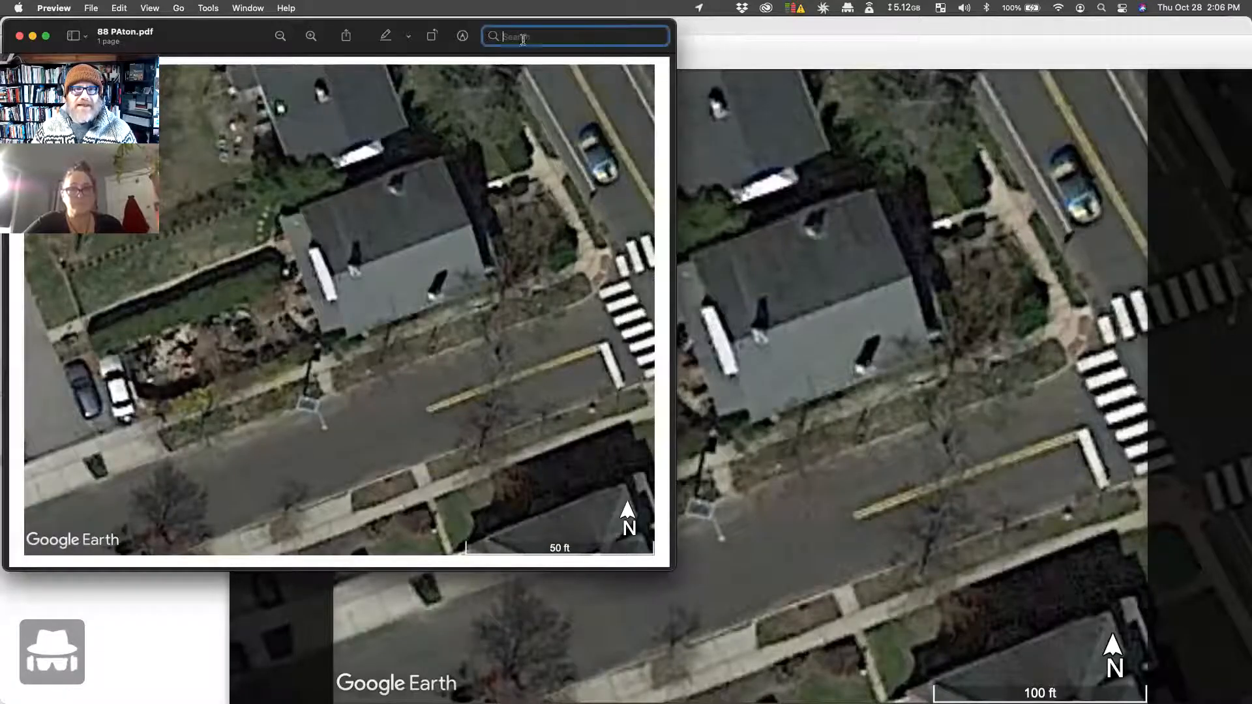
{"action": "left_click_drag", "start_coordinate": [232, 36], "coordinate": [482, 111]}
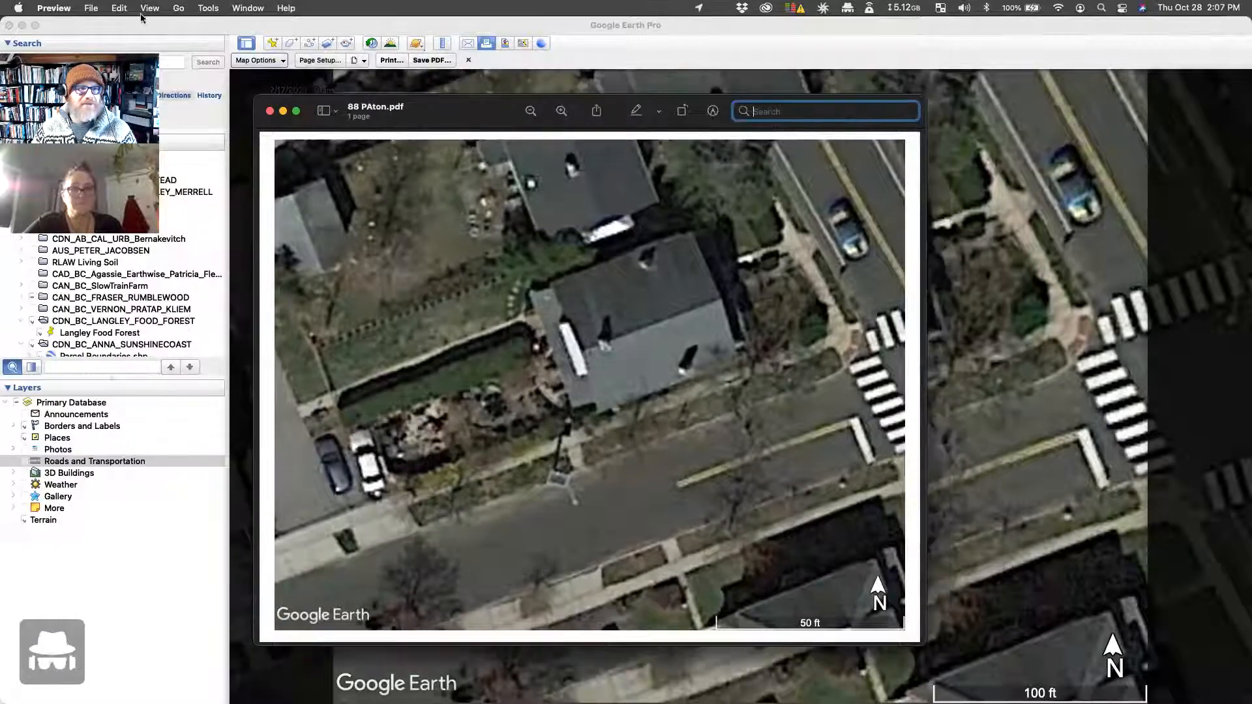
Step: Export the PDF from Preview as a JPEG image saved to the Desktop
{"action": "left_click", "coordinate": [90, 8]}
{"action": "left_click", "coordinate": [156, 273]}
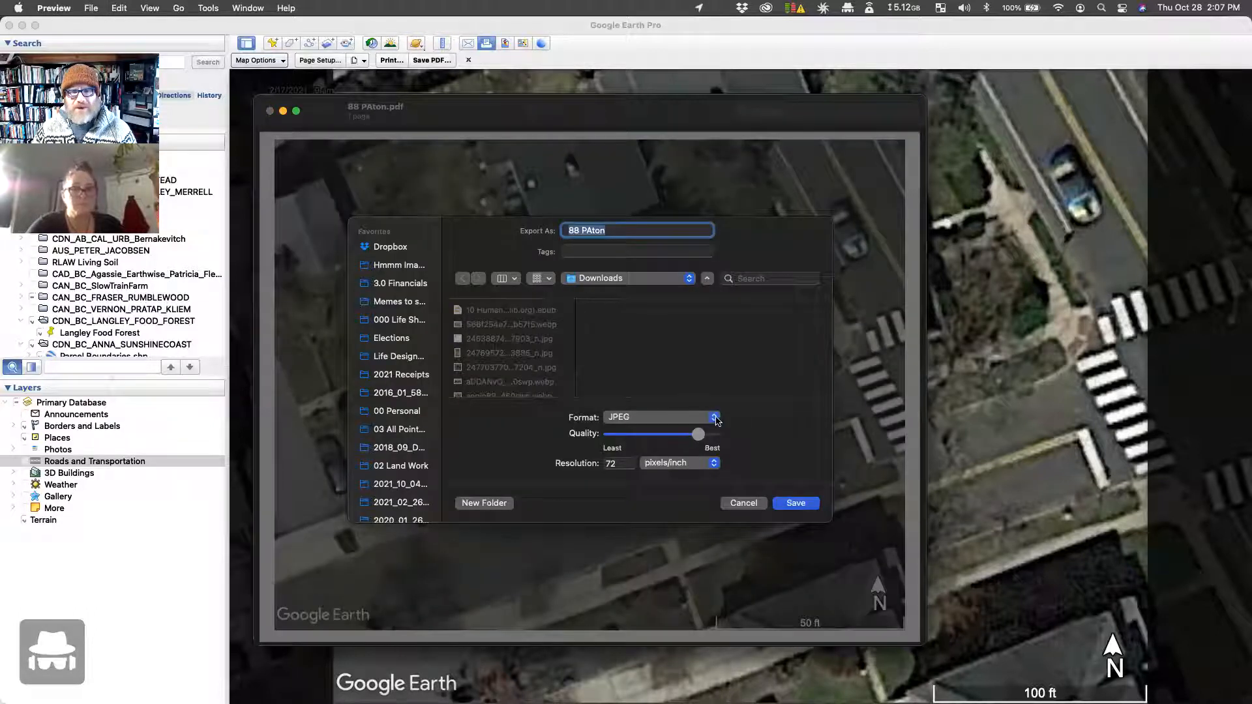
{"action": "left_click", "coordinate": [715, 417]}
{"action": "left_click", "coordinate": [715, 418]}
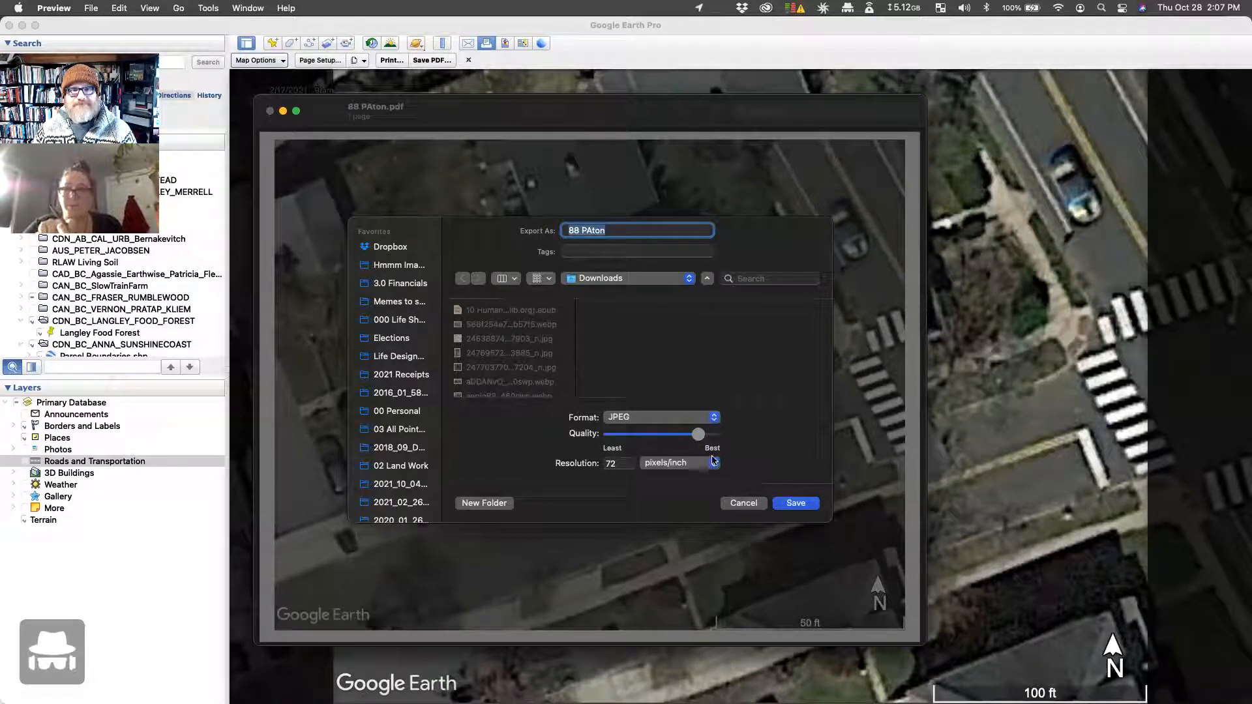
{"action": "left_click", "coordinate": [625, 282]}
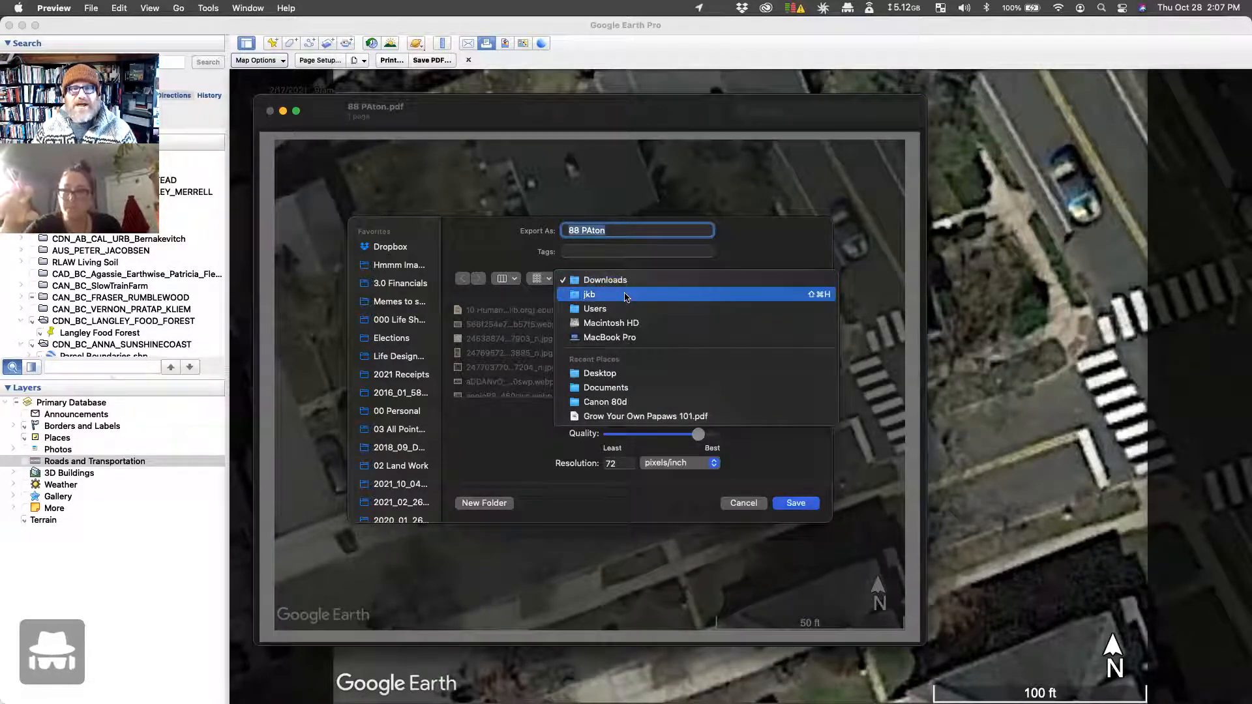
{"action": "left_click", "coordinate": [636, 381]}
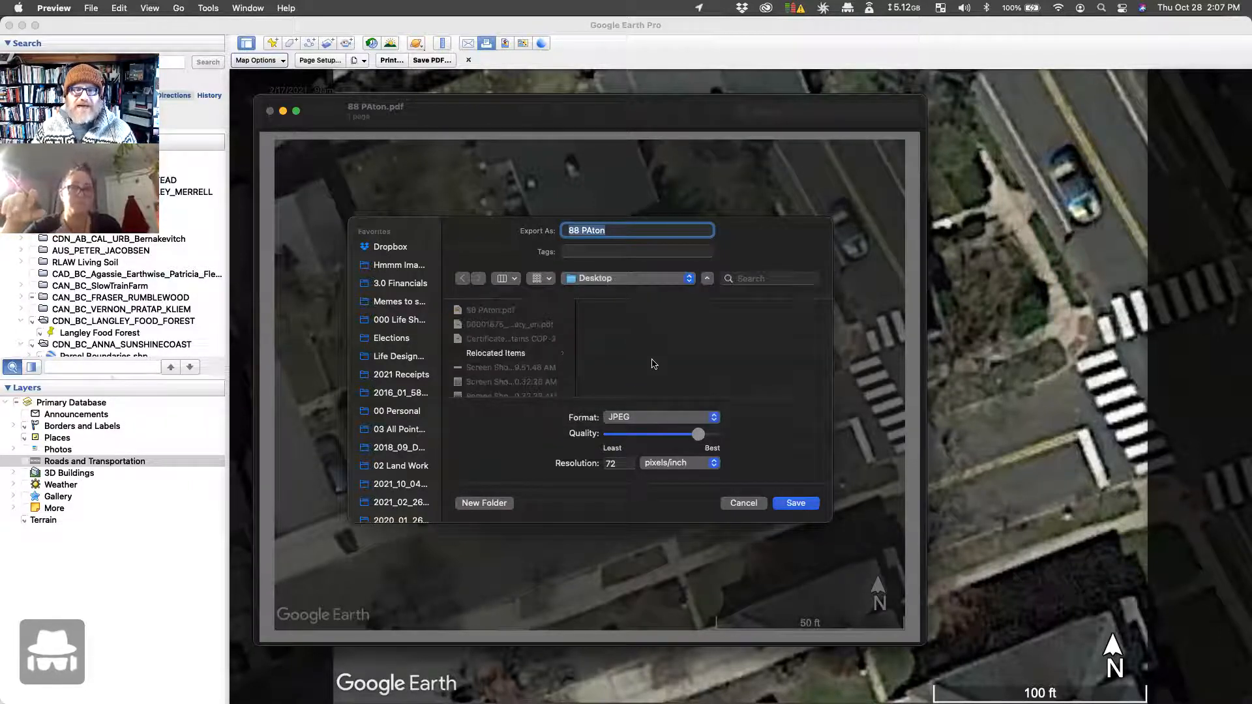
{"action": "left_click", "coordinate": [795, 503]}
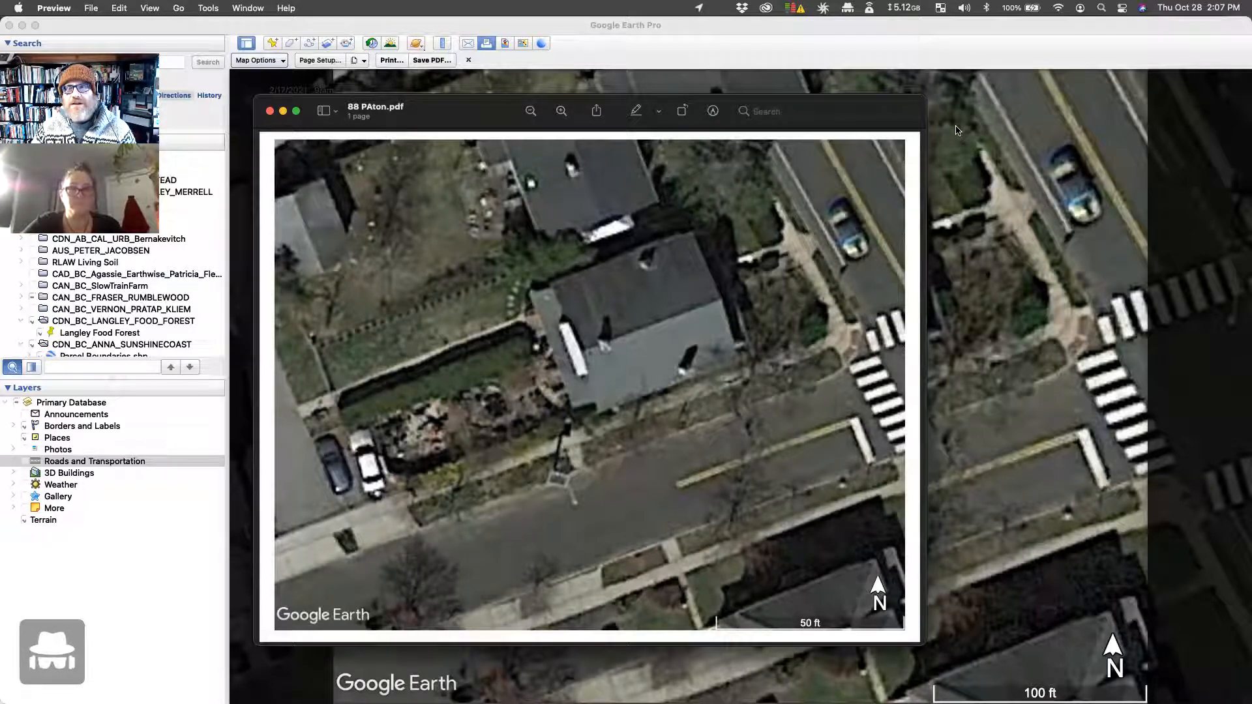
{"action": "key", "text": "super+Tab"}
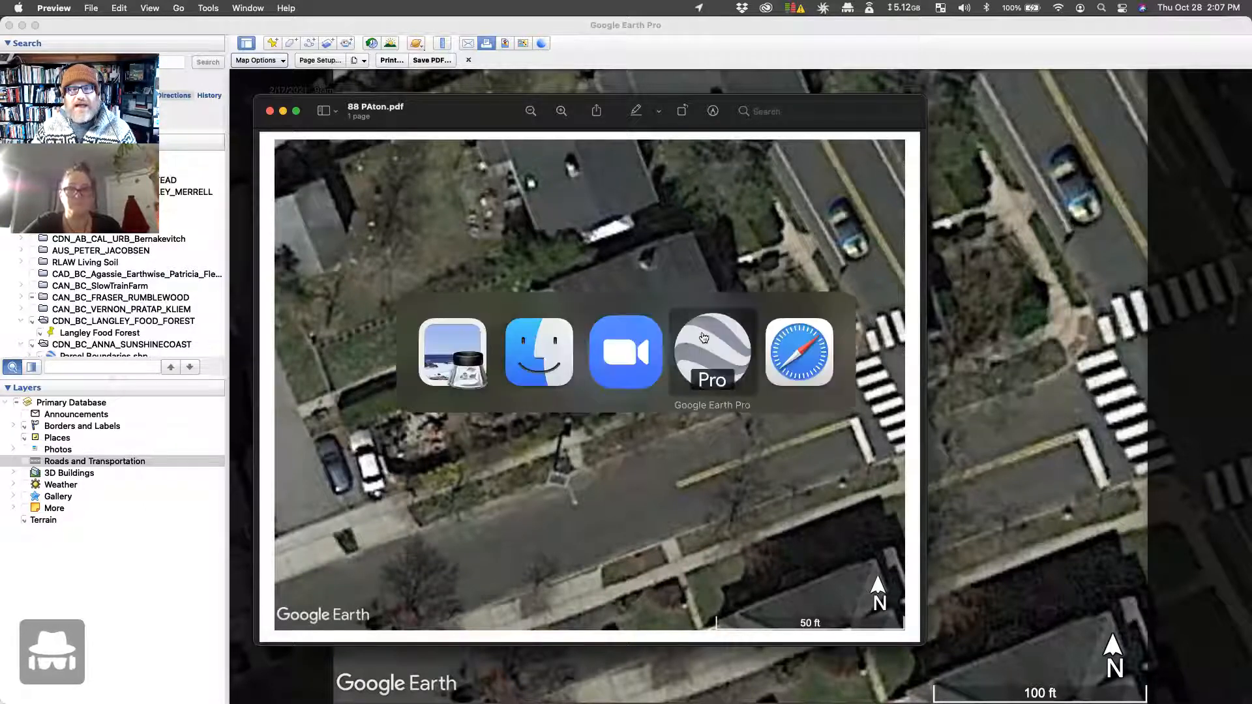
Step: In the TEMPLATE - ACTIVE MASTER deck, duplicate the base map template slide
{"action": "left_click", "coordinate": [787, 369]}
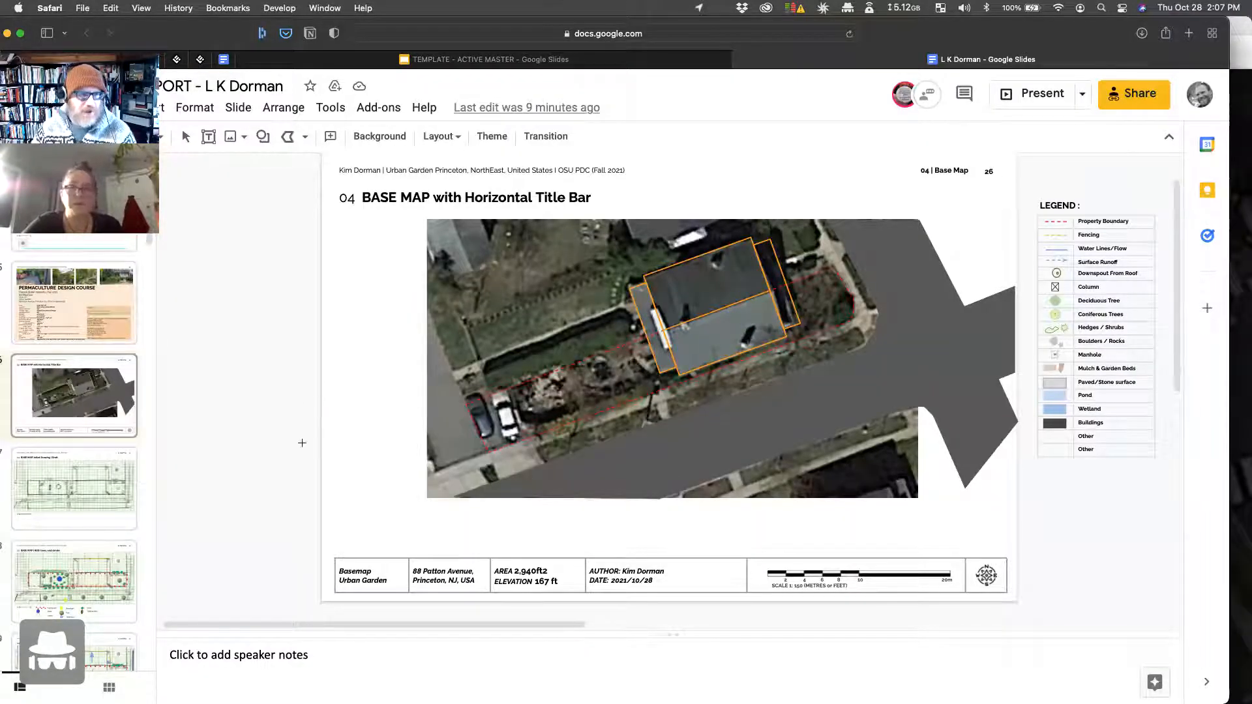
{"action": "scroll", "coordinate": [124, 459], "scroll_direction": "up", "scroll_amount": 2}
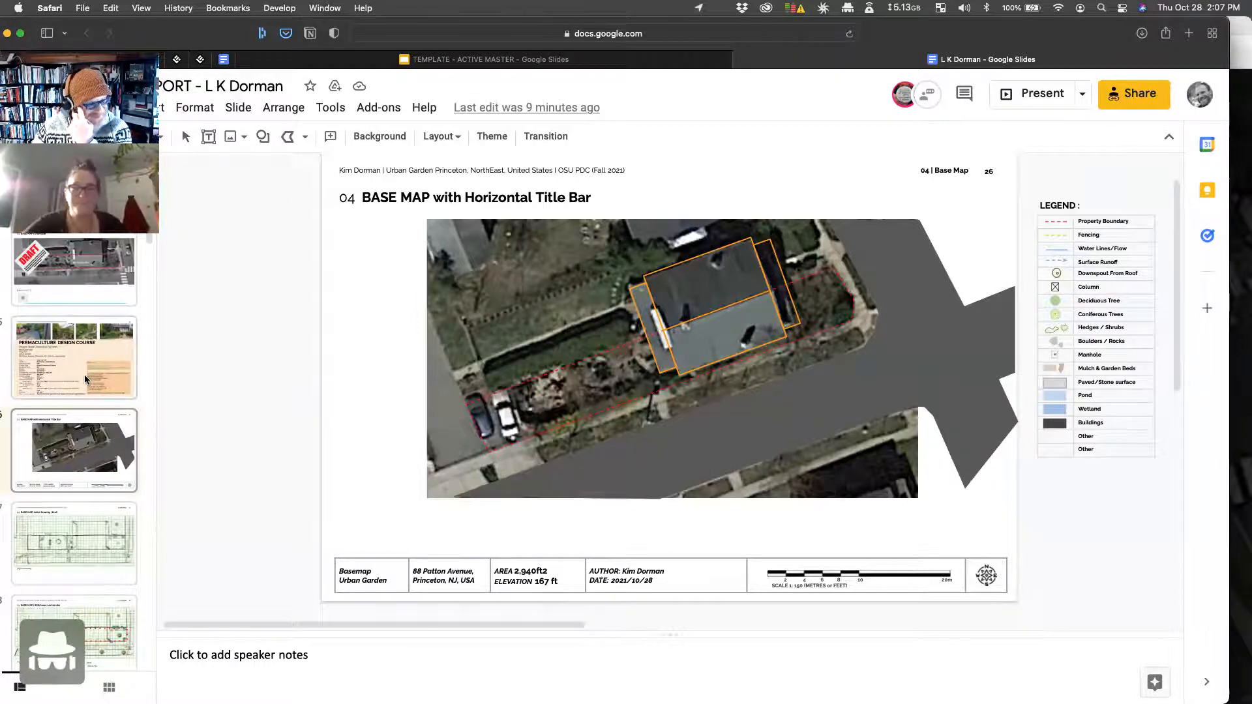
{"action": "left_click", "coordinate": [530, 59]}
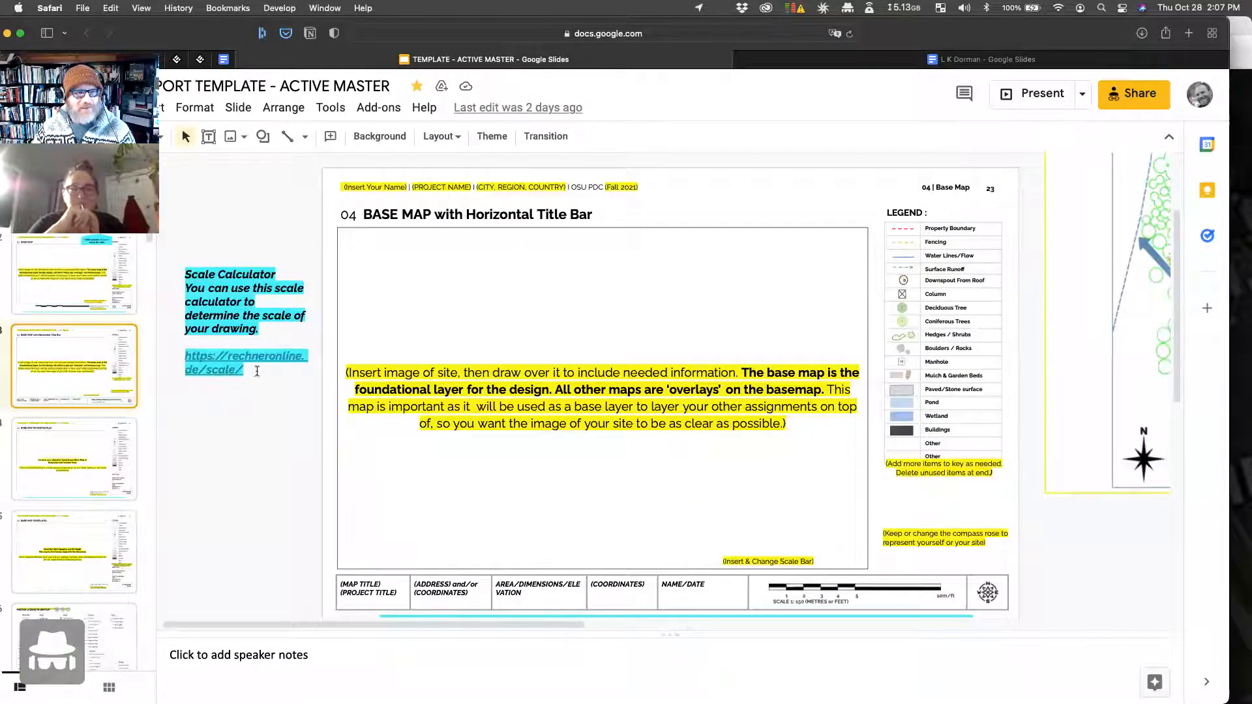
{"action": "right_click", "coordinate": [92, 373]}
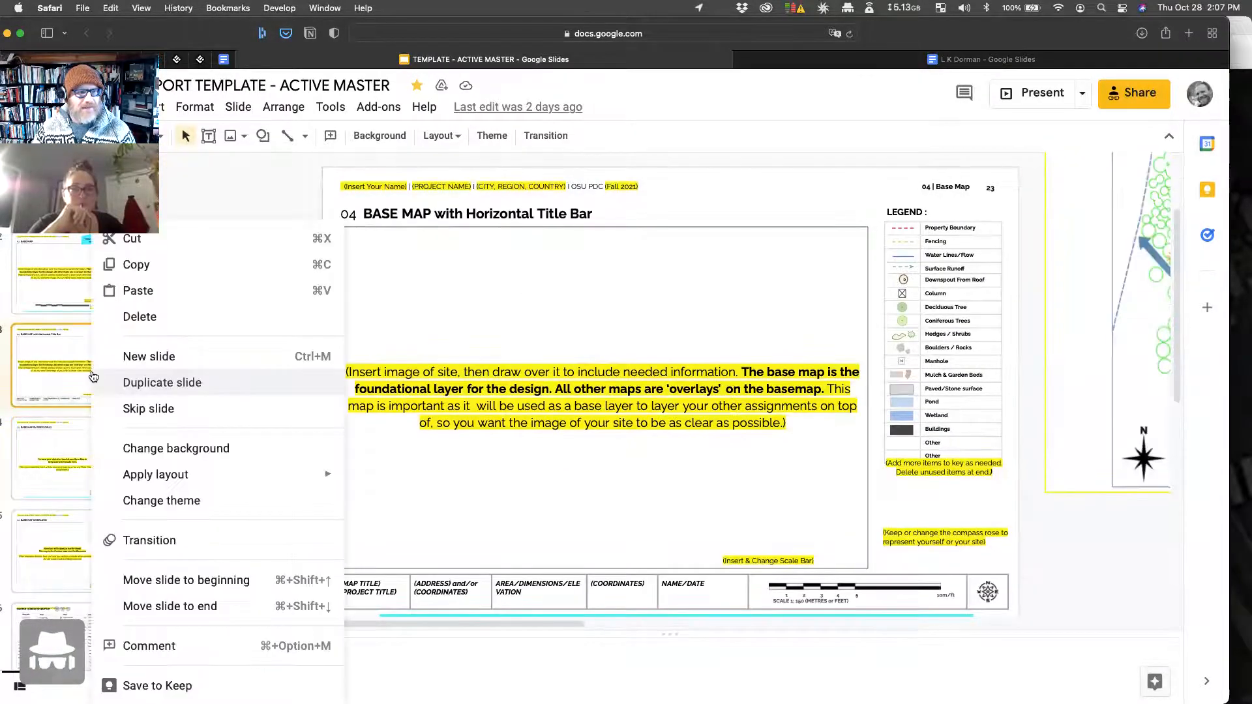
{"action": "left_click", "coordinate": [171, 386]}
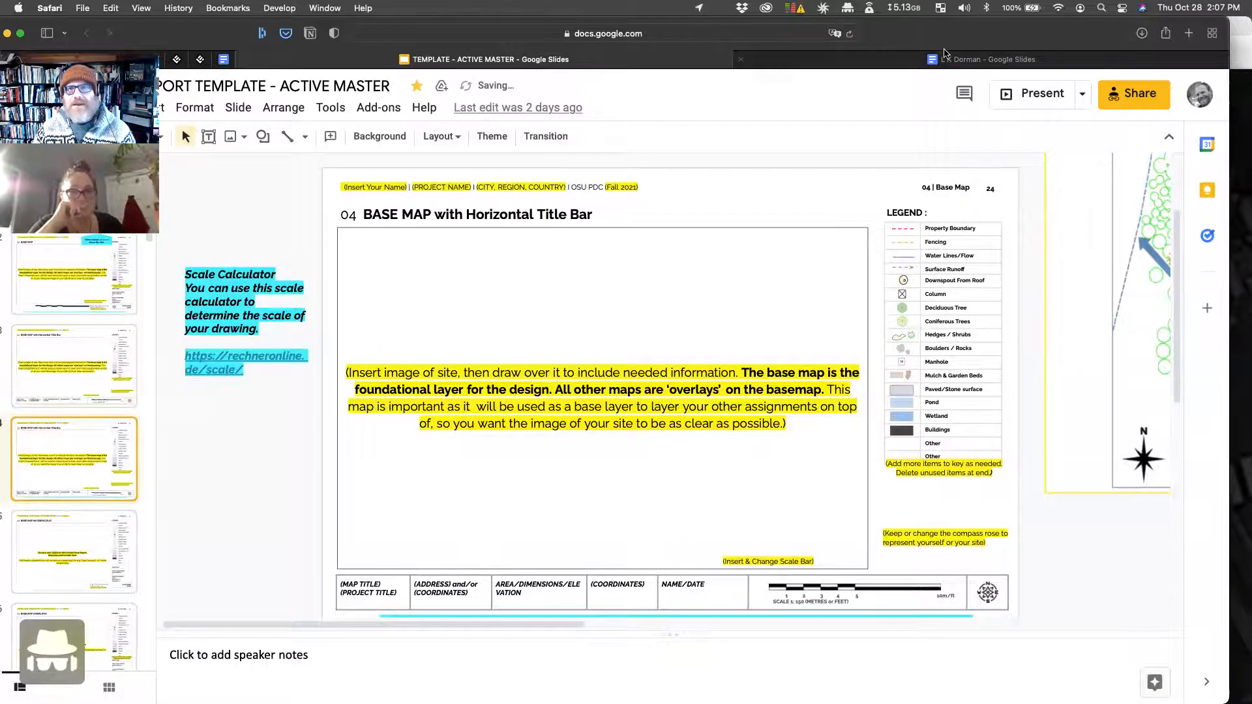
Step: Undo the accidentally pasted link on the report deck's Permaculture Design Course slide
{"action": "left_click", "coordinate": [945, 56]}
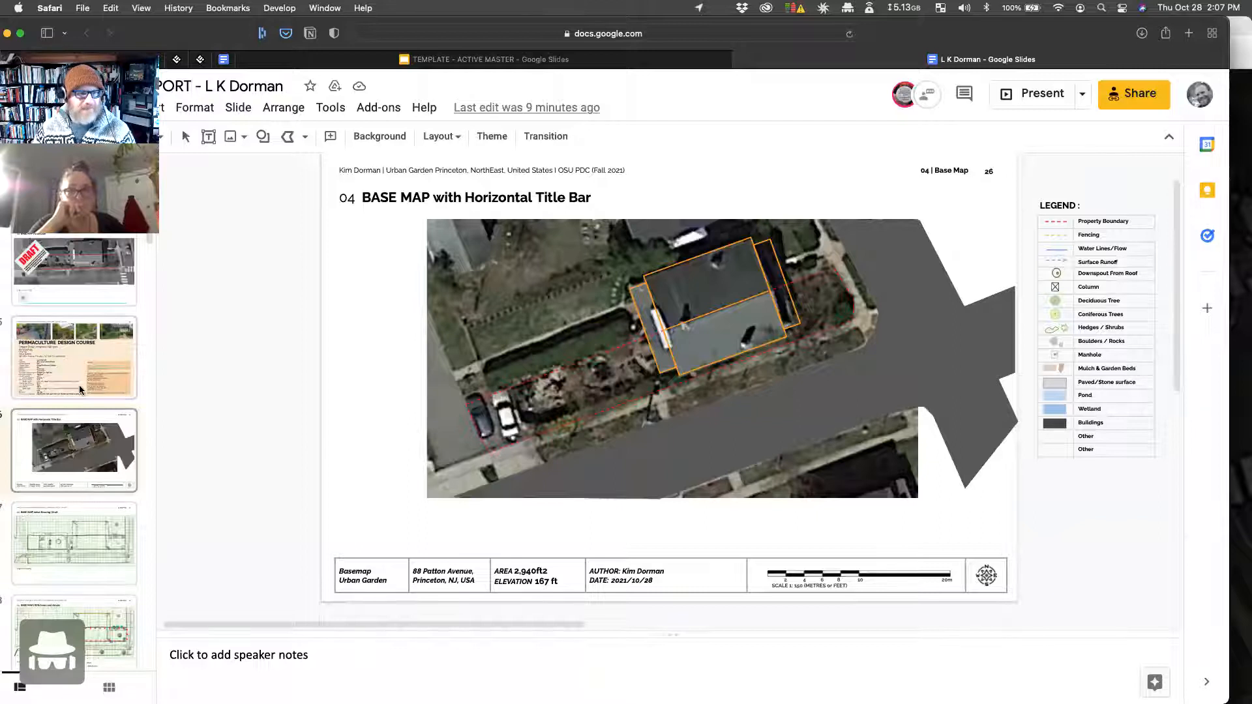
{"action": "left_click", "coordinate": [131, 391]}
{"action": "key", "text": "super+v"}
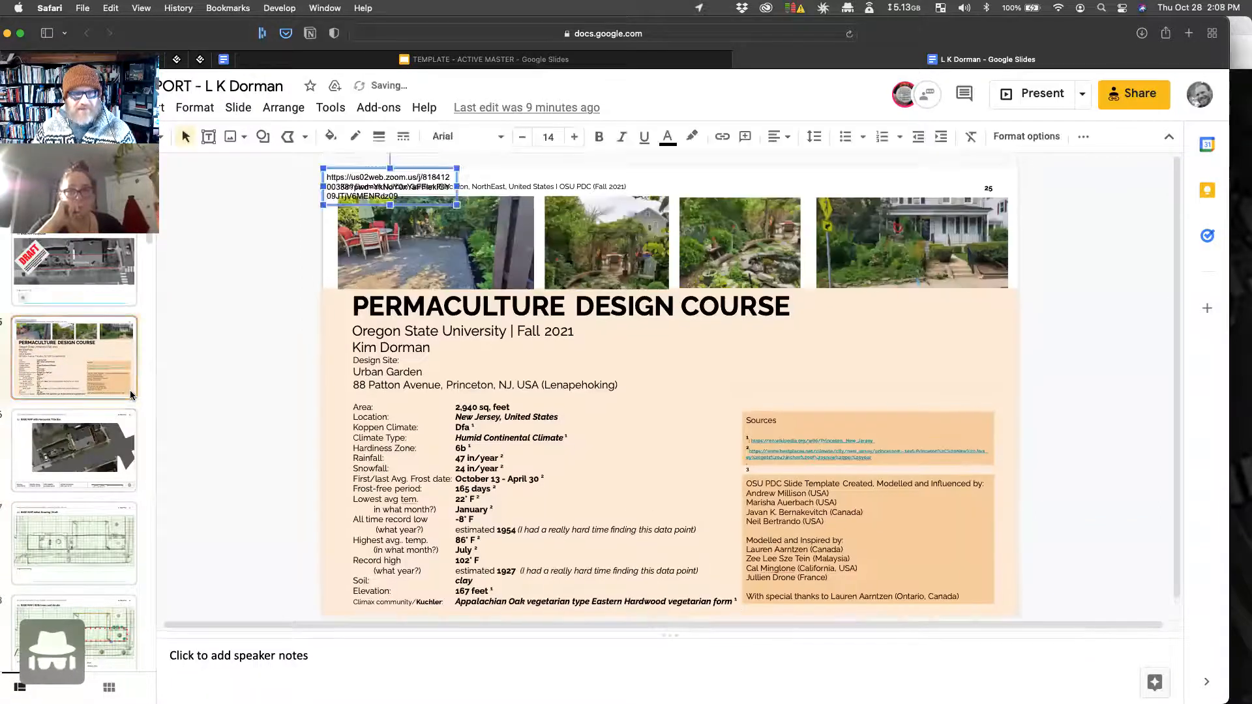
{"action": "key", "text": "super+z"}
{"action": "right_click", "coordinate": [105, 392]}
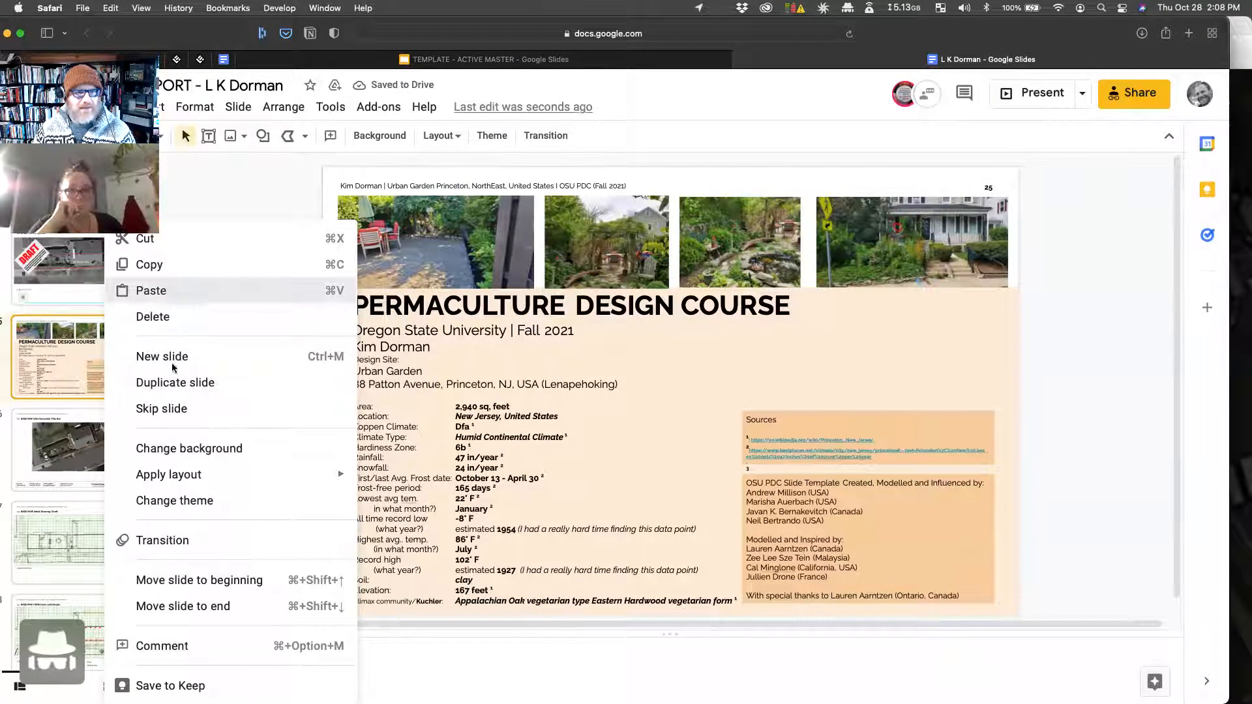
{"action": "left_click", "coordinate": [215, 292]}
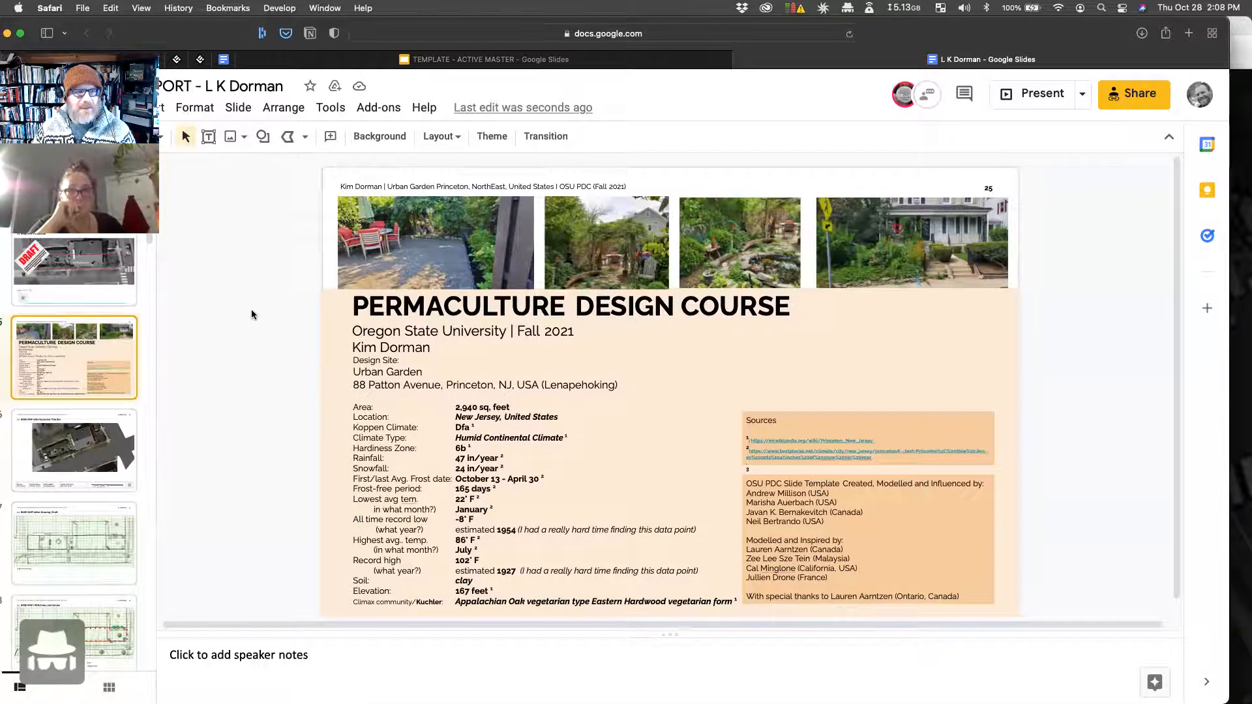
{"action": "left_click", "coordinate": [481, 60]}
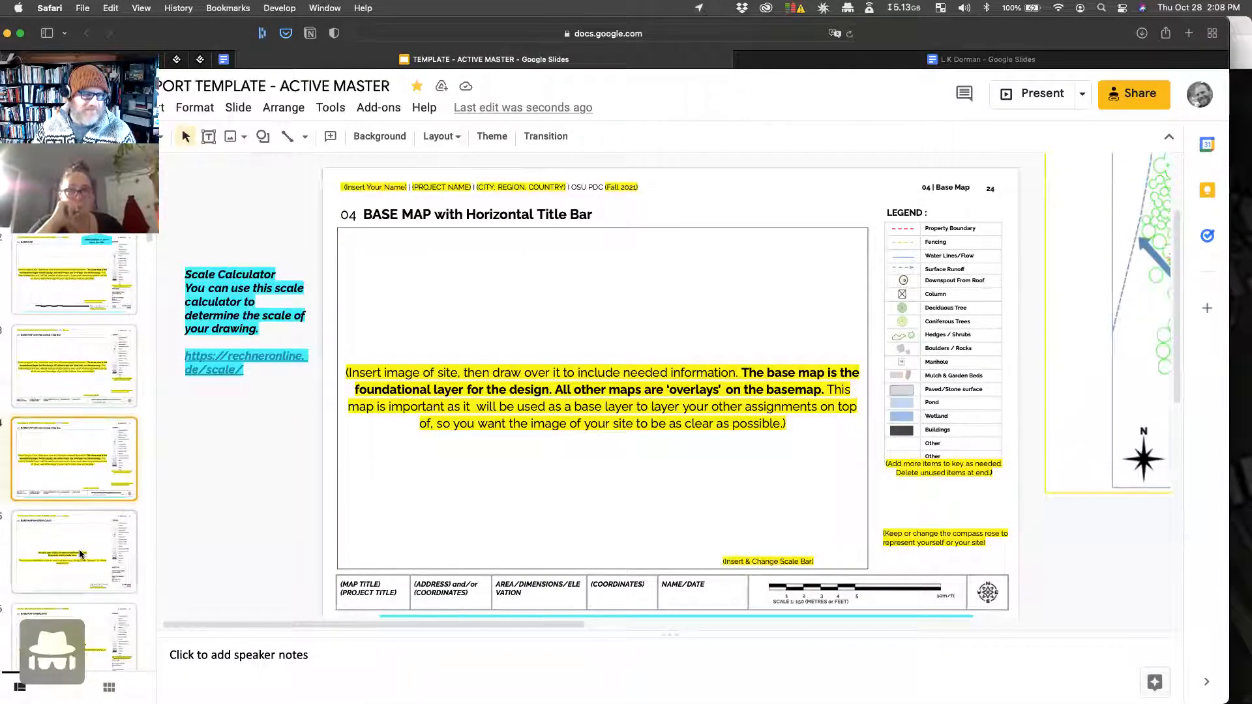
Step: Copy the Base Map with Horizontal Title Bar slide and paste it after slide 25 with matched styles
{"action": "left_click", "coordinate": [79, 549]}
{"action": "left_click", "coordinate": [64, 461]}
{"action": "right_click", "coordinate": [64, 460]}
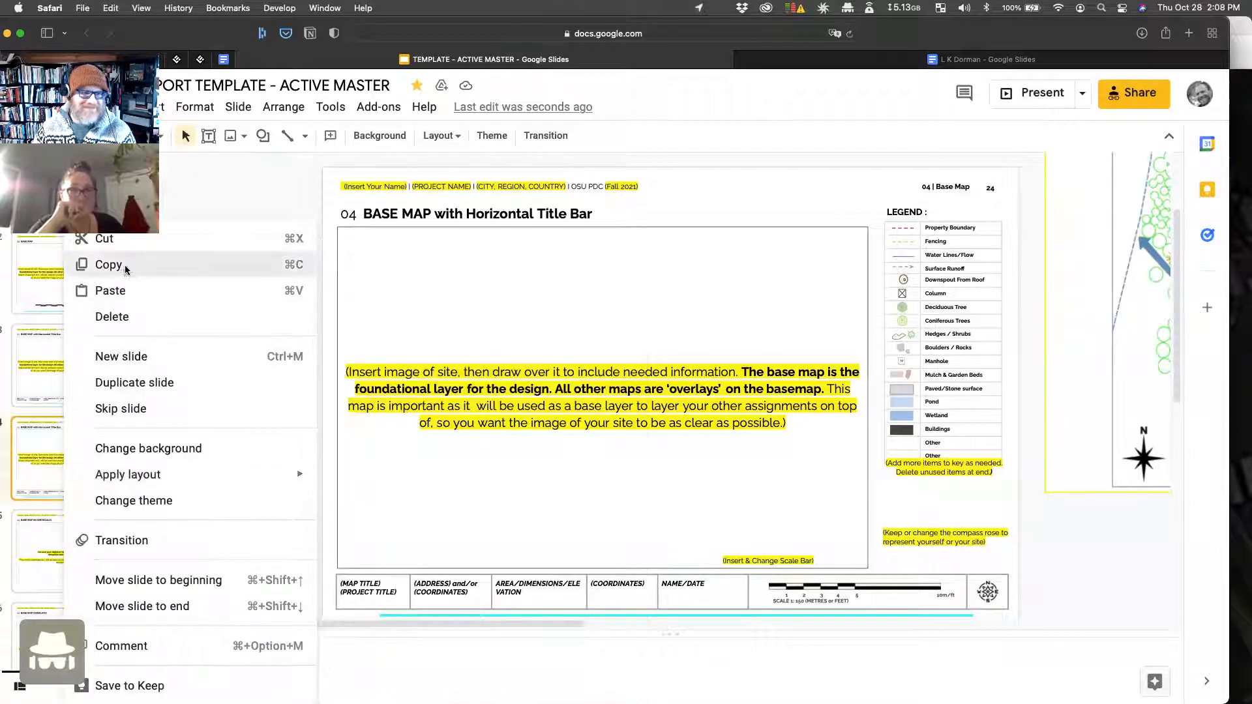
{"action": "left_click", "coordinate": [108, 264]}
{"action": "left_click", "coordinate": [988, 59]}
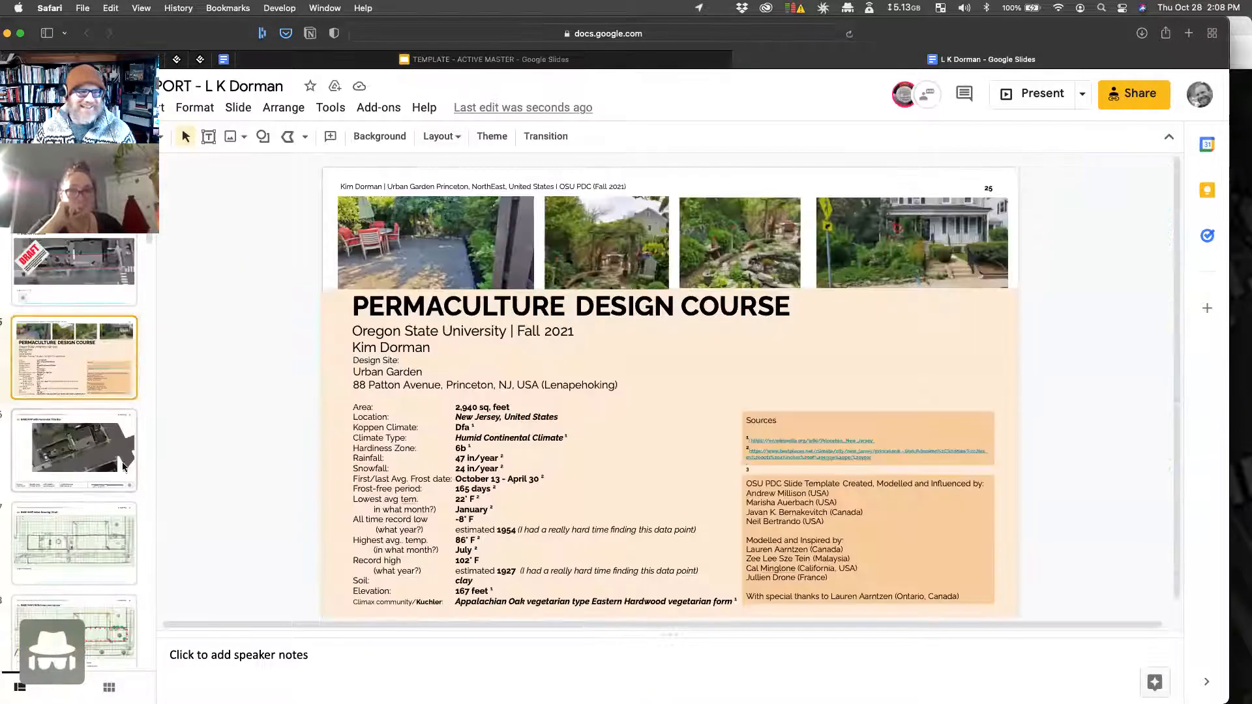
{"action": "left_click_drag", "start_coordinate": [92, 376], "coordinate": [93, 377]}
{"action": "right_click", "coordinate": [93, 377]}
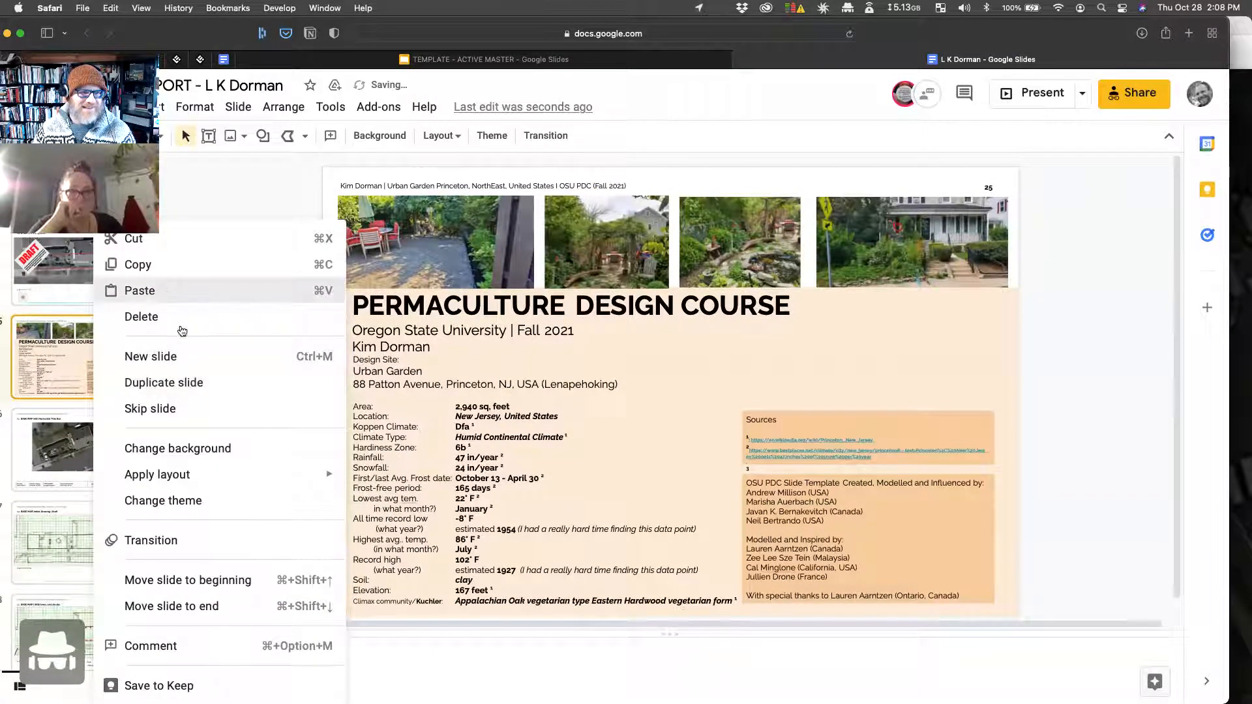
{"action": "left_click", "coordinate": [196, 291]}
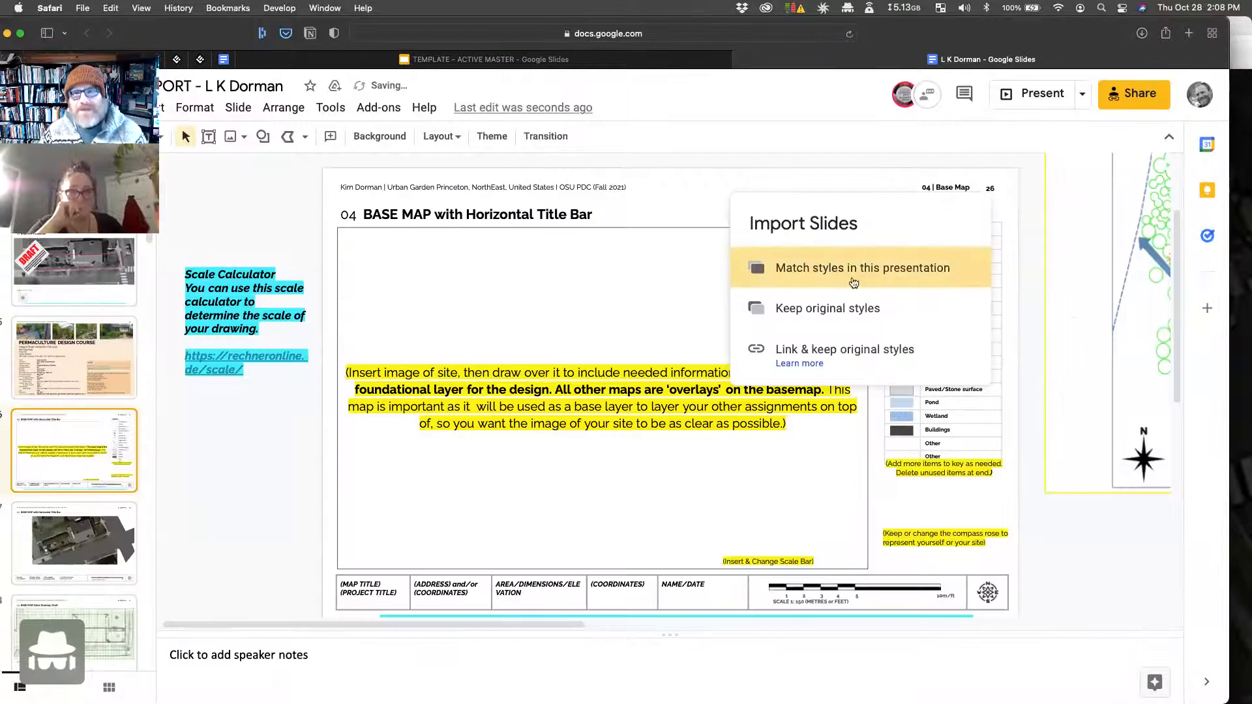
{"action": "left_click", "coordinate": [926, 276]}
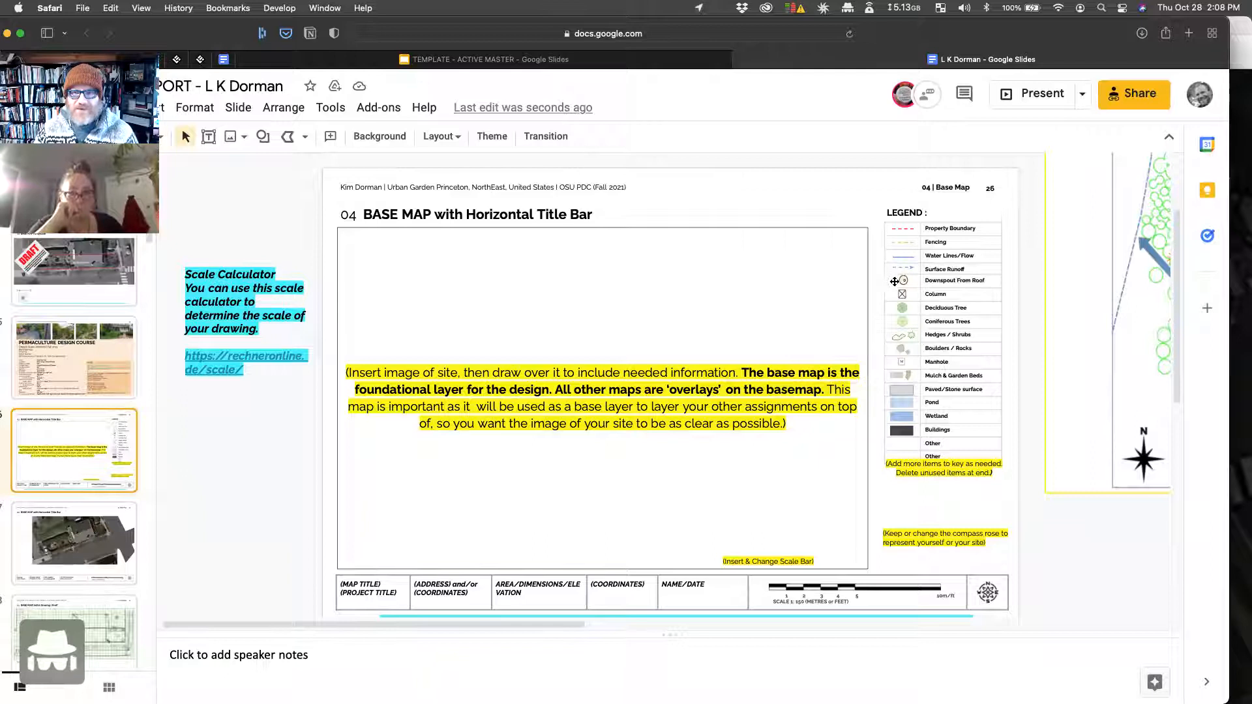
{"action": "left_click", "coordinate": [779, 480]}
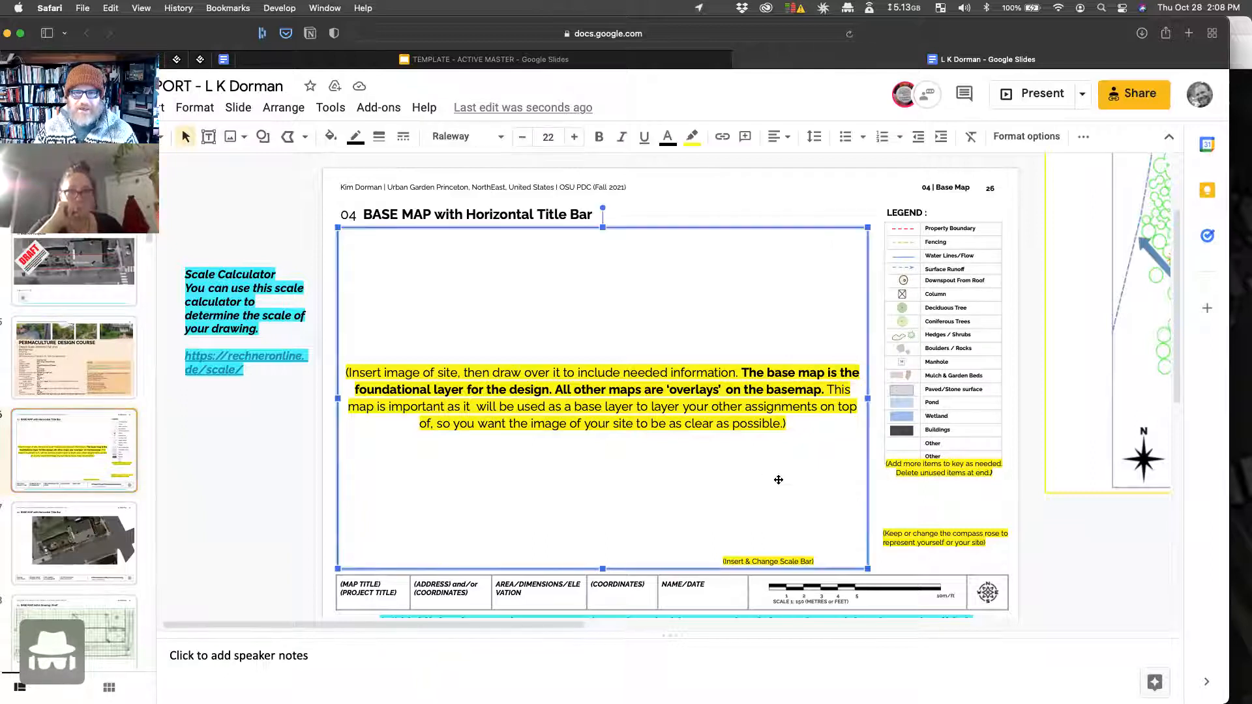
Step: Delete the placeholder, Scale Calculator note, yellow notes and sample map; move the legend off-slide right
{"action": "key", "text": "Delete"}
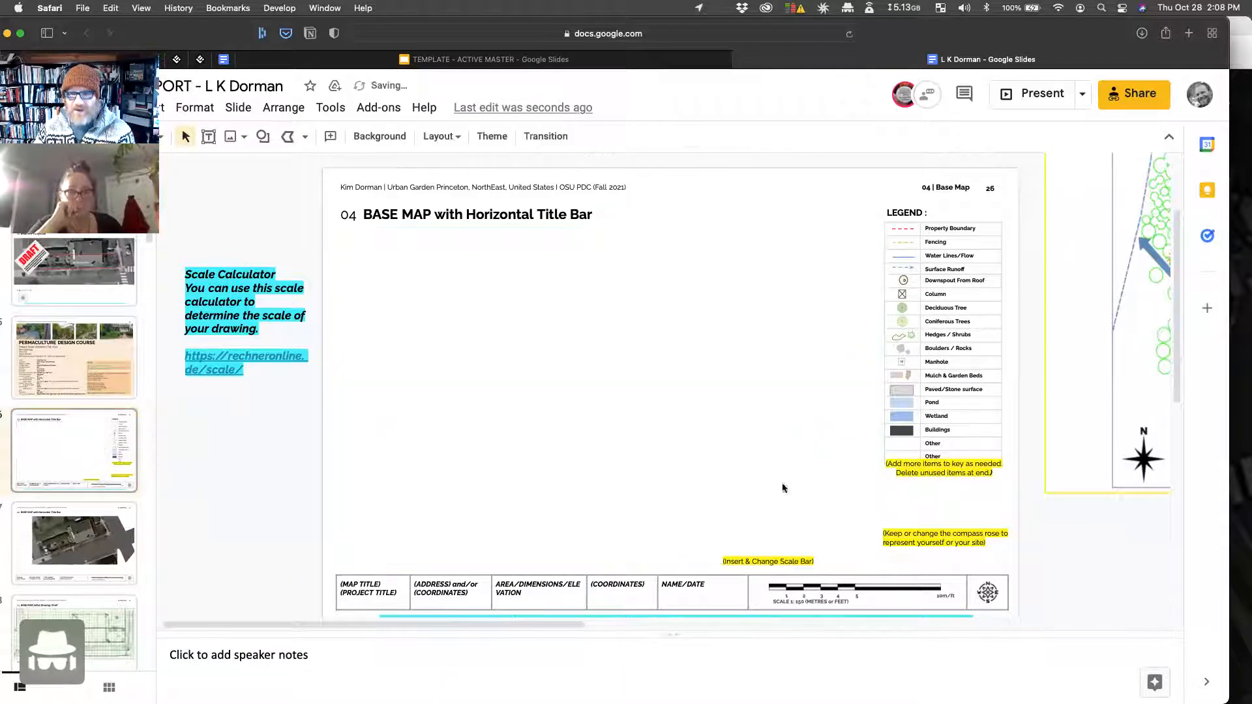
{"action": "left_click", "coordinate": [274, 284]}
{"action": "key", "text": "Delete"}
{"action": "left_click_drag", "start_coordinate": [677, 478], "coordinate": [970, 561]}
{"action": "key", "text": "Delete"}
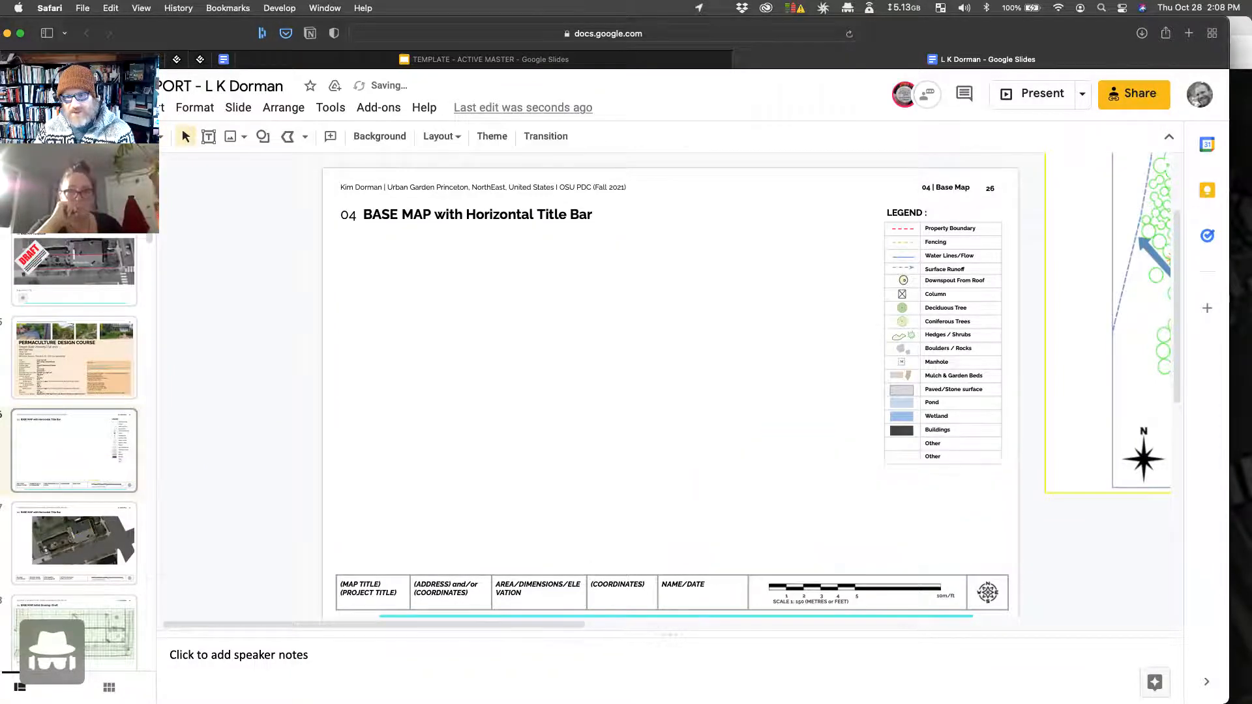
{"action": "left_click", "coordinate": [1075, 432]}
{"action": "key", "text": "Delete"}
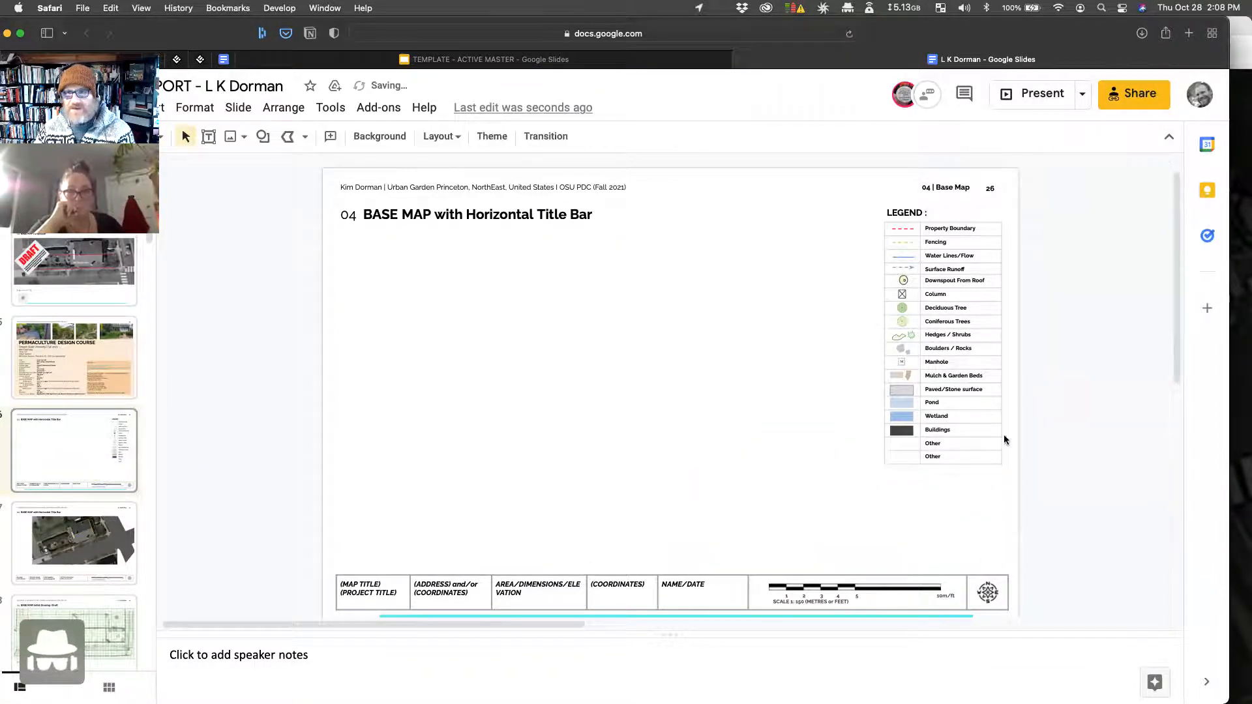
{"action": "left_click_drag", "start_coordinate": [821, 211], "coordinate": [1027, 492]}
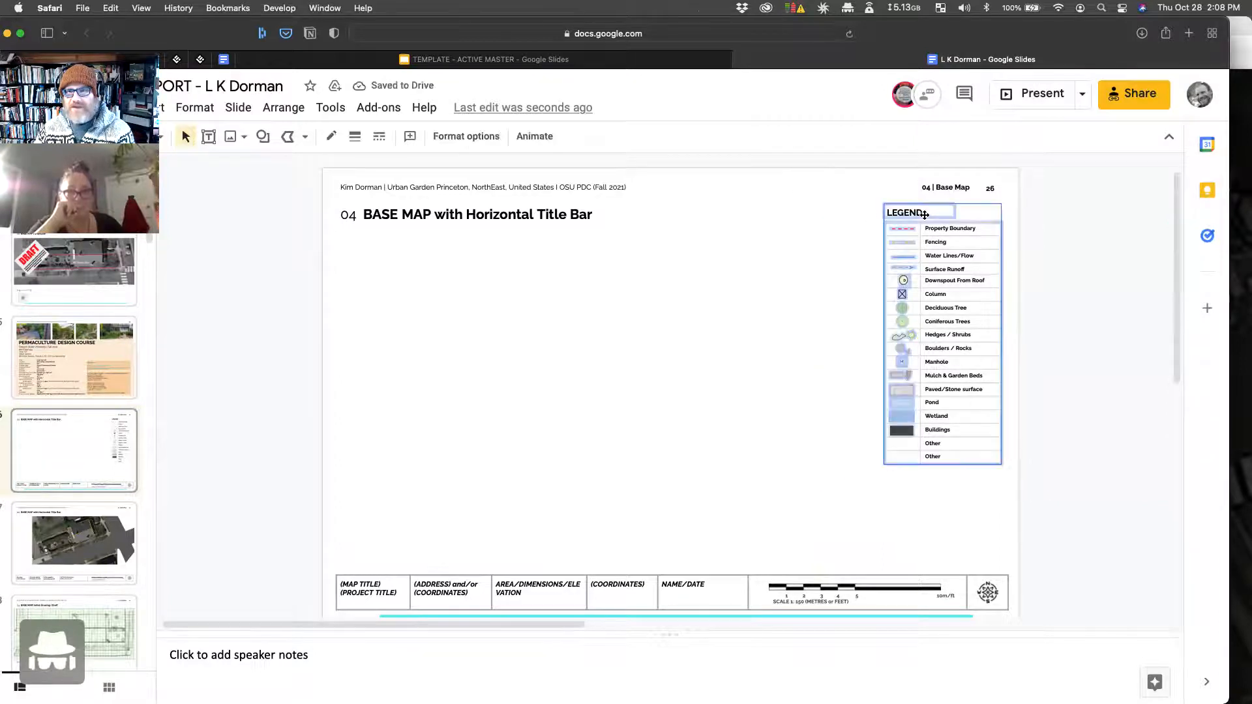
{"action": "left_click_drag", "start_coordinate": [937, 212], "coordinate": [1088, 212]}
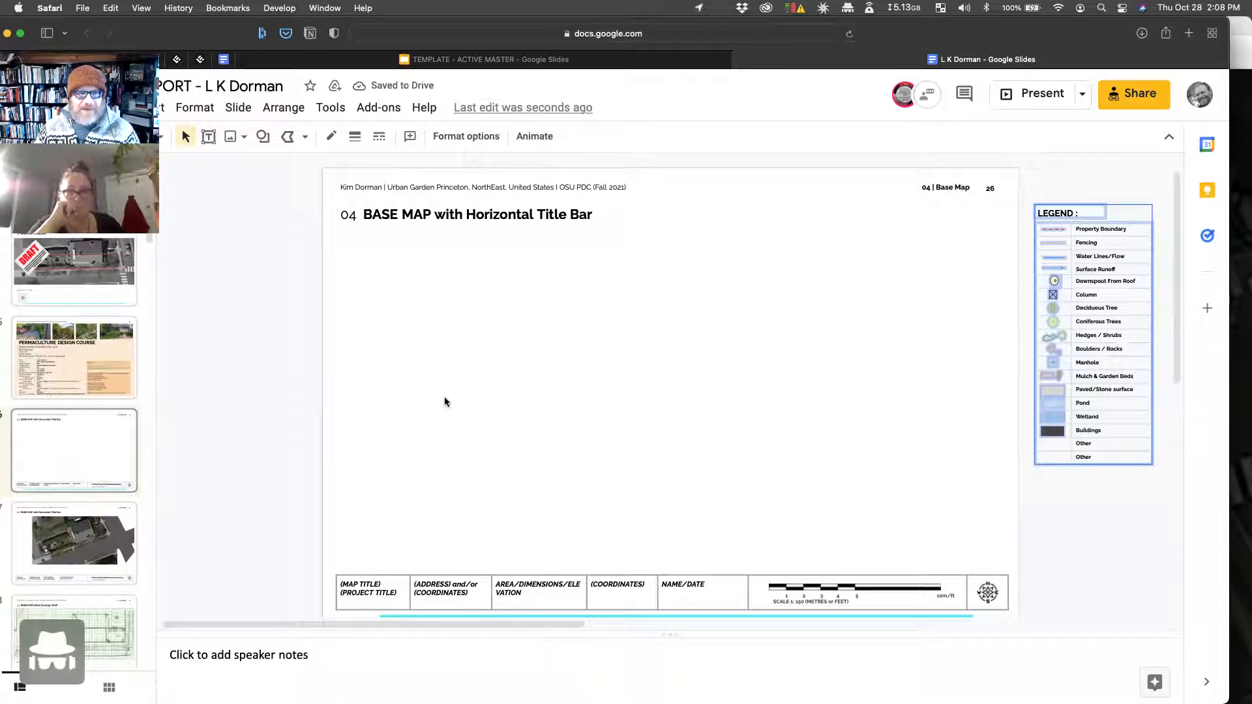
{"action": "mouse_move", "coordinate": [1251, 0]}
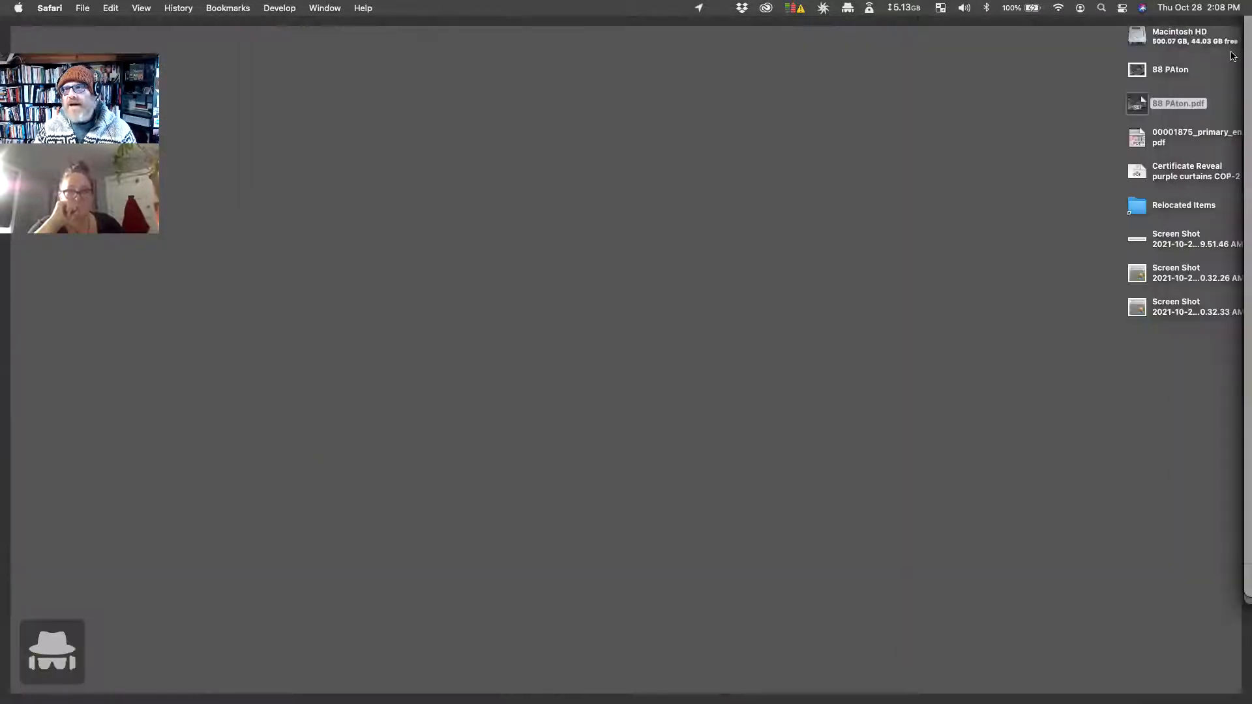
{"action": "left_click_drag", "start_coordinate": [1136, 65], "coordinate": [518, 382]}
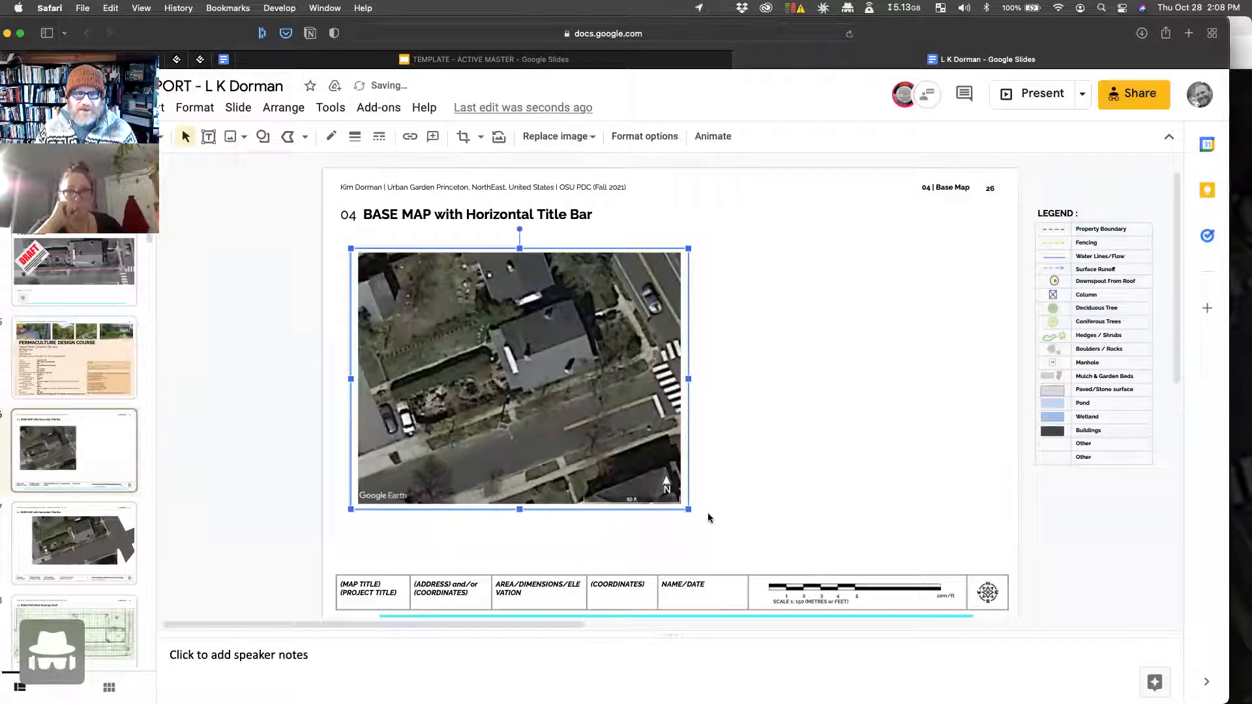
{"action": "left_click_drag", "start_coordinate": [687, 508], "coordinate": [998, 654]}
{"action": "scroll", "coordinate": [636, 391], "scroll_direction": "down", "scroll_amount": 3}
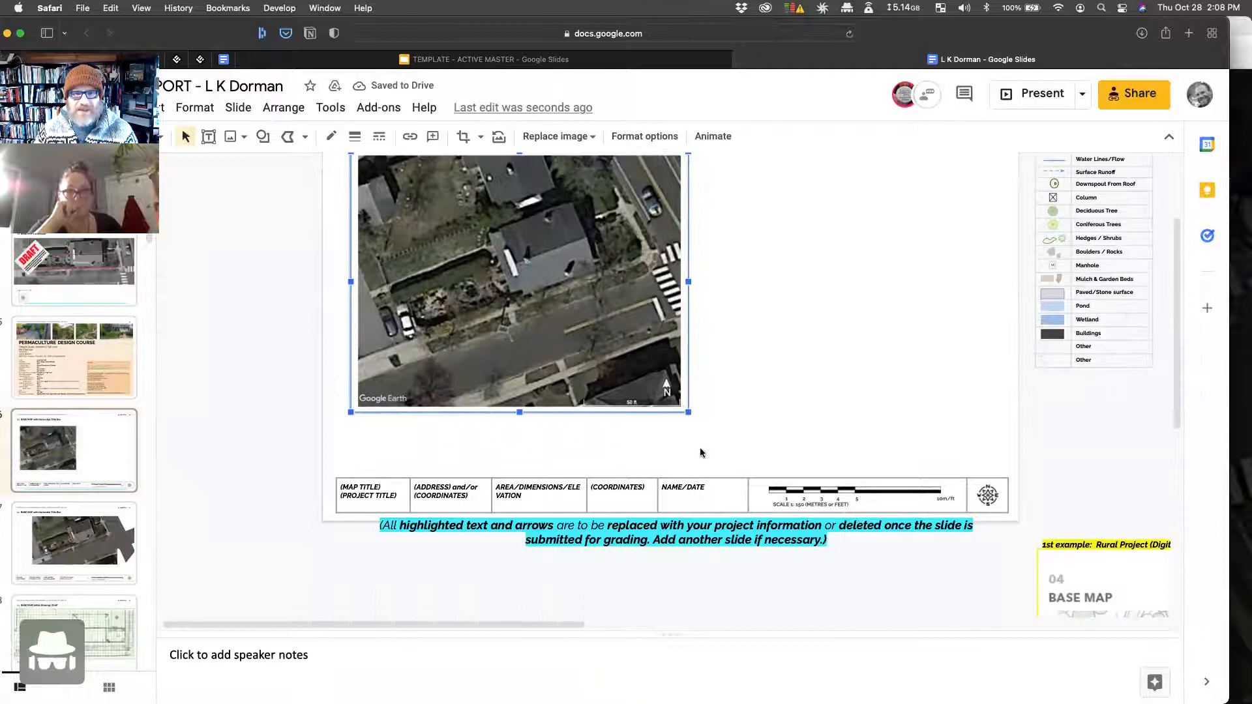
{"action": "left_click", "coordinate": [646, 595]}
Step: Delete the cyan-highlighted note text box
{"action": "left_click", "coordinate": [621, 535]}
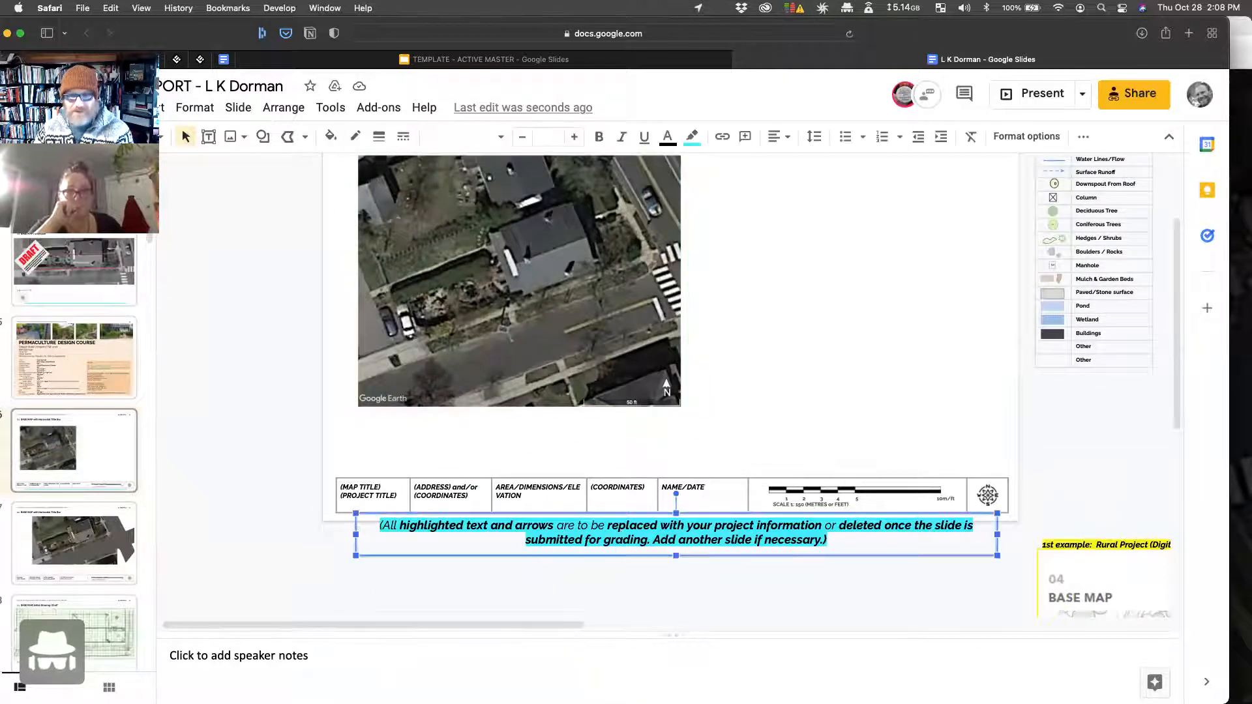
{"action": "key", "text": "BackSpace"}
{"action": "left_click", "coordinate": [565, 305]}
Step: Enlarge the aerial to cover the map area and nudge it slightly right and up
{"action": "left_click_drag", "start_coordinate": [689, 413], "coordinate": [957, 601]}
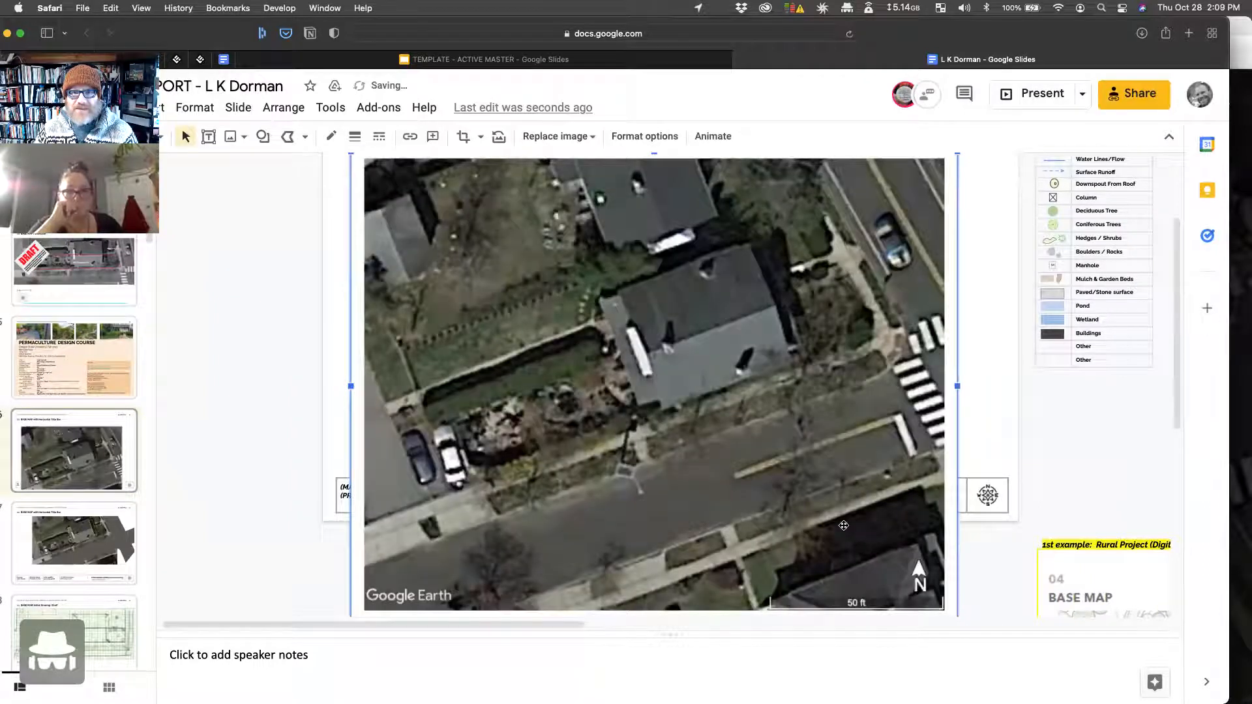
{"action": "scroll", "coordinate": [651, 528], "scroll_direction": "up", "scroll_amount": 1}
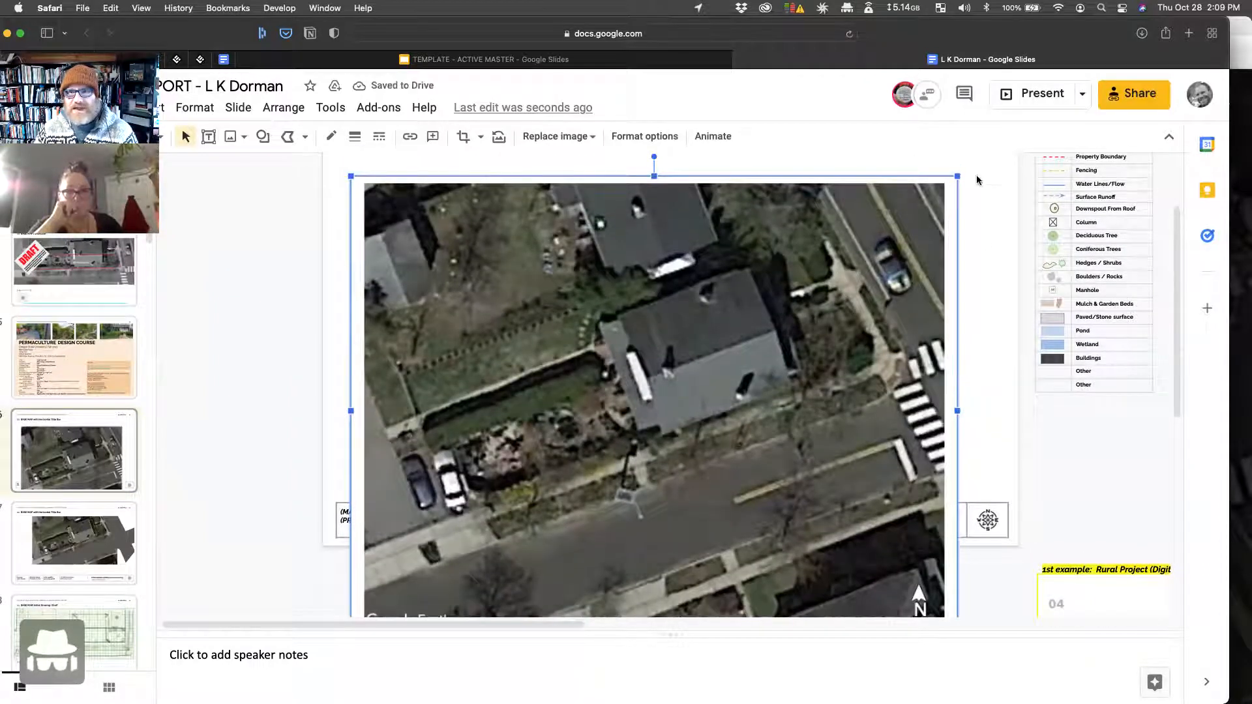
{"action": "scroll", "coordinate": [827, 384], "scroll_direction": "up", "scroll_amount": 1}
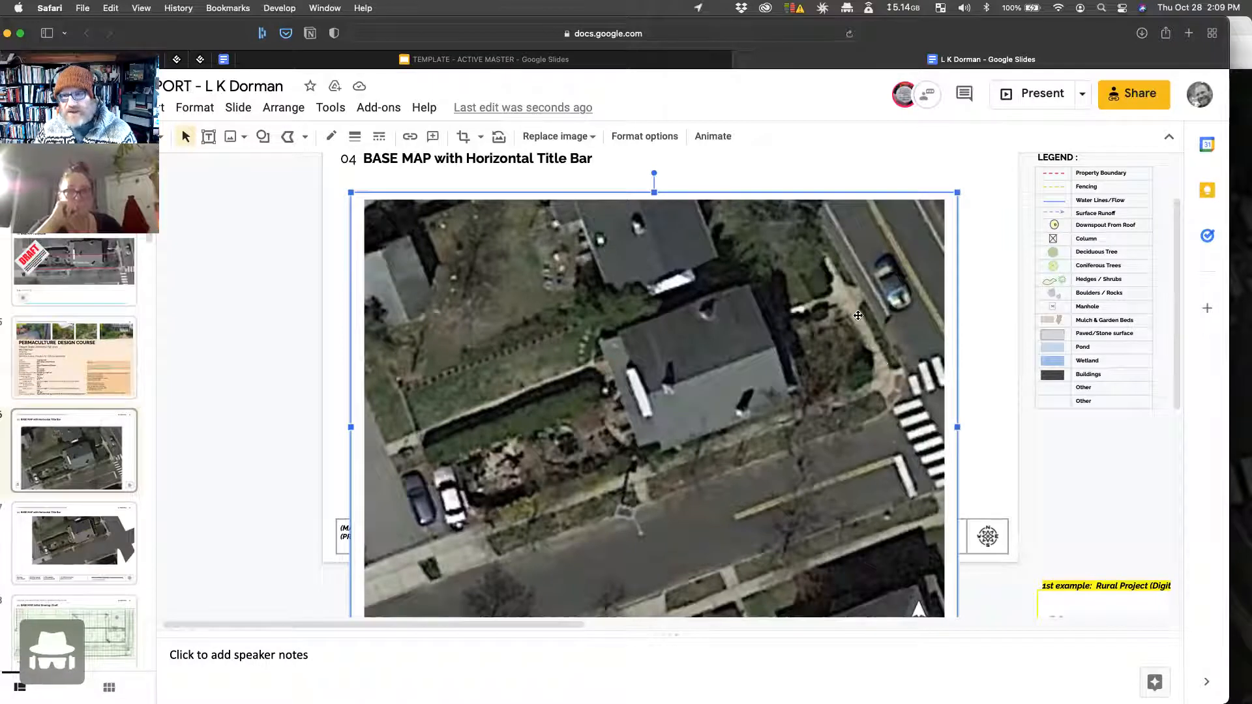
{"action": "left_click_drag", "start_coordinate": [945, 280], "coordinate": [962, 236]}
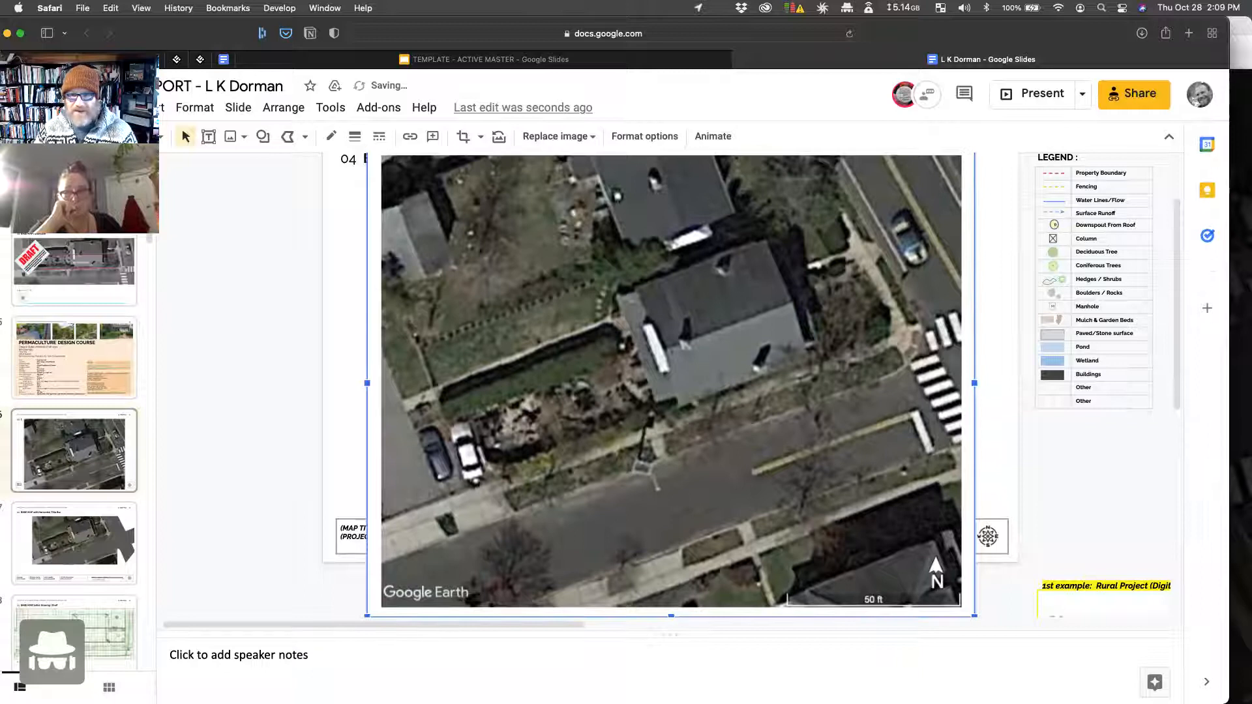
Step: Apply Order > Send to back to the aerial so the title bar and its fields sit above it
{"action": "right_click", "coordinate": [632, 324]}
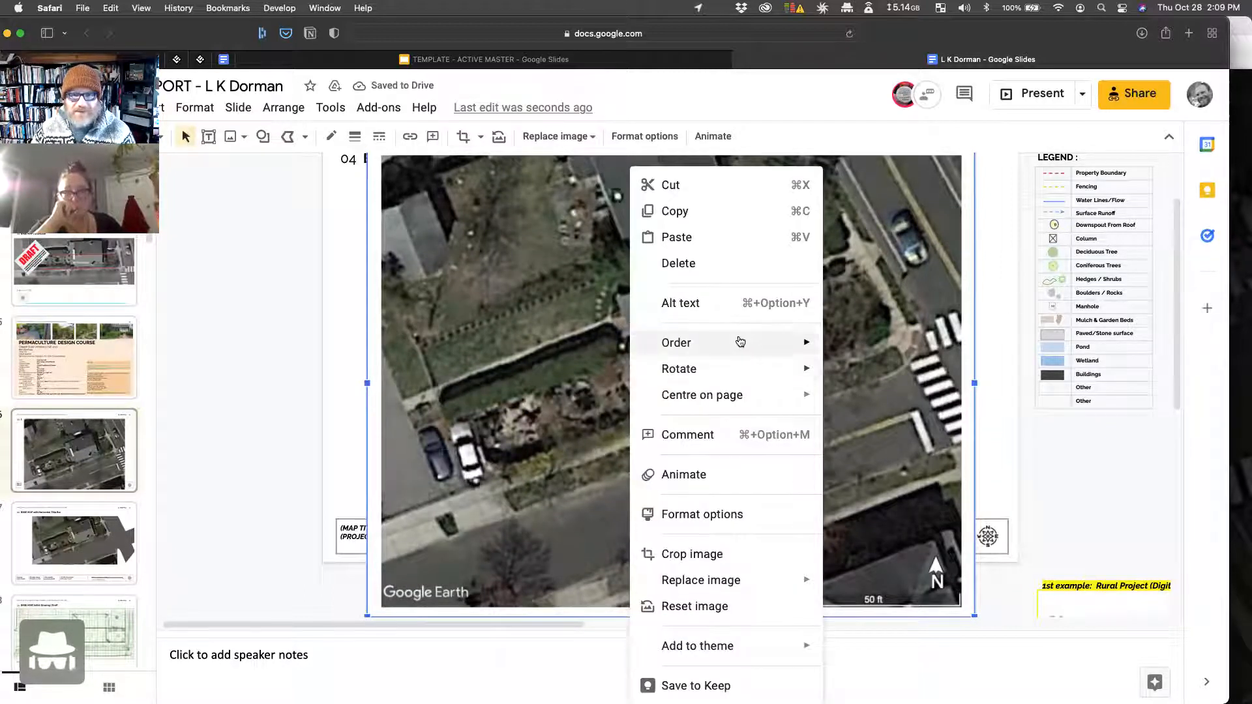
{"action": "mouse_move", "coordinate": [808, 342]}
{"action": "left_click", "coordinate": [904, 430]}
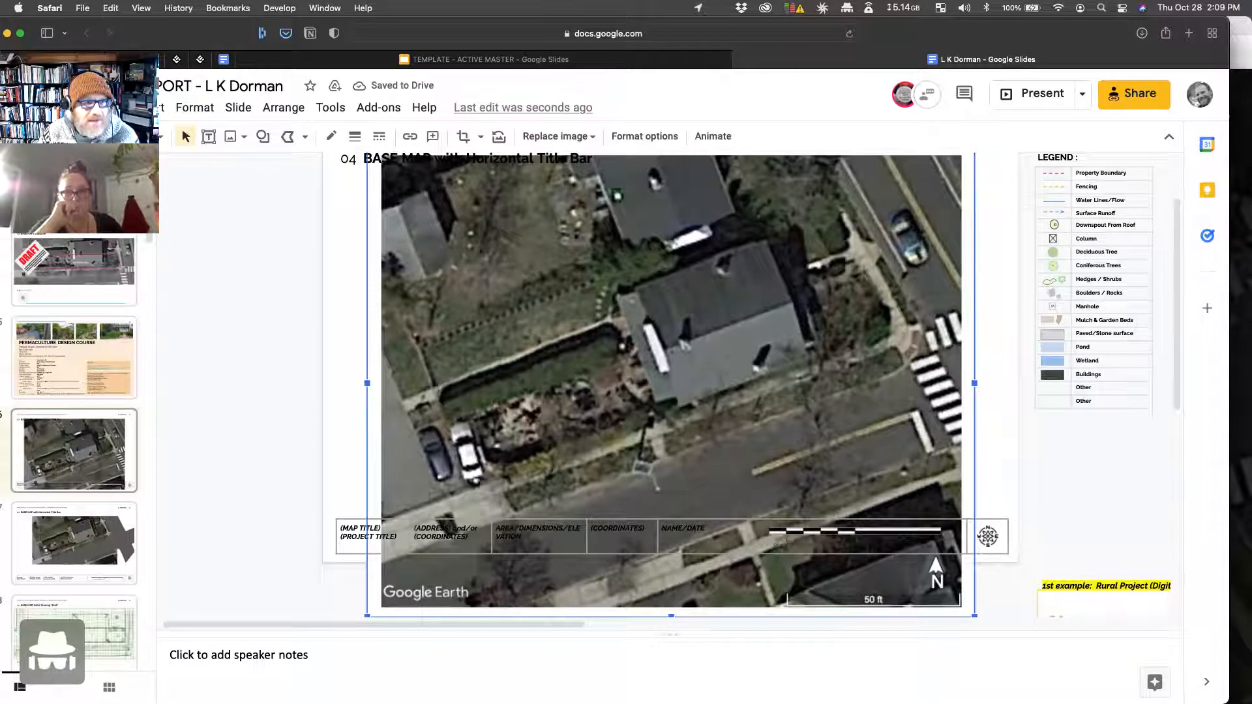
Step: Zoom in on the title block, try moving the scale bar graphic down, then undo the move
{"action": "left_click", "coordinate": [160, 137]}
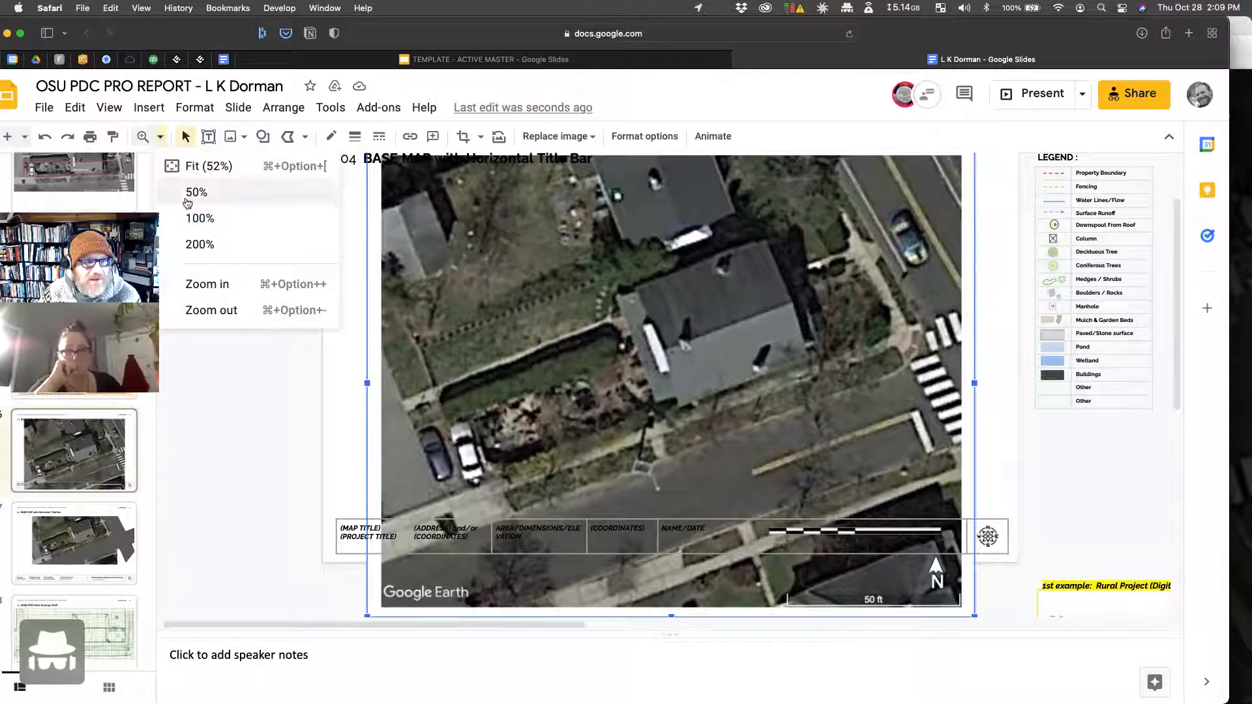
{"action": "left_click", "coordinate": [205, 283]}
{"action": "scroll", "coordinate": [741, 431], "scroll_direction": "down", "scroll_amount": 10}
{"action": "scroll", "coordinate": [741, 430], "scroll_direction": "up", "scroll_amount": 2}
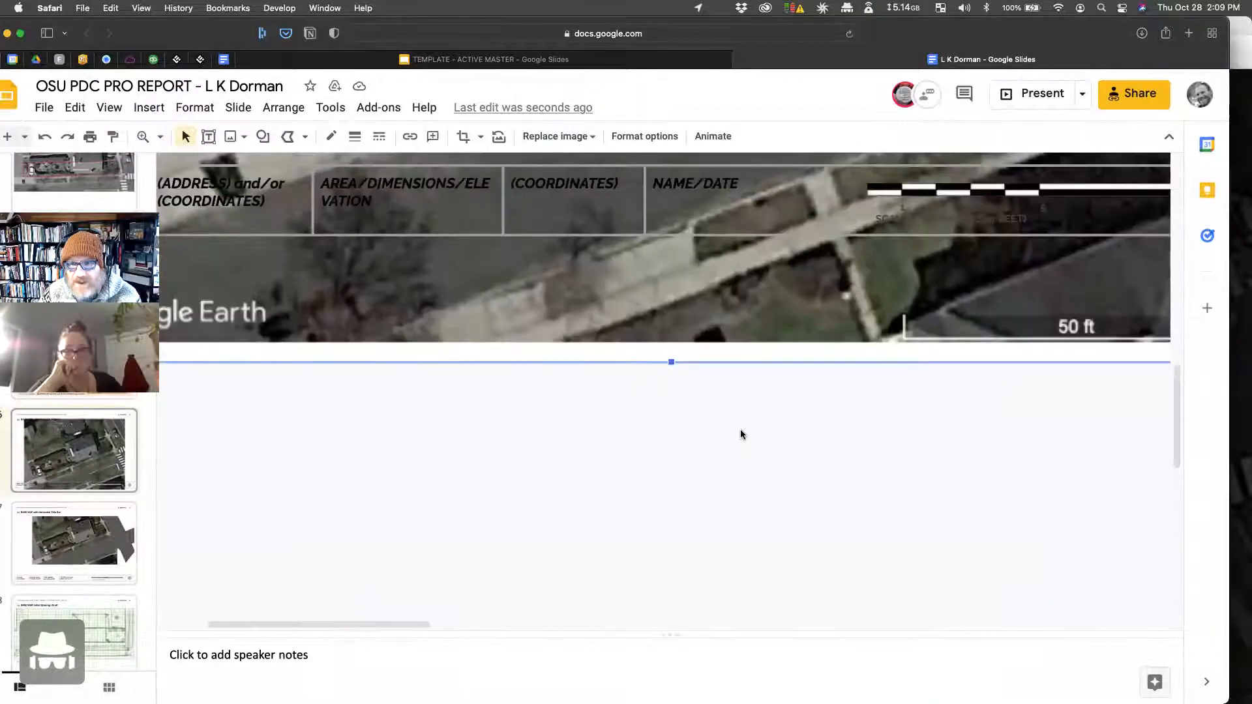
{"action": "scroll", "coordinate": [750, 398], "scroll_direction": "up", "scroll_amount": 3}
{"action": "scroll", "coordinate": [767, 339], "scroll_direction": "right", "scroll_amount": 5}
{"action": "scroll", "coordinate": [767, 339], "scroll_direction": "right", "scroll_amount": 1}
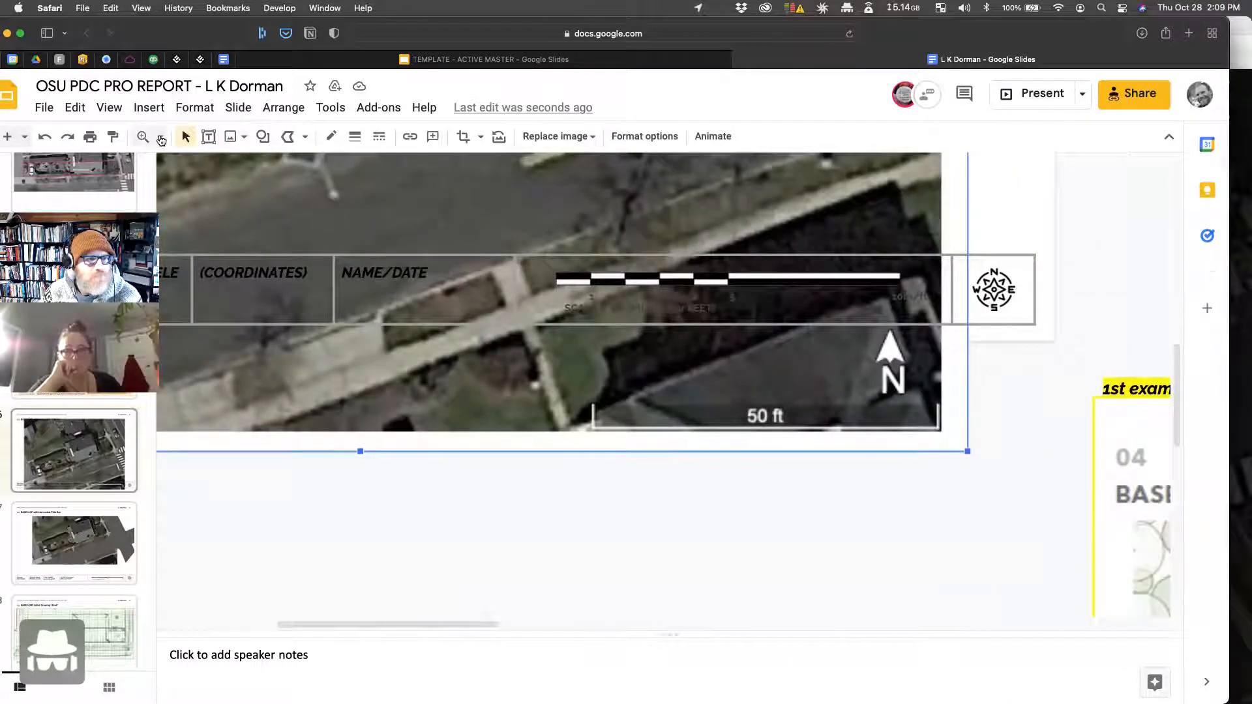
{"action": "left_click", "coordinate": [160, 137]}
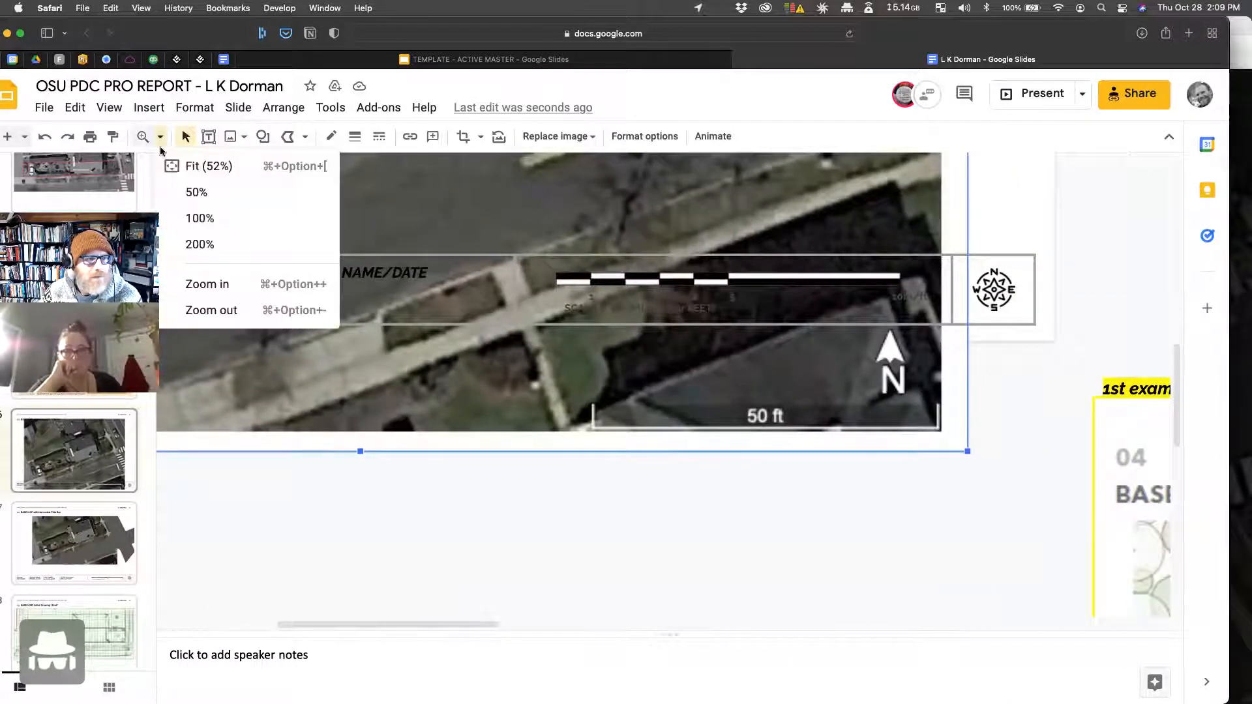
{"action": "left_click", "coordinate": [811, 593]}
{"action": "left_click_drag", "start_coordinate": [819, 275], "coordinate": [856, 409]}
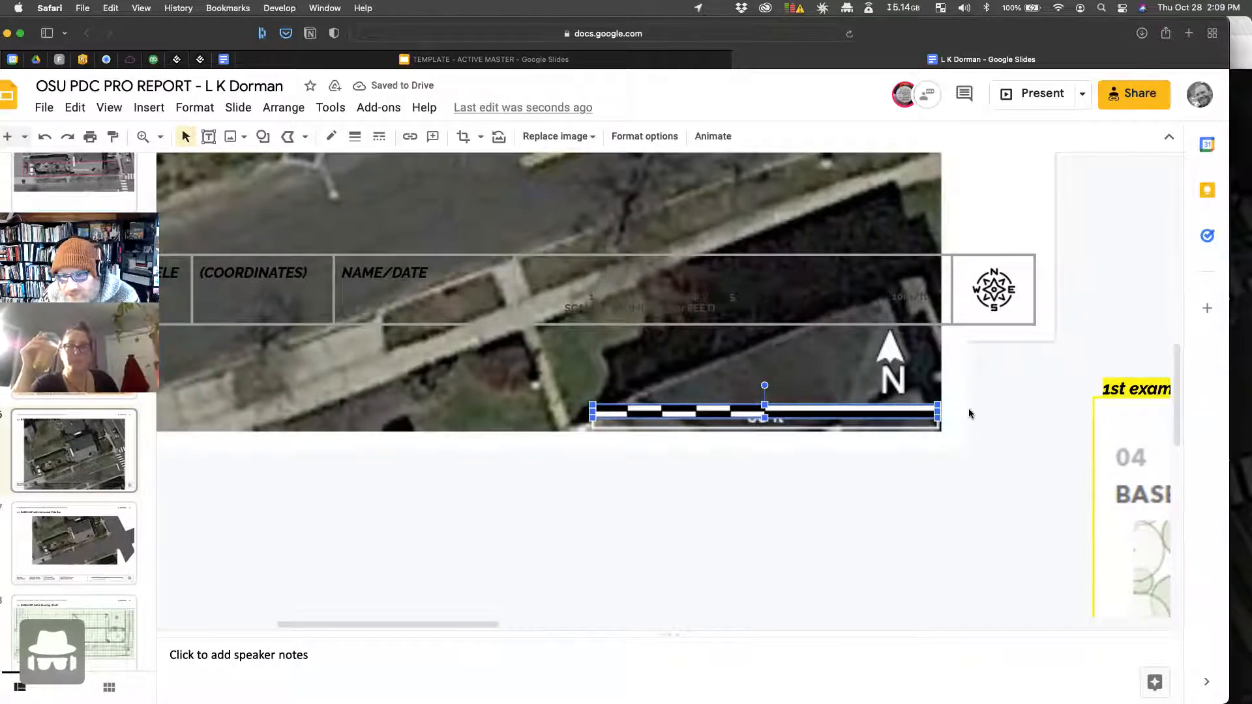
{"action": "left_click", "coordinate": [969, 414]}
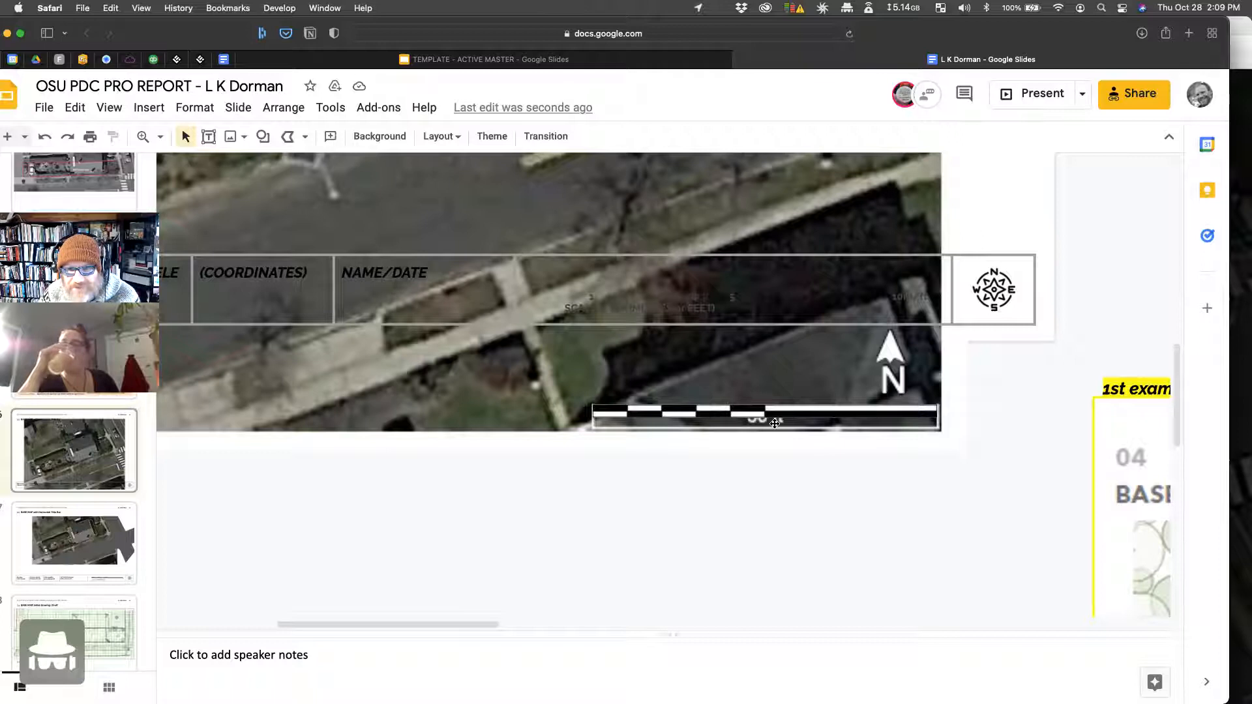
{"action": "key", "text": "super+z"}
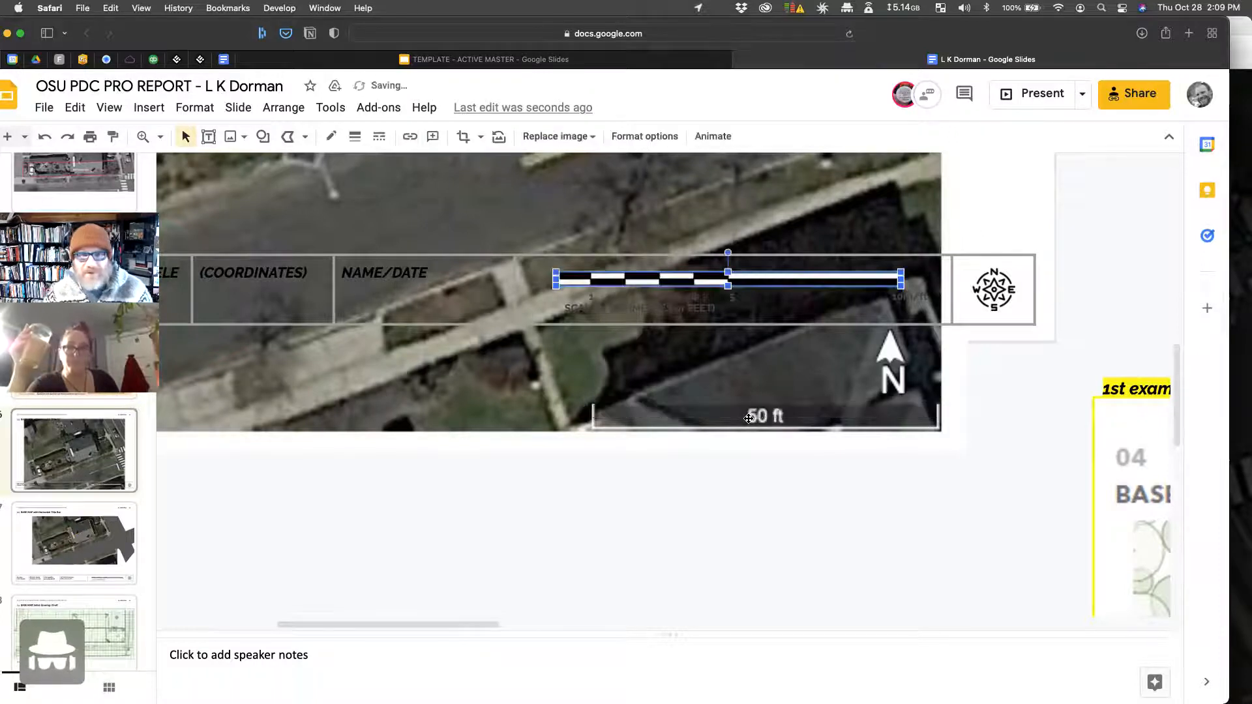
Step: Zoom out to the whole slide and begin cropping the Google Earth aerial image
{"action": "scroll", "coordinate": [469, 470], "scroll_direction": "up", "scroll_amount": 2}
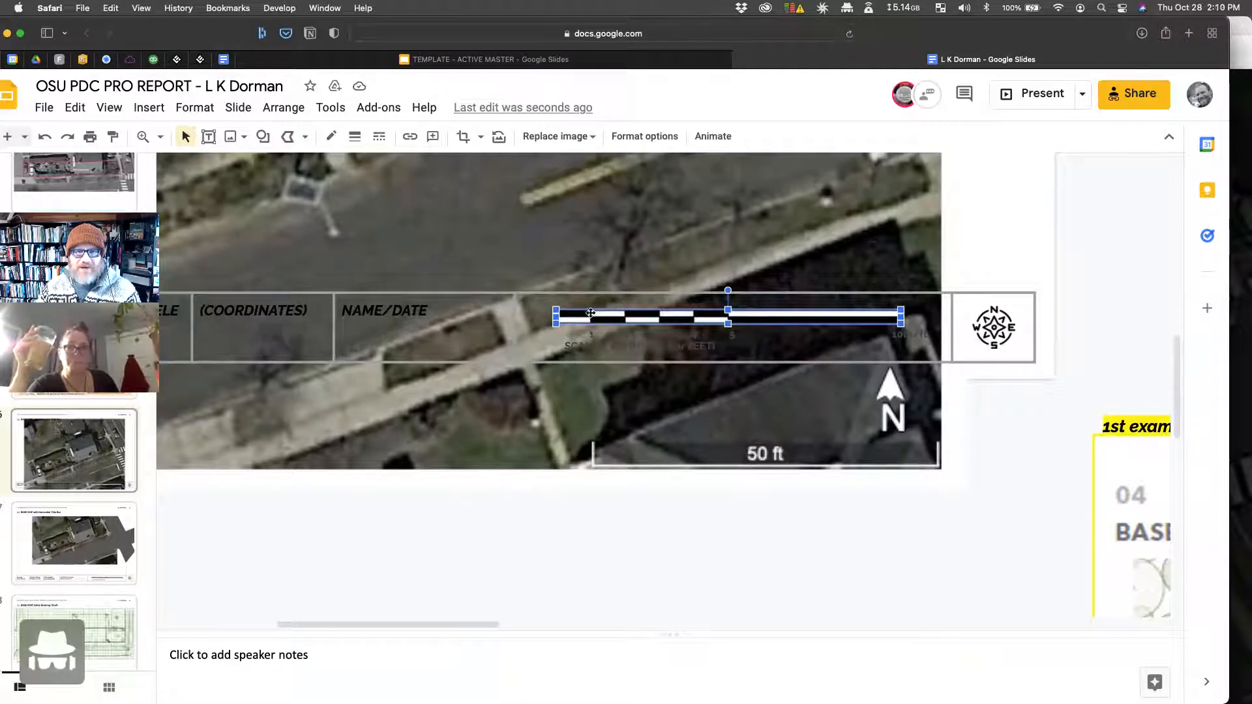
{"action": "scroll", "coordinate": [450, 545], "scroll_direction": "up", "scroll_amount": 5}
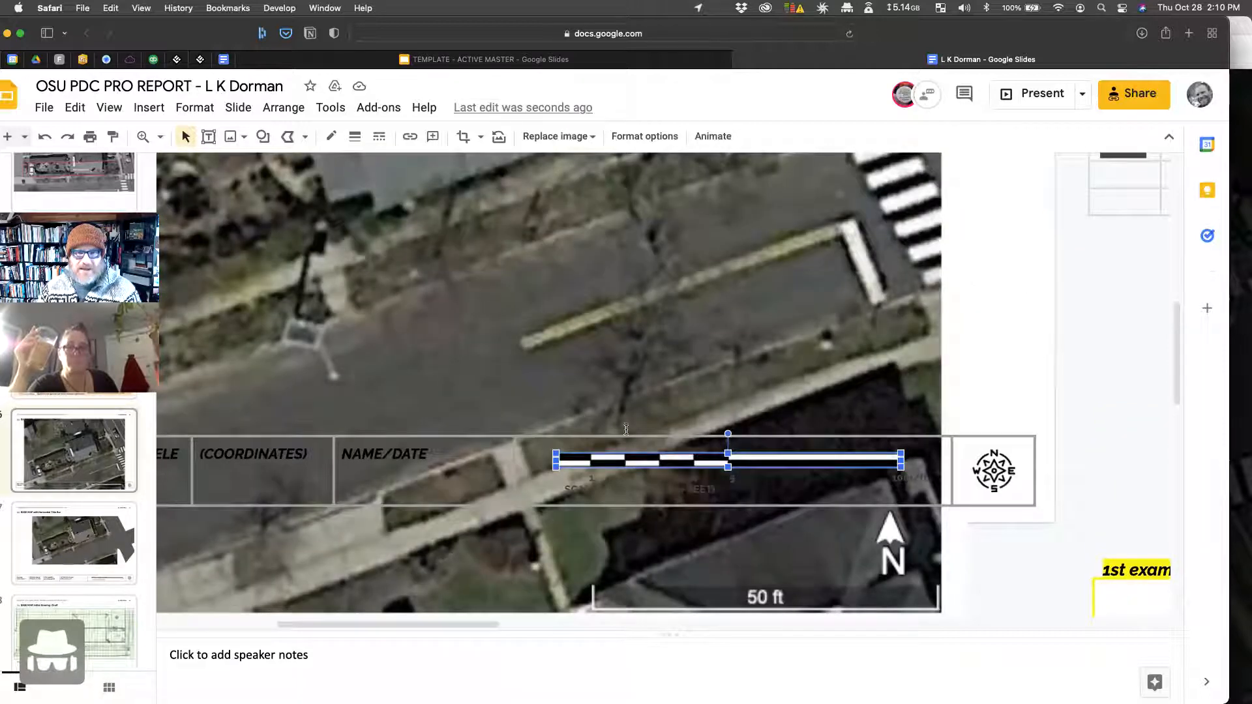
{"action": "left_click", "coordinate": [157, 139]}
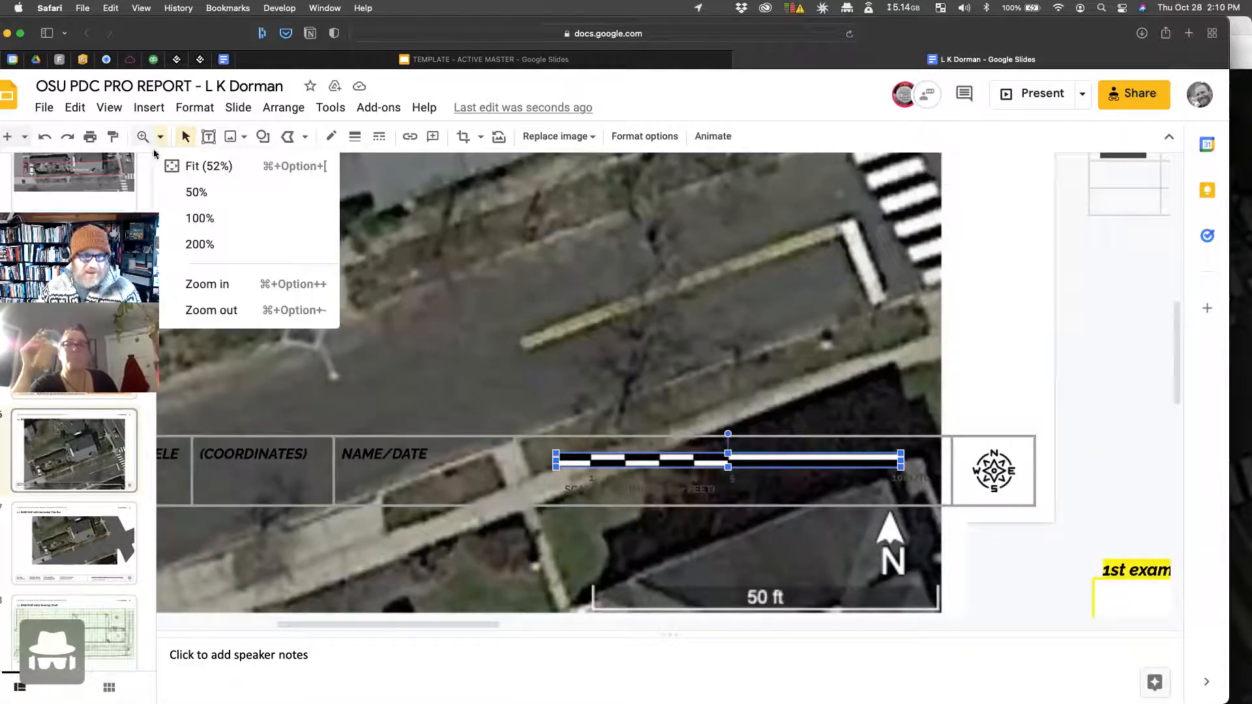
{"action": "left_click", "coordinate": [191, 313]}
{"action": "double_click", "coordinate": [712, 315]}
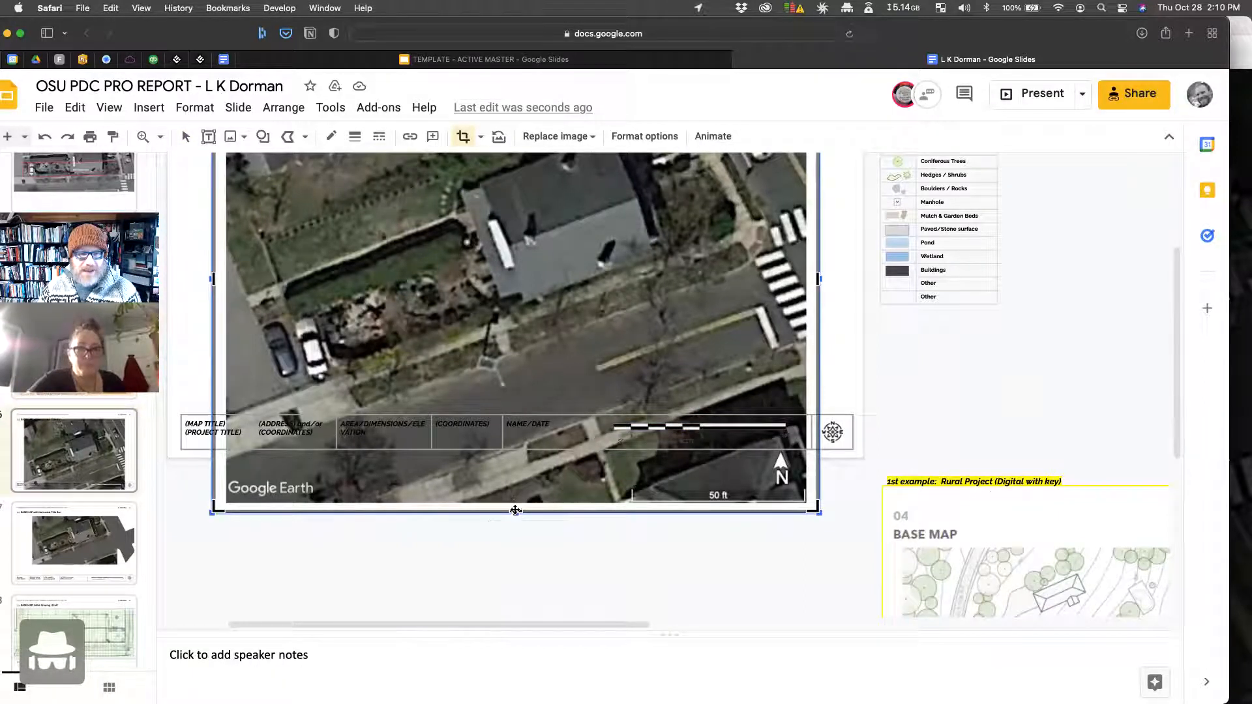
Step: Crop the aerial's bottom up to the title bar and its top down, removing Google Earth's scale and logo
{"action": "left_click_drag", "start_coordinate": [516, 512], "coordinate": [516, 411]}
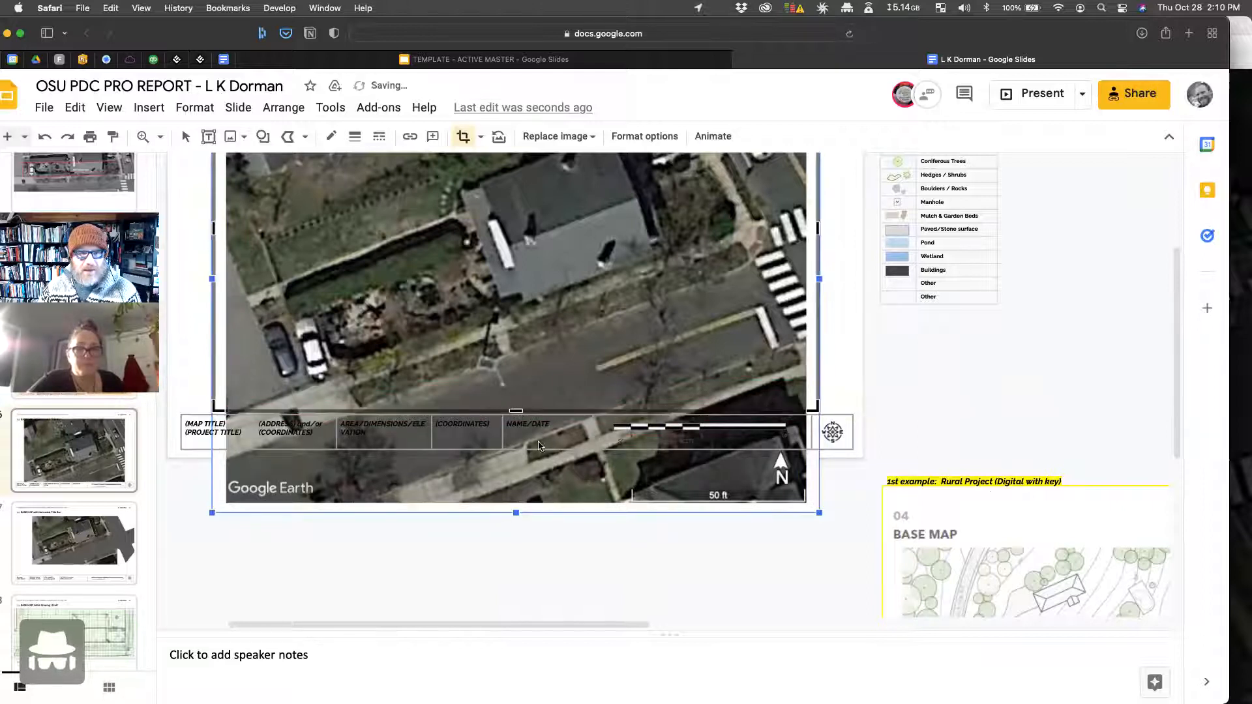
{"action": "scroll", "coordinate": [539, 446], "scroll_direction": "up", "scroll_amount": 4}
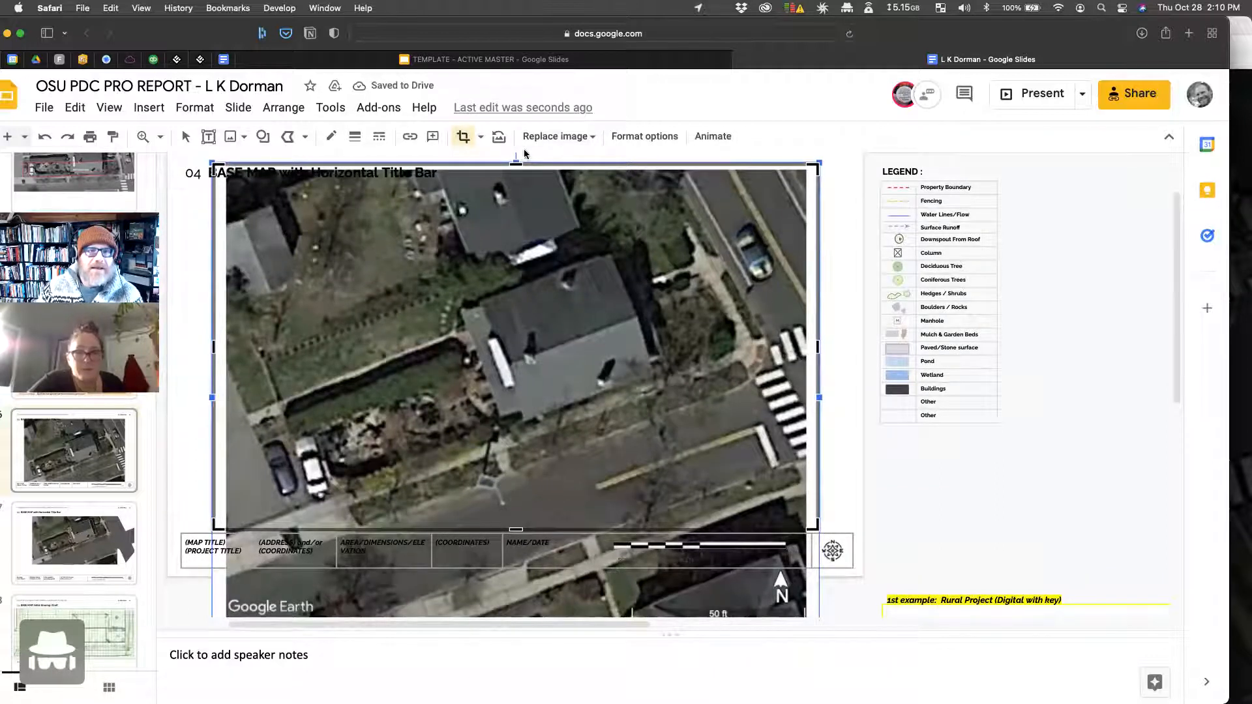
{"action": "left_click_drag", "start_coordinate": [515, 162], "coordinate": [517, 239]}
{"action": "key", "text": "Return"}
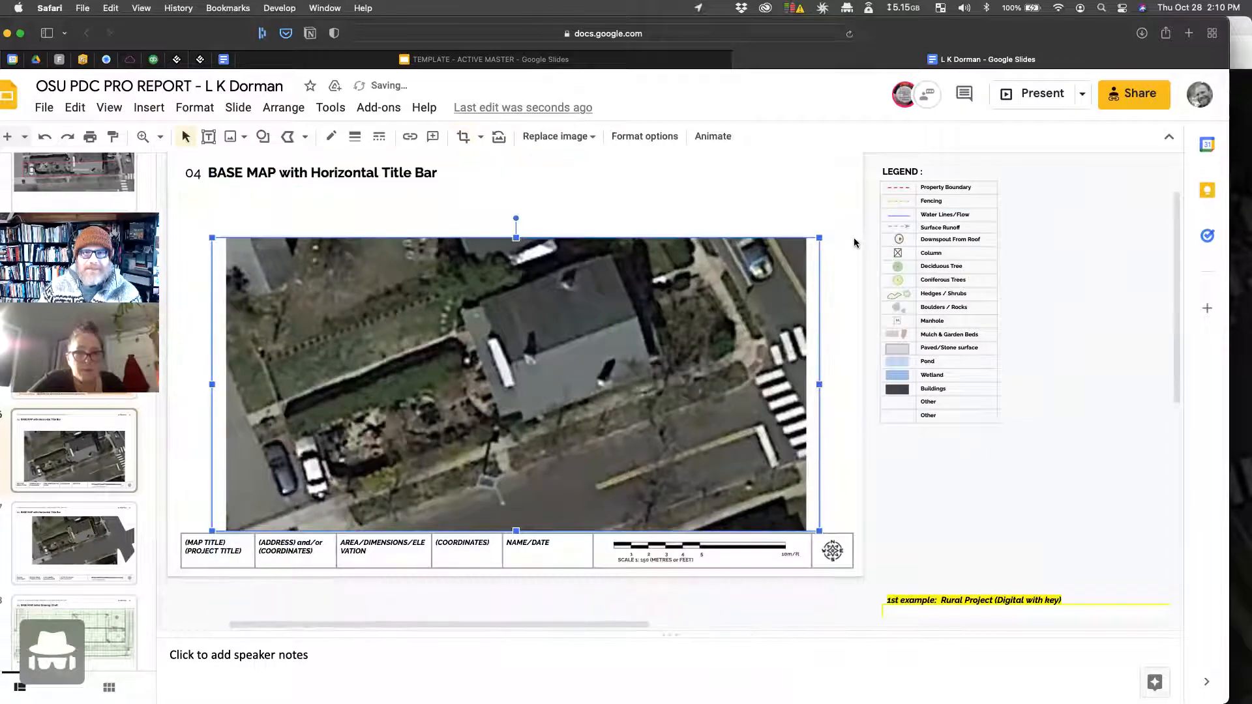
Step: Apply the crop and move the cropped aerial up above the title bar
{"action": "double_click", "coordinate": [523, 325]}
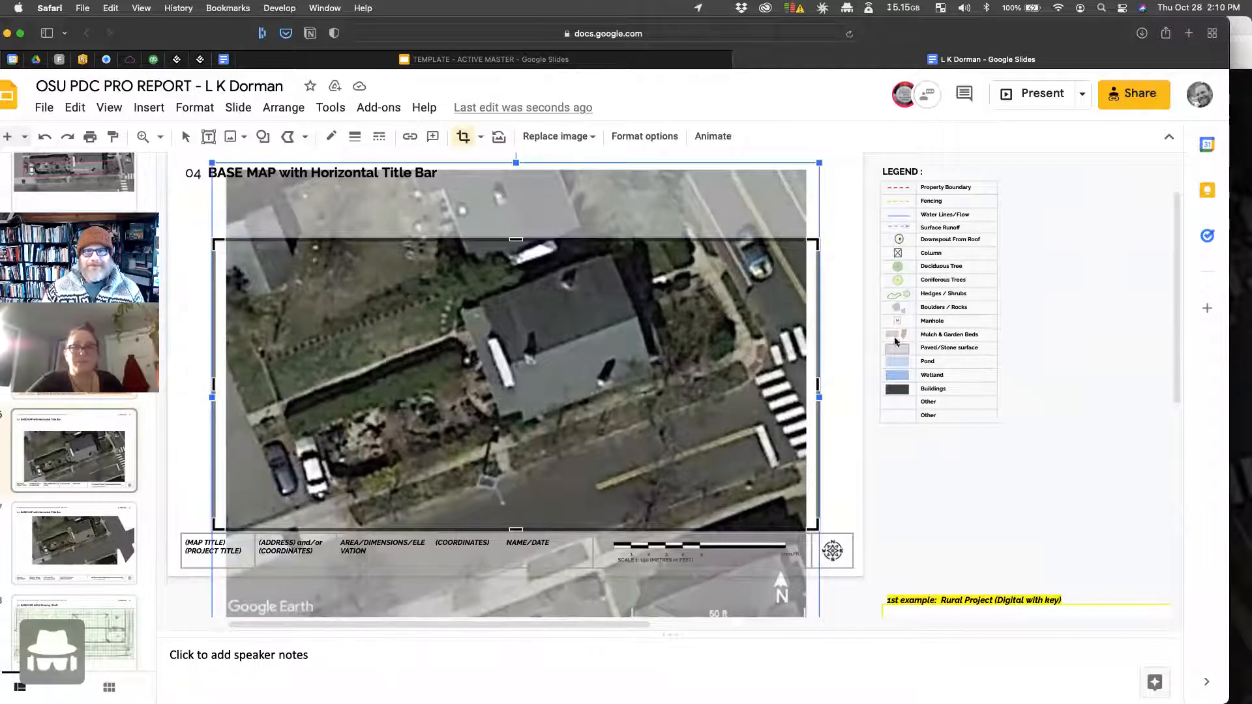
{"action": "left_click", "coordinate": [836, 334]}
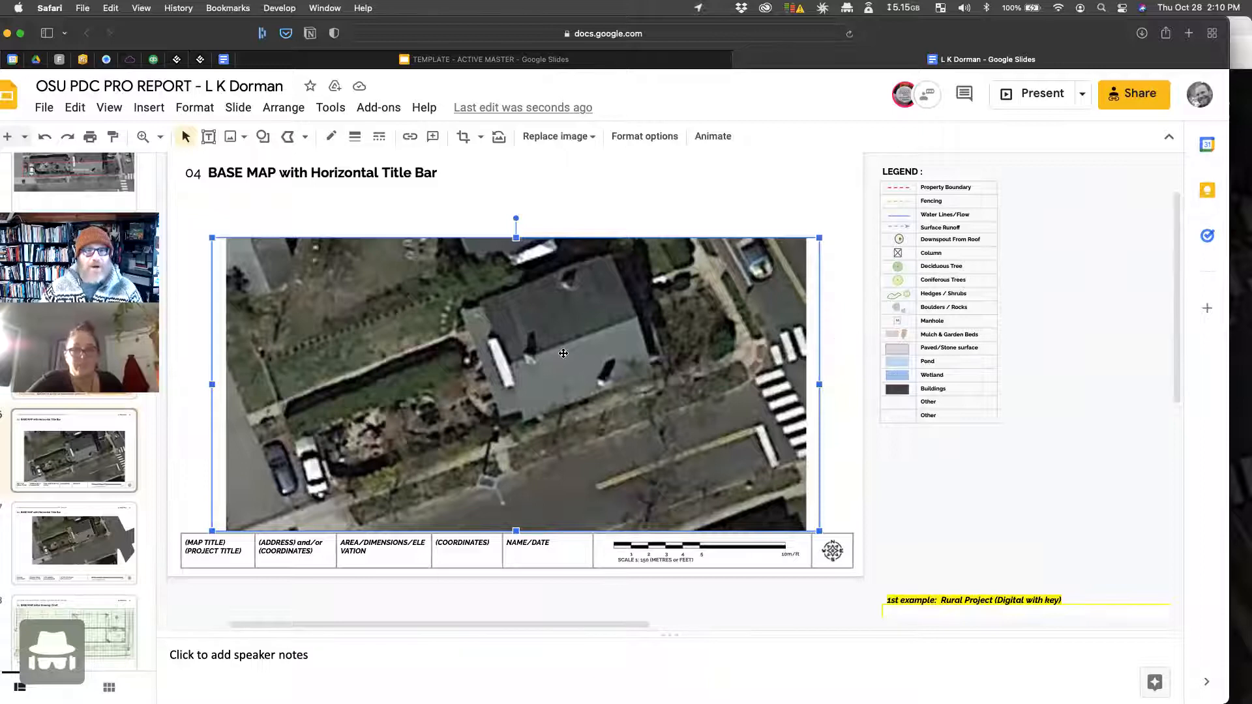
{"action": "left_click_drag", "start_coordinate": [532, 359], "coordinate": [538, 335]}
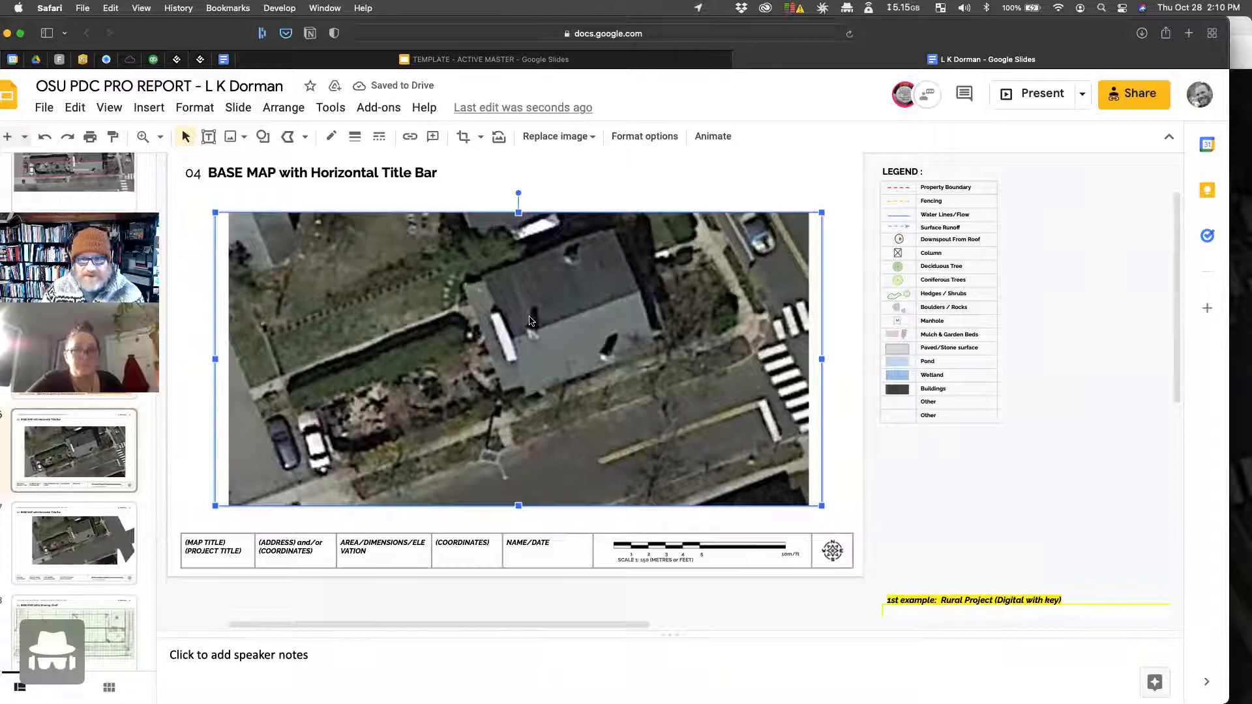
{"action": "scroll", "coordinate": [580, 411], "scroll_direction": "up", "scroll_amount": 1}
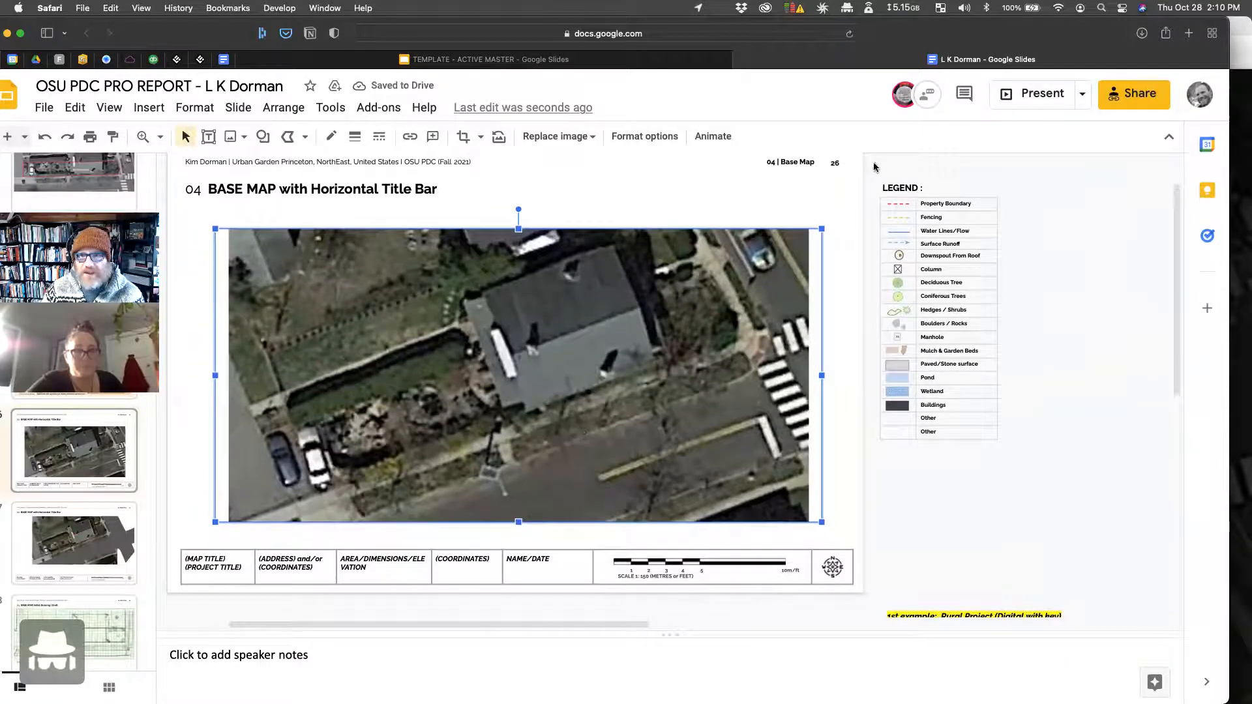
Step: Move the LEGEND table group onto the slide's upper-right side and shift the aerial image
{"action": "left_click", "coordinate": [918, 186]}
{"action": "left_click_drag", "start_coordinate": [920, 184], "coordinate": [775, 179]}
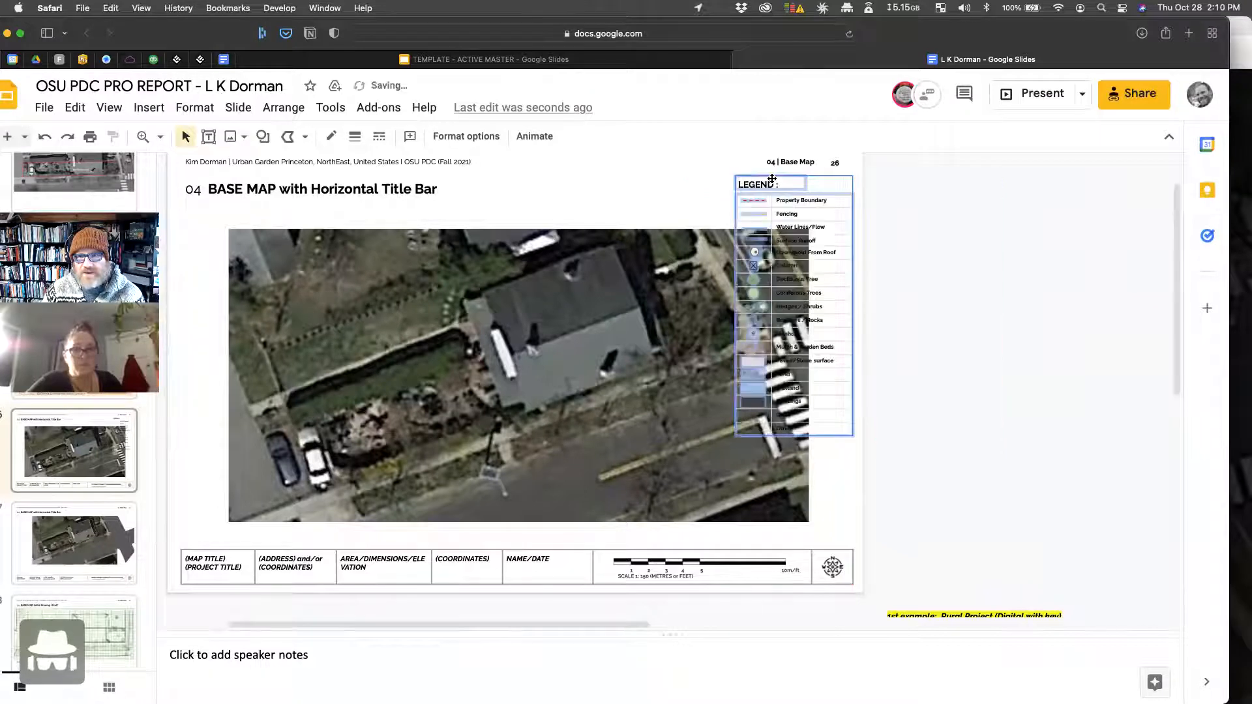
{"action": "left_click", "coordinate": [1007, 390]}
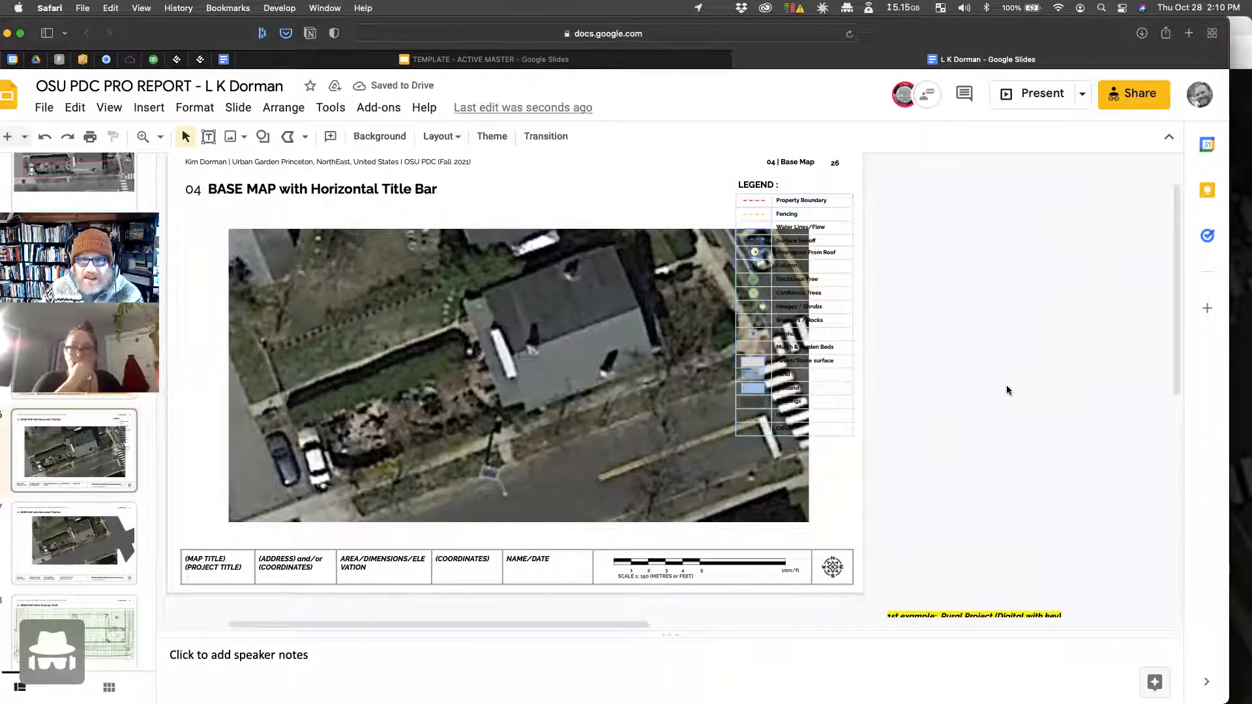
{"action": "left_click", "coordinate": [496, 385]}
{"action": "left_click_drag", "start_coordinate": [441, 388], "coordinate": [462, 388]}
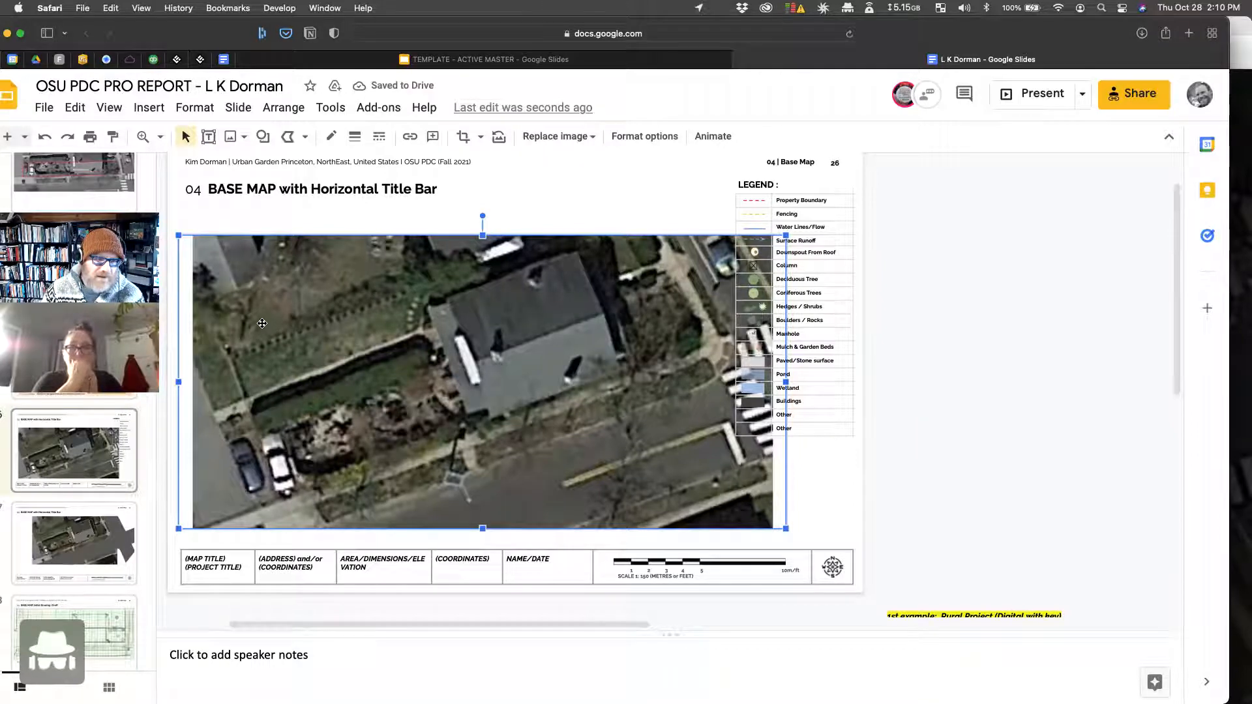
Step: Trim the aerial's left side and move it left and up under the BASE MAP heading
{"action": "double_click", "coordinate": [216, 366]}
{"action": "left_click_drag", "start_coordinate": [180, 381], "coordinate": [214, 386]}
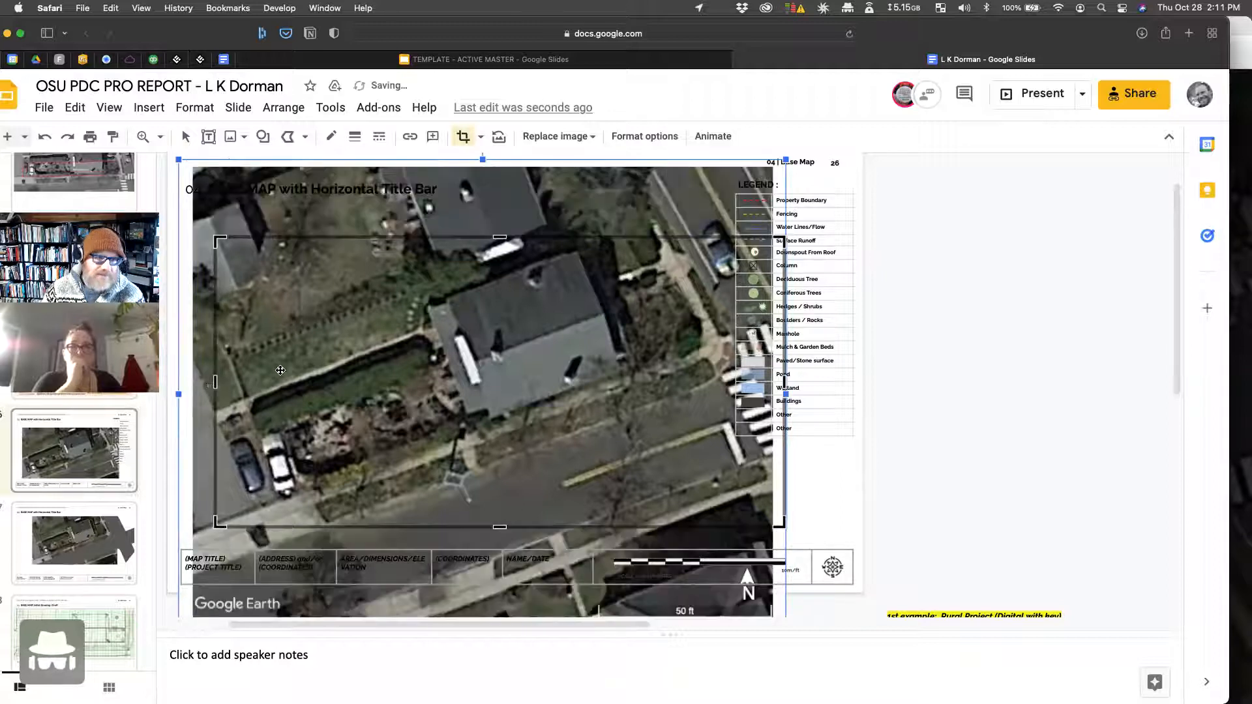
{"action": "left_click", "coordinate": [929, 394]}
{"action": "left_click", "coordinate": [520, 393]}
{"action": "left_click_drag", "start_coordinate": [520, 392], "coordinate": [486, 358]}
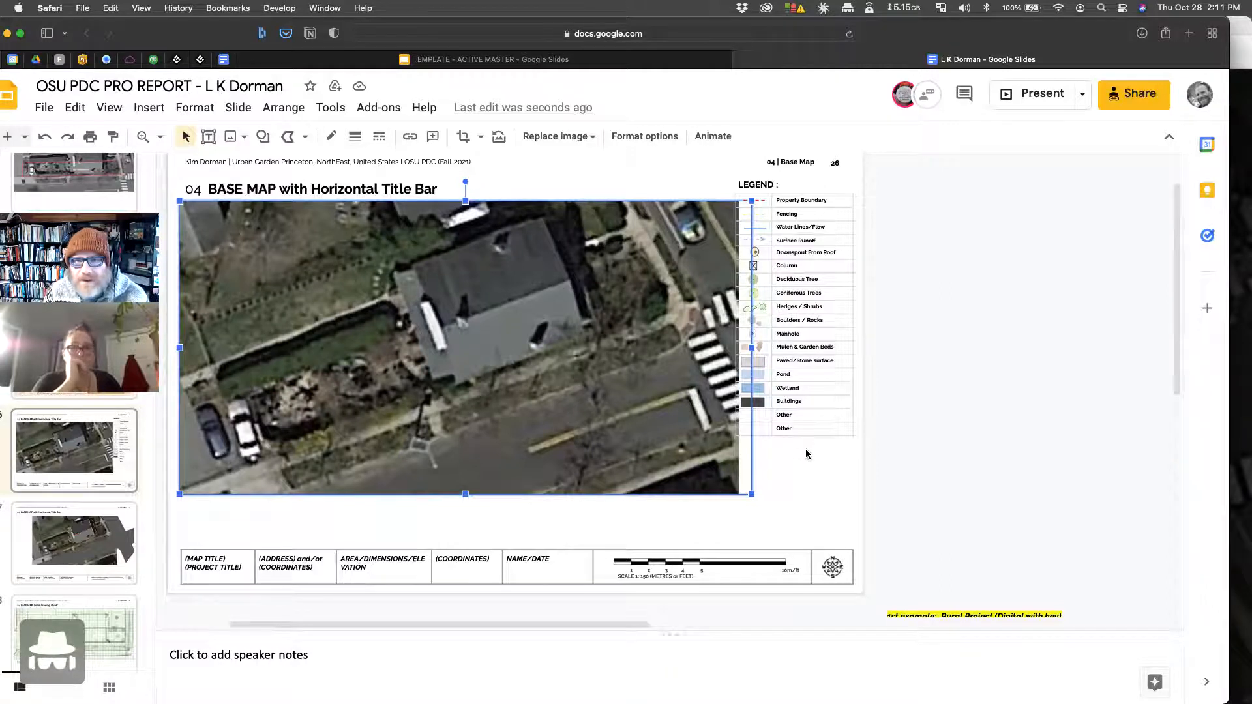
Step: Crop the aerial's right edge so it ends before the legend
{"action": "double_click", "coordinate": [677, 394]}
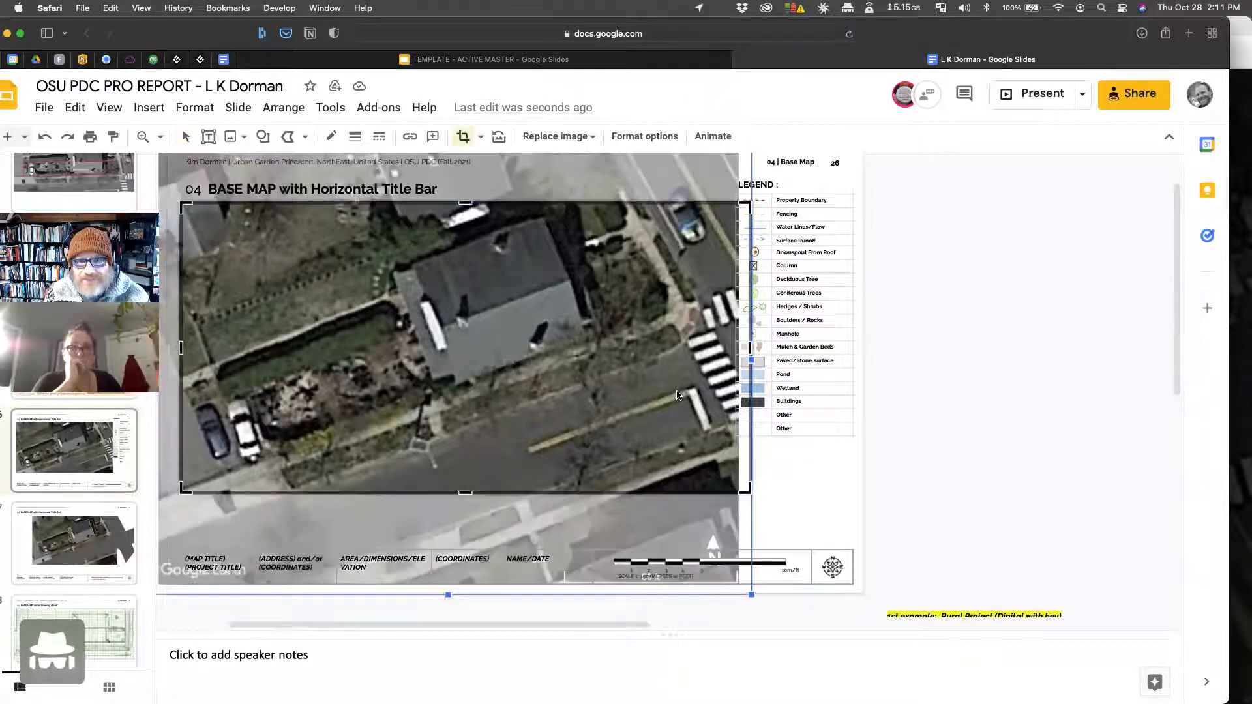
{"action": "left_click_drag", "start_coordinate": [732, 350], "coordinate": [724, 352]}
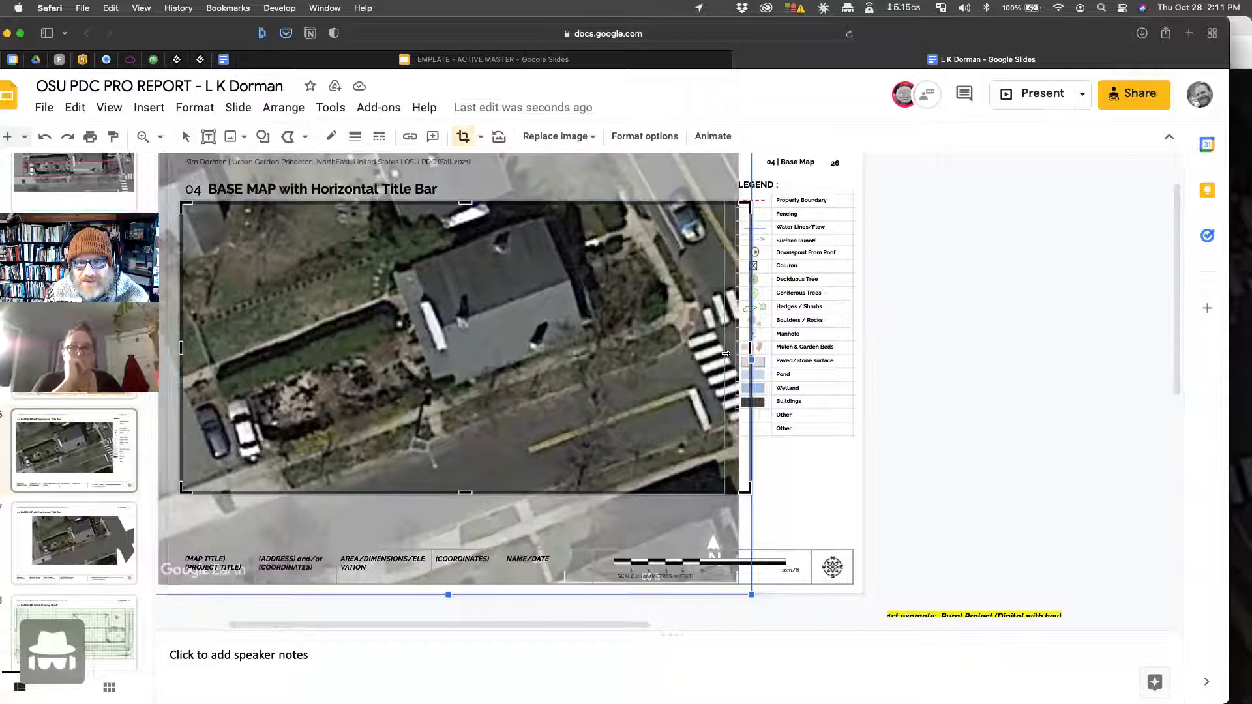
{"action": "left_click", "coordinate": [820, 480]}
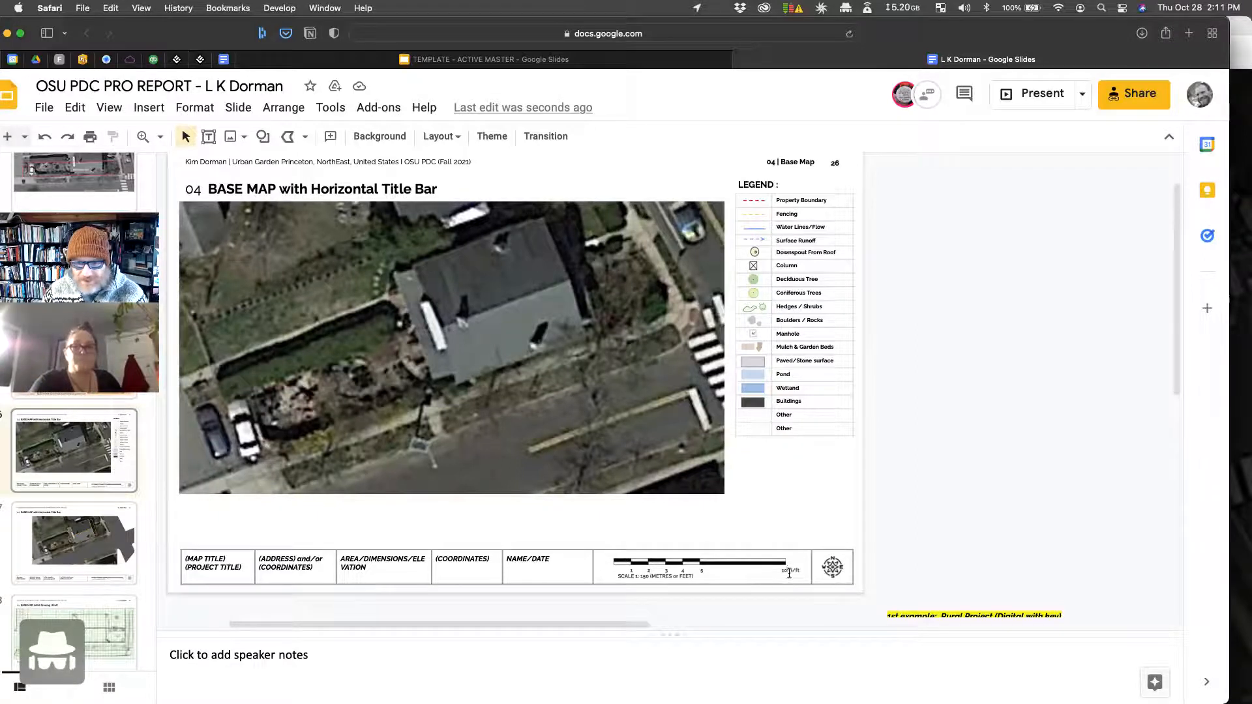
Step: Zoom in on the title bar and change the first two scale labels to 5 and 10
{"action": "left_click", "coordinate": [160, 137]}
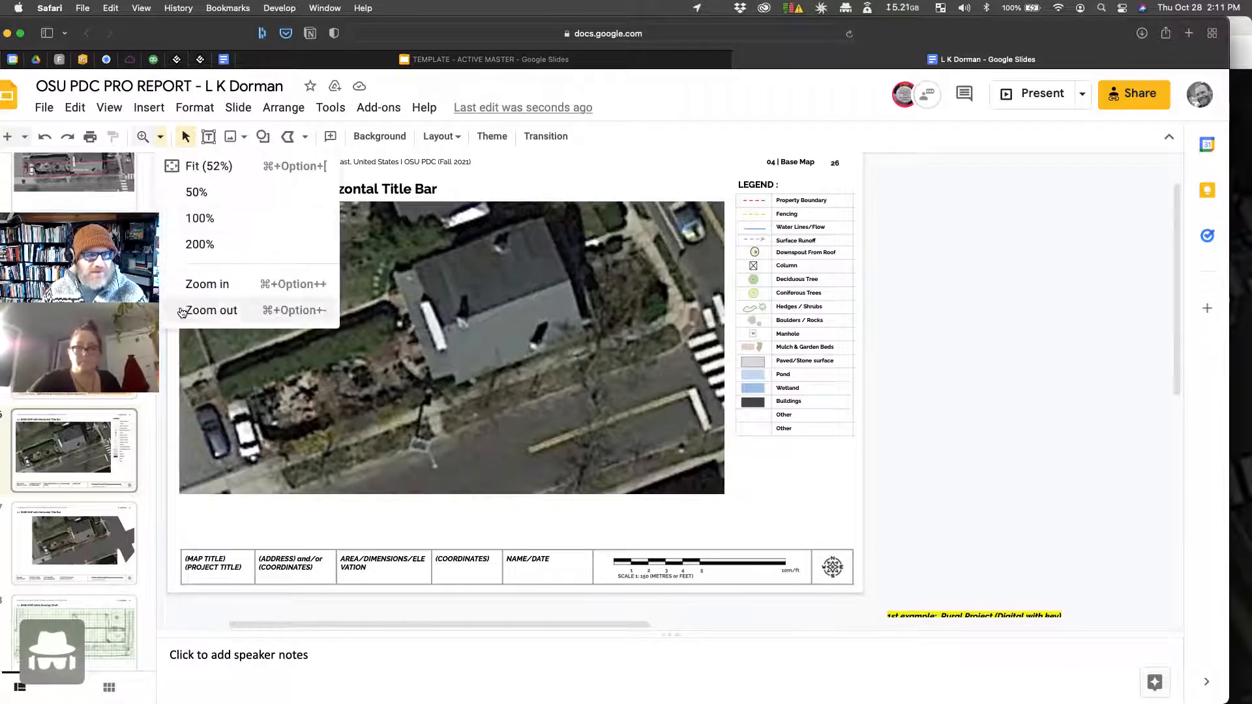
{"action": "left_click", "coordinate": [207, 285]}
{"action": "scroll", "coordinate": [942, 390], "scroll_direction": "down", "scroll_amount": 4}
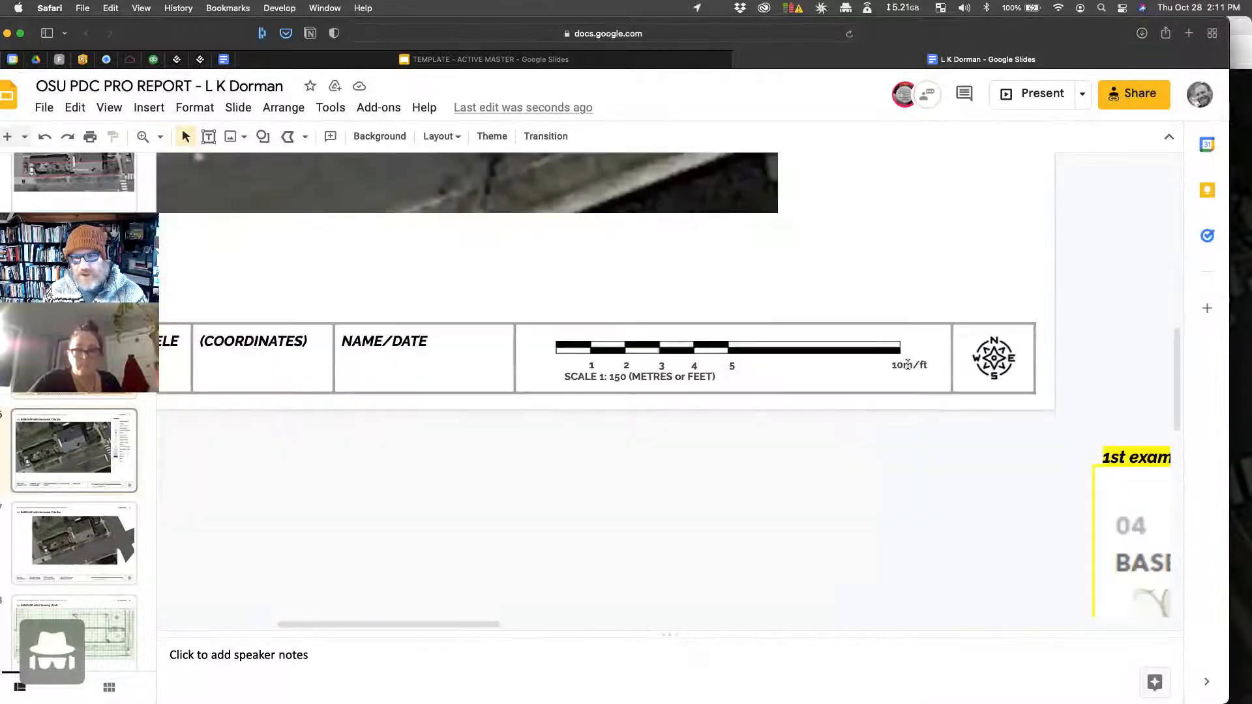
{"action": "double_click", "coordinate": [592, 365]}
{"action": "type", "text": "5"}
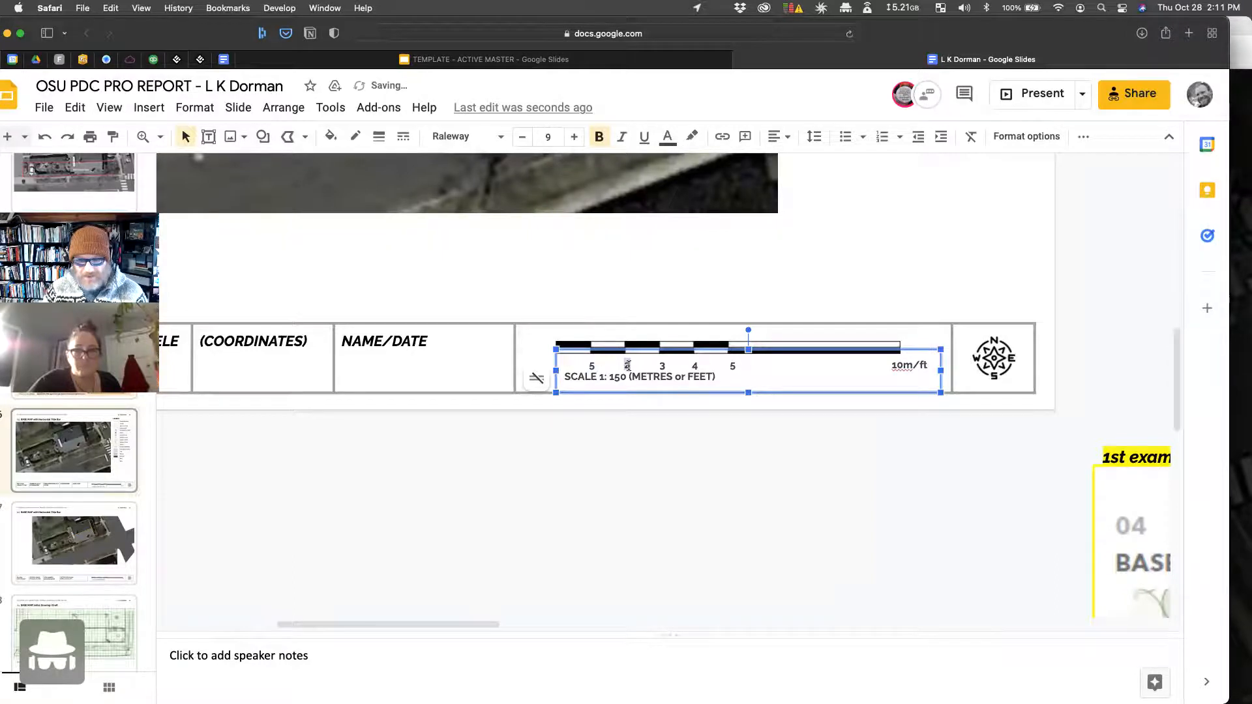
{"action": "double_click", "coordinate": [627, 365]}
{"action": "type", "text": "10"}
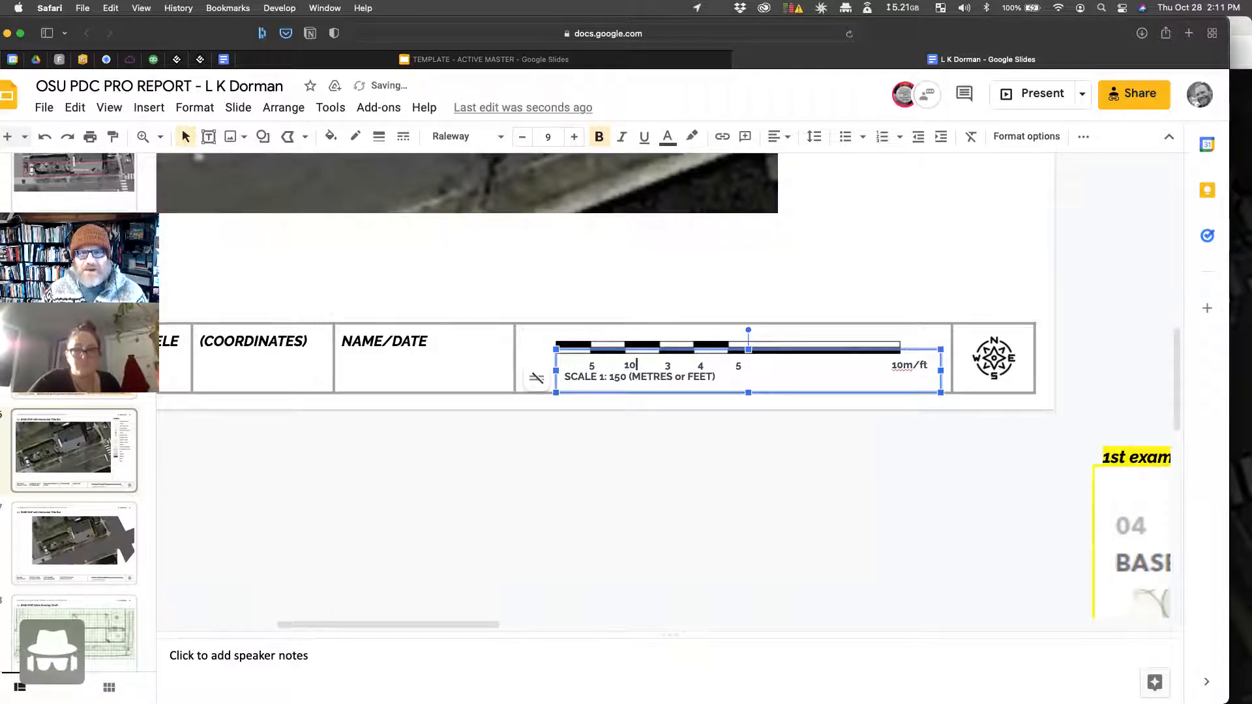
Step: Replace the next scale label with 15 and add 20, removing a mistyped 30
{"action": "double_click", "coordinate": [670, 366]}
{"action": "key", "text": "BackSpace"}
{"action": "type", "text": "15 "}
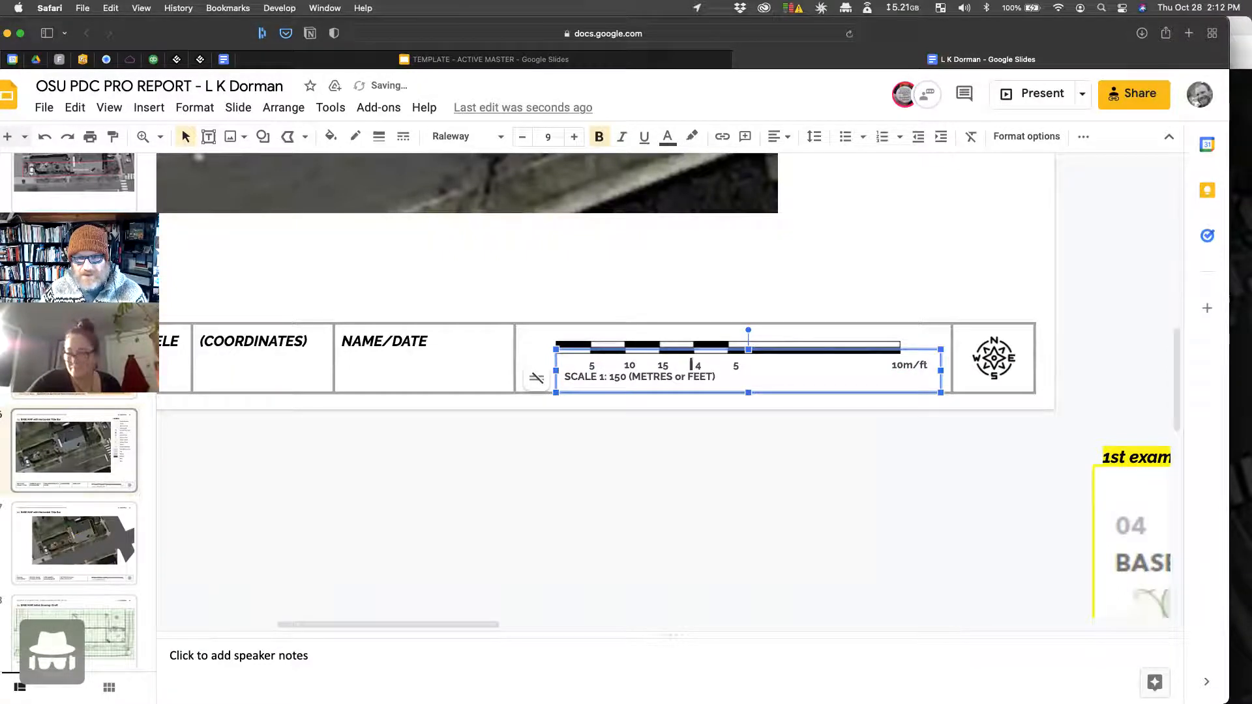
{"action": "type", "text": "30"}
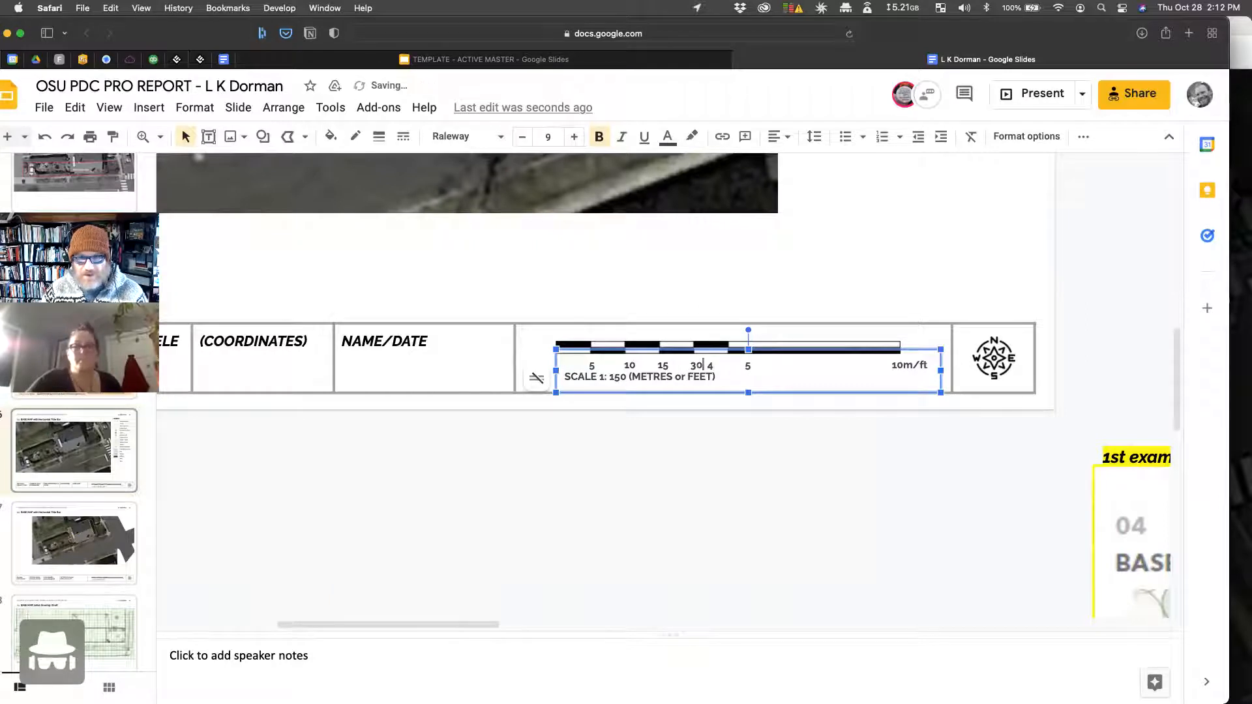
{"action": "key", "text": "BackSpace"}
{"action": "key", "text": "BackSpace"}
{"action": "type", "text": "20"}
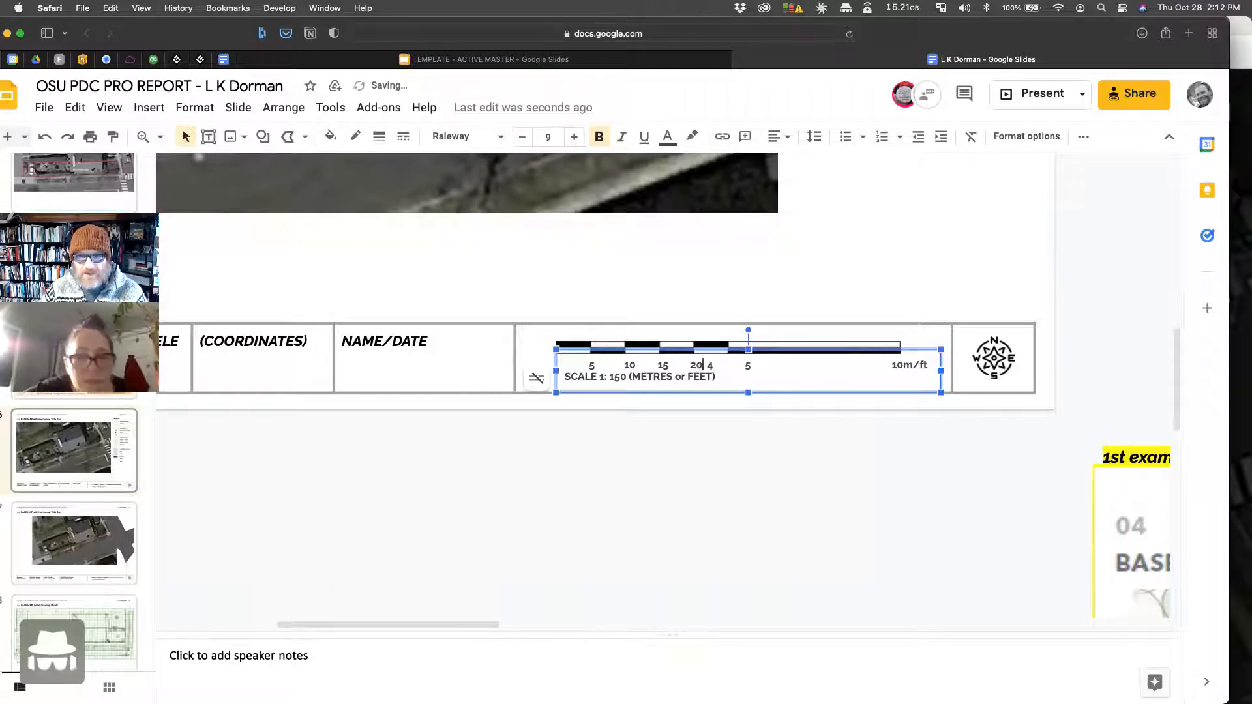
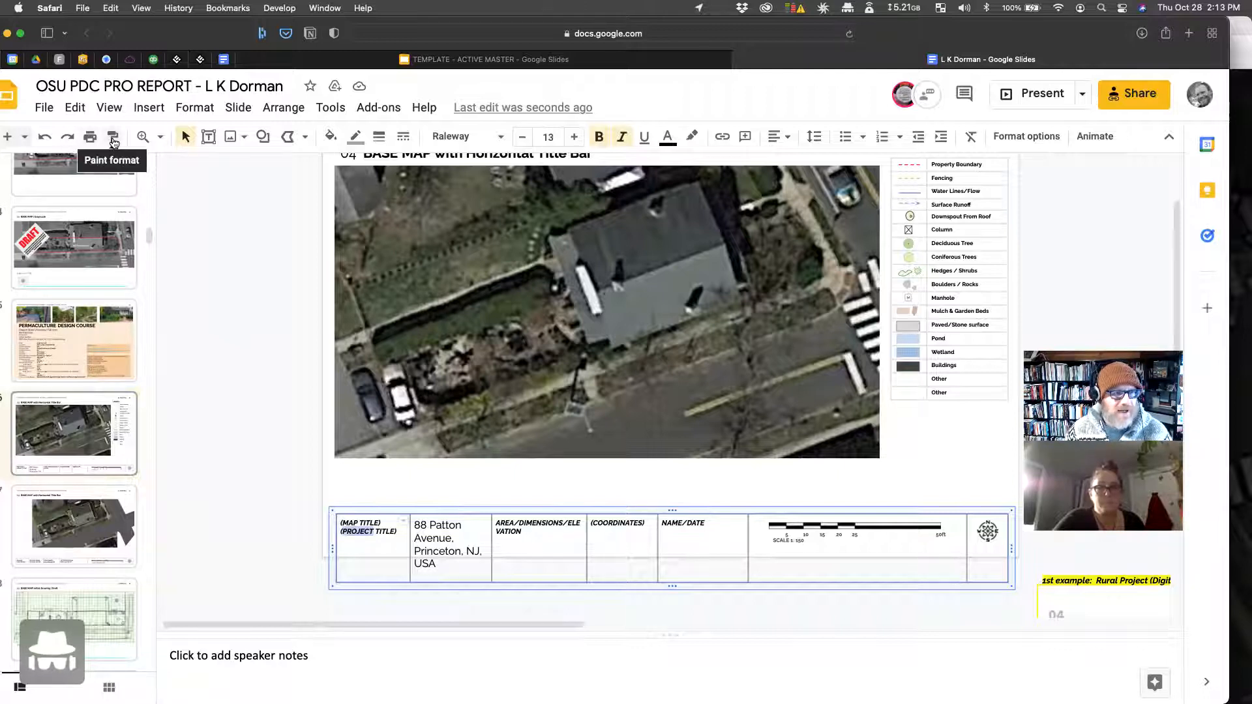
Step: Match the site address to the title-bar text style and retitle the first cell 'Basemap / Urban Garden'
{"action": "left_click_drag", "start_coordinate": [444, 568], "coordinate": [414, 525]}
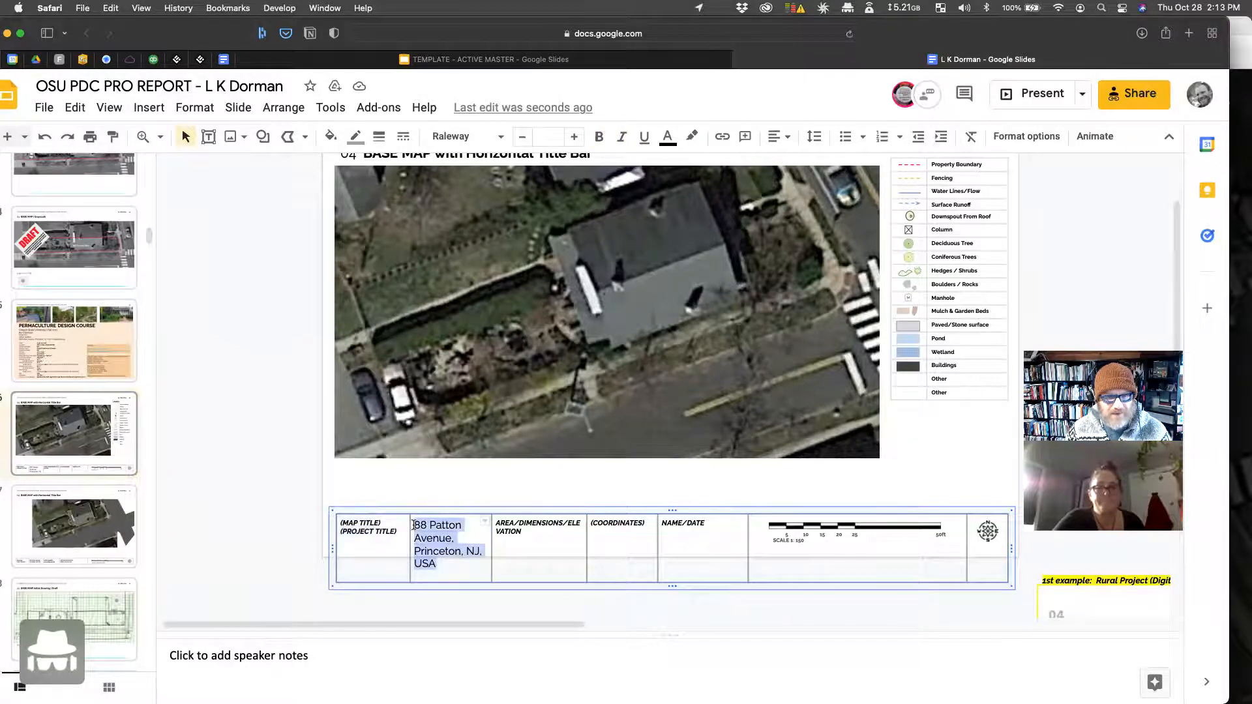
{"action": "key", "text": "super+alt+v"}
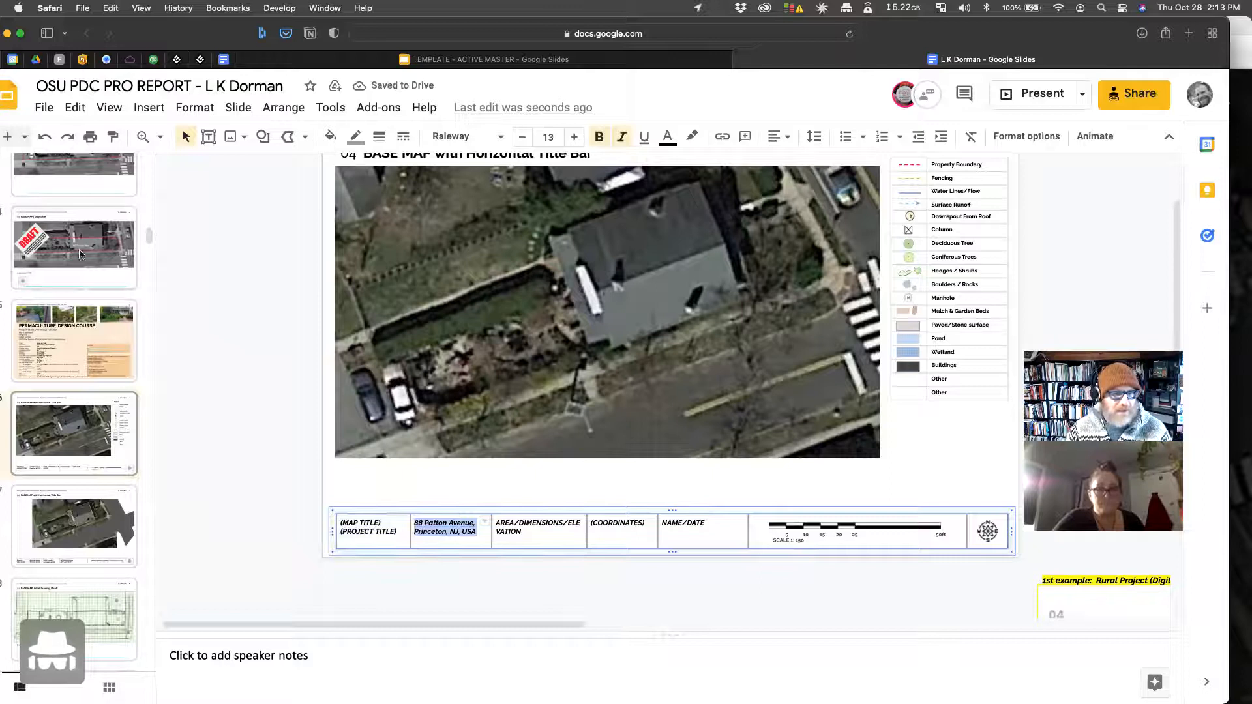
{"action": "left_click", "coordinate": [362, 522]}
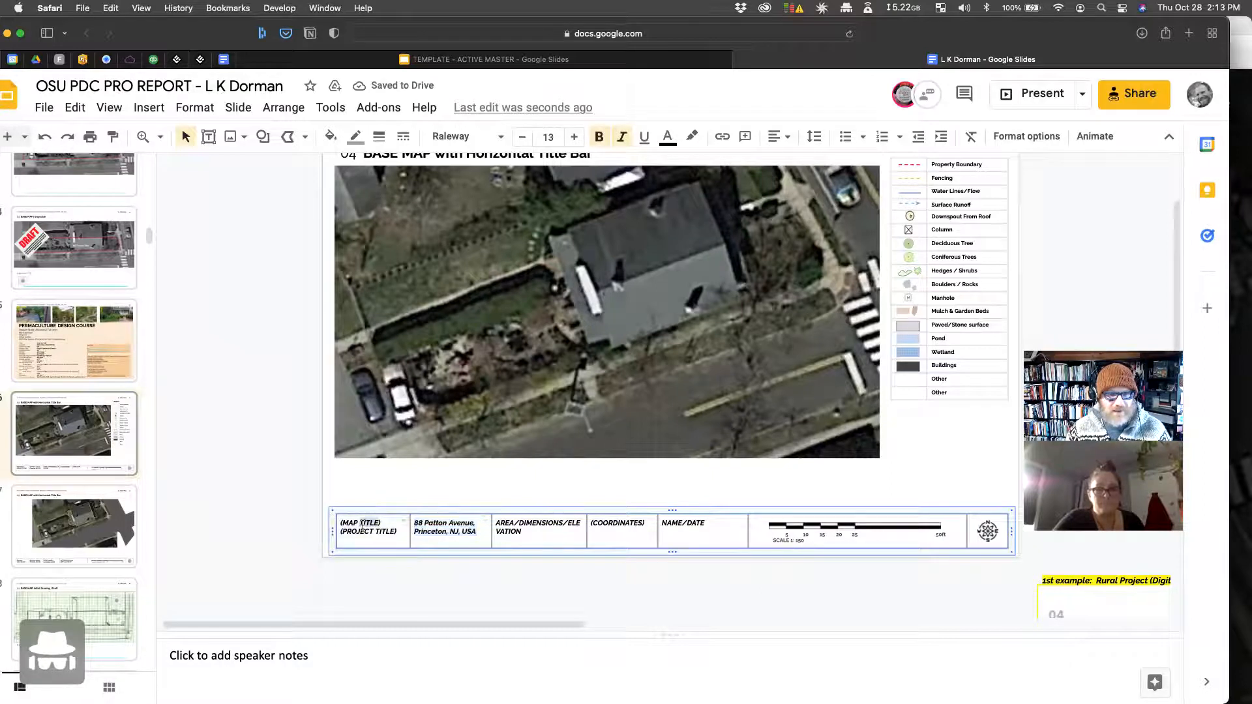
{"action": "type", "text": "Urba"}
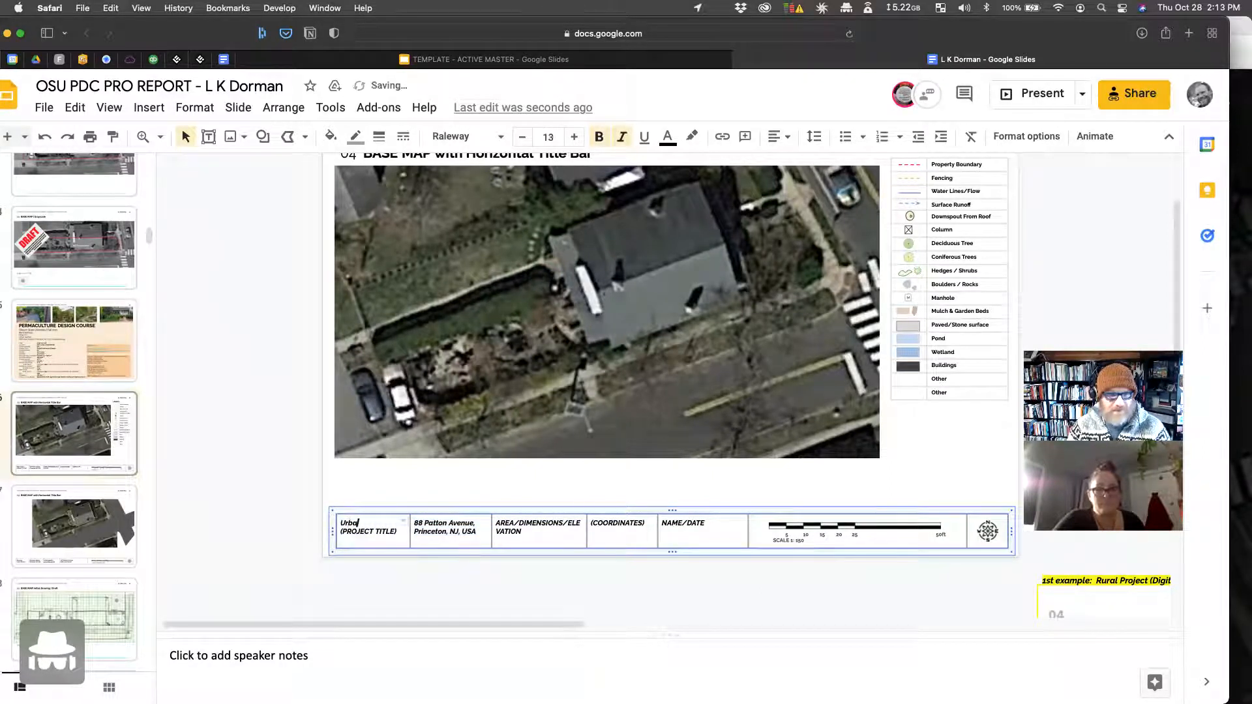
{"action": "type", "text": "n G"}
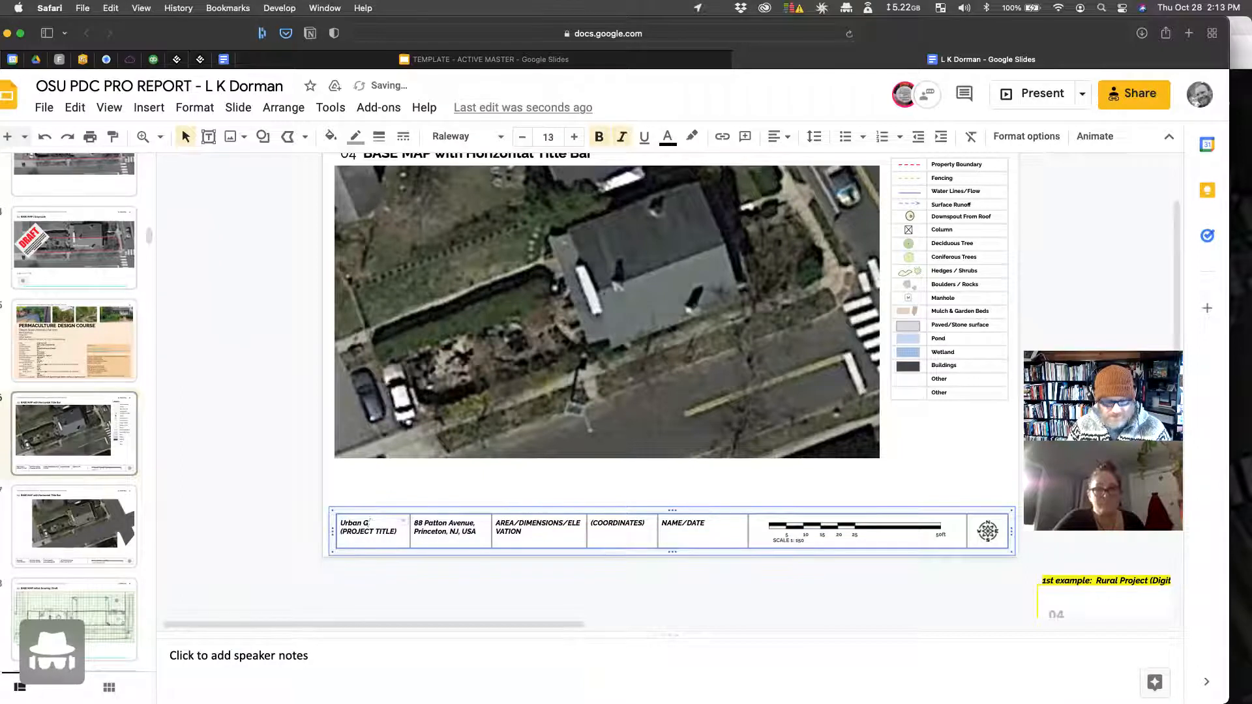
{"action": "type", "text": "arden"}
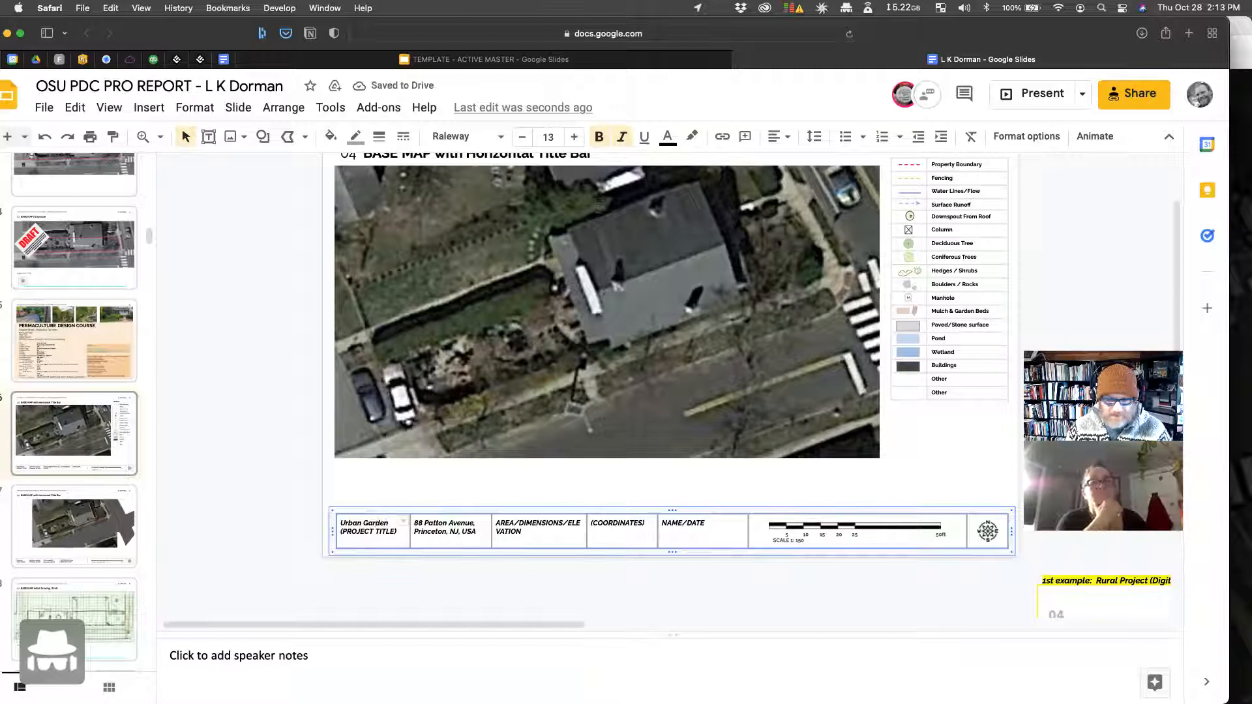
{"action": "left_click", "coordinate": [340, 523]}
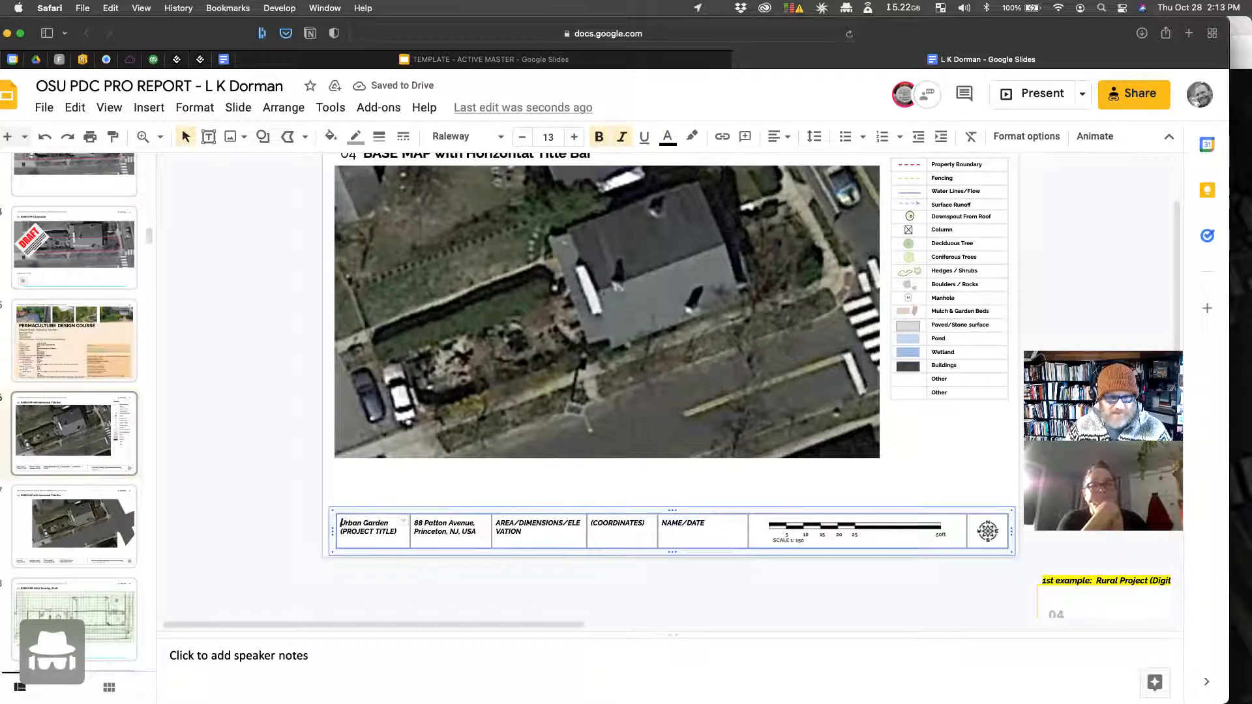
{"action": "key", "text": "Return"}
{"action": "key", "text": "Up"}
{"action": "type", "text": "Base"}
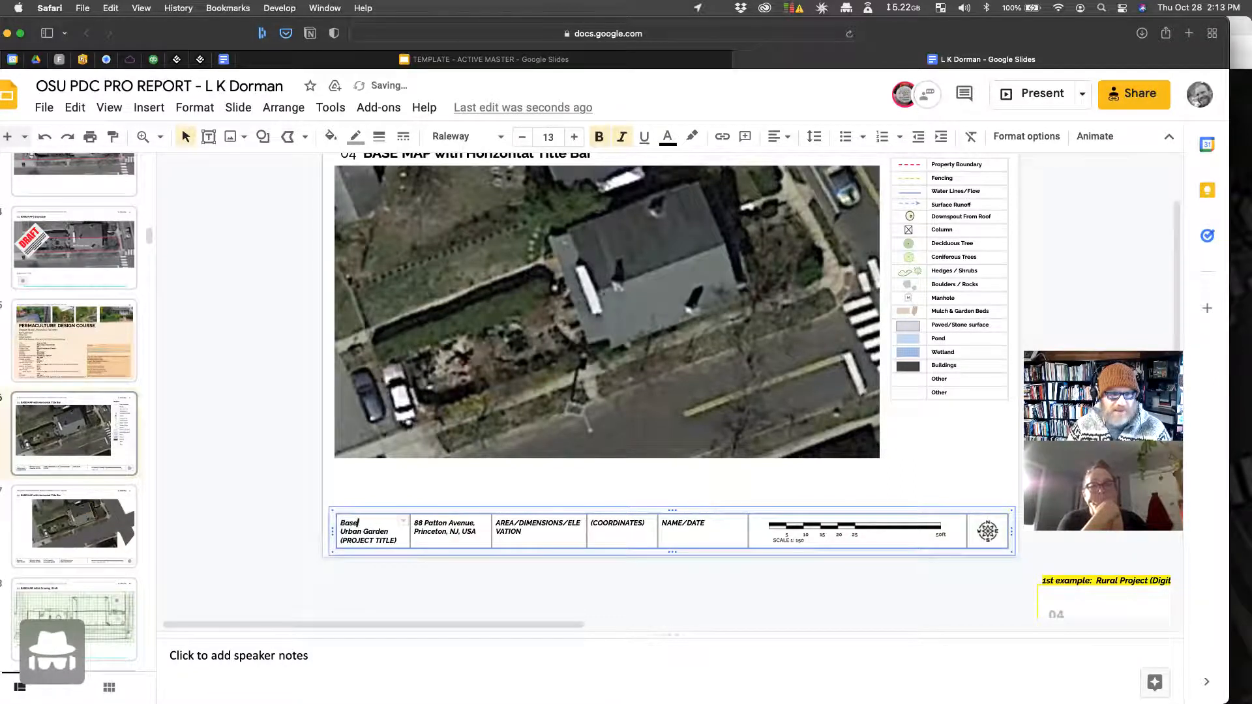
{"action": "type", "text": "map"}
{"action": "left_click_drag", "start_coordinate": [399, 540], "coordinate": [325, 538]}
{"action": "key", "text": "BackSpace"}
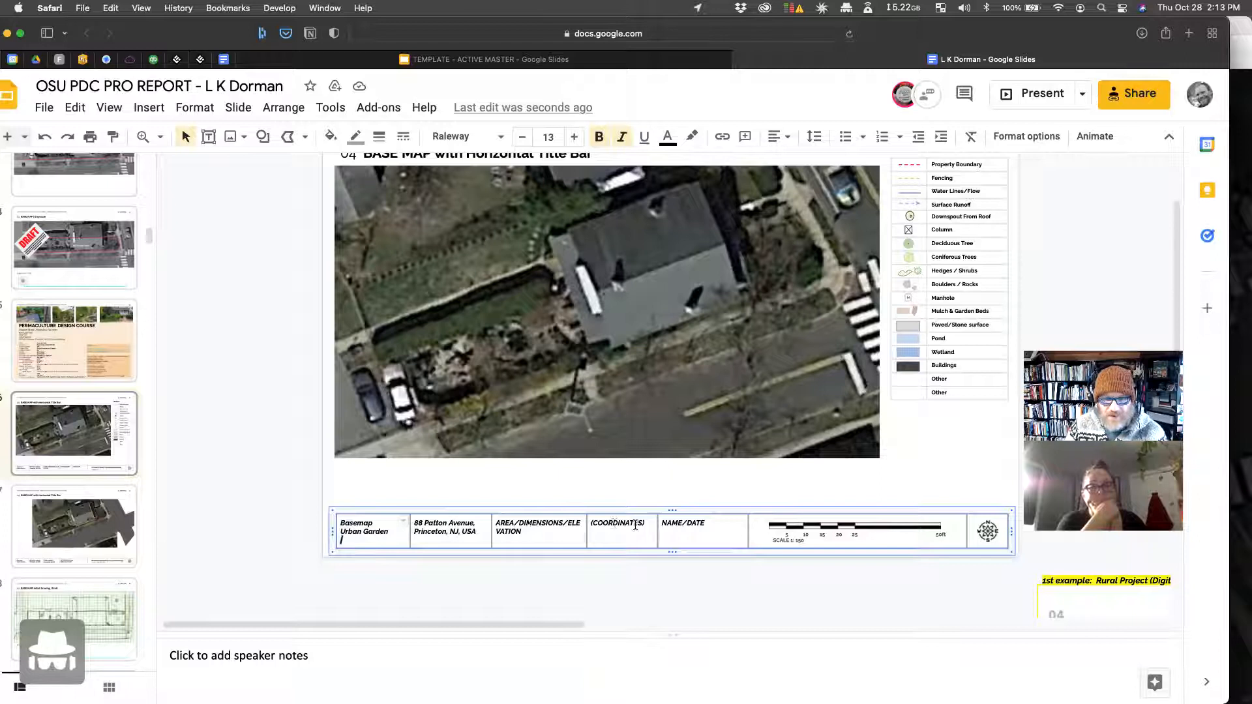
Step: Merge the (COORDINATES) and NAME/DATE cells of the title-bar table
{"action": "left_click_drag", "start_coordinate": [712, 533], "coordinate": [619, 532]}
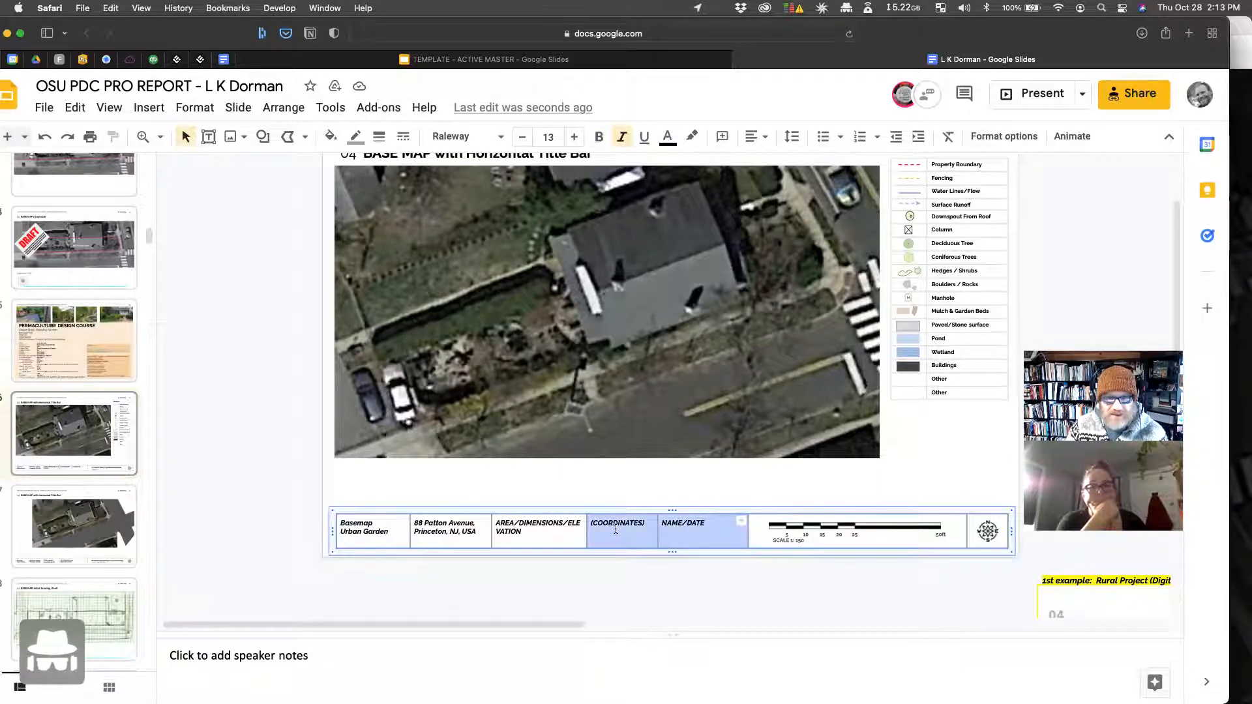
{"action": "right_click", "coordinate": [620, 532]}
{"action": "left_click", "coordinate": [678, 566]}
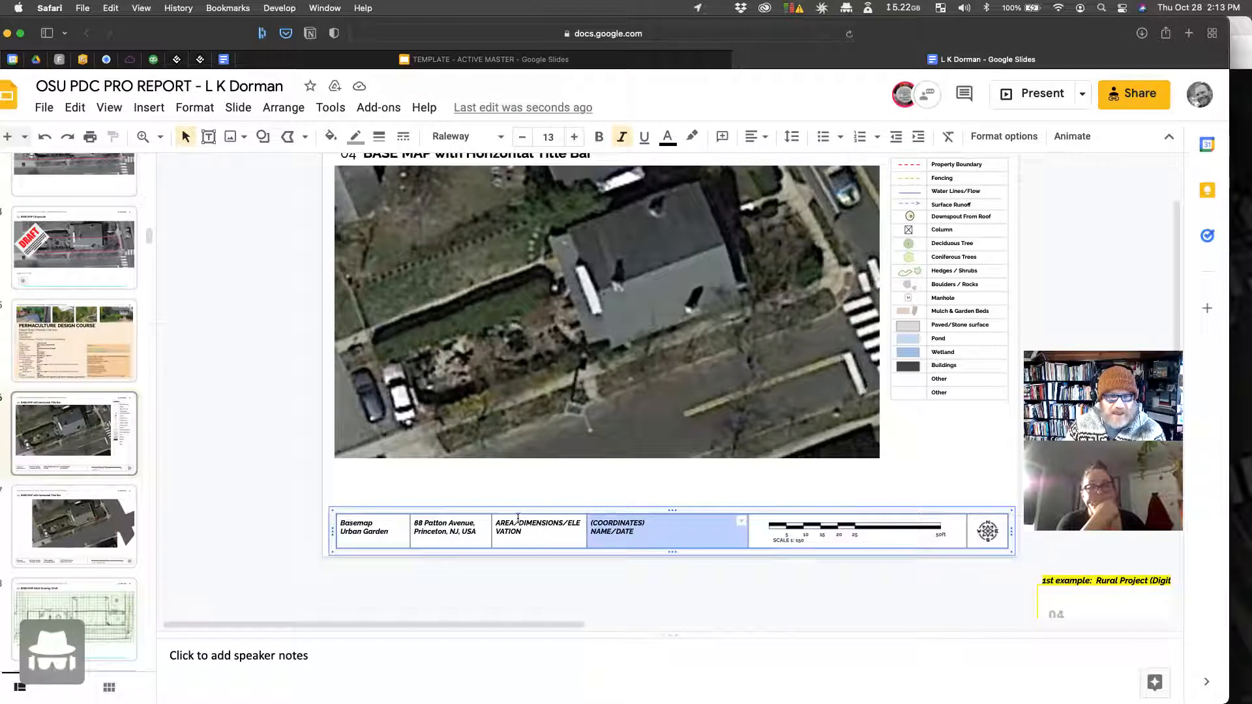
Step: Replace /DIMENSIONS/ in the AREA cell with the area figure 2,940 from the course slide
{"action": "left_click", "coordinate": [61, 356]}
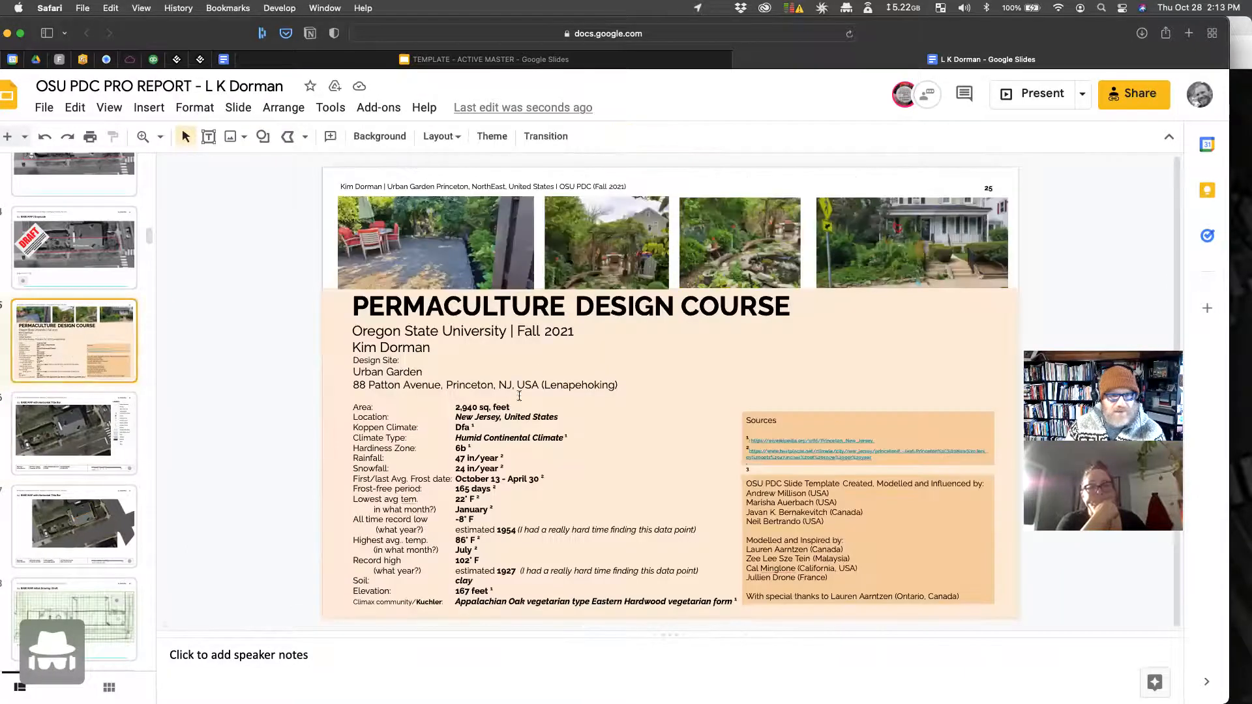
{"action": "left_click", "coordinate": [460, 408]}
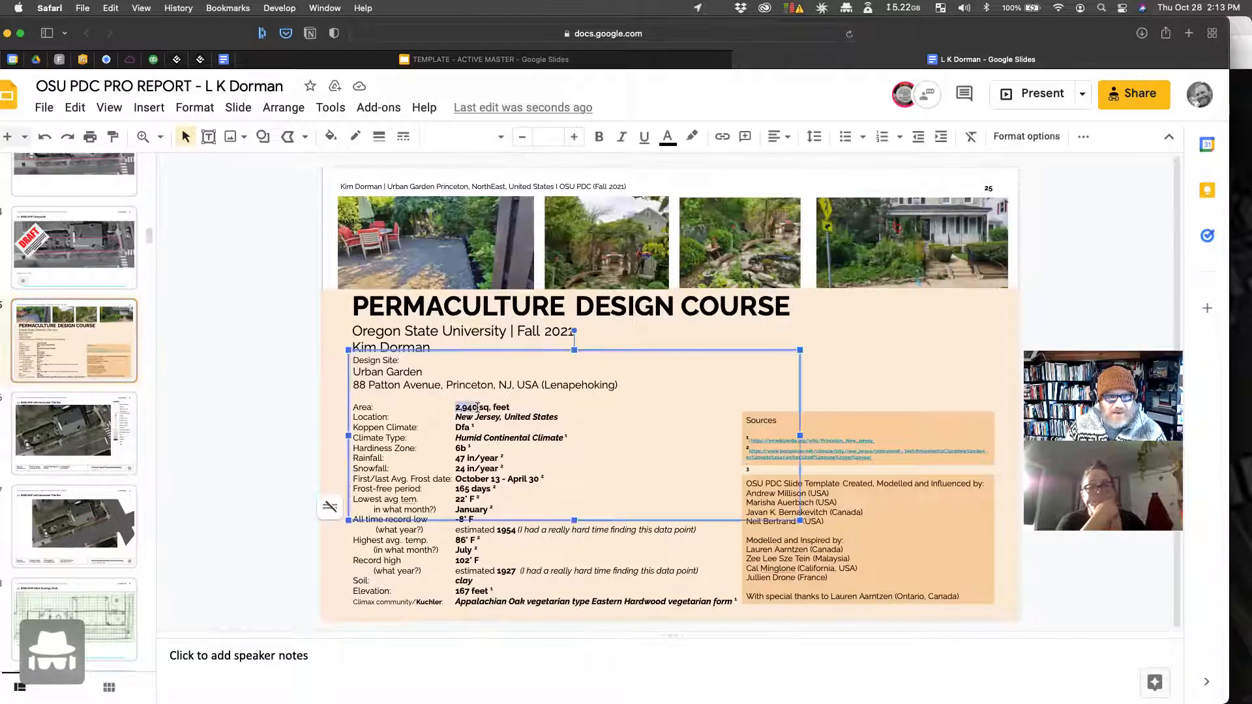
{"action": "key", "text": "super+c"}
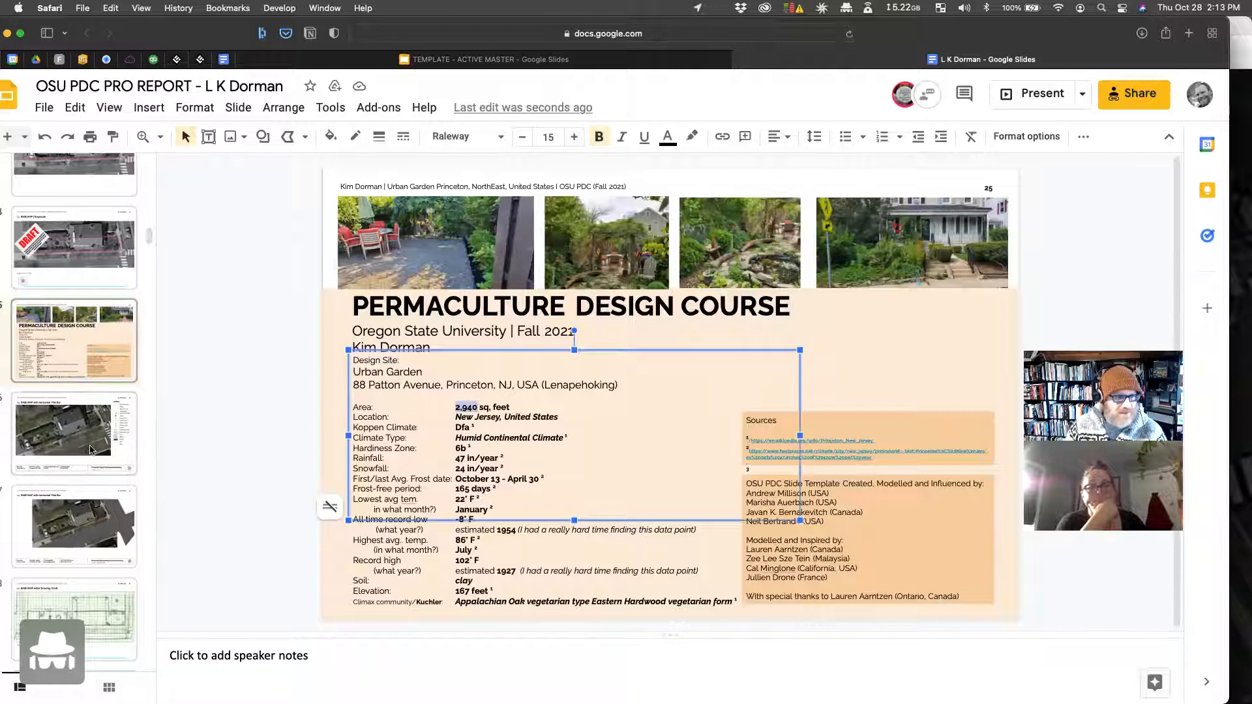
{"action": "left_click", "coordinate": [75, 434]}
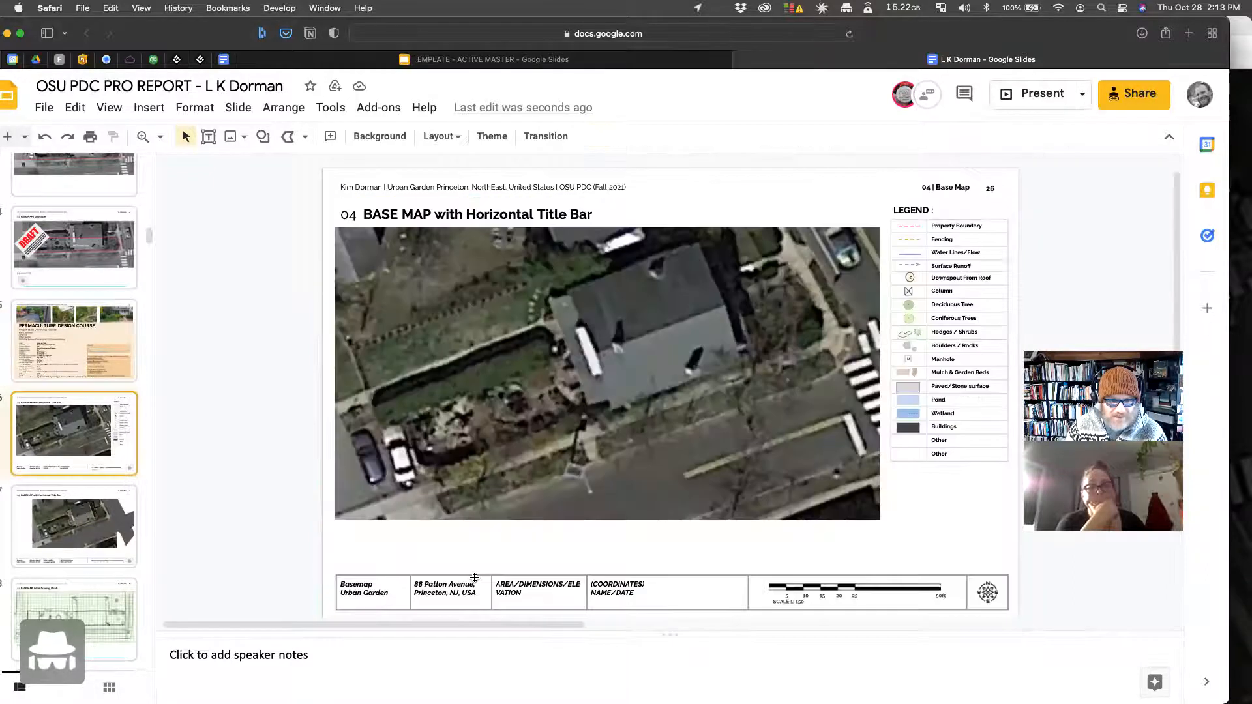
{"action": "left_click", "coordinate": [515, 585]}
{"action": "left_click_drag", "start_coordinate": [515, 585], "coordinate": [565, 584]}
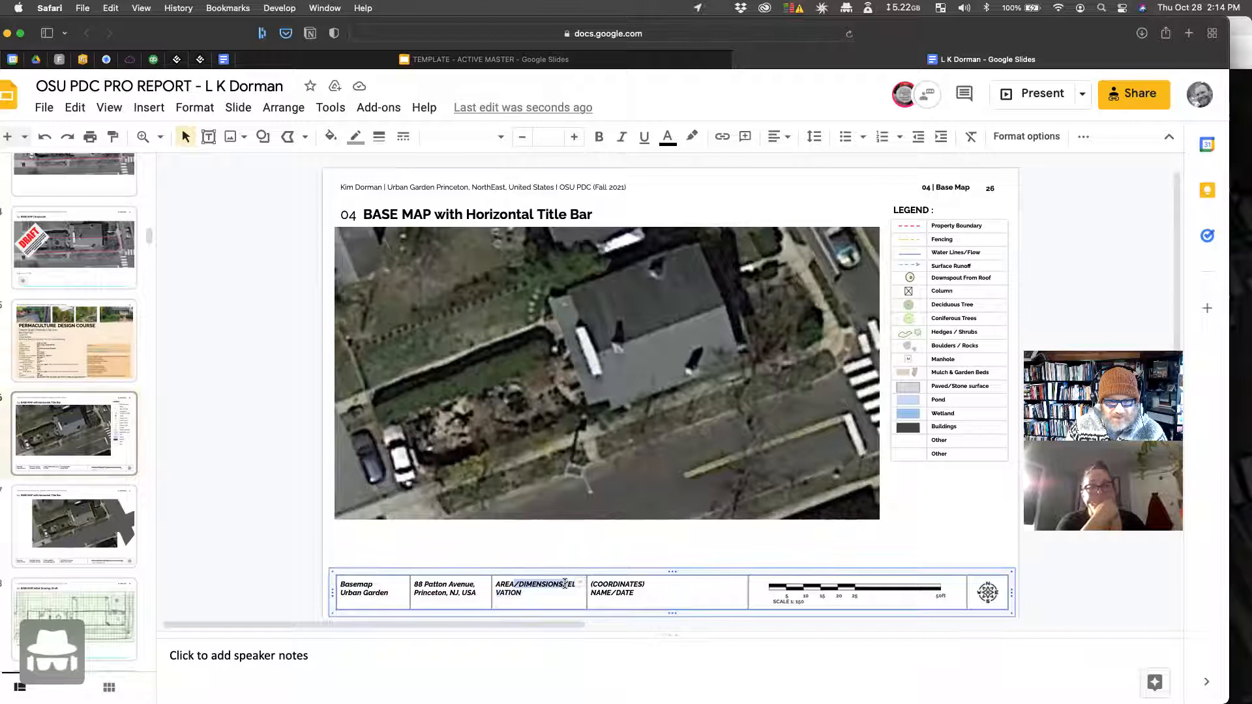
{"action": "key", "text": "Return"}
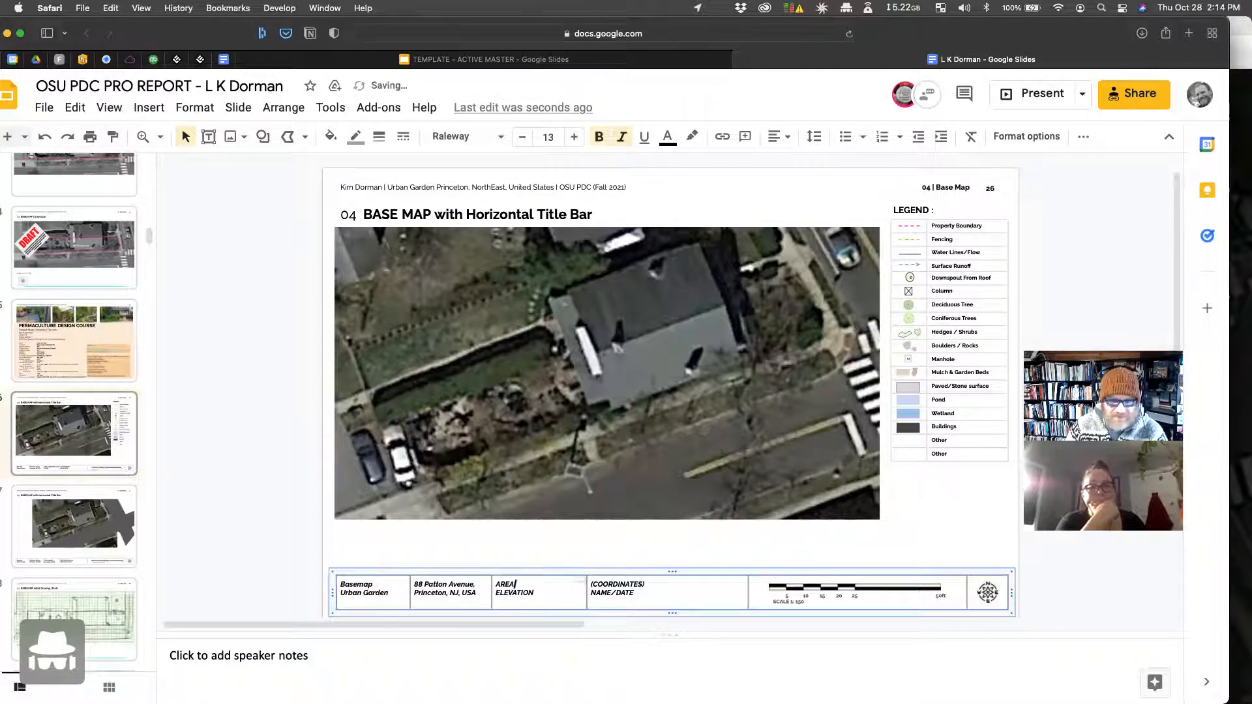
{"action": "type", "text": "2,940ft"}
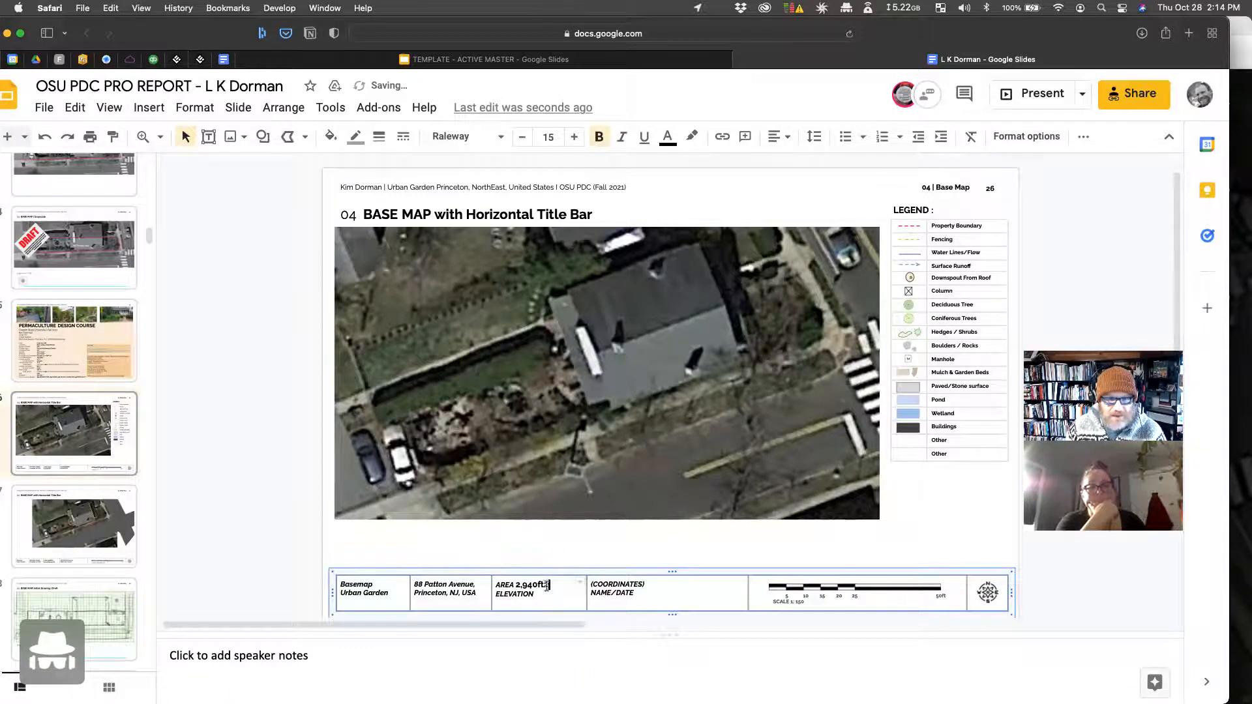
Step: Copy the elevation figure from the course slide and add it after ELEVATION as 167ft
{"action": "left_click", "coordinate": [99, 360]}
{"action": "double_click", "coordinate": [459, 592]}
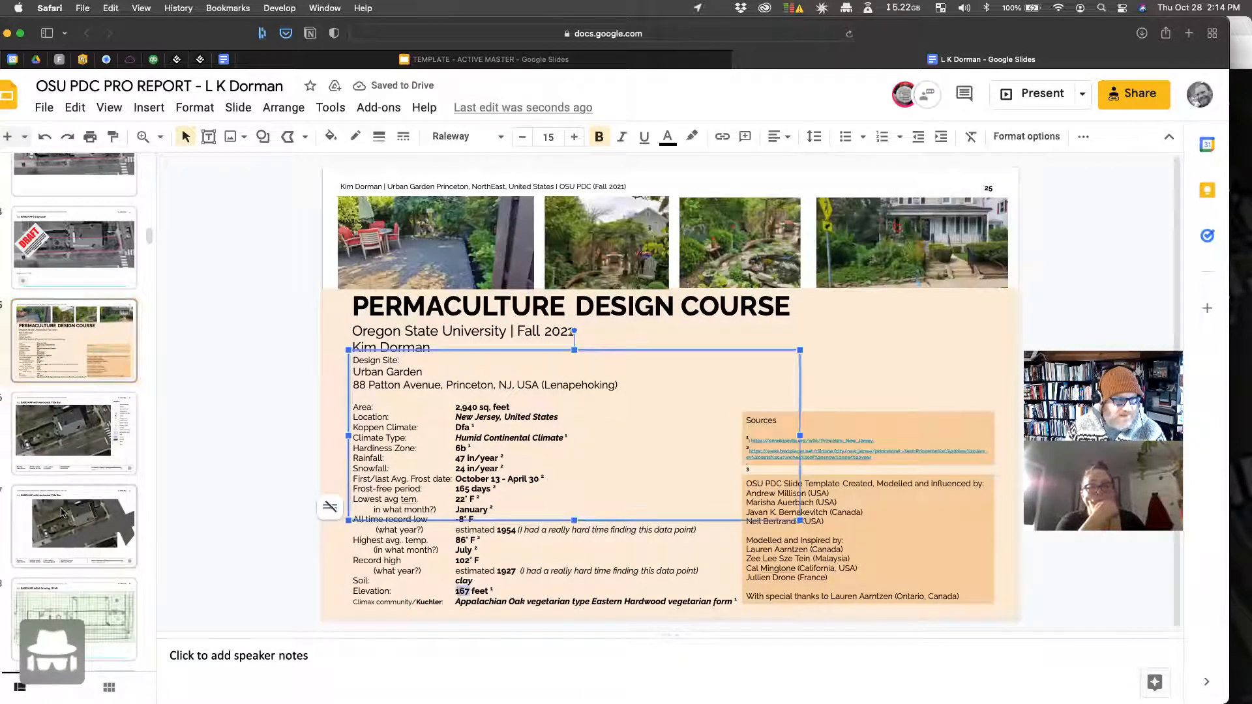
{"action": "left_click", "coordinate": [66, 449]}
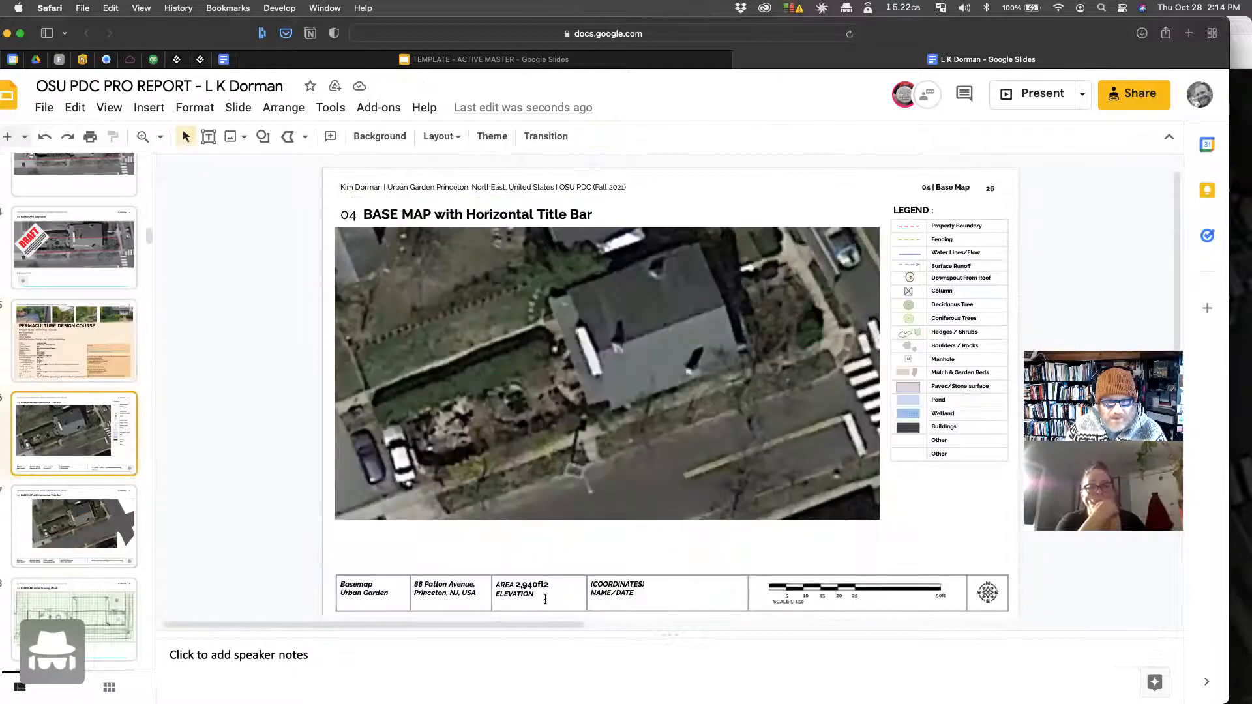
{"action": "left_click", "coordinate": [546, 599]}
{"action": "key", "text": "super+v"}
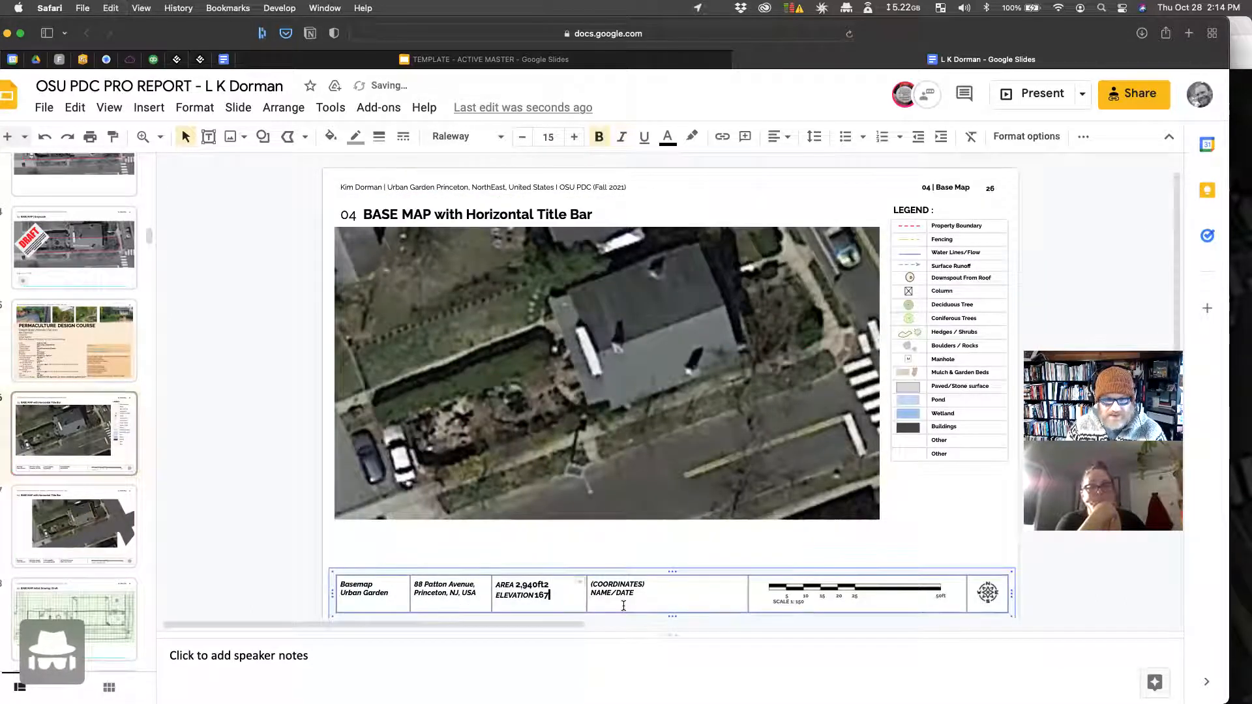
{"action": "type", "text": "ft"}
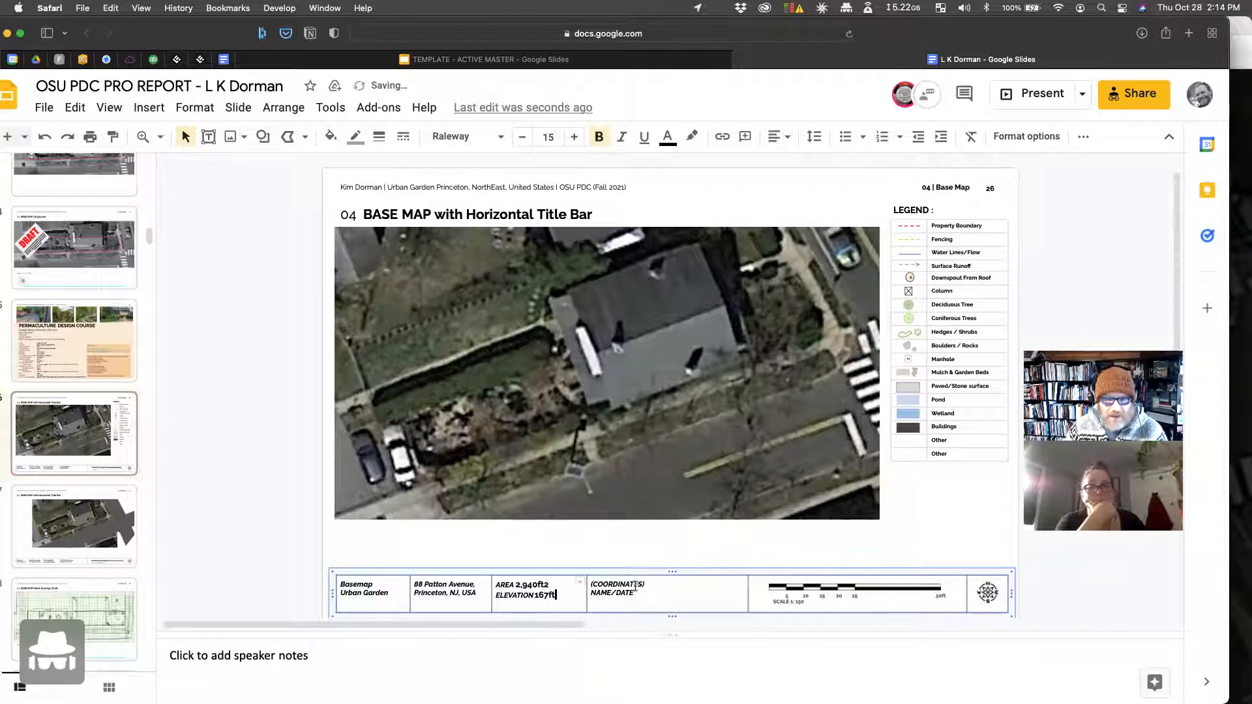
Step: Replace the (COORDINATES) and NAME/DATE placeholders with the designer's name and the date 2021/10/28
{"action": "left_click_drag", "start_coordinate": [647, 586], "coordinate": [596, 583]}
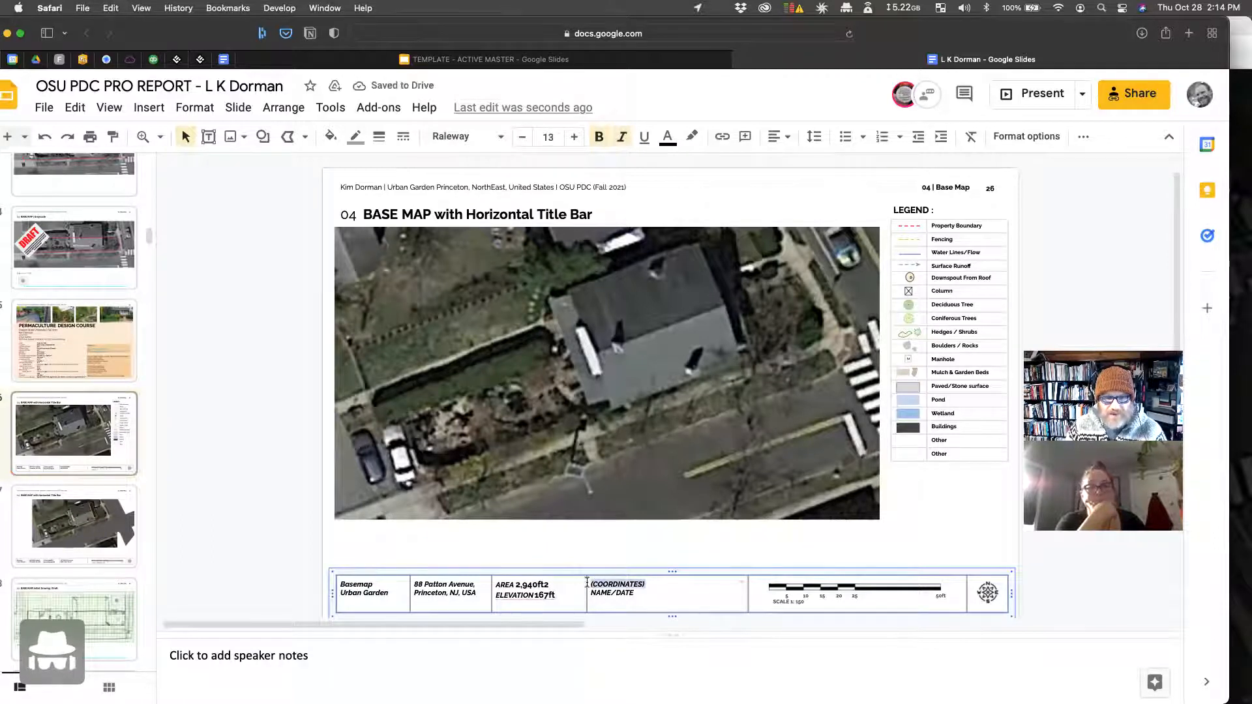
{"action": "key", "text": "BackSpace"}
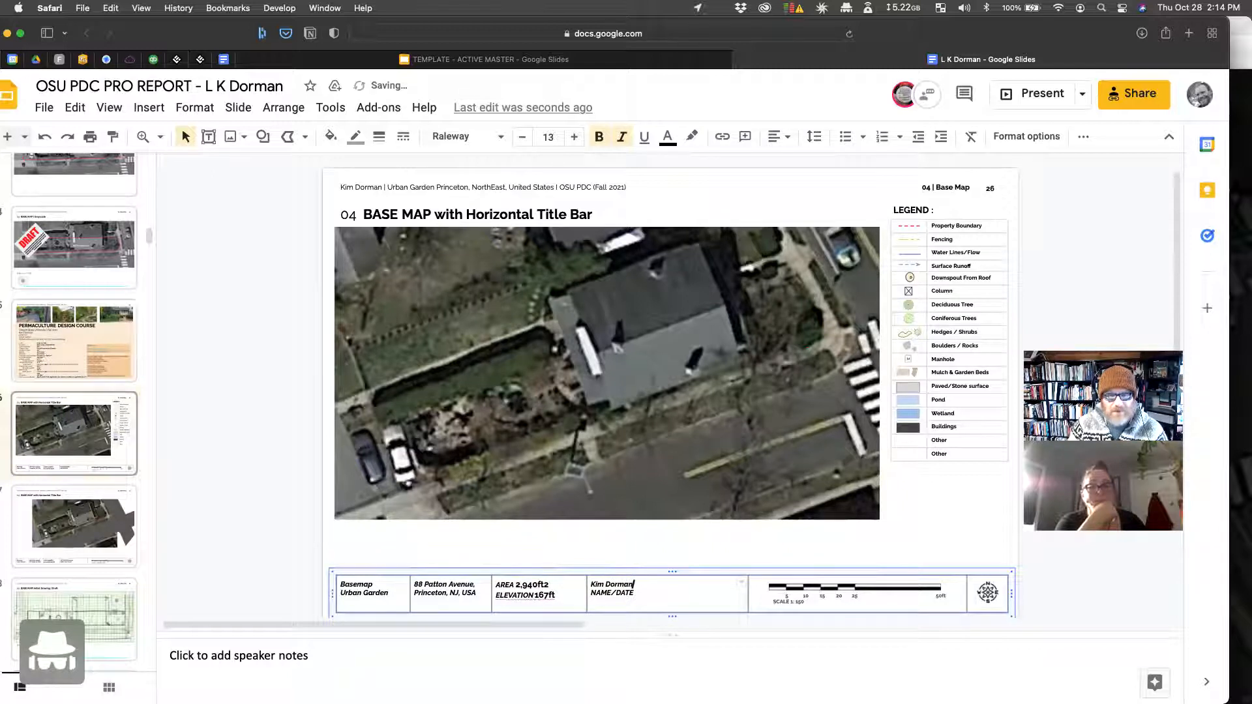
{"action": "left_click_drag", "start_coordinate": [636, 593], "coordinate": [589, 590]}
{"action": "type", "text": "2011"}
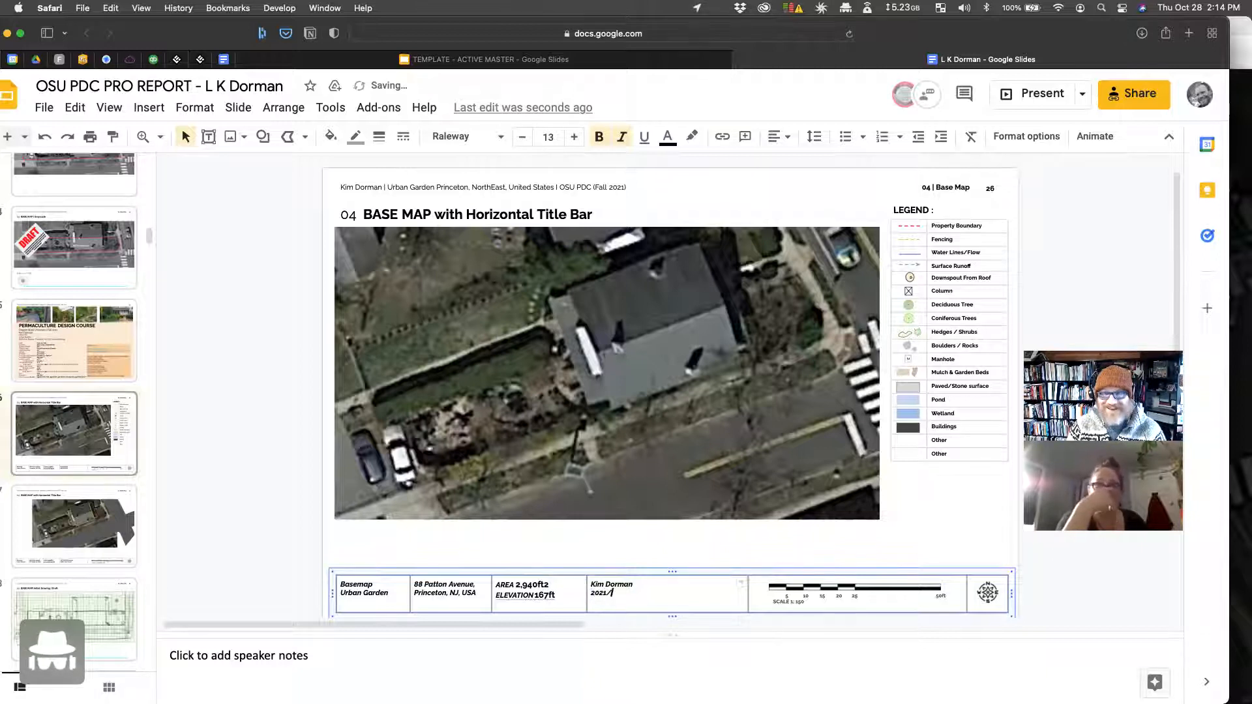
{"action": "type", "text": "/10/28"}
Step: Correct the elevation from 167 to 157 and select the filled title-bar cells
{"action": "left_click", "coordinate": [544, 593]}
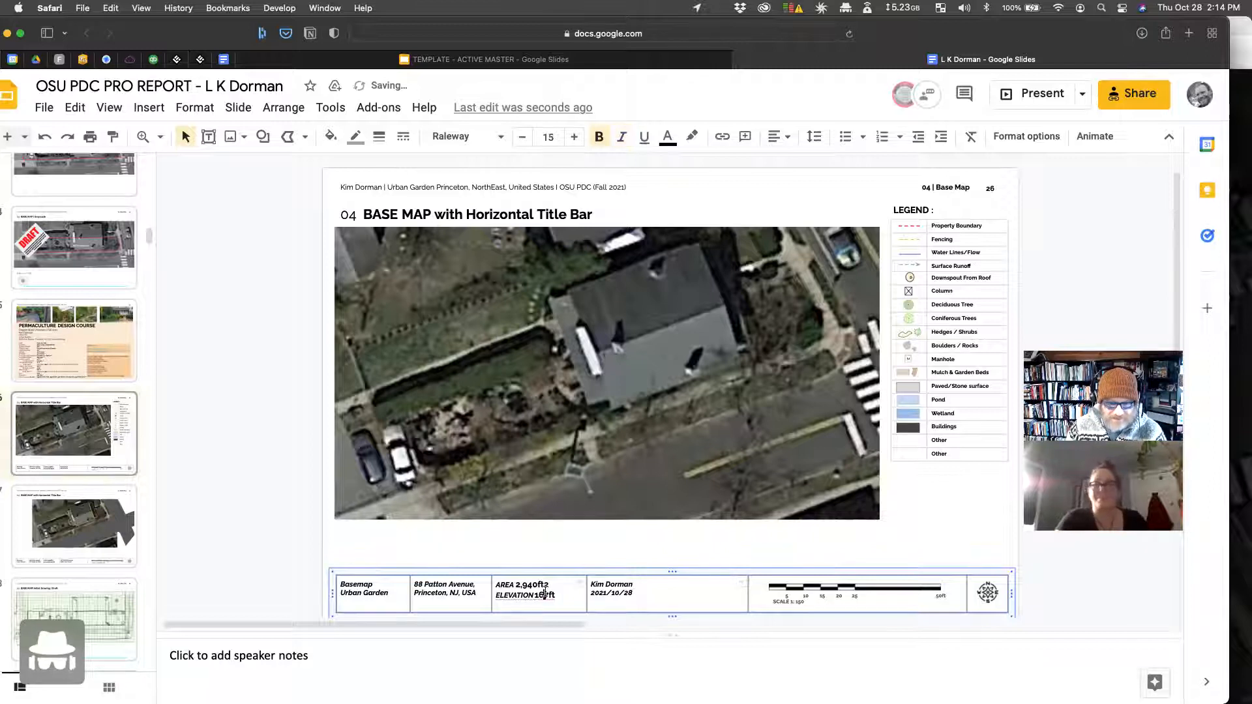
{"action": "key", "text": "BackSpace"}
{"action": "type", "text": "57"}
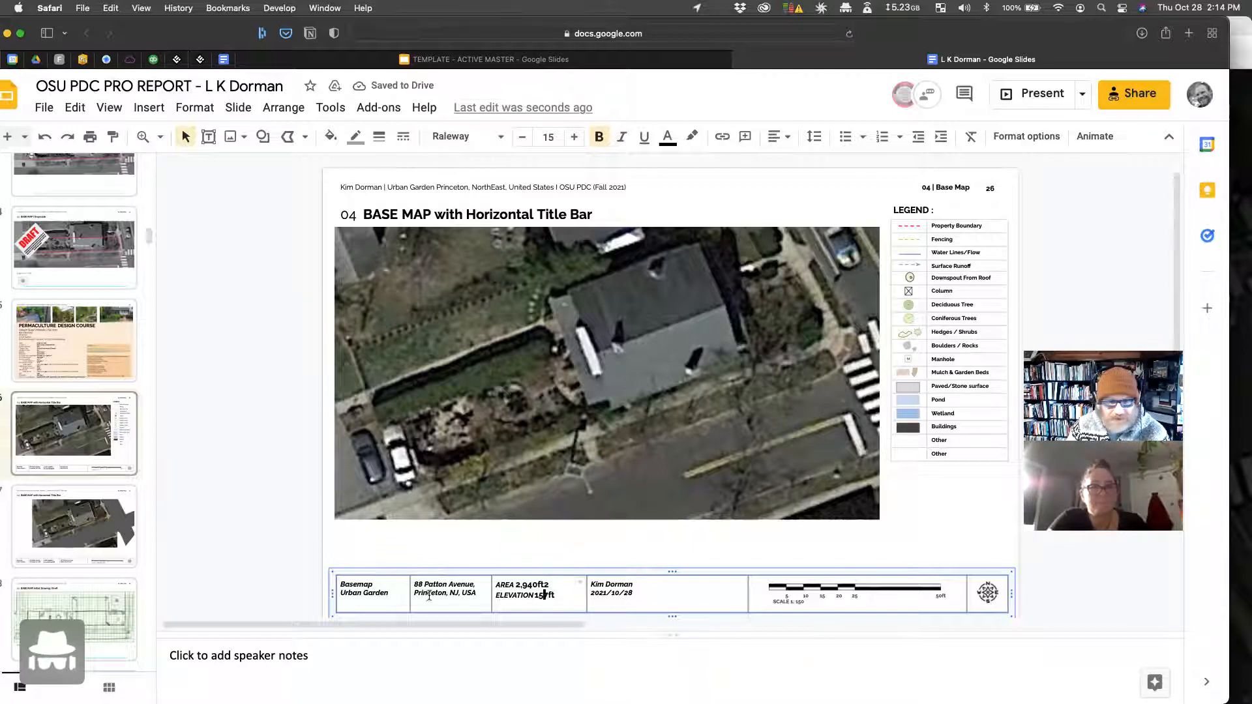
{"action": "left_click_drag", "start_coordinate": [347, 585], "coordinate": [630, 592]}
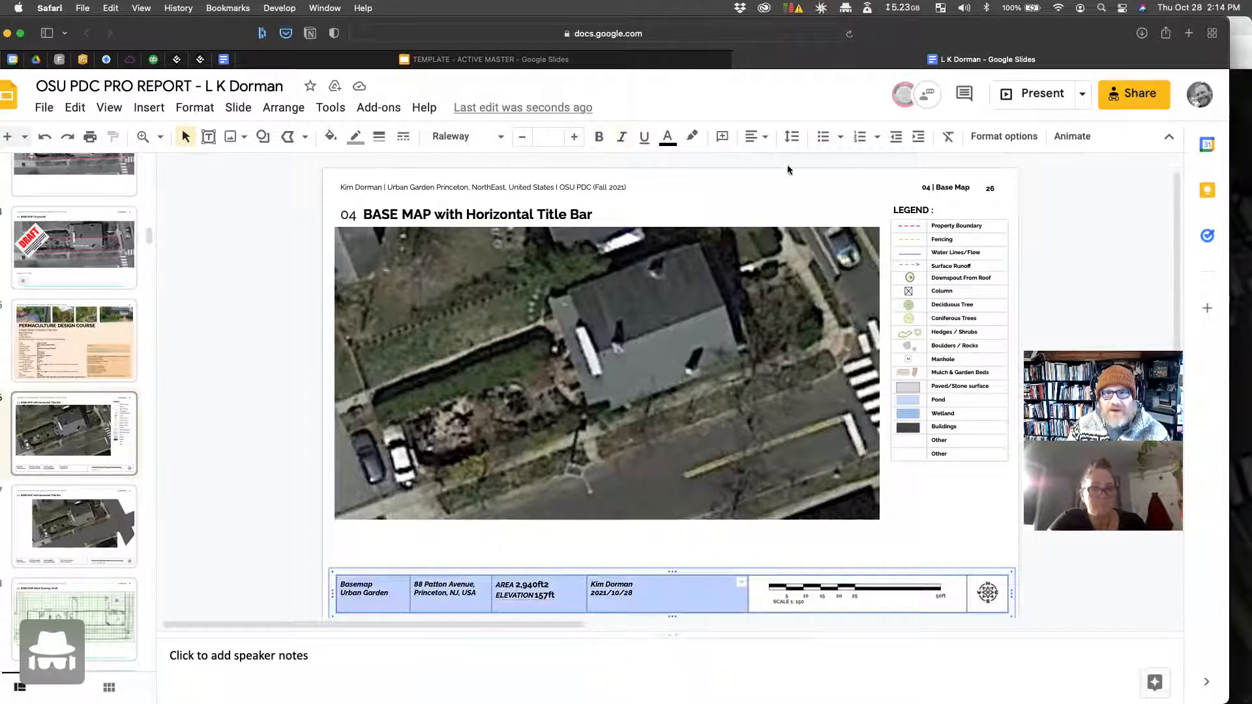
Step: Vertically centre the text in the selected title-bar cells
{"action": "left_click", "coordinate": [757, 136]}
{"action": "left_click", "coordinate": [757, 163]}
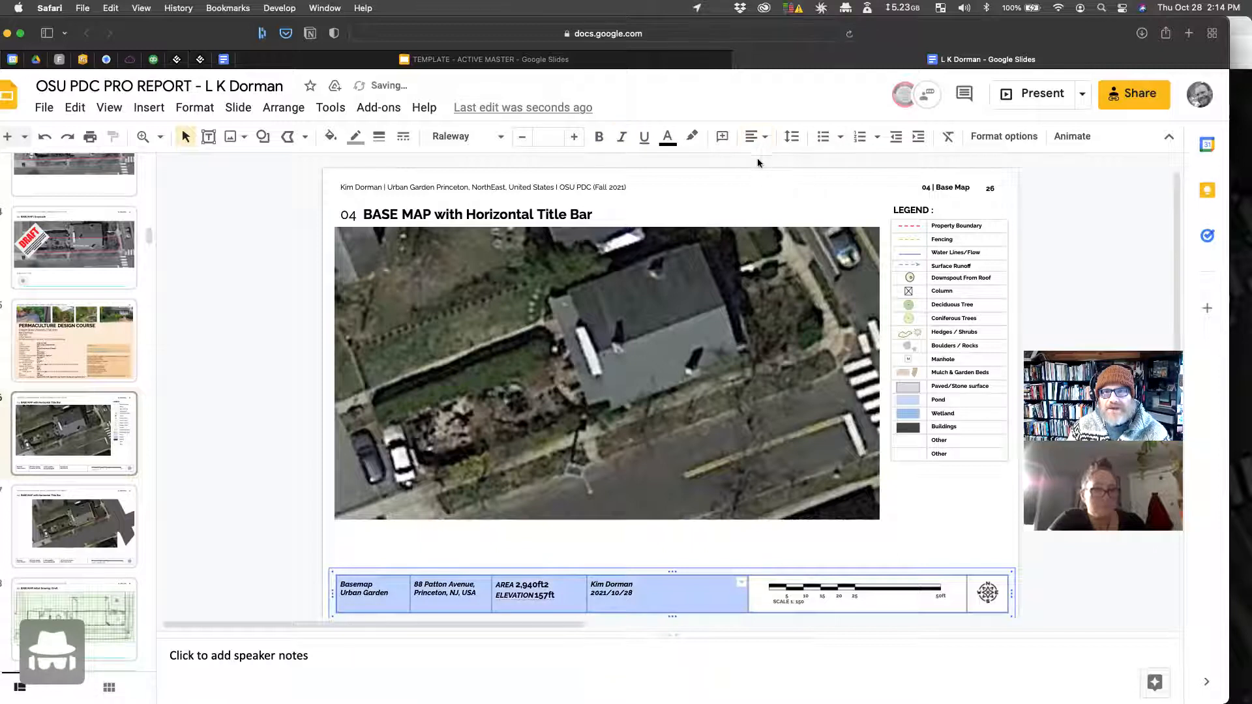
{"action": "left_click", "coordinate": [761, 137]}
{"action": "left_click", "coordinate": [777, 178]}
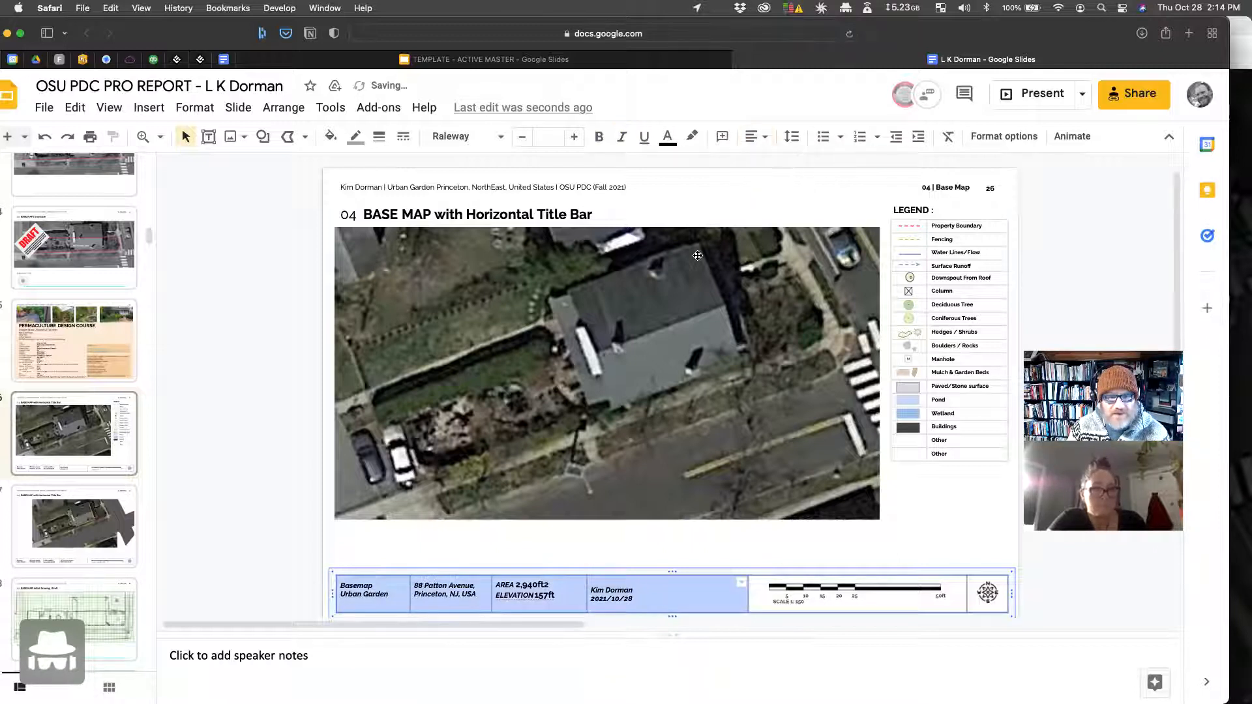
Step: Delete the empty extra lines in the AREA, address and Basemap cells so the row shrinks
{"action": "left_click", "coordinate": [525, 608]}
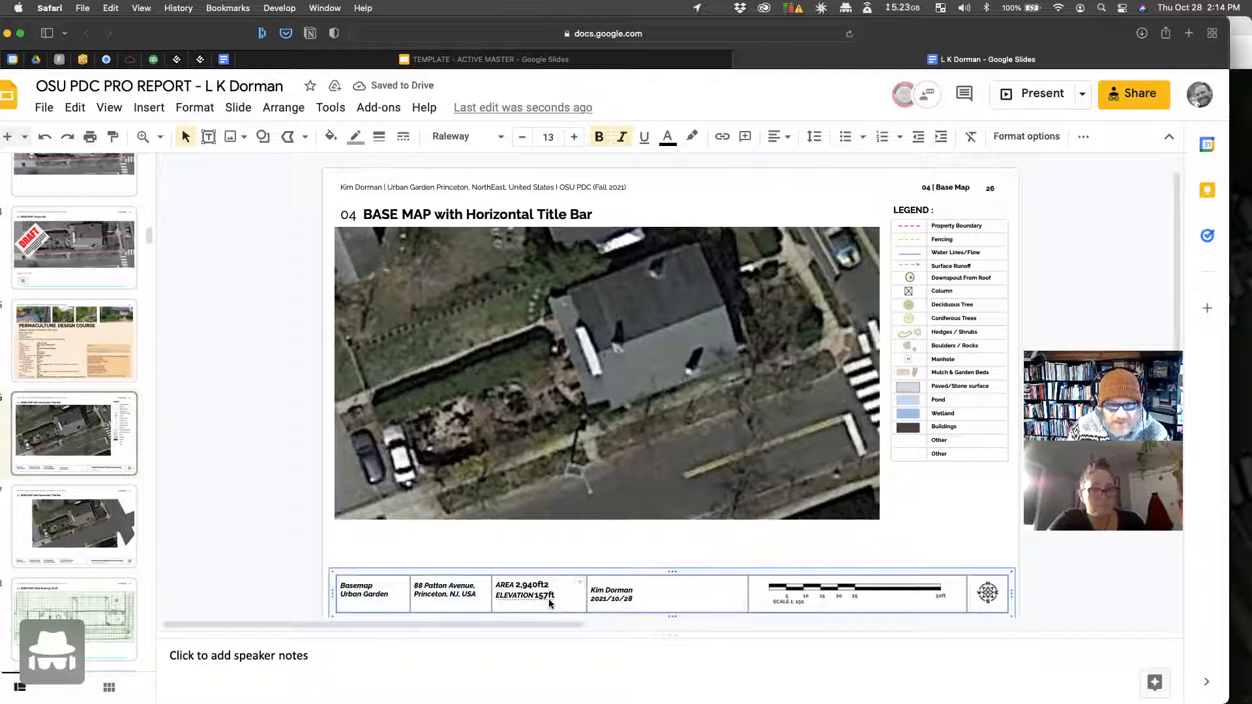
{"action": "key", "text": "BackSpace"}
{"action": "left_click", "coordinate": [464, 606]}
{"action": "key", "text": "BackSpace"}
{"action": "left_click", "coordinate": [368, 603]}
{"action": "key", "text": "BackSpace"}
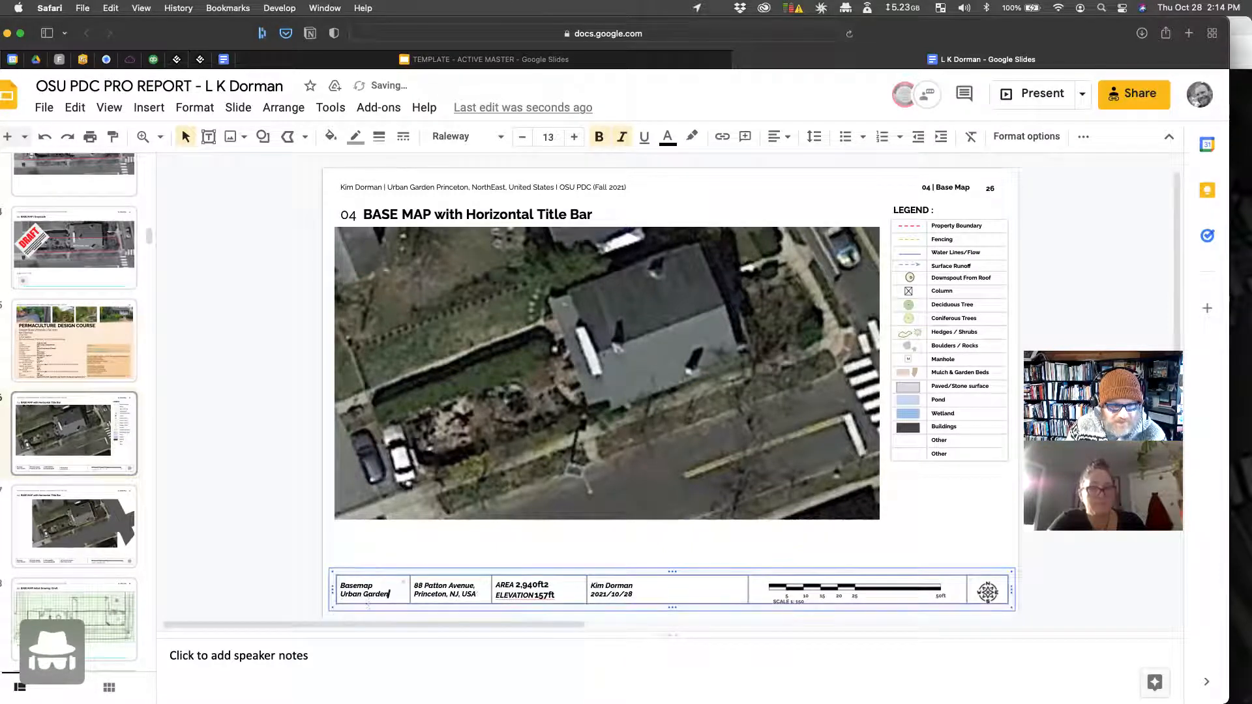
{"action": "left_click", "coordinate": [234, 513]}
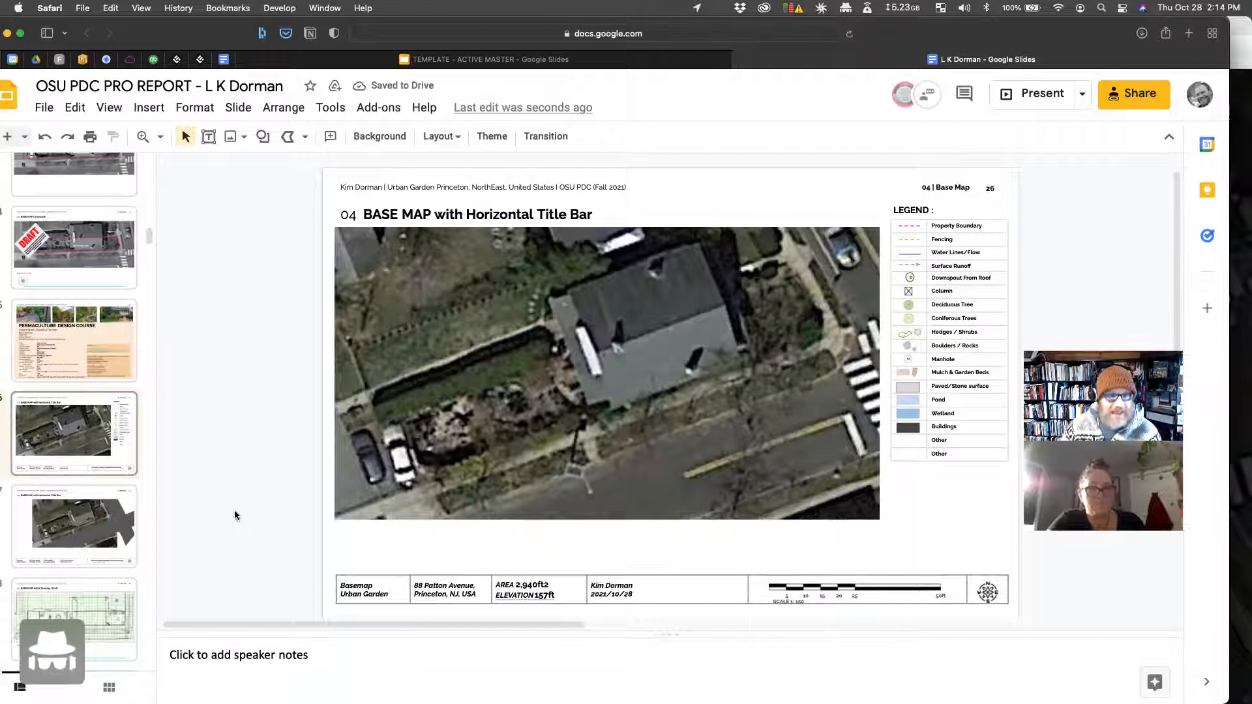
Step: Nudge the compass symbol up slightly, then select the scale bar group
{"action": "scroll", "coordinate": [311, 334], "scroll_direction": "down", "scroll_amount": 2}
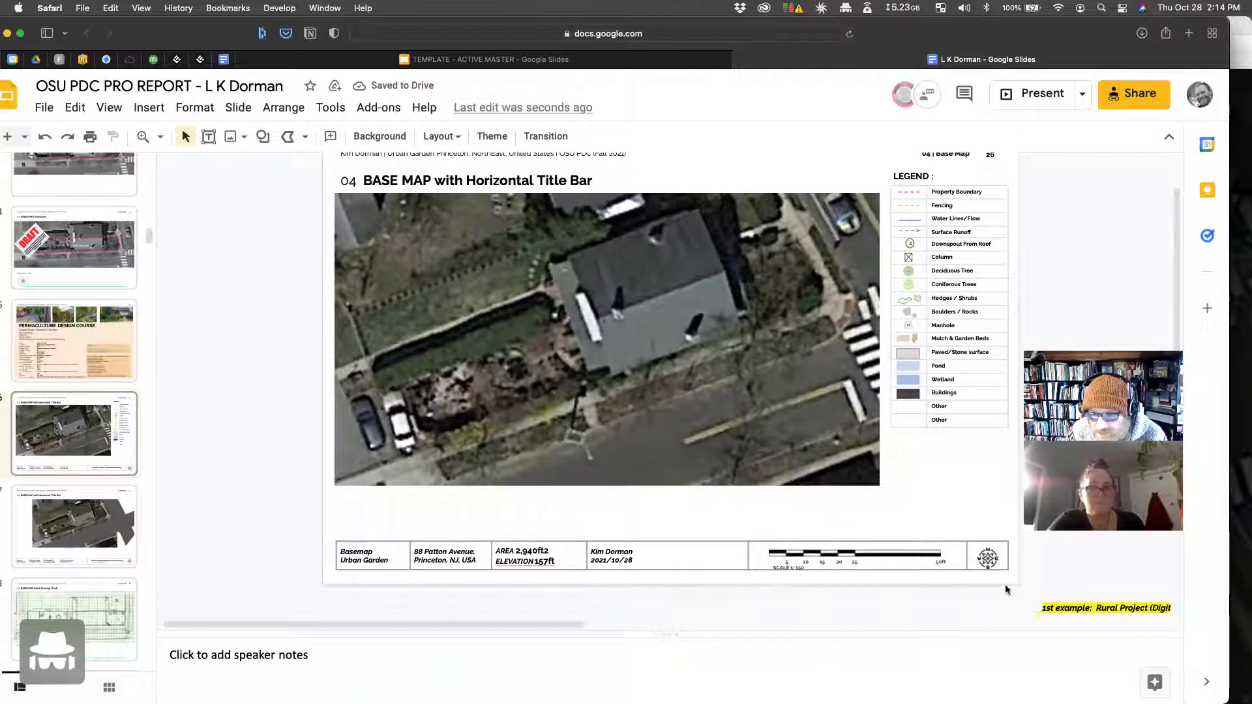
{"action": "left_click", "coordinate": [994, 565]}
{"action": "key", "text": "Up"}
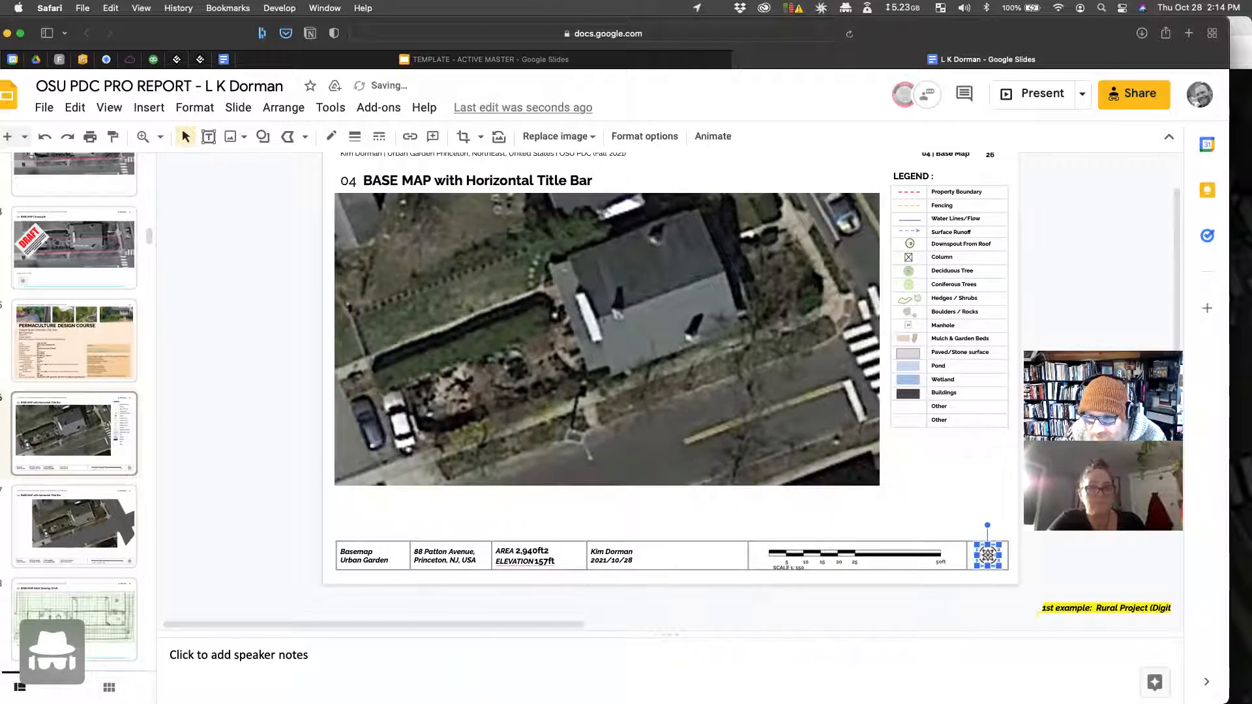
{"action": "left_click", "coordinate": [921, 482]}
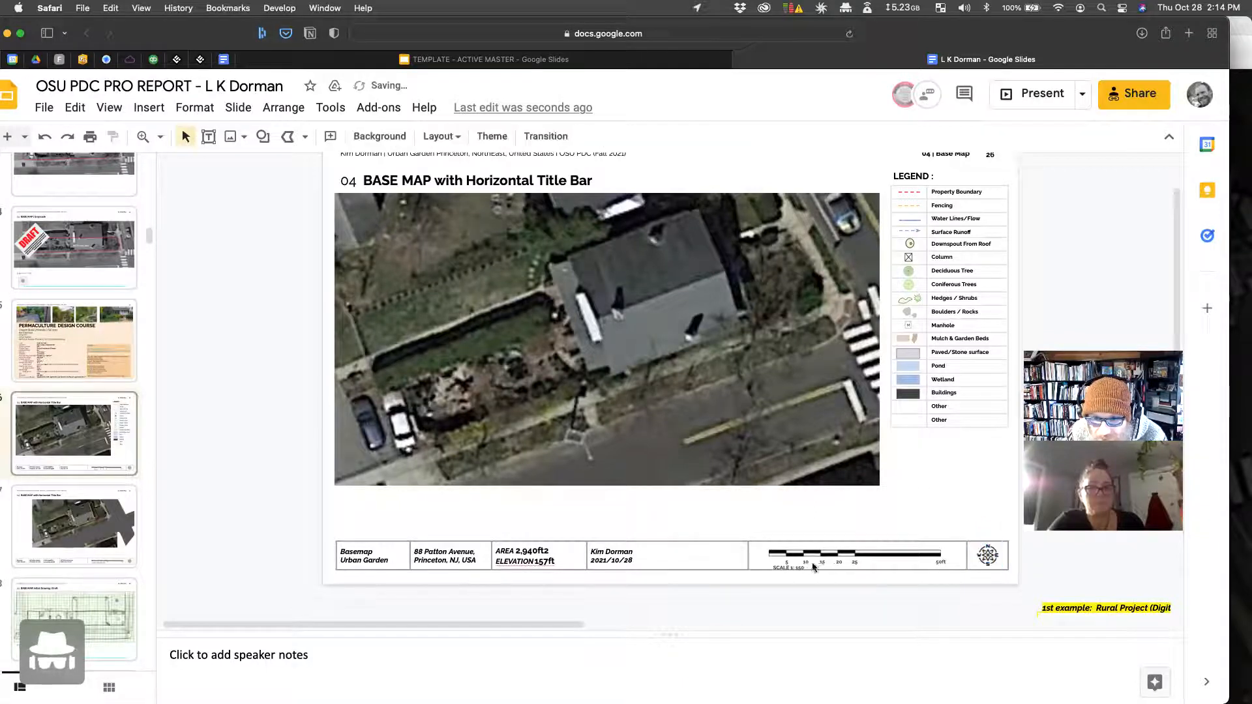
{"action": "left_click", "coordinate": [778, 568]}
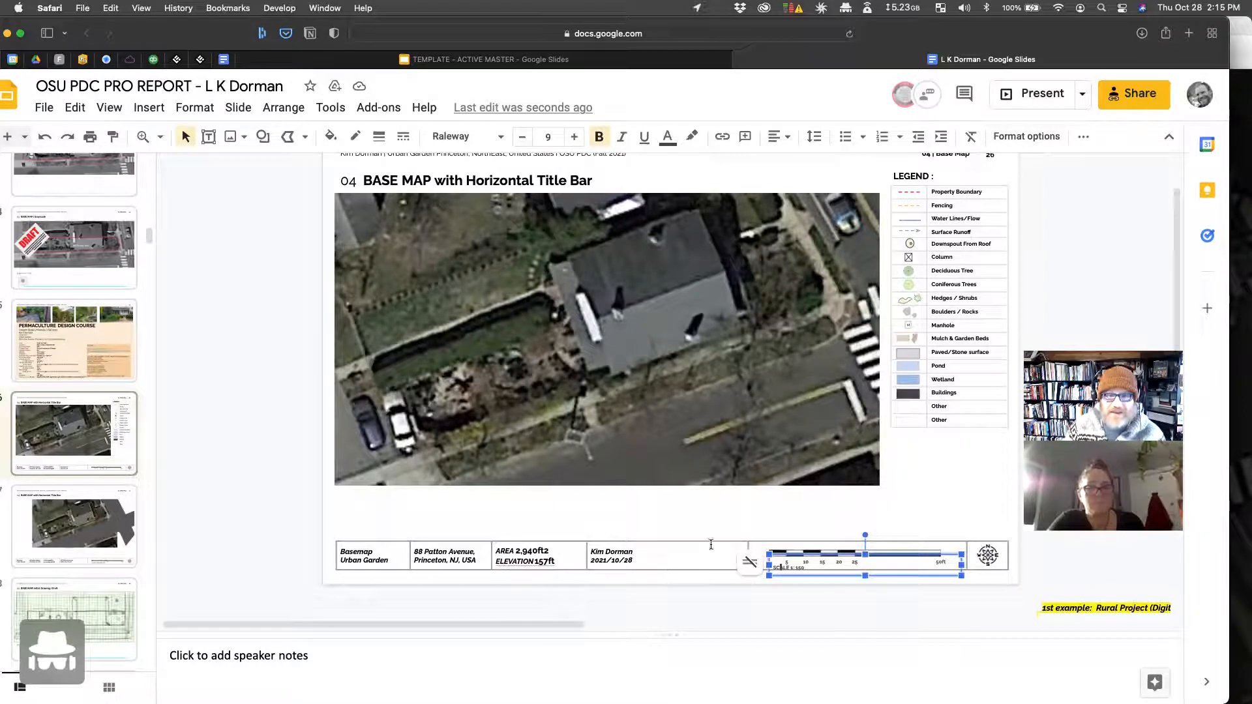
{"action": "scroll", "coordinate": [715, 588], "scroll_direction": "up", "scroll_amount": 2}
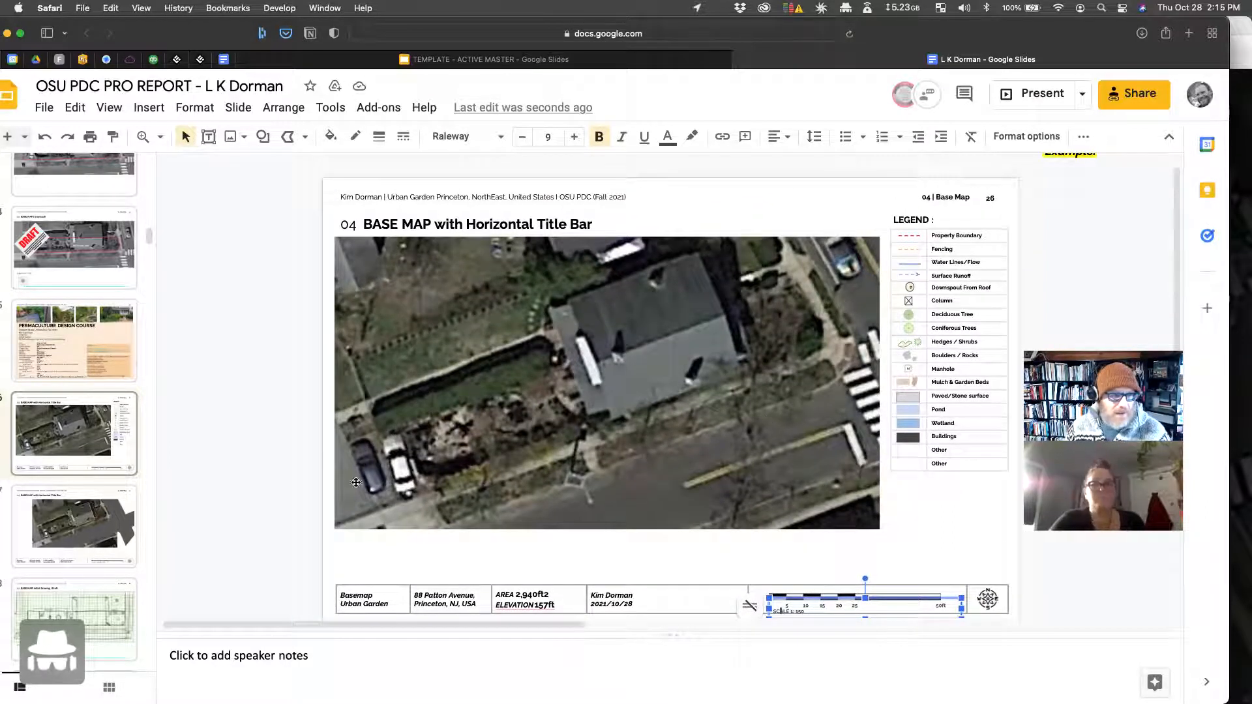
{"action": "scroll", "coordinate": [96, 443], "scroll_direction": "up", "scroll_amount": 2}
{"action": "scroll", "coordinate": [72, 250], "scroll_direction": "up", "scroll_amount": 2}
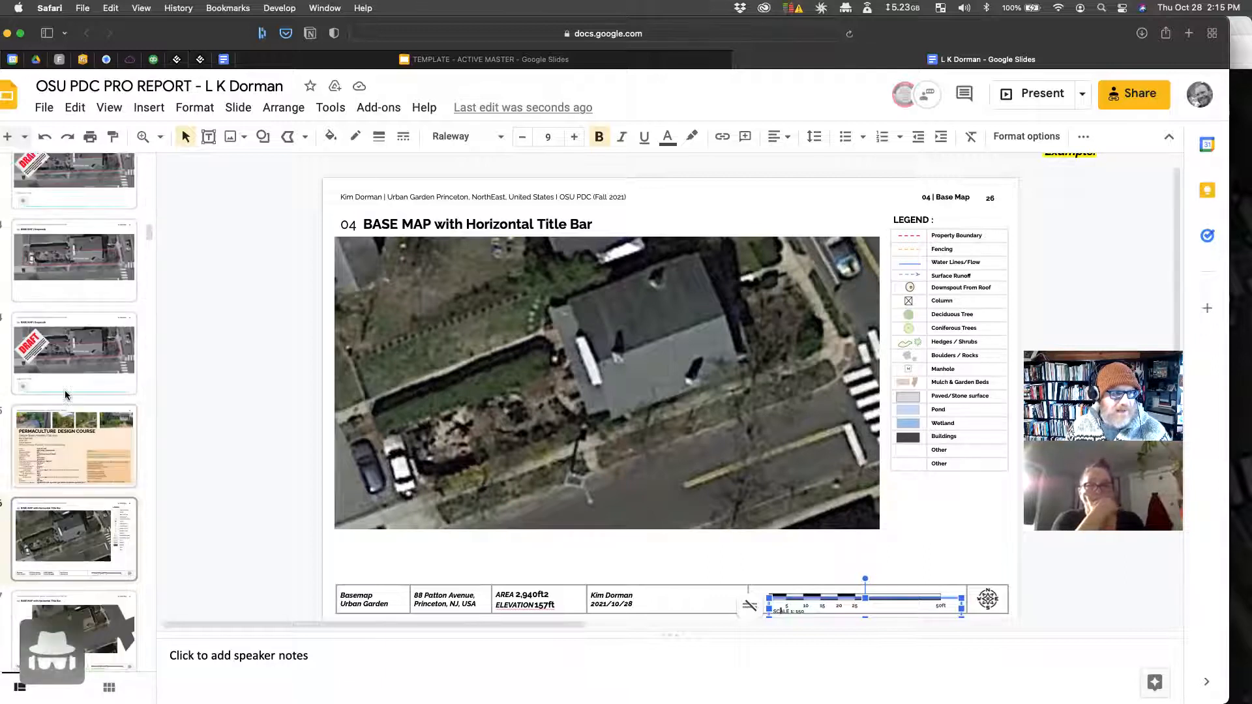
Step: Look at the BASE MAP | Grayscale slide, then return to the Horizontal Title Bar base map slide
{"action": "left_click", "coordinate": [73, 252]}
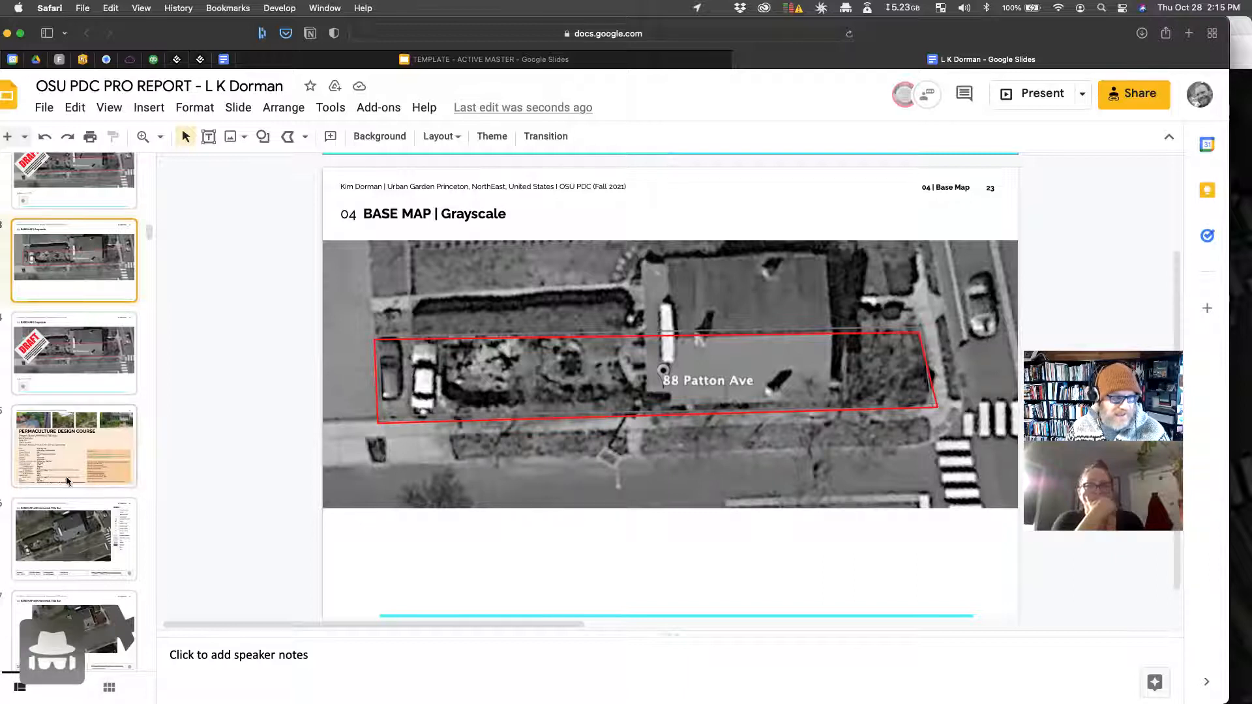
{"action": "scroll", "coordinate": [65, 522], "scroll_direction": "down", "scroll_amount": 2}
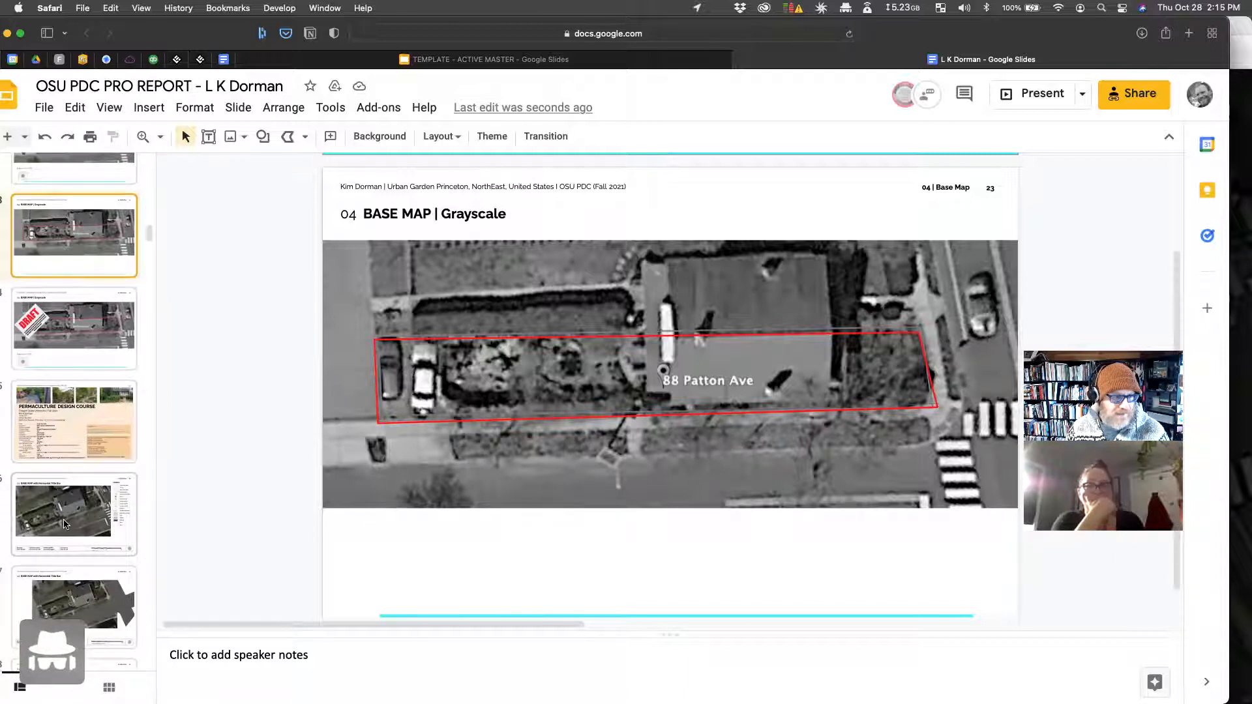
{"action": "left_click", "coordinate": [65, 523]}
{"action": "scroll", "coordinate": [64, 524], "scroll_direction": "down", "scroll_amount": 1}
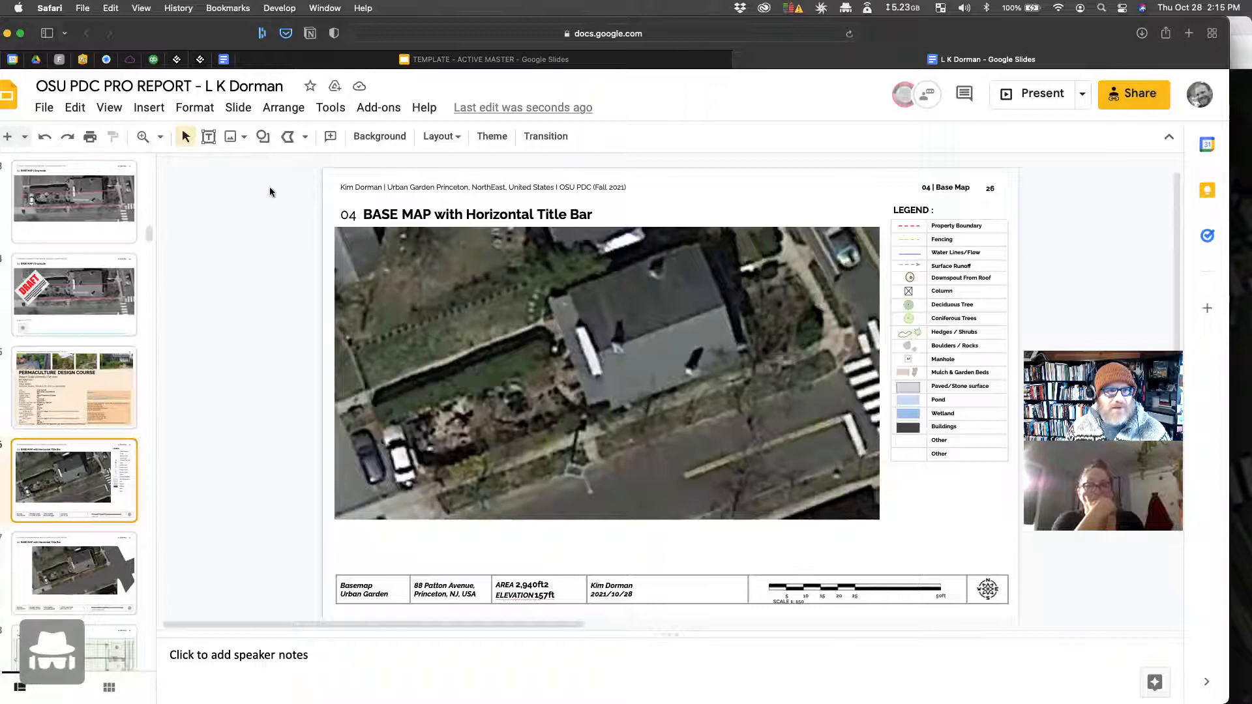
Step: Start a polyline at the aerial's lower left
{"action": "left_click", "coordinate": [304, 137]}
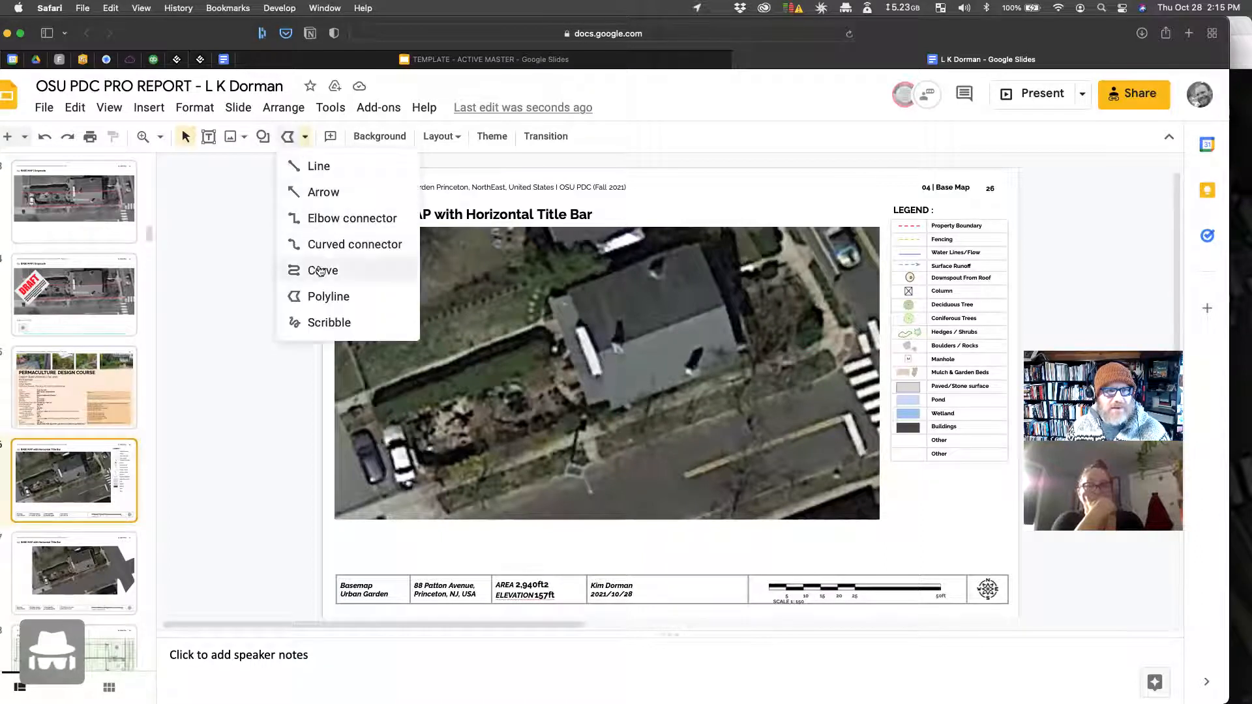
{"action": "left_click", "coordinate": [329, 298]}
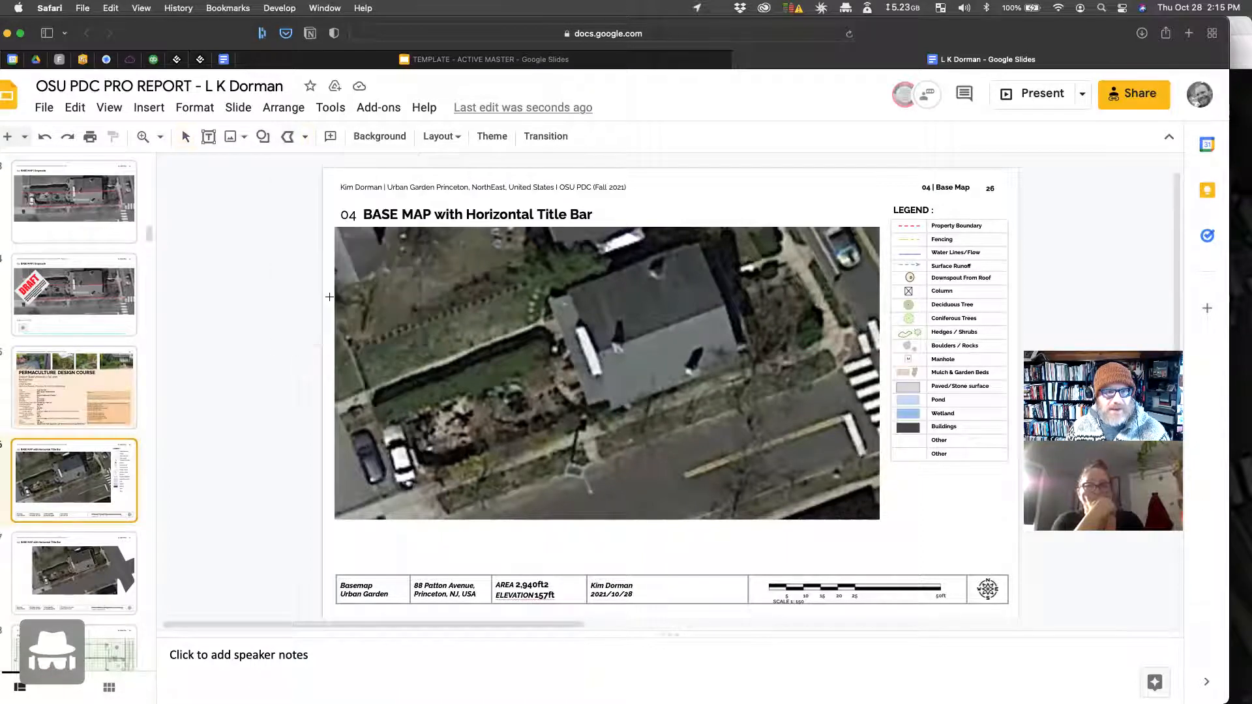
{"action": "left_click", "coordinate": [346, 439]}
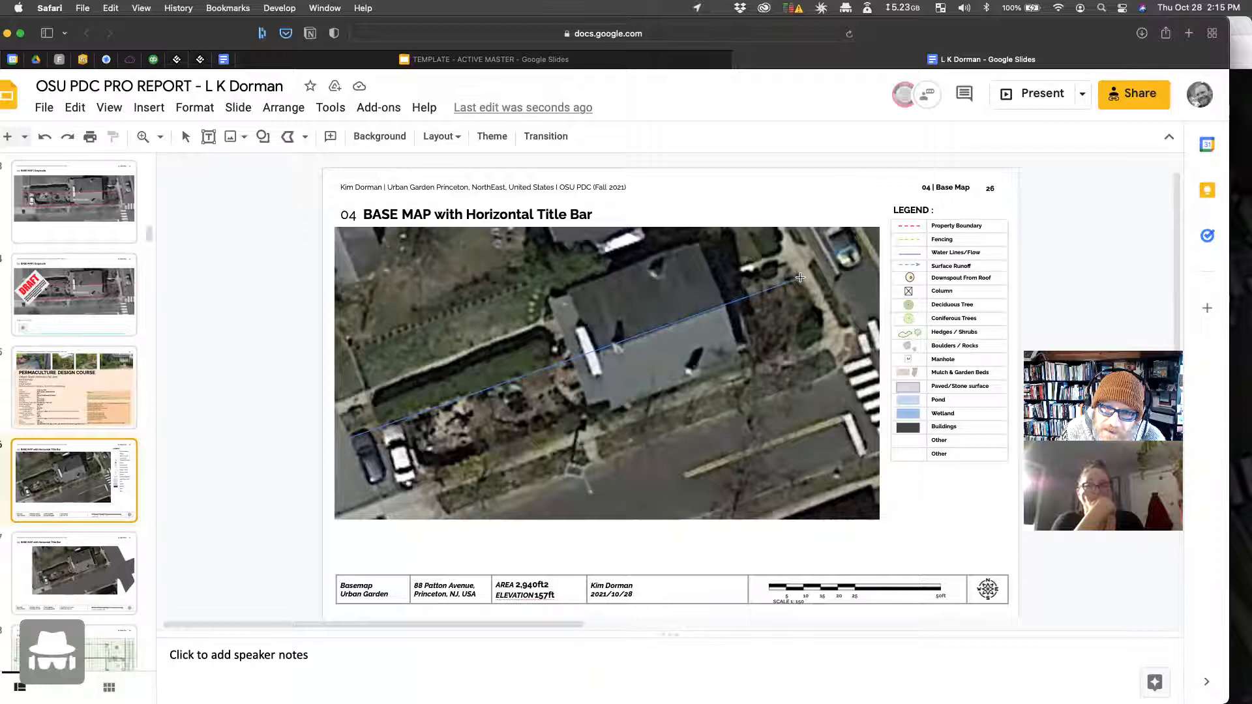
Step: Delete the stray diagonal polyline and redraw a closed polyline around the lot
{"action": "double_click", "coordinate": [822, 330]}
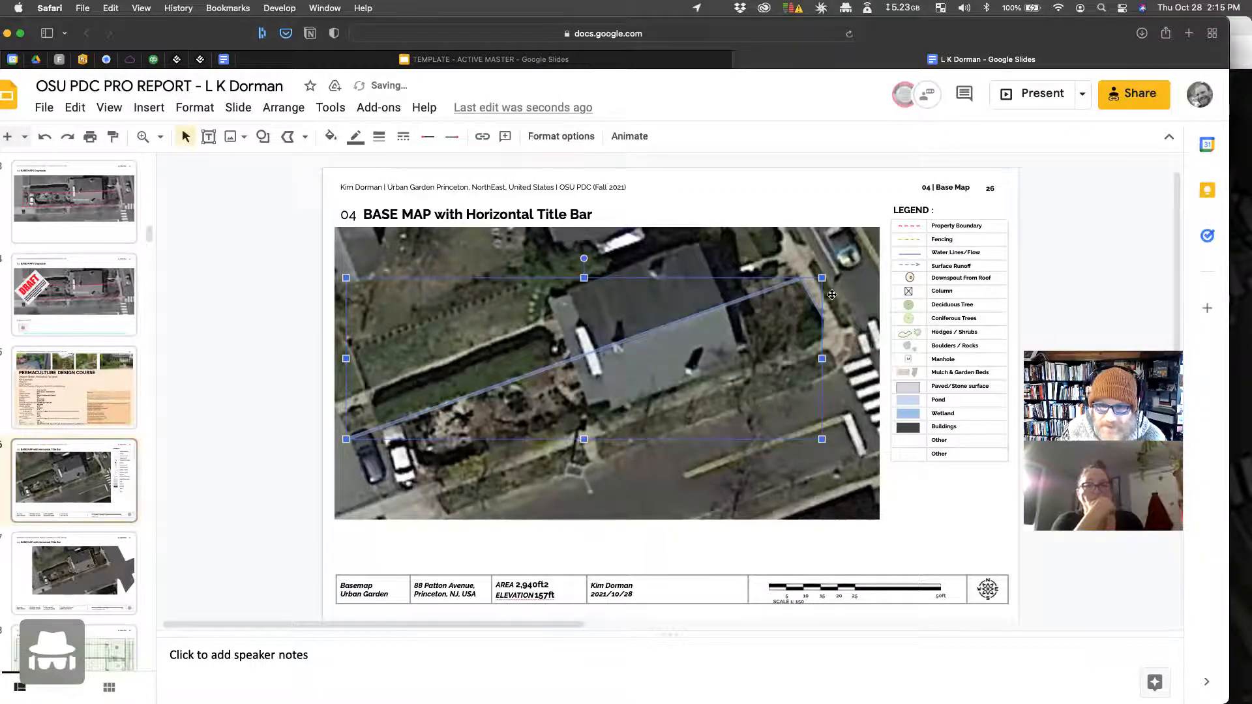
{"action": "key", "text": "BackSpace"}
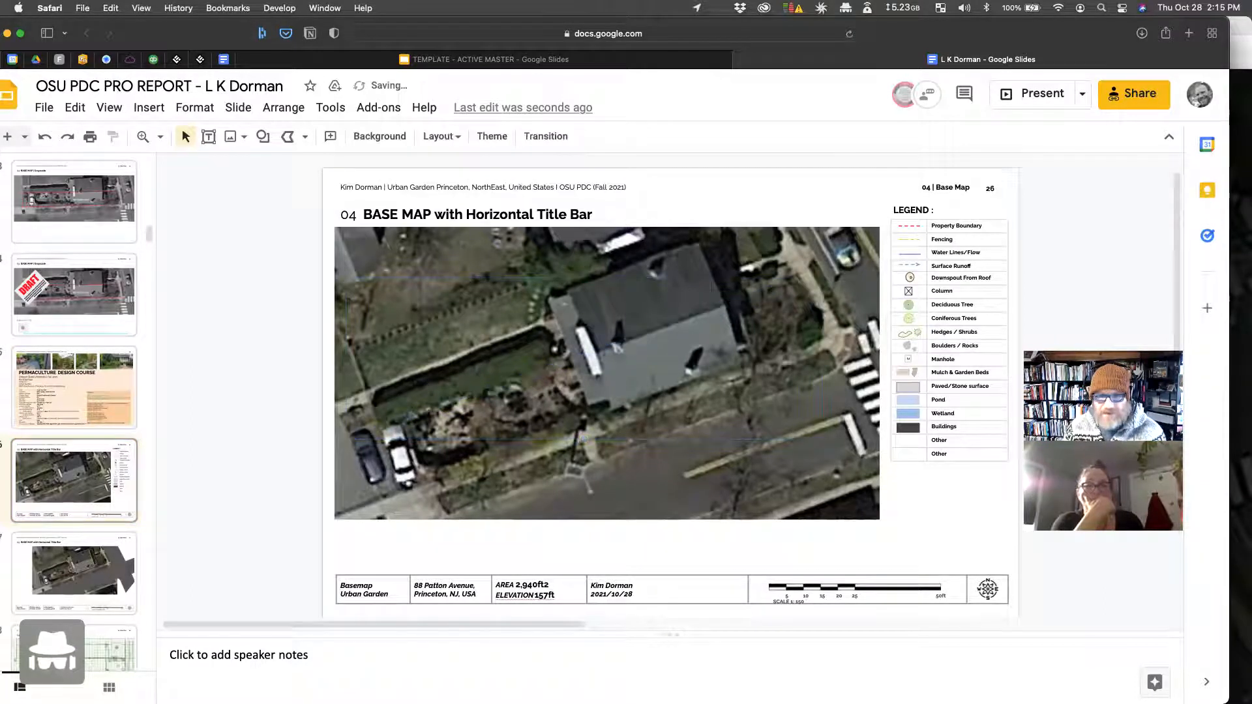
{"action": "left_click", "coordinate": [310, 139]}
{"action": "left_click", "coordinate": [326, 294]}
{"action": "left_click", "coordinate": [354, 441]}
{"action": "left_click", "coordinate": [799, 279]}
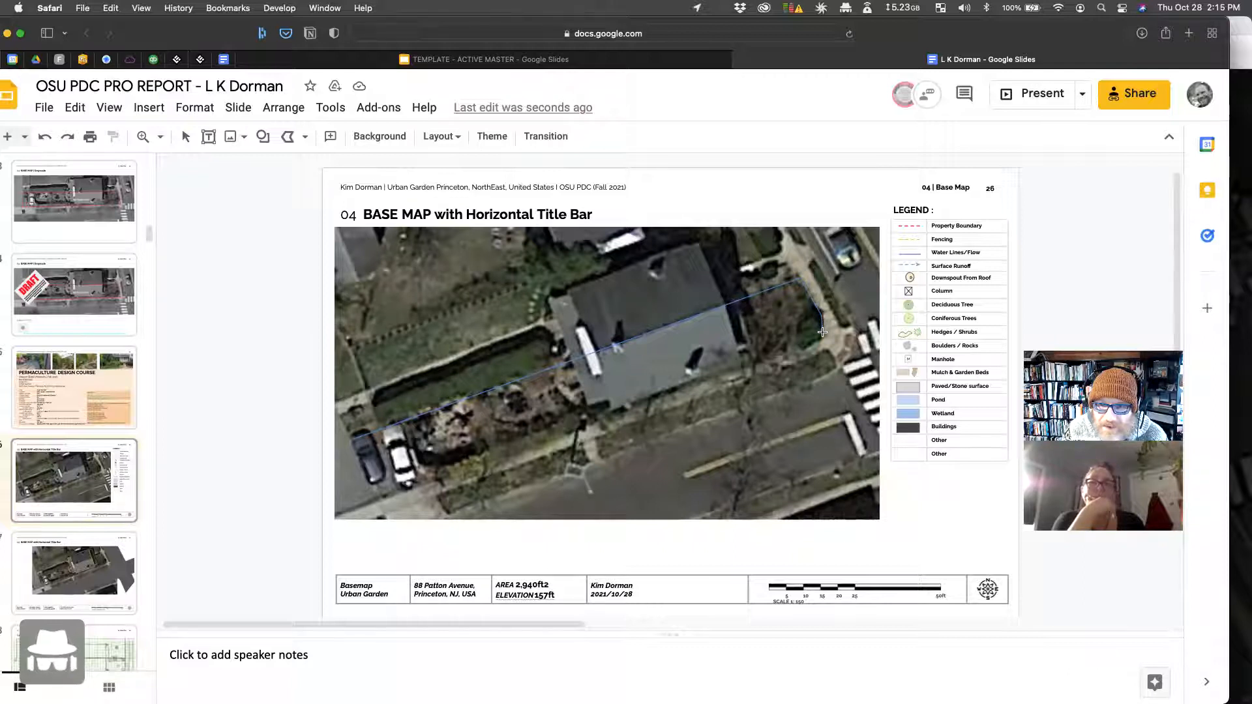
{"action": "left_click", "coordinate": [816, 343]}
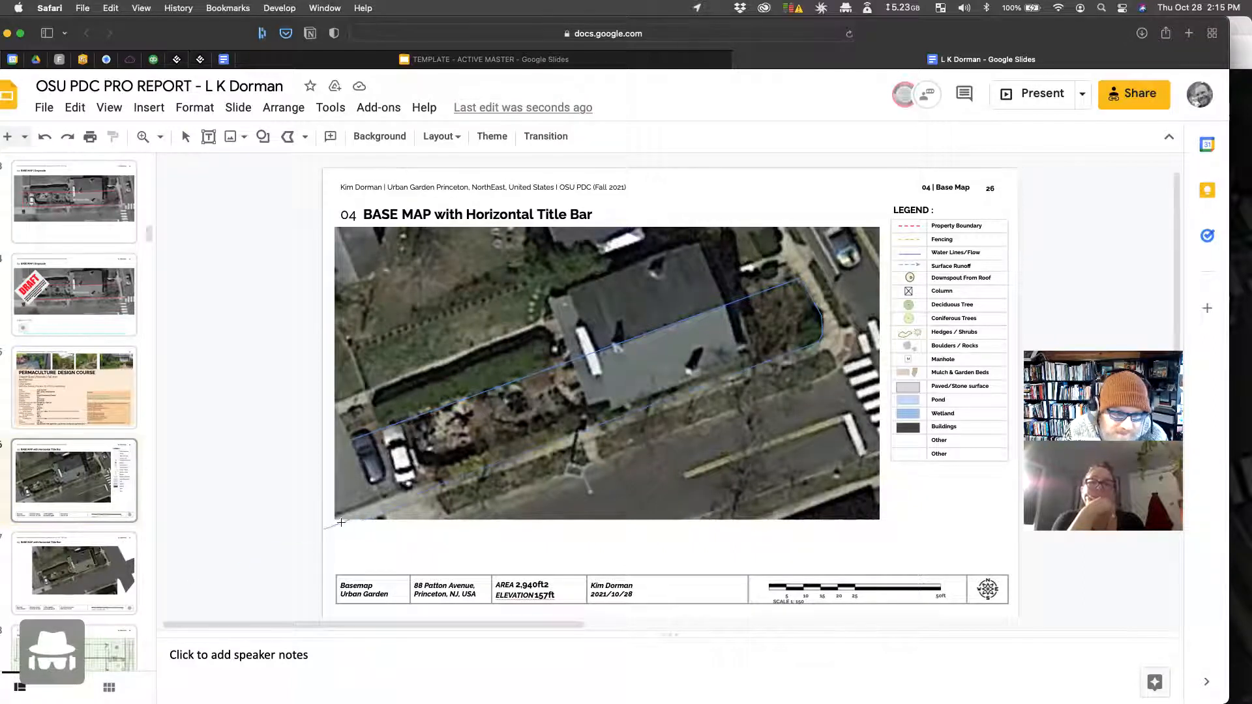
{"action": "left_click", "coordinate": [374, 501]}
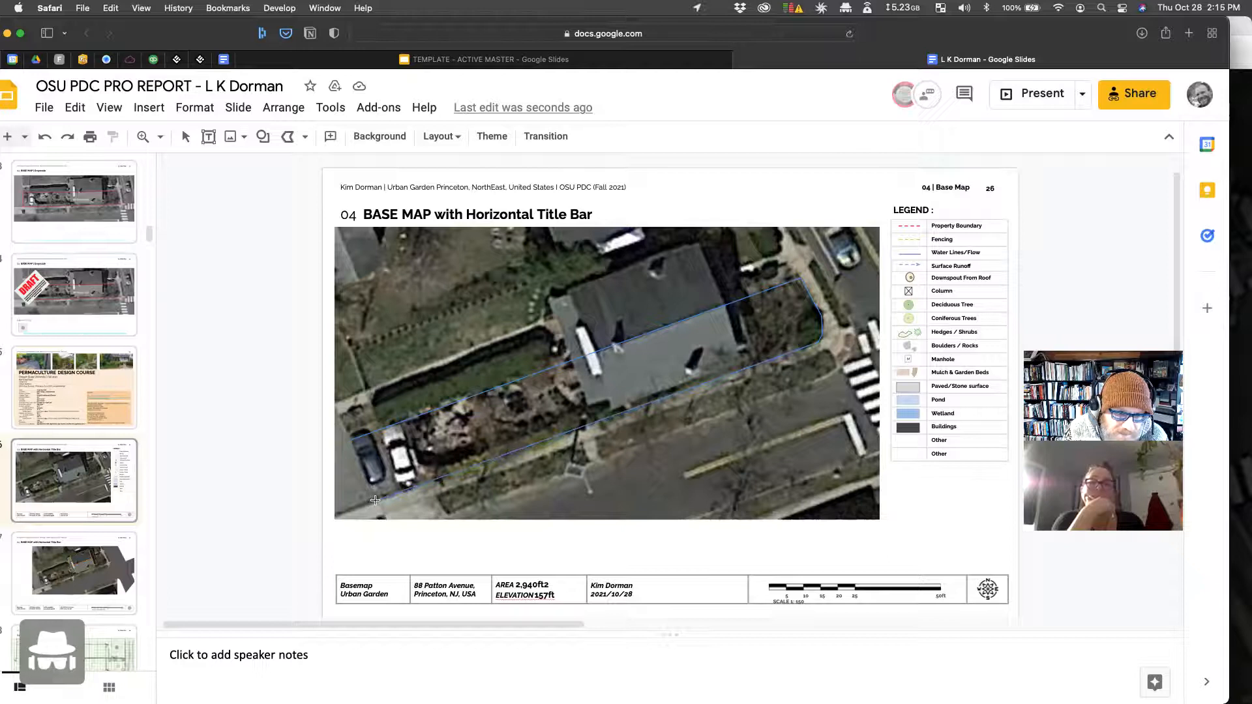
{"action": "left_click", "coordinate": [349, 441]}
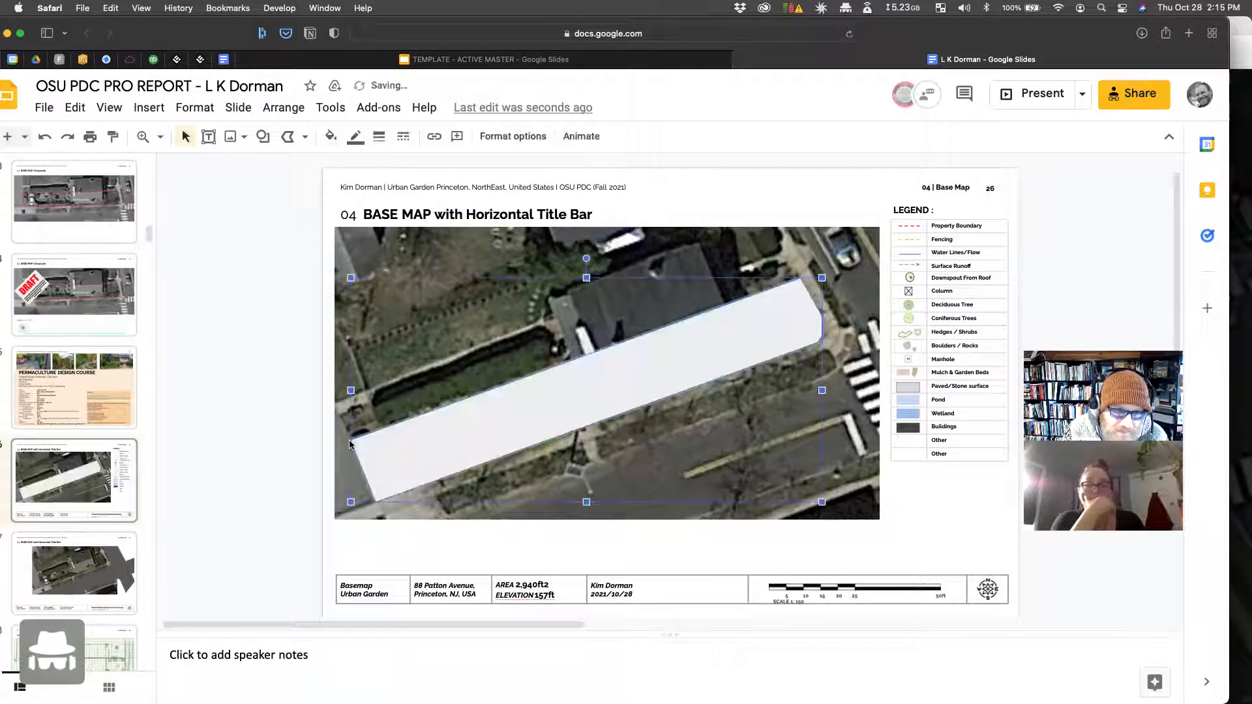
Step: Copy the legend's Property Boundary dashed style onto the lot outline and make its fill transparent
{"action": "left_click", "coordinate": [909, 226]}
{"action": "left_click", "coordinate": [114, 137]}
{"action": "left_click", "coordinate": [559, 416]}
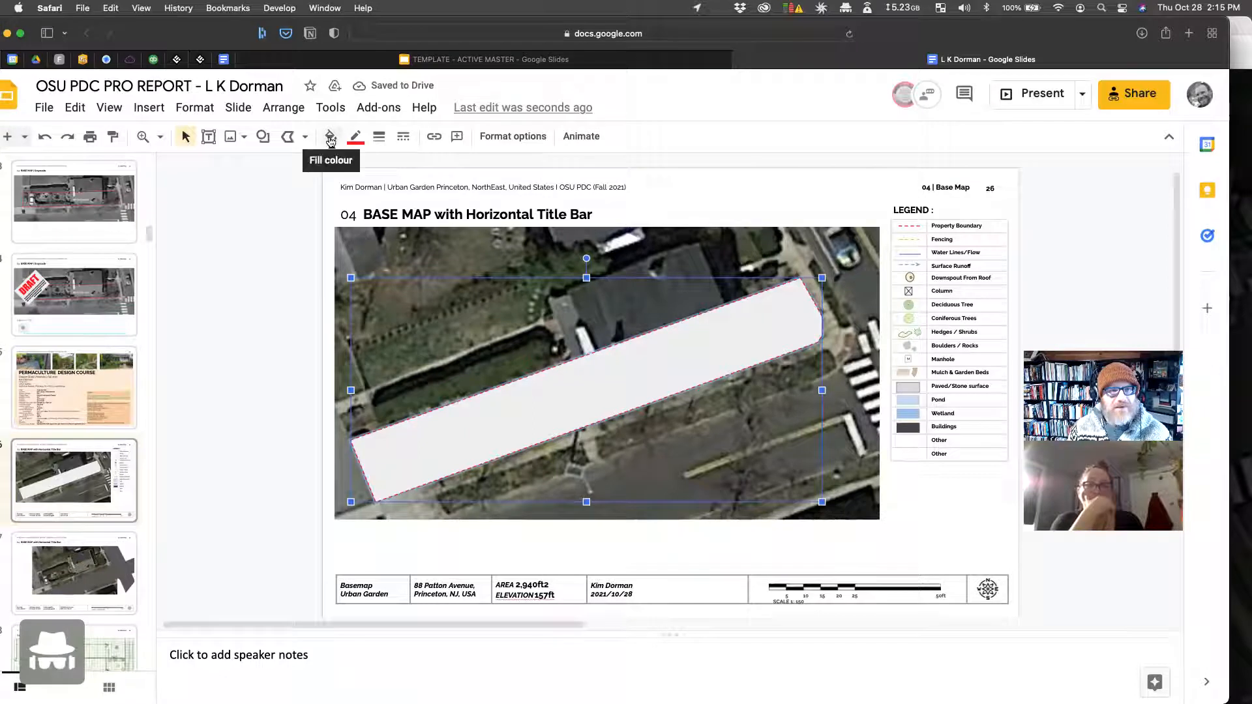
{"action": "left_click", "coordinate": [330, 136]}
{"action": "left_click", "coordinate": [425, 551]}
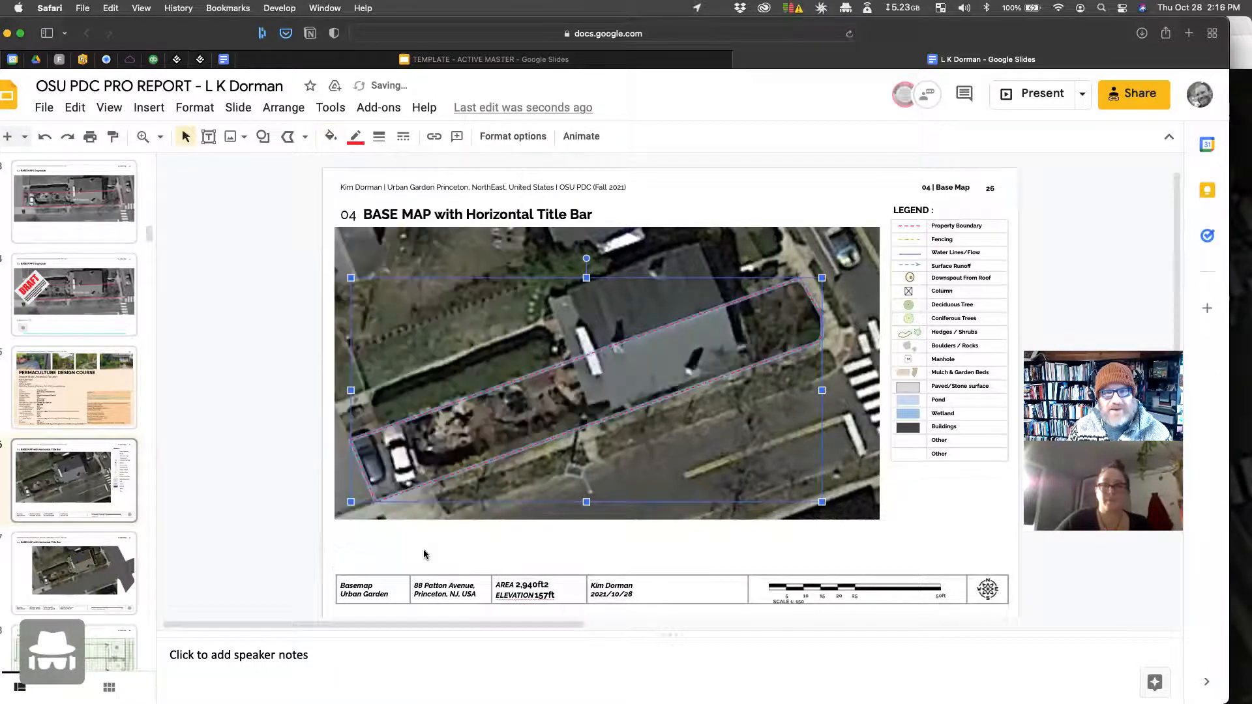
{"action": "left_click", "coordinate": [225, 403]}
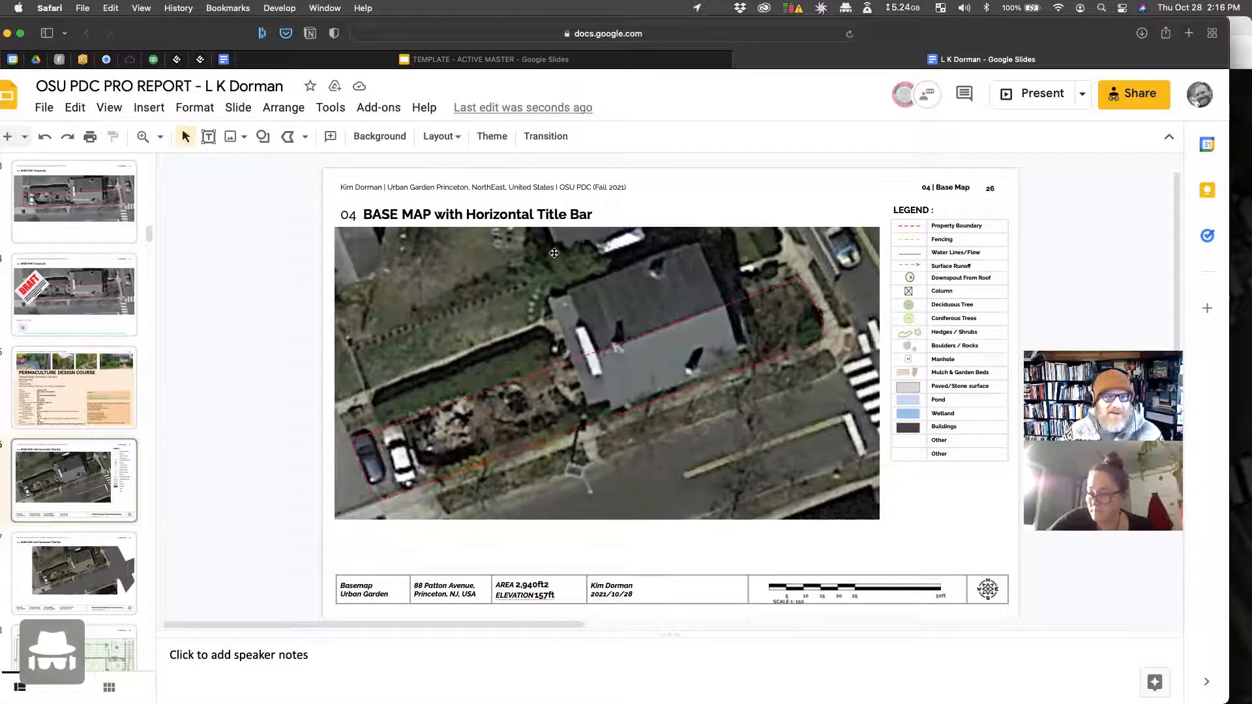
Step: Draw a transparent rectangle over the house roof, rotated to about 342.5°
{"action": "left_click", "coordinate": [263, 137]}
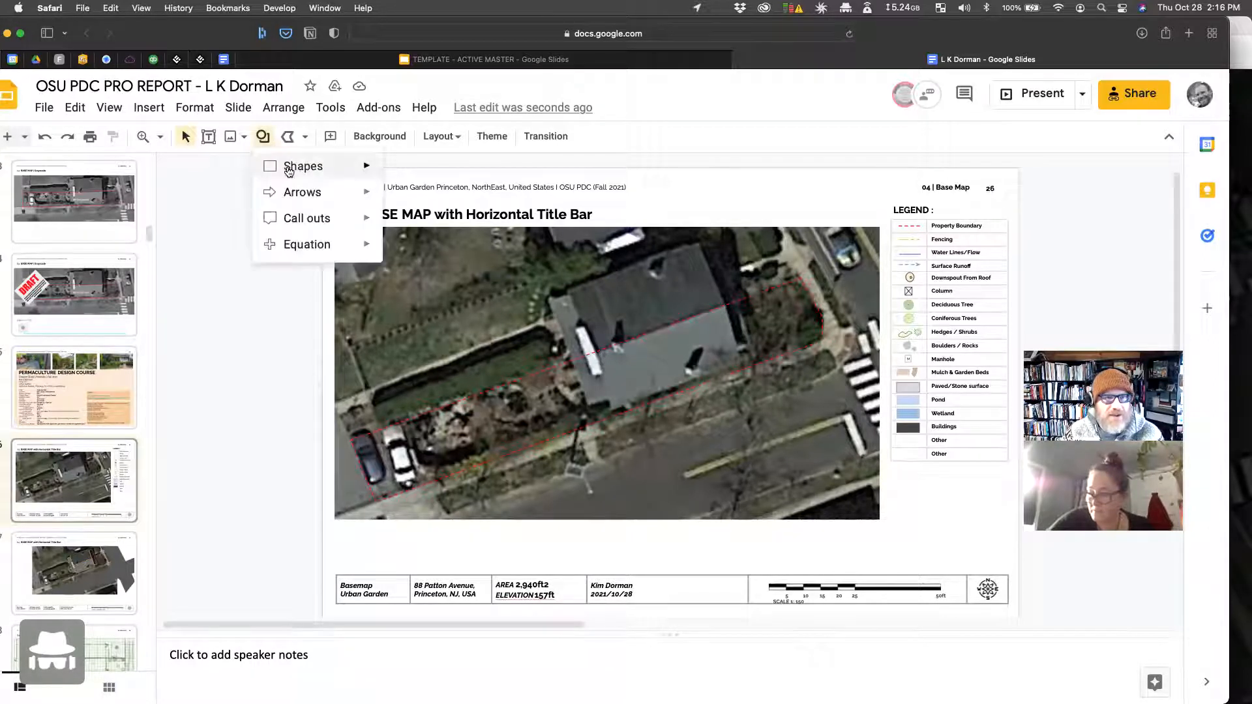
{"action": "mouse_move", "coordinate": [294, 167]}
{"action": "left_click", "coordinate": [403, 172]}
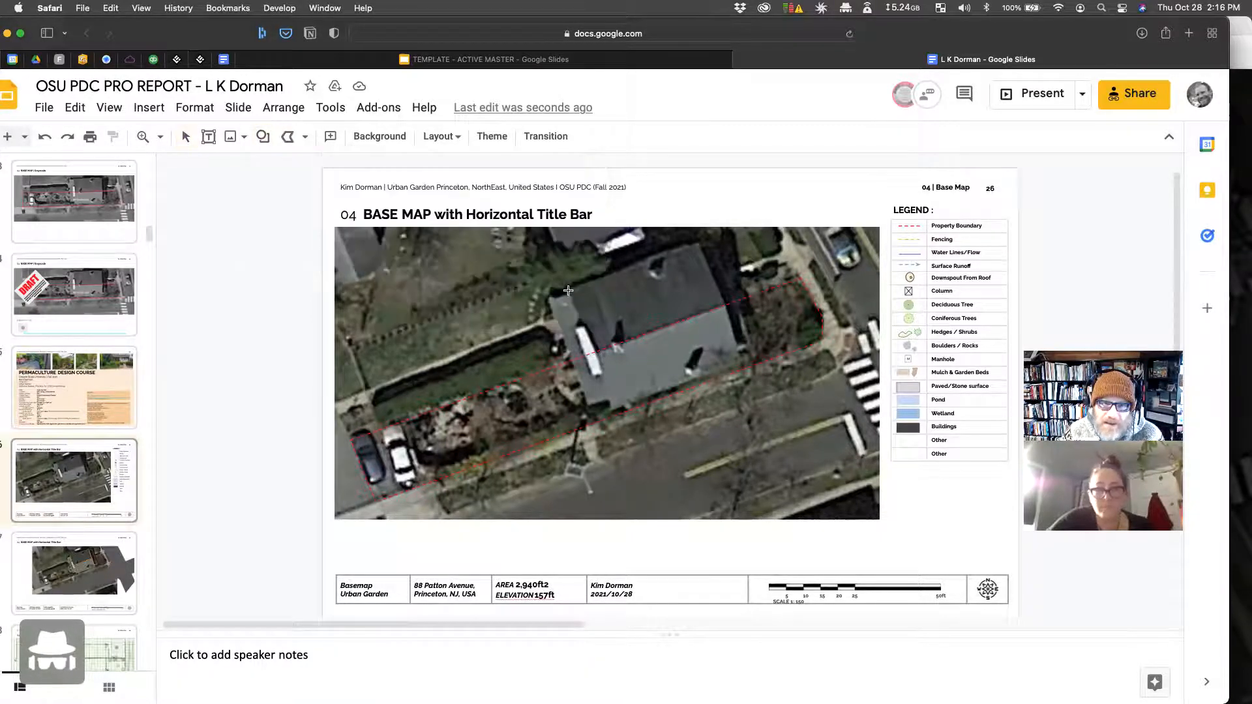
{"action": "left_click_drag", "start_coordinate": [568, 291], "coordinate": [704, 421]}
{"action": "left_click_drag", "start_coordinate": [634, 272], "coordinate": [595, 251]}
{"action": "left_click_drag", "start_coordinate": [614, 335], "coordinate": [632, 312]}
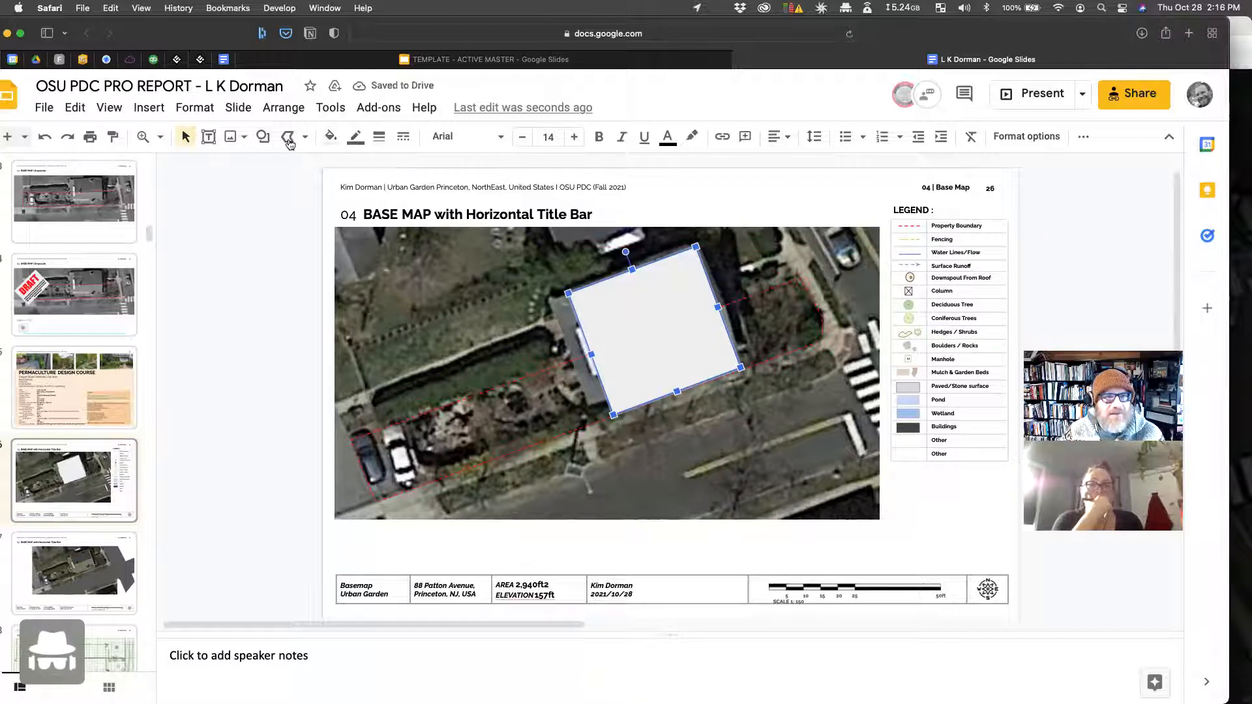
{"action": "left_click", "coordinate": [339, 140]}
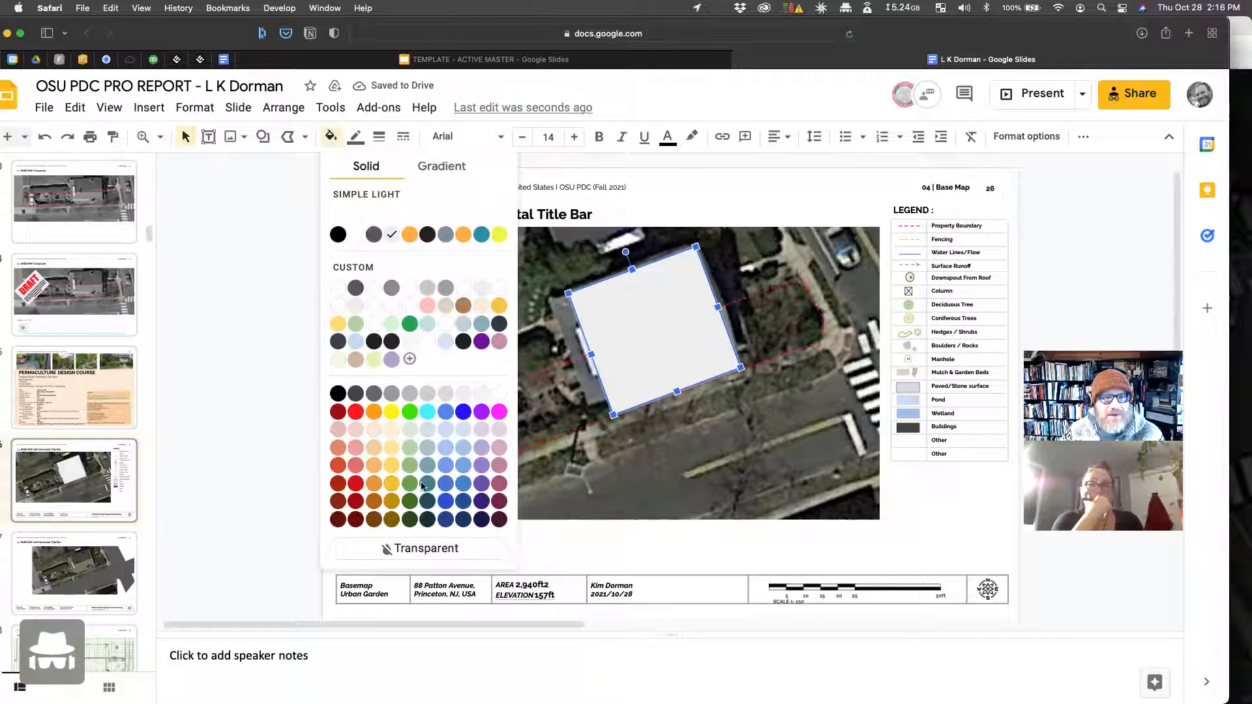
{"action": "left_click", "coordinate": [431, 549]}
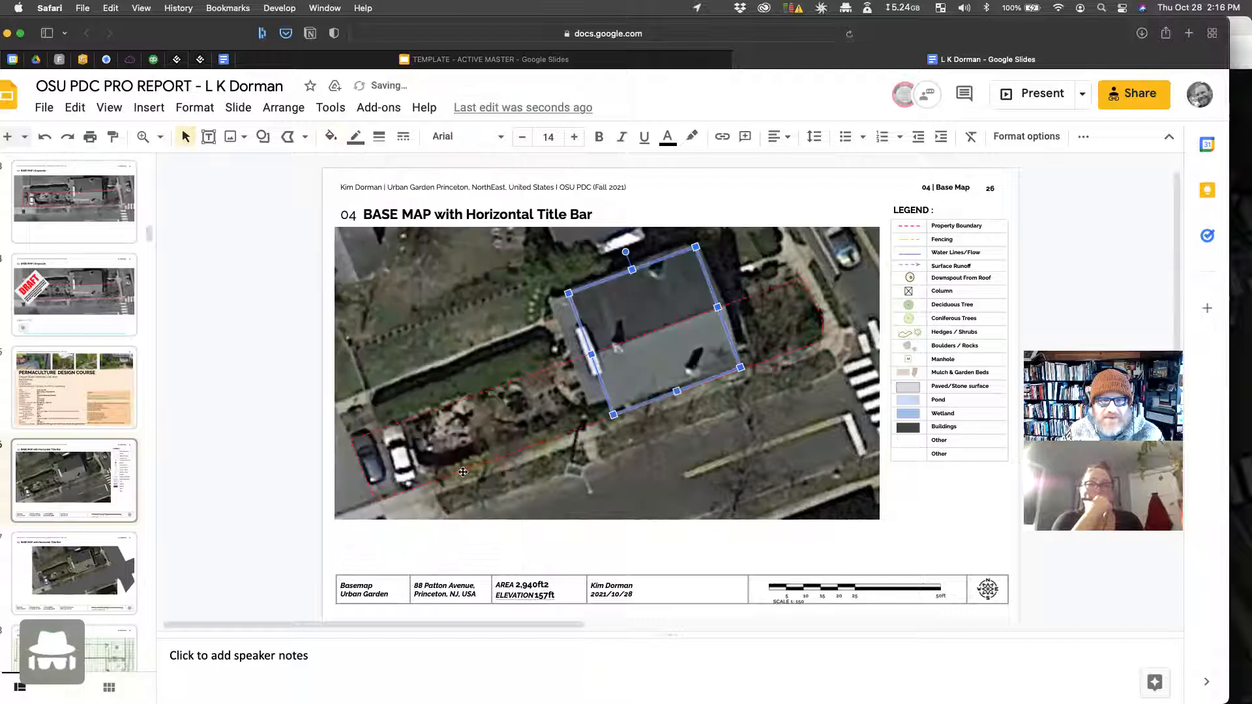
Step: Give the roof rectangle a 3px orange outline and undo the accidental map image shift
{"action": "left_click", "coordinate": [356, 137]}
{"action": "left_click", "coordinate": [399, 382]}
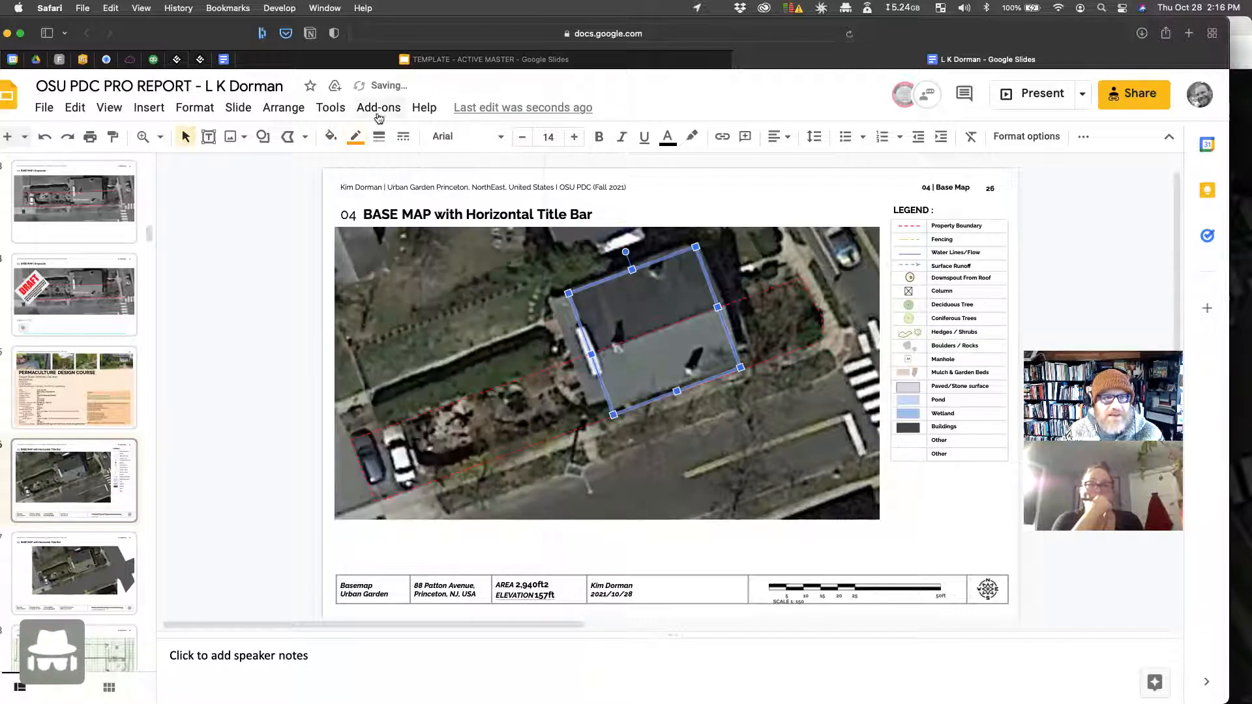
{"action": "left_click", "coordinate": [380, 137]}
{"action": "left_click", "coordinate": [404, 220]}
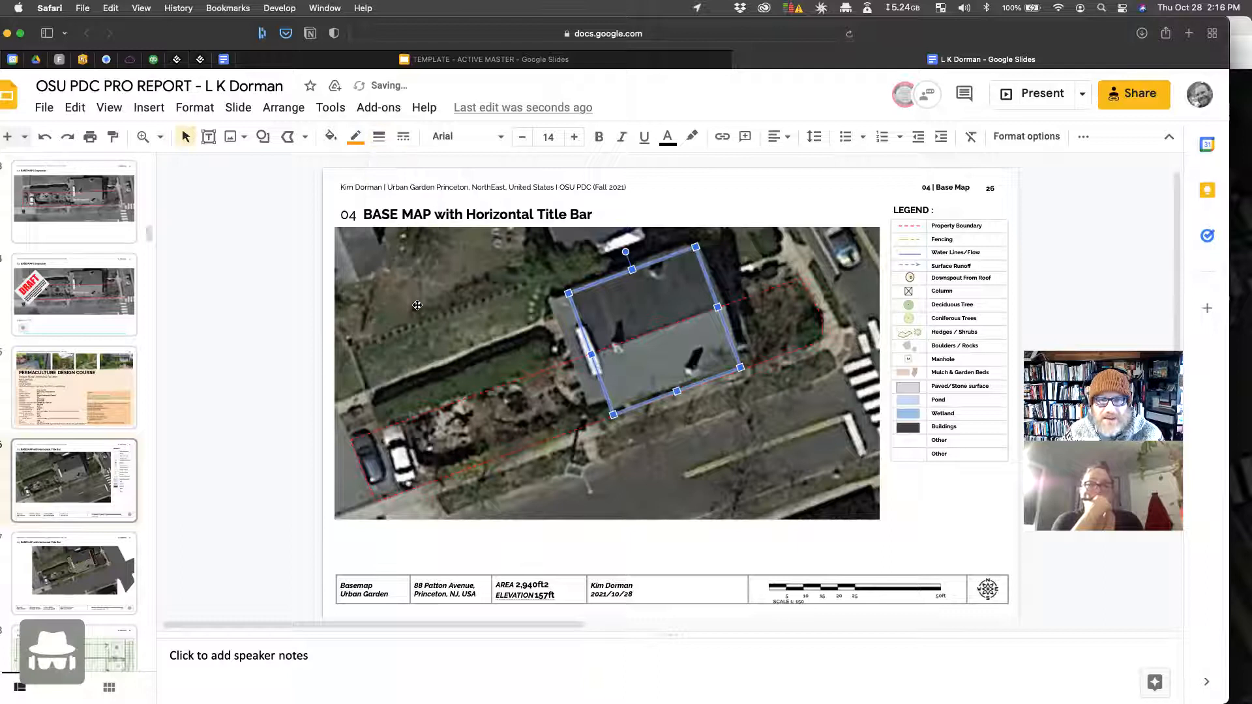
{"action": "left_click_drag", "start_coordinate": [413, 301], "coordinate": [412, 307]}
{"action": "left_click", "coordinate": [253, 354]}
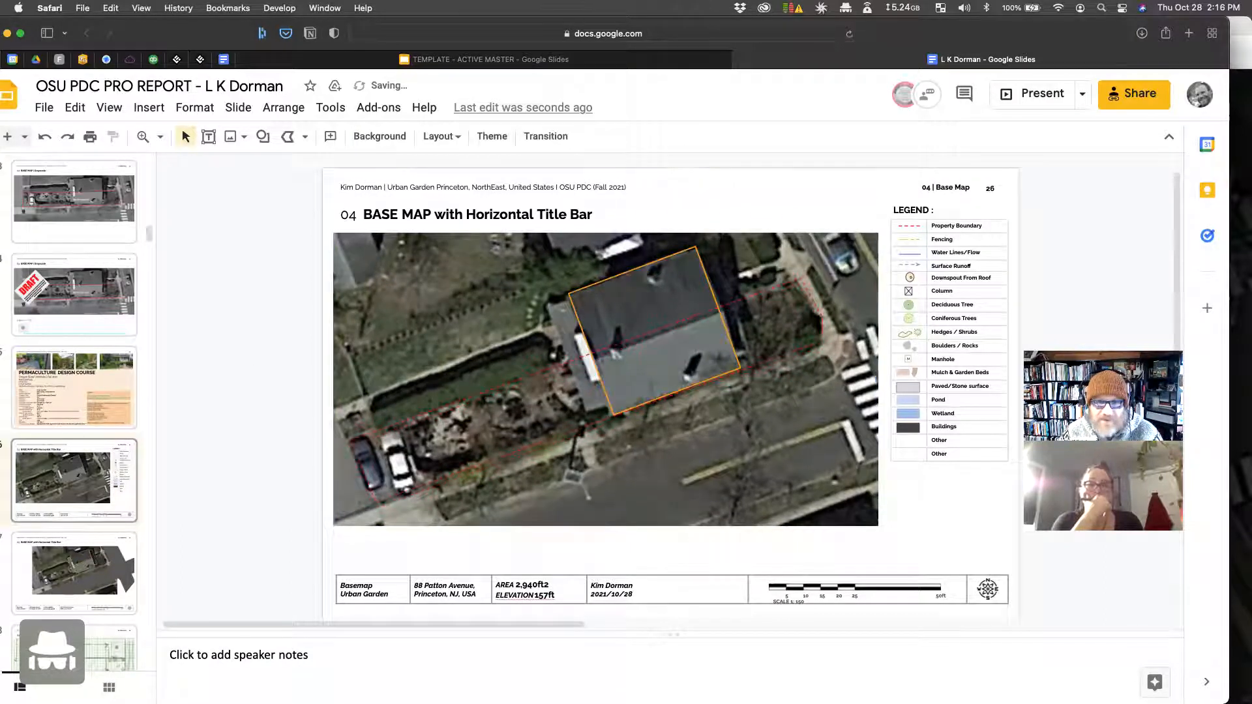
{"action": "key", "text": "super+z"}
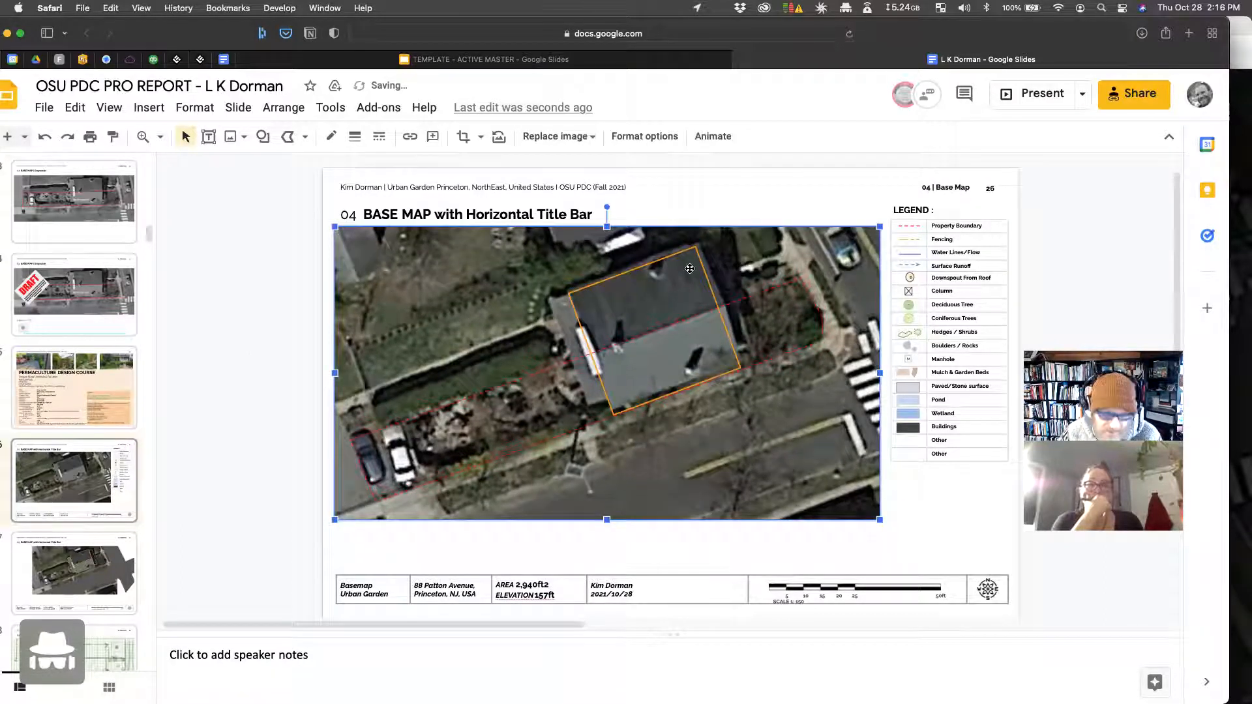
Step: Drag the orange outline's corners onto the roof corners
{"action": "left_click", "coordinate": [736, 370]}
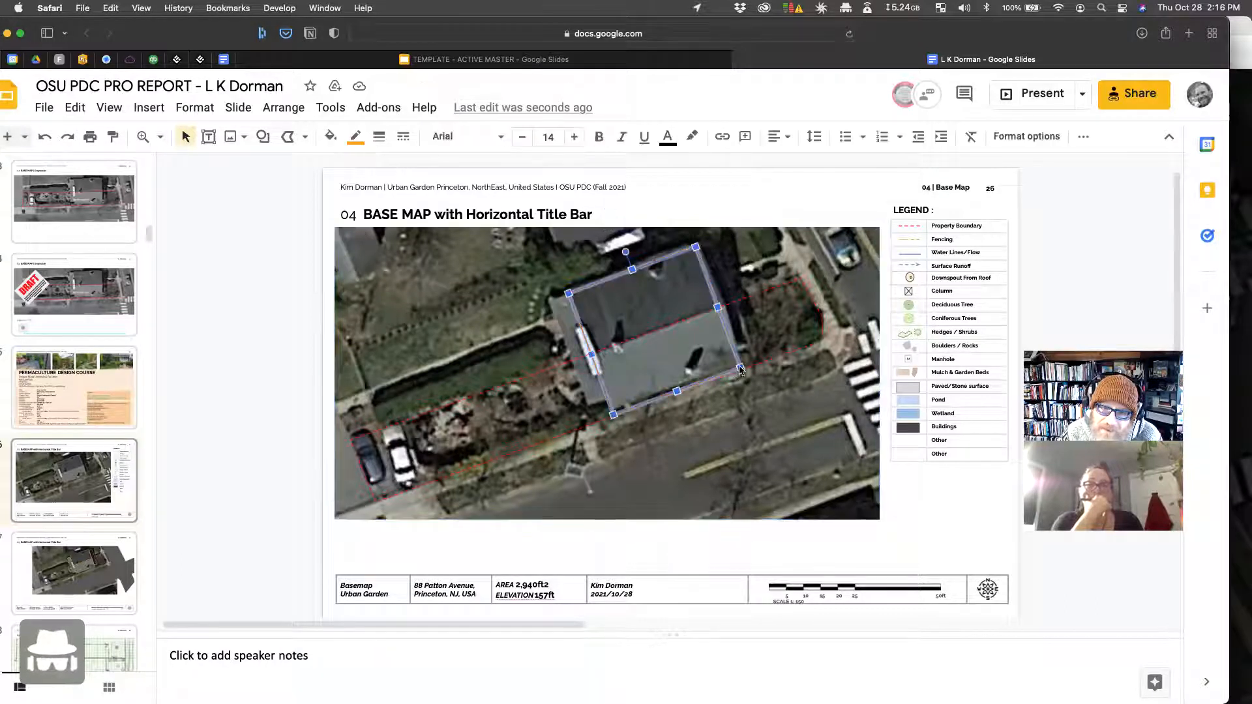
{"action": "left_click_drag", "start_coordinate": [737, 369], "coordinate": [740, 363]}
{"action": "left_click", "coordinate": [775, 406]}
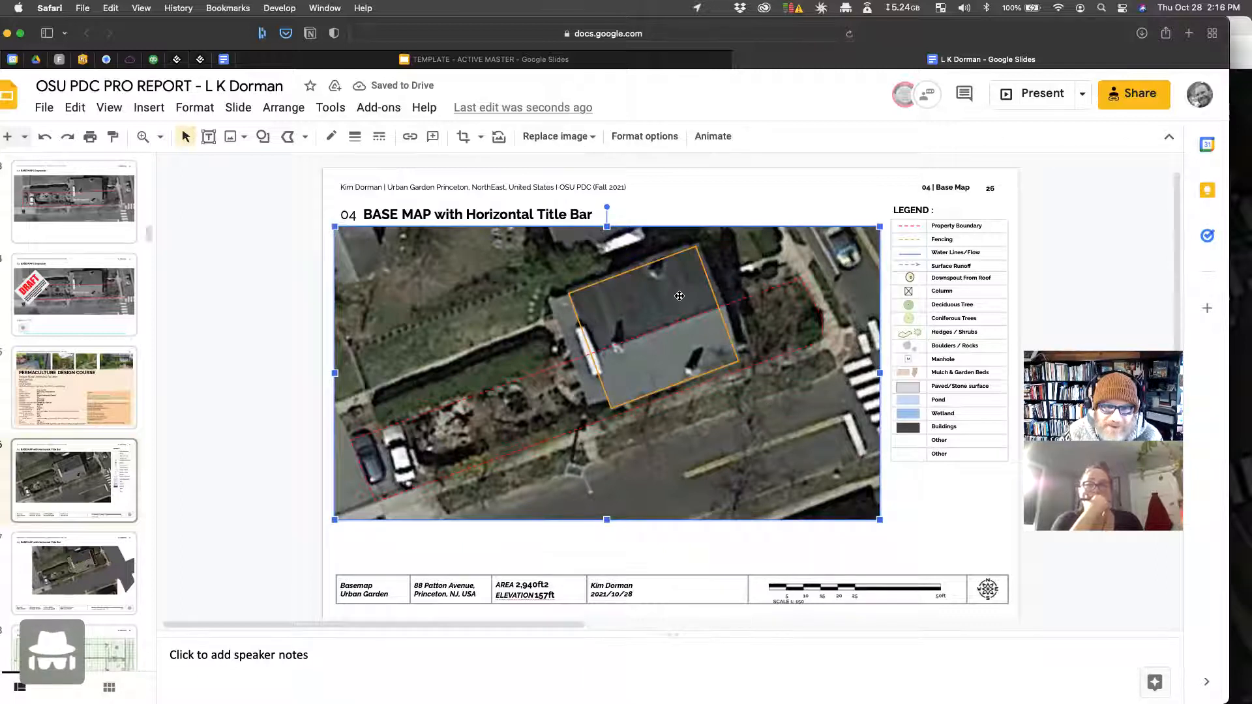
{"action": "left_click", "coordinate": [696, 247]}
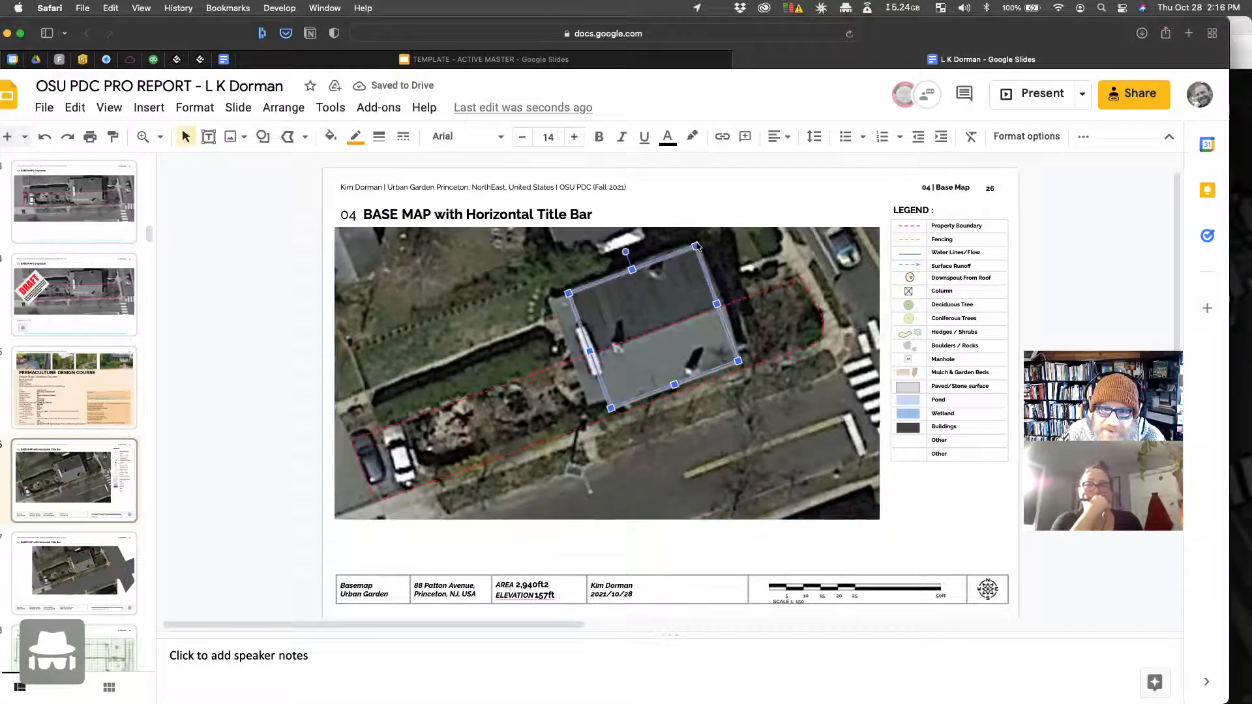
{"action": "left_click_drag", "start_coordinate": [696, 246], "coordinate": [698, 244]}
{"action": "left_click", "coordinate": [739, 176]}
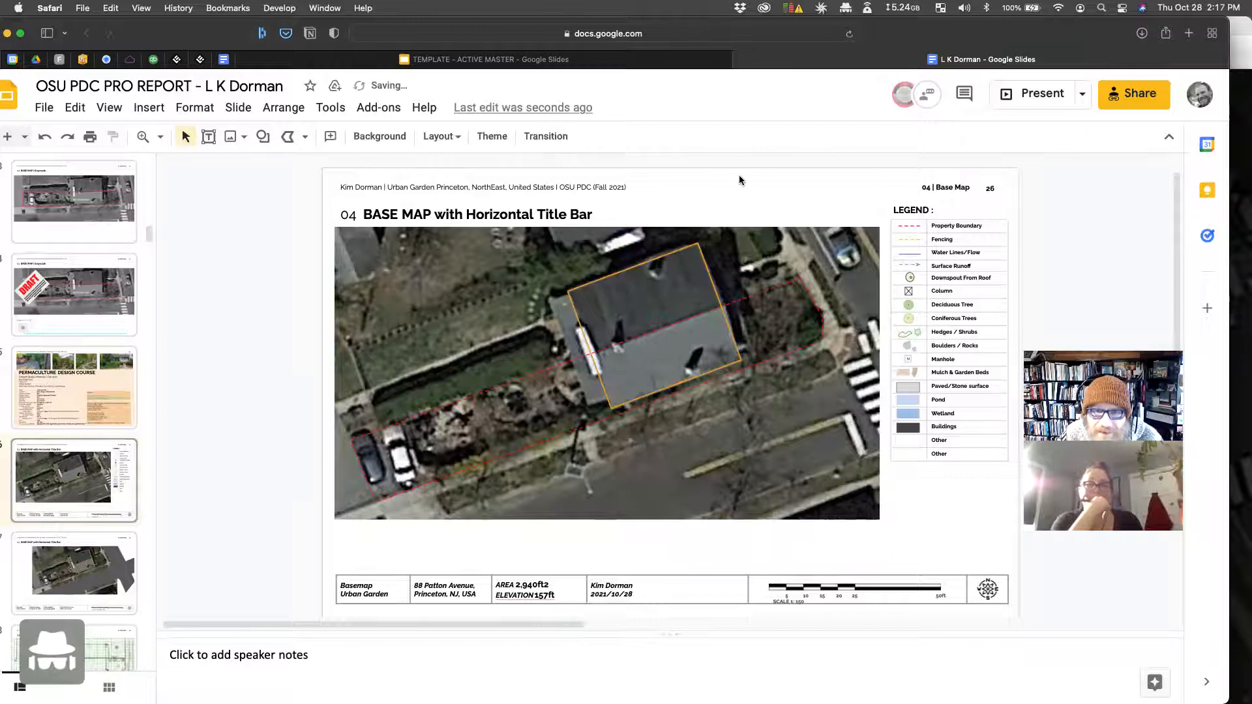
Step: Duplicate the orange roof outline and narrow the copy into a strip along the house's left edge
{"action": "left_click", "coordinate": [678, 263]}
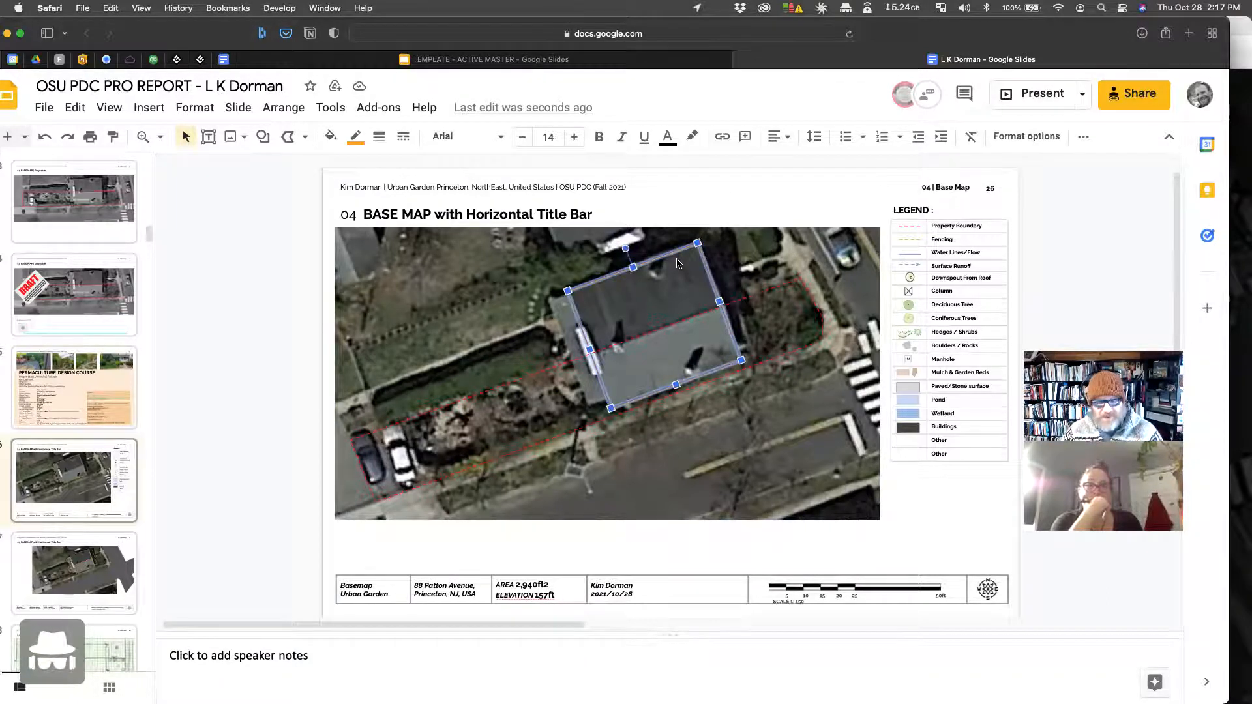
{"action": "key", "text": "super+d"}
{"action": "left_click_drag", "start_coordinate": [665, 292], "coordinate": [529, 335]}
{"action": "left_click_drag", "start_coordinate": [483, 460], "coordinate": [589, 404]}
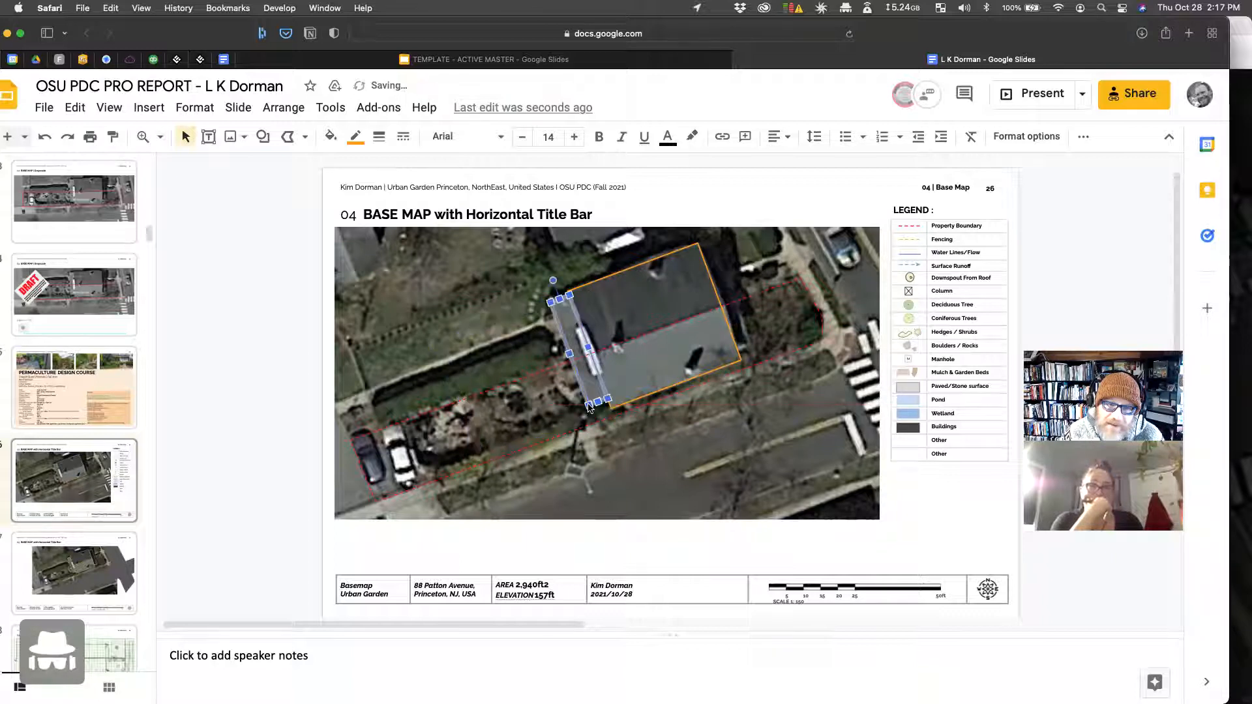
{"action": "left_click", "coordinate": [432, 302]}
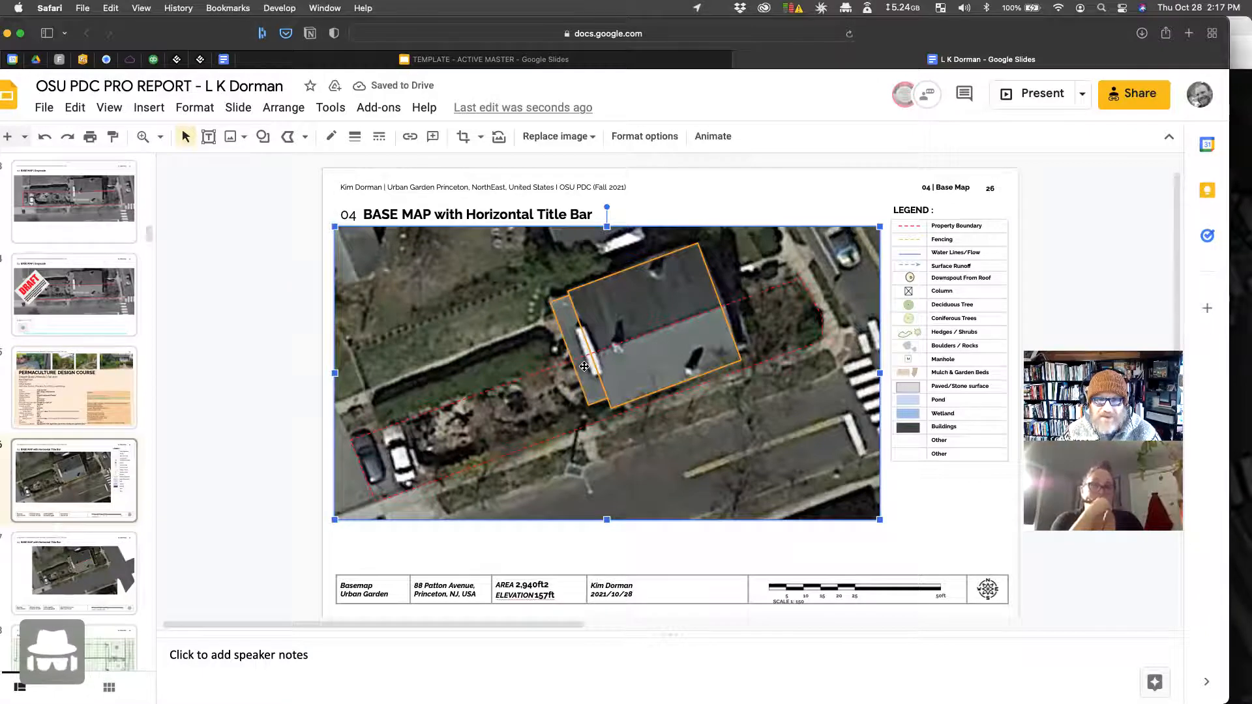
Step: Undo the strip's accidental resize and place a strip along the house's right edge
{"action": "left_click", "coordinate": [585, 373]}
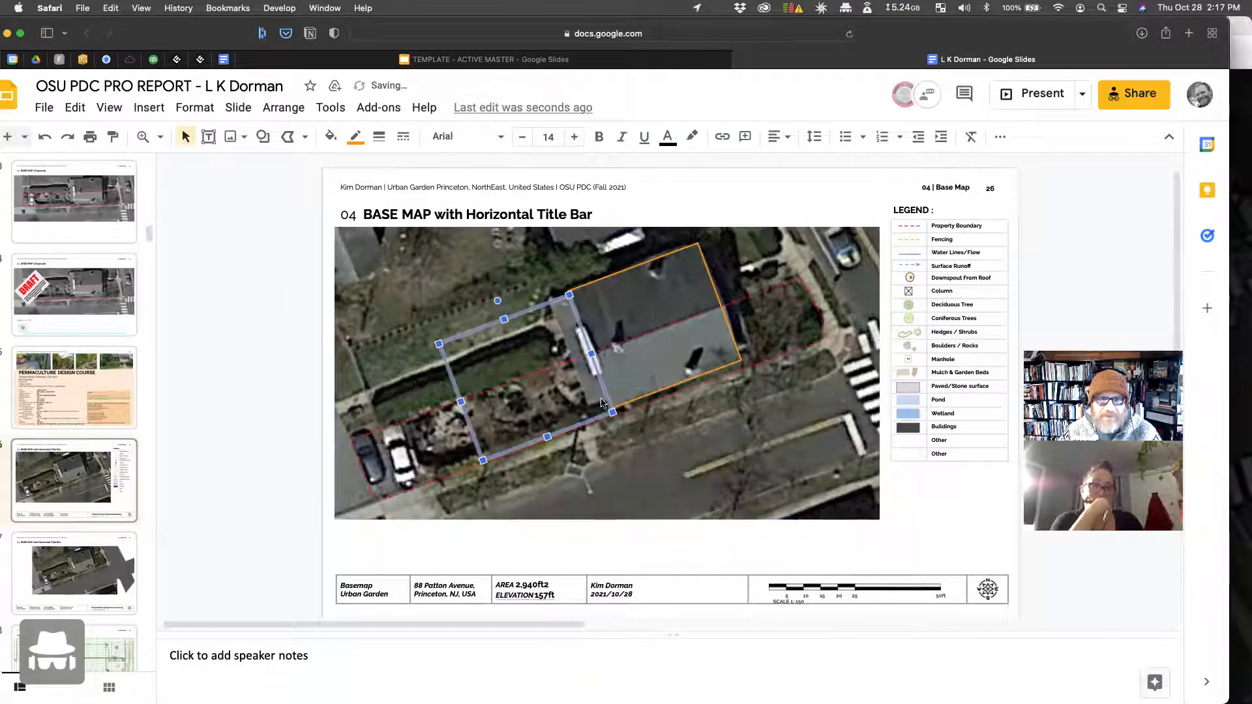
{"action": "key", "text": "ctrl+z"}
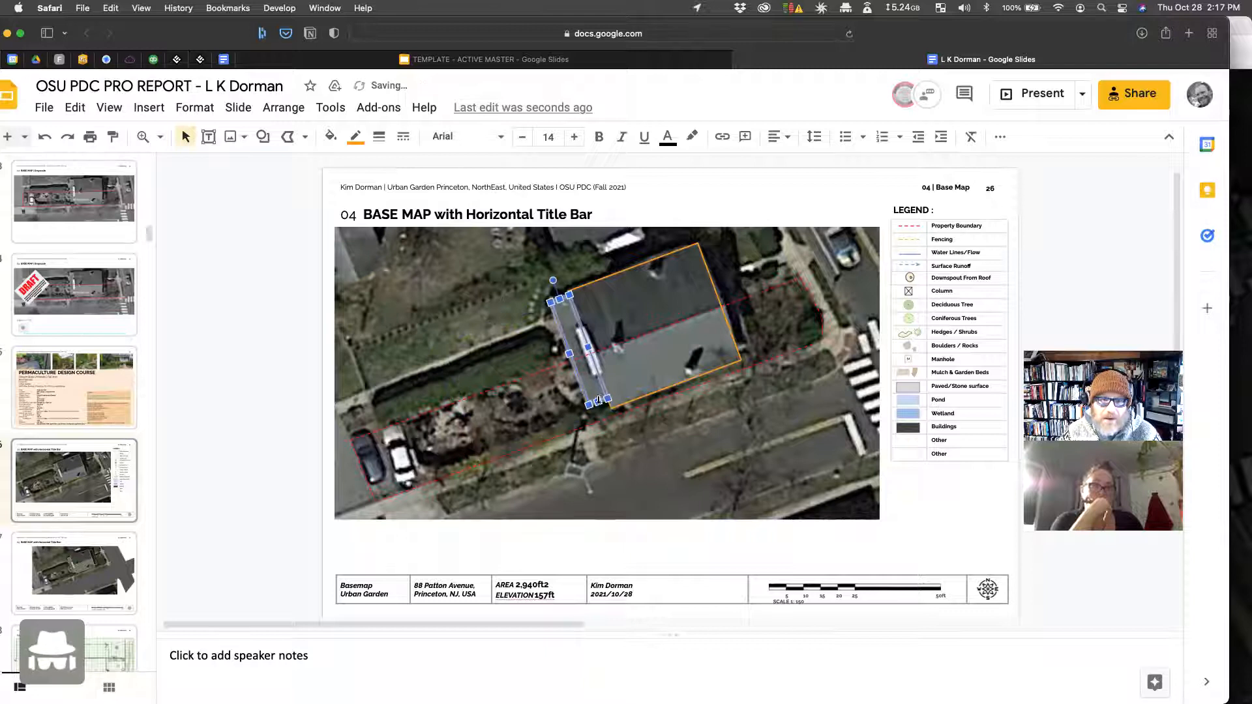
{"action": "left_click_drag", "start_coordinate": [591, 391], "coordinate": [733, 325]}
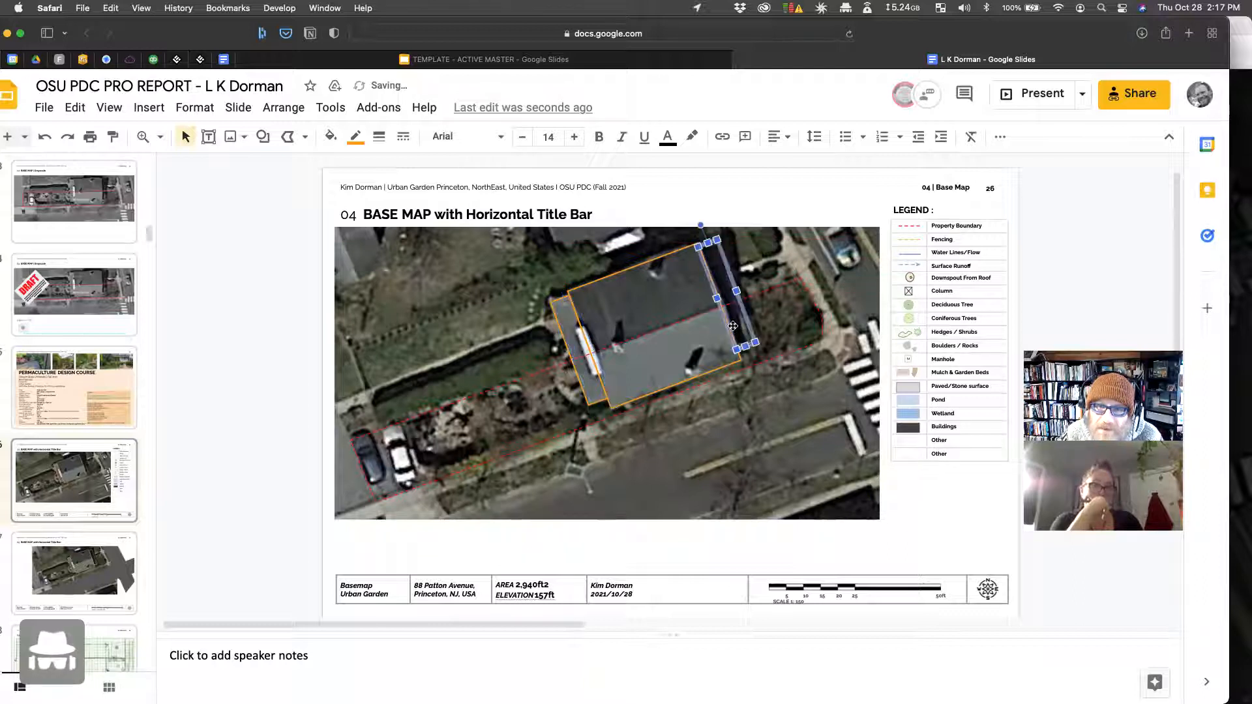
Step: Zoom in and nudge the right-edge strip right and left until it meets the roof edge
{"action": "left_click", "coordinate": [160, 136]}
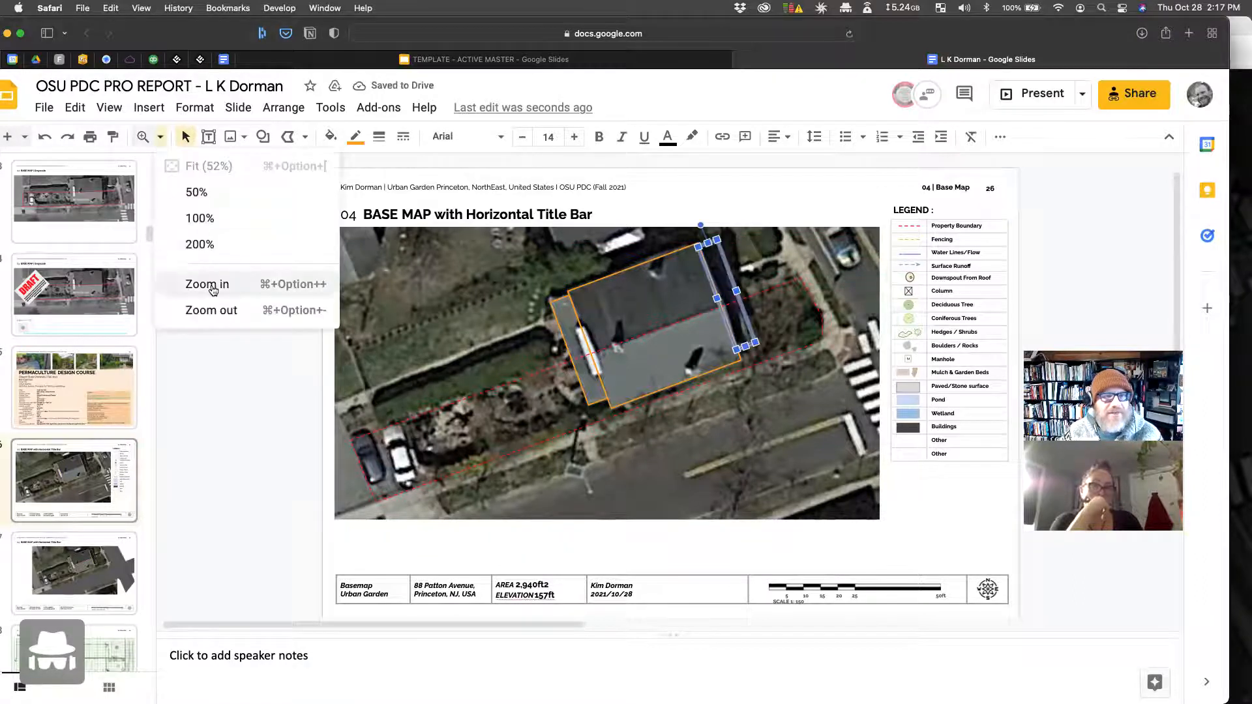
{"action": "left_click", "coordinate": [207, 284]}
{"action": "scroll", "coordinate": [757, 412], "scroll_direction": "up", "scroll_amount": 4}
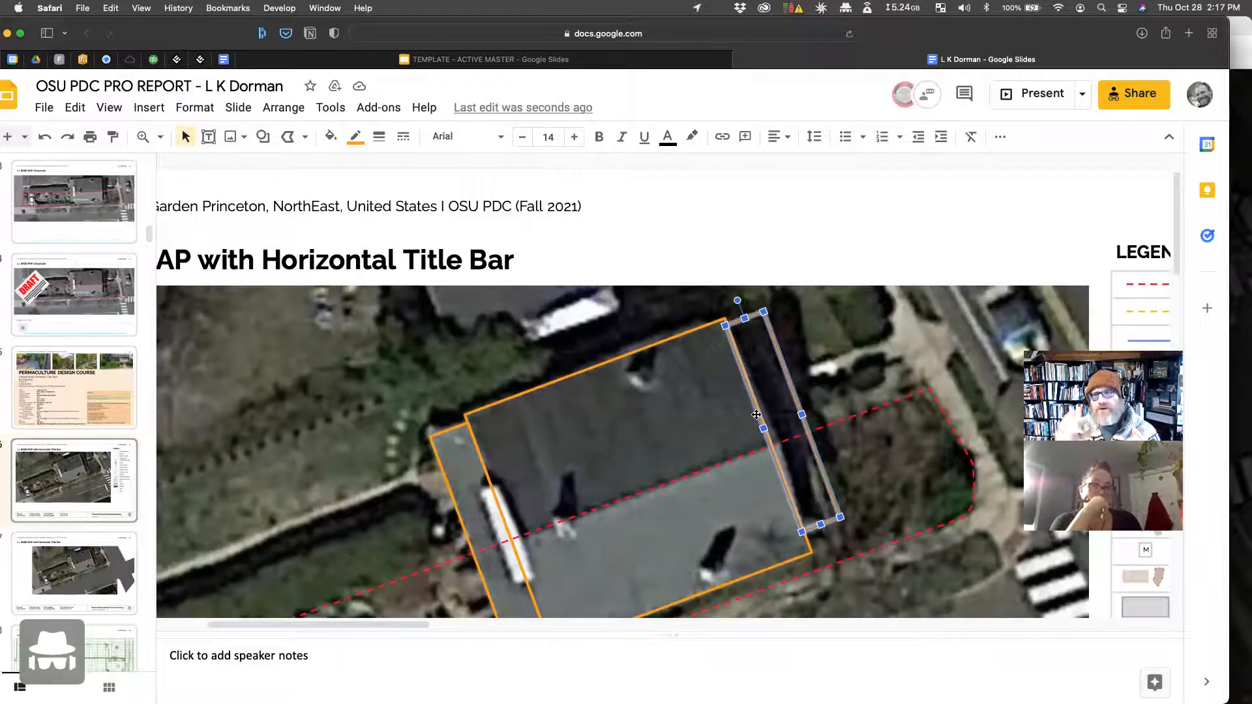
{"action": "left_click", "coordinate": [807, 265]}
{"action": "left_click", "coordinate": [778, 390]}
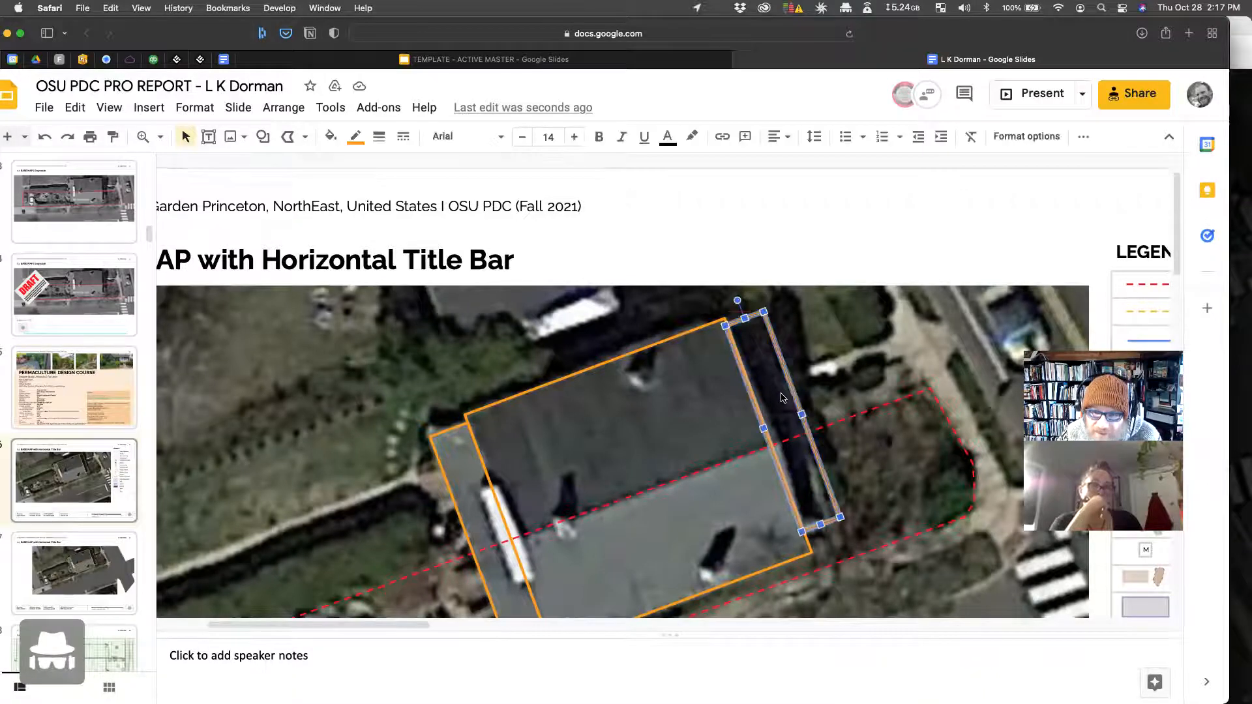
{"action": "key", "text": "Right"}
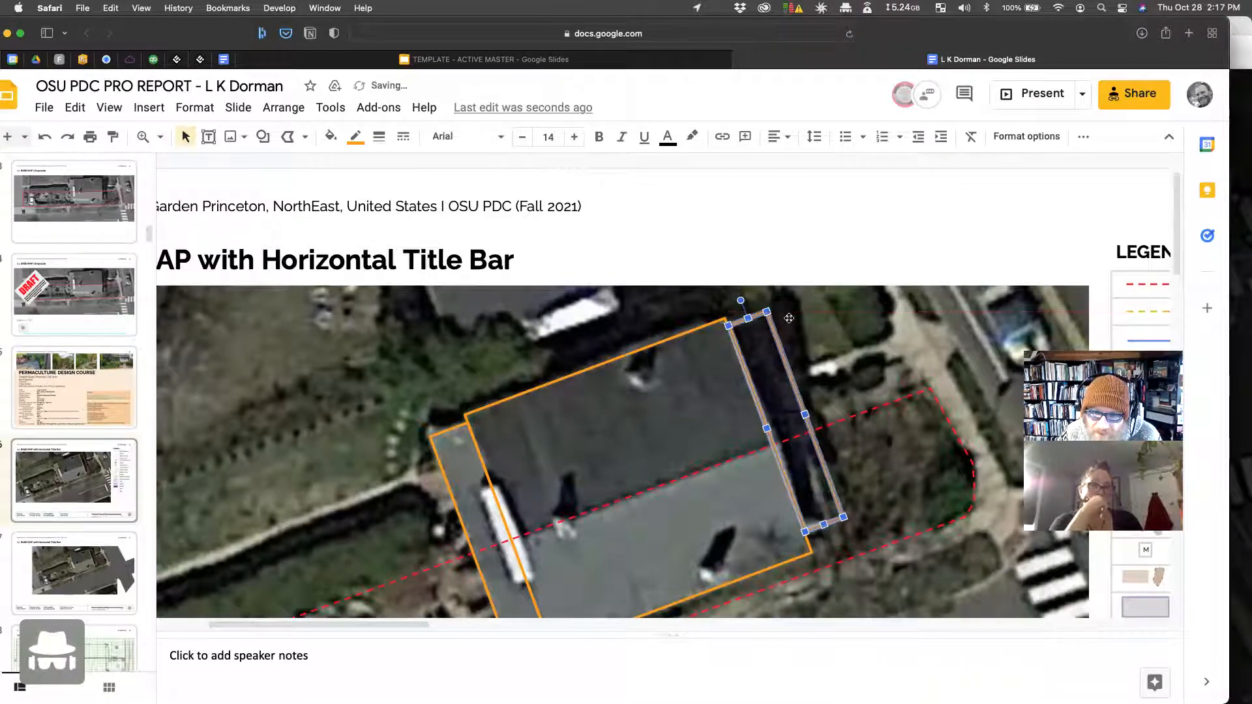
{"action": "left_click", "coordinate": [788, 241]}
{"action": "left_click", "coordinate": [772, 373]}
{"action": "key", "text": "Right"}
{"action": "left_click", "coordinate": [792, 248]}
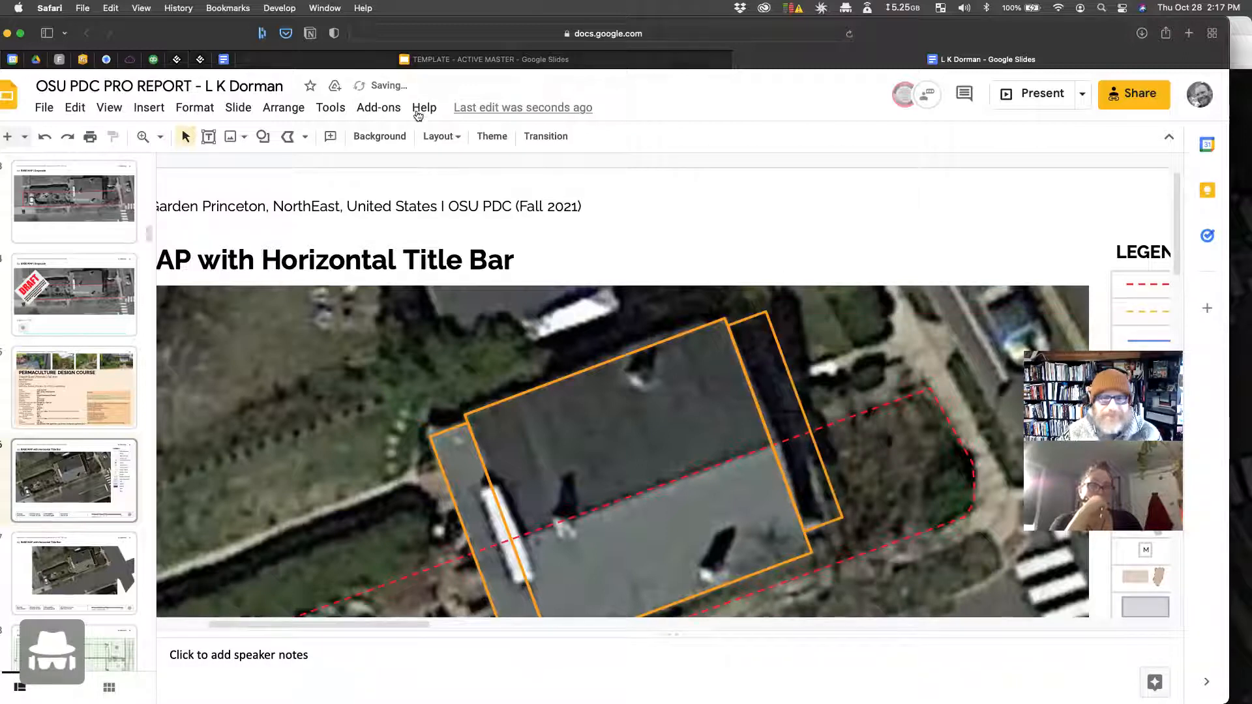
{"action": "left_click", "coordinate": [793, 454]}
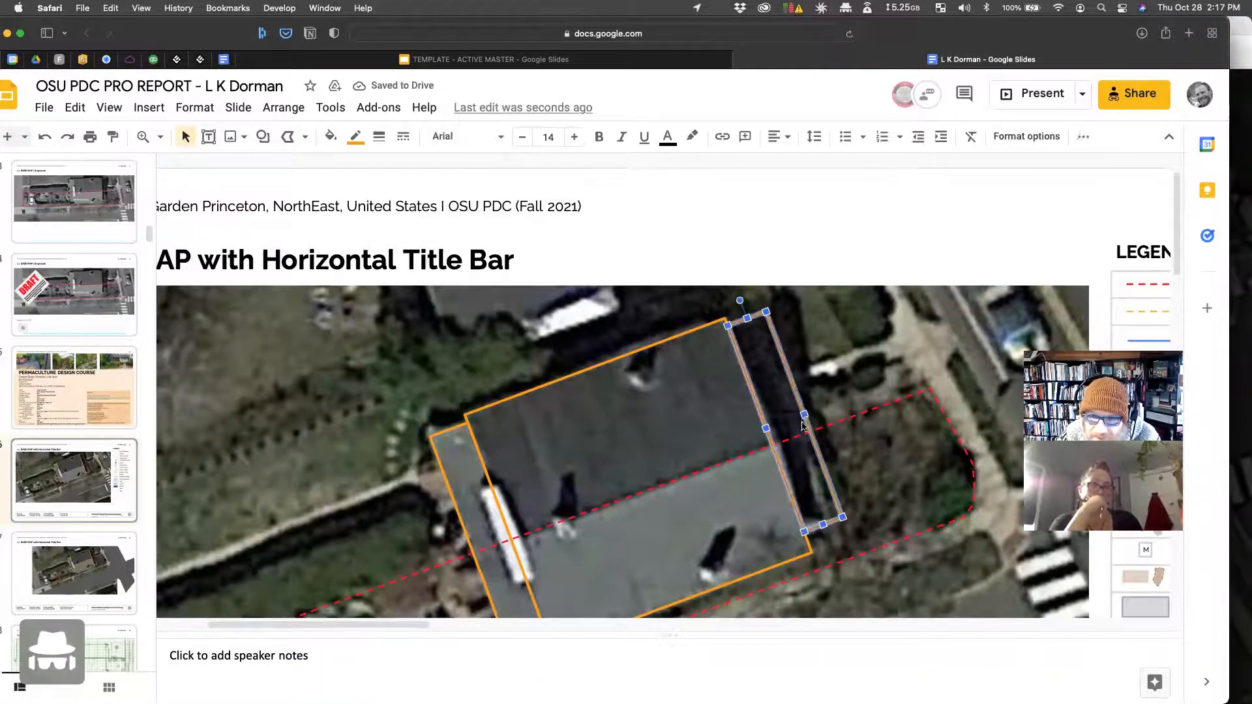
{"action": "key", "text": "Left"}
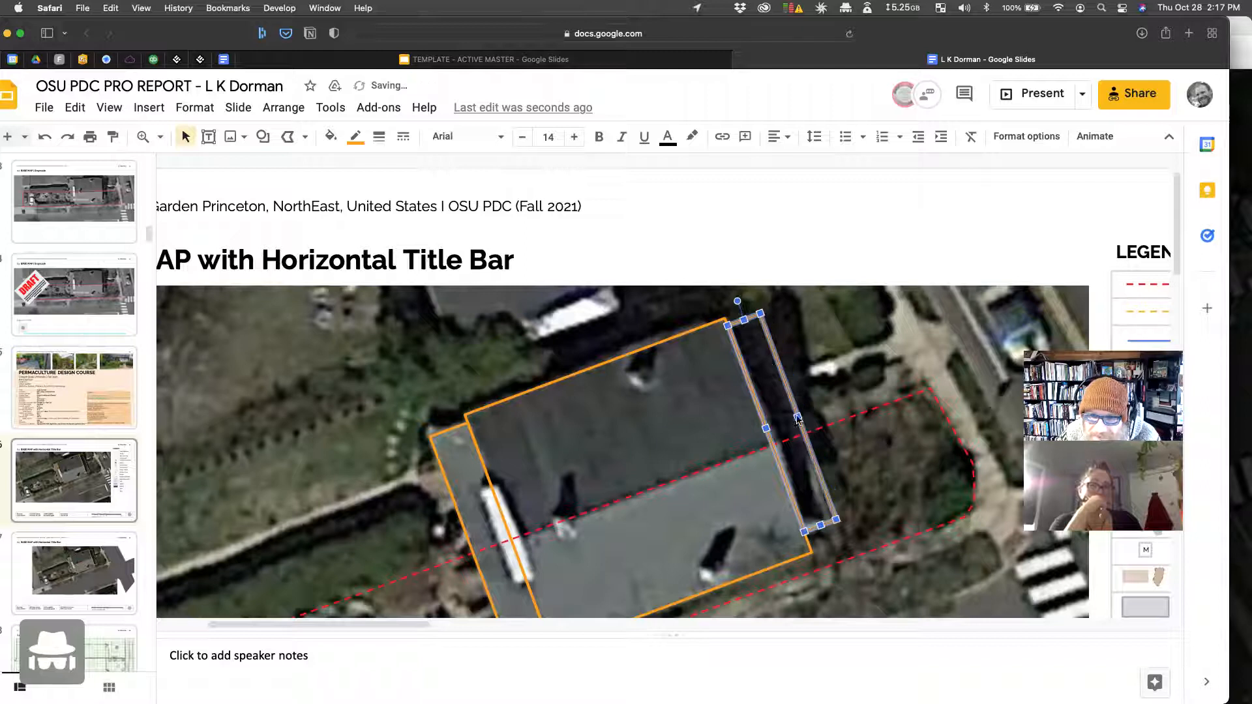
{"action": "left_click", "coordinate": [811, 235]}
Step: Scroll around the zoomed slide to check the strip placement
{"action": "scroll", "coordinate": [848, 313], "scroll_direction": "down", "scroll_amount": 5}
{"action": "scroll", "coordinate": [853, 321], "scroll_direction": "down", "scroll_amount": 5}
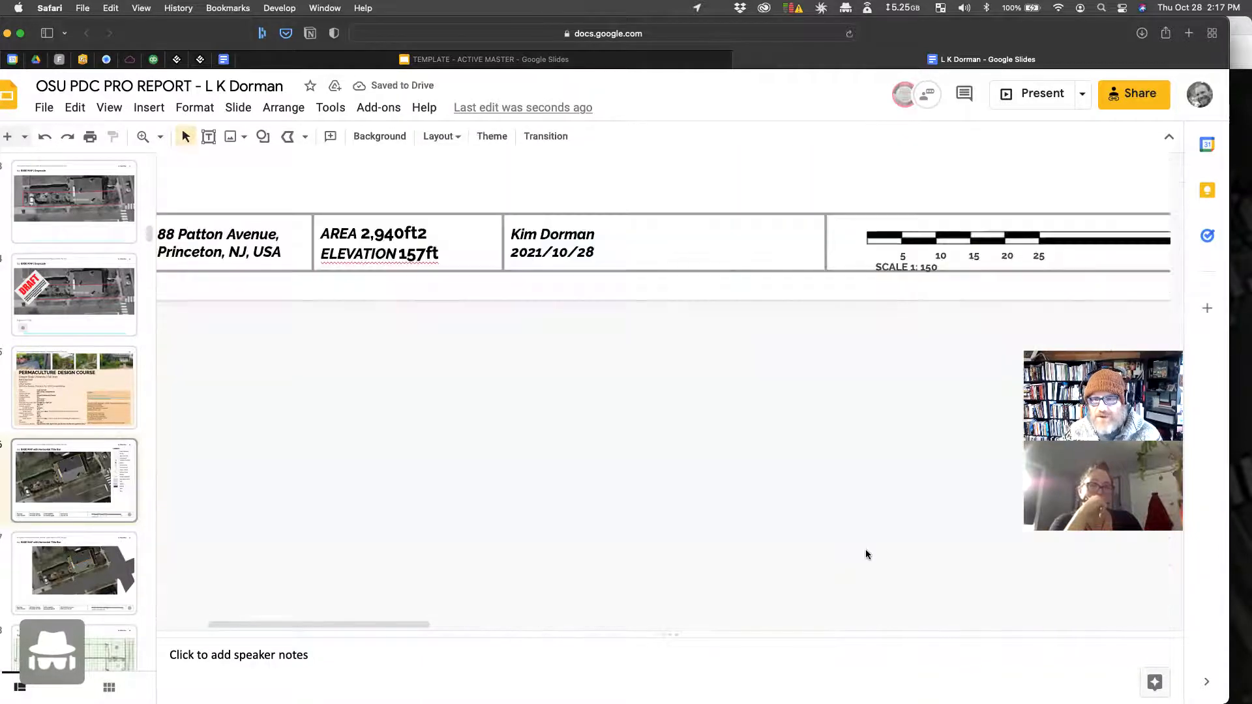
{"action": "scroll", "coordinate": [892, 330], "scroll_direction": "up", "scroll_amount": 5}
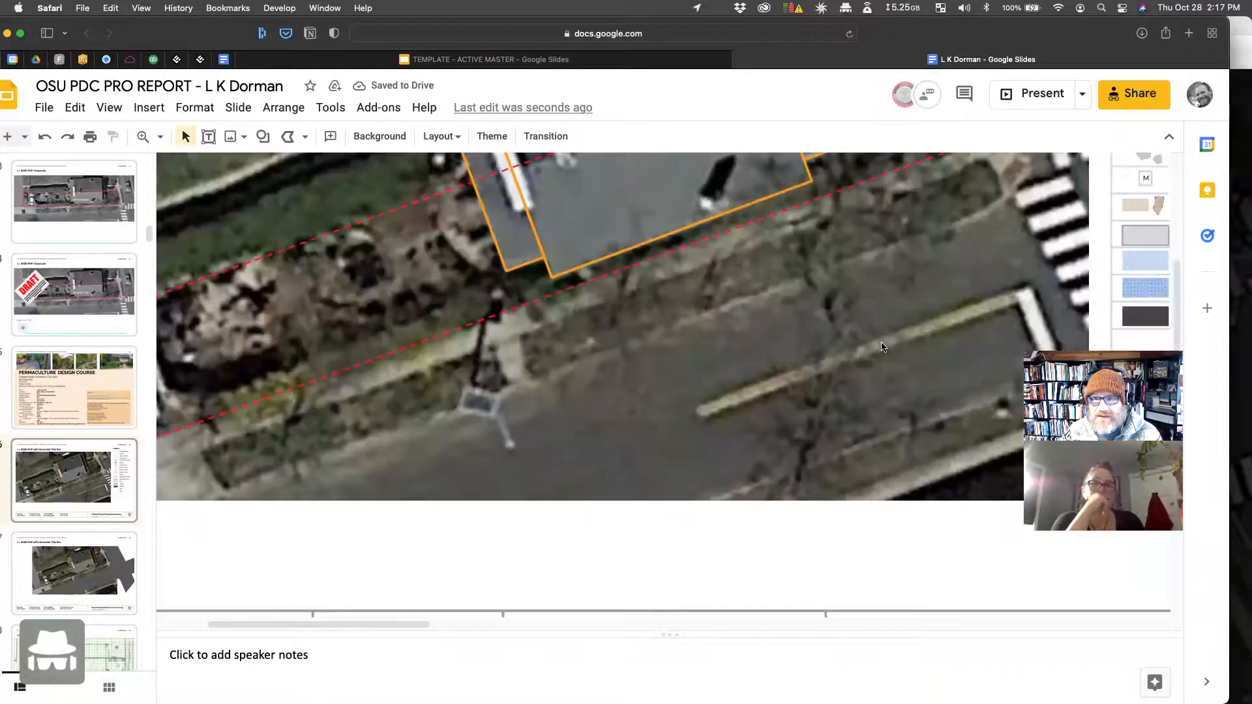
{"action": "scroll", "coordinate": [898, 364], "scroll_direction": "down", "scroll_amount": 3}
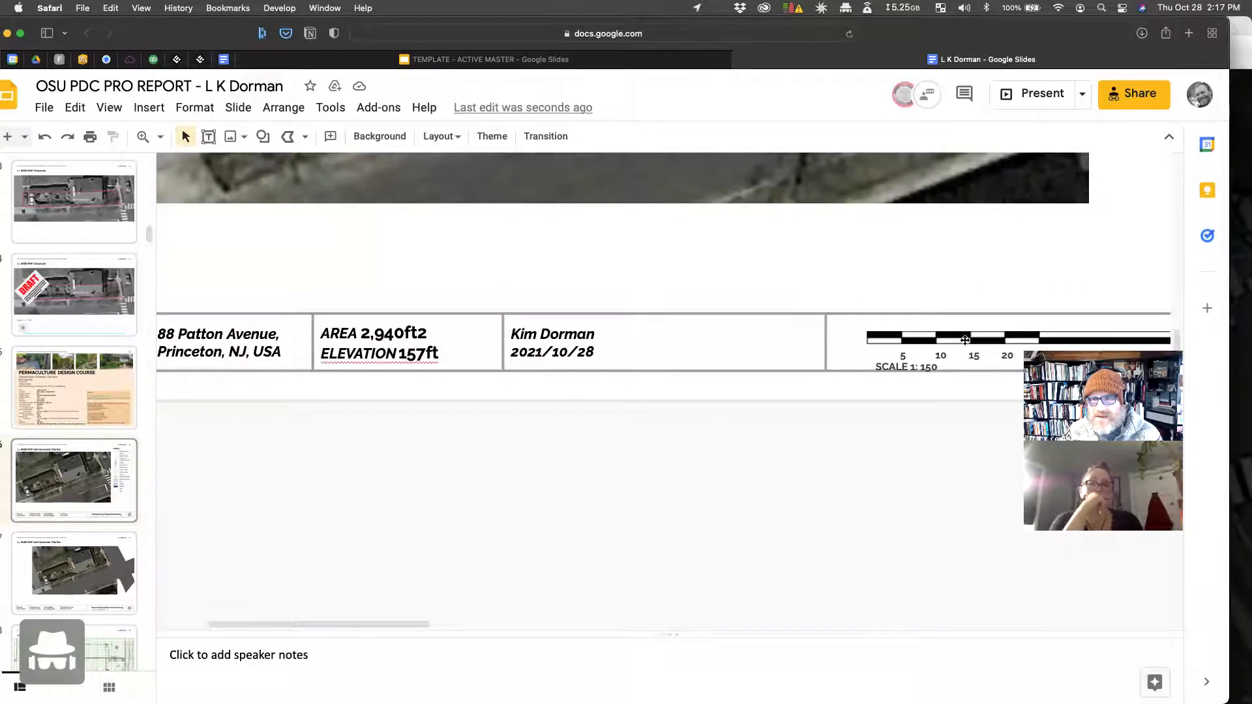
{"action": "scroll", "coordinate": [878, 339], "scroll_direction": "up", "scroll_amount": 5}
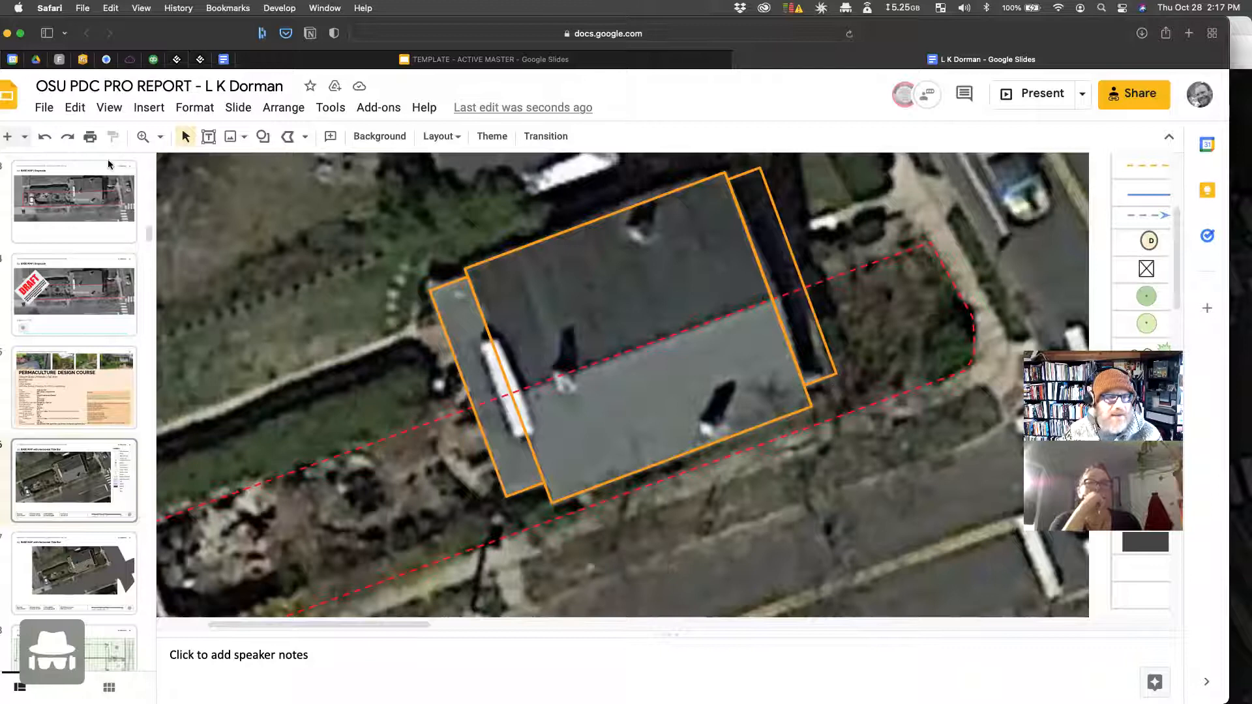
{"action": "left_click", "coordinate": [160, 137]}
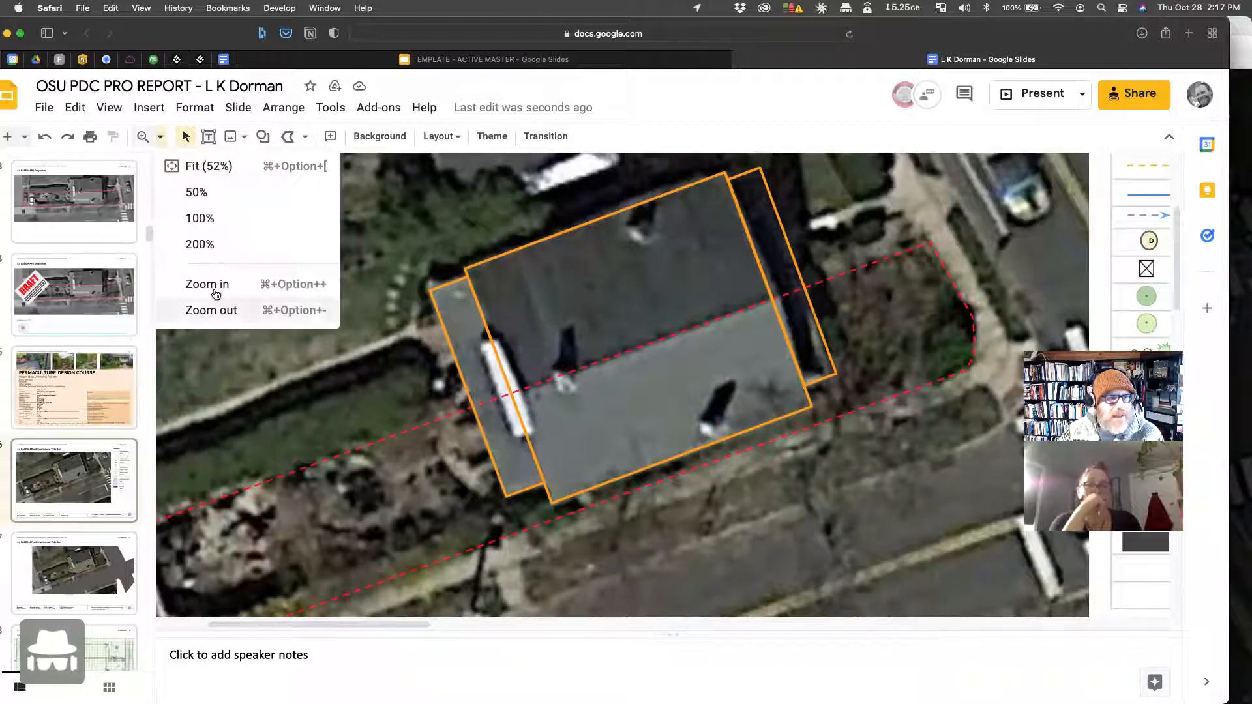
Step: Fit the whole base map slide in the window and bring up the shapes list
{"action": "left_click", "coordinate": [212, 167]}
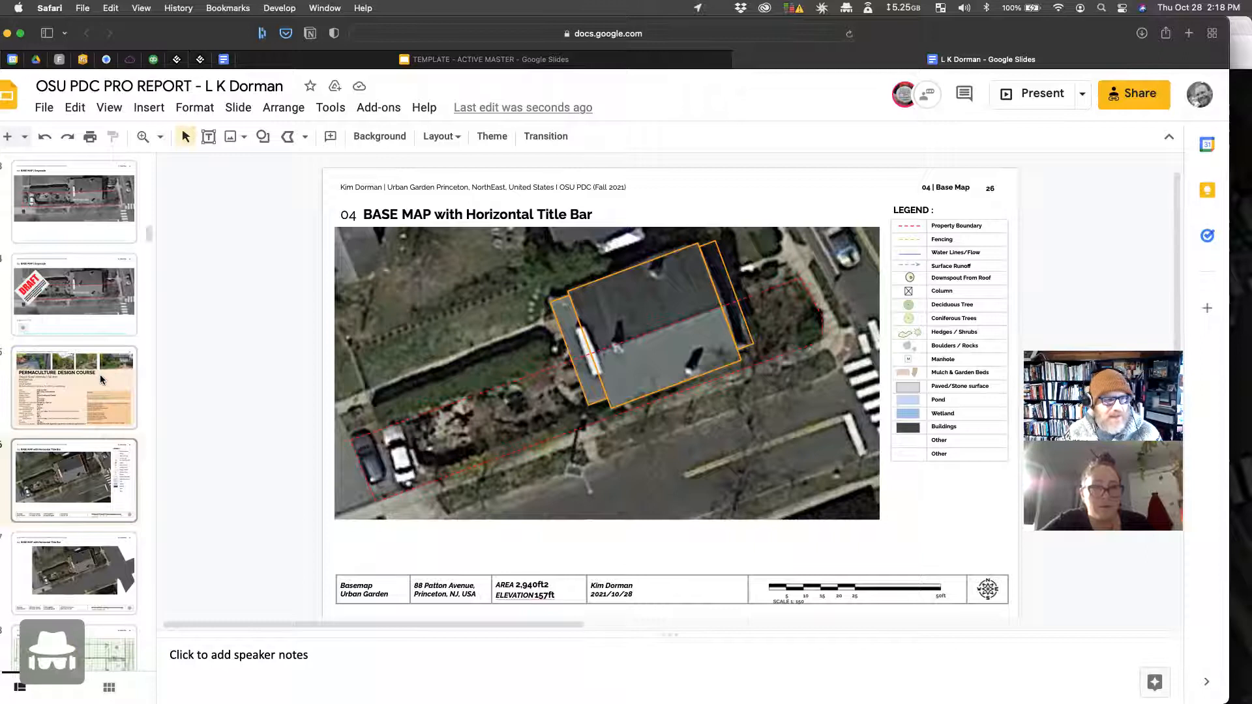
{"action": "scroll", "coordinate": [100, 374], "scroll_direction": "down", "scroll_amount": 2}
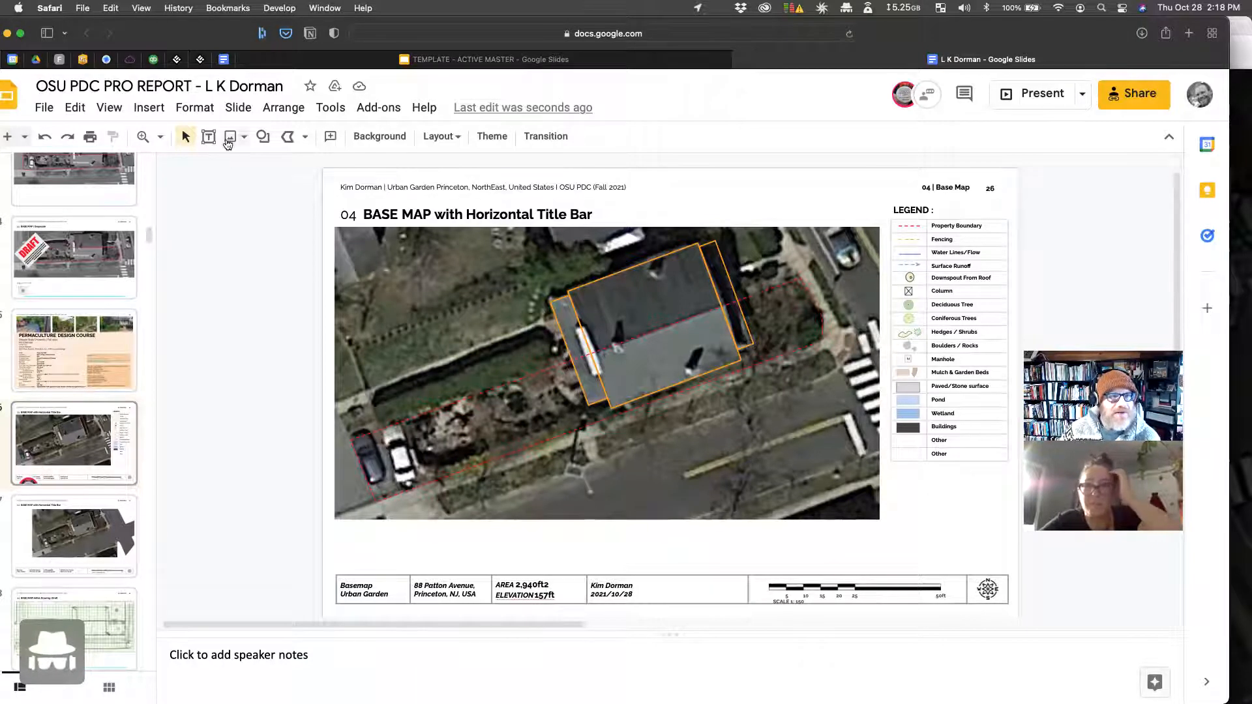
{"action": "left_click", "coordinate": [263, 137]}
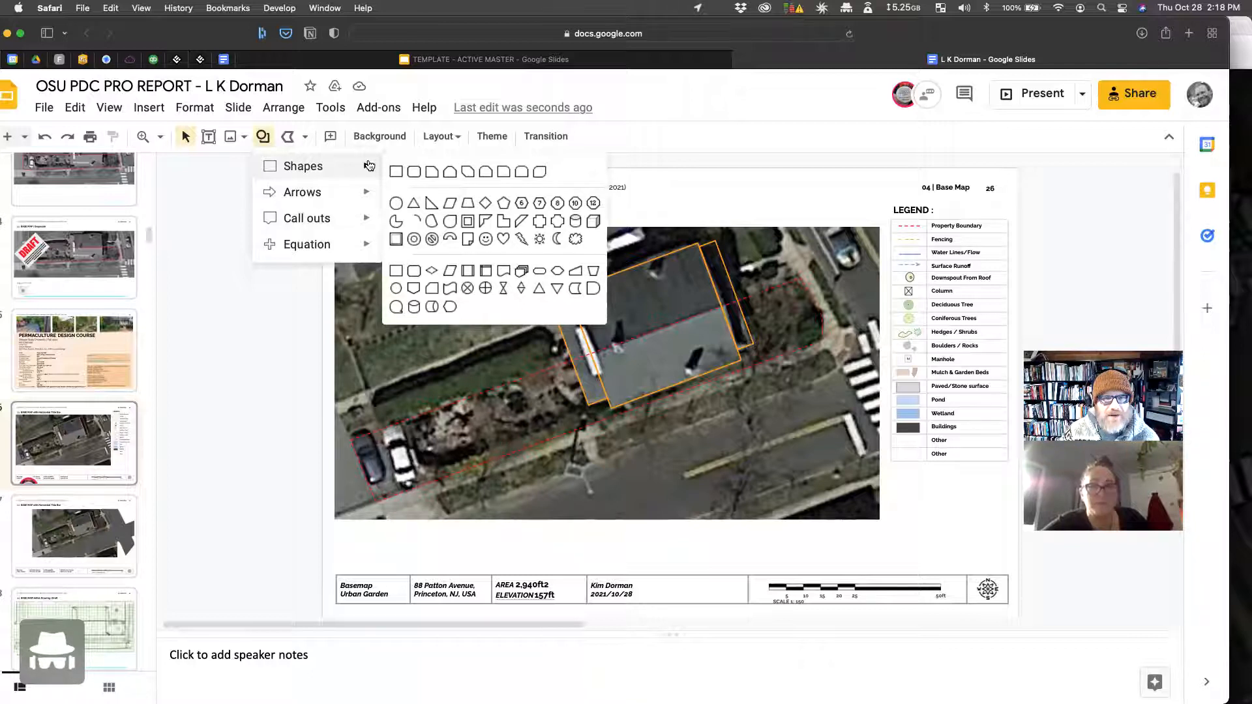
Step: Select the Door and Swing Direction symbol on the template's Addition Legend Symbols slide, then return to the base-map presentation
{"action": "left_click", "coordinate": [492, 60]}
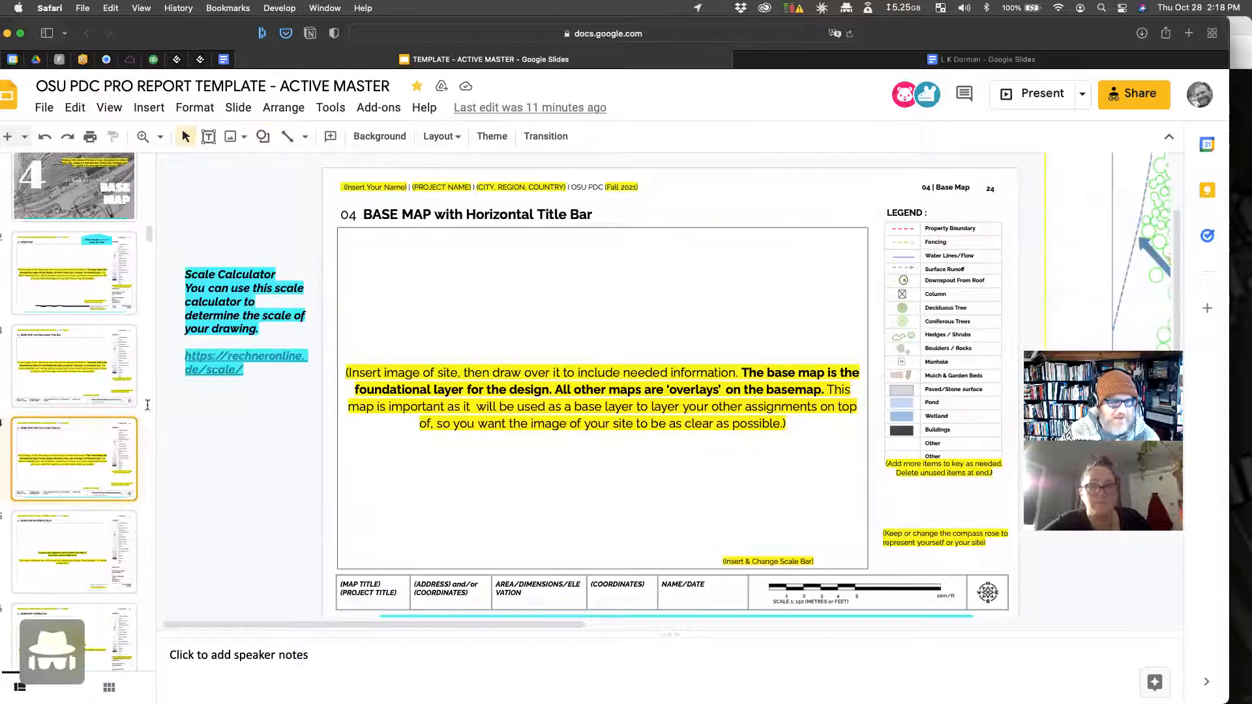
{"action": "scroll", "coordinate": [80, 448], "scroll_direction": "down", "scroll_amount": 3}
{"action": "scroll", "coordinate": [83, 462], "scroll_direction": "down", "scroll_amount": 1}
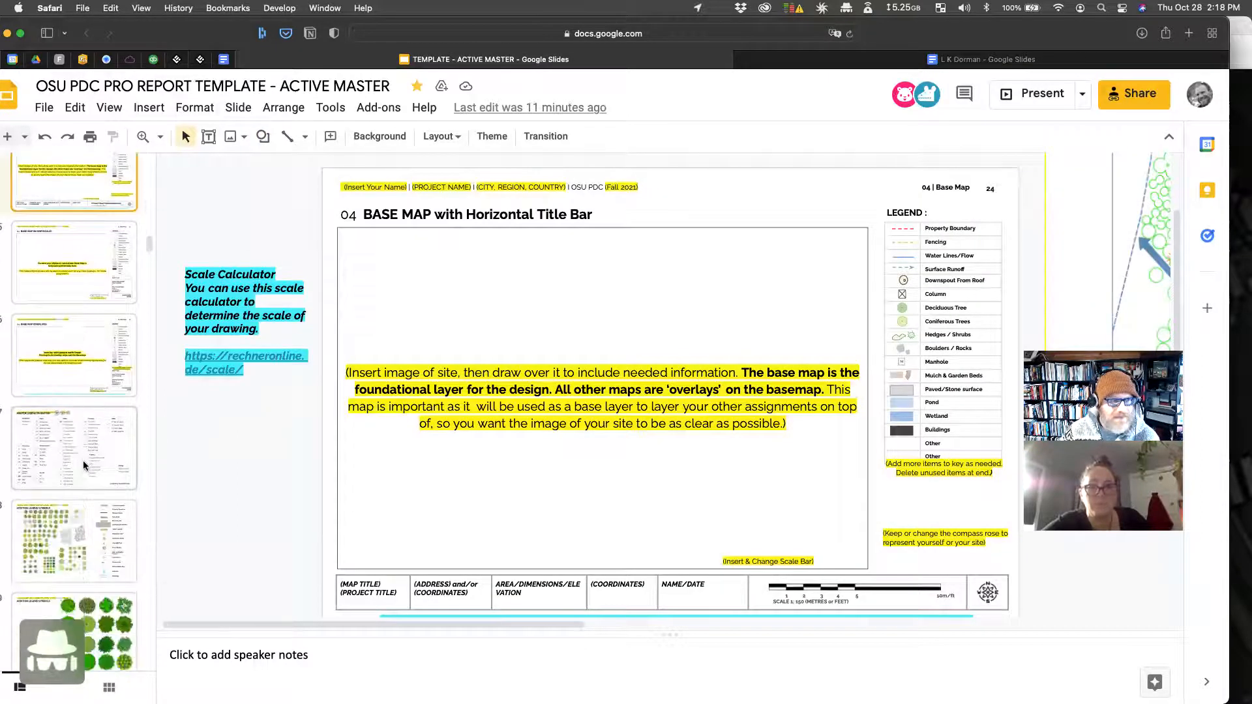
{"action": "left_click", "coordinate": [84, 461]}
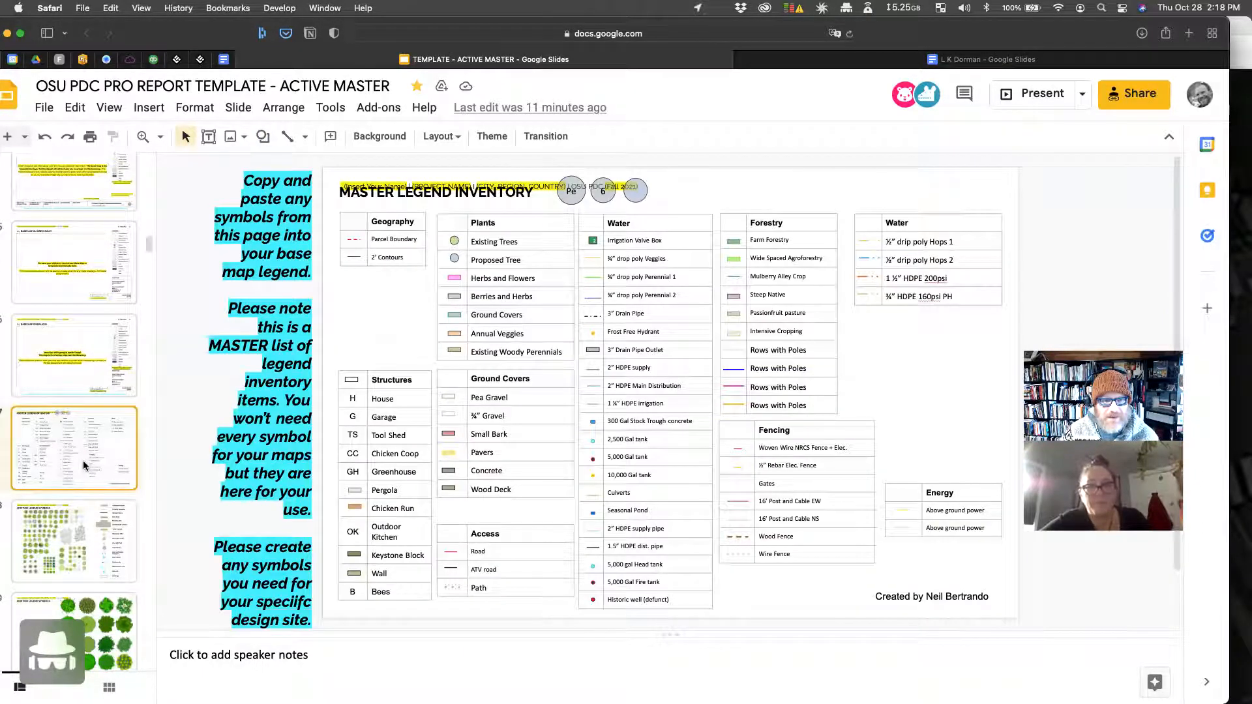
{"action": "scroll", "coordinate": [83, 462], "scroll_direction": "down", "scroll_amount": 1}
{"action": "scroll", "coordinate": [83, 462], "scroll_direction": "down", "scroll_amount": 1}
{"action": "left_click", "coordinate": [100, 526]}
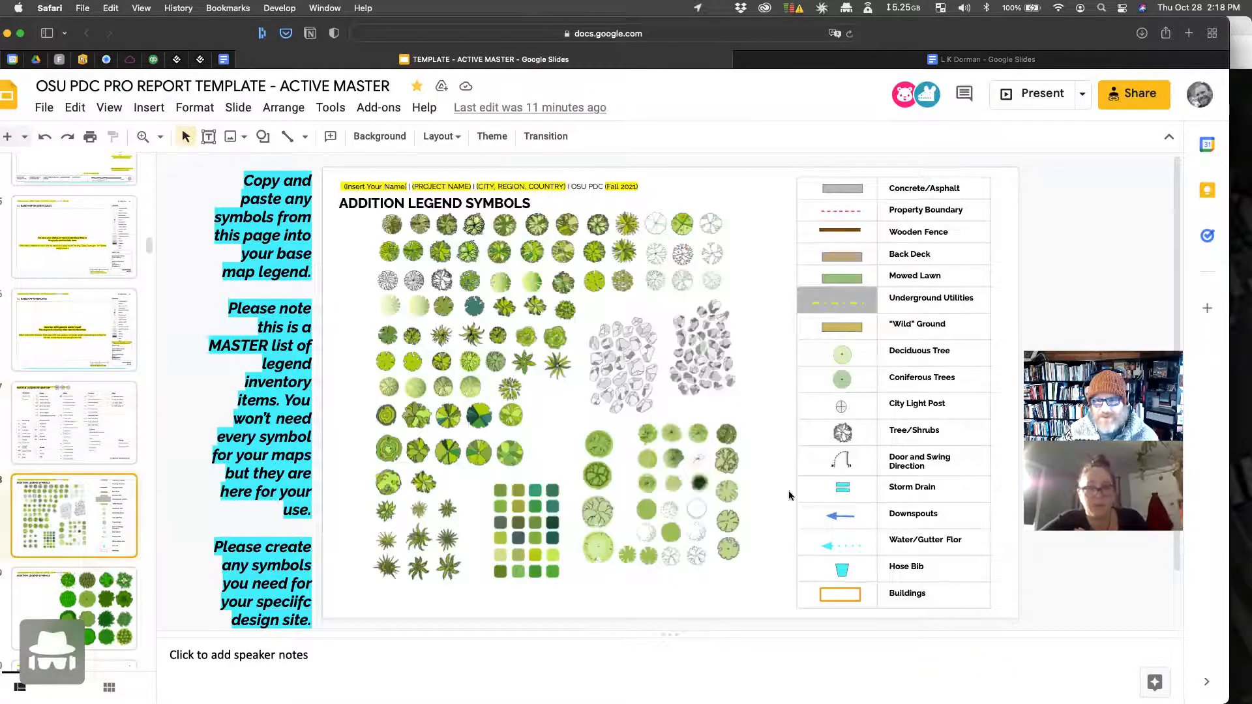
{"action": "left_click", "coordinate": [848, 460]}
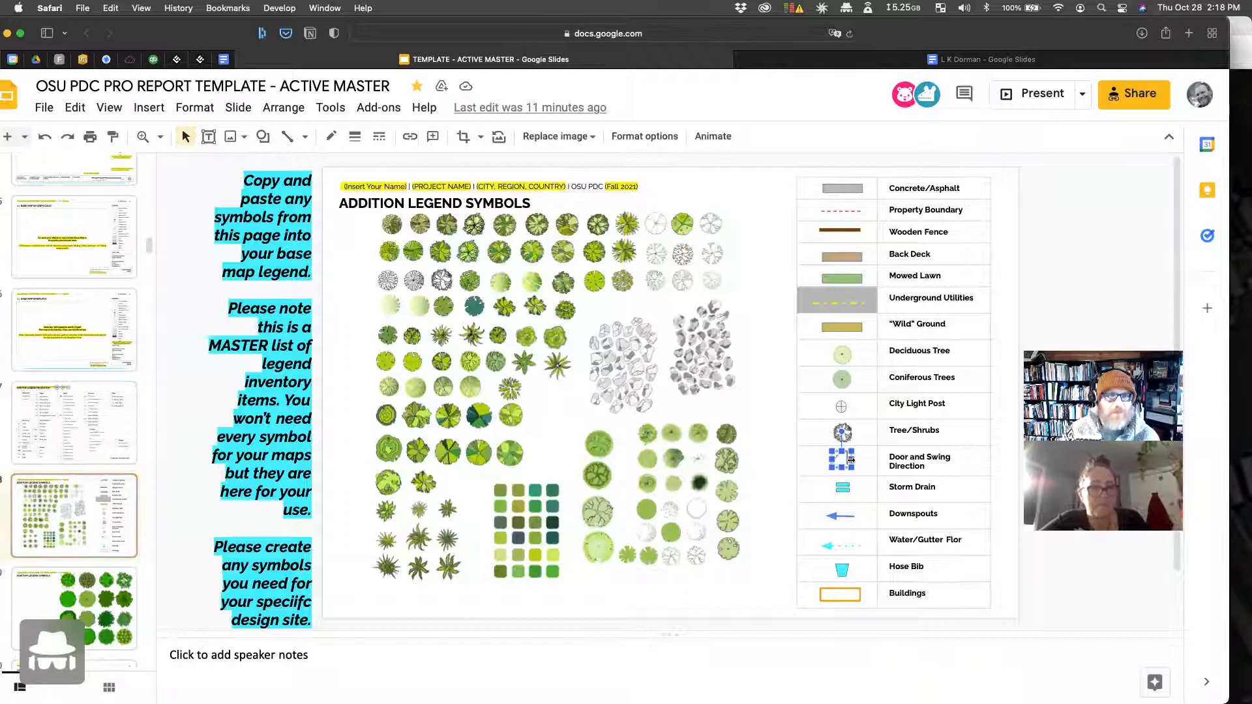
{"action": "left_click", "coordinate": [987, 62]}
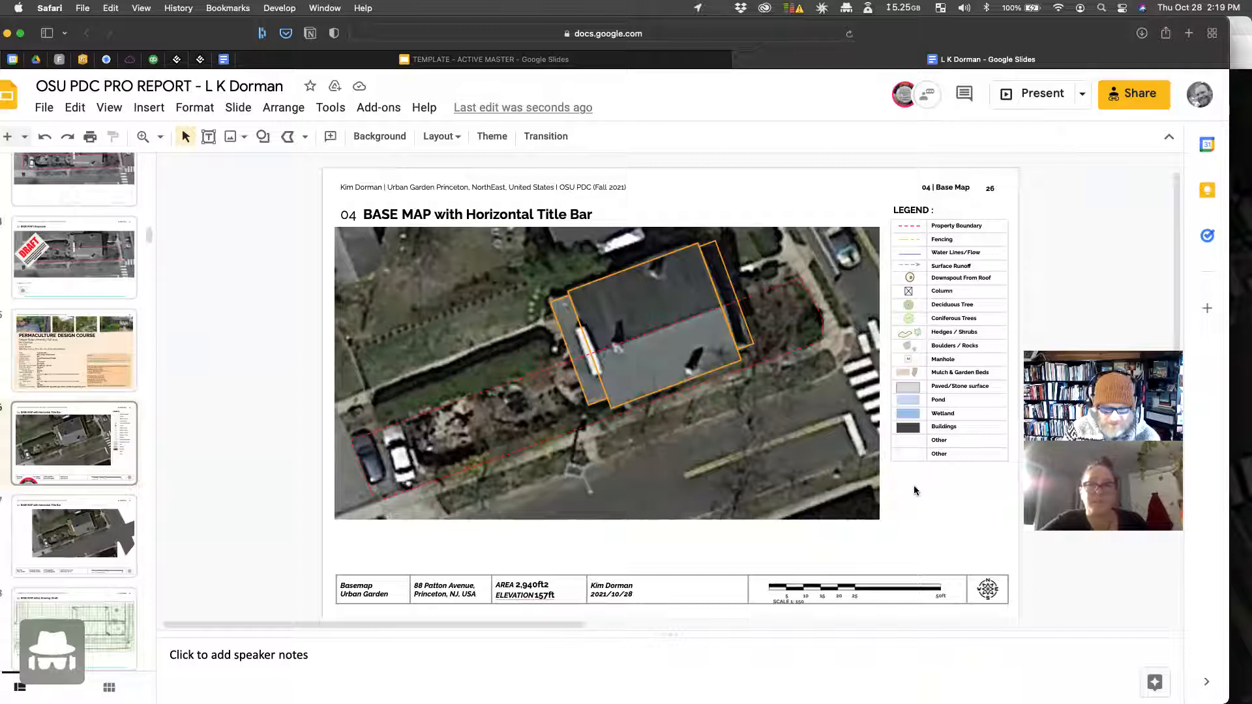
Step: Paste the door symbol onto the aerial map and adjust its stacking order
{"action": "key", "text": "super+v"}
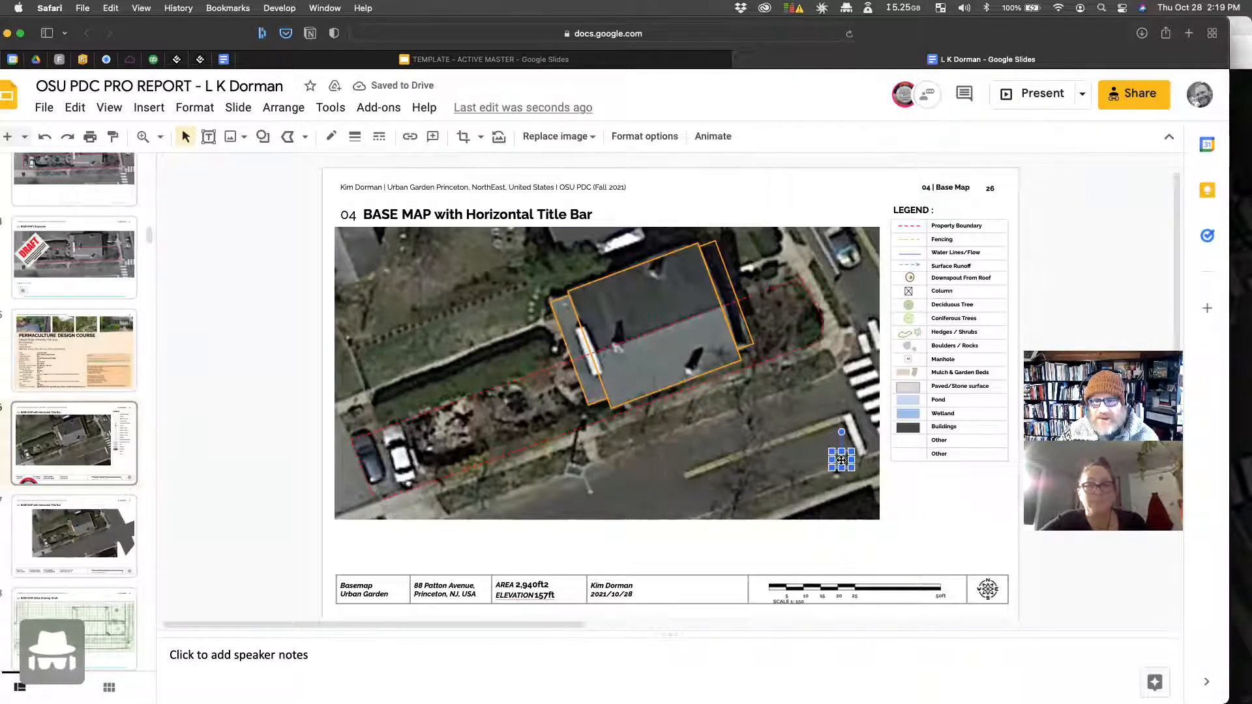
{"action": "right_click", "coordinate": [841, 460]}
{"action": "mouse_move", "coordinate": [896, 353]}
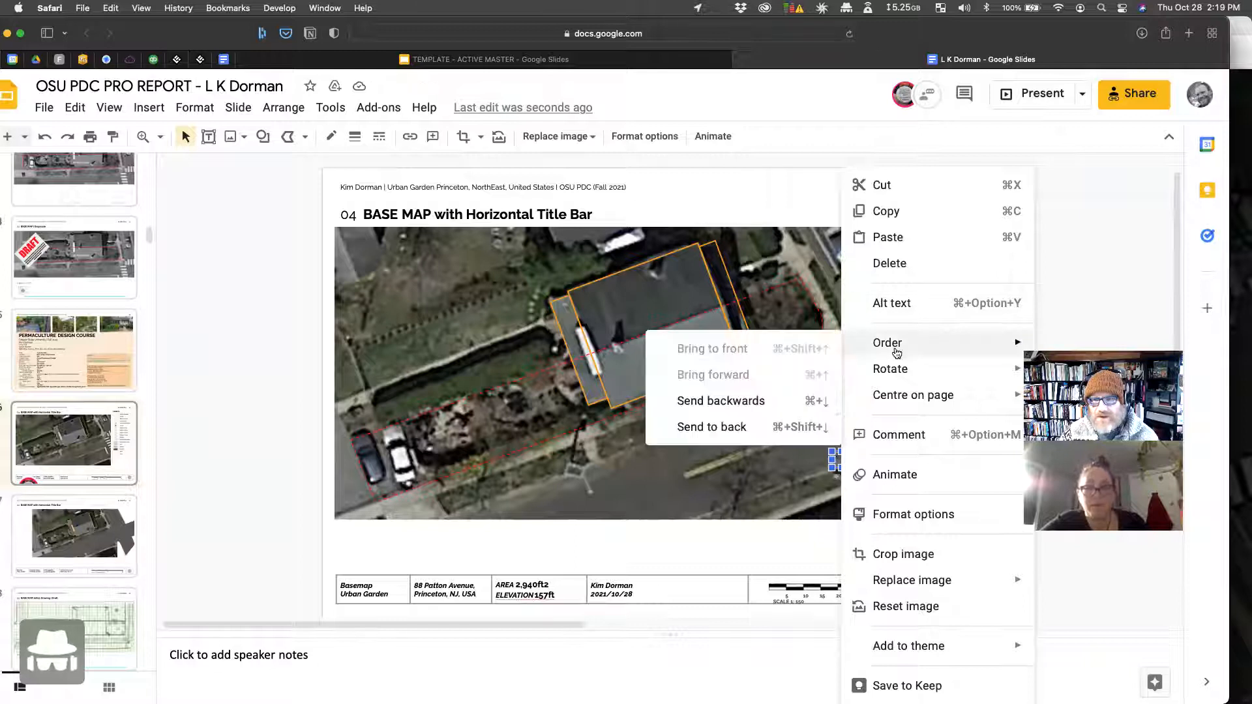
{"action": "left_click", "coordinate": [717, 427]}
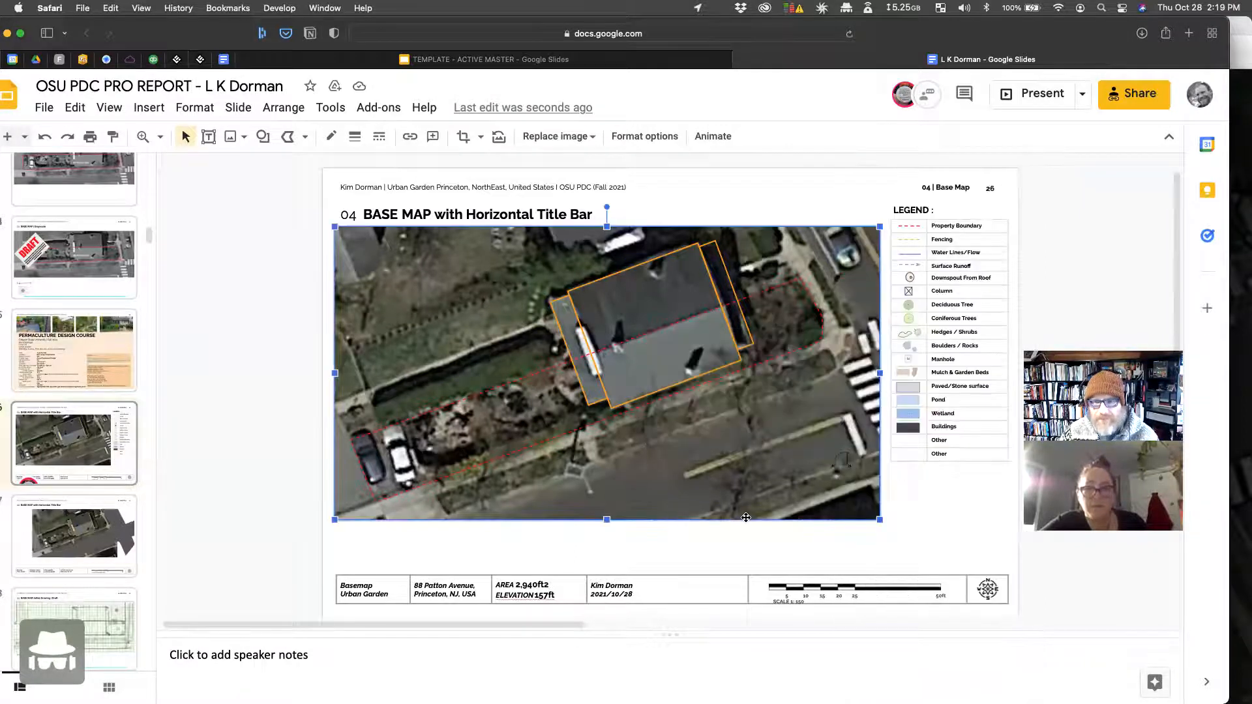
{"action": "left_click", "coordinate": [841, 460]}
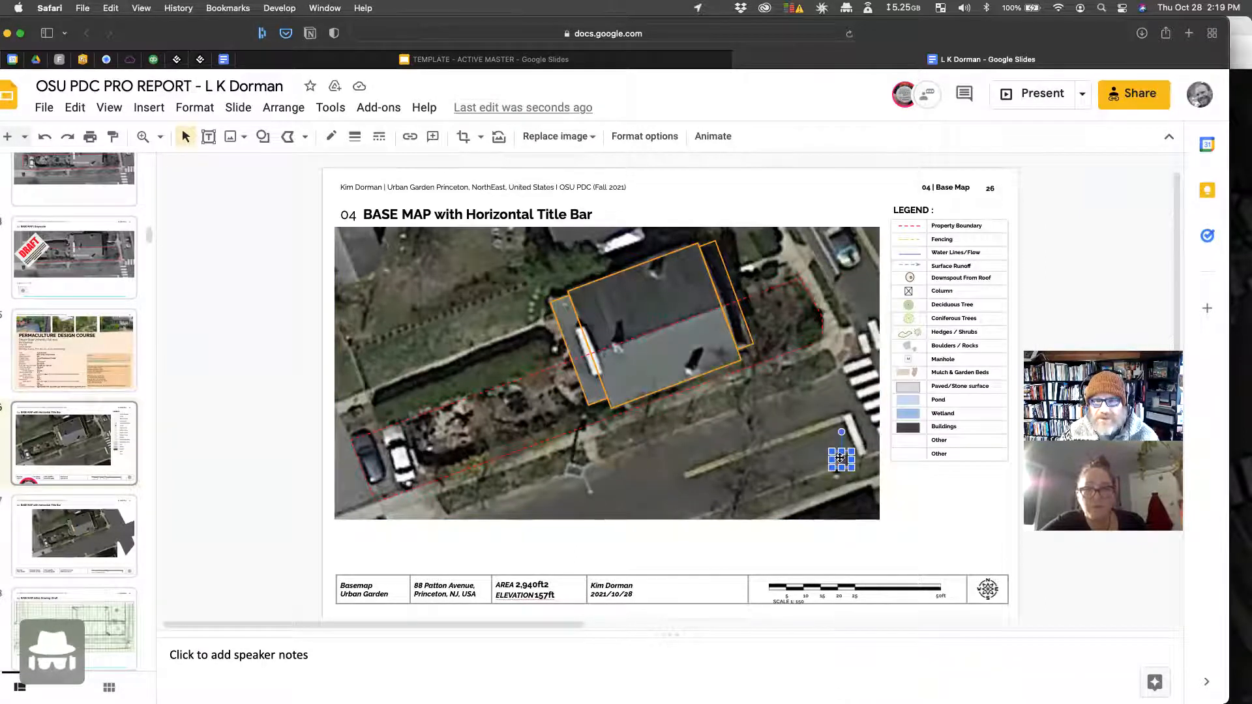
Step: Rotate the door symbol to the house's angle and place it on the house's right edge
{"action": "left_click_drag", "start_coordinate": [842, 432], "coordinate": [764, 506]}
{"action": "left_click_drag", "start_coordinate": [840, 458], "coordinate": [721, 334]}
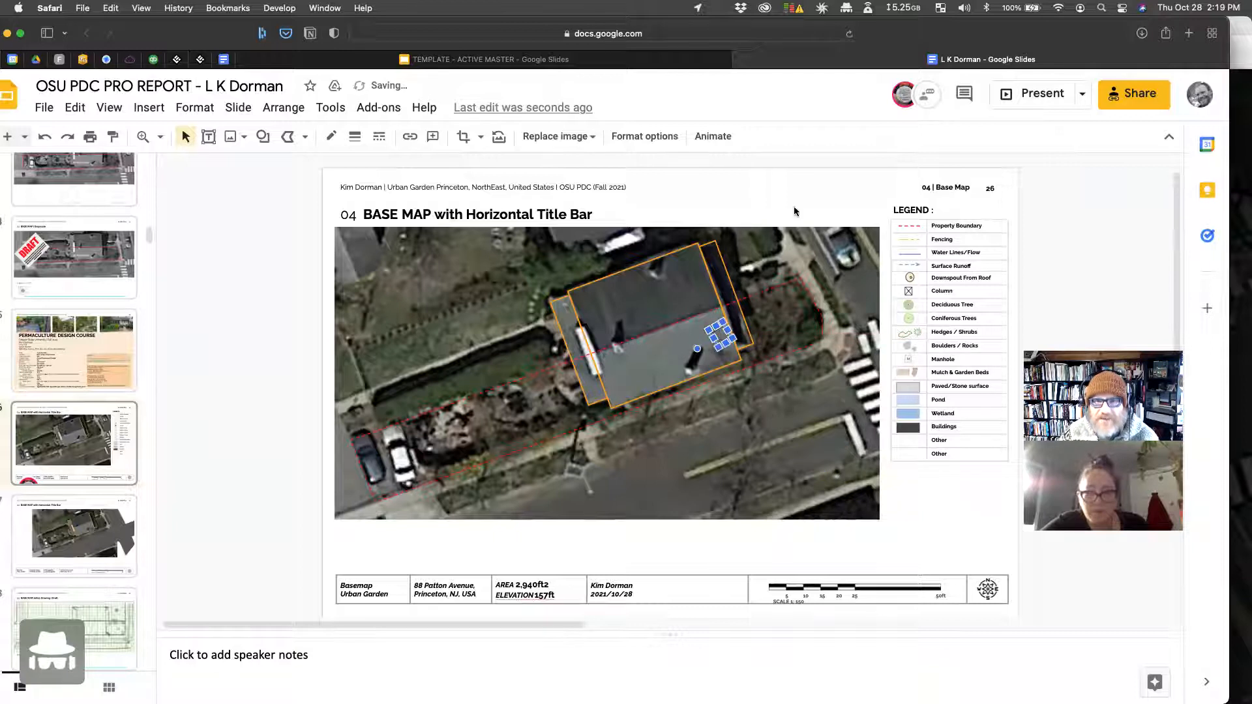
{"action": "left_click", "coordinate": [777, 176]}
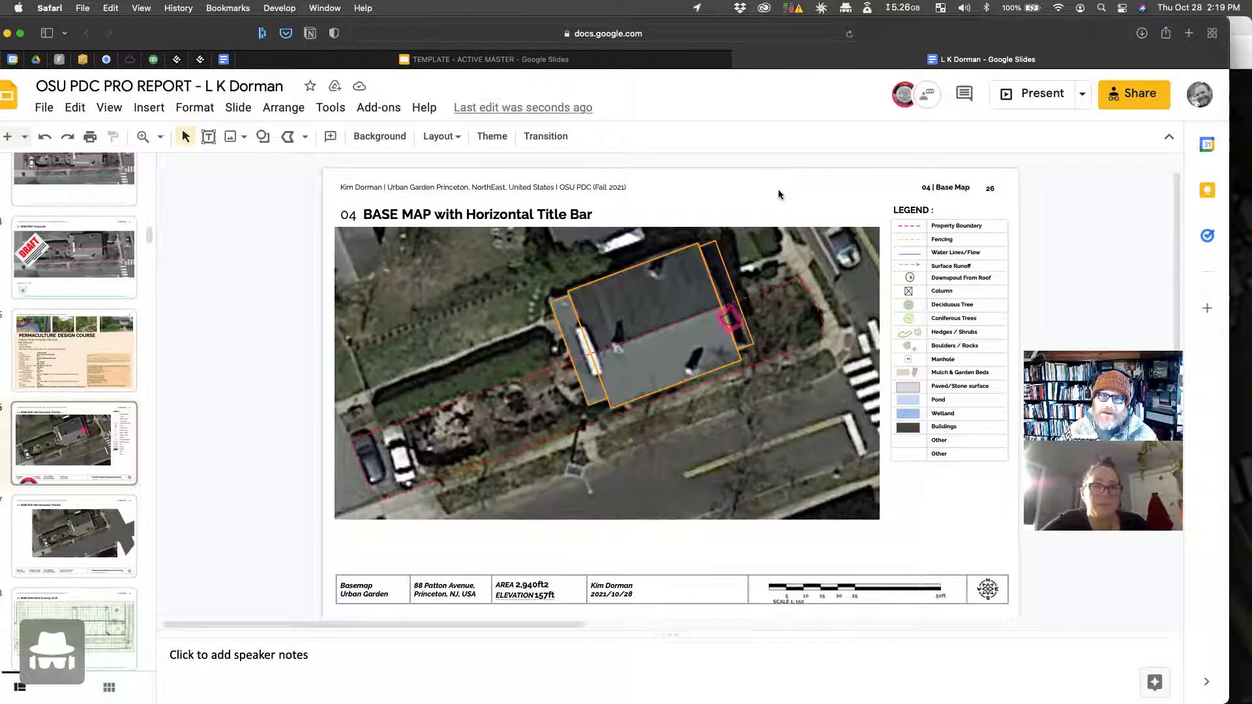
{"action": "left_click", "coordinate": [161, 139]}
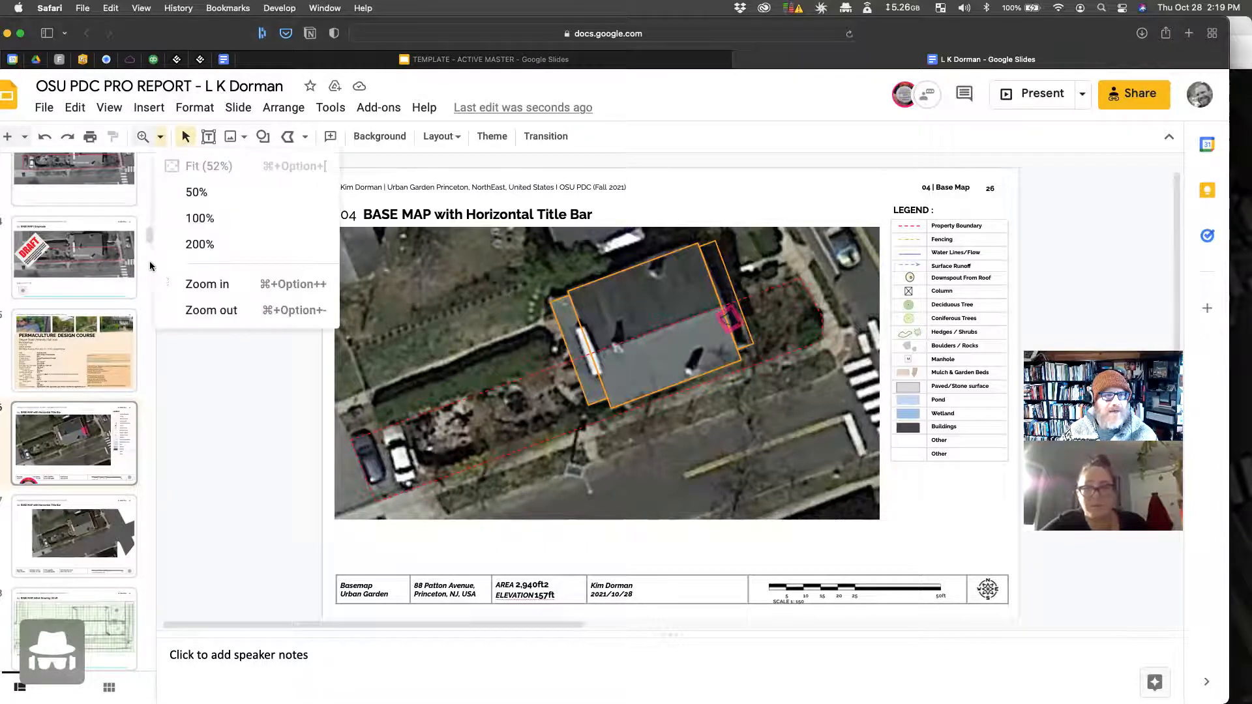
Step: Zoom in twice and scroll to the door symbol where the house meets the dashed boundary
{"action": "left_click", "coordinate": [212, 284]}
{"action": "scroll", "coordinate": [759, 408], "scroll_direction": "up", "scroll_amount": 2}
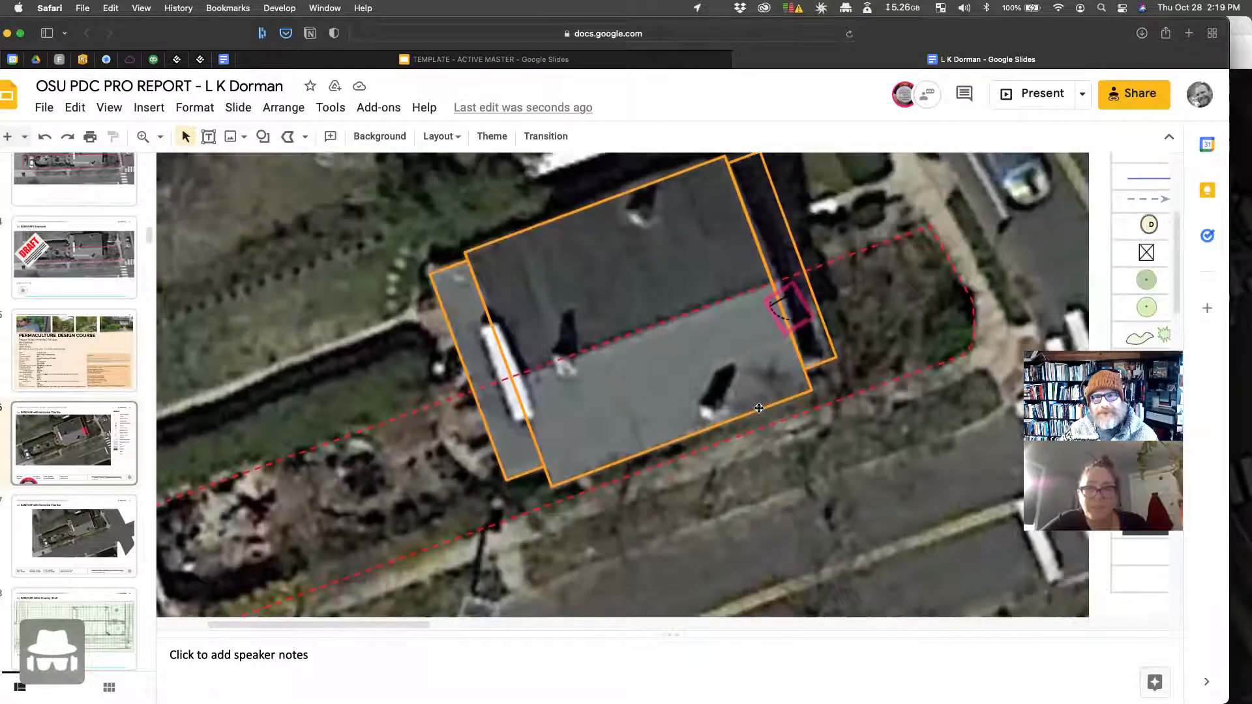
{"action": "scroll", "coordinate": [760, 409], "scroll_direction": "up", "scroll_amount": 2}
{"action": "scroll", "coordinate": [760, 410], "scroll_direction": "up", "scroll_amount": 1}
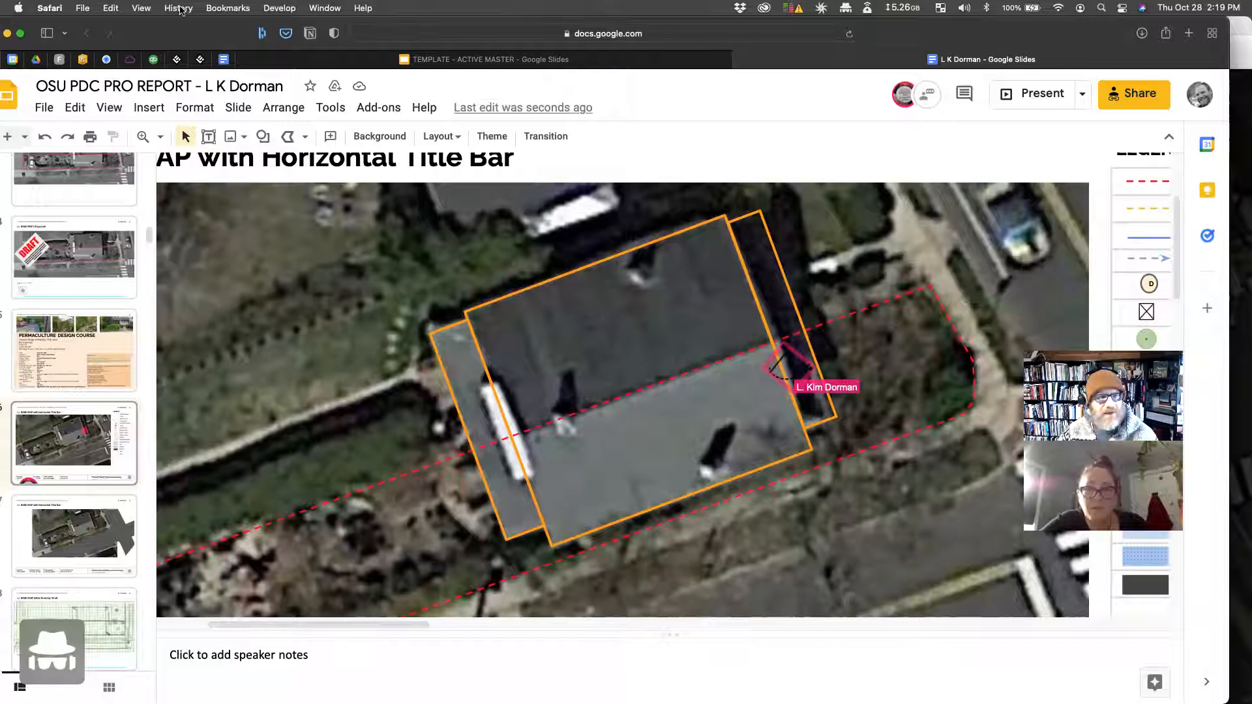
{"action": "left_click", "coordinate": [159, 137]}
{"action": "left_click", "coordinate": [291, 282]}
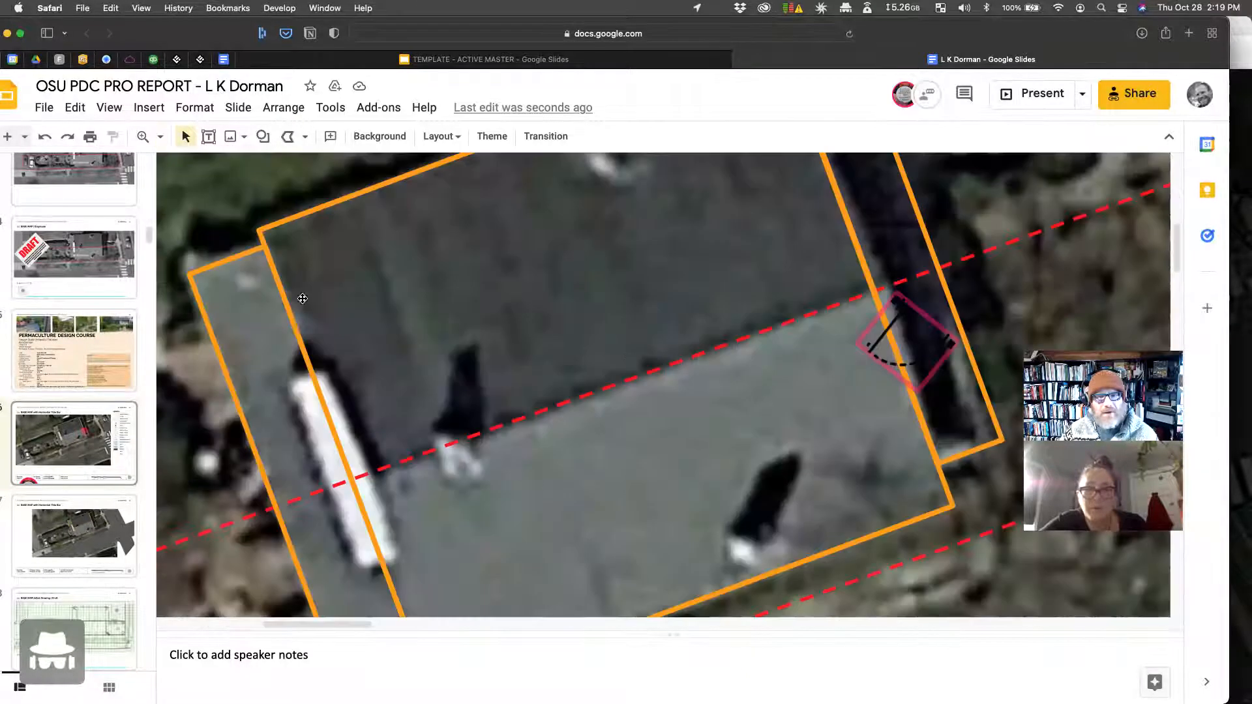
{"action": "scroll", "coordinate": [660, 307], "scroll_direction": "right", "scroll_amount": 5}
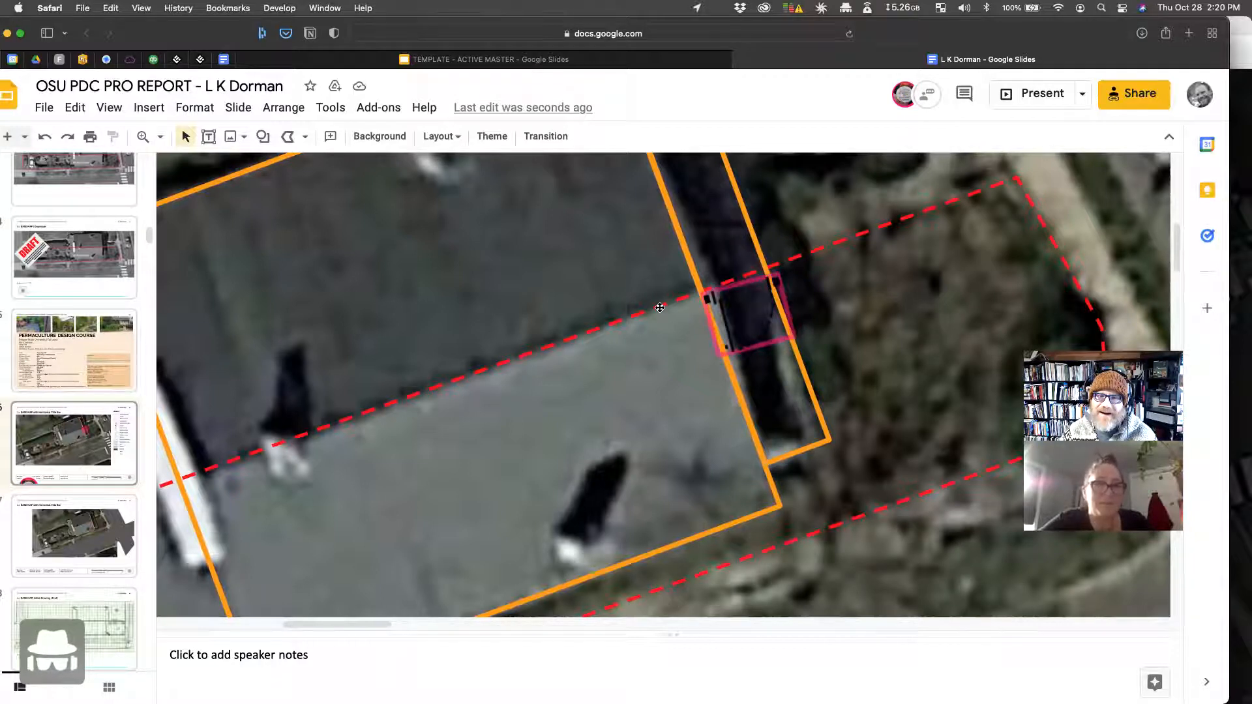
Step: Rotate the door symbol to line up with the house wall and slide it along the boundary
{"action": "left_click", "coordinate": [751, 321]}
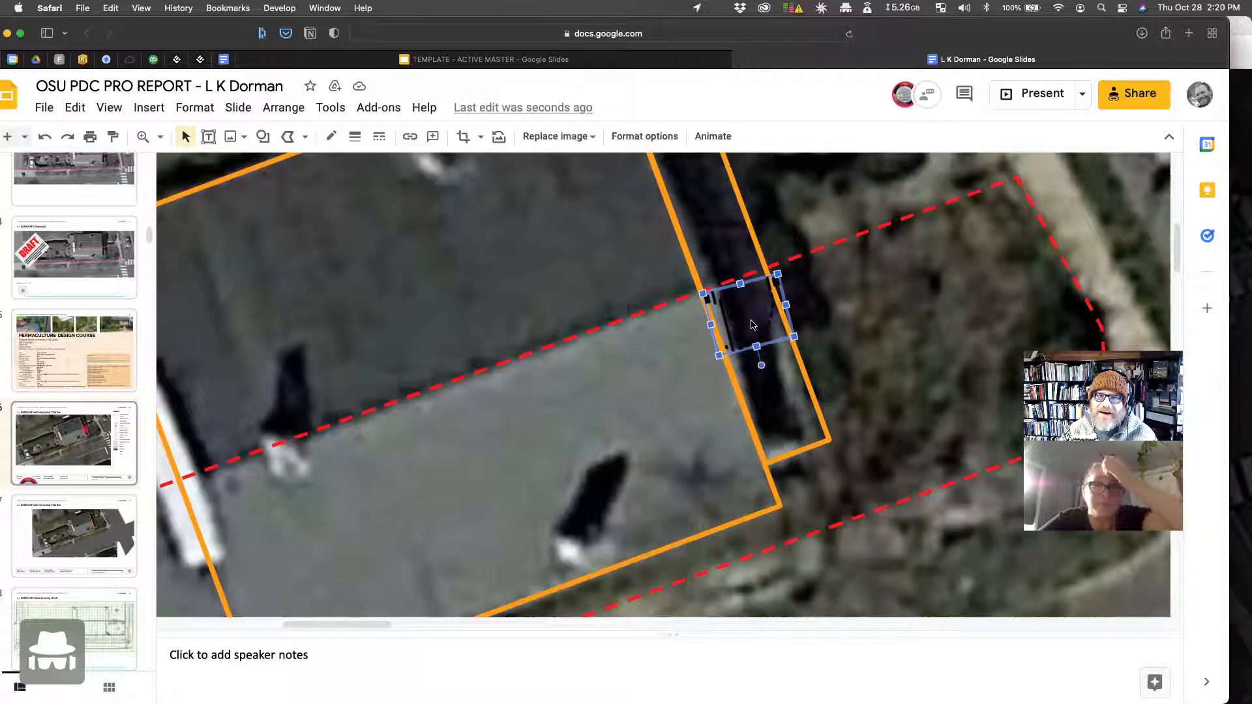
{"action": "left_click_drag", "start_coordinate": [761, 364], "coordinate": [676, 341]}
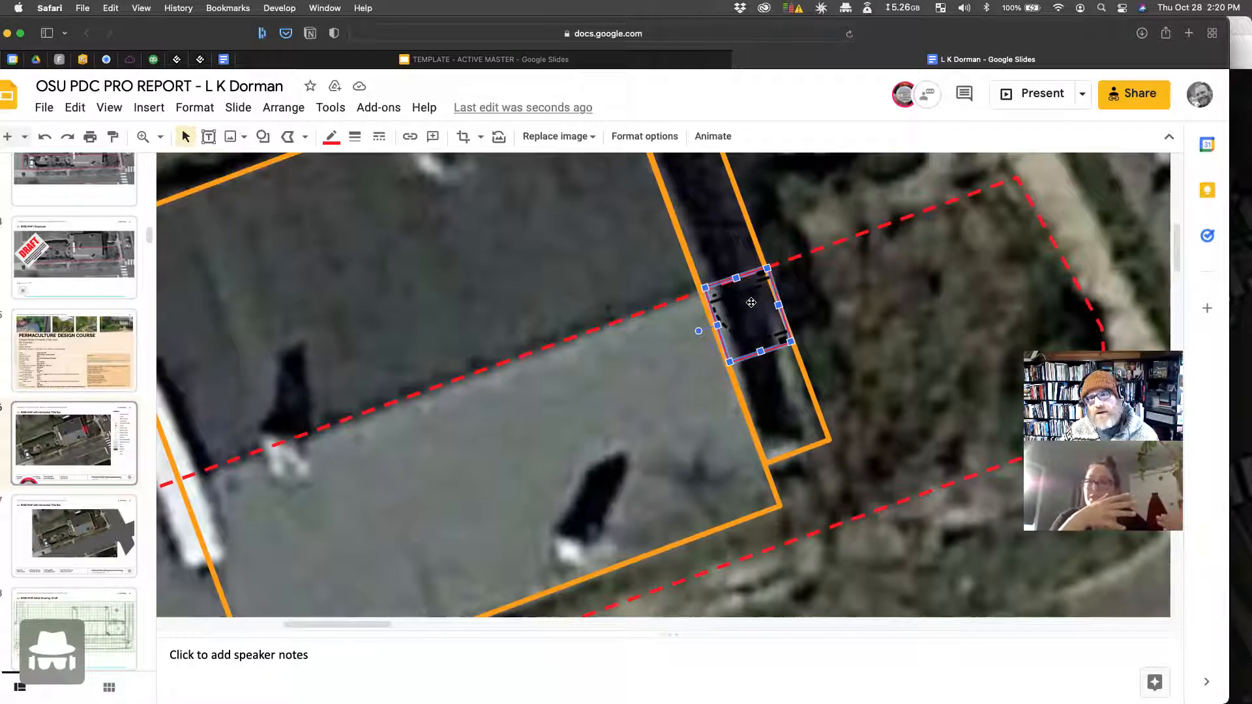
{"action": "left_click_drag", "start_coordinate": [762, 296], "coordinate": [698, 328]}
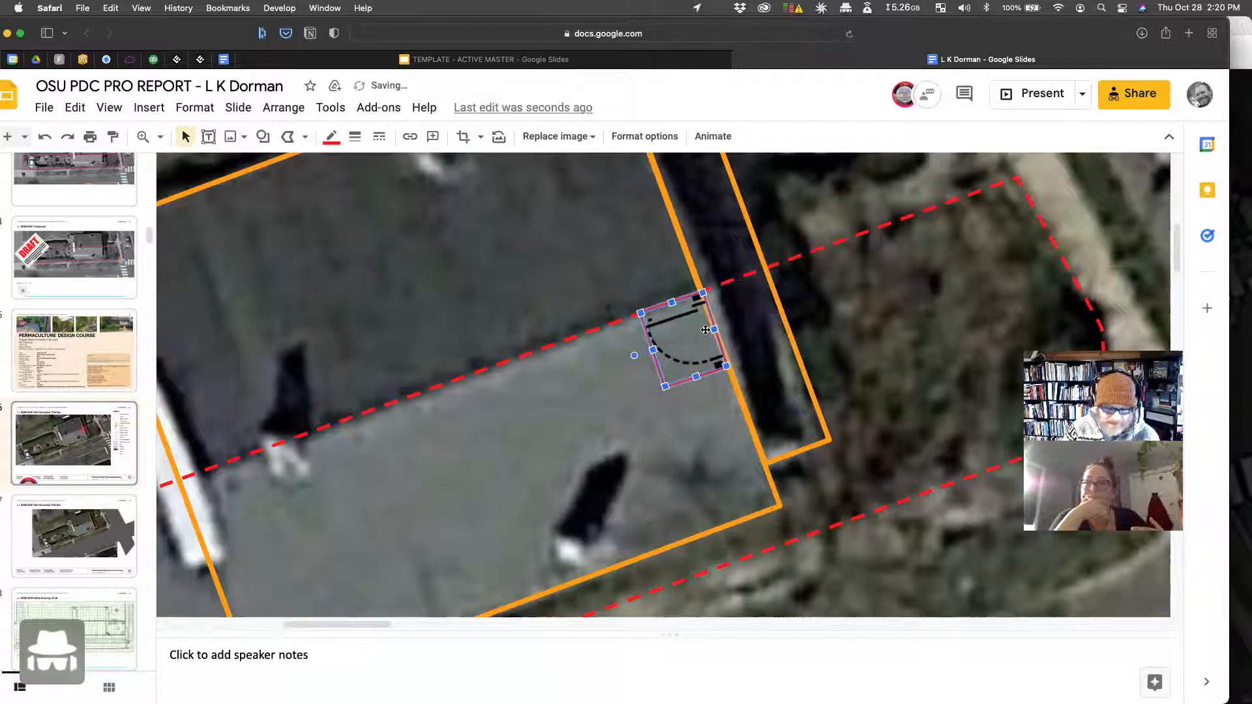
Step: Duplicate the door symbol and check the mask shape list without changing it
{"action": "key", "text": "ctrl+d"}
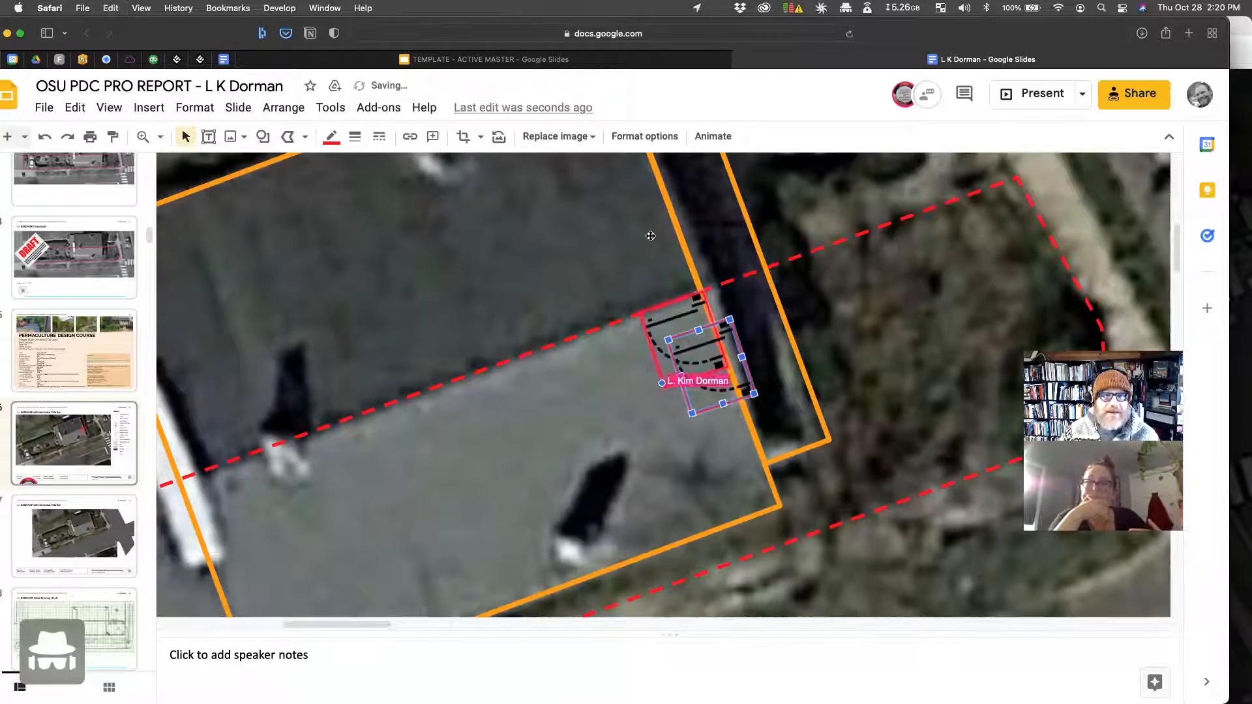
{"action": "left_click", "coordinate": [482, 137]}
{"action": "left_click", "coordinate": [483, 138]}
{"action": "left_click", "coordinate": [498, 137]}
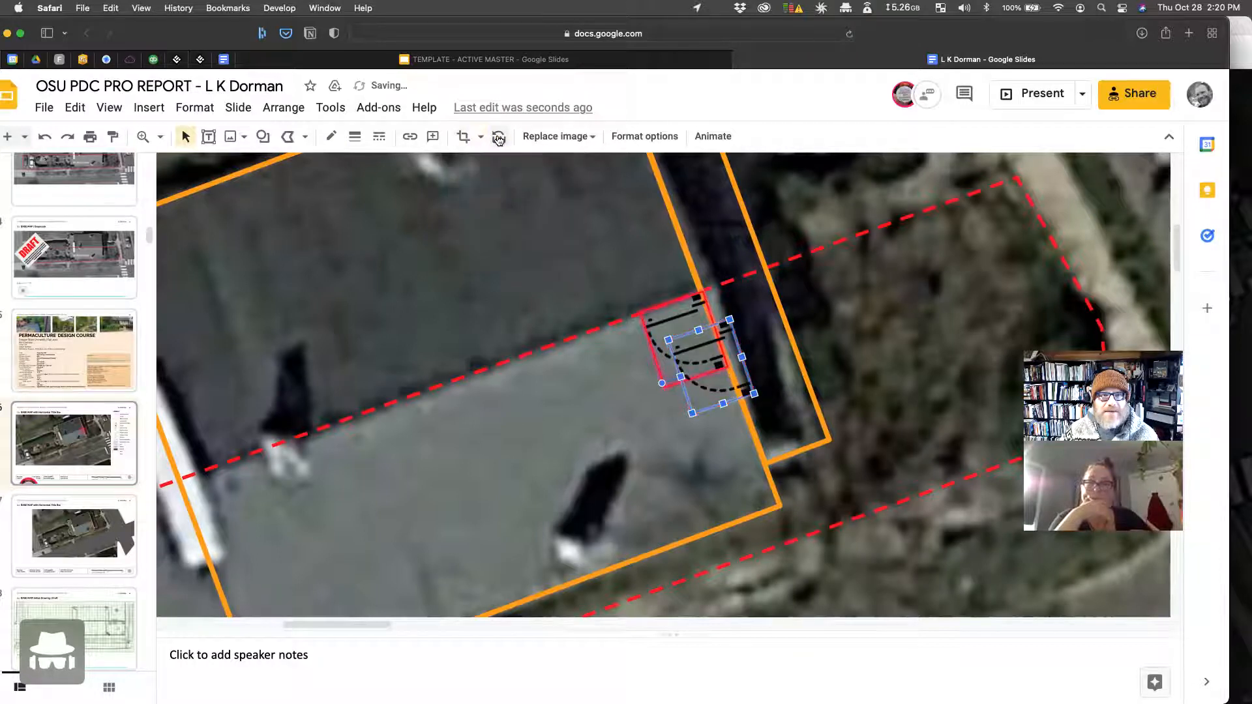
Step: Flip the copied door horizontally and set it just outside the right wall at 68.6°
{"action": "left_click", "coordinate": [647, 137]}
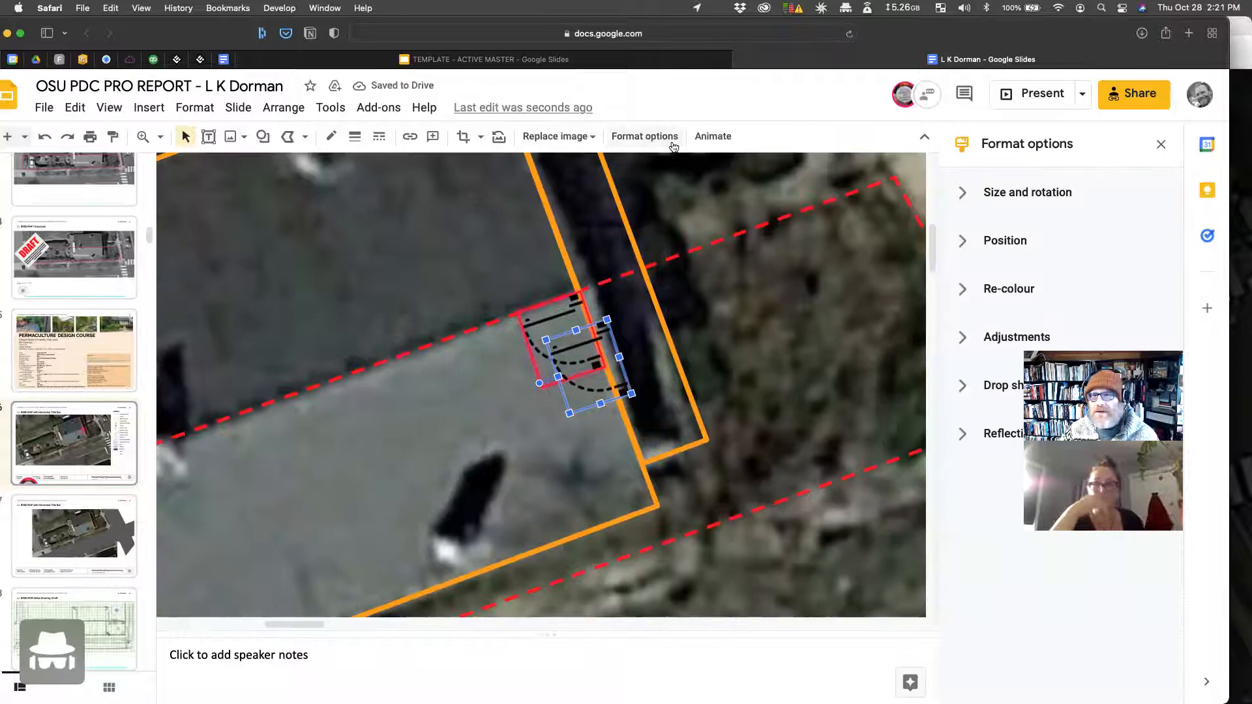
{"action": "left_click", "coordinate": [965, 200]}
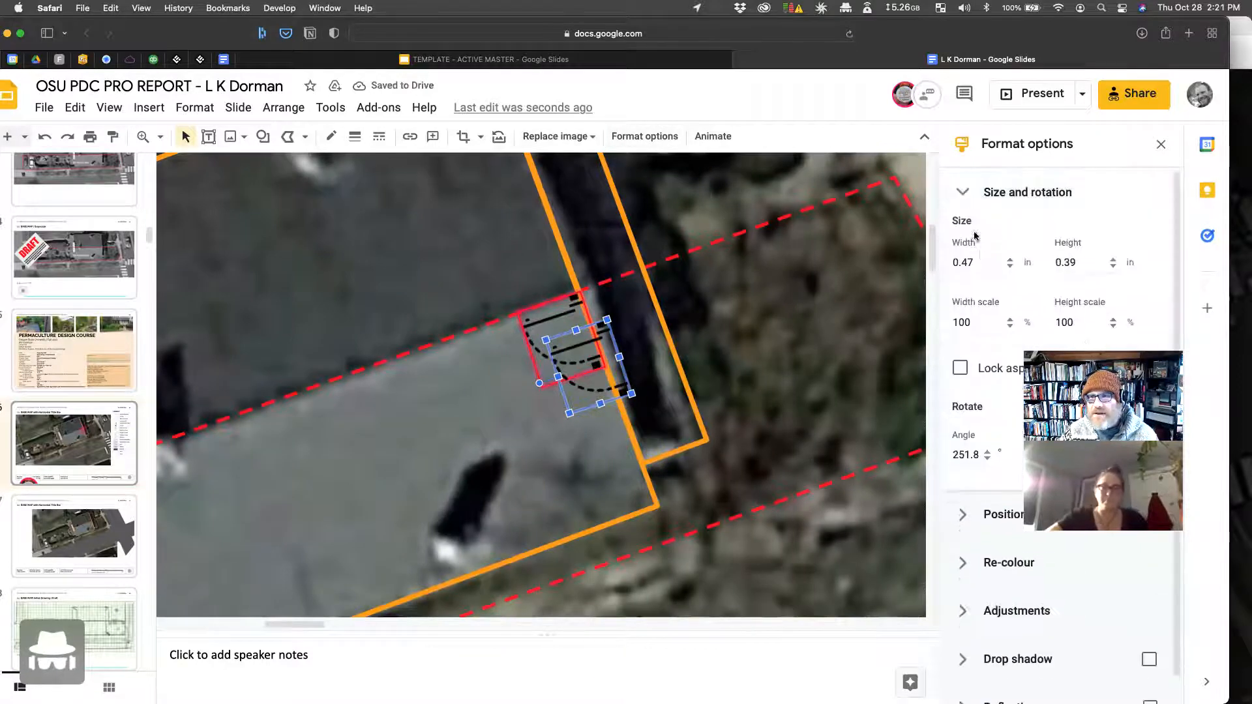
{"action": "left_click", "coordinate": [994, 526]}
{"action": "scroll", "coordinate": [1001, 391], "scroll_direction": "down", "scroll_amount": 3}
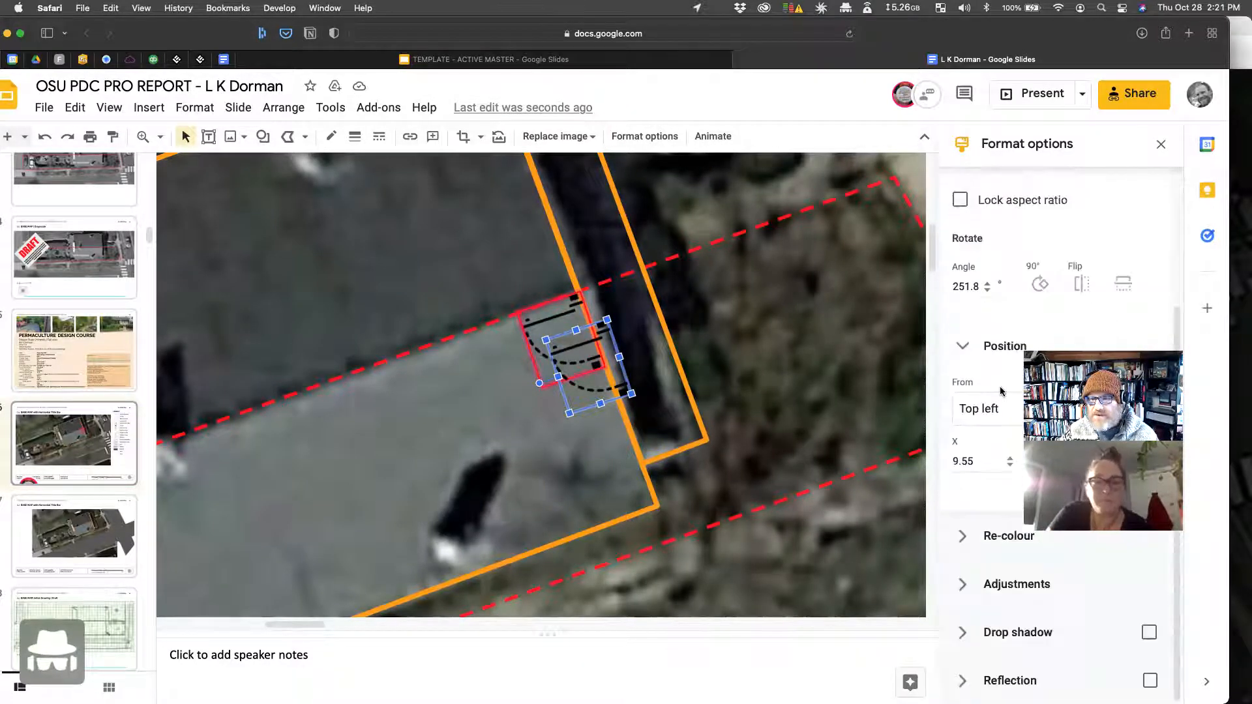
{"action": "left_click", "coordinate": [1085, 287]}
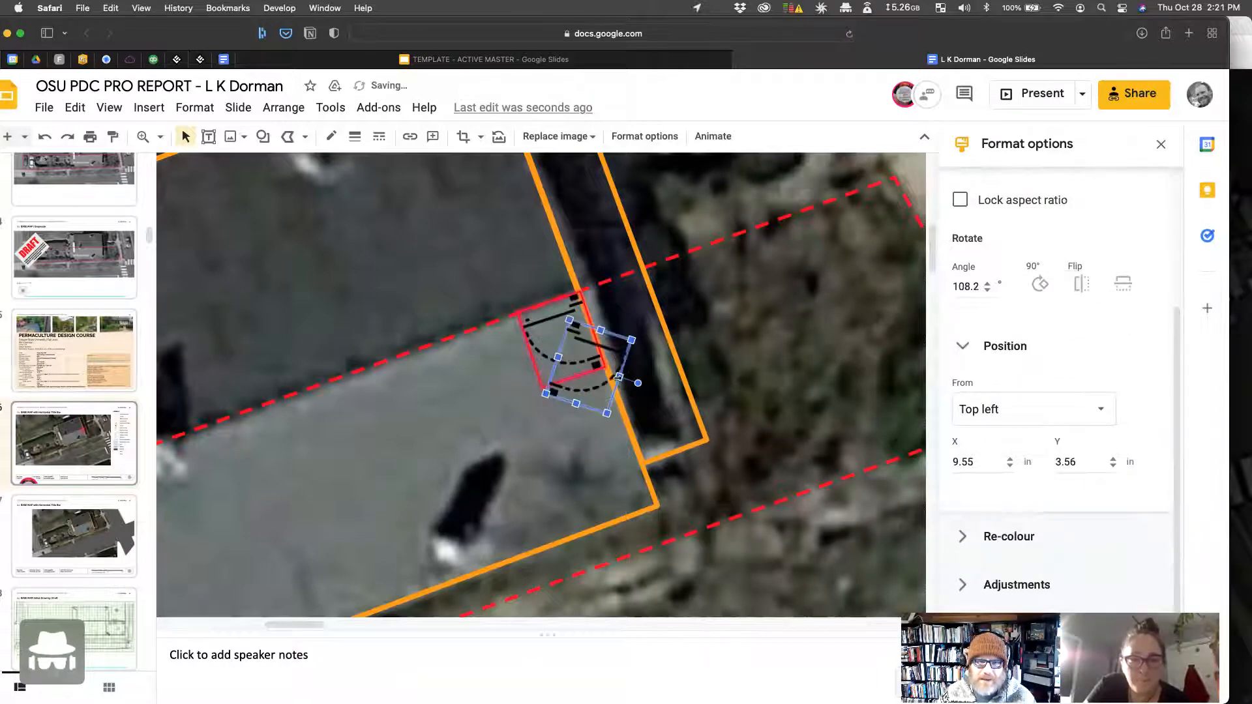
{"action": "left_click_drag", "start_coordinate": [613, 344], "coordinate": [749, 297]}
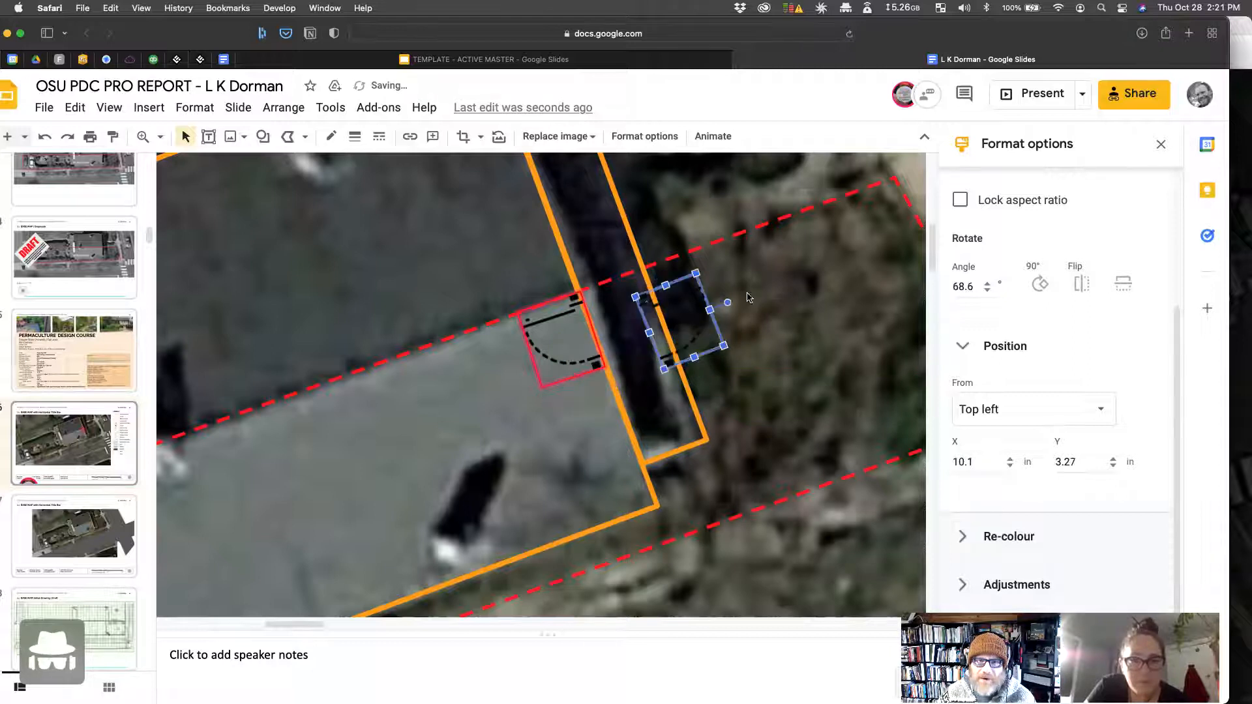
{"action": "left_click_drag", "start_coordinate": [675, 321], "coordinate": [684, 299]}
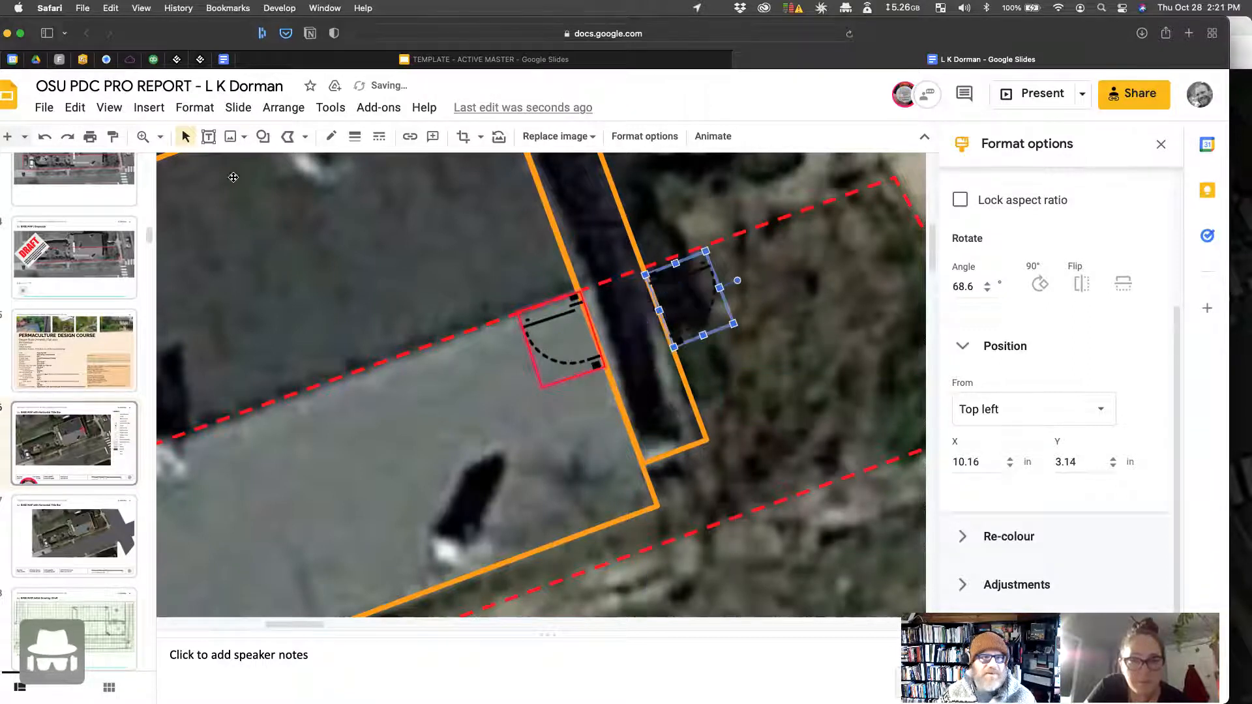
{"action": "left_click", "coordinate": [161, 141]}
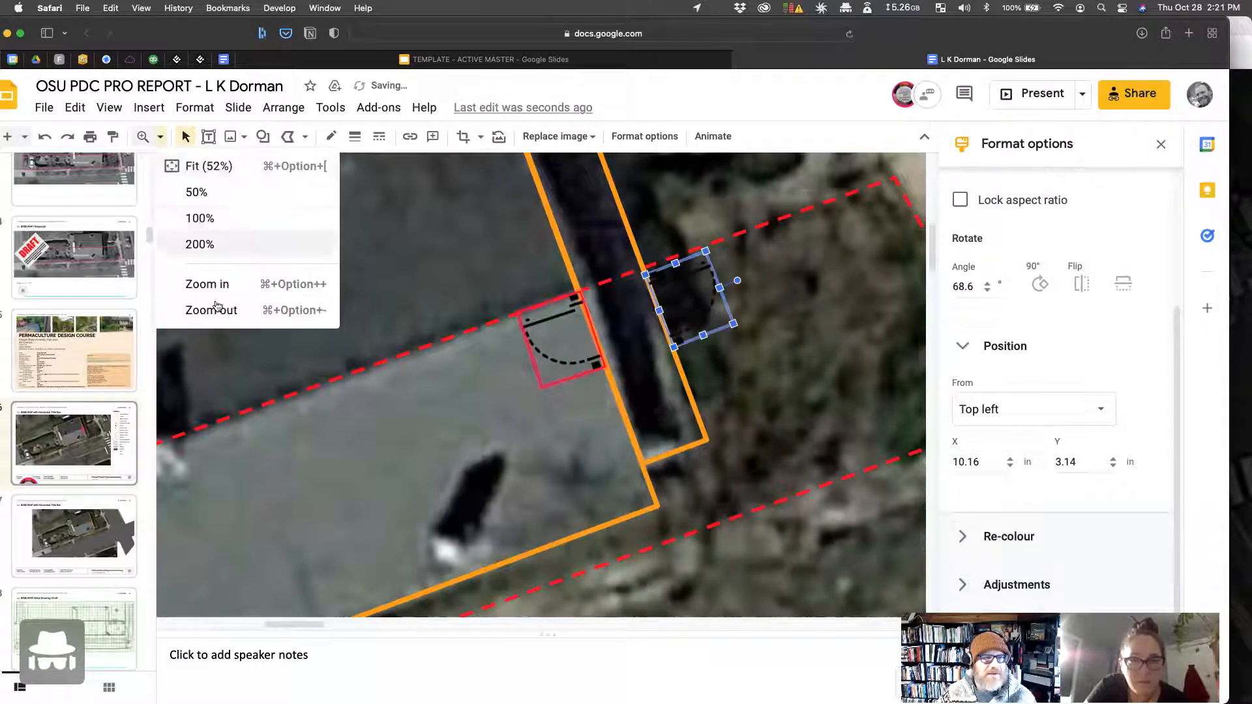
{"action": "left_click", "coordinate": [268, 196]}
{"action": "left_click", "coordinate": [388, 305]}
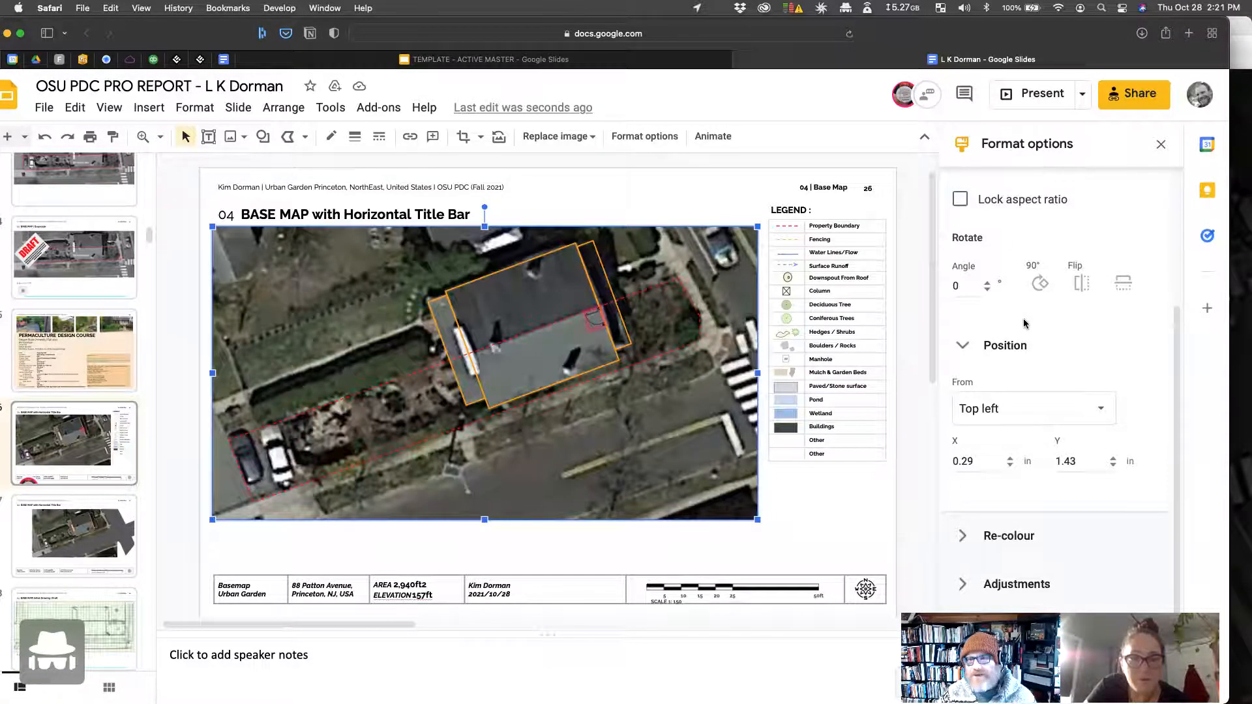
{"action": "scroll", "coordinate": [1042, 402], "scroll_direction": "up", "scroll_amount": 1}
{"action": "scroll", "coordinate": [1034, 395], "scroll_direction": "down", "scroll_amount": 1}
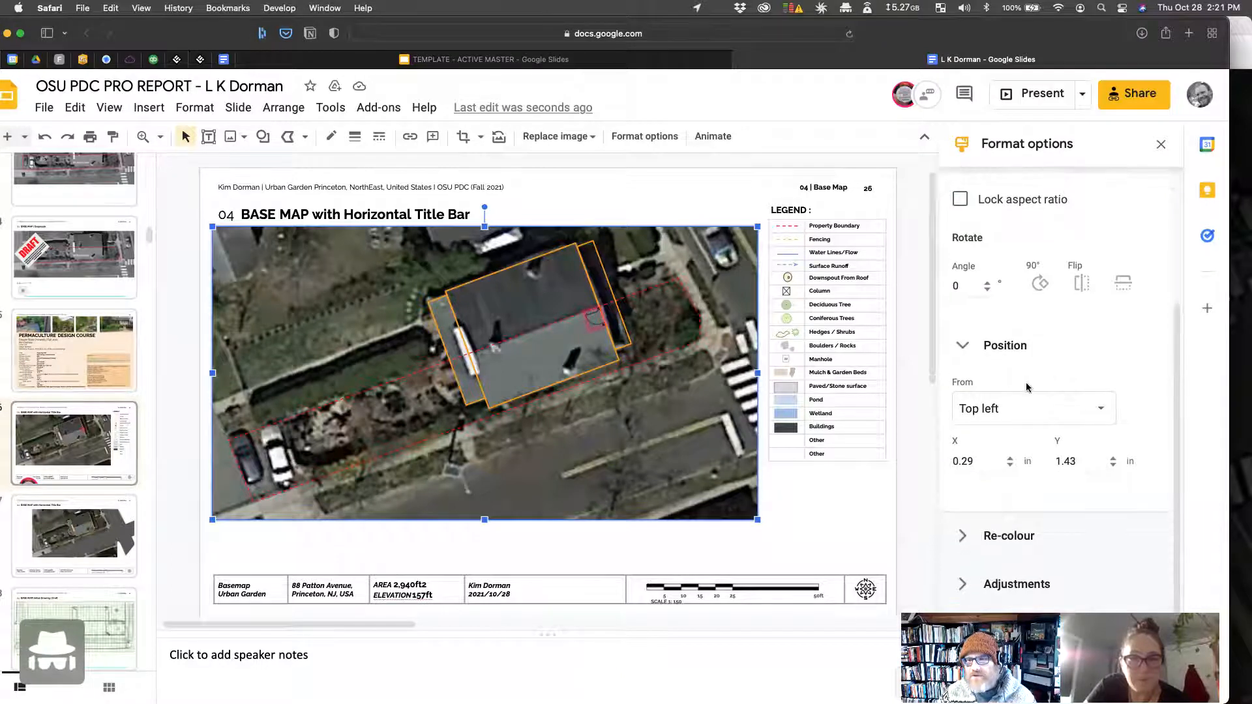
{"action": "scroll", "coordinate": [1027, 388], "scroll_direction": "up", "scroll_amount": 3}
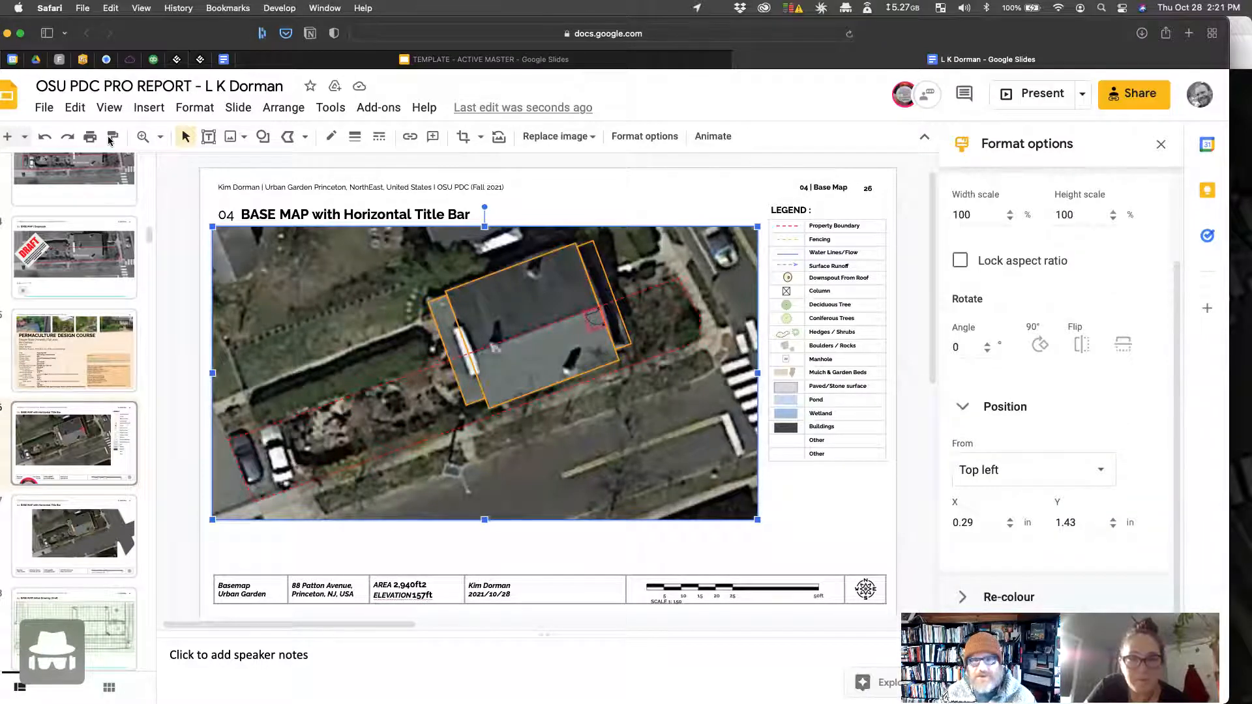
{"action": "scroll", "coordinate": [986, 572], "scroll_direction": "down", "scroll_amount": 3}
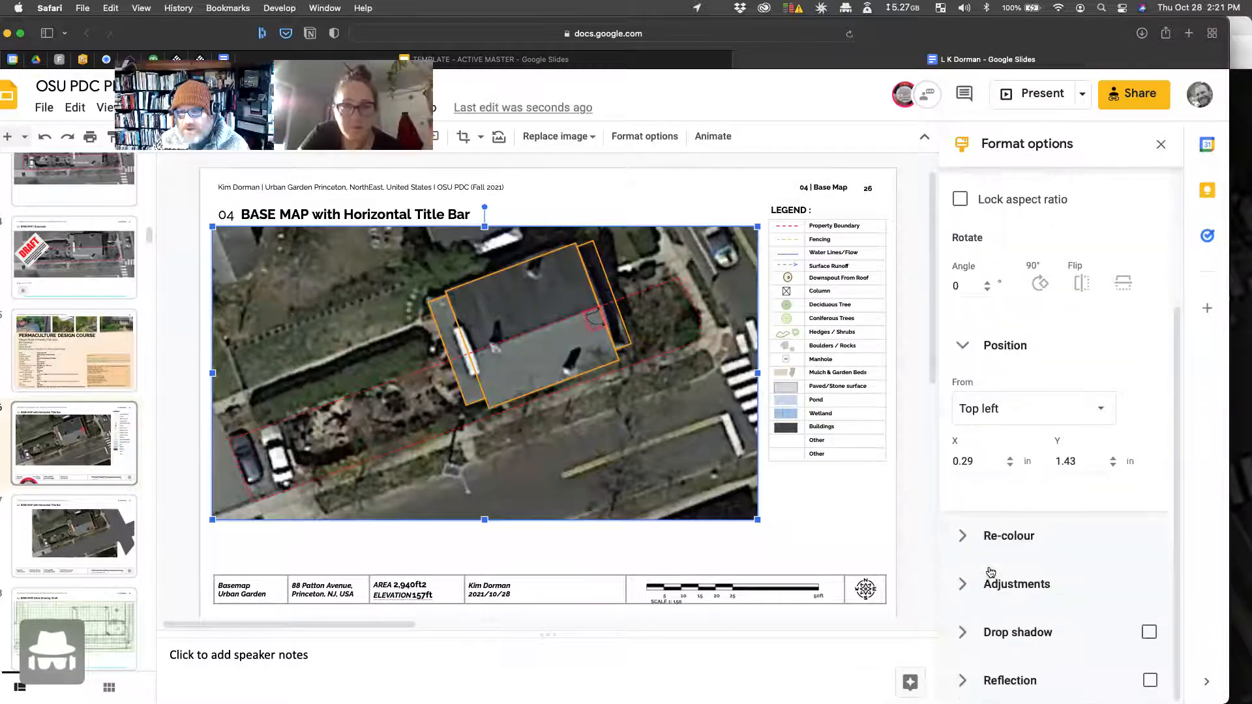
{"action": "left_click", "coordinate": [981, 628]}
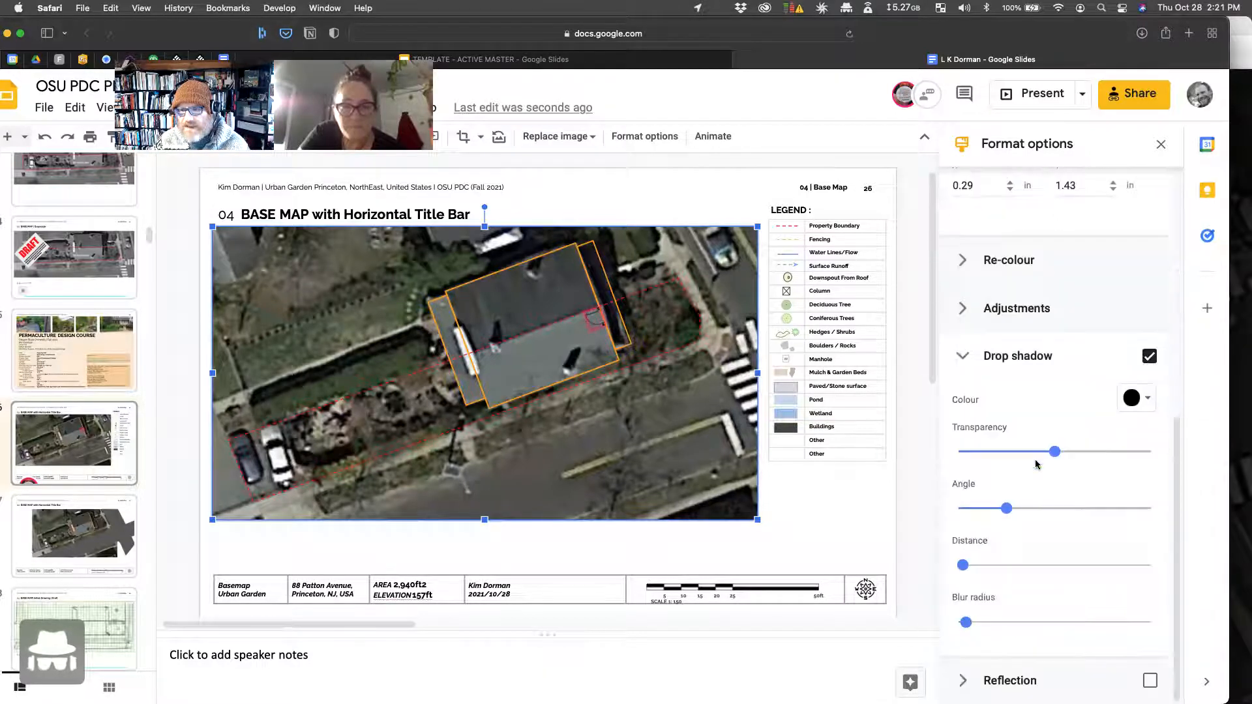
{"action": "left_click_drag", "start_coordinate": [1055, 451], "coordinate": [1142, 452]}
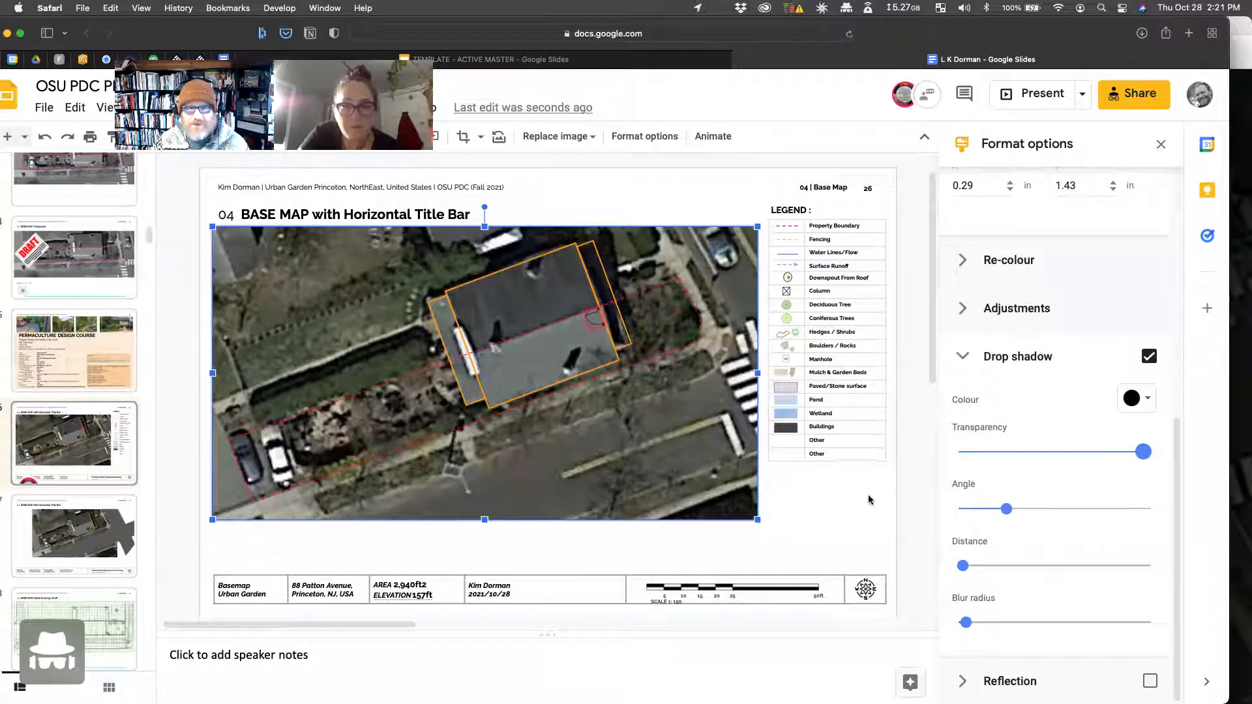
{"action": "left_click", "coordinate": [835, 523]}
{"action": "left_click", "coordinate": [705, 457]}
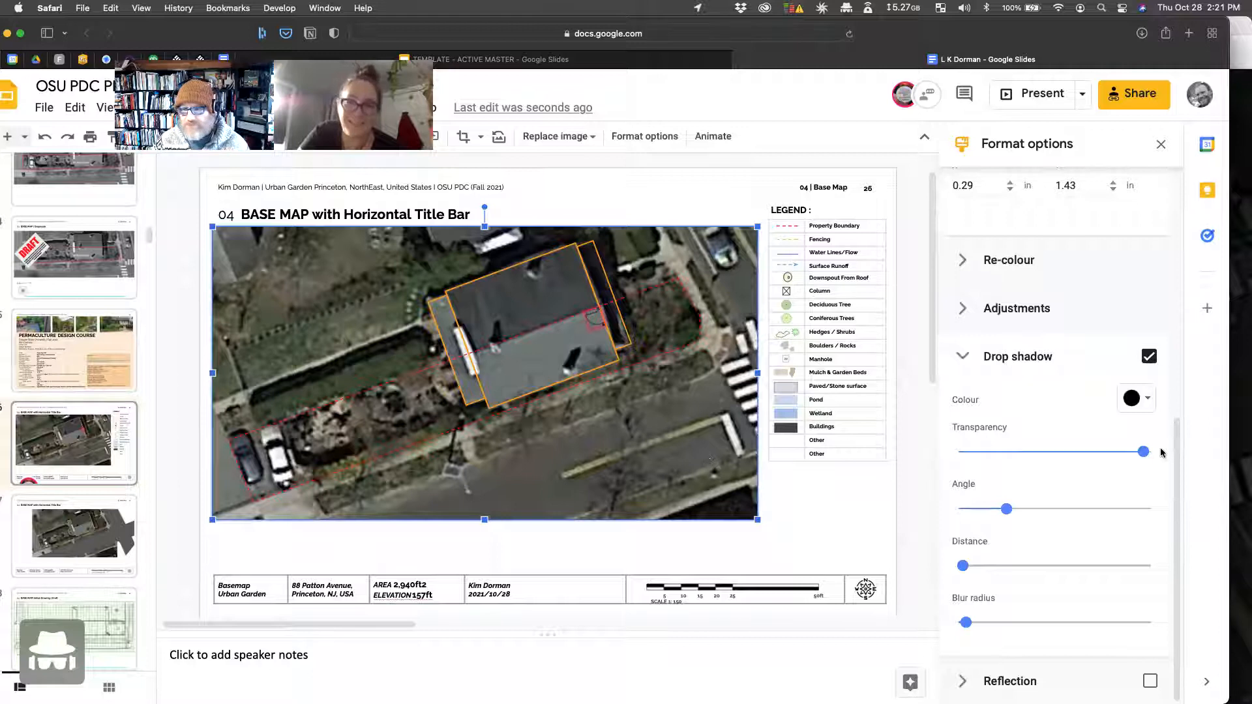
{"action": "left_click_drag", "start_coordinate": [1142, 451], "coordinate": [974, 451]}
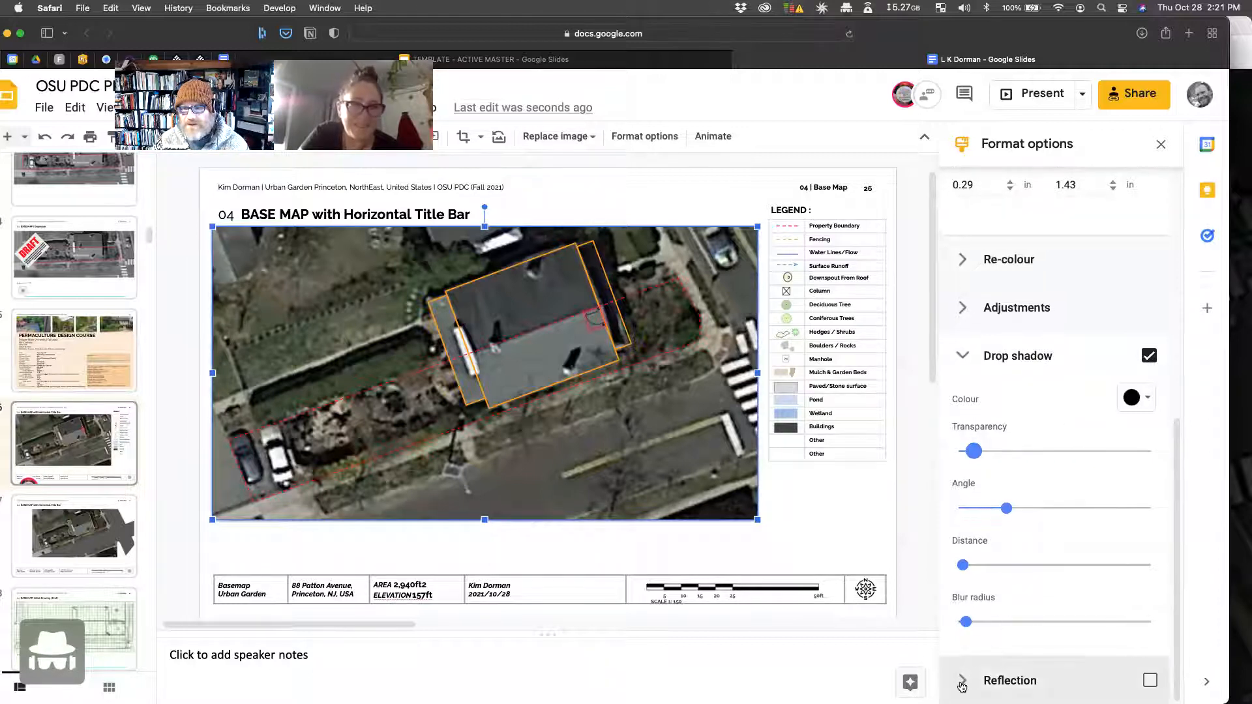
{"action": "left_click", "coordinate": [998, 680]}
{"action": "scroll", "coordinate": [991, 542], "scroll_direction": "down", "scroll_amount": 5}
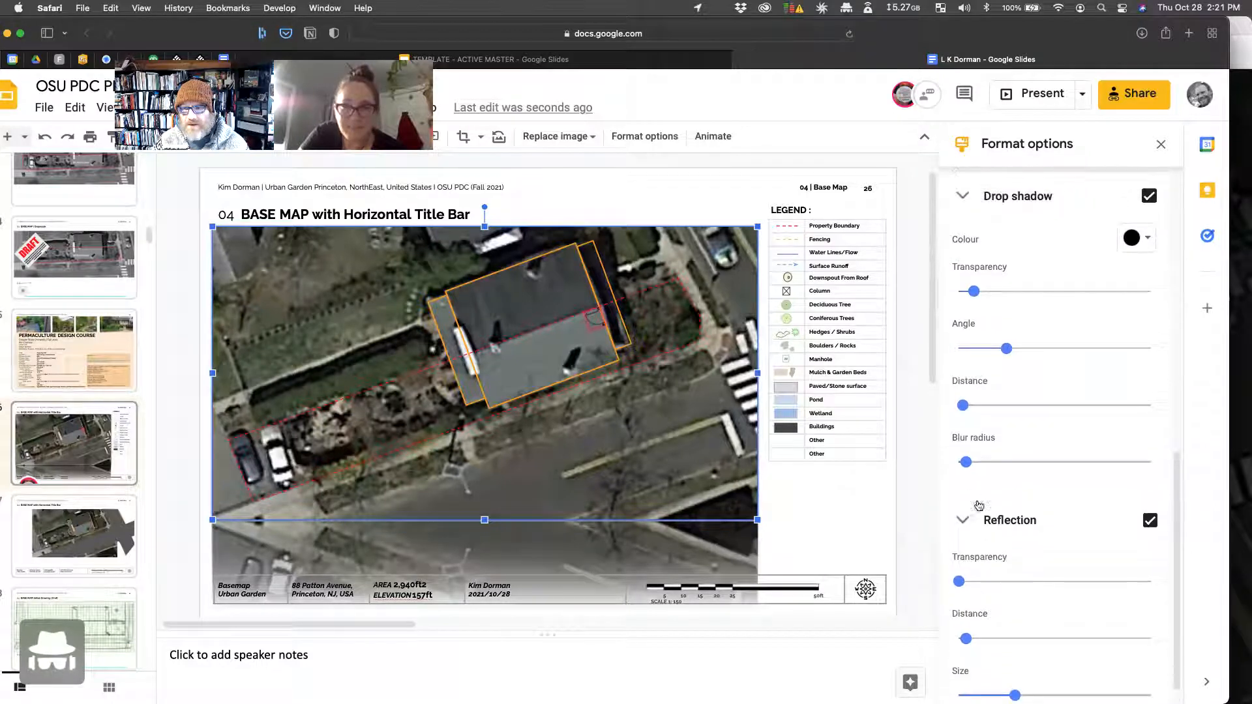
{"action": "left_click", "coordinate": [975, 517]}
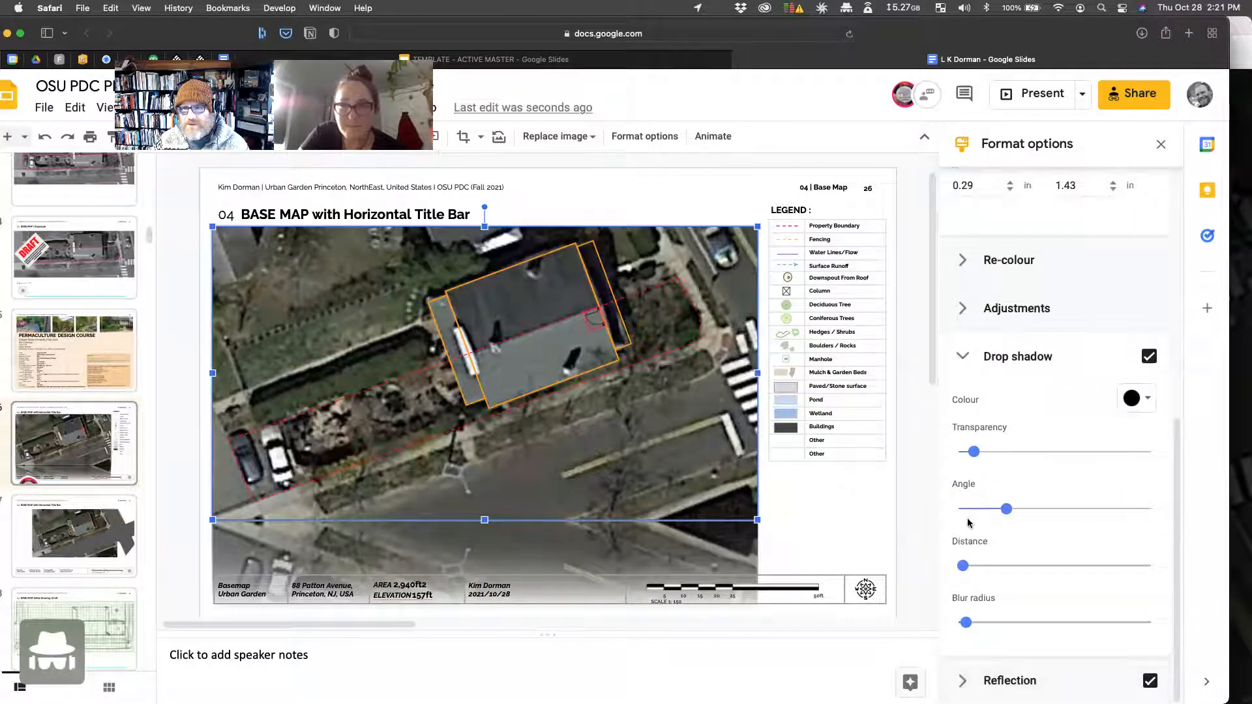
{"action": "left_click", "coordinate": [963, 356]}
{"action": "scroll", "coordinate": [982, 519], "scroll_direction": "up", "scroll_amount": 3}
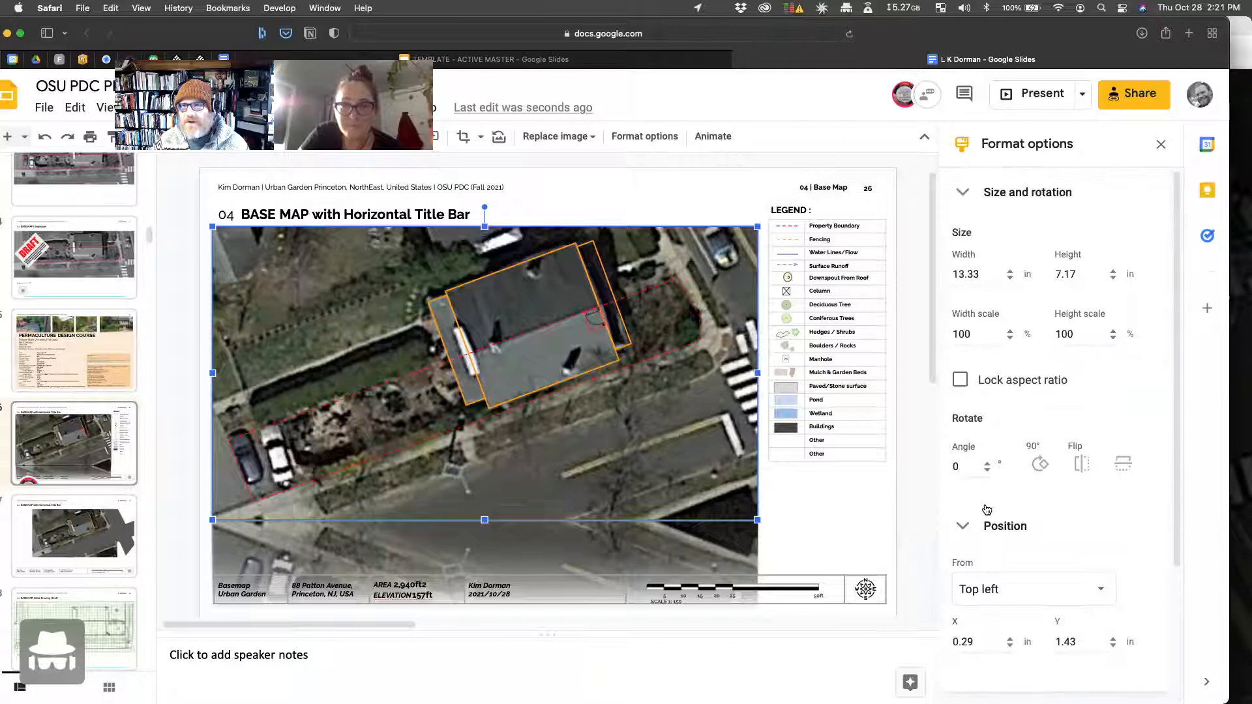
{"action": "left_click", "coordinate": [962, 192]}
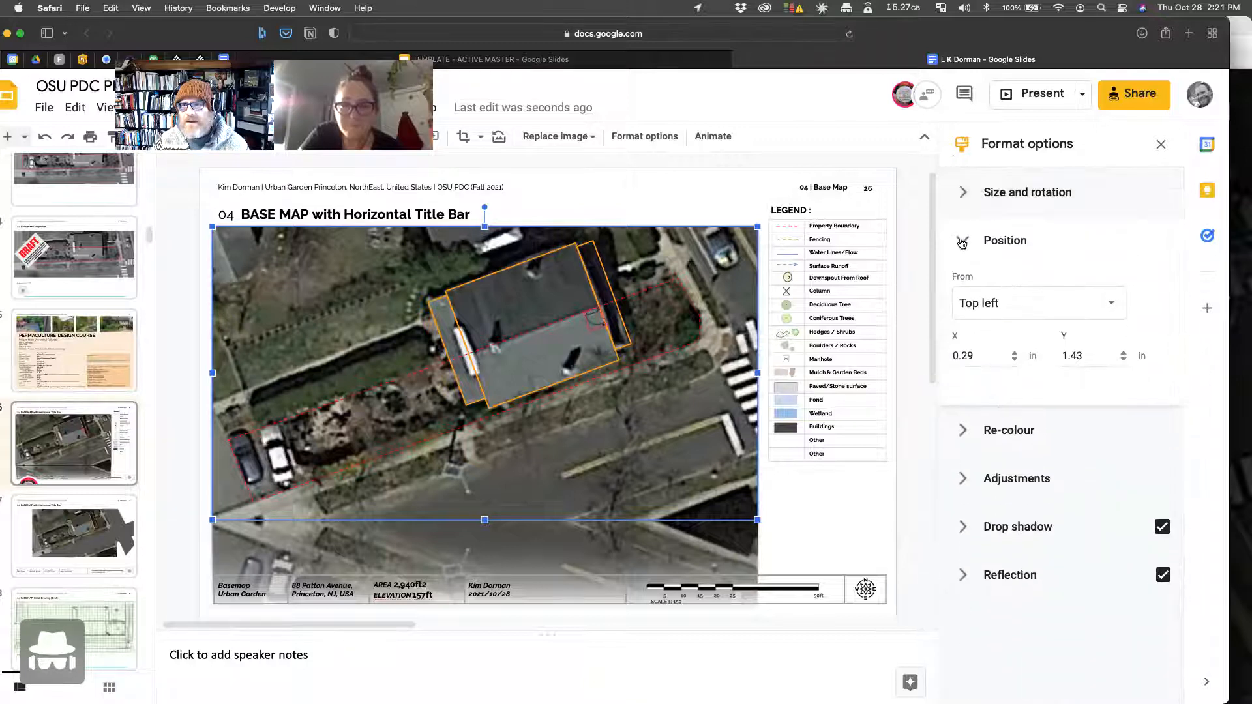
{"action": "left_click", "coordinate": [961, 241]}
{"action": "left_click", "coordinate": [964, 436]}
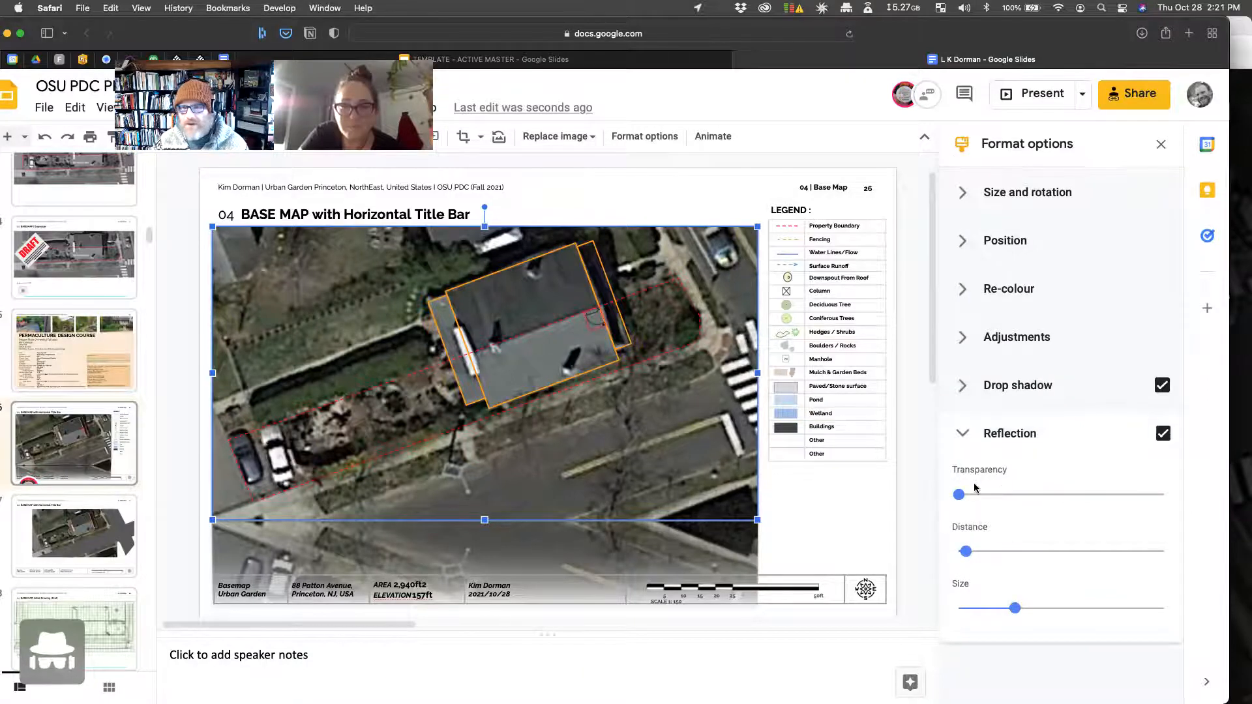
{"action": "left_click", "coordinate": [963, 435]}
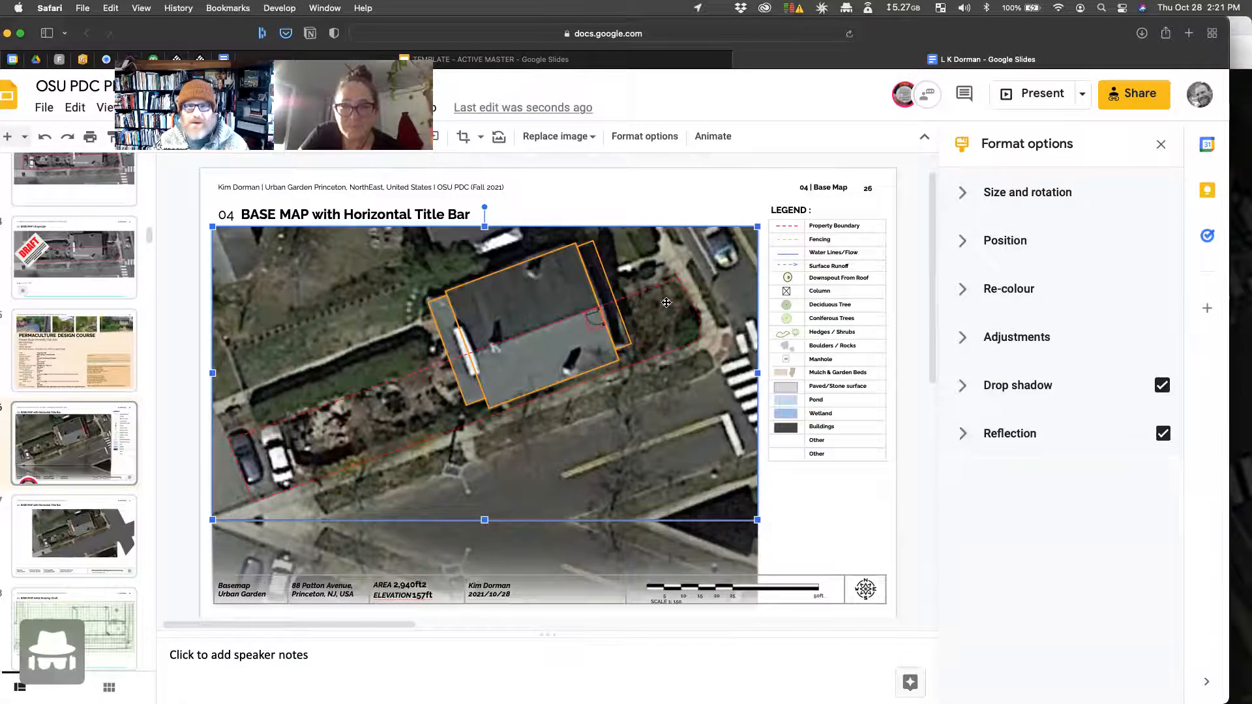
{"action": "left_click", "coordinate": [841, 525]}
{"action": "left_click", "coordinate": [717, 499]}
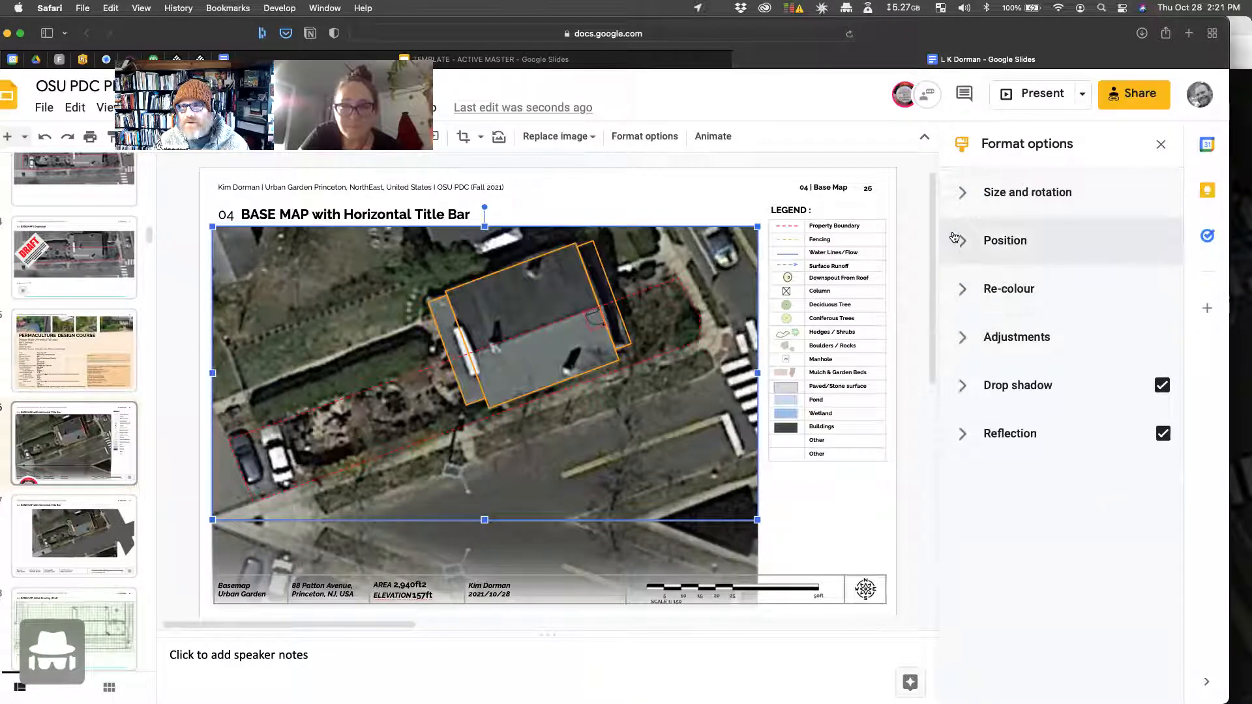
{"action": "left_click", "coordinate": [962, 298]}
{"action": "left_click", "coordinate": [963, 293]}
{"action": "left_click", "coordinate": [962, 334]}
{"action": "left_click", "coordinate": [962, 334]}
{"action": "left_click", "coordinate": [1162, 386]}
{"action": "left_click", "coordinate": [1163, 433]}
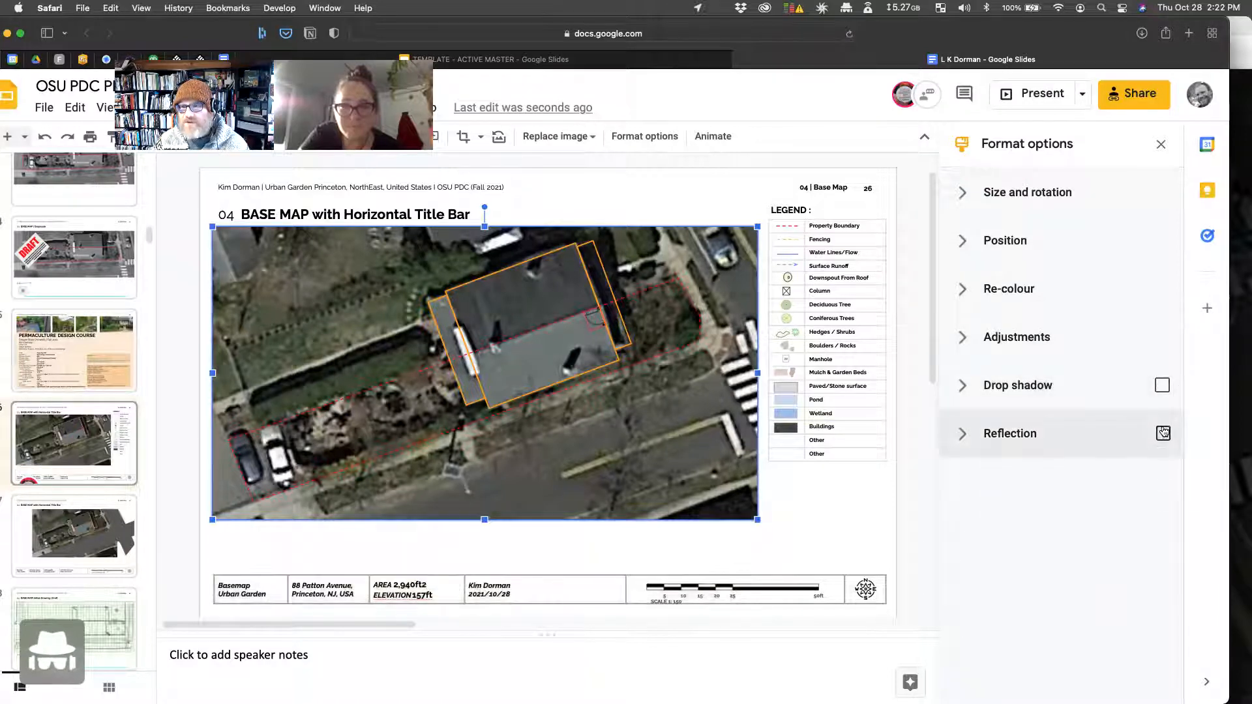
{"action": "left_click", "coordinate": [963, 193]}
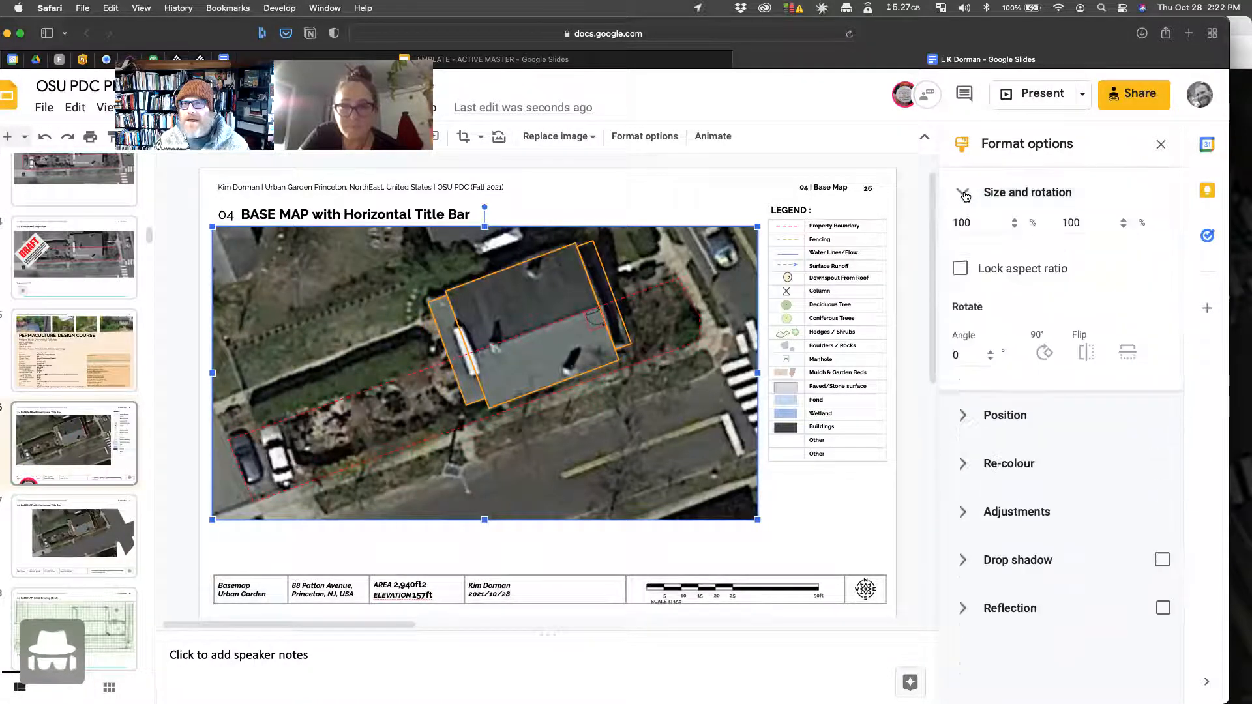
{"action": "left_click", "coordinate": [964, 196]}
{"action": "left_click", "coordinate": [963, 241]}
Step: Deselect the map image and search the Slides menus for 'image transparency'
{"action": "left_click", "coordinate": [963, 241]}
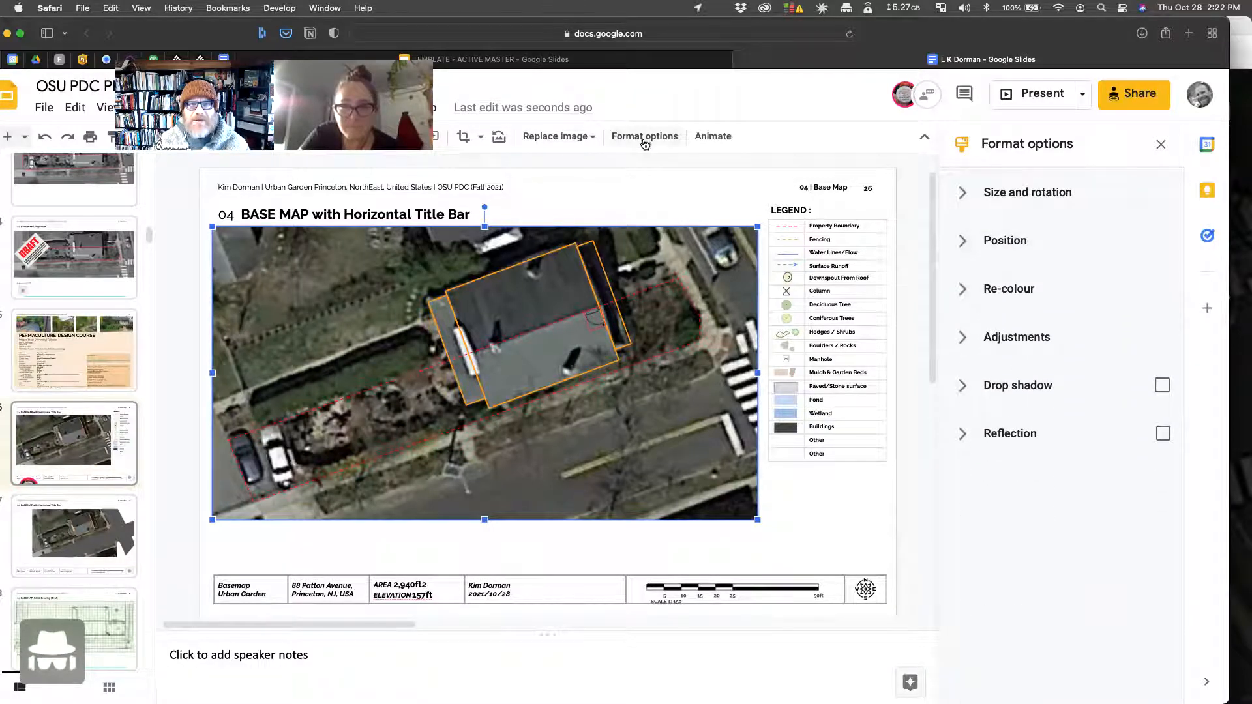
{"action": "left_click", "coordinate": [653, 161]}
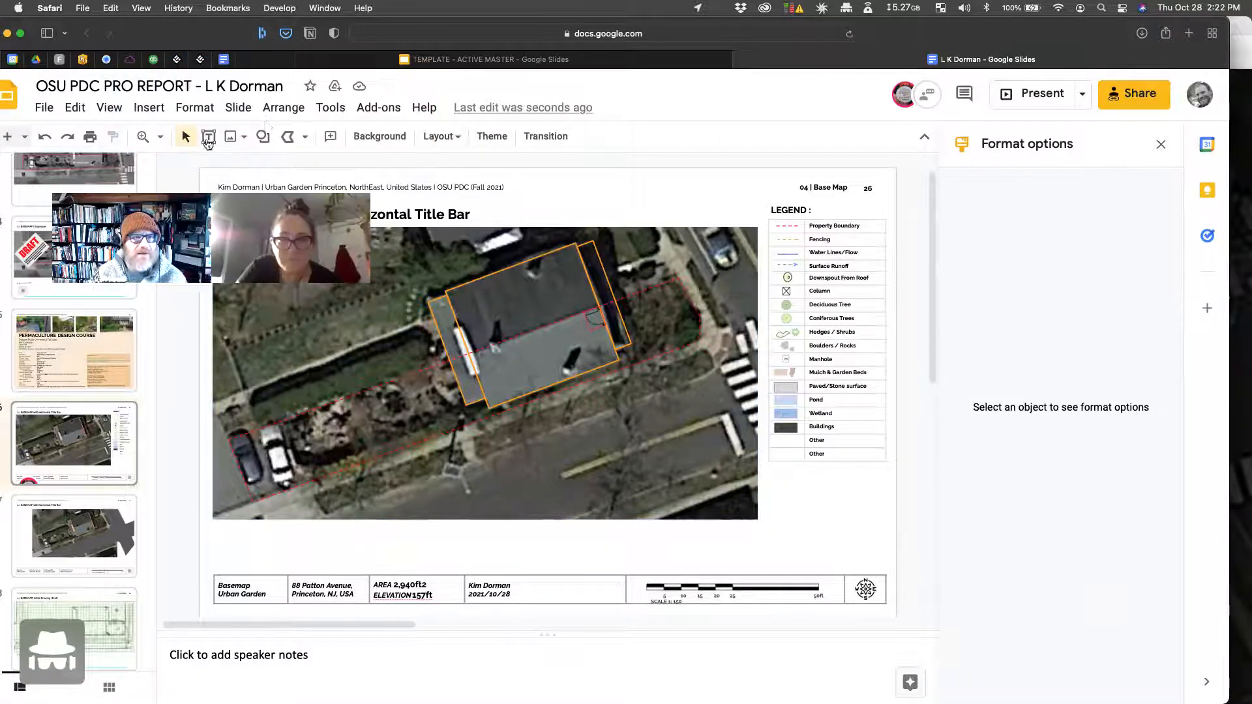
{"action": "left_click", "coordinate": [424, 107]}
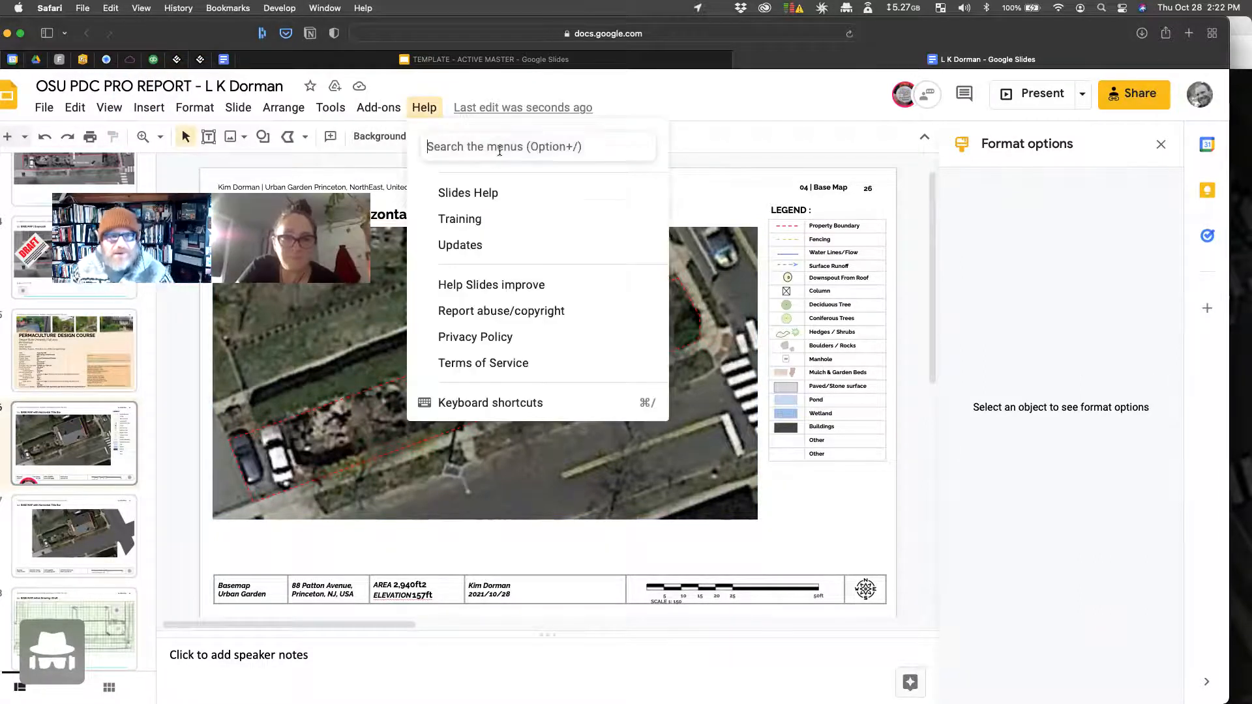
{"action": "type", "text": "trn"}
{"action": "key", "text": "BackSpace"}
{"action": "key", "text": "BackSpace"}
{"action": "key", "text": "BackSpace"}
{"action": "type", "text": "image transparern"}
{"action": "key", "text": "BackSpace"}
{"action": "key", "text": "BackSpace"}
{"action": "key", "text": "BackSpace"}
{"action": "key", "text": "BackSpace"}
{"action": "type", "text": "ency"}
Step: Search the menus for 'transparency', then start a new-tab search for 'google slides image transparency'
{"action": "key", "text": "super+a"}
{"action": "type", "text": "trans"}
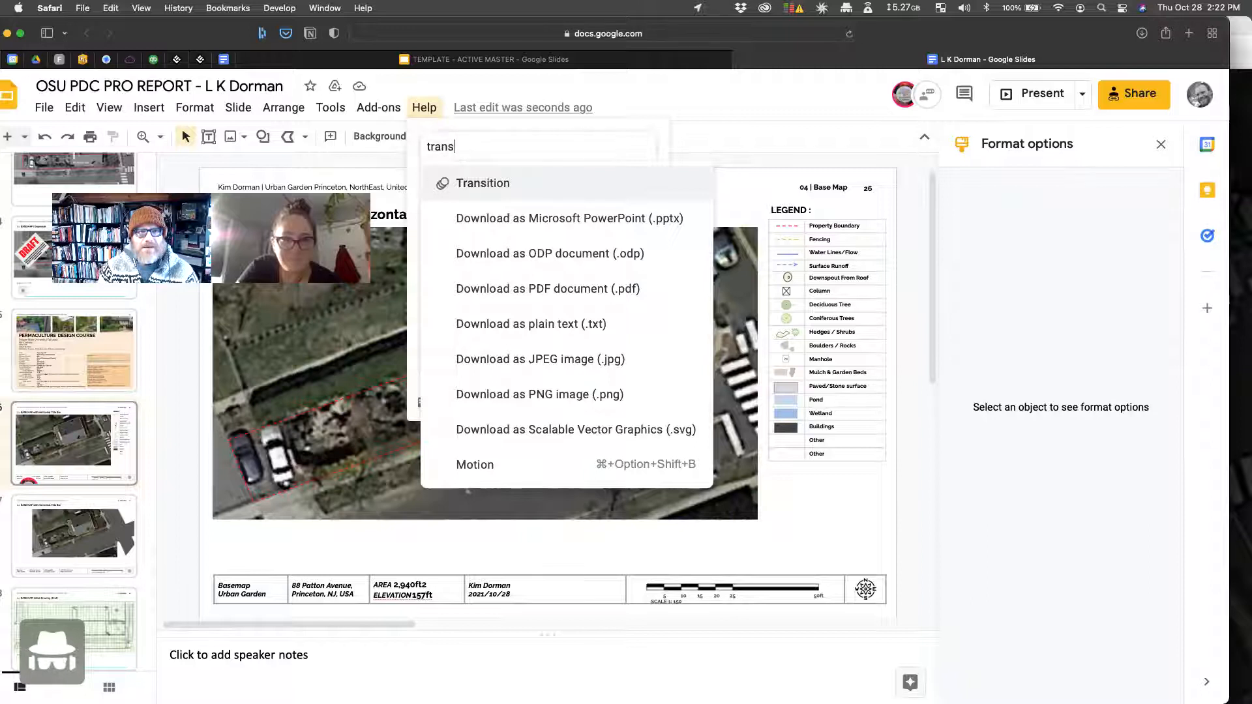
{"action": "type", "text": "parency"}
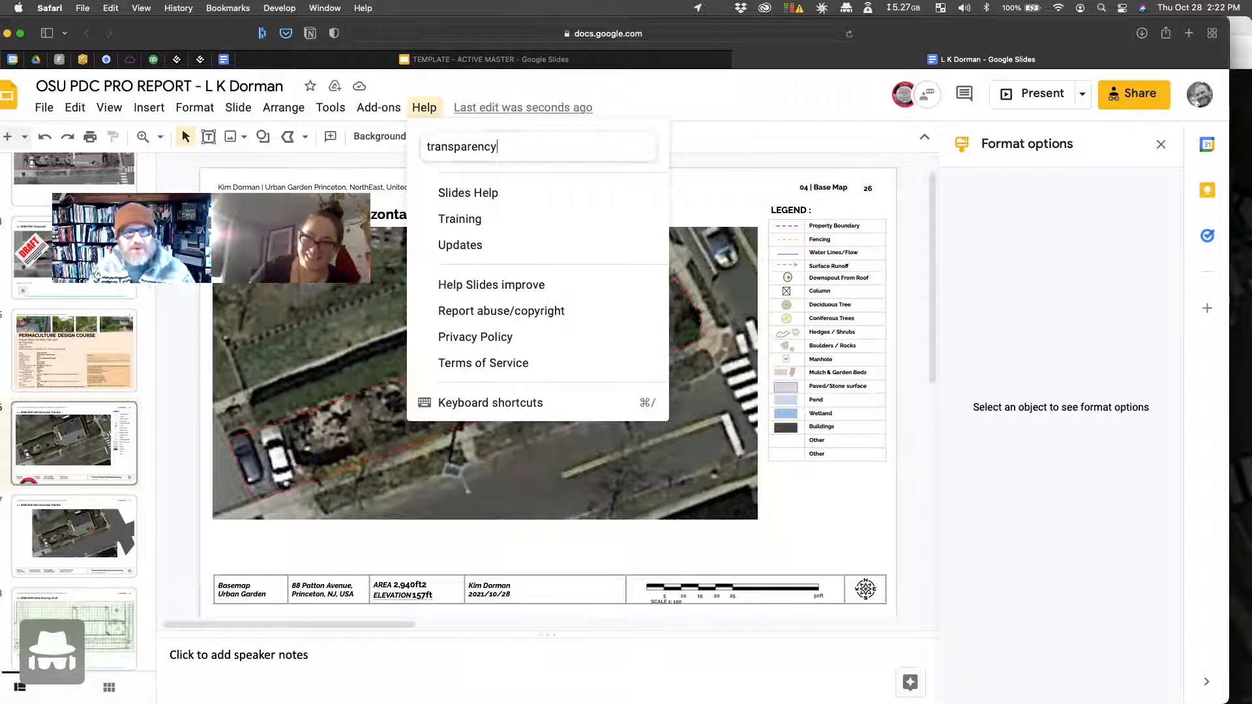
{"action": "key", "text": "super+t"}
{"action": "type", "text": "google slides image"}
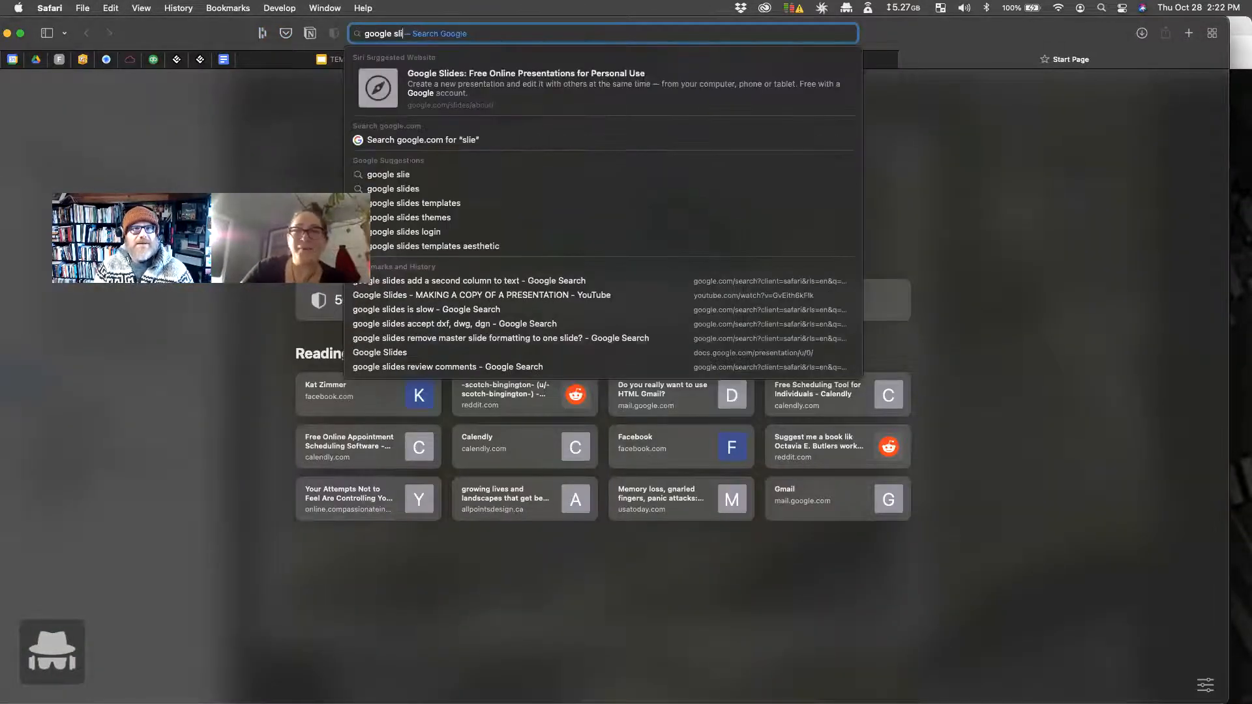
{"action": "type", "text": " trans"}
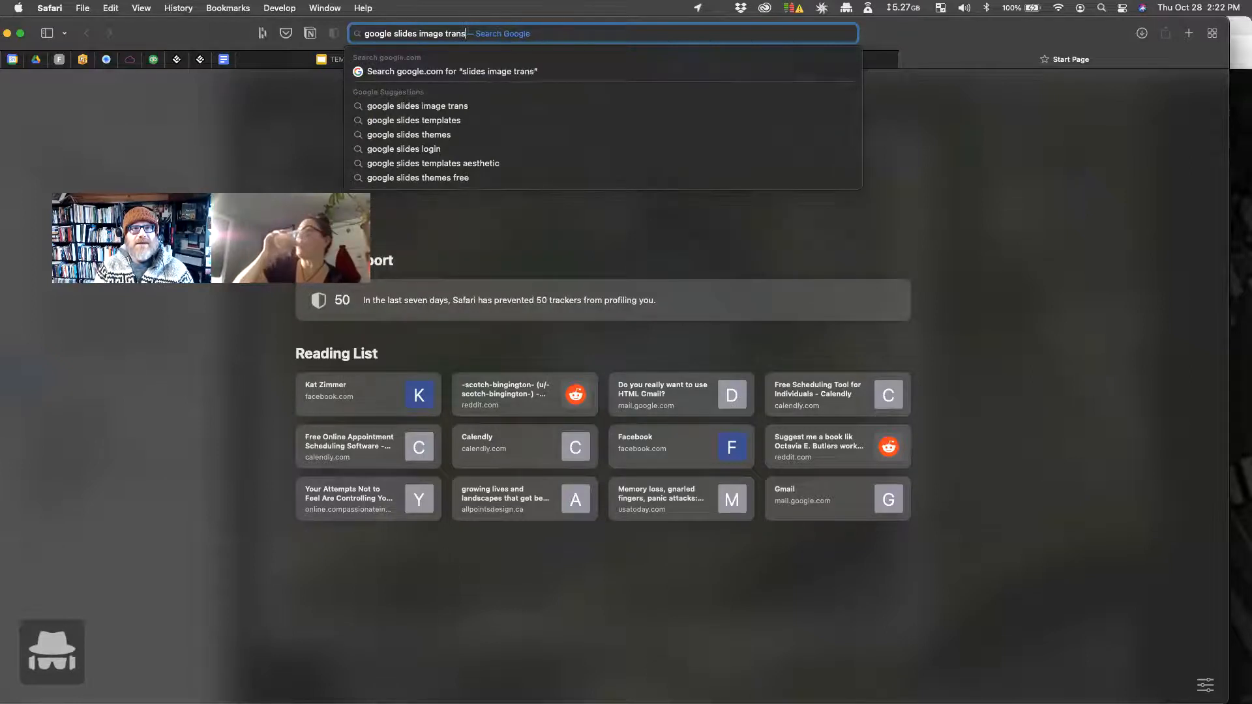
{"action": "type", "text": "parency"}
Step: Run the web search for 'google slides image transparency' and read the Transparency slider steps
{"action": "key", "text": "Return"}
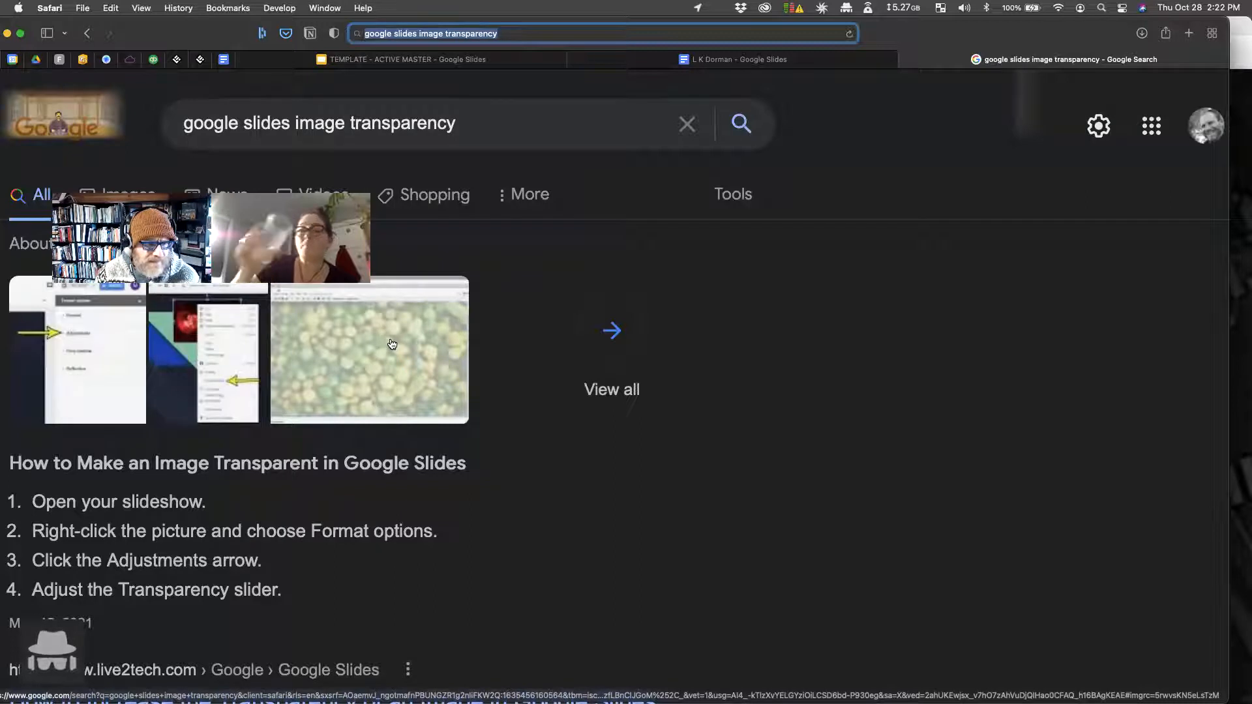
{"action": "scroll", "coordinate": [392, 344], "scroll_direction": "down", "scroll_amount": 1}
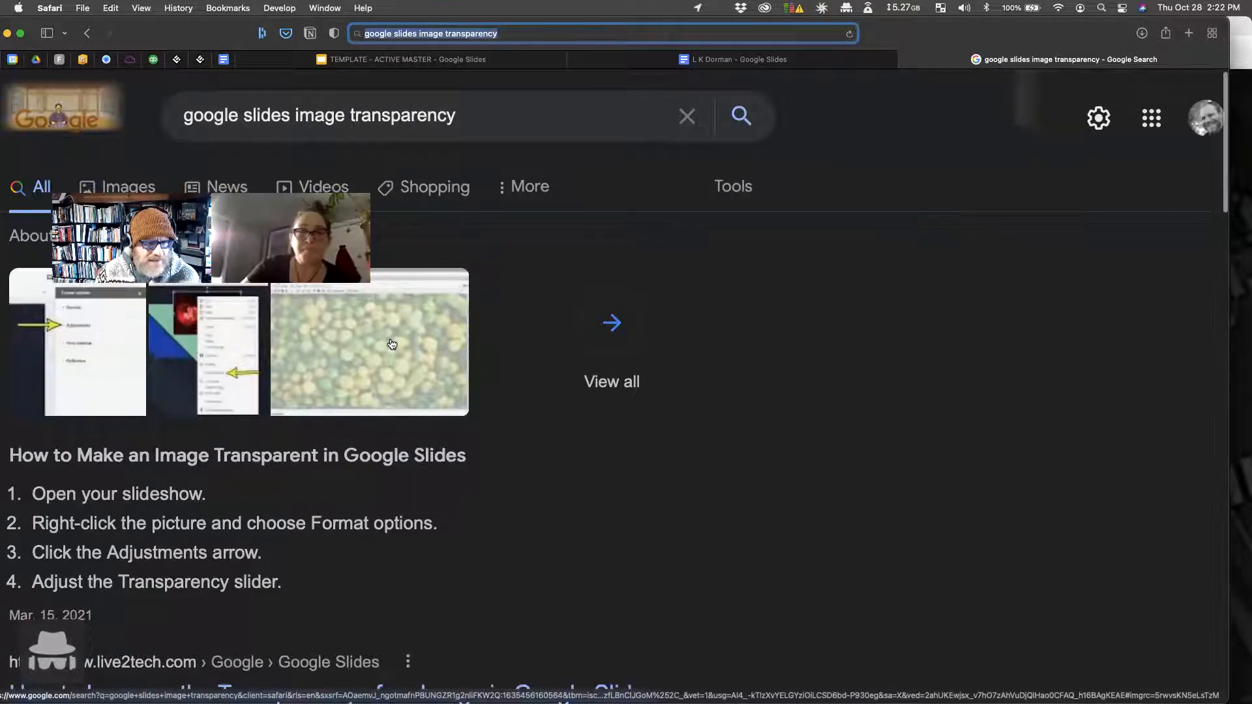
{"action": "left_click", "coordinate": [727, 64]}
Step: Raise the aerial image's Transparency in Format options Adjustments to fade it, then reload
{"action": "left_click", "coordinate": [716, 459]}
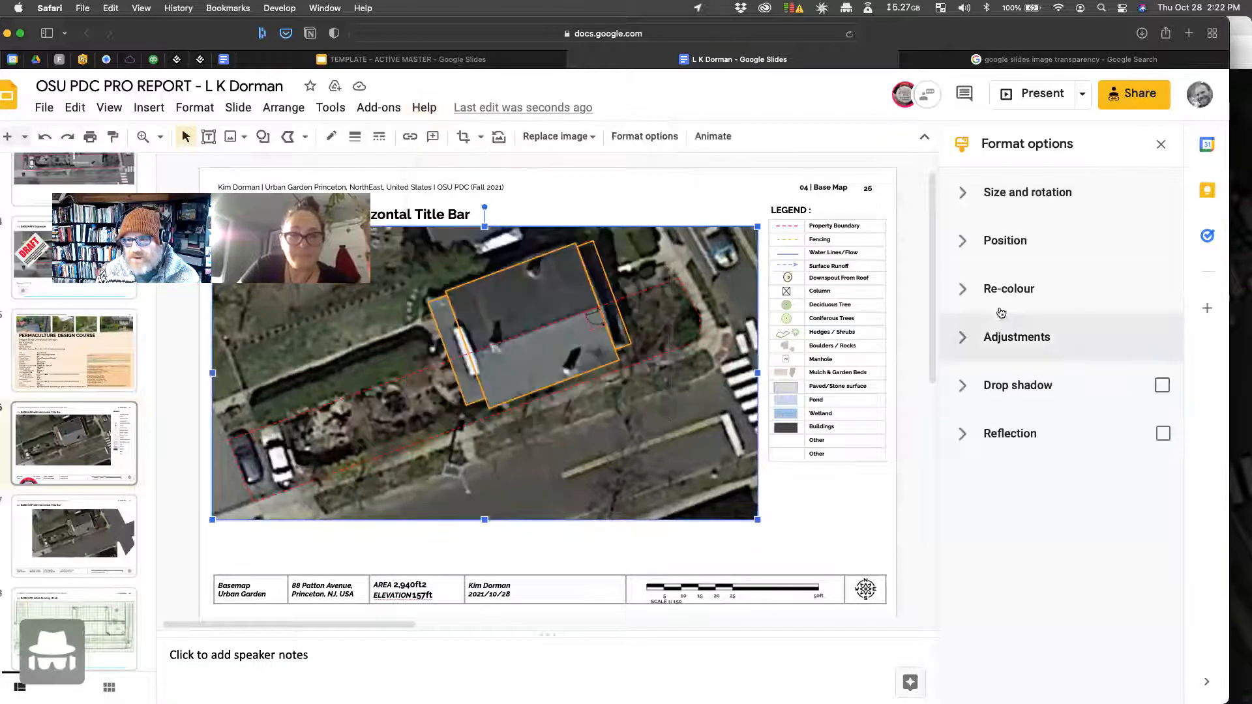
{"action": "left_click", "coordinate": [975, 337]}
{"action": "left_click_drag", "start_coordinate": [965, 403], "coordinate": [1057, 399]}
{"action": "left_click", "coordinate": [1044, 339]}
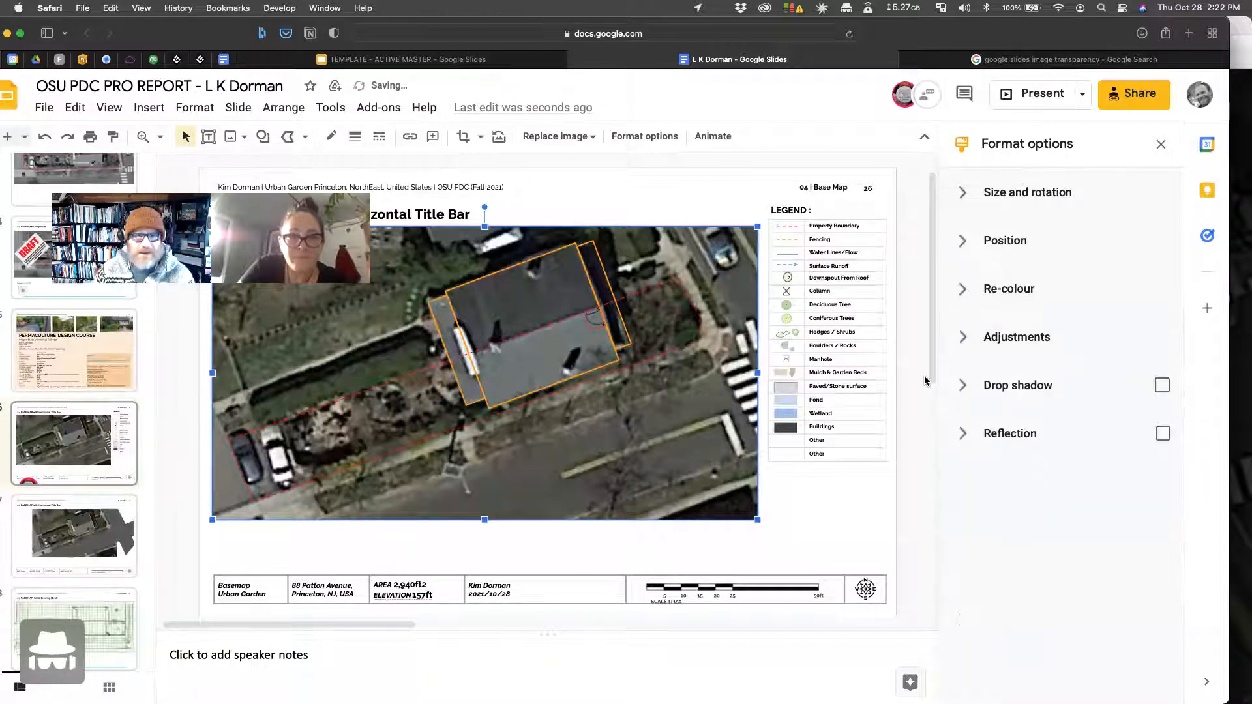
{"action": "key", "text": "super+r"}
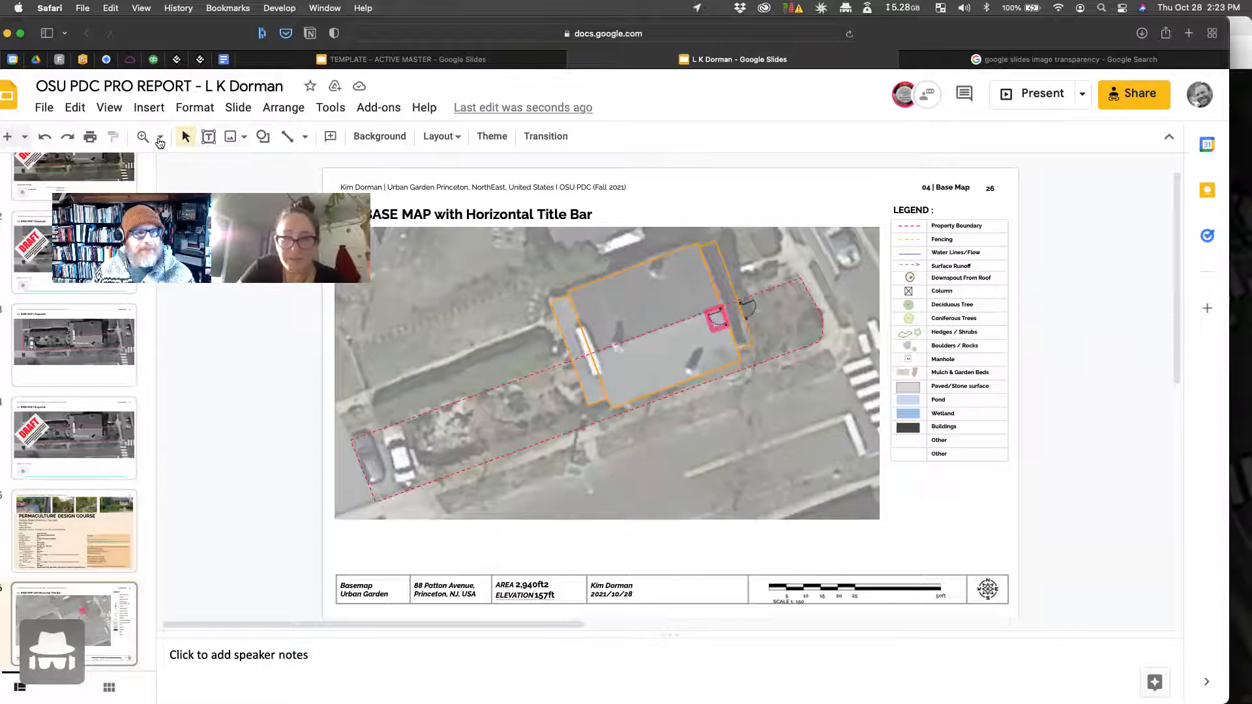
Step: Copy the door symbol and place the copy on the building's left wall
{"action": "left_click", "coordinate": [162, 137]}
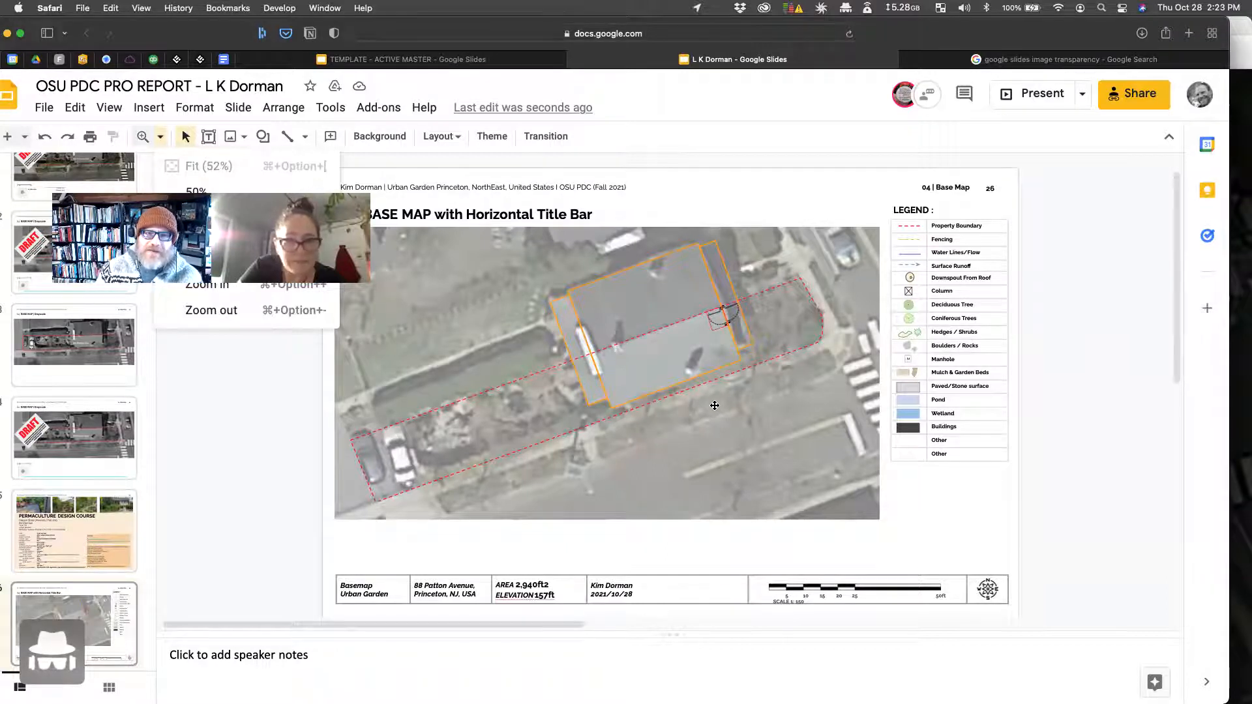
{"action": "left_click", "coordinate": [714, 318]}
{"action": "key", "text": "super+c"}
{"action": "key", "text": "super+v"}
{"action": "left_click_drag", "start_coordinate": [722, 328], "coordinate": [587, 370]}
Step: Maximize the browser window and open slide 36, Orienting Interiors | Facing East
{"action": "left_click", "coordinate": [604, 467]}
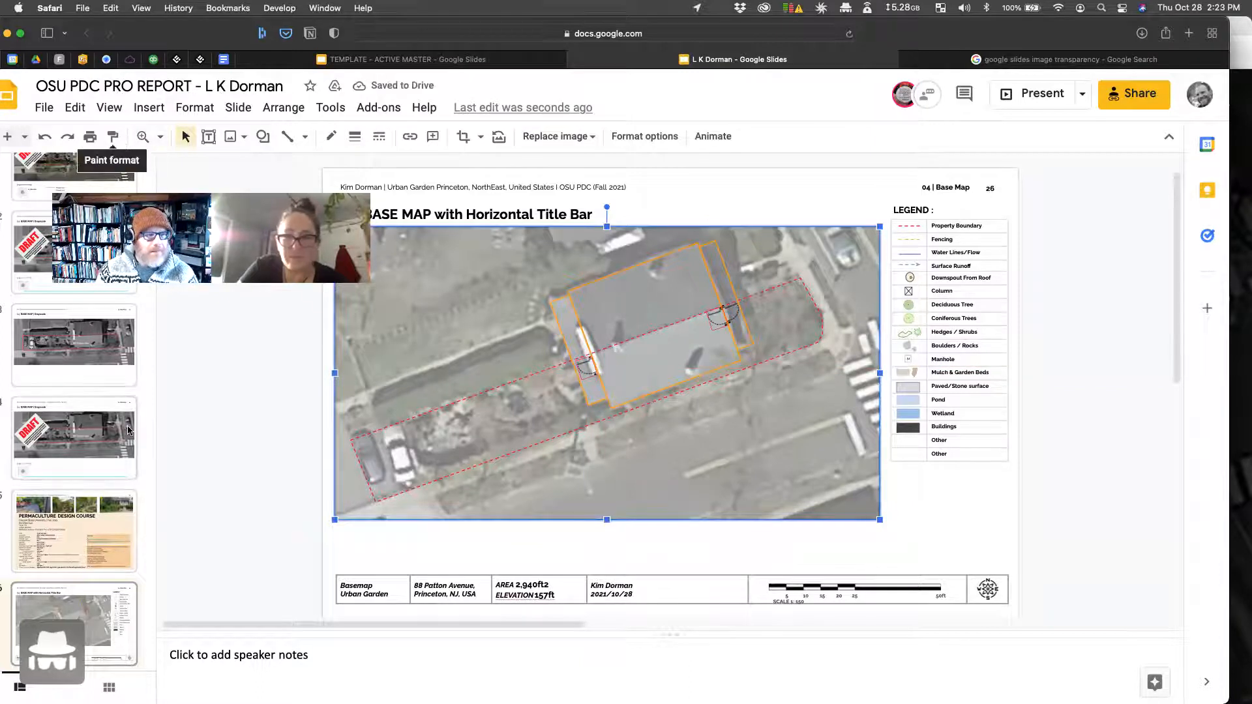
{"action": "scroll", "coordinate": [63, 509], "scroll_direction": "down", "scroll_amount": 1}
{"action": "scroll", "coordinate": [64, 508], "scroll_direction": "down", "scroll_amount": 3}
{"action": "left_click_drag", "start_coordinate": [935, 22], "coordinate": [971, 0]}
{"action": "scroll", "coordinate": [15, 427], "scroll_direction": "down", "scroll_amount": 15}
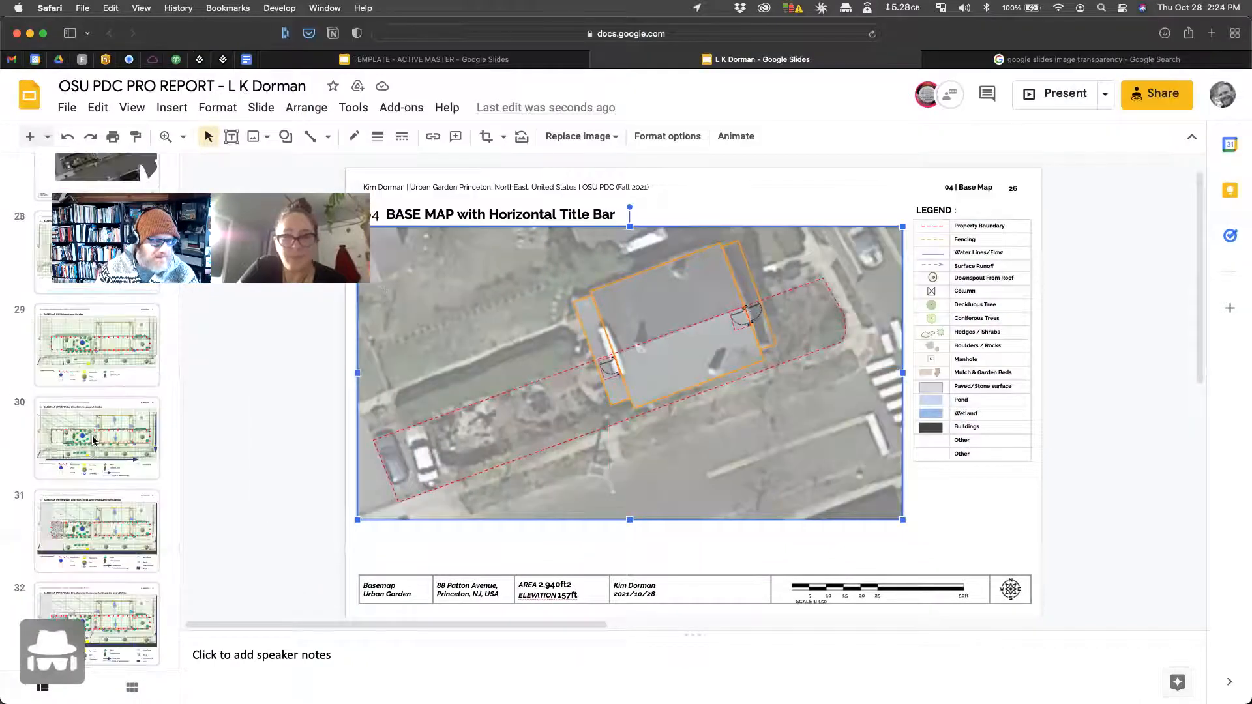
{"action": "scroll", "coordinate": [105, 515], "scroll_direction": "down", "scroll_amount": 3}
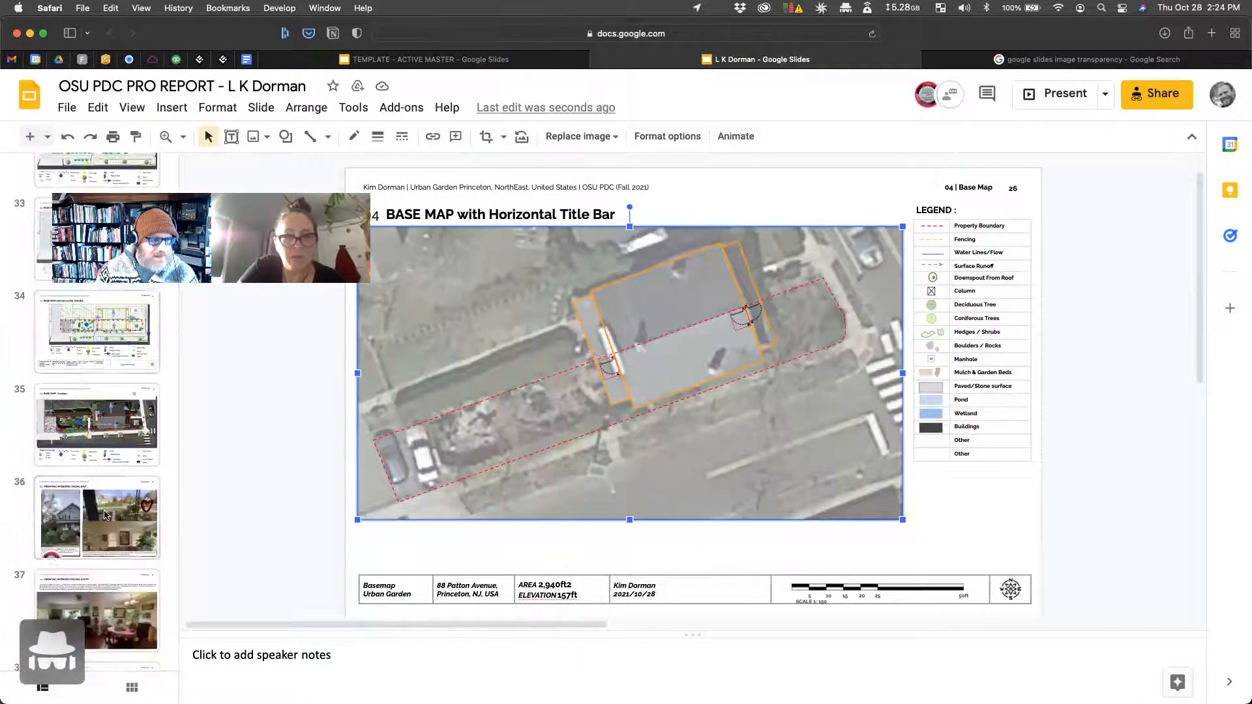
{"action": "left_click", "coordinate": [105, 515]}
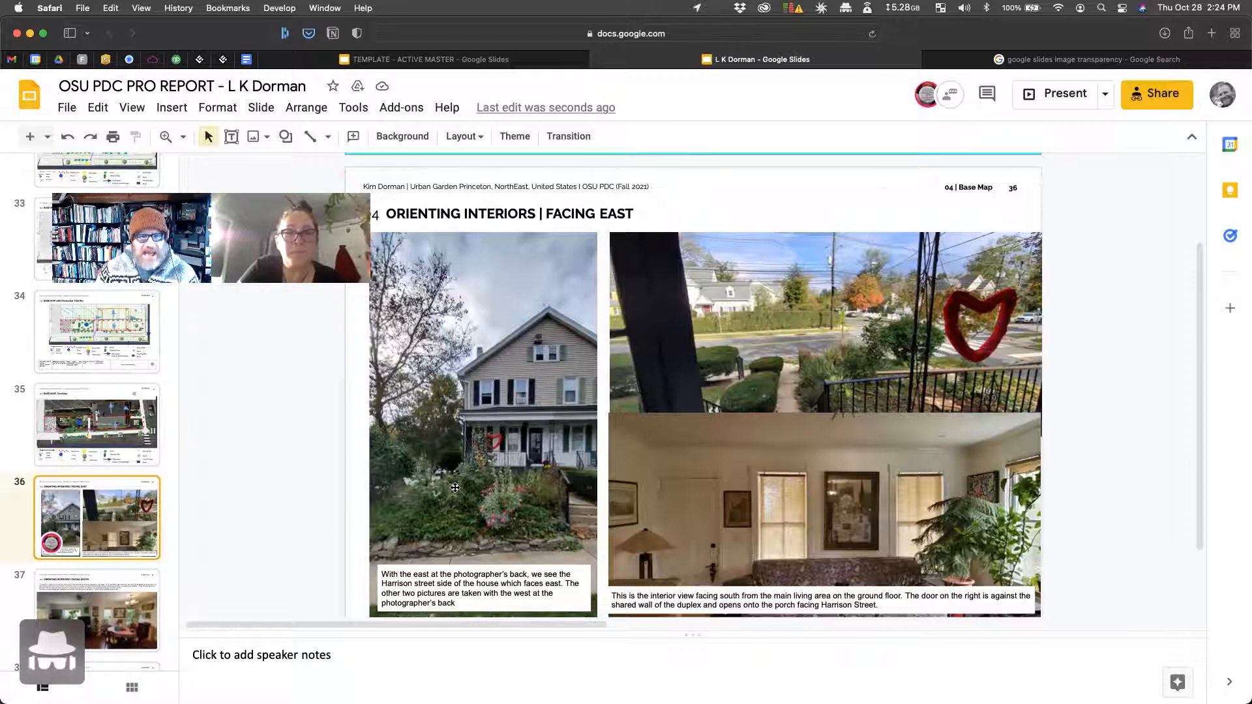
Step: Return to base map slide 26 via slide 35 and zoom in on the building
{"action": "left_click", "coordinate": [507, 356]}
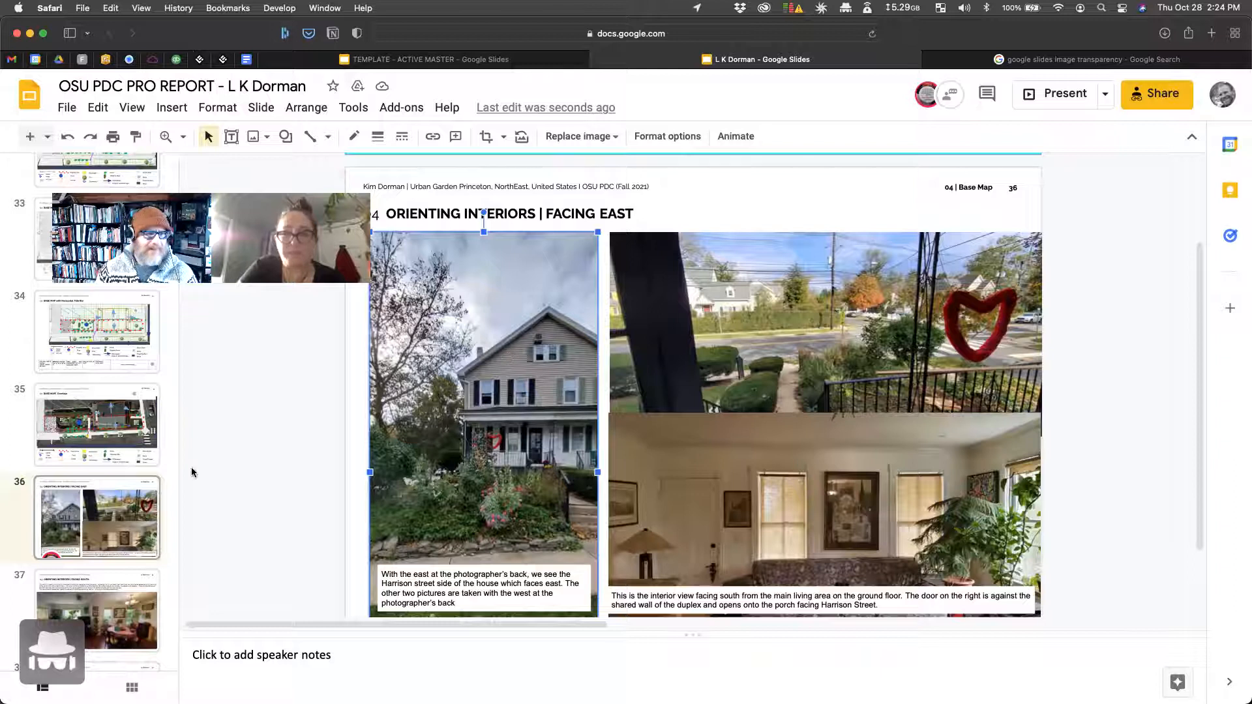
{"action": "left_click", "coordinate": [85, 417]}
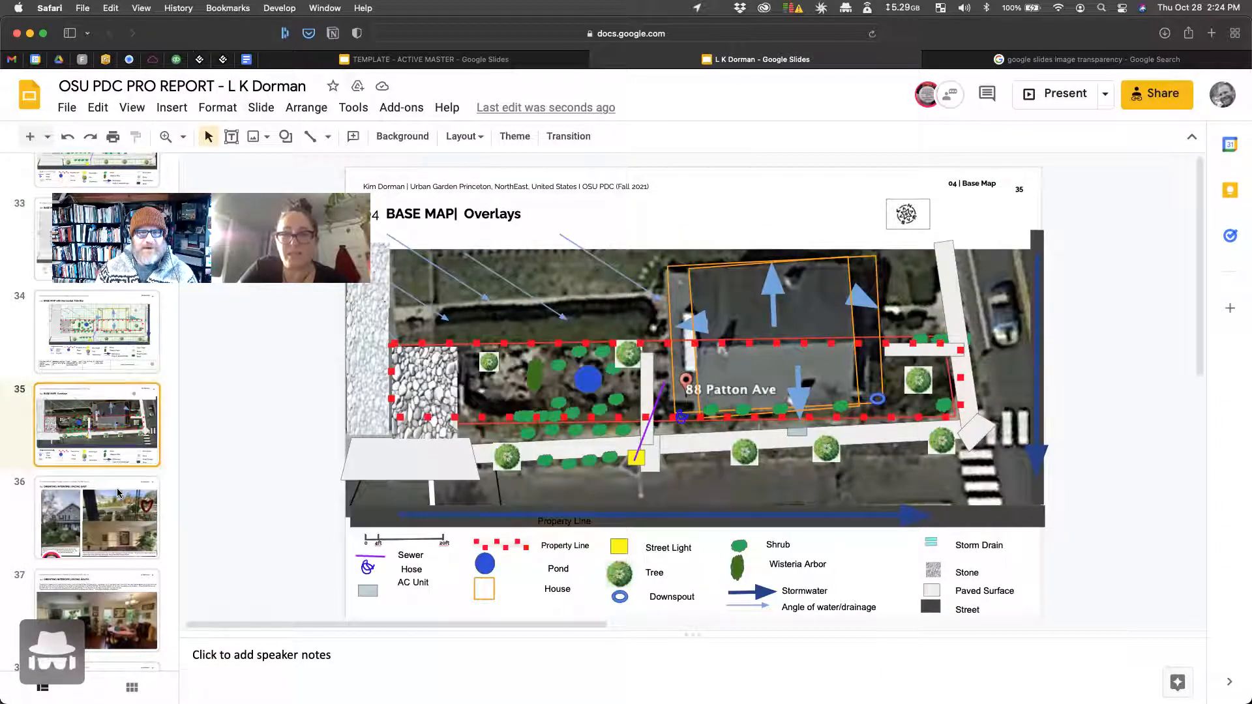
{"action": "scroll", "coordinate": [118, 494], "scroll_direction": "up", "scroll_amount": 10}
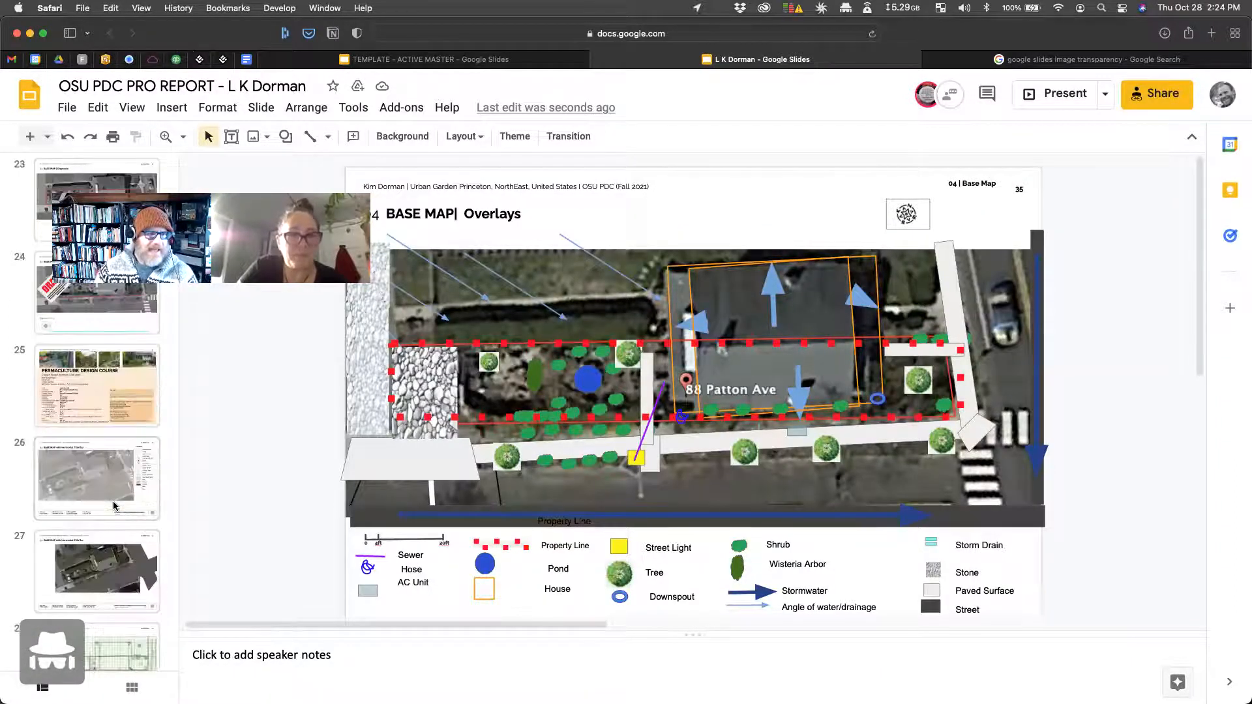
{"action": "left_click", "coordinate": [106, 484]}
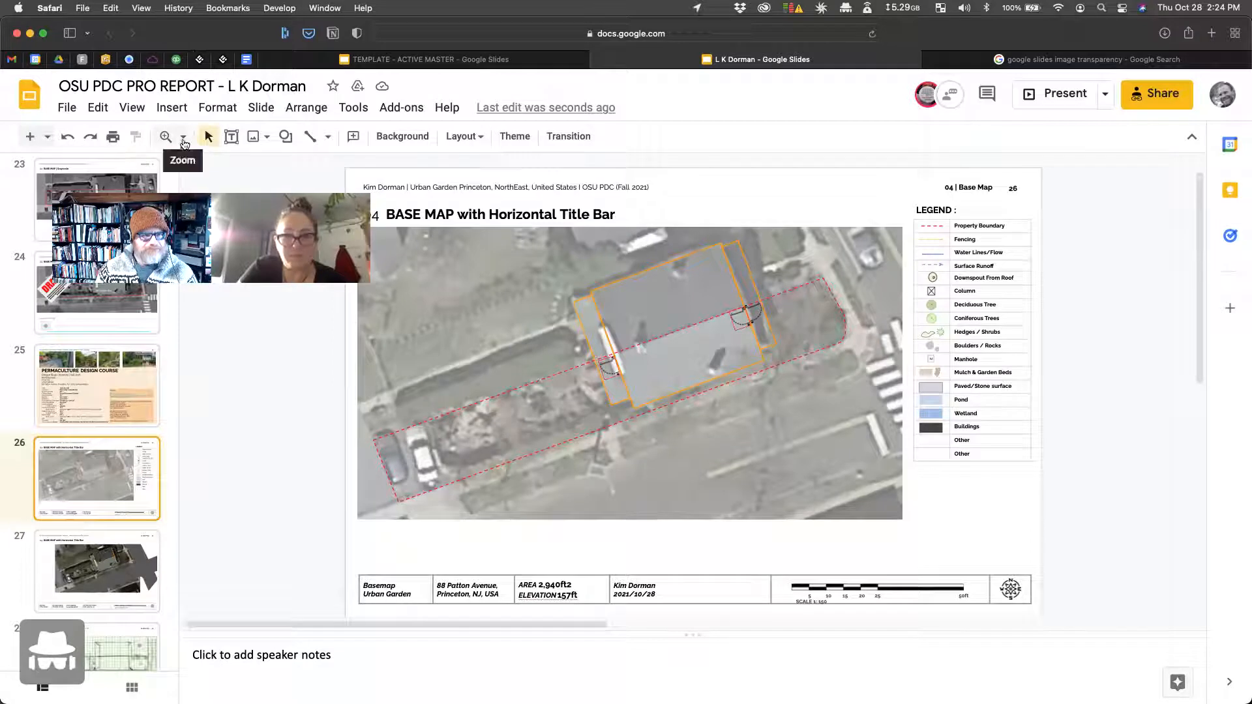
{"action": "left_click", "coordinate": [183, 137]}
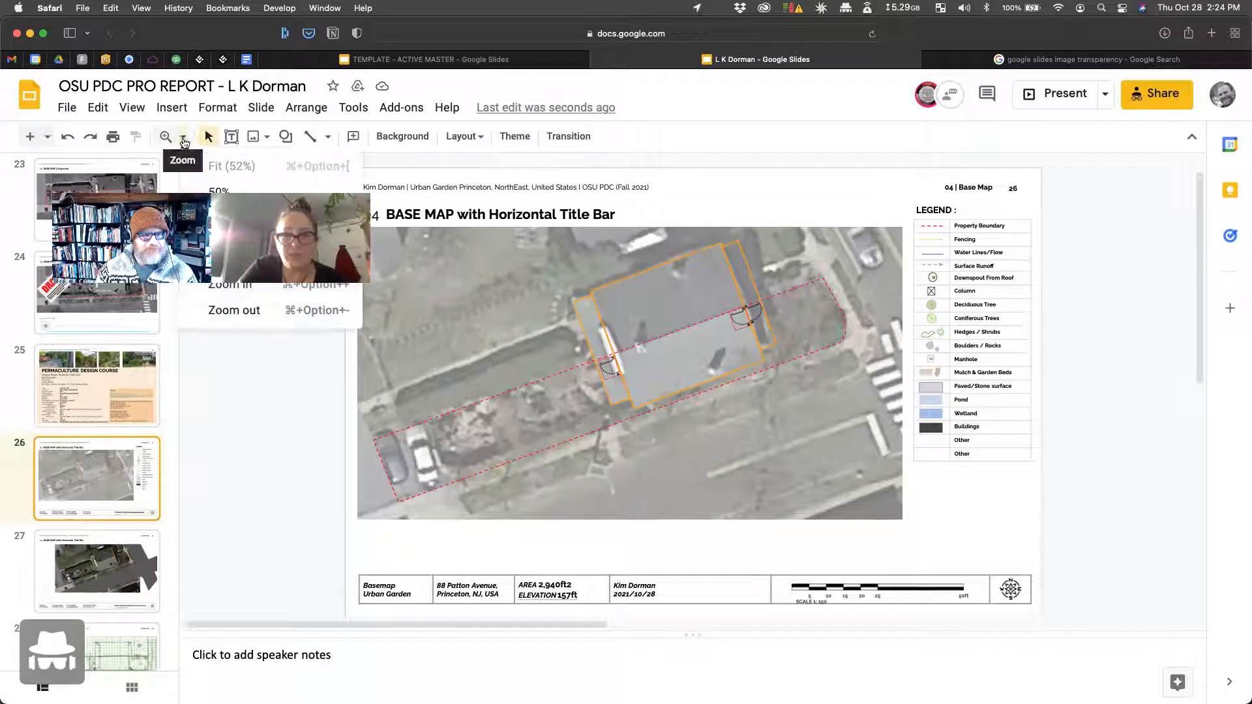
{"action": "left_click", "coordinate": [244, 290]}
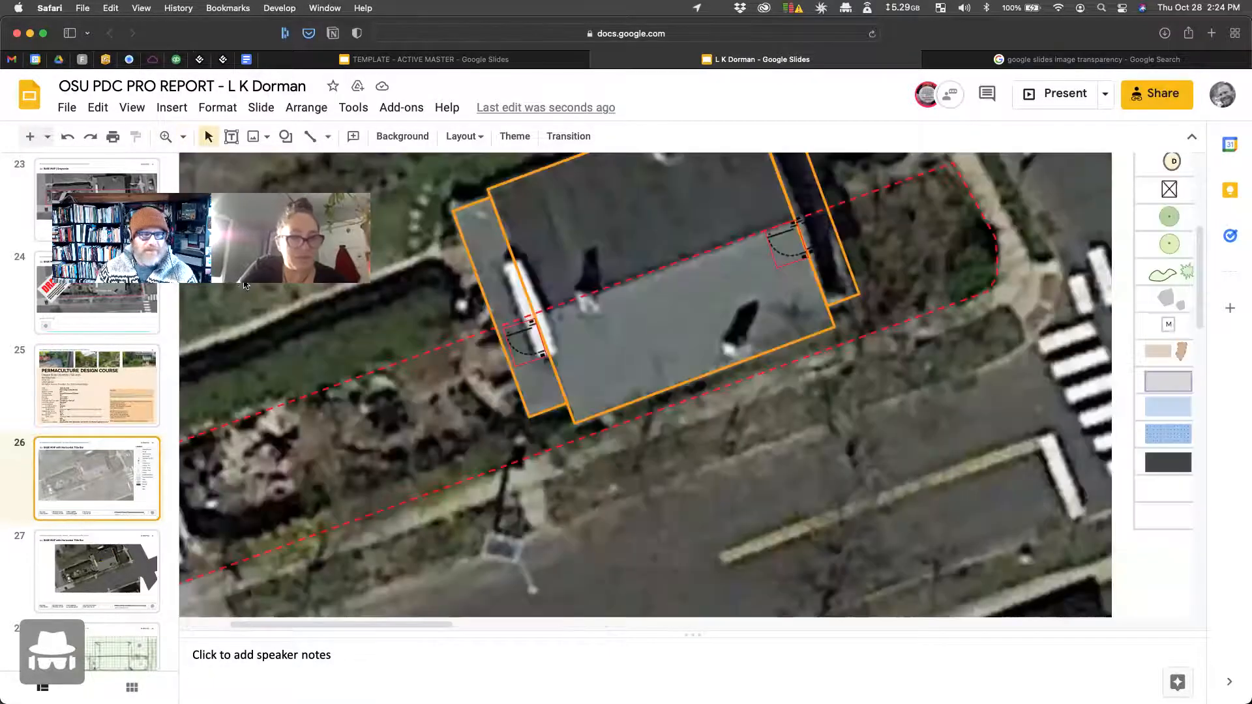
Step: Look at the garden photos on slide 38, then return to base map slide 26
{"action": "scroll", "coordinate": [89, 414], "scroll_direction": "down", "scroll_amount": 10}
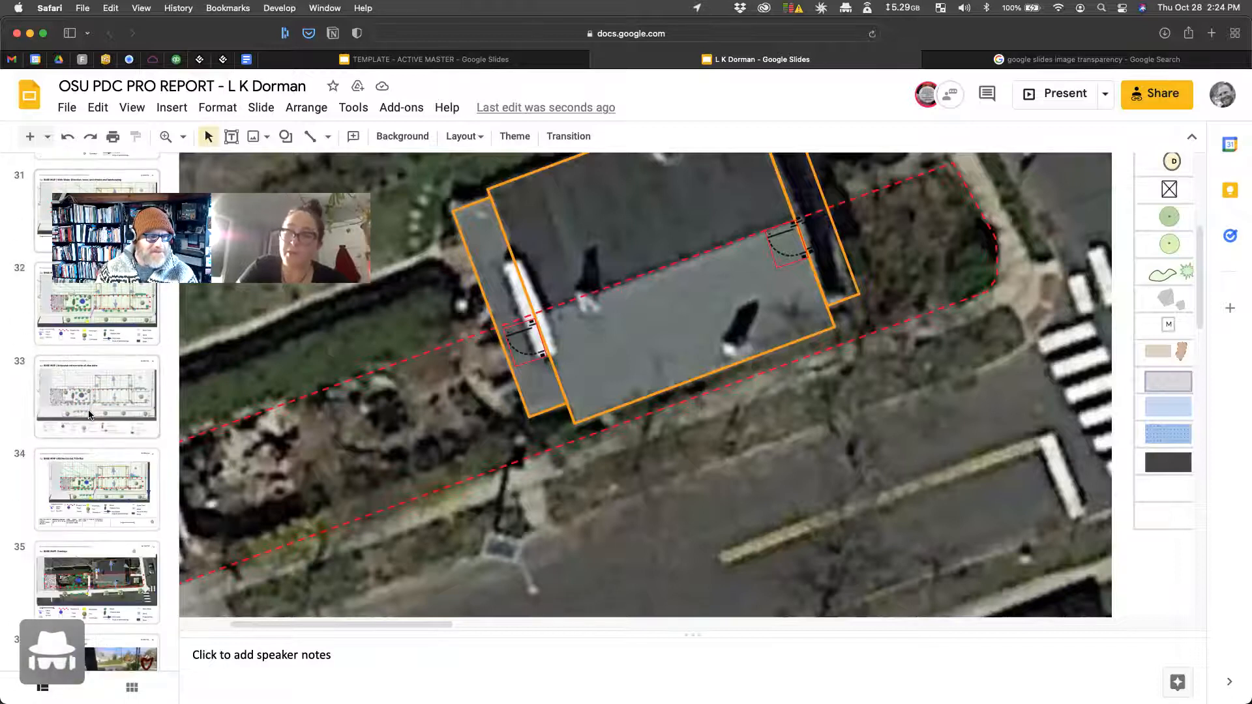
{"action": "scroll", "coordinate": [89, 415], "scroll_direction": "down", "scroll_amount": 4}
{"action": "left_click", "coordinate": [93, 551]}
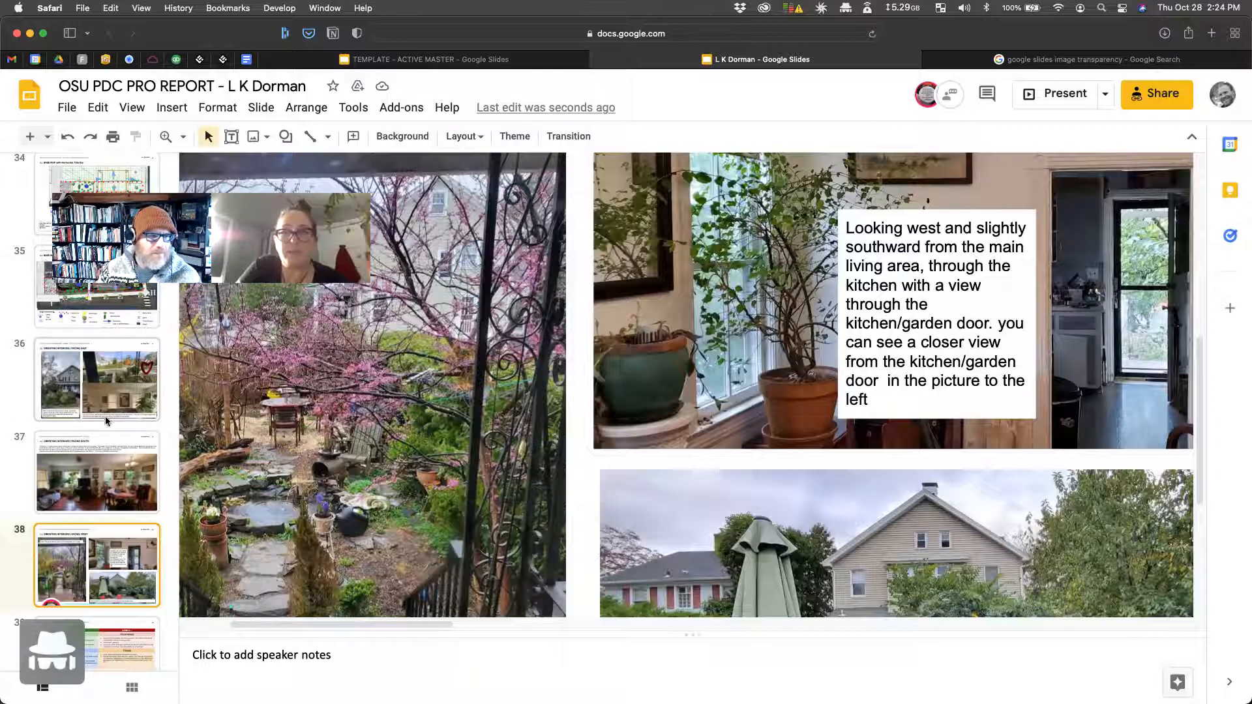
{"action": "scroll", "coordinate": [107, 421], "scroll_direction": "up", "scroll_amount": 20}
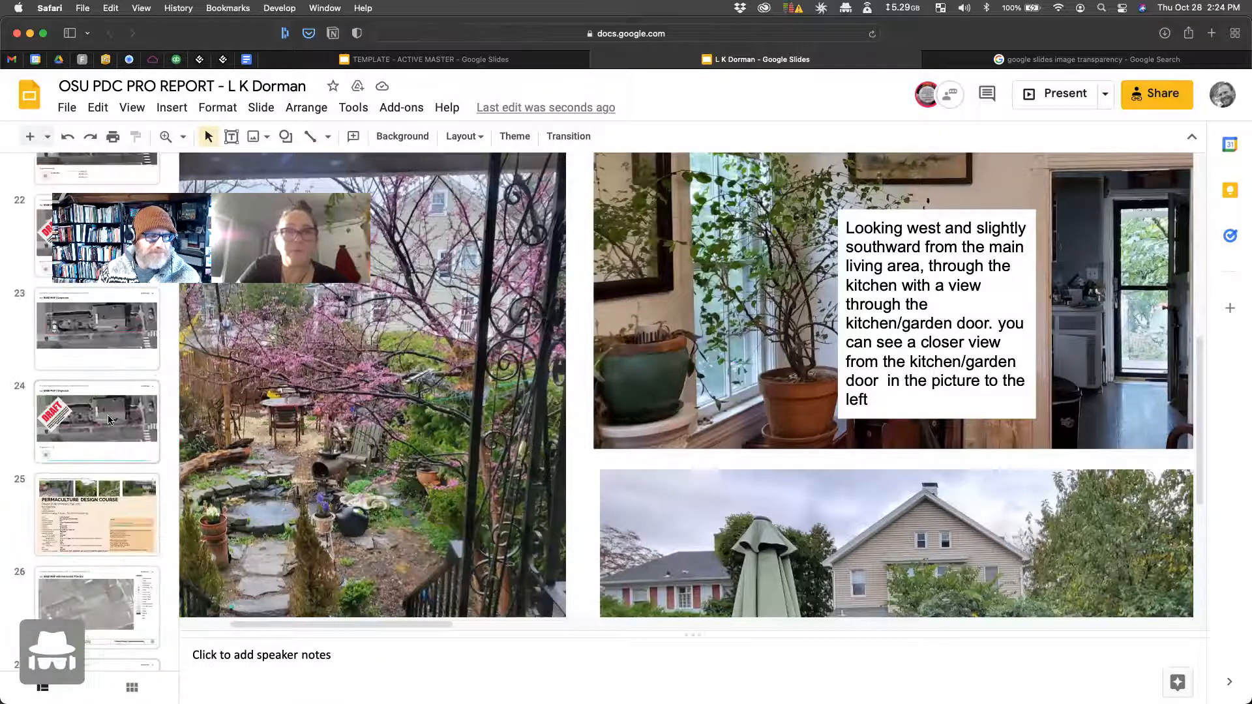
{"action": "scroll", "coordinate": [109, 421], "scroll_direction": "down", "scroll_amount": 3}
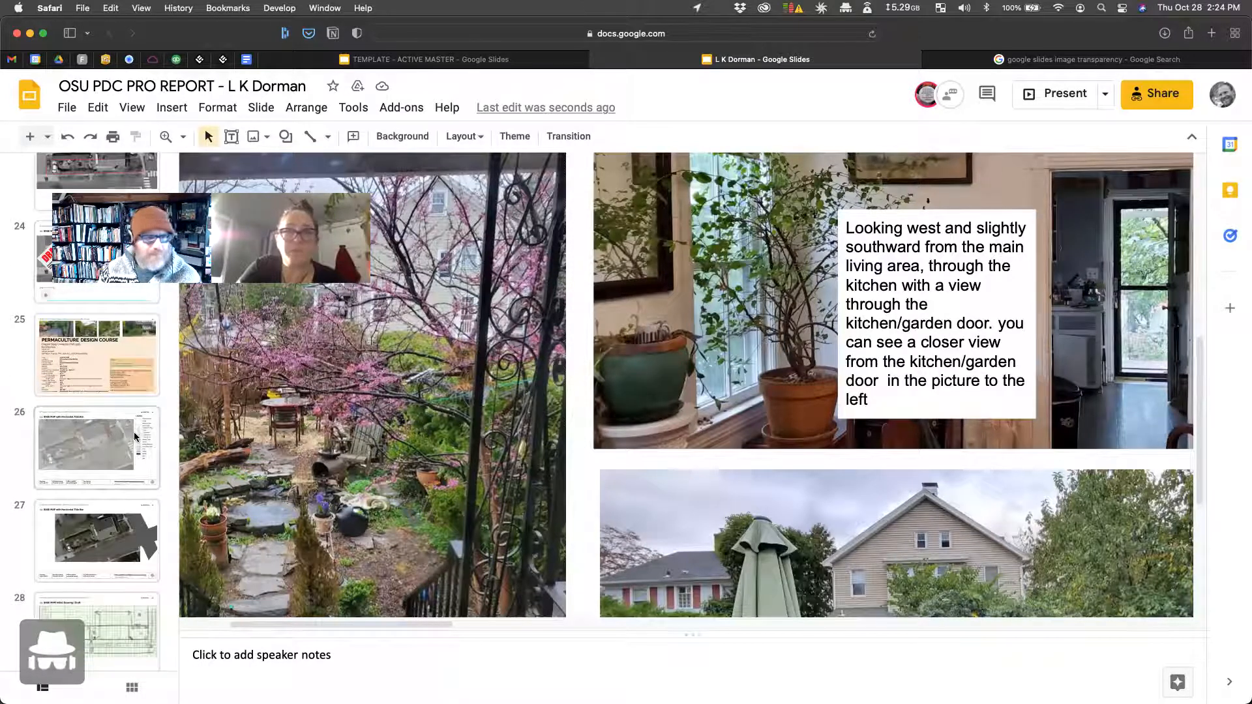
{"action": "left_click", "coordinate": [121, 449]}
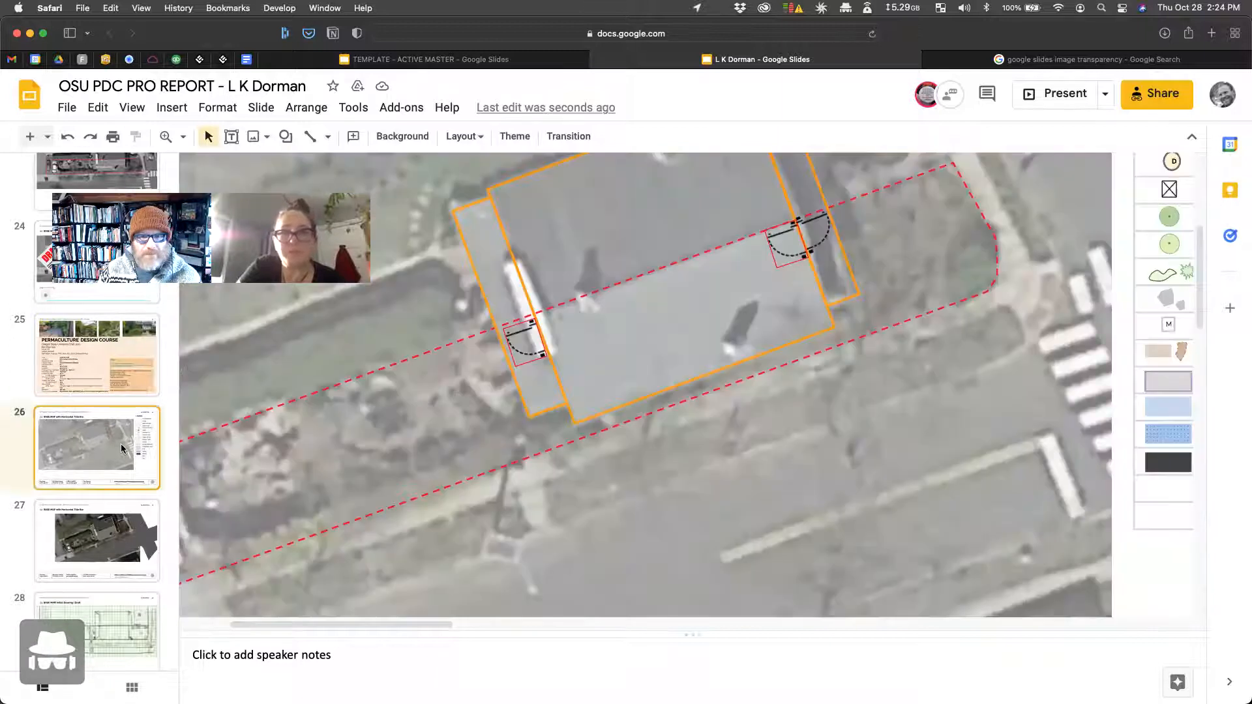
Step: Move the left door-swing symbol down along the building wall, then fit the slide to 52%
{"action": "left_click_drag", "start_coordinate": [539, 347], "coordinate": [547, 364]}
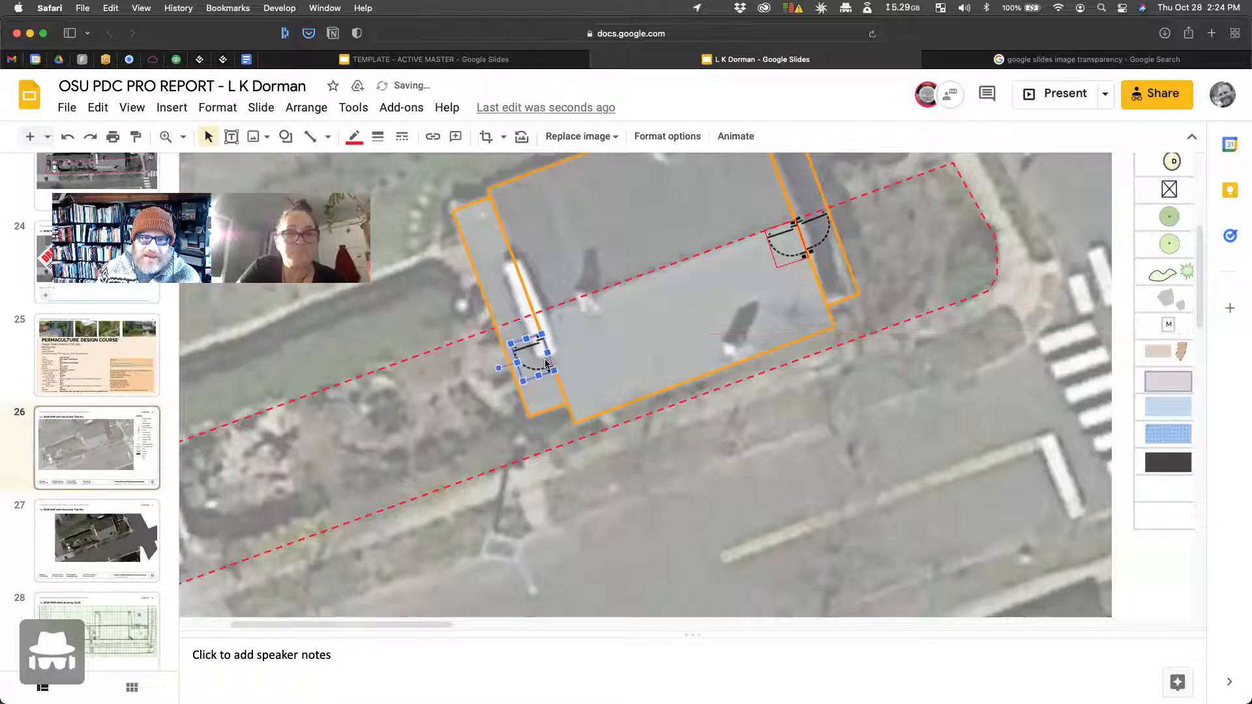
{"action": "left_click", "coordinate": [608, 334]}
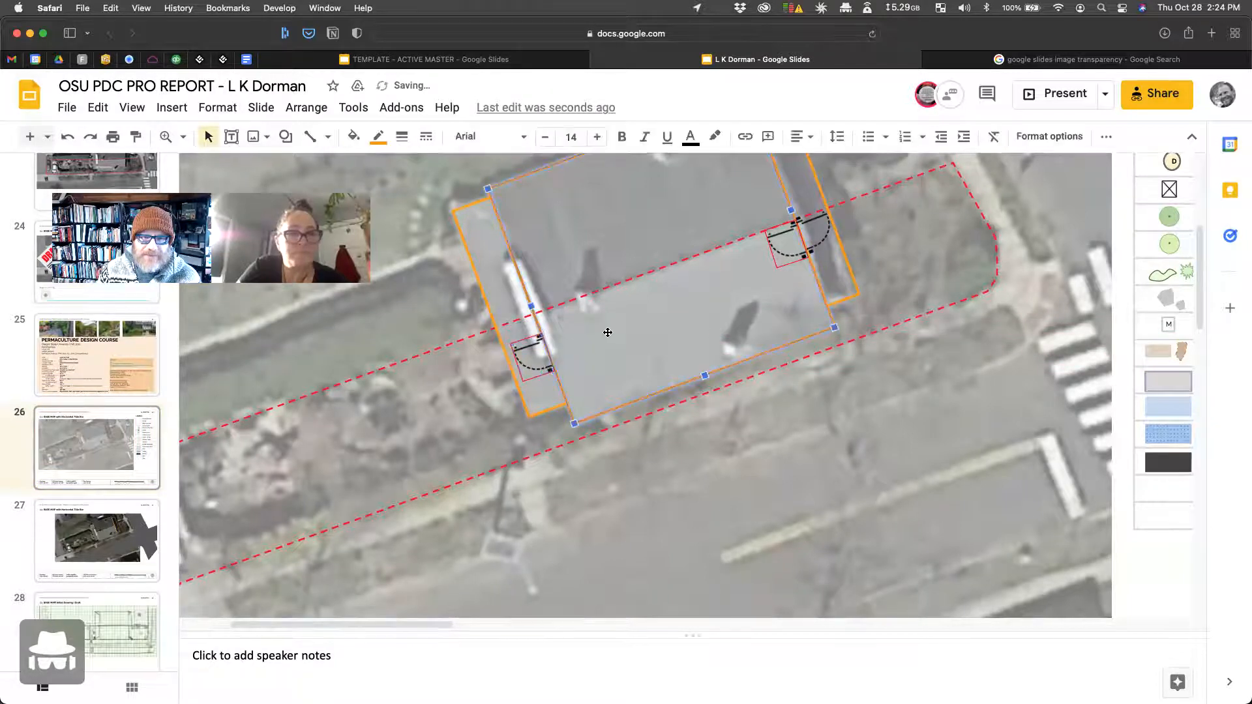
{"action": "left_click", "coordinate": [863, 341]}
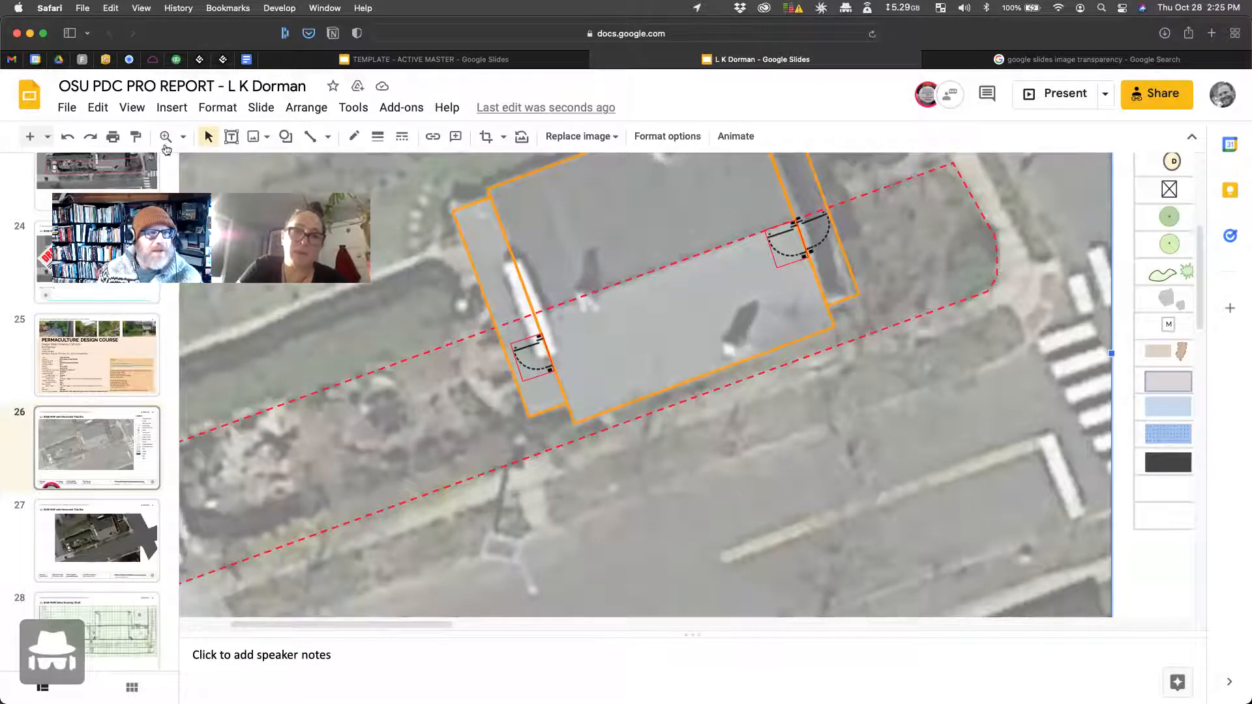
{"action": "left_click", "coordinate": [181, 140]}
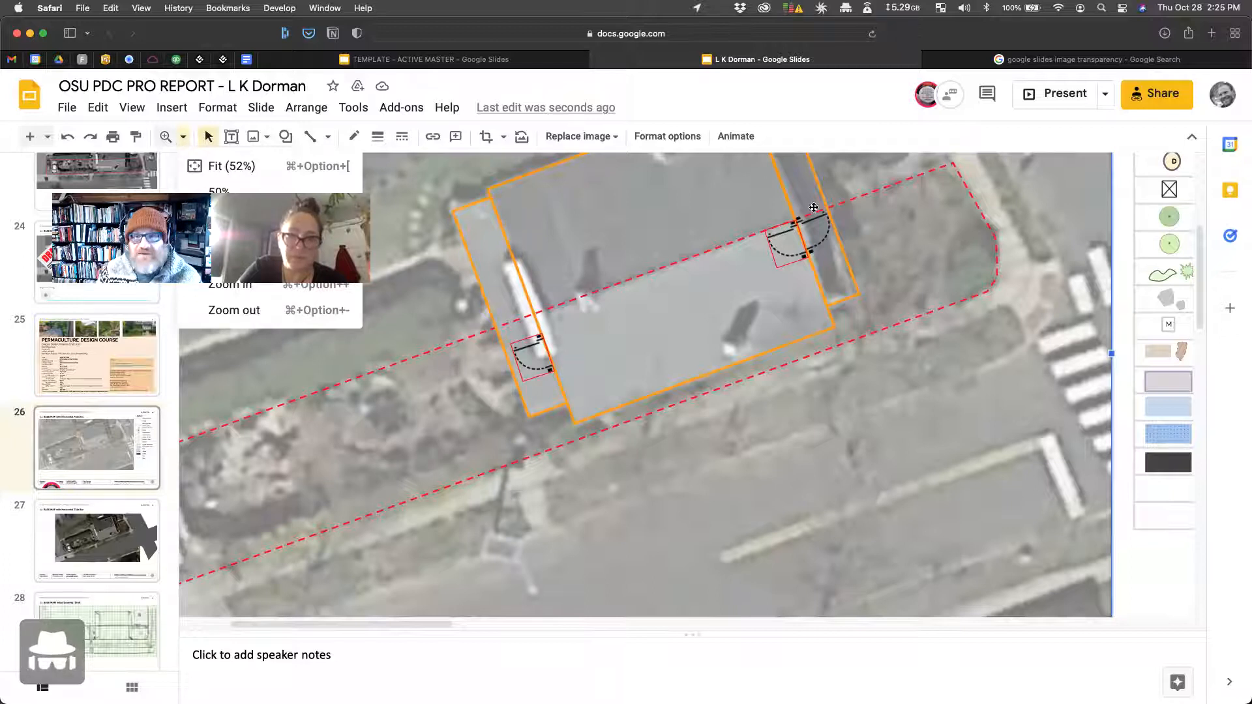
{"action": "left_click", "coordinate": [815, 232]}
{"action": "left_click_drag", "start_coordinate": [815, 233], "coordinate": [560, 353]}
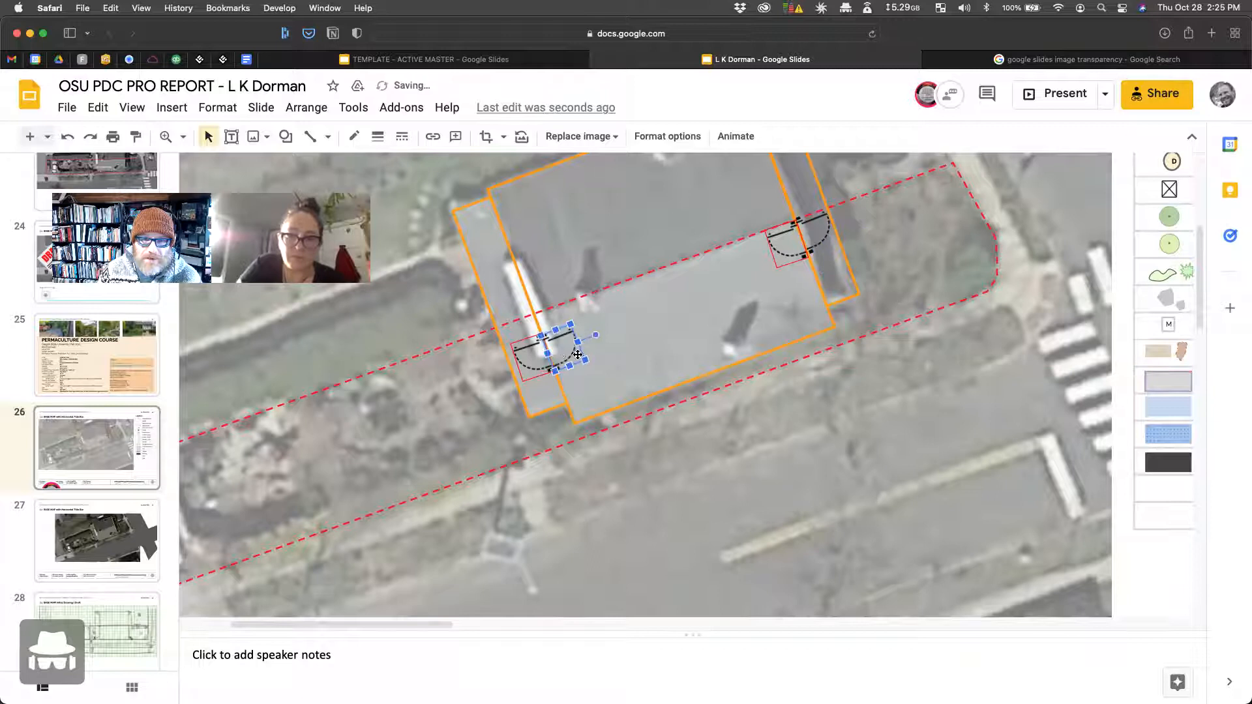
{"action": "left_click", "coordinate": [739, 390]}
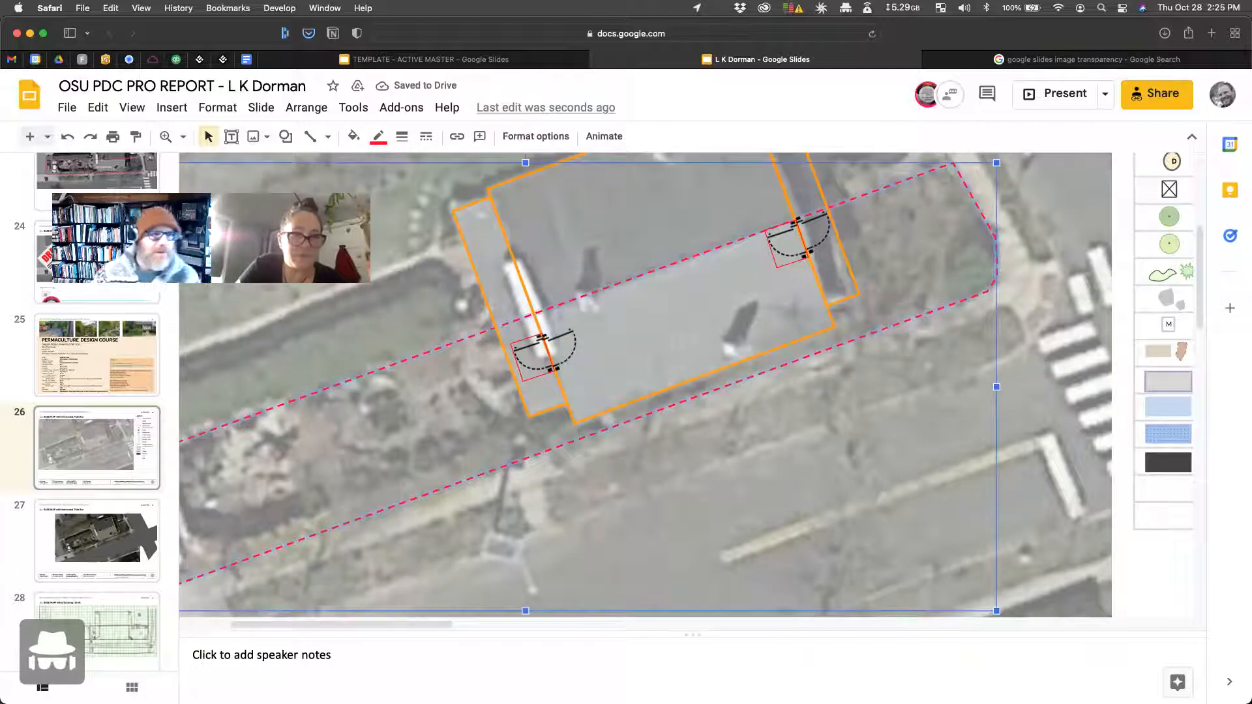
{"action": "left_click", "coordinate": [183, 137]}
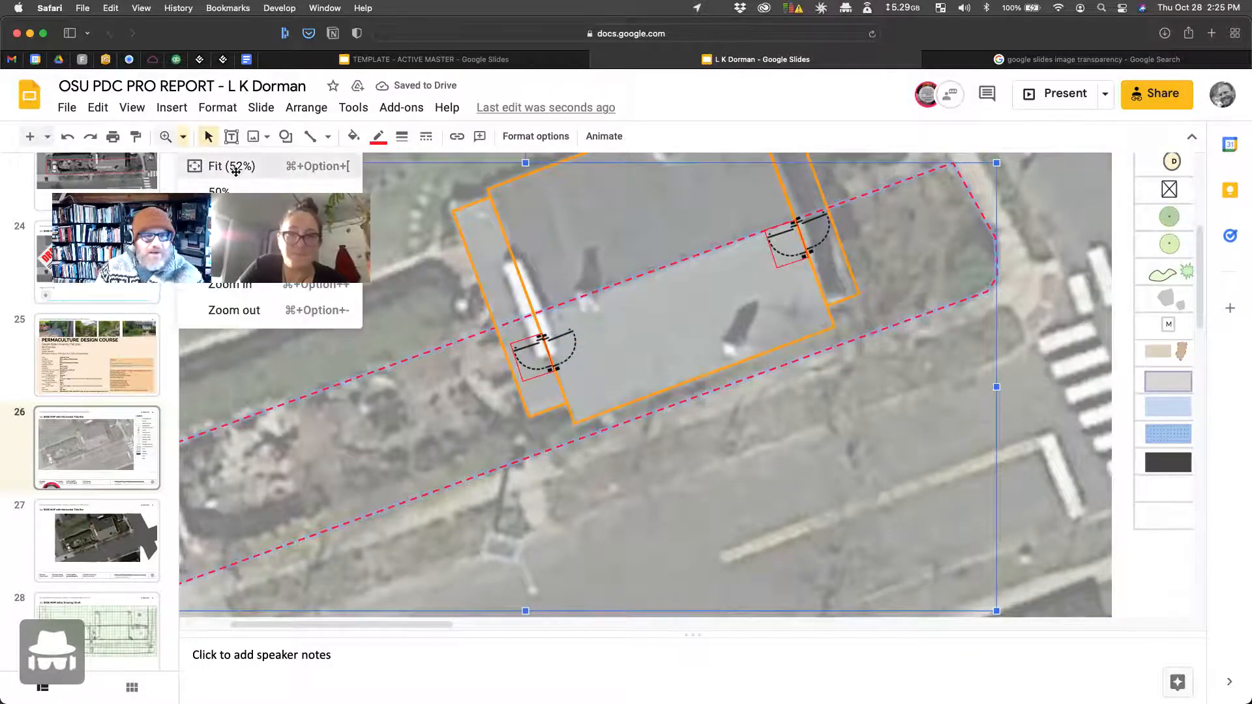
{"action": "left_click", "coordinate": [236, 171]}
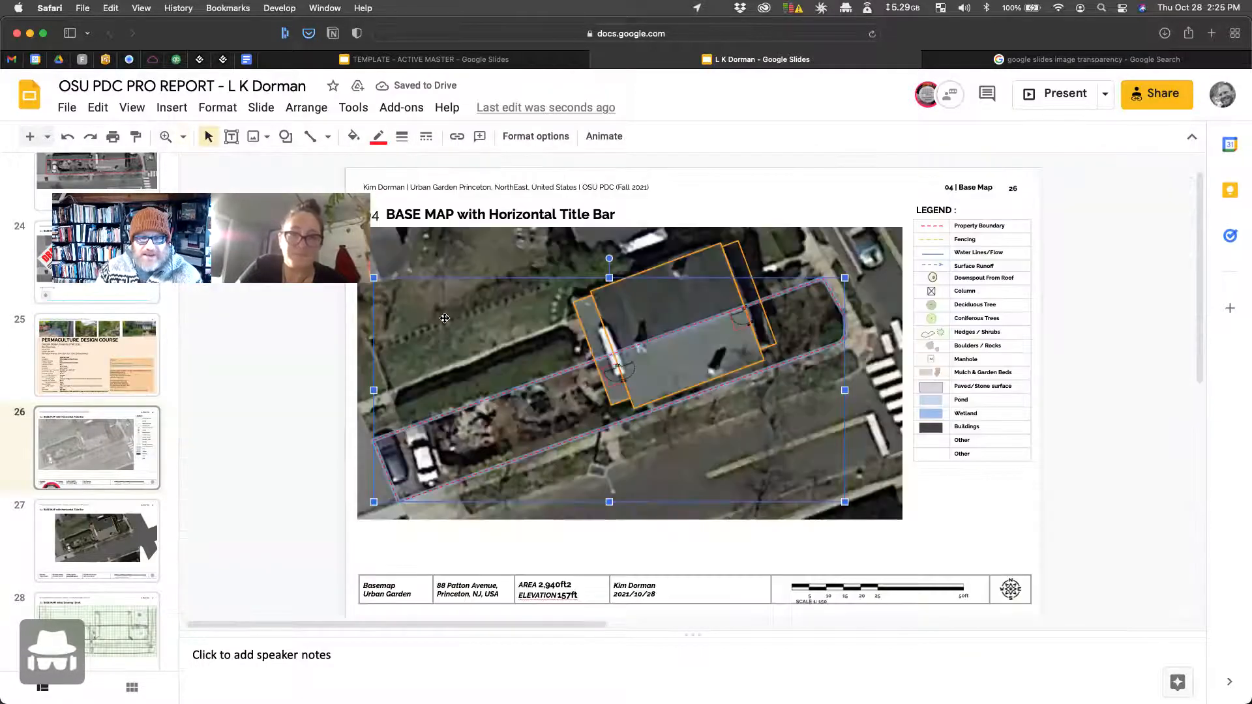
{"action": "left_click", "coordinate": [981, 509]}
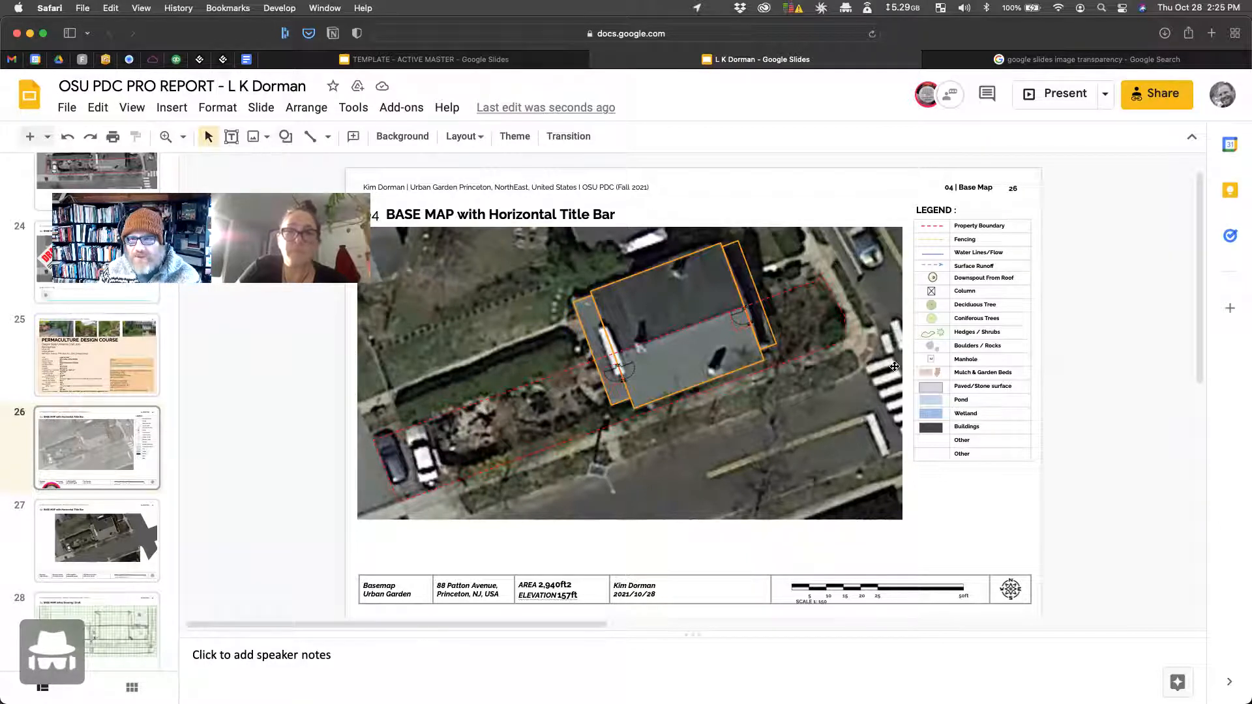
{"action": "left_click", "coordinate": [925, 335]}
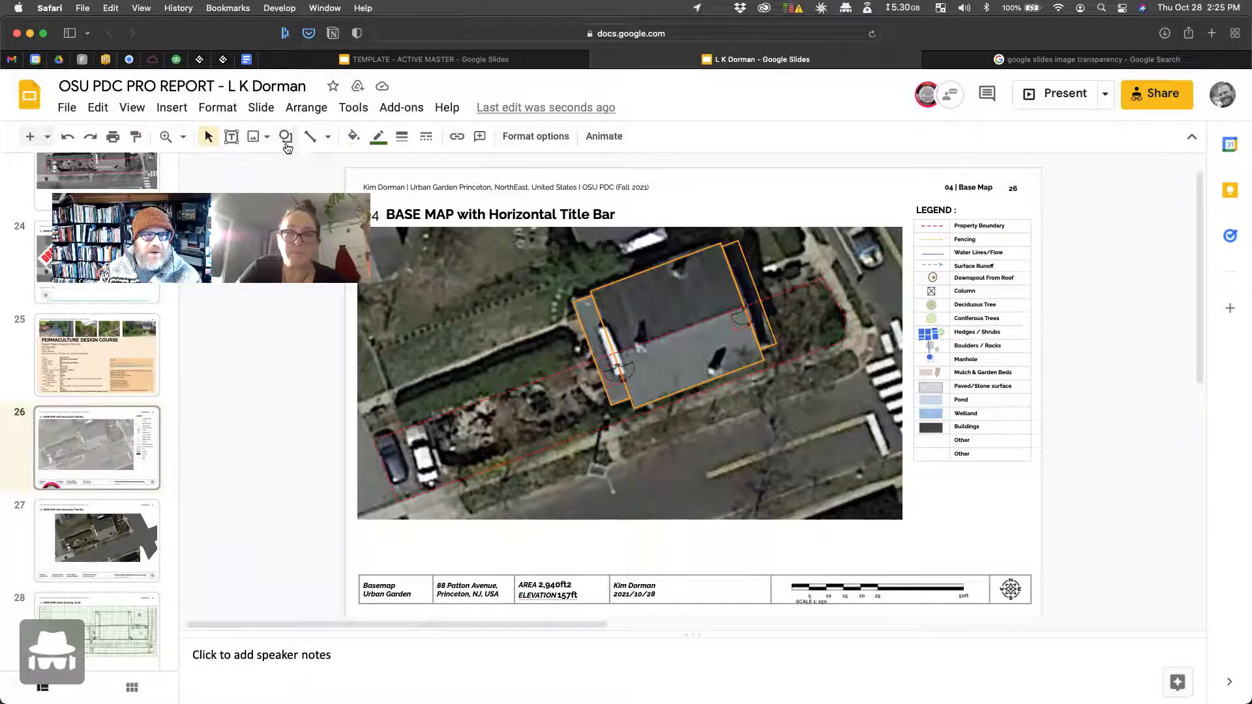
Step: Trace a closed four-point polyline around the hedge bed left of the house, from its lower-left end to the upper-right corners
{"action": "left_click", "coordinate": [328, 138]}
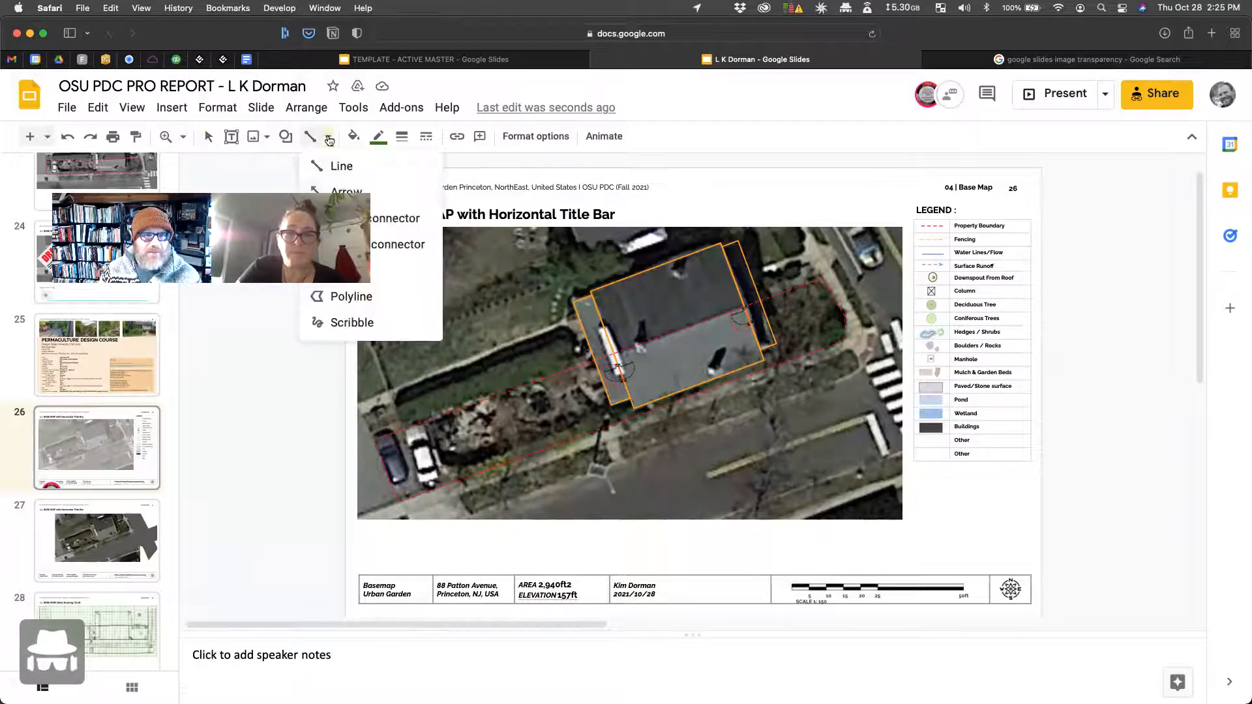
{"action": "left_click", "coordinate": [342, 296]}
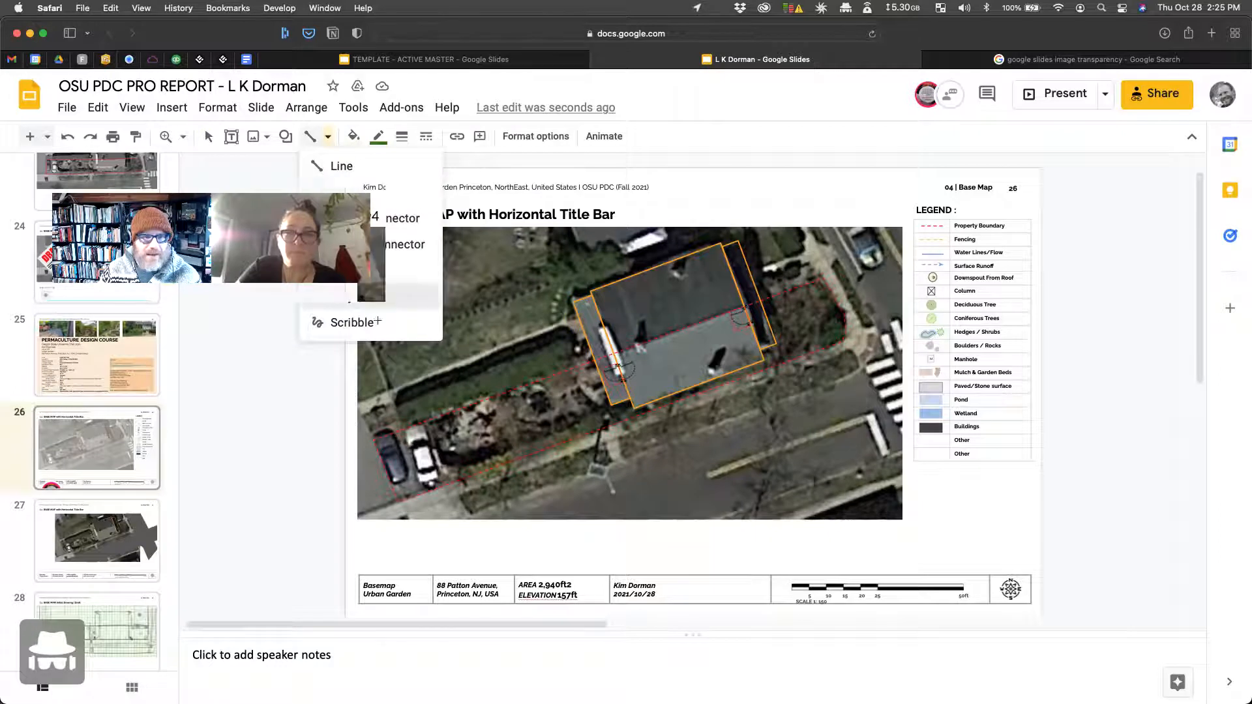
{"action": "left_click", "coordinate": [405, 423]}
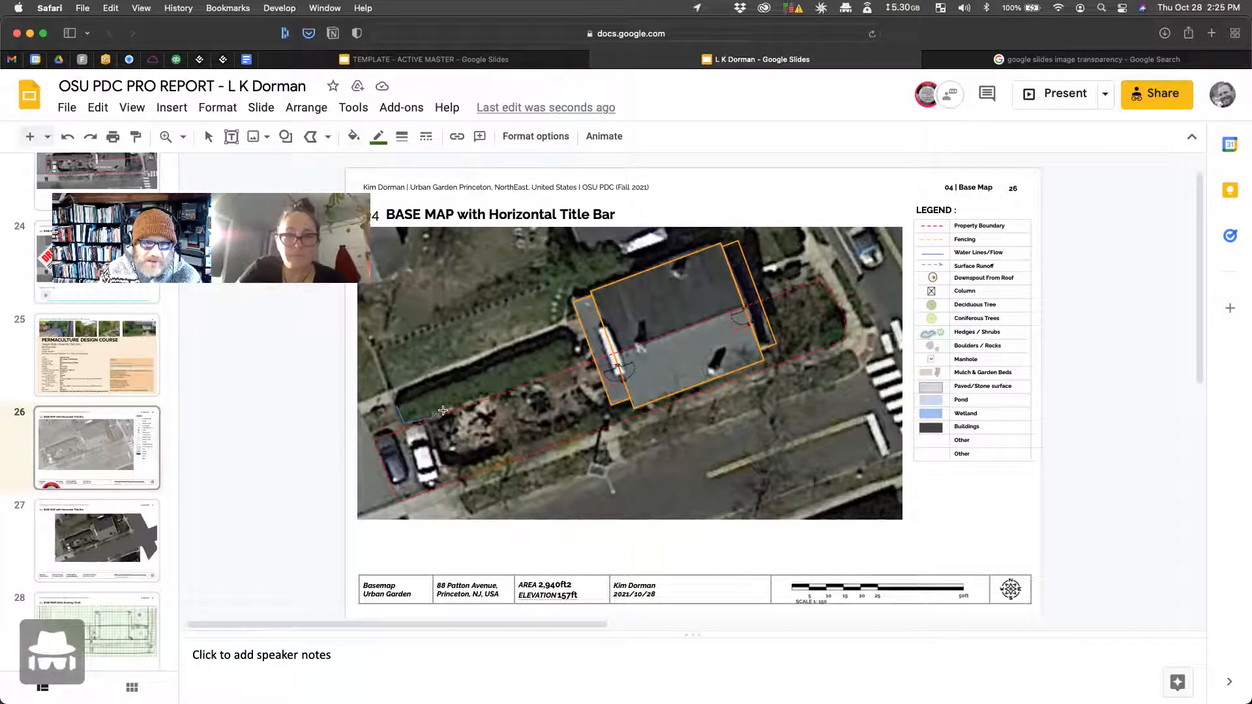
{"action": "left_click", "coordinate": [574, 349]}
{"action": "left_click", "coordinate": [560, 337]}
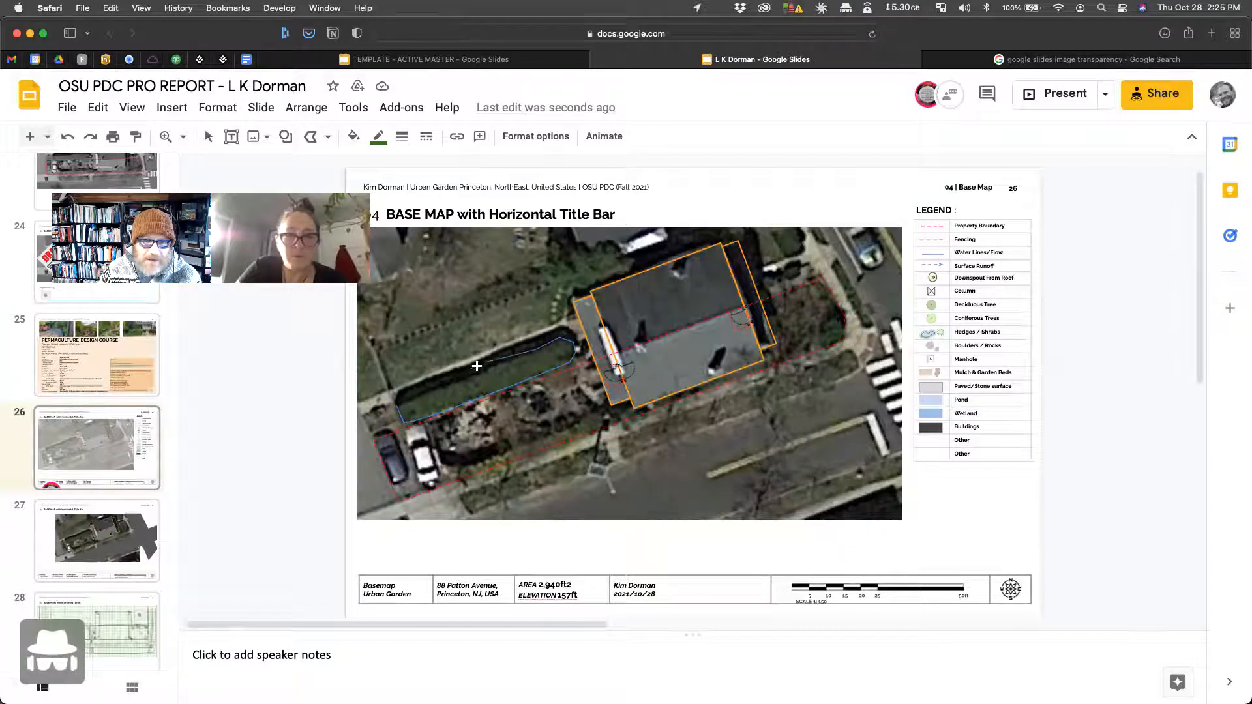
{"action": "left_click", "coordinate": [394, 407]}
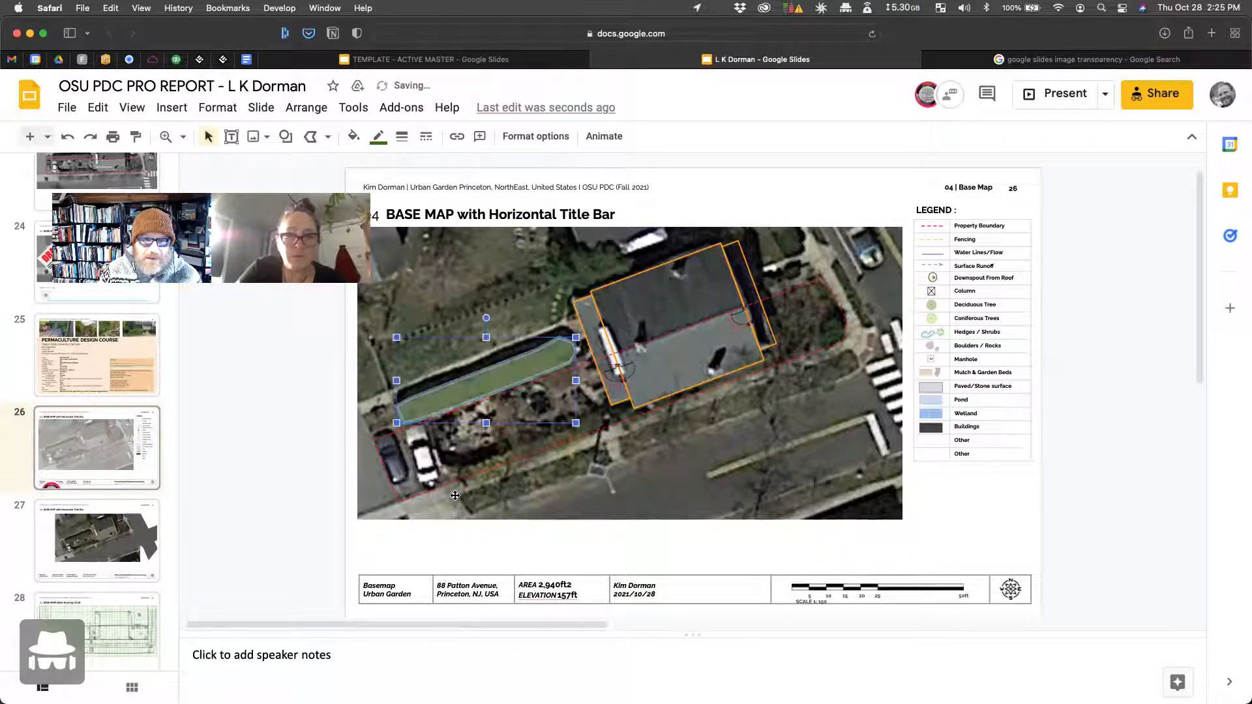
Step: Deselect the new green bed and select the Deciduous Tree legend symbol
{"action": "left_click", "coordinate": [685, 359]}
{"action": "left_click", "coordinate": [1029, 494]}
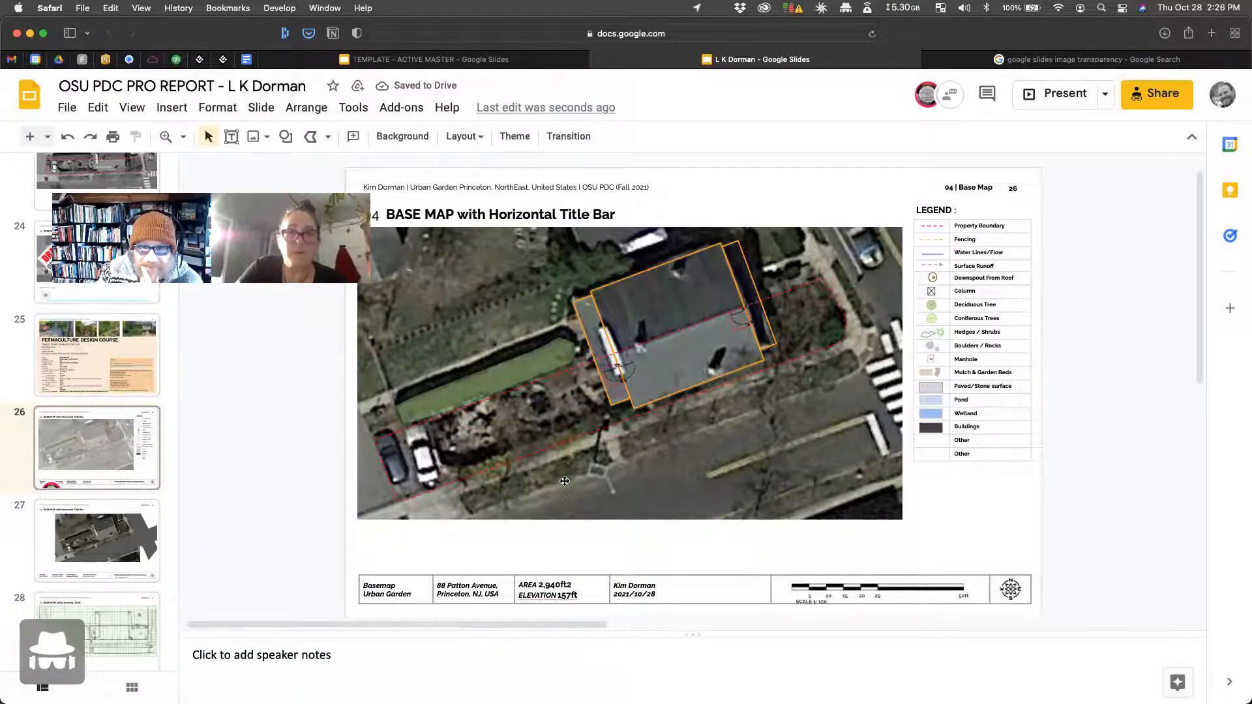
{"action": "left_click", "coordinate": [930, 306]}
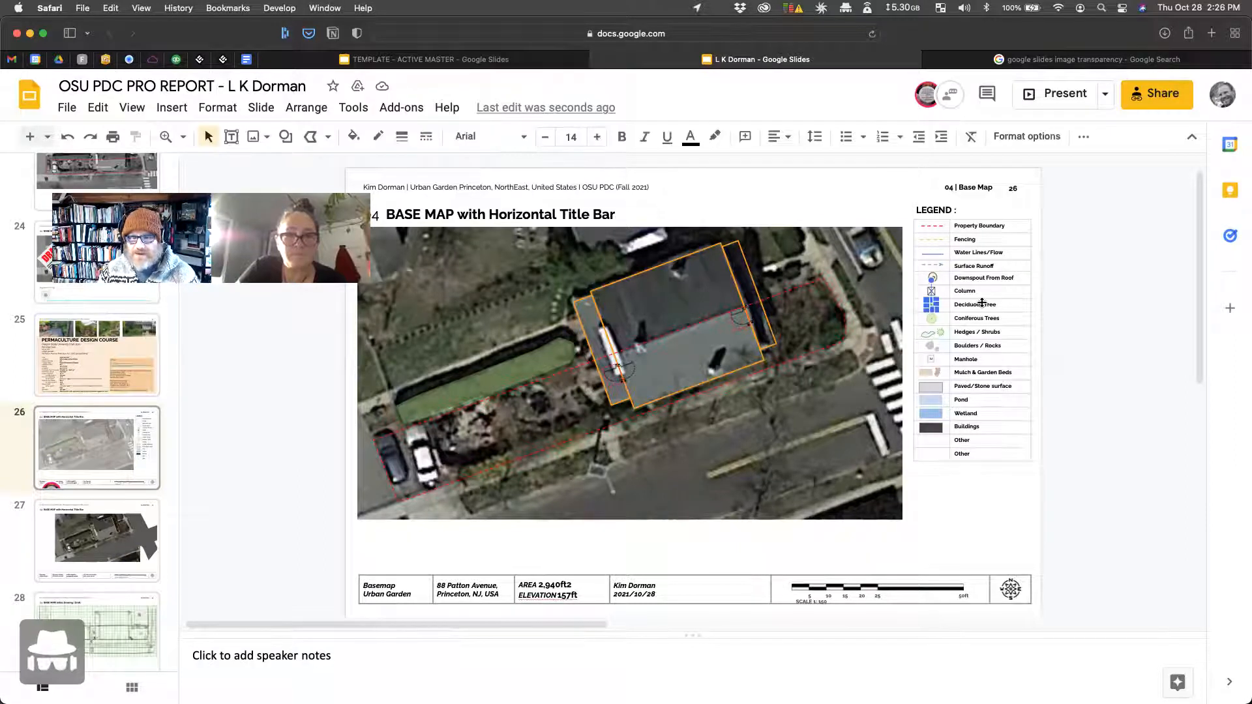
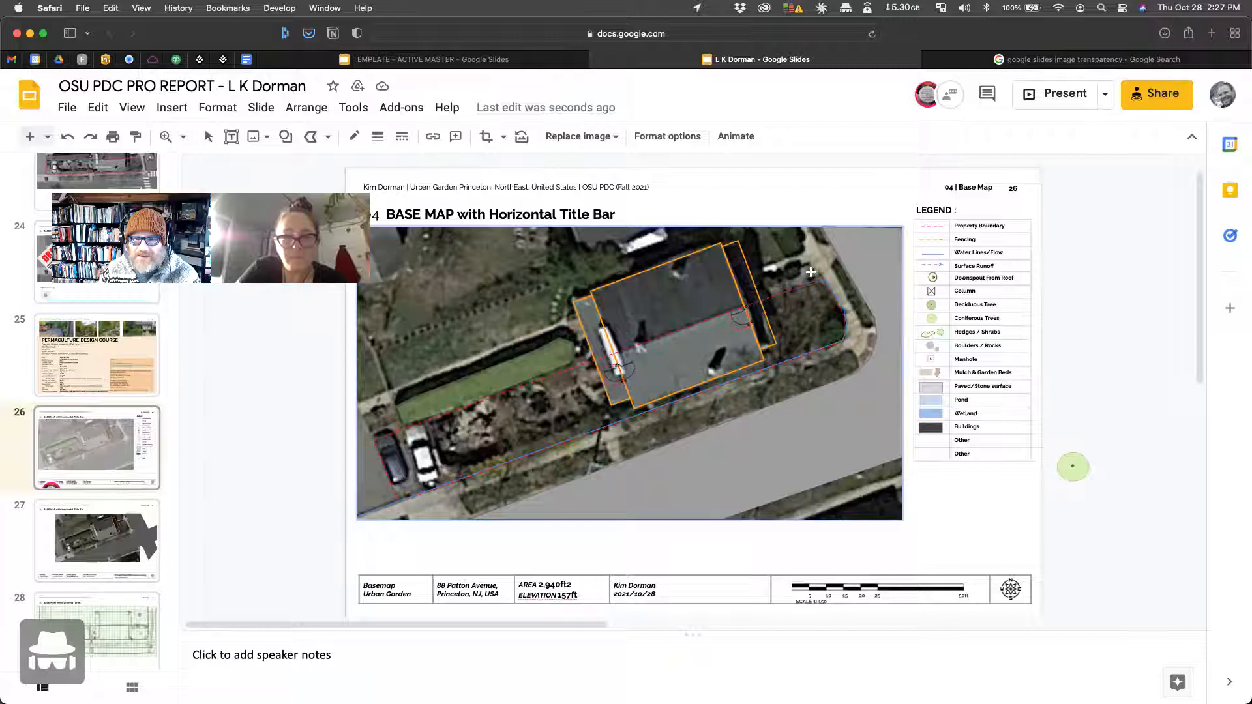
Step: Delete the stray outline and switch the line type to Polyline
{"action": "double_click", "coordinate": [816, 277]}
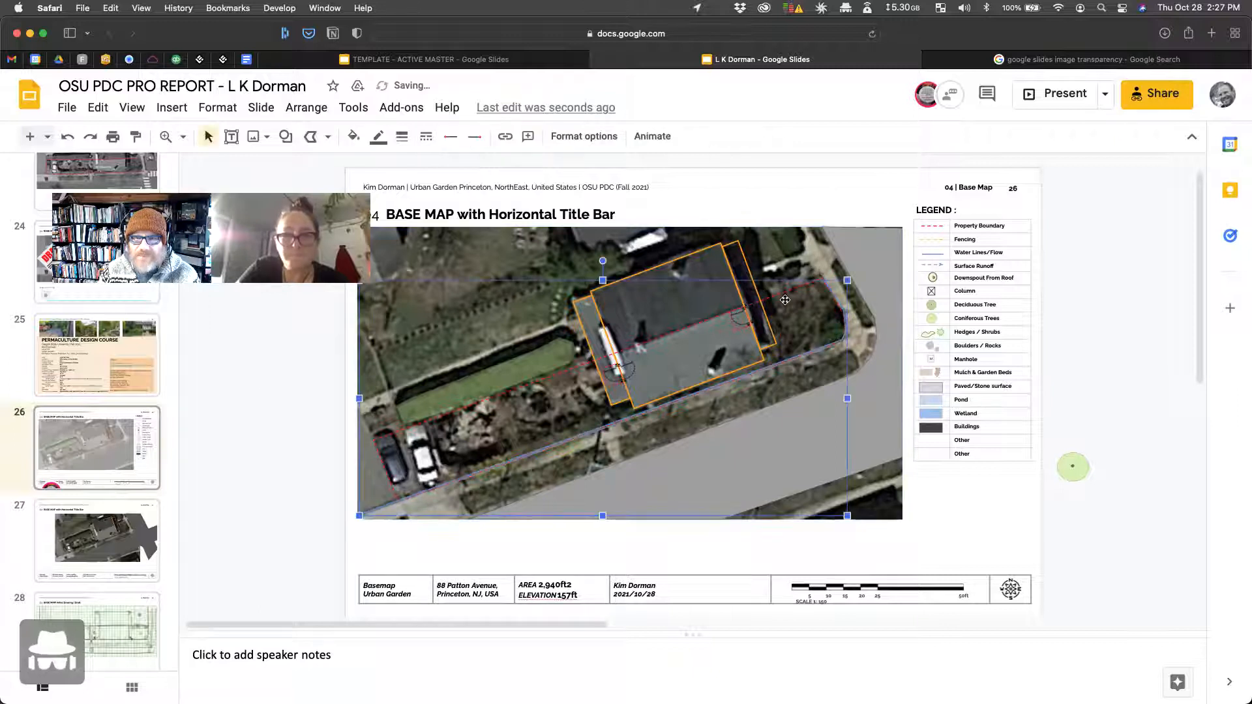
{"action": "key", "text": "Delete"}
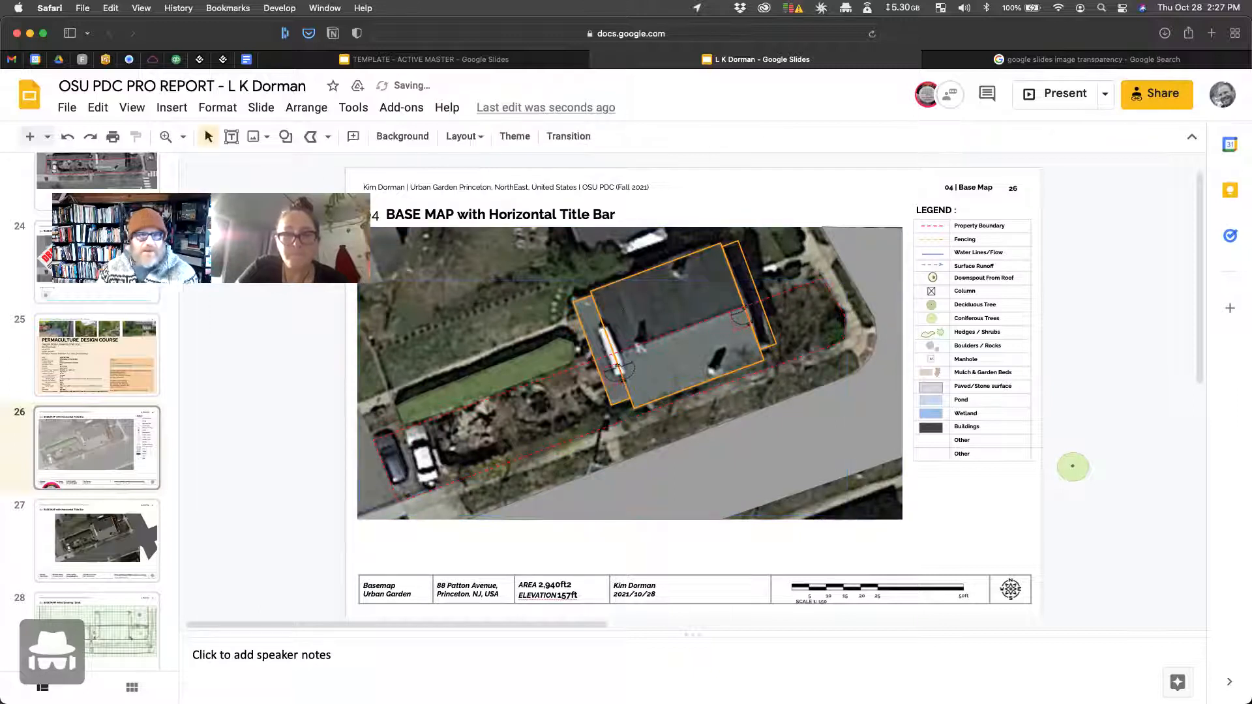
{"action": "left_click", "coordinate": [328, 137]}
{"action": "left_click", "coordinate": [330, 140]}
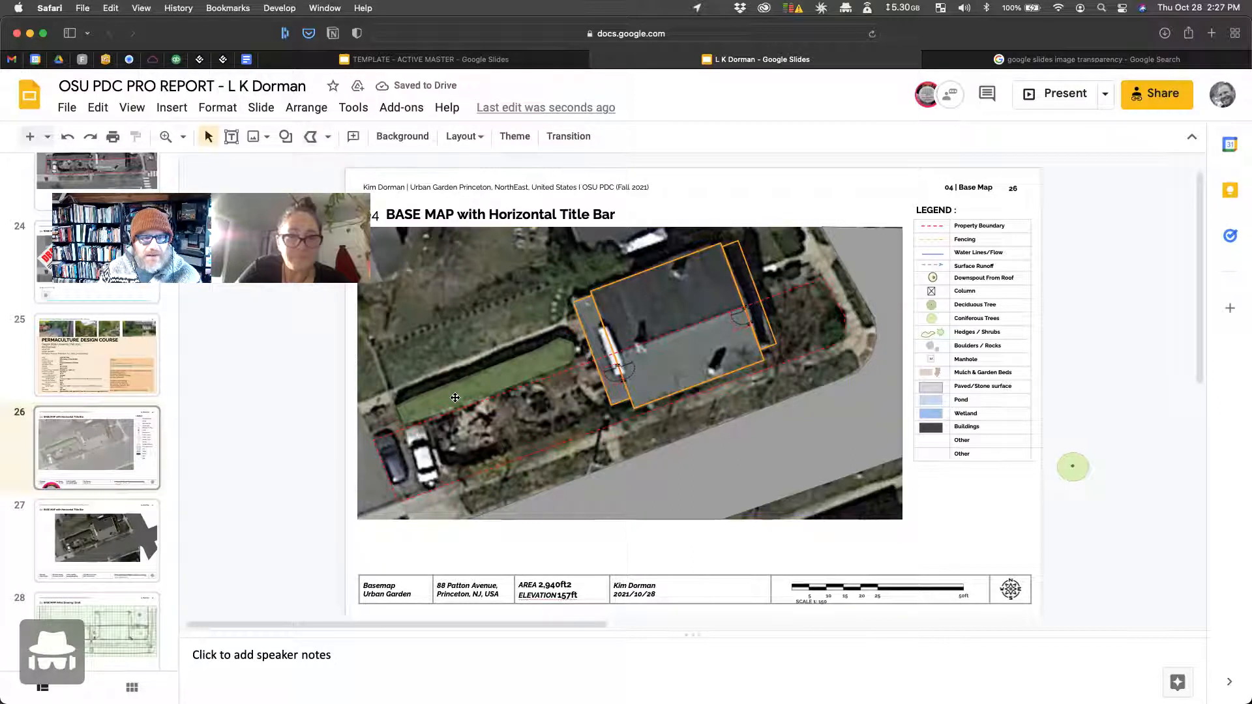
{"action": "left_click", "coordinate": [313, 137]}
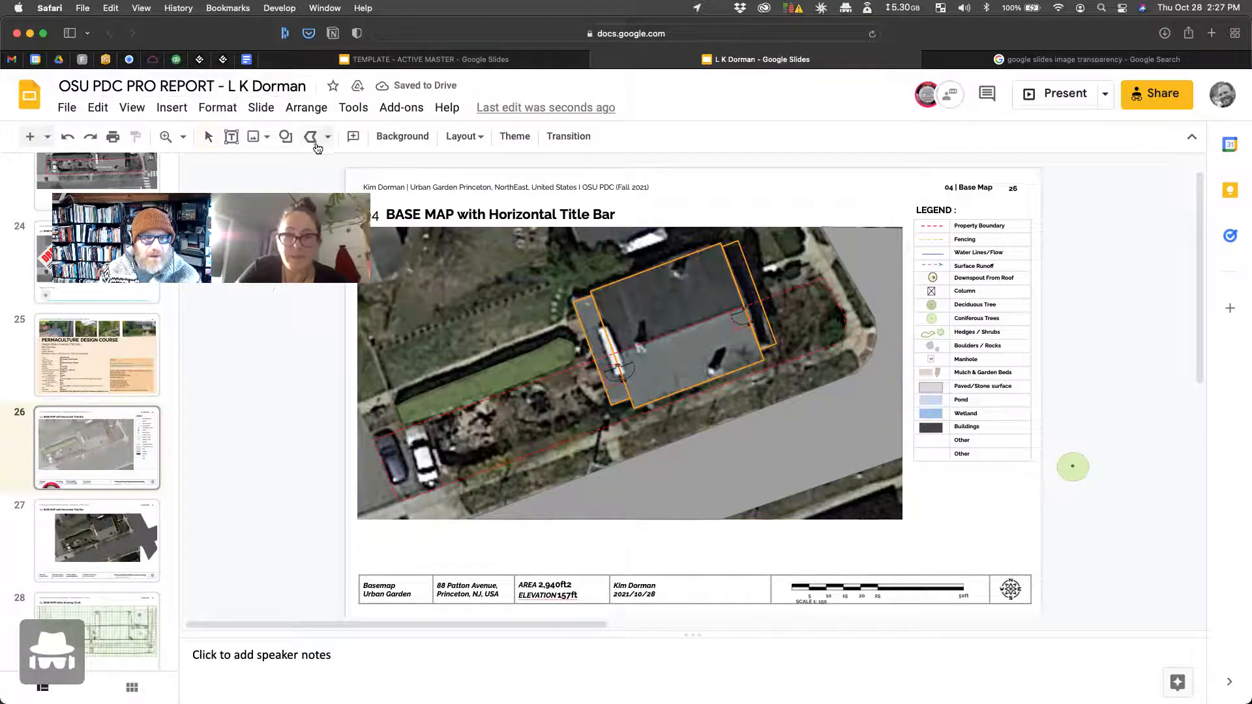
Step: Trace corners along the lower property boundary, porch edge and orange building outline
{"action": "mouse_move", "coordinate": [812, 362]}
{"action": "left_mouse_down"}
{"action": "mouse_move", "coordinate": [839, 344]}
{"action": "mouse_move", "coordinate": [845, 312]}
{"action": "left_mouse_up"}
{"action": "left_click", "coordinate": [823, 275]}
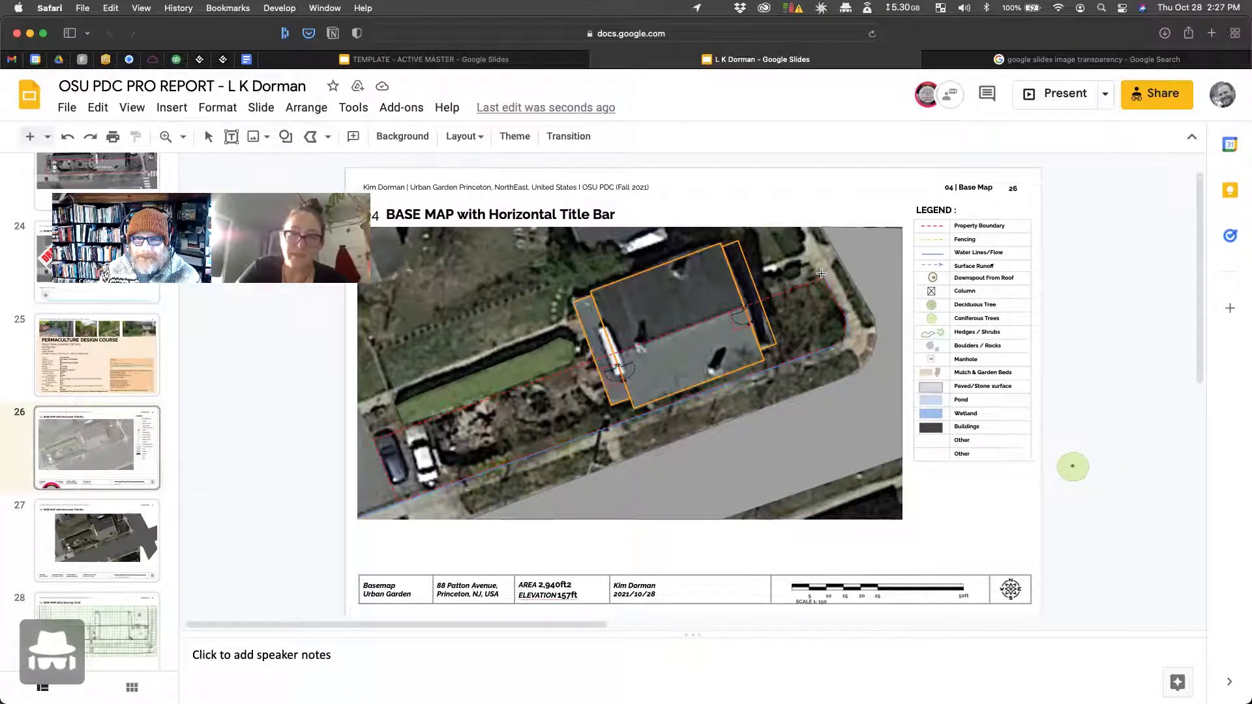
{"action": "left_click", "coordinate": [761, 300]}
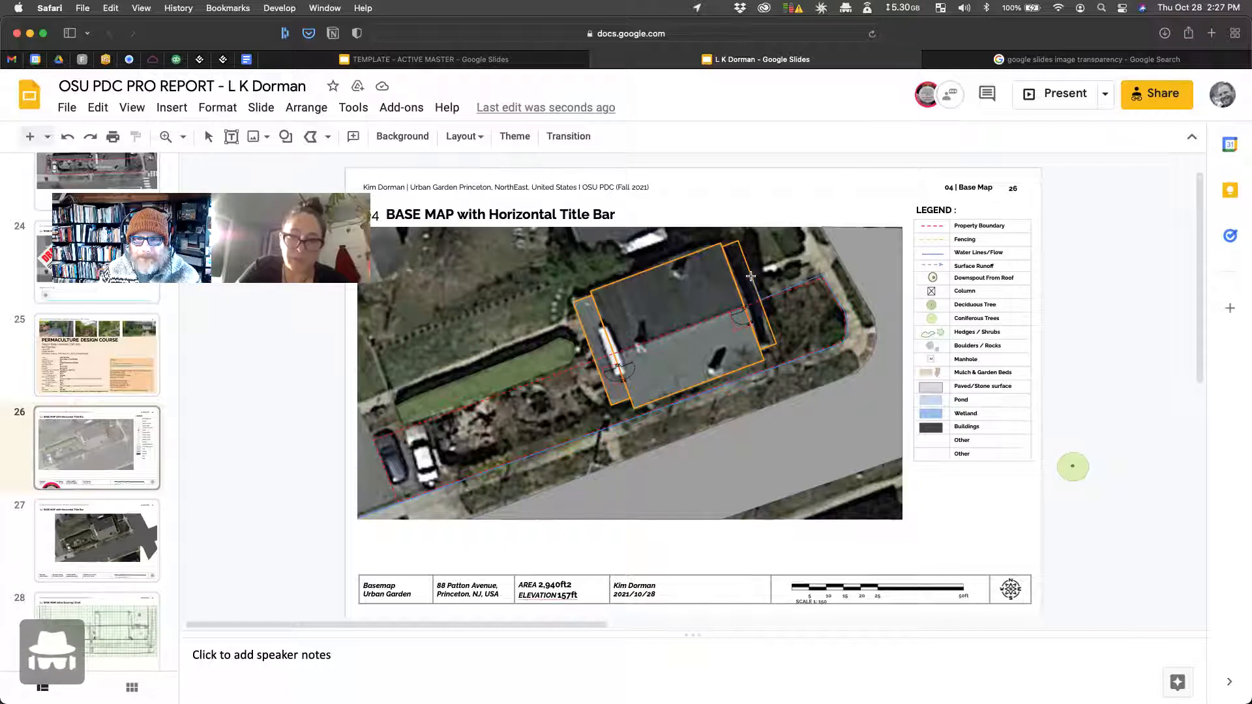
{"action": "left_click", "coordinate": [750, 269]}
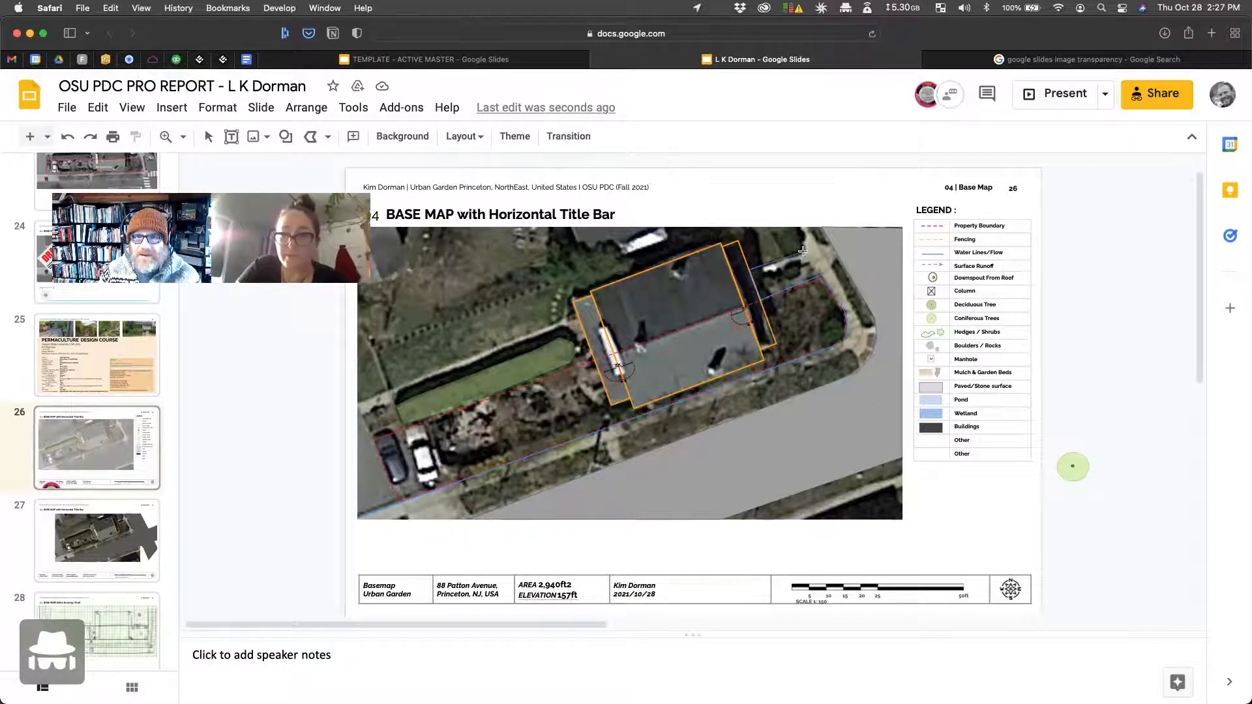
{"action": "left_click", "coordinate": [803, 249]}
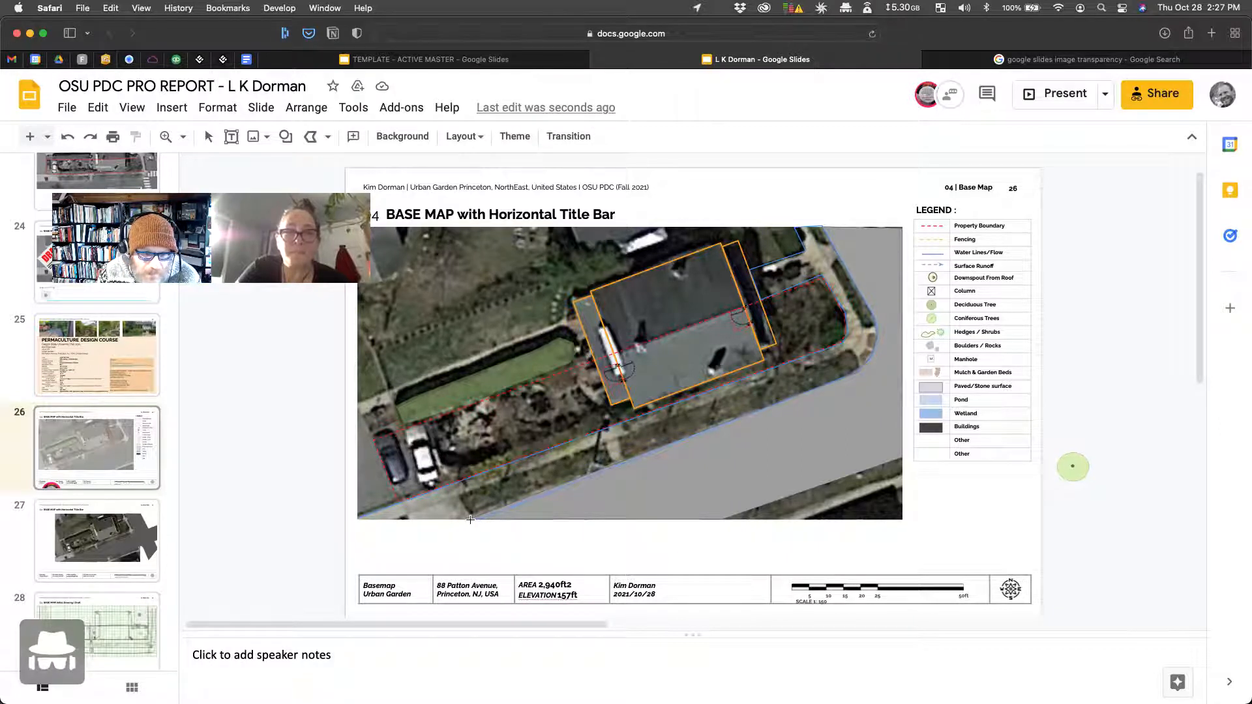
Step: Close the traced outline into a shape and set its fill to Transparent
{"action": "left_click", "coordinate": [357, 520]}
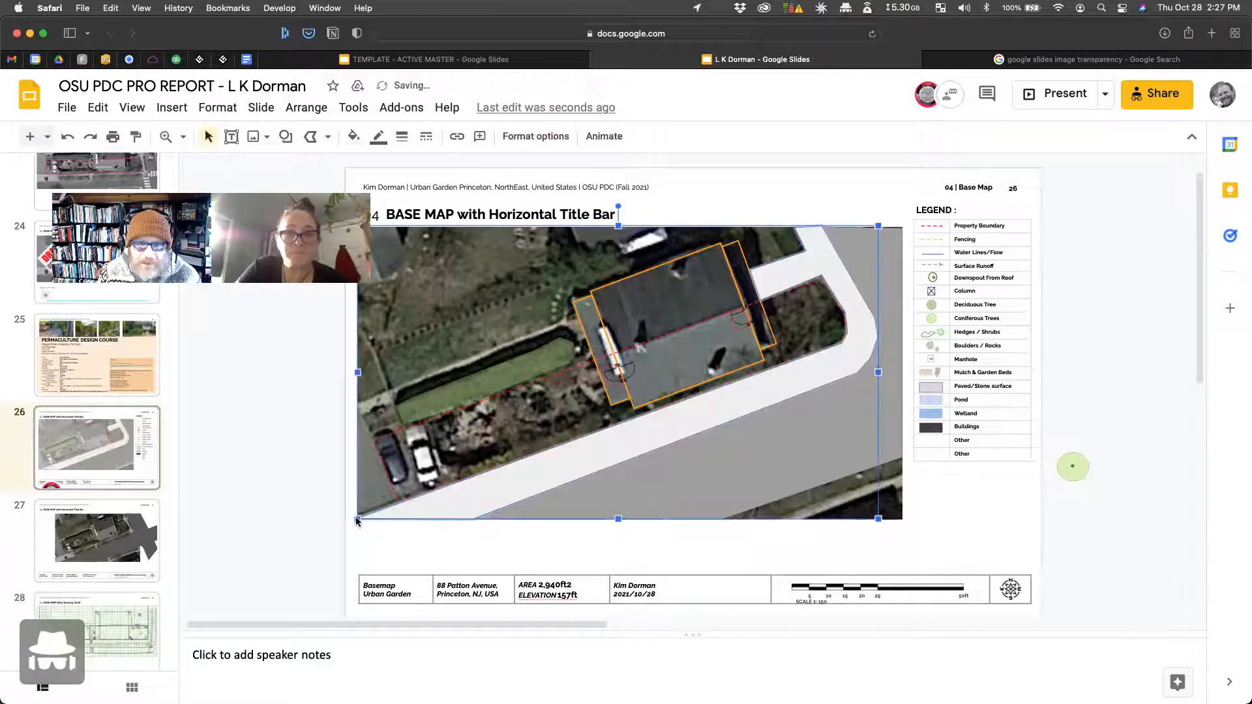
{"action": "left_click", "coordinate": [353, 137]}
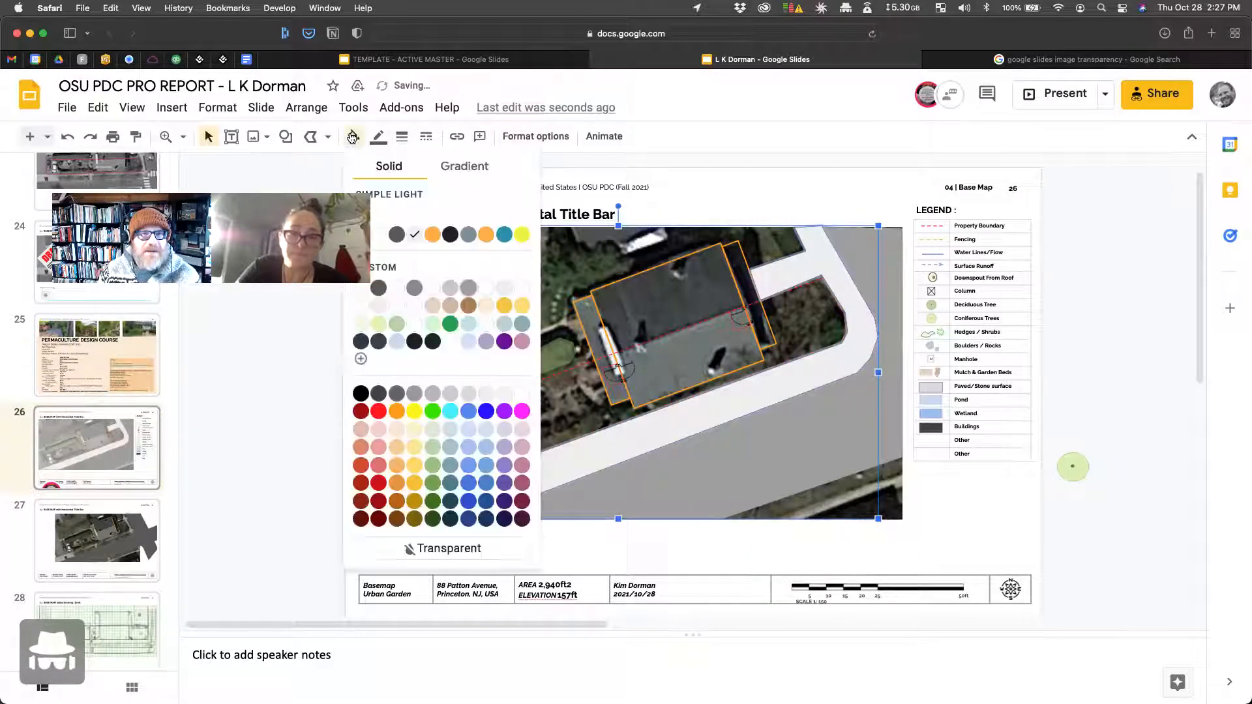
{"action": "left_click", "coordinate": [450, 288]}
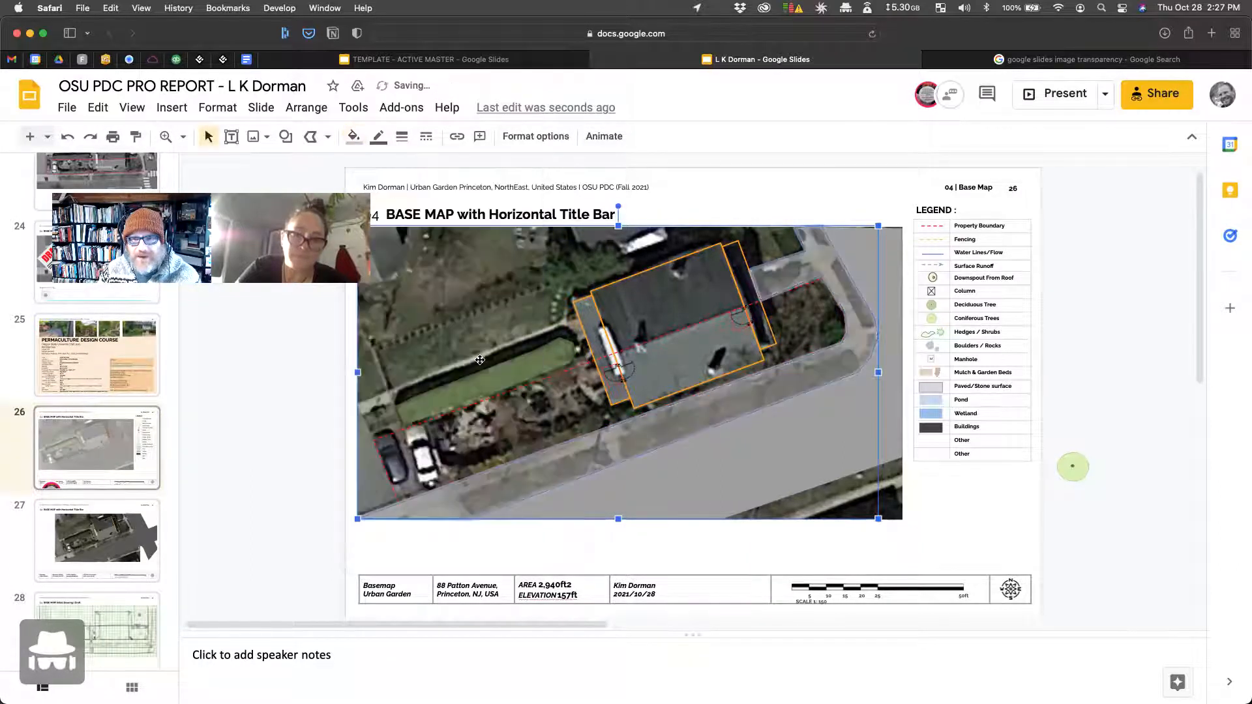
{"action": "left_click", "coordinate": [355, 138]}
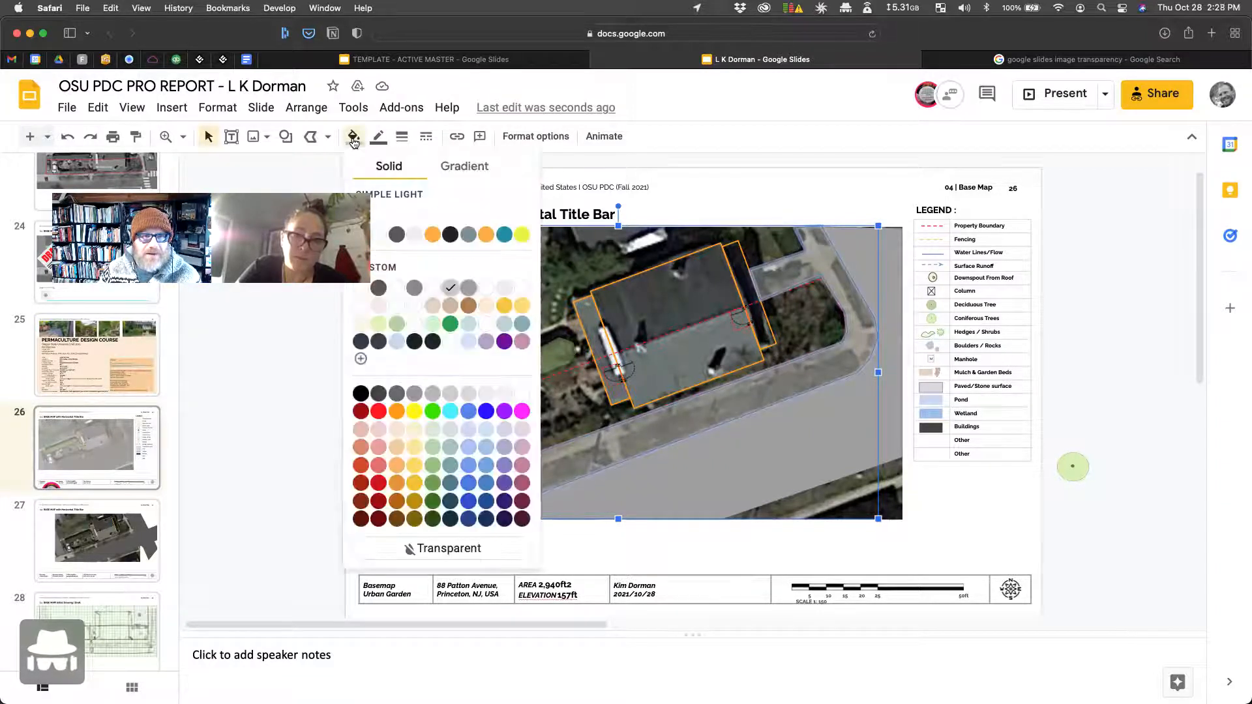
{"action": "left_click", "coordinate": [312, 139]}
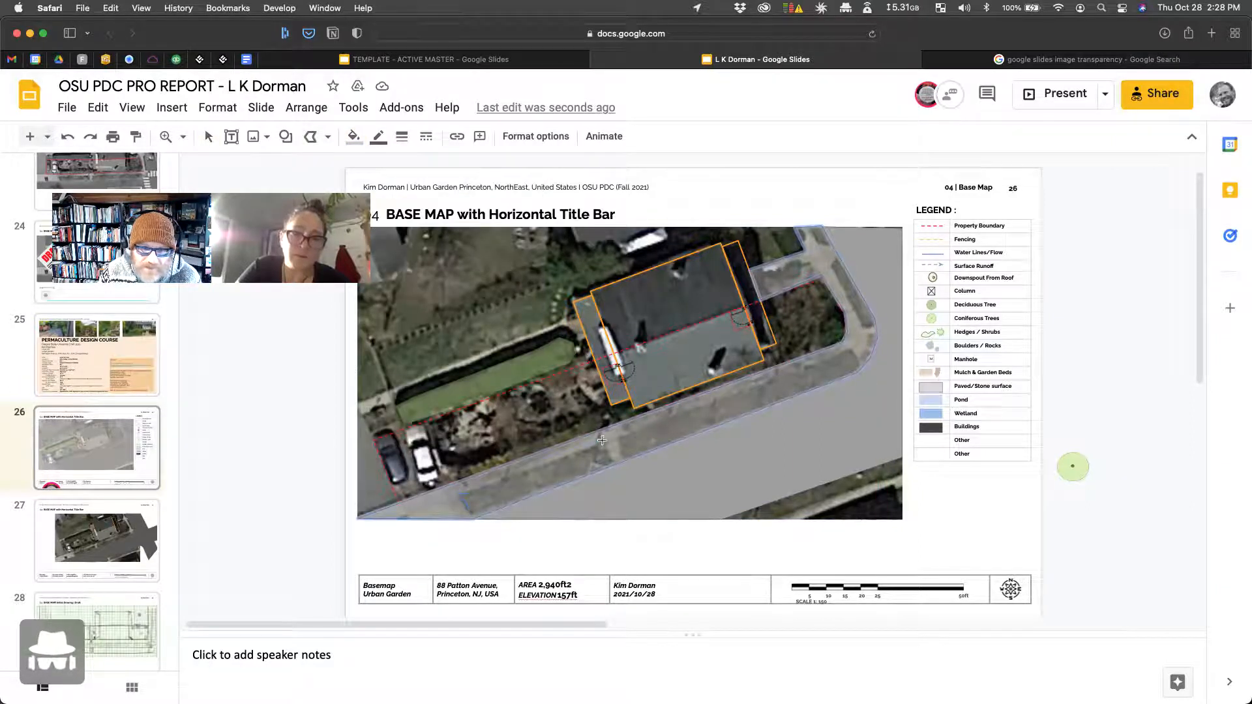
Step: Close the first street-edge strip, fill it green, and trace a second strip
{"action": "left_click", "coordinate": [471, 517]}
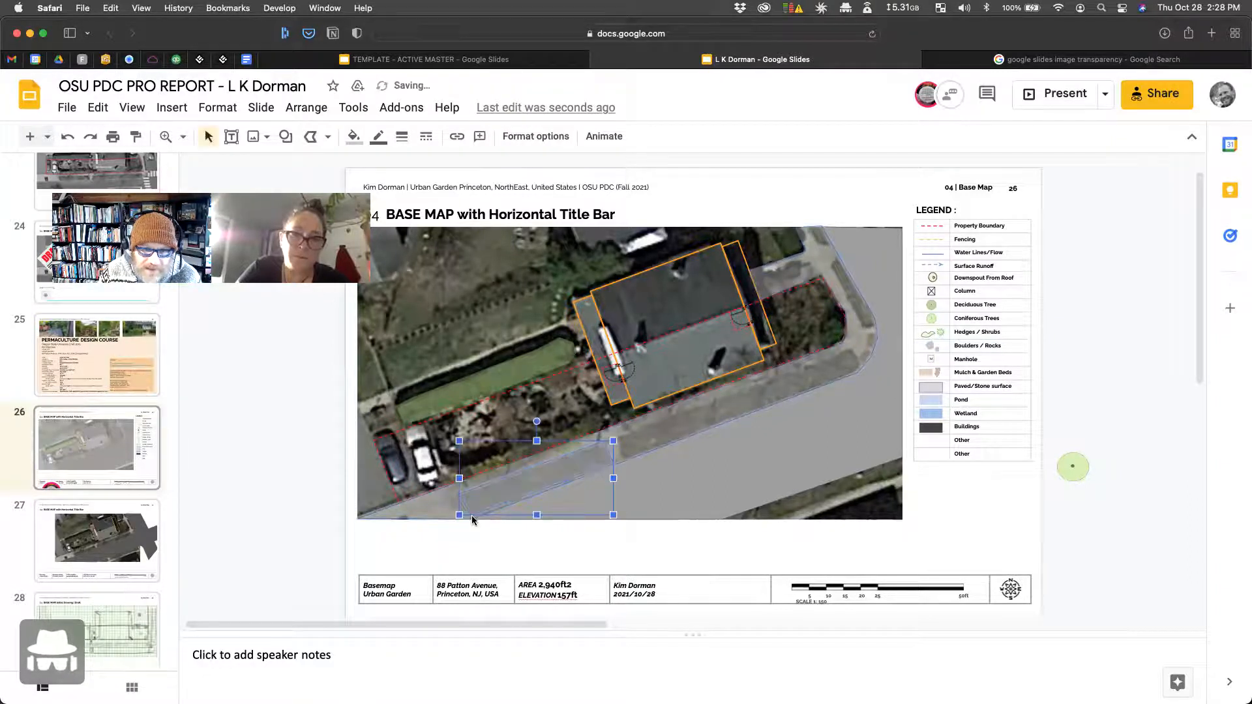
{"action": "left_click", "coordinate": [354, 137]}
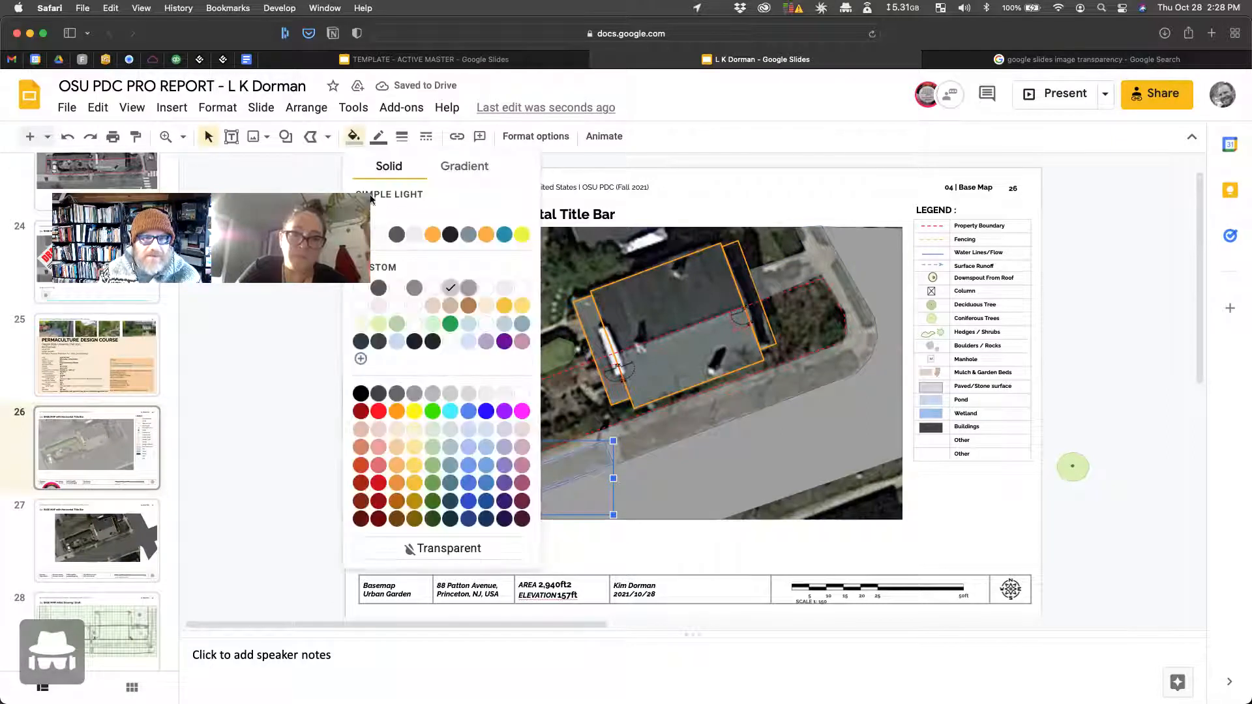
{"action": "left_click", "coordinate": [450, 324]}
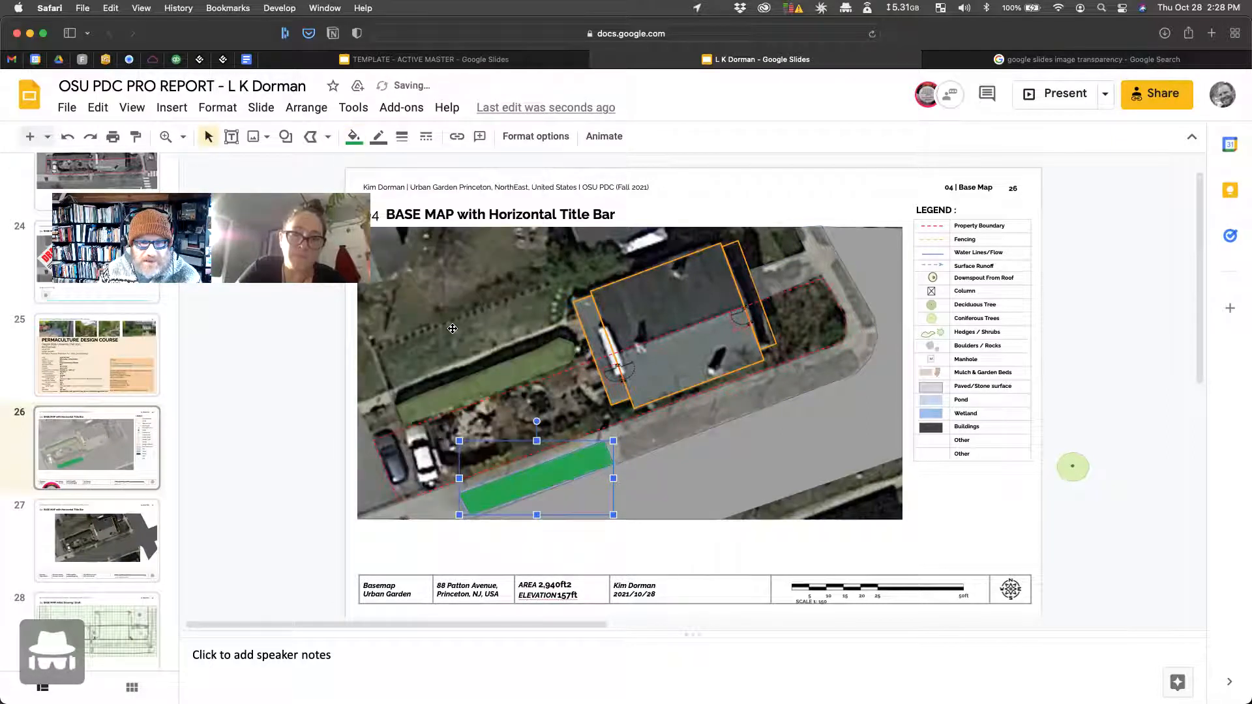
{"action": "left_click", "coordinate": [311, 136]}
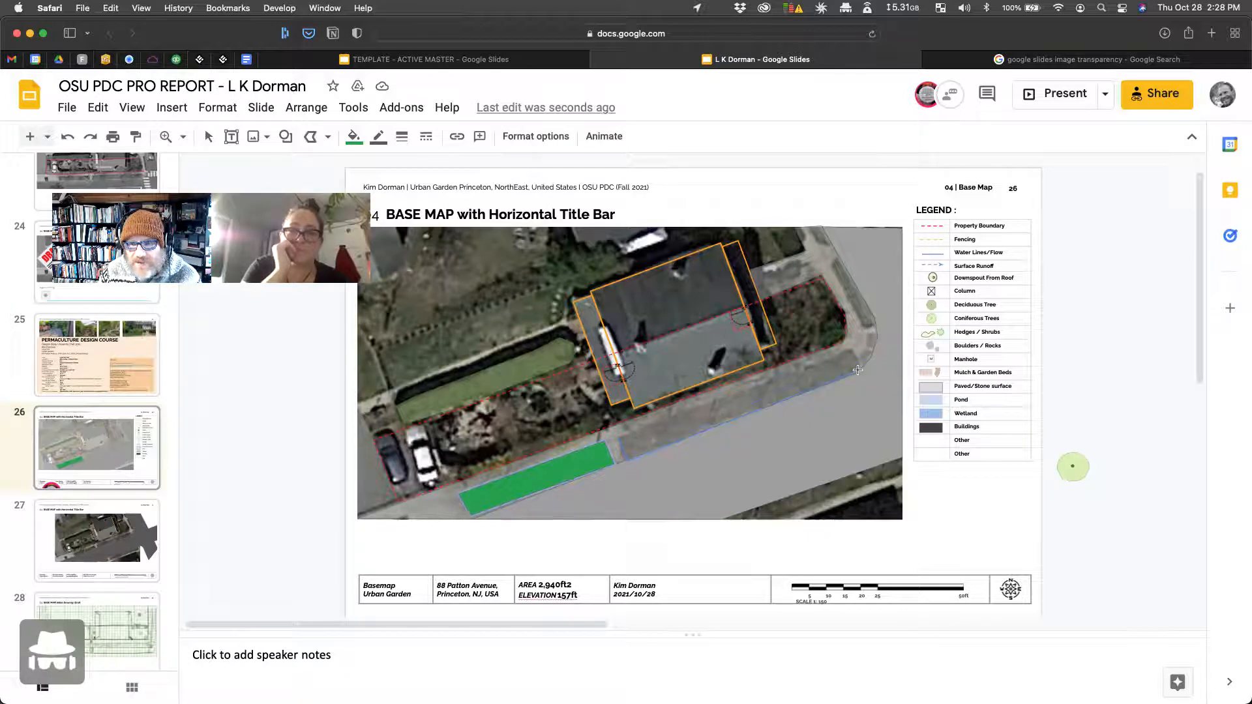
{"action": "left_click", "coordinate": [849, 348]}
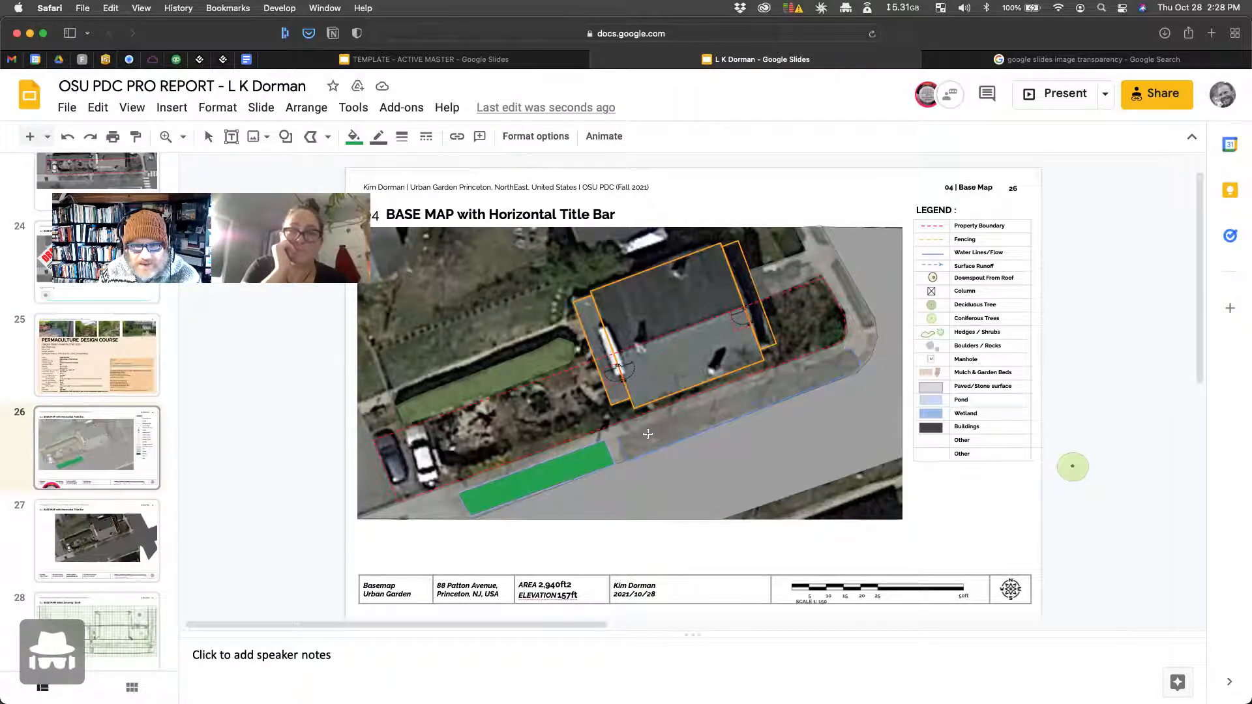
{"action": "left_click", "coordinate": [617, 438]}
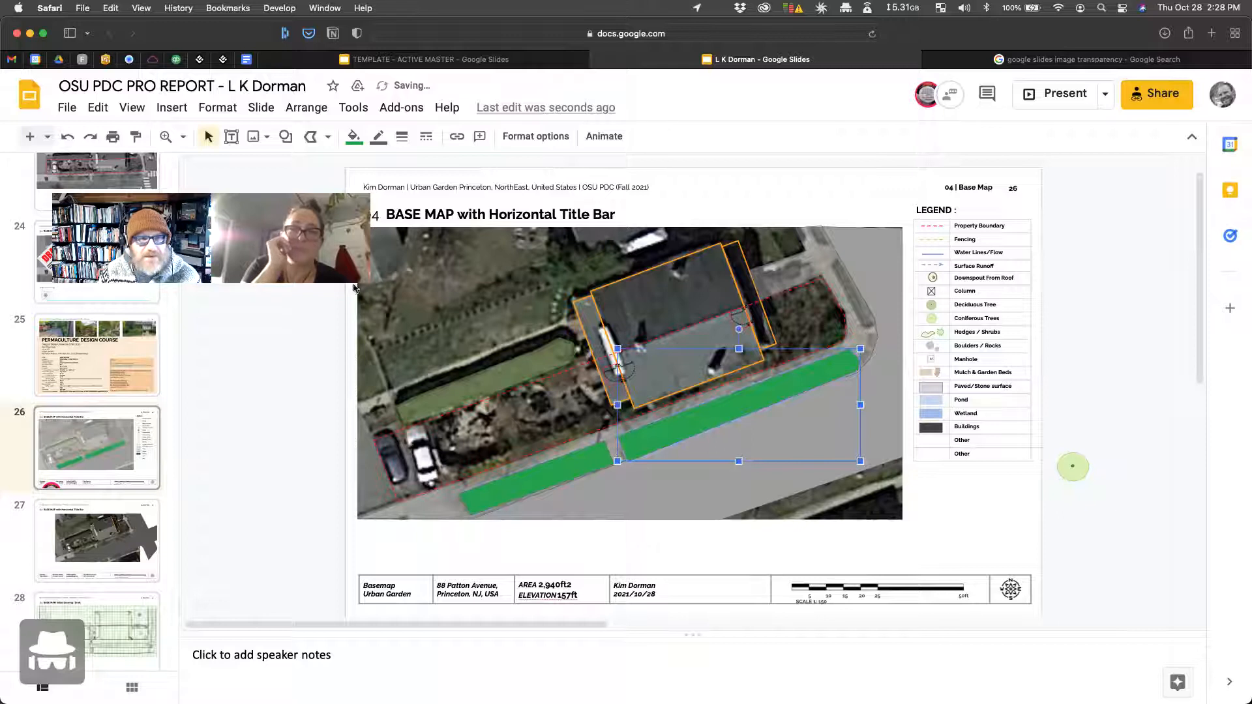
Step: Delete the accidental tiny line and reselect the second green strip
{"action": "left_click", "coordinate": [308, 140]}
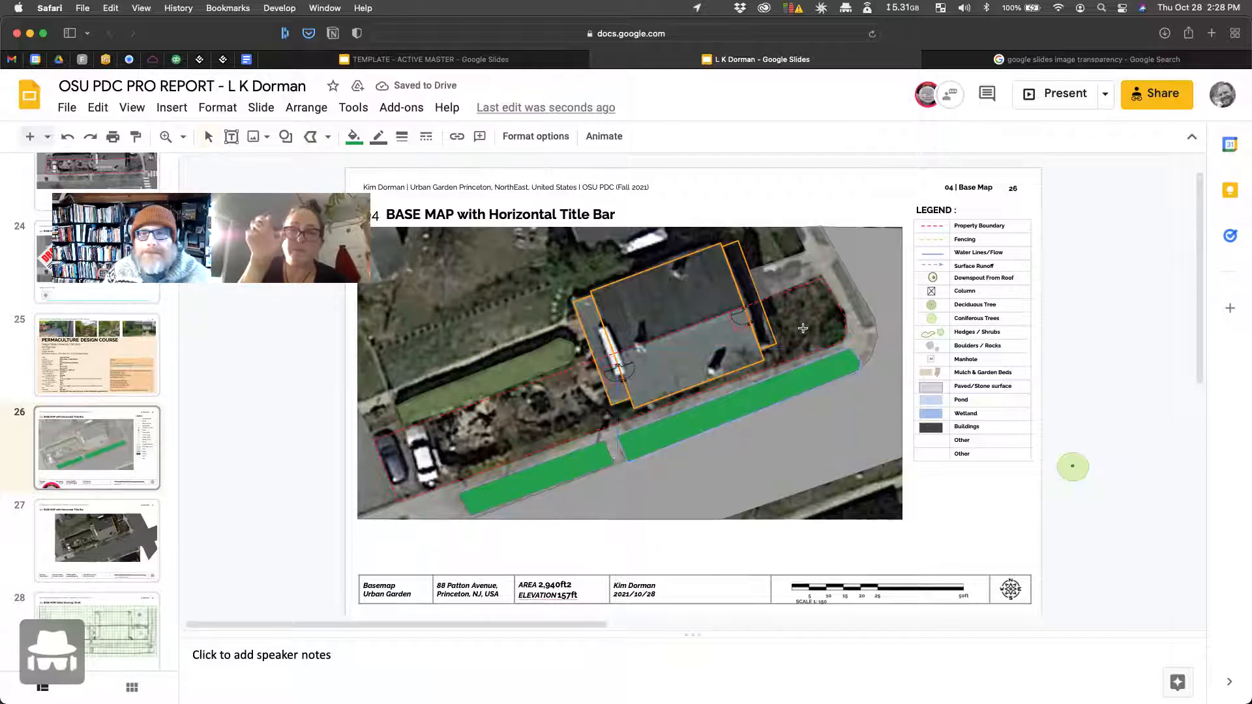
{"action": "double_click", "coordinate": [866, 328]}
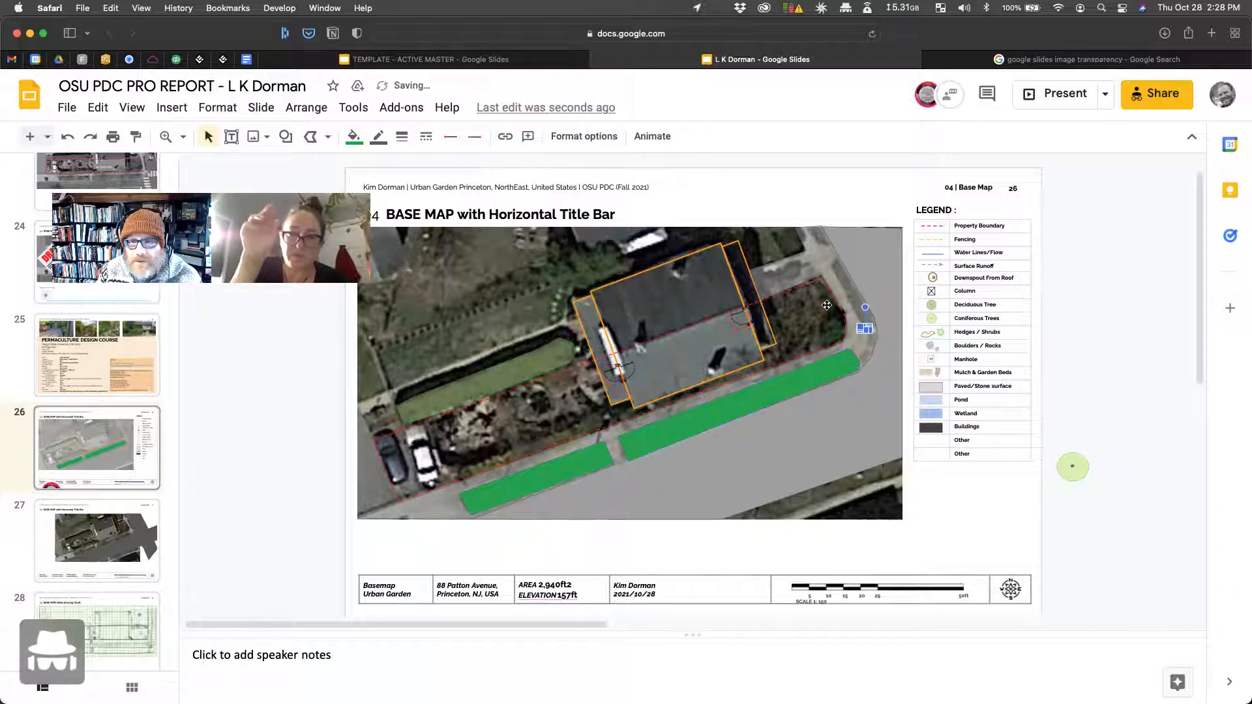
{"action": "key", "text": "Delete"}
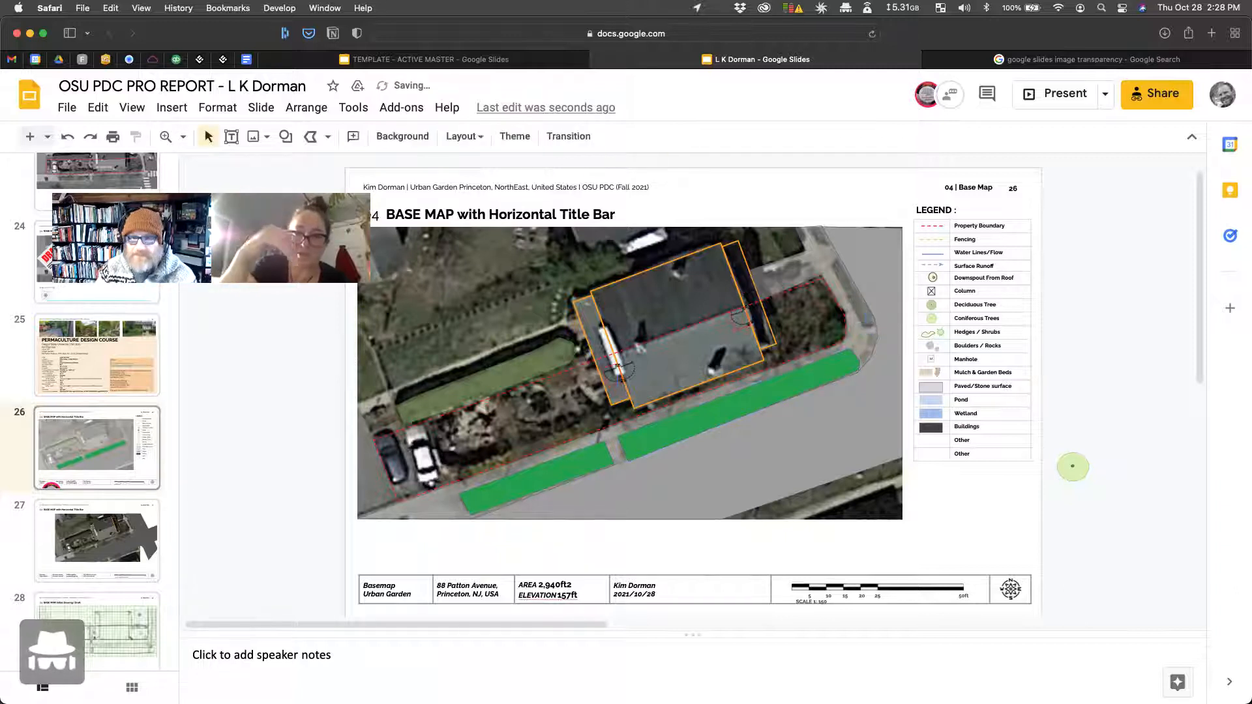
{"action": "left_click", "coordinate": [653, 439]}
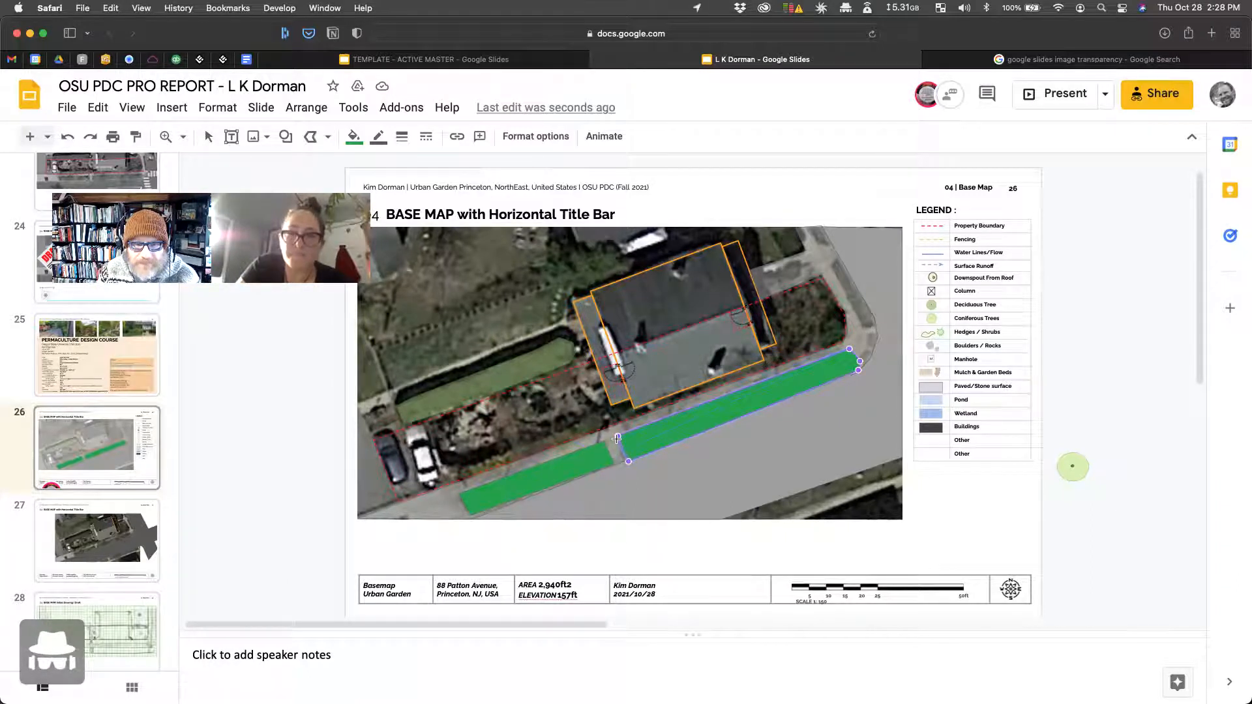
{"action": "left_click", "coordinate": [310, 139]}
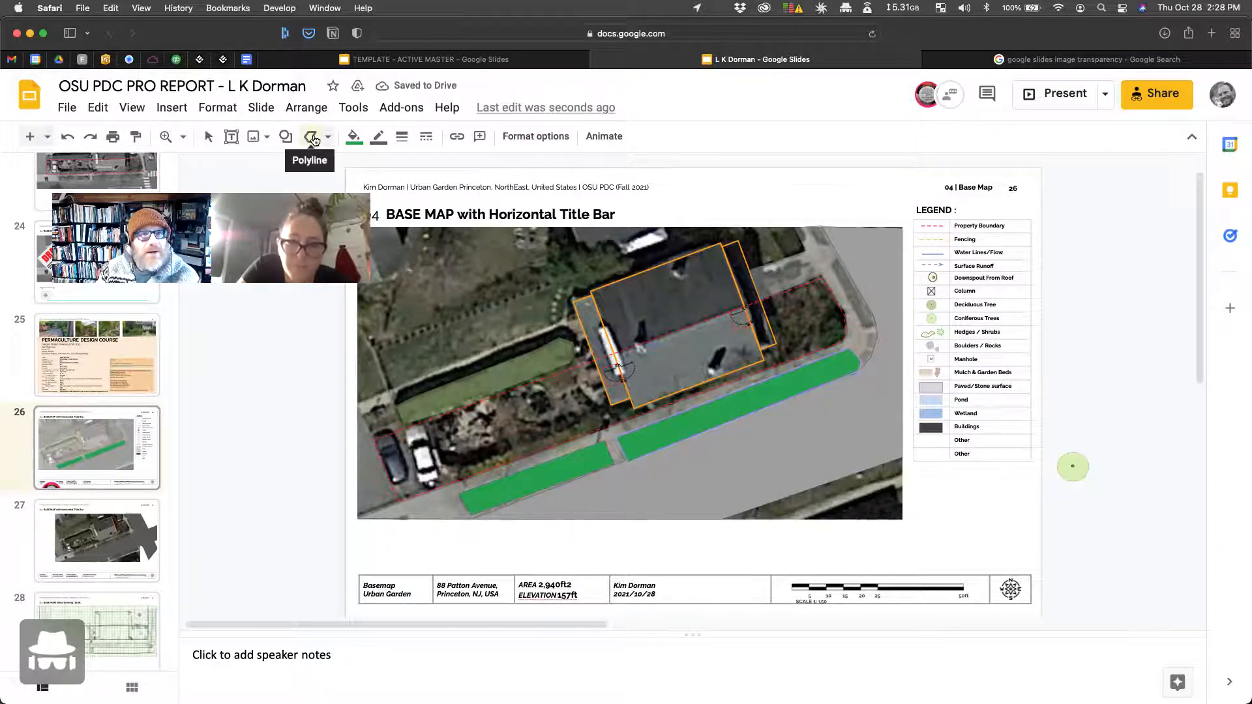
{"action": "key", "text": "Escape"}
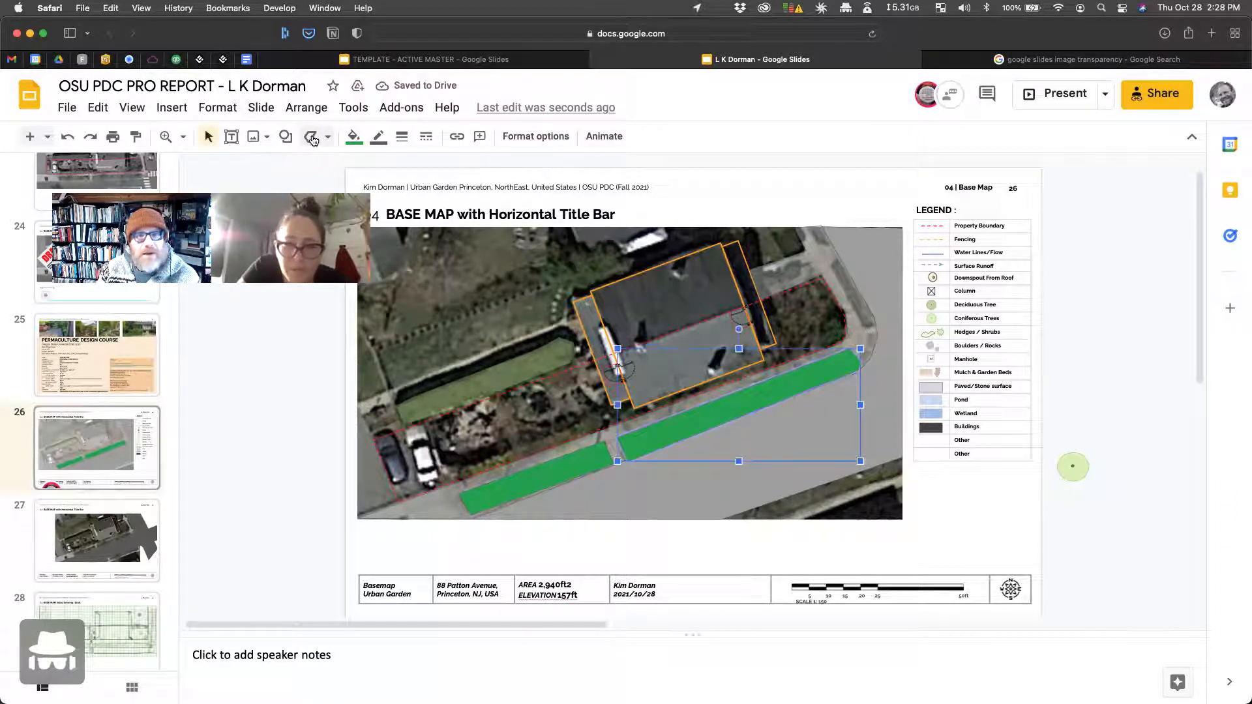
{"action": "left_click", "coordinate": [183, 139]}
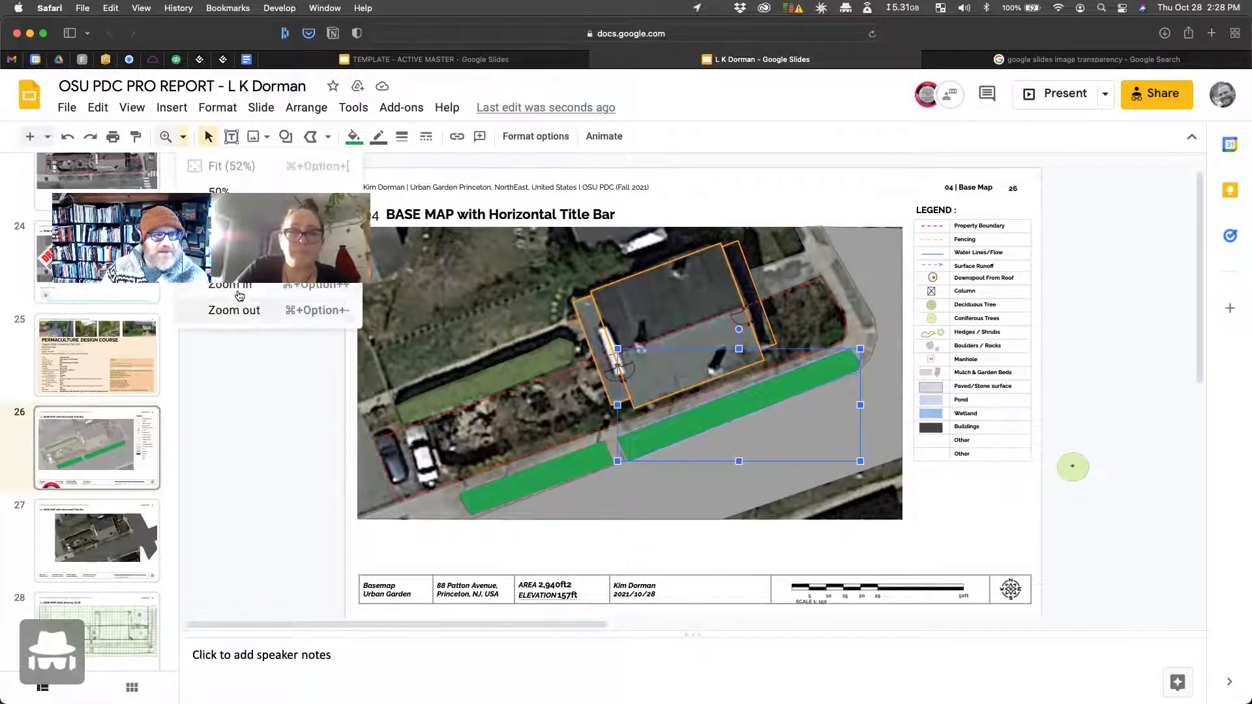
{"action": "left_click", "coordinate": [237, 288]}
{"action": "double_click", "coordinate": [702, 438]}
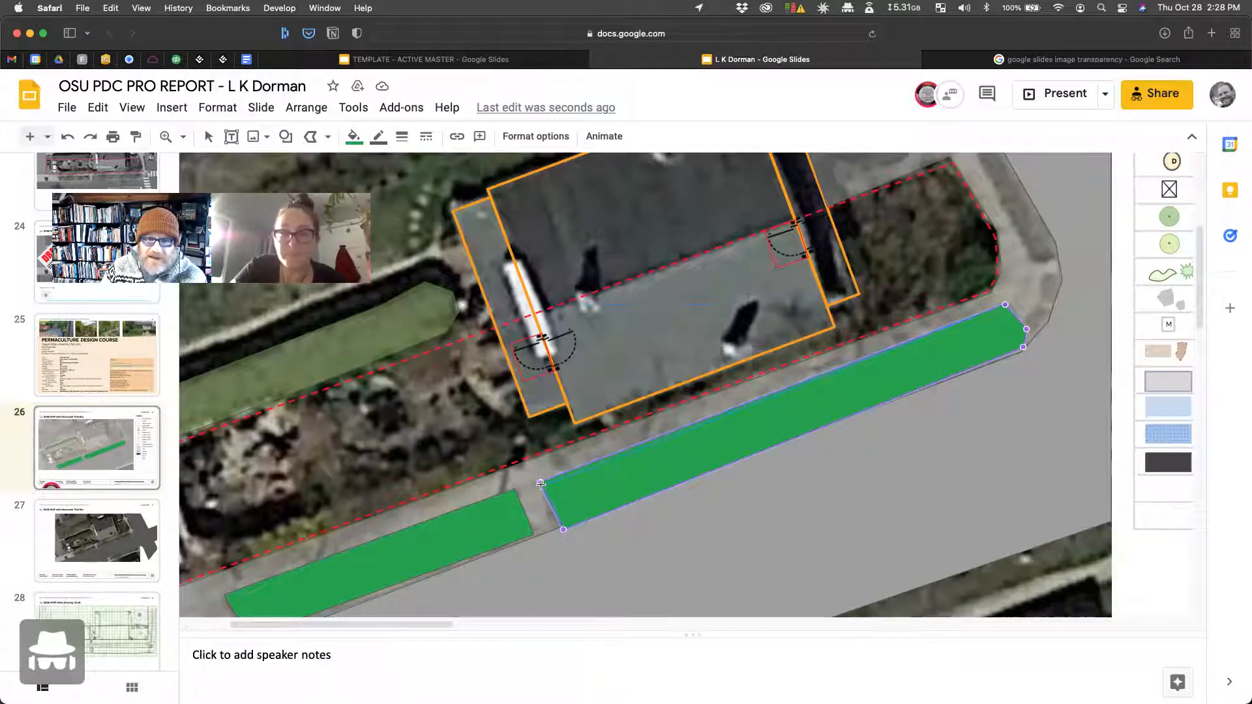
{"action": "left_click_drag", "start_coordinate": [541, 484], "coordinate": [543, 487]}
{"action": "left_click", "coordinate": [328, 137]}
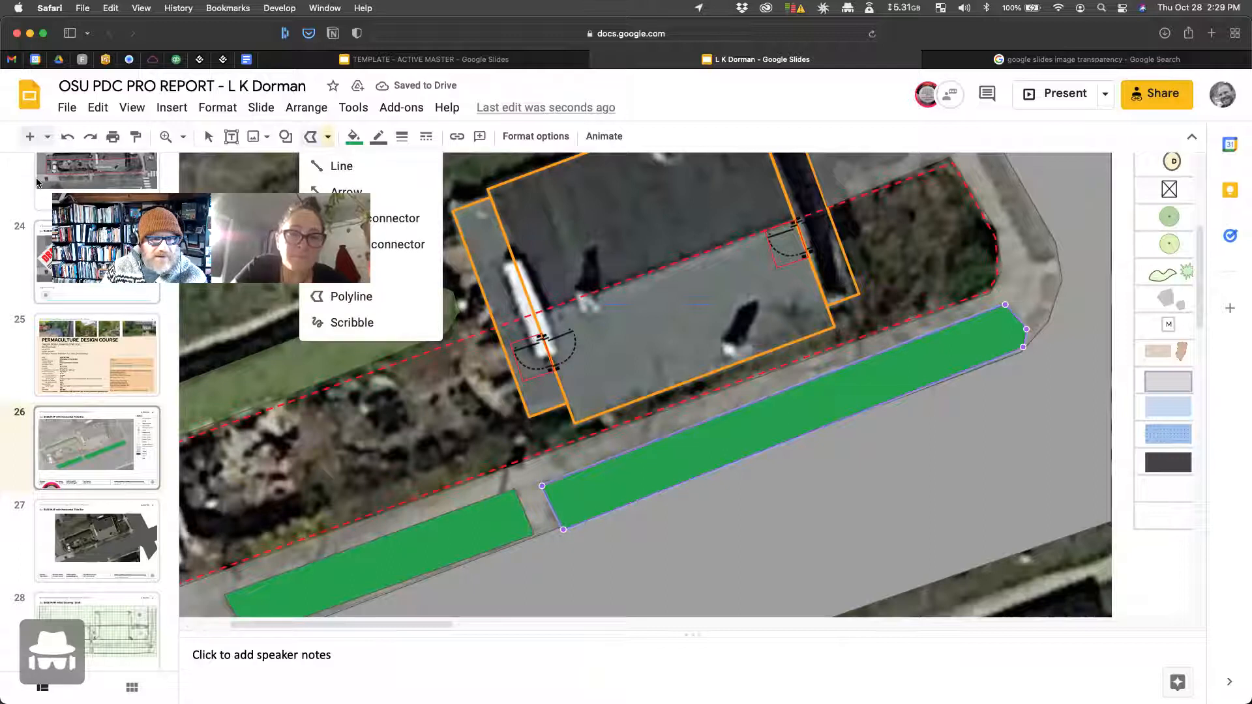
{"action": "left_click", "coordinate": [352, 322]}
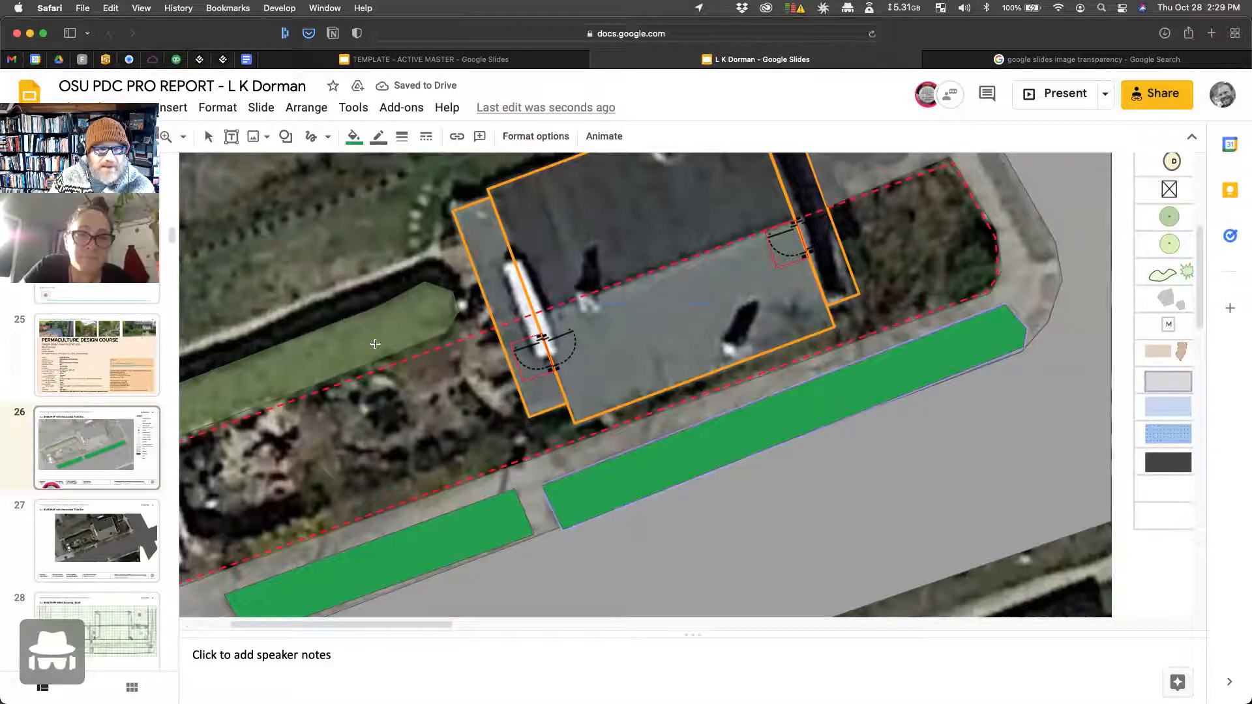
{"action": "left_click_drag", "start_coordinate": [383, 345], "coordinate": [483, 255]}
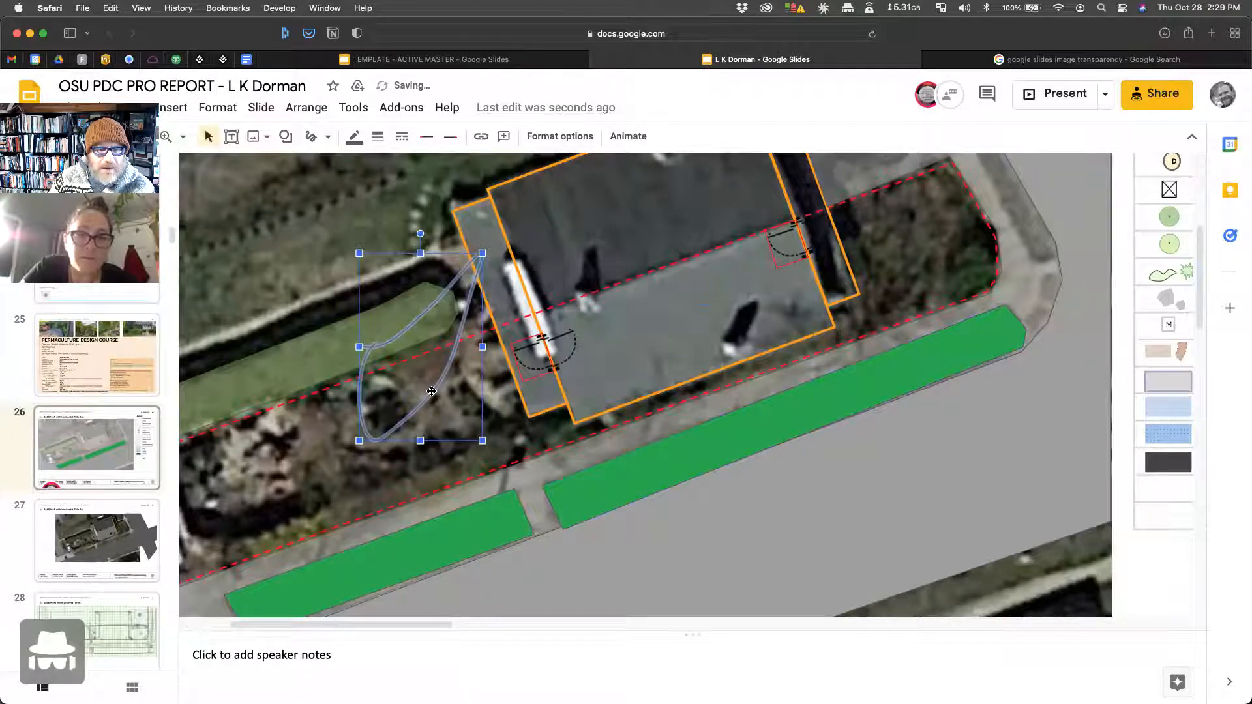
{"action": "left_click_drag", "start_coordinate": [483, 441], "coordinate": [542, 478]}
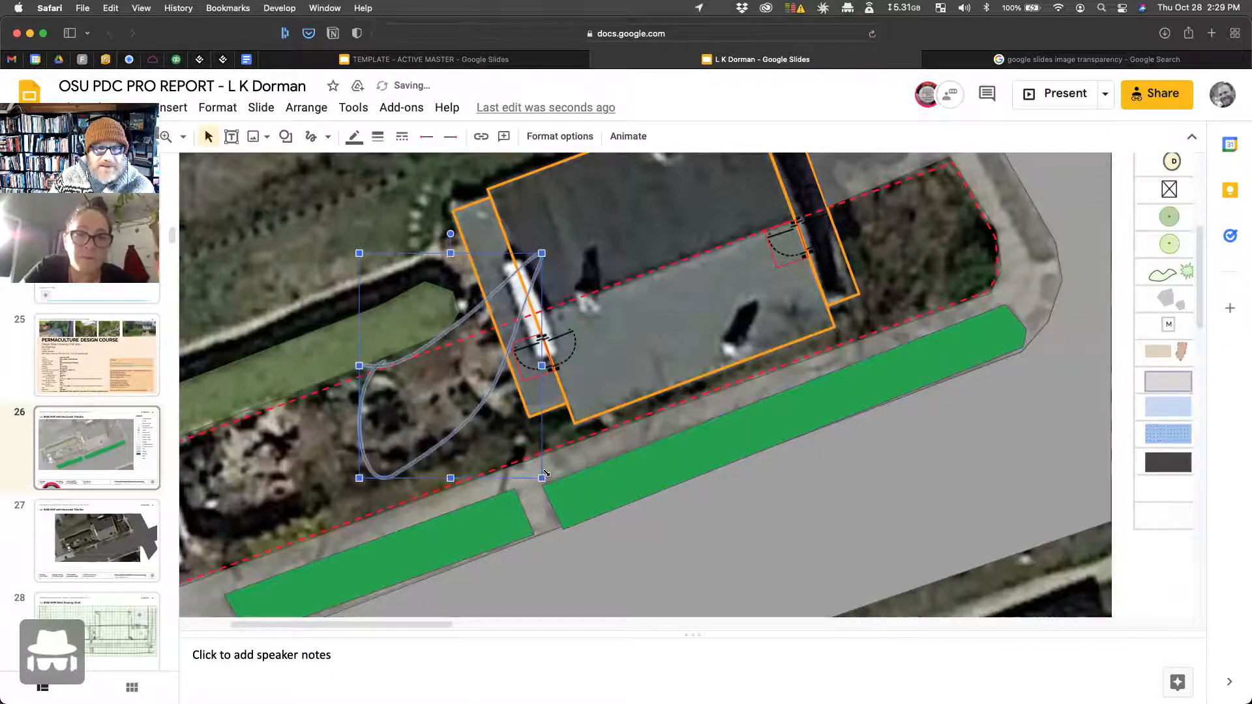
{"action": "key", "text": "Delete"}
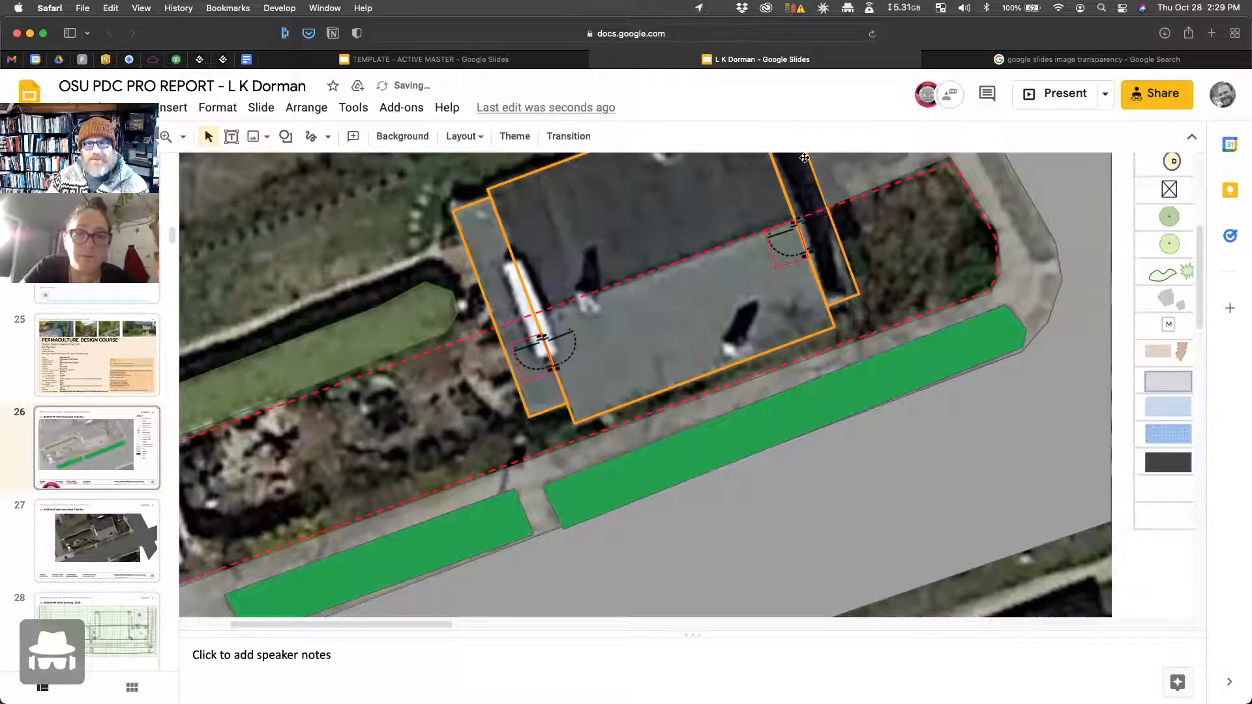
{"action": "scroll", "coordinate": [805, 158], "scroll_direction": "up", "scroll_amount": 3}
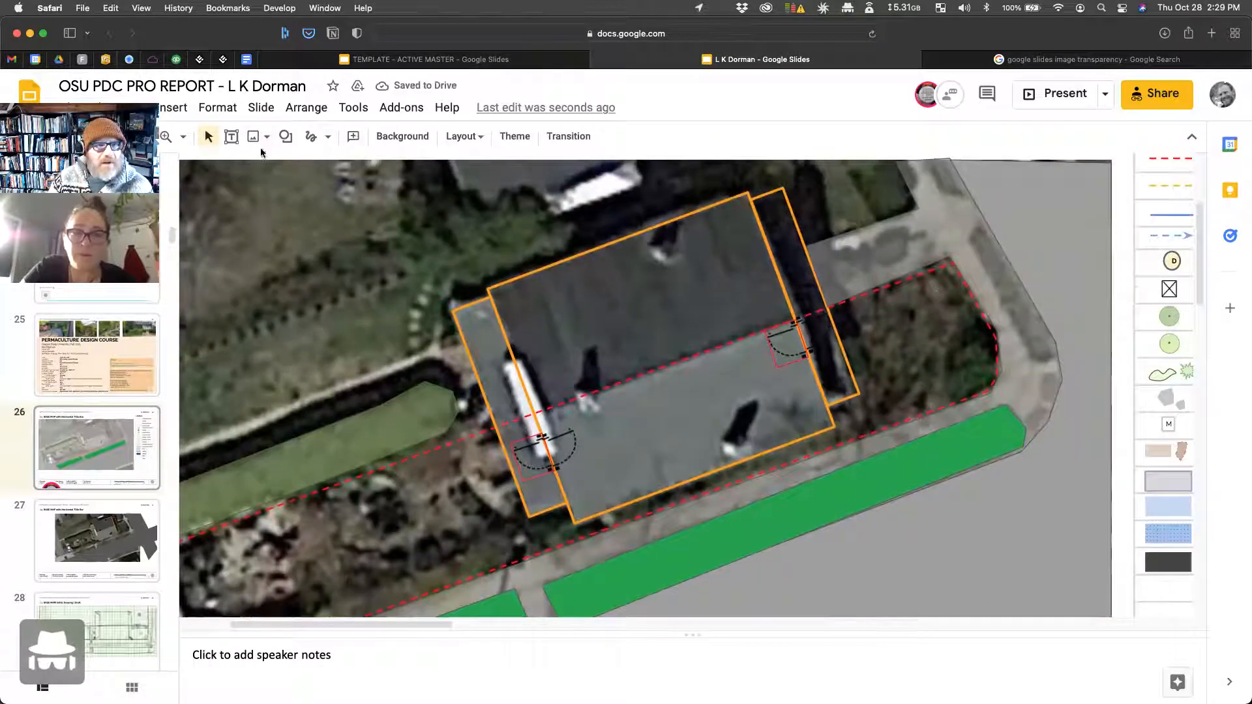
Step: Trace a closed polyline strip along the side street at the upper-right corner
{"action": "left_click", "coordinate": [314, 140]}
{"action": "left_click", "coordinate": [316, 142]}
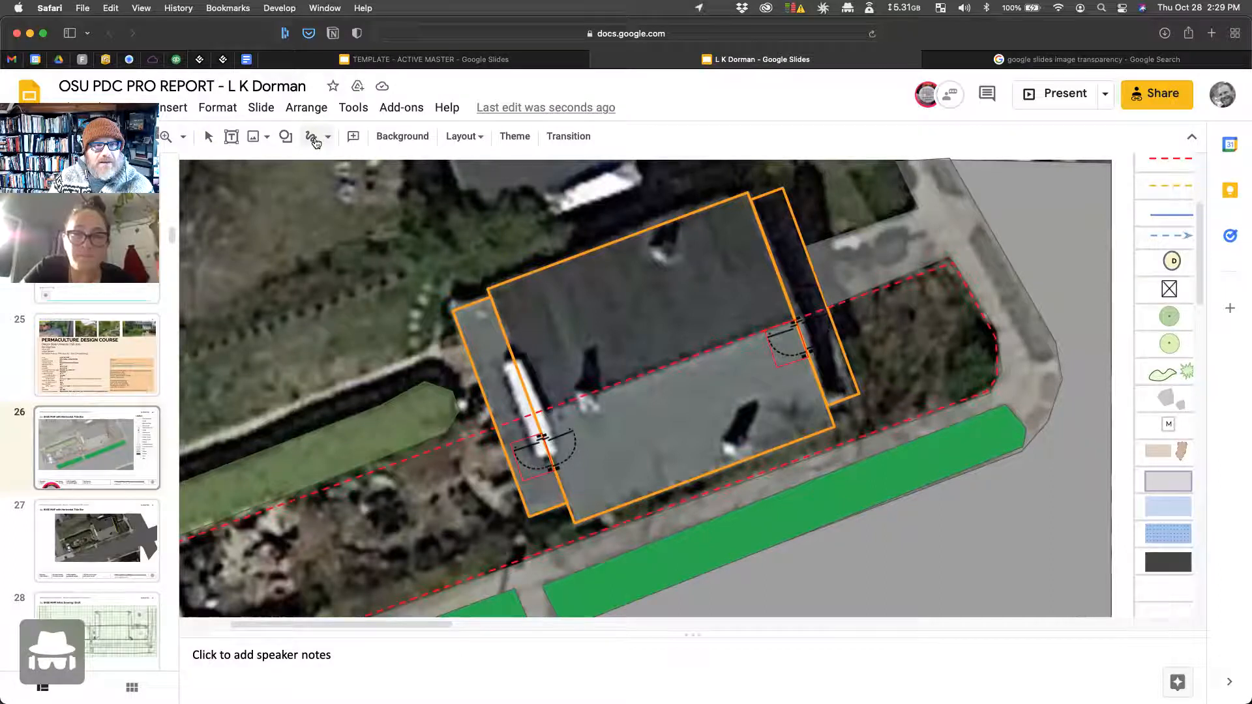
{"action": "left_click", "coordinate": [330, 140]}
{"action": "left_click", "coordinate": [345, 292]}
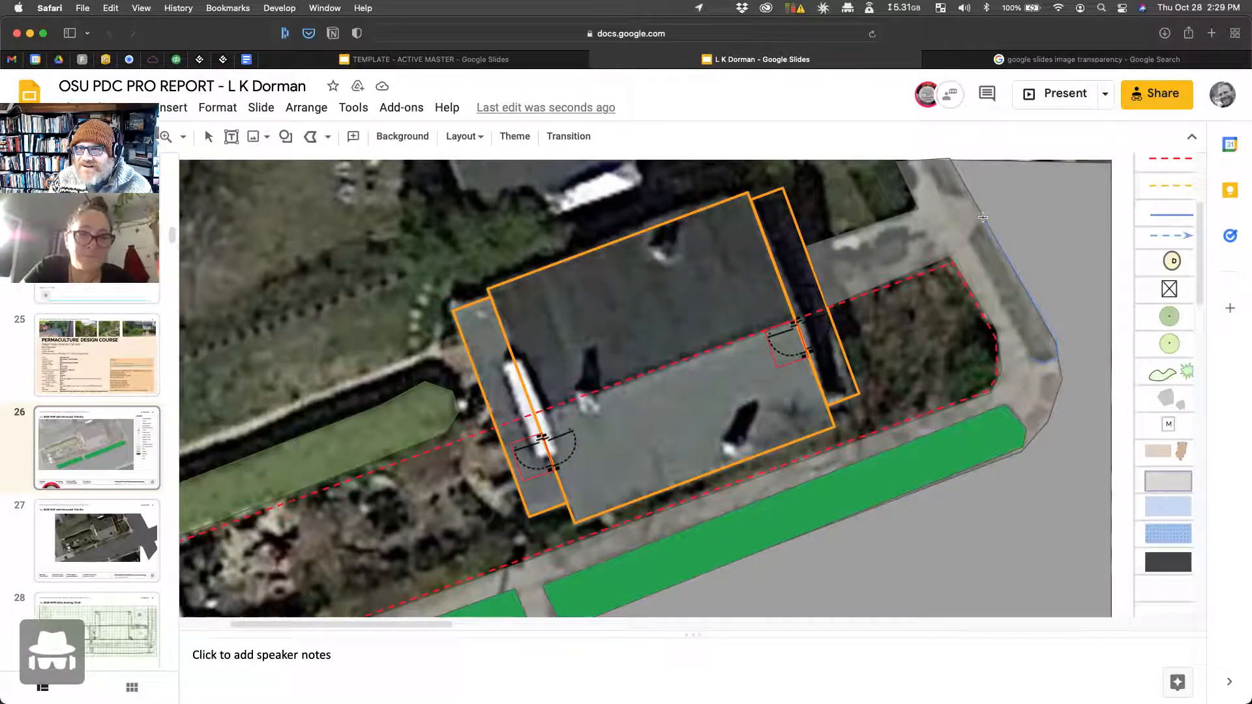
{"action": "left_click", "coordinate": [1041, 361]}
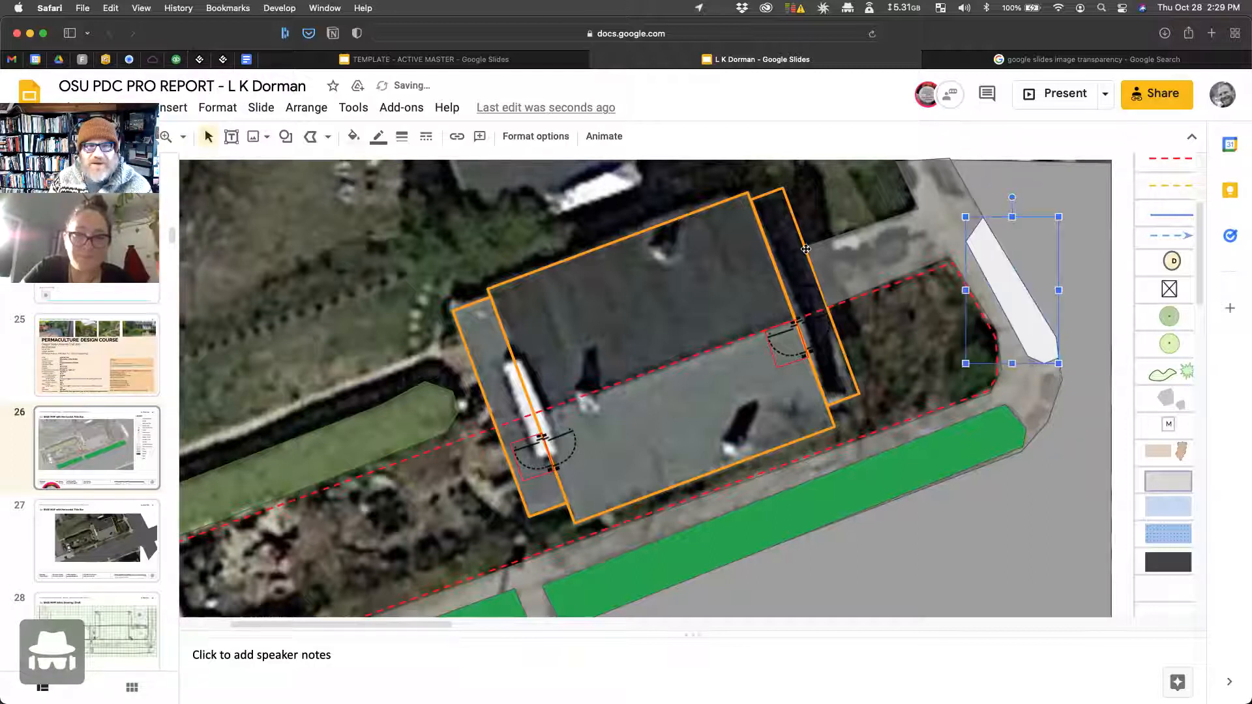
Step: Paint-format the long green strip's fill onto the new strip and zoom to Fit
{"action": "left_click", "coordinate": [841, 507]}
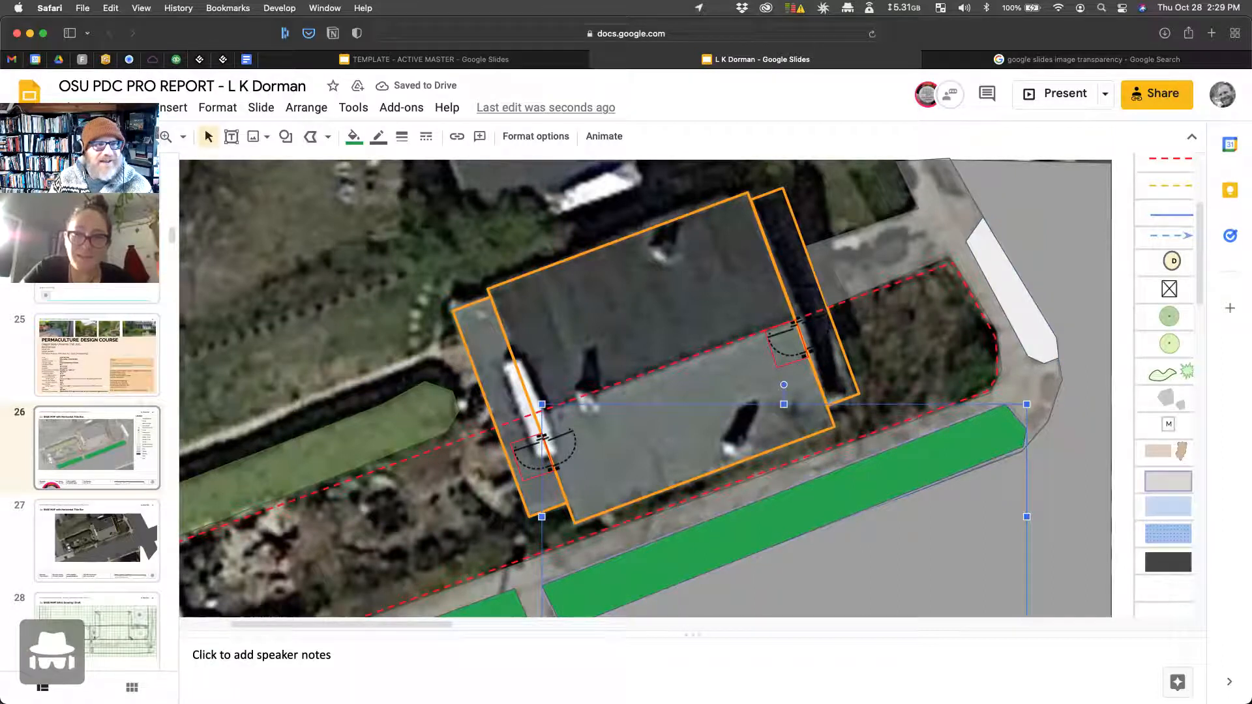
{"action": "left_click", "coordinate": [135, 137]}
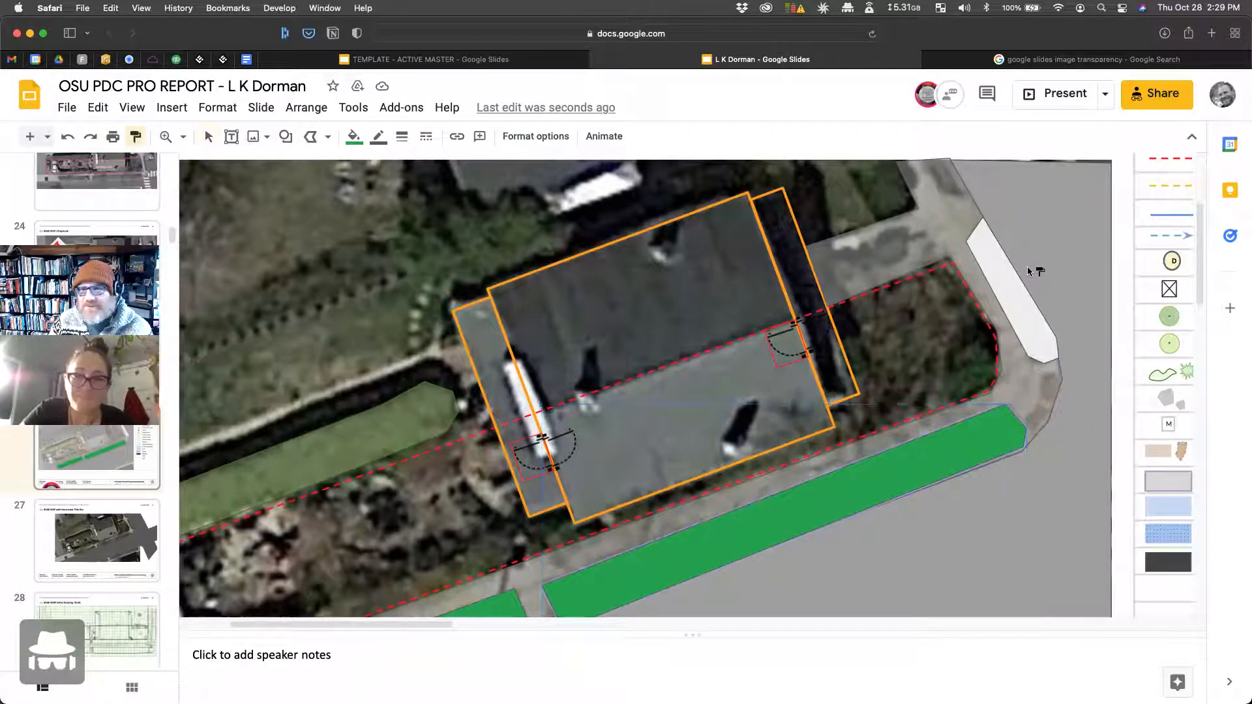
{"action": "left_click", "coordinate": [1001, 284]}
{"action": "scroll", "coordinate": [846, 389], "scroll_direction": "up", "scroll_amount": 5}
{"action": "scroll", "coordinate": [846, 389], "scroll_direction": "down", "scroll_amount": 4}
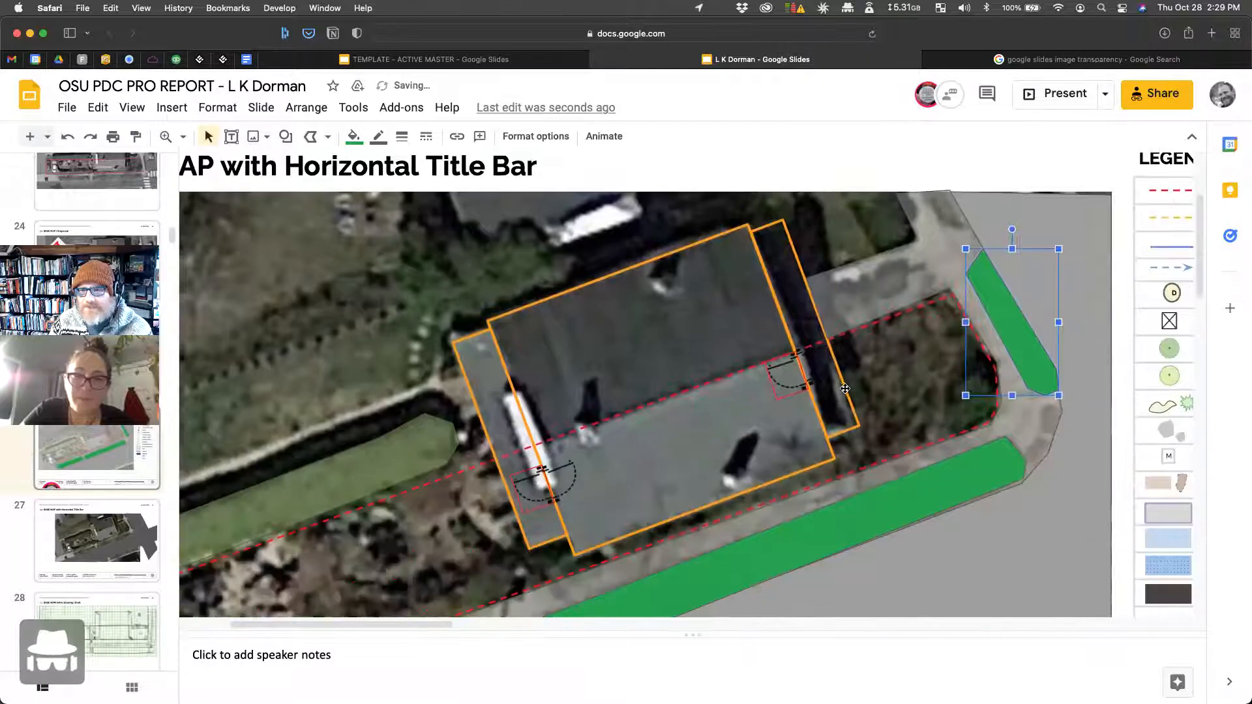
{"action": "scroll", "coordinate": [793, 446], "scroll_direction": "down", "scroll_amount": 5}
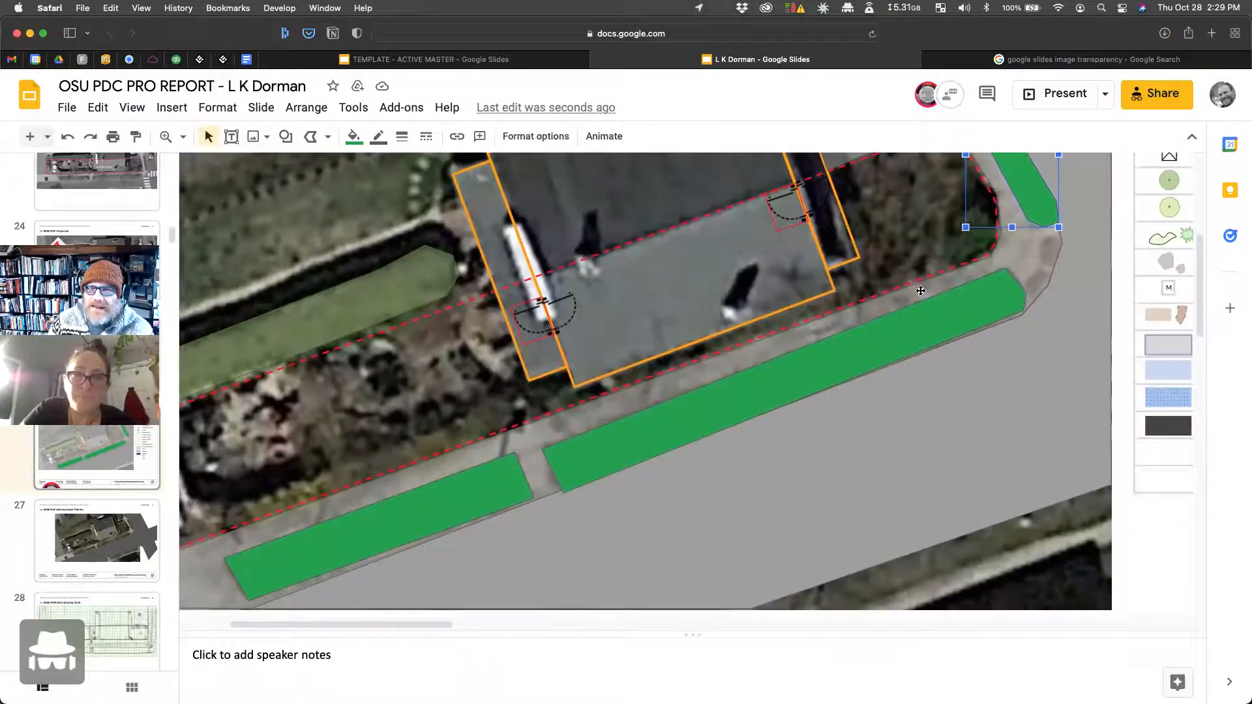
{"action": "left_click", "coordinate": [181, 139]}
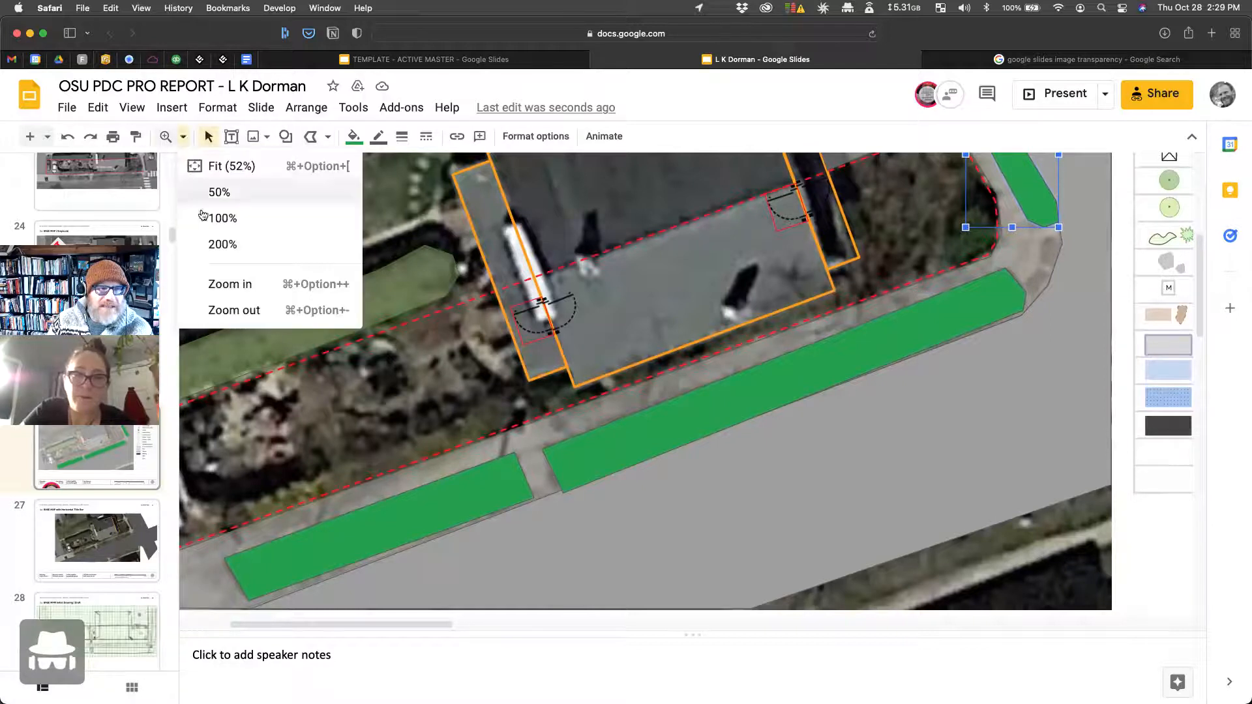
{"action": "left_click", "coordinate": [217, 163]}
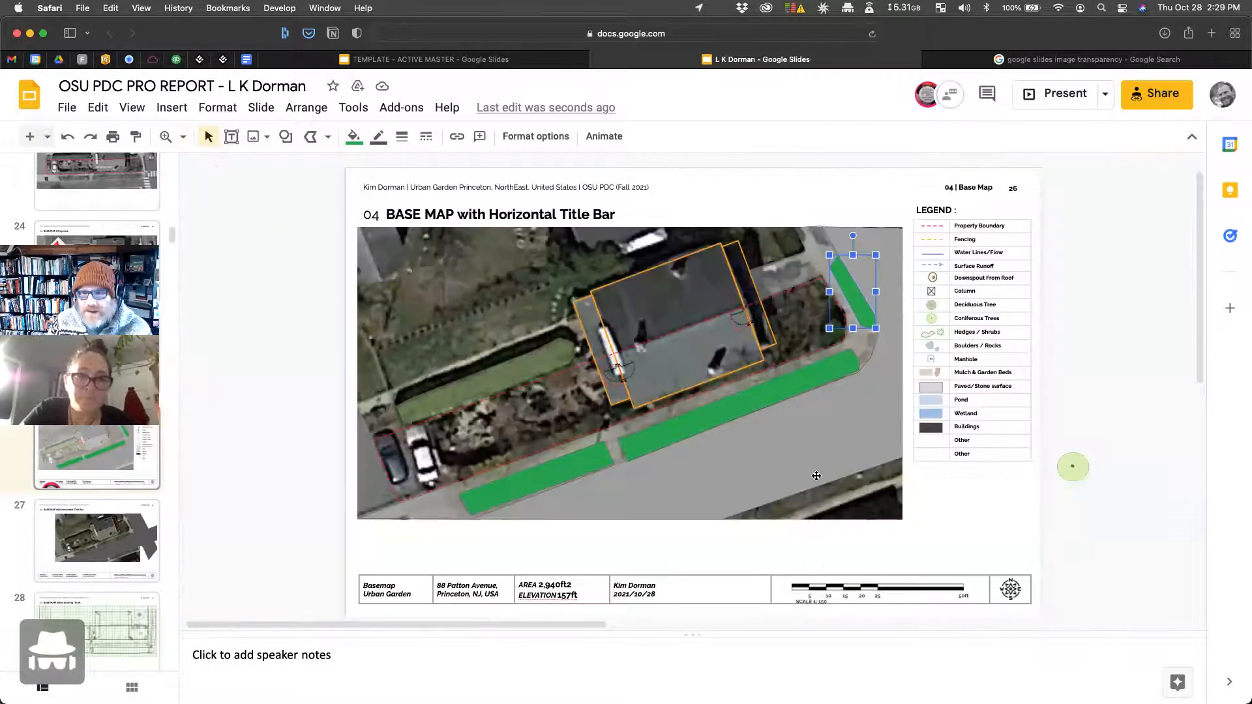
{"action": "left_click", "coordinate": [809, 456]}
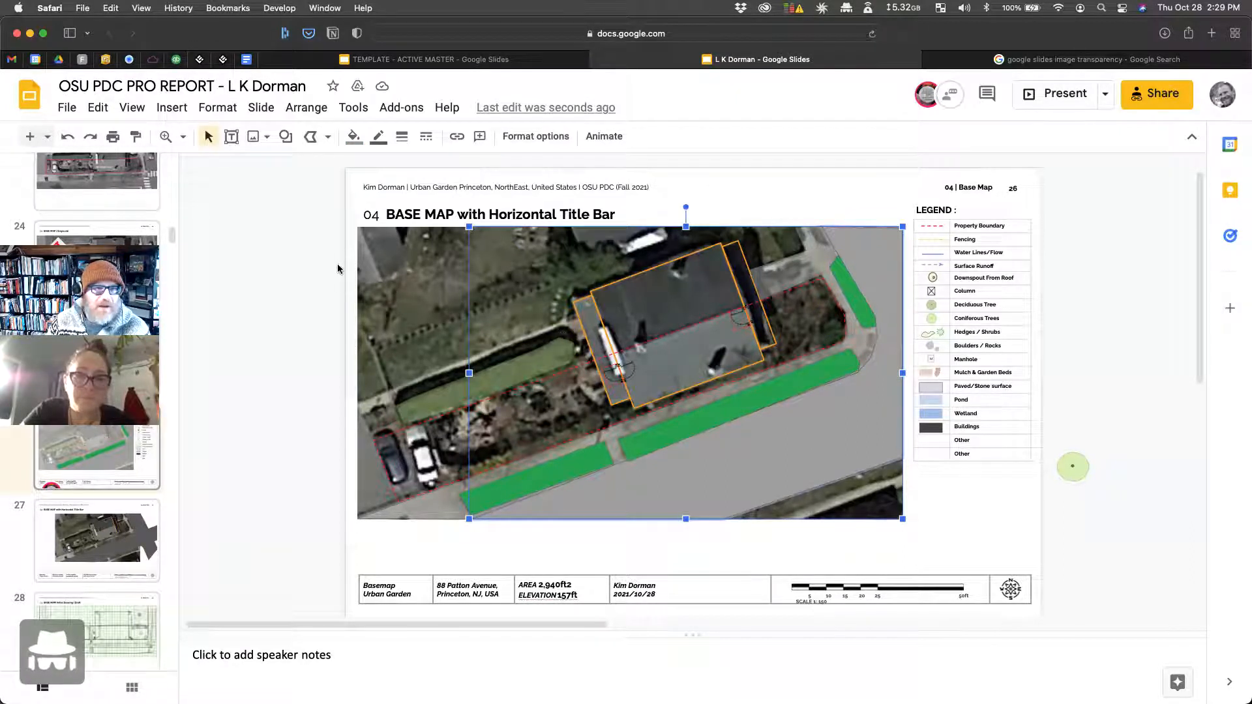
Step: Paint-format the grey road style onto the Wetland swatch and relabel it 'Main Road/Street'
{"action": "left_click", "coordinate": [136, 137]}
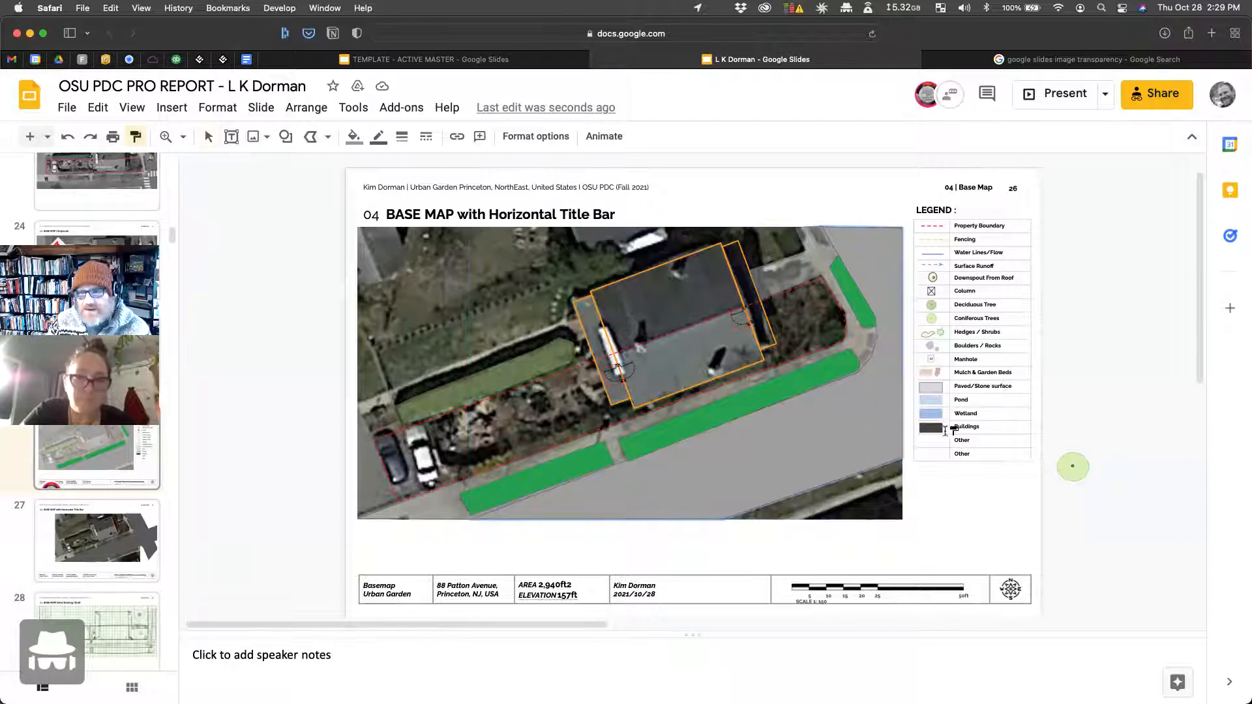
{"action": "left_click", "coordinate": [933, 415]}
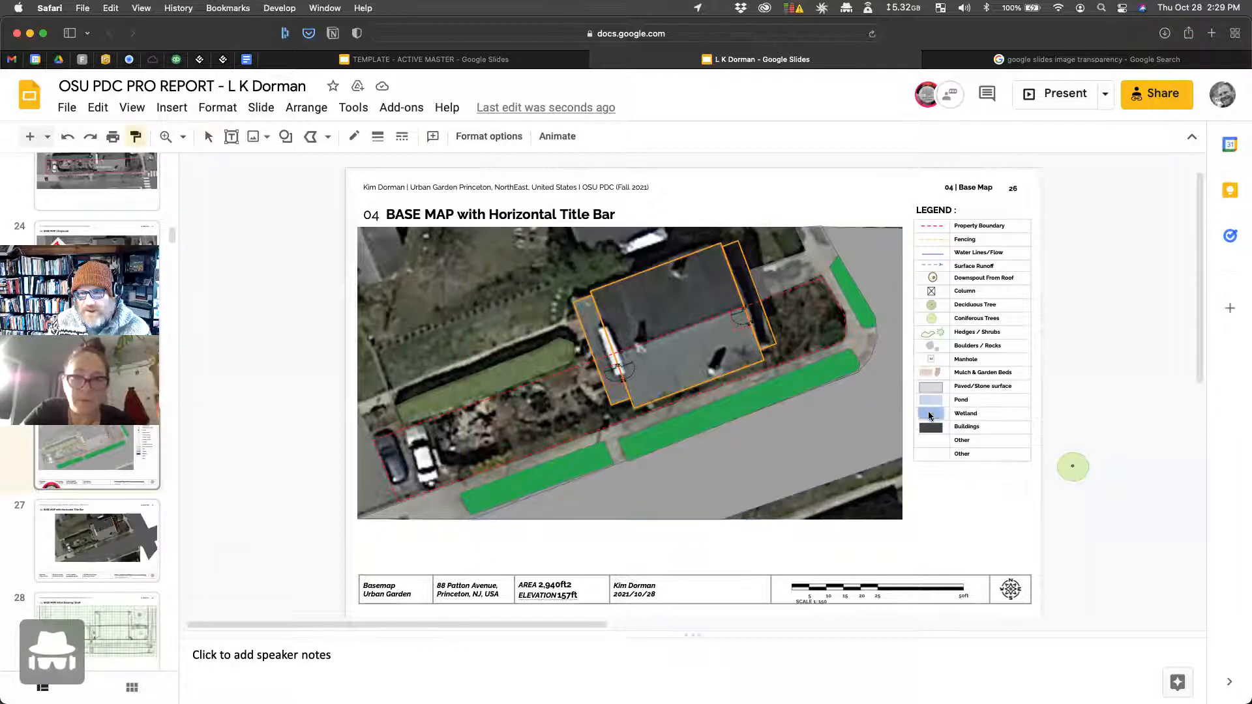
{"action": "left_click", "coordinate": [968, 415]}
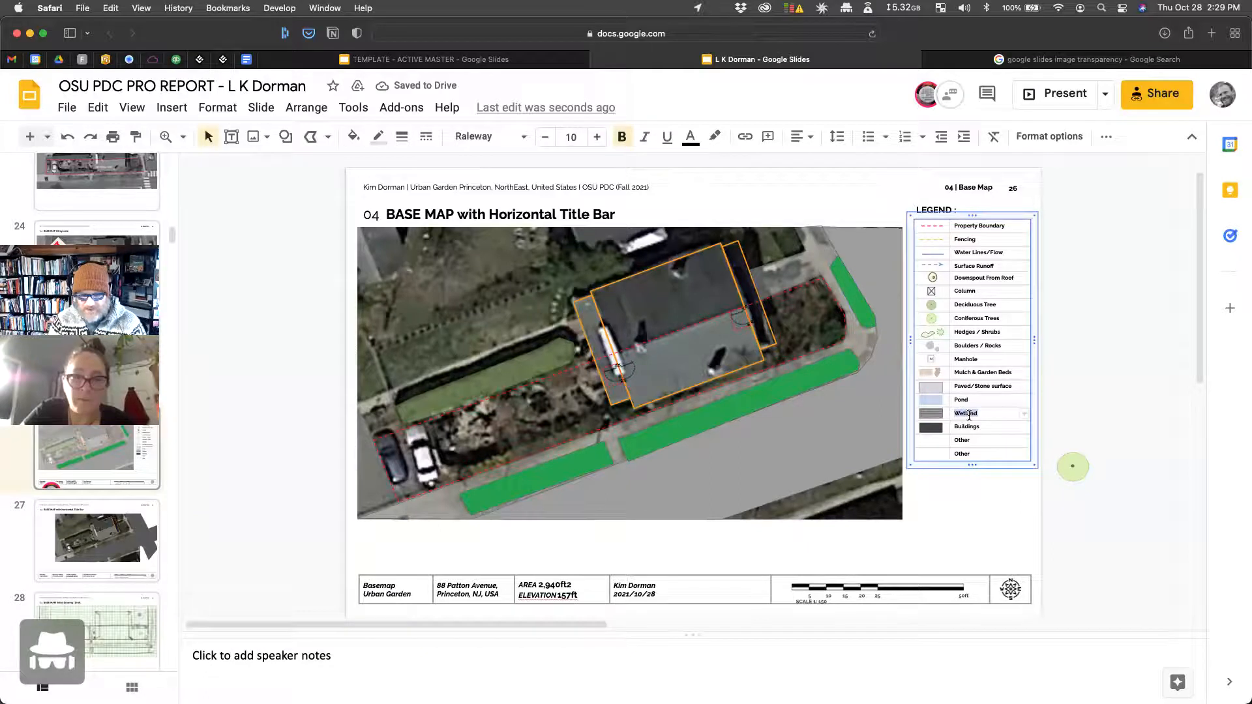
{"action": "type", "text": "Main Ro"}
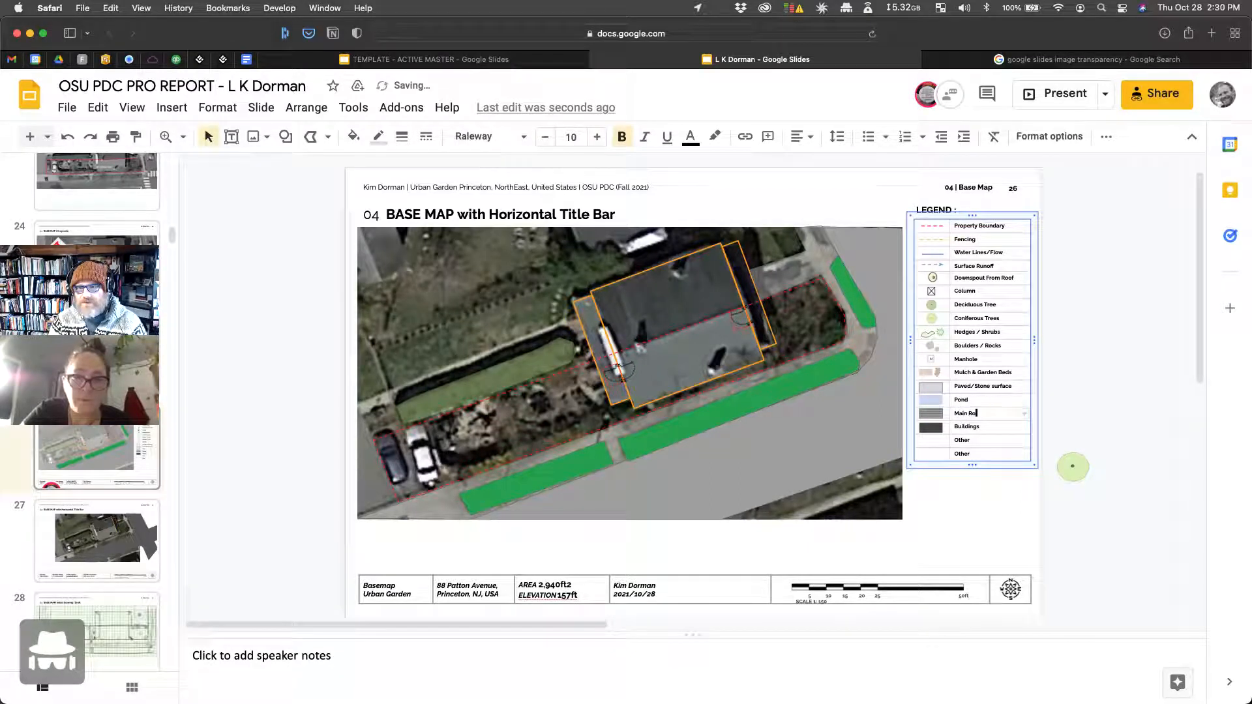
{"action": "type", "text": "ad/Street"}
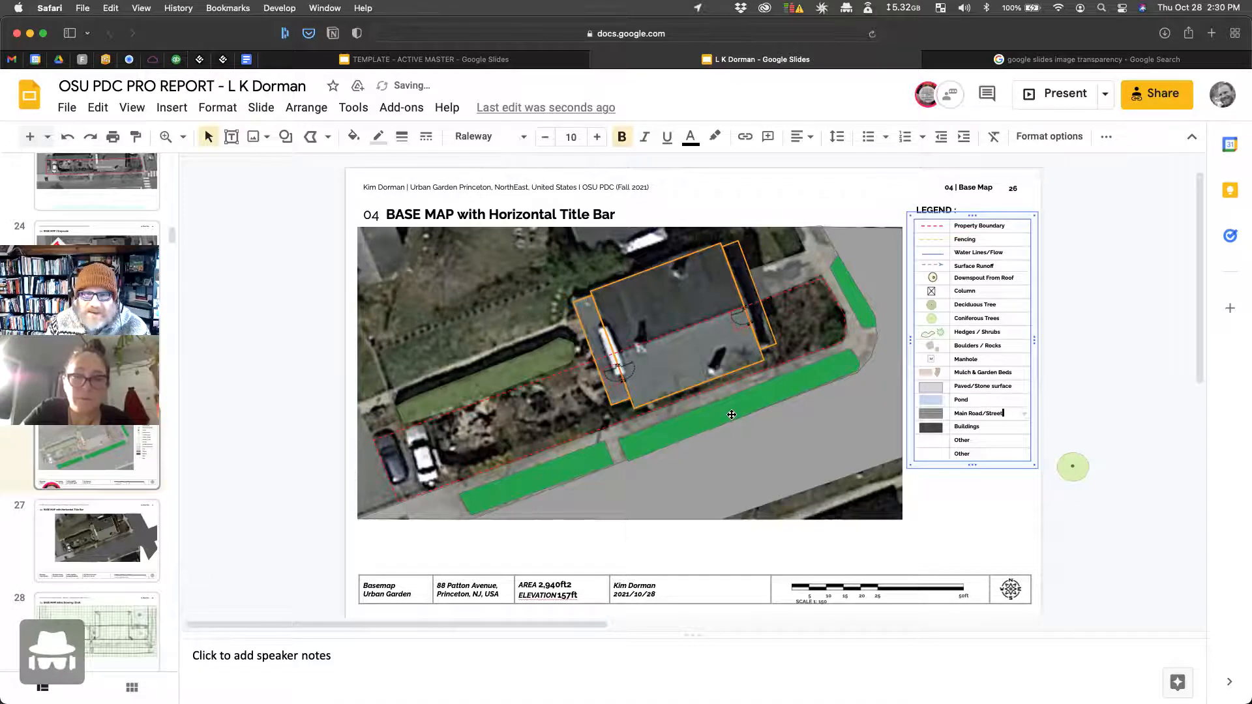
Step: Paint-format the green strip onto the Pond swatch and relabel it 'Boulevard Green'
{"action": "left_click", "coordinate": [731, 414]}
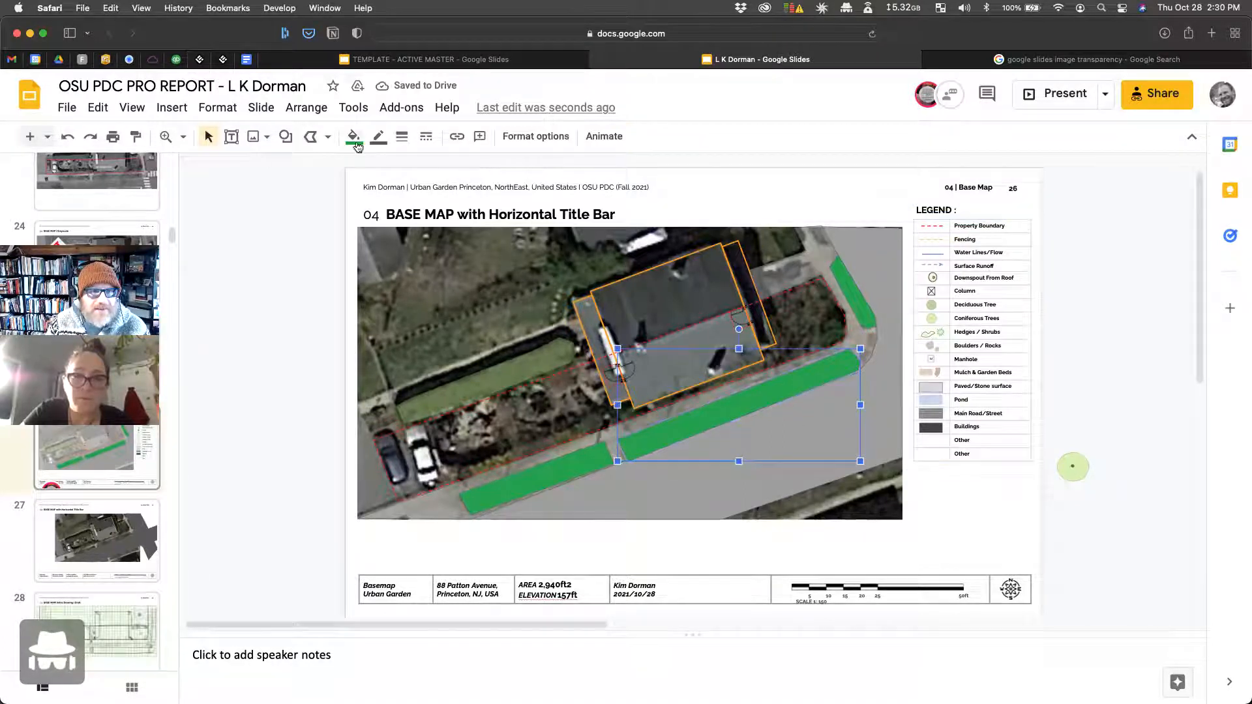
{"action": "left_click", "coordinate": [135, 137]}
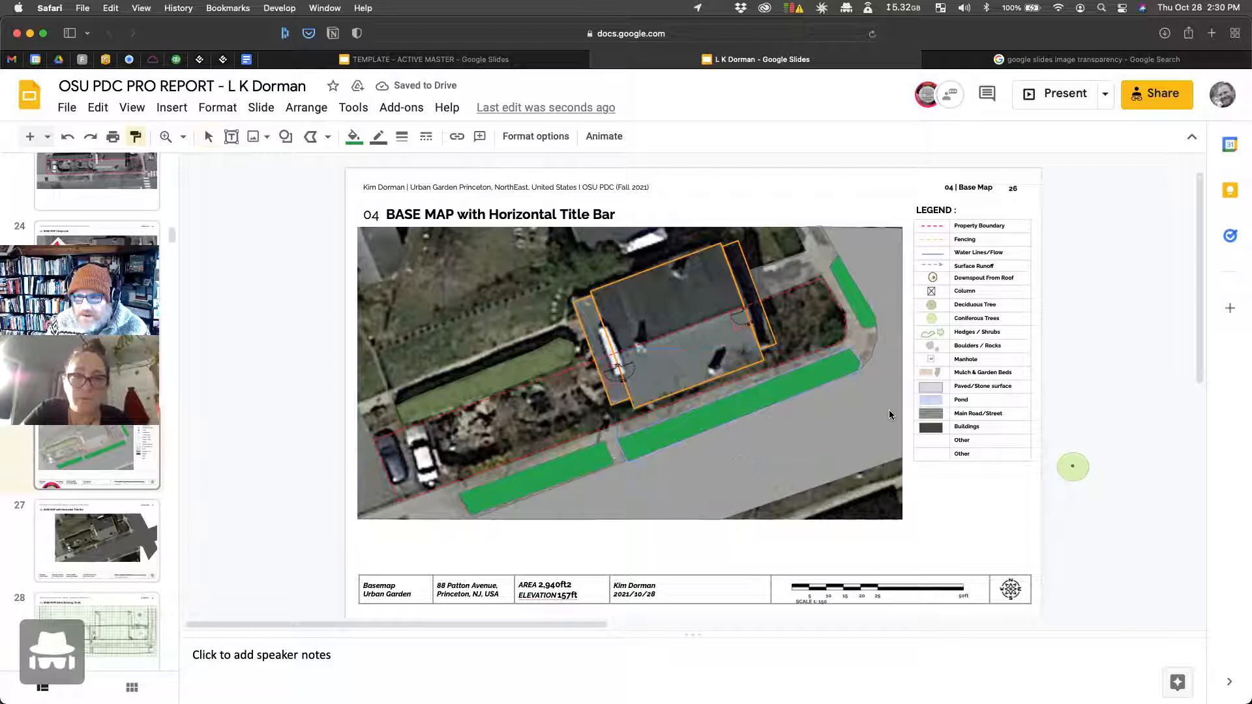
{"action": "left_click", "coordinate": [956, 403]}
{"action": "left_click", "coordinate": [964, 402]}
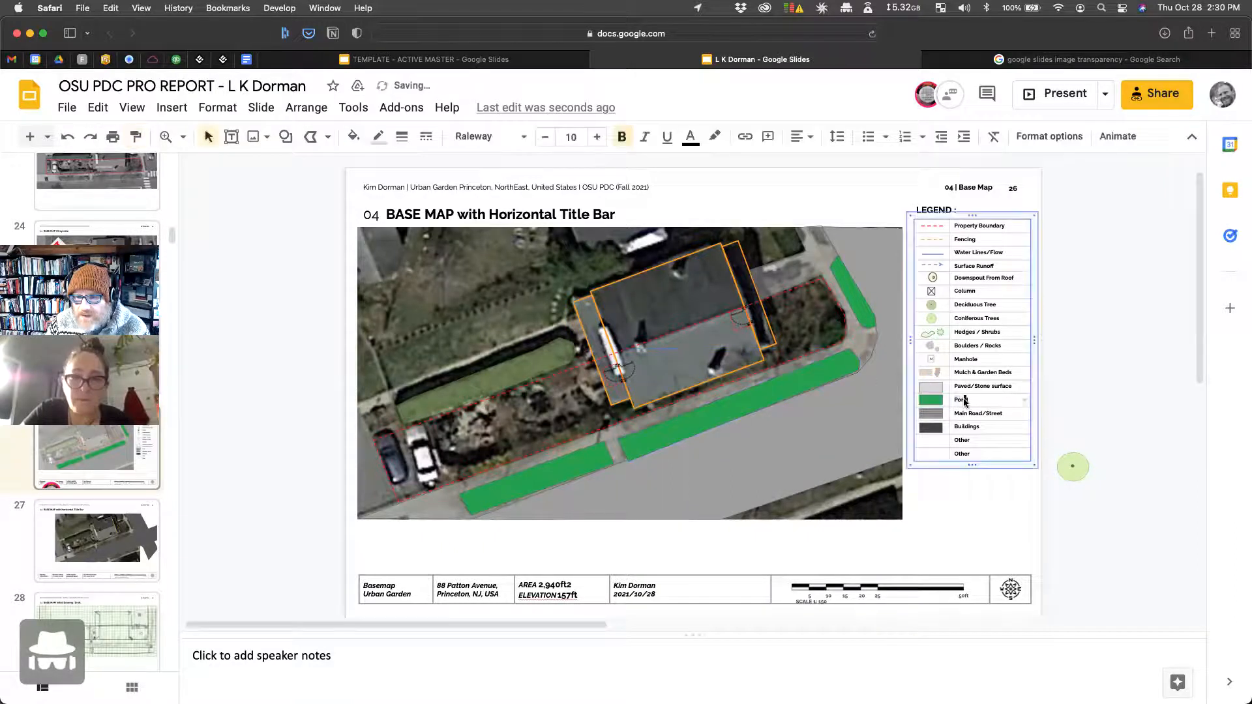
{"action": "type", "text": "Boulevar"}
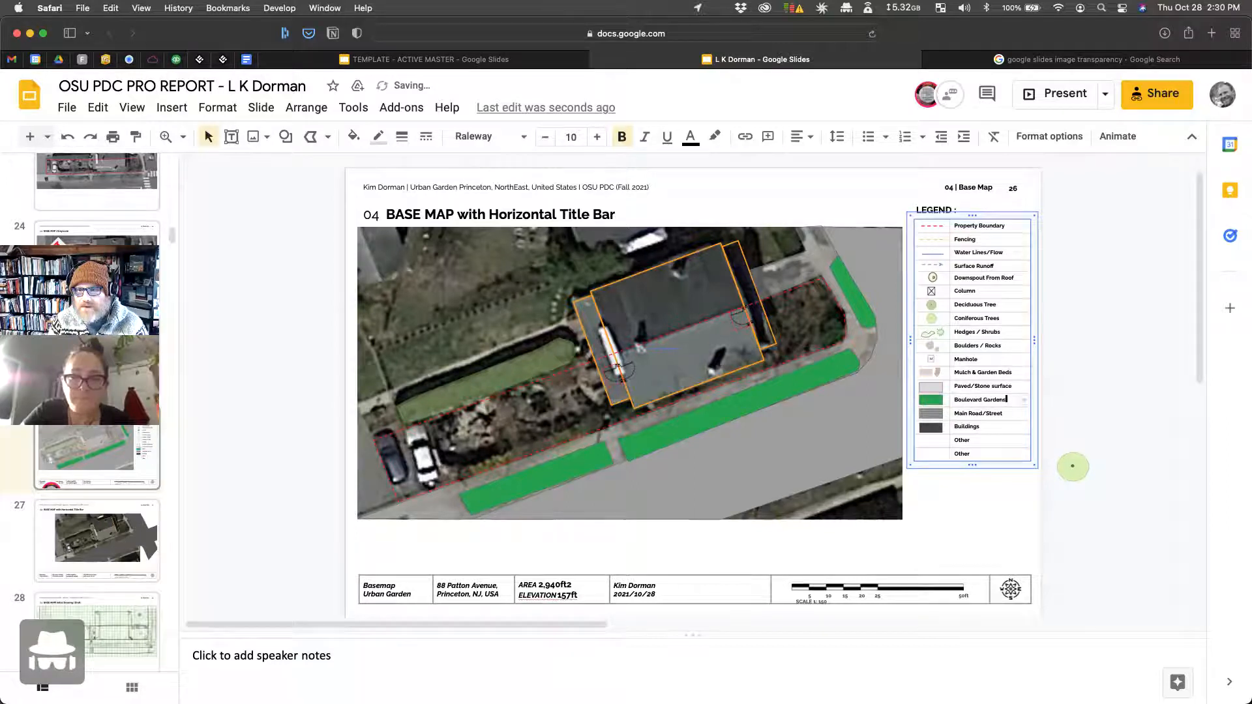
{"action": "type", "text": "d Green"}
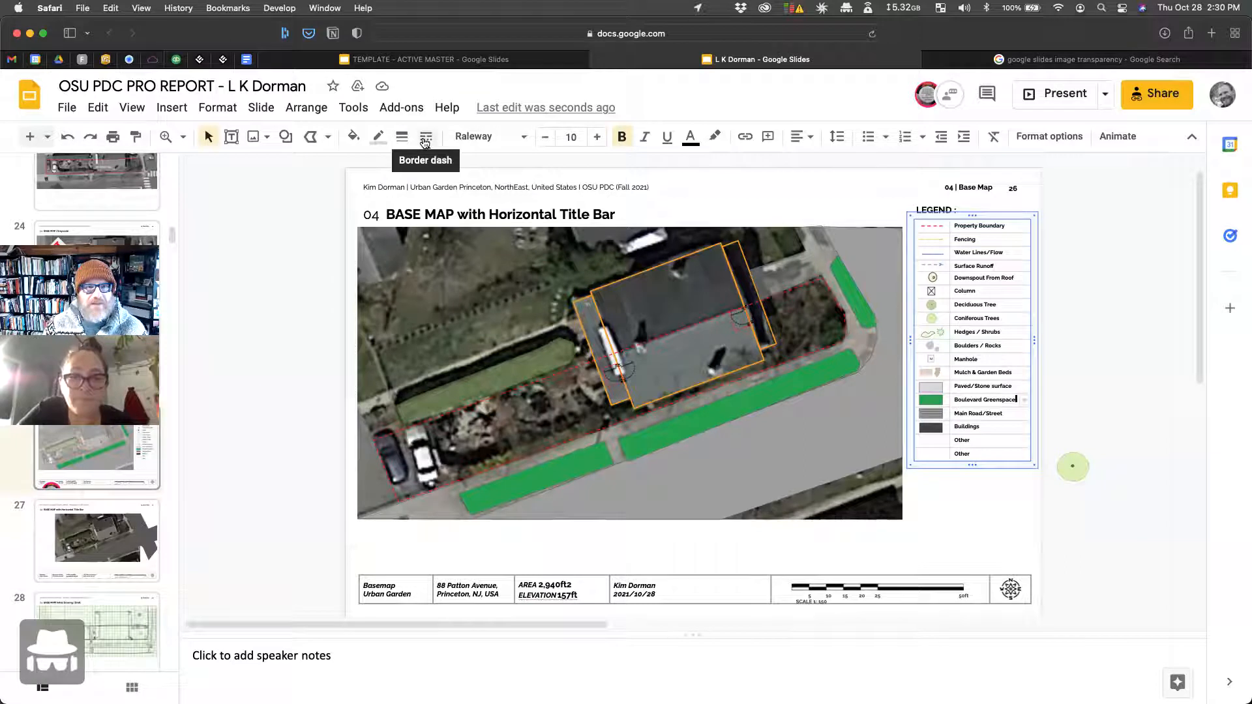
Step: Draw a straight line from the building's corner, styled dash-dot, magenta and 2px
{"action": "left_click", "coordinate": [328, 136]}
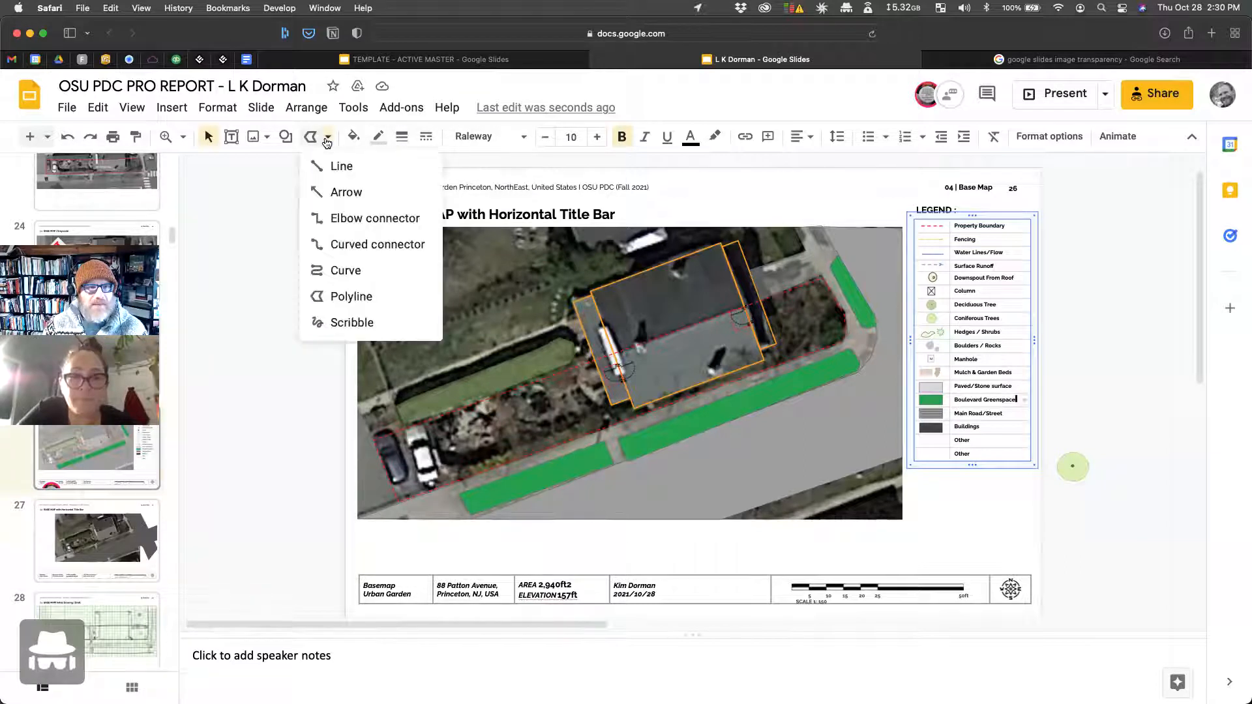
{"action": "left_click", "coordinate": [338, 166]}
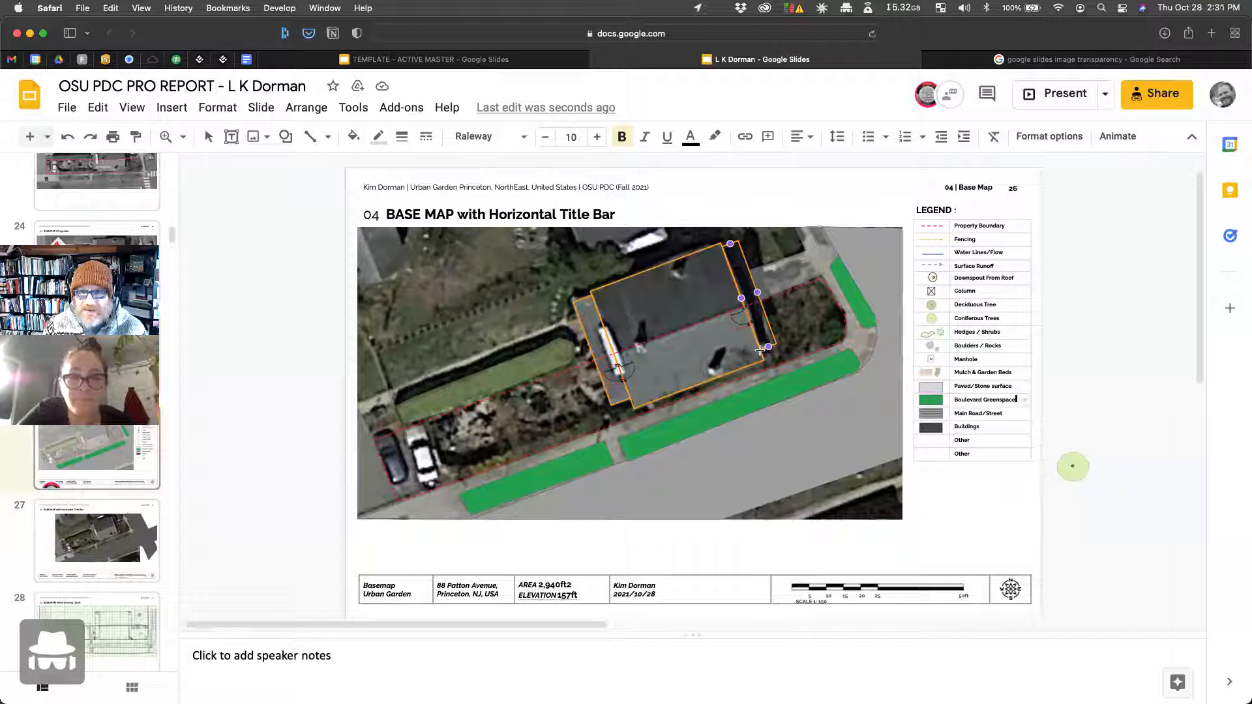
{"action": "mouse_move", "coordinate": [764, 358]}
{"action": "left_mouse_down"}
{"action": "mouse_move", "coordinate": [843, 435]}
{"action": "mouse_move", "coordinate": [903, 290]}
{"action": "left_mouse_up"}
{"action": "left_click", "coordinate": [402, 136]}
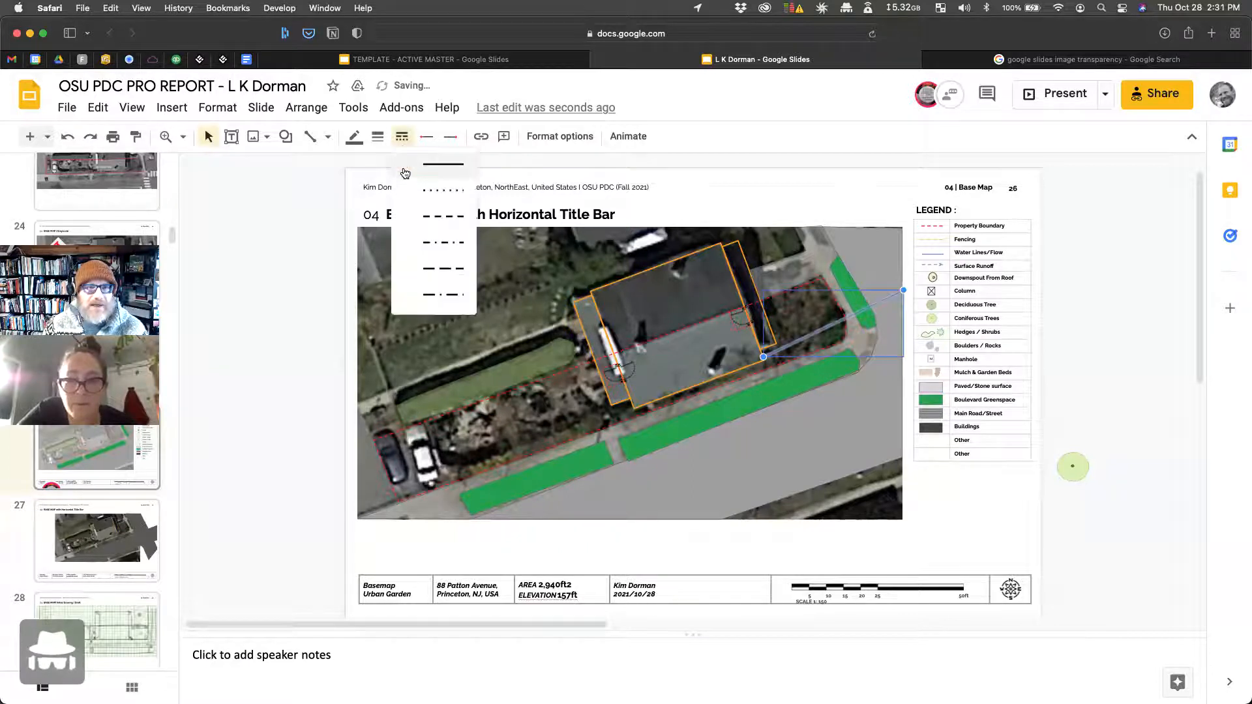
{"action": "left_click", "coordinate": [444, 242]}
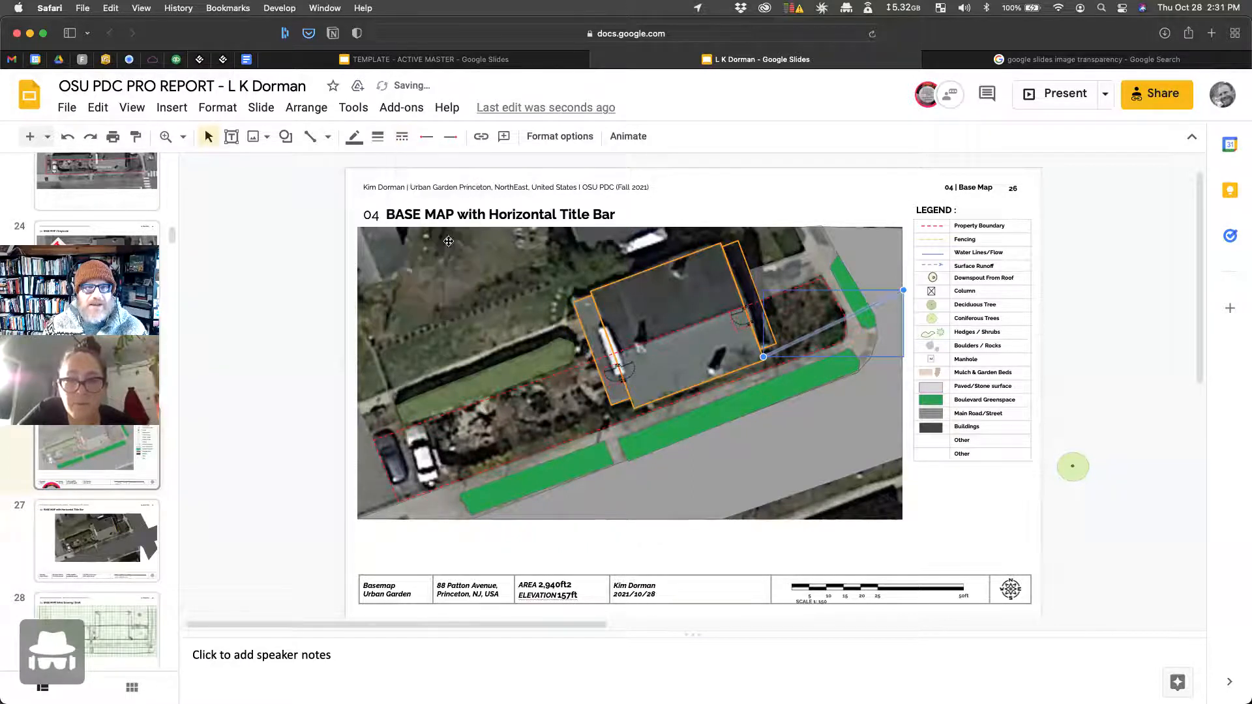
{"action": "left_click", "coordinate": [354, 137]}
{"action": "left_click", "coordinate": [526, 408]}
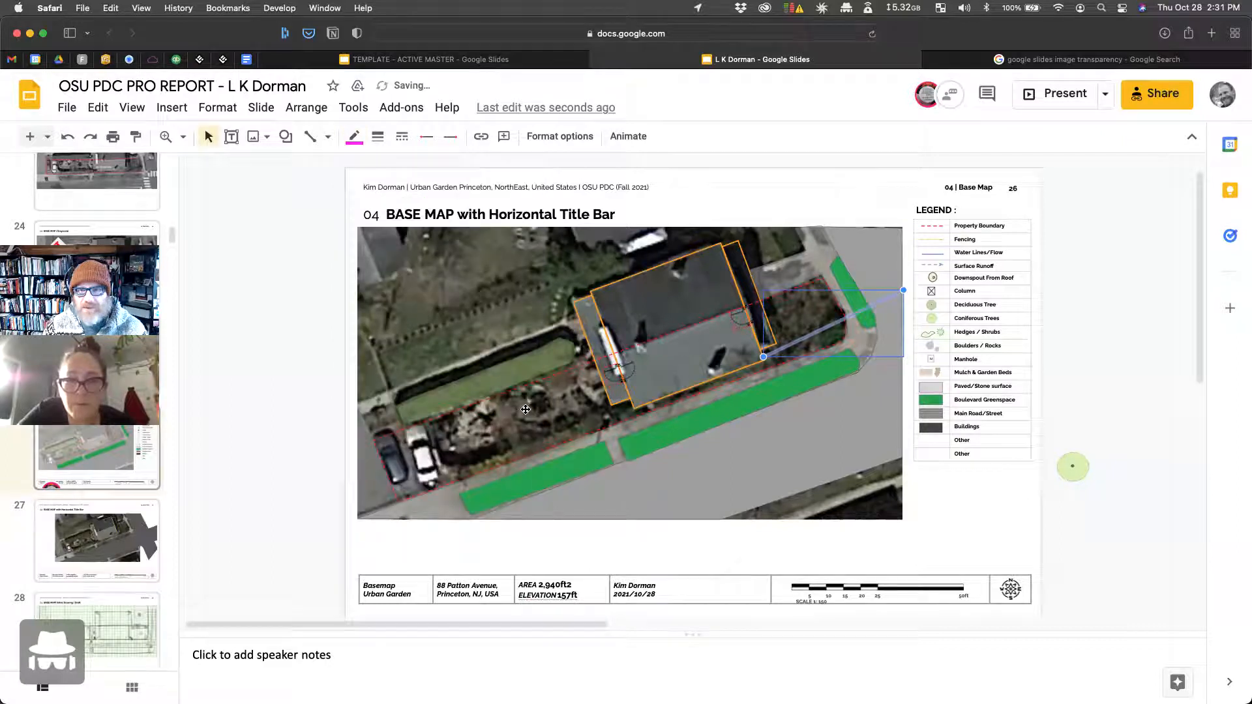
{"action": "left_click", "coordinate": [378, 137]}
{"action": "left_click", "coordinate": [401, 200]}
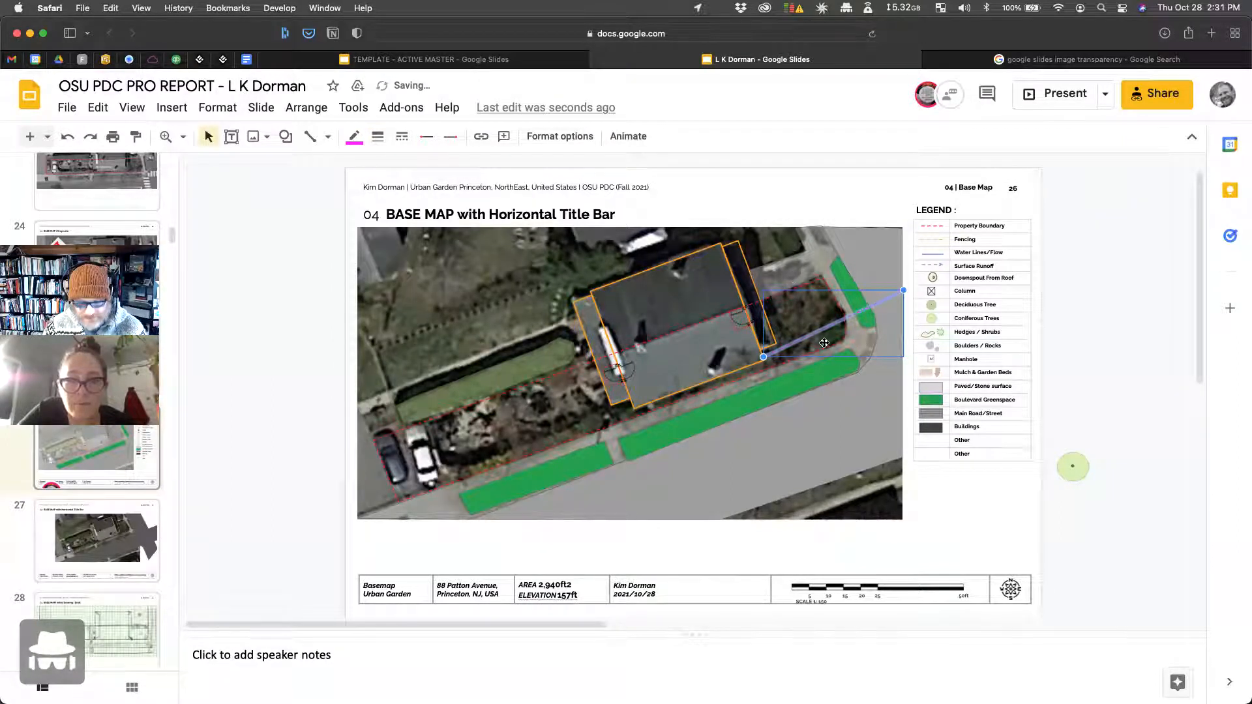
Step: Copy the Fencing legend line into the Other row and paint-format the magenta dash-dot style onto it
{"action": "left_click", "coordinate": [1086, 201]}
{"action": "left_click", "coordinate": [933, 240]}
{"action": "key", "text": "super+c"}
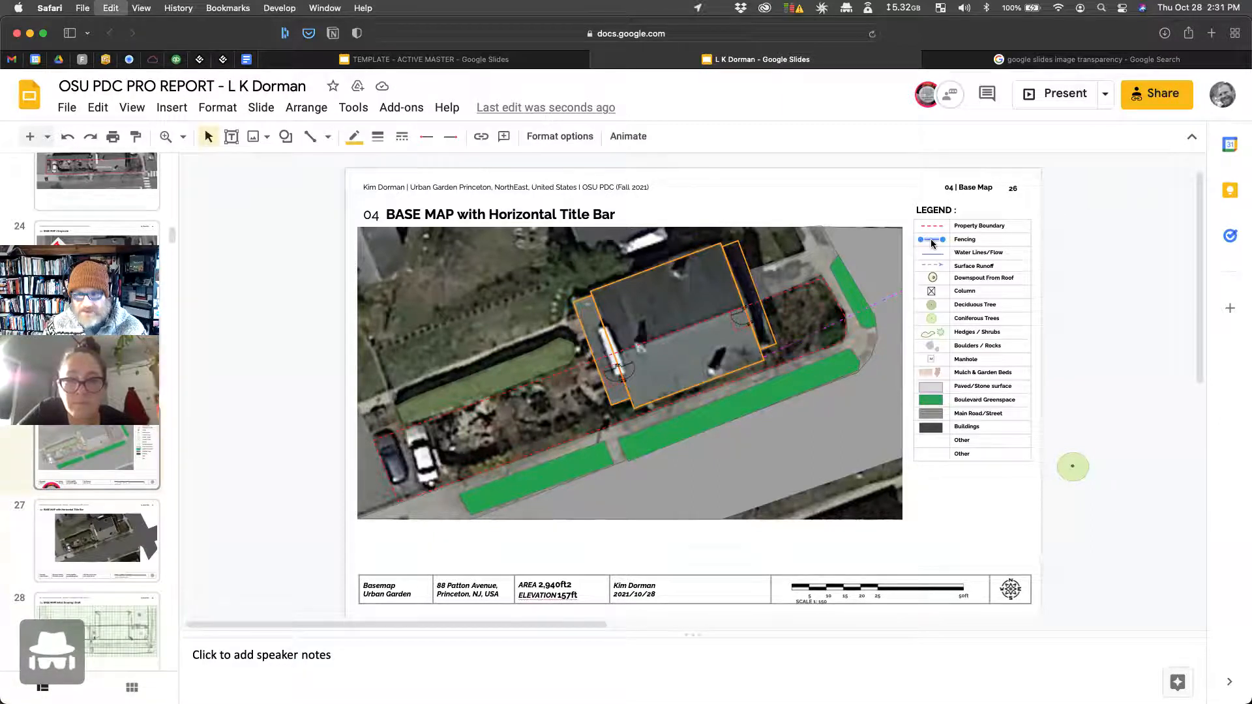
{"action": "key", "text": "super+v"}
{"action": "left_click_drag", "start_coordinate": [936, 246], "coordinate": [932, 441]}
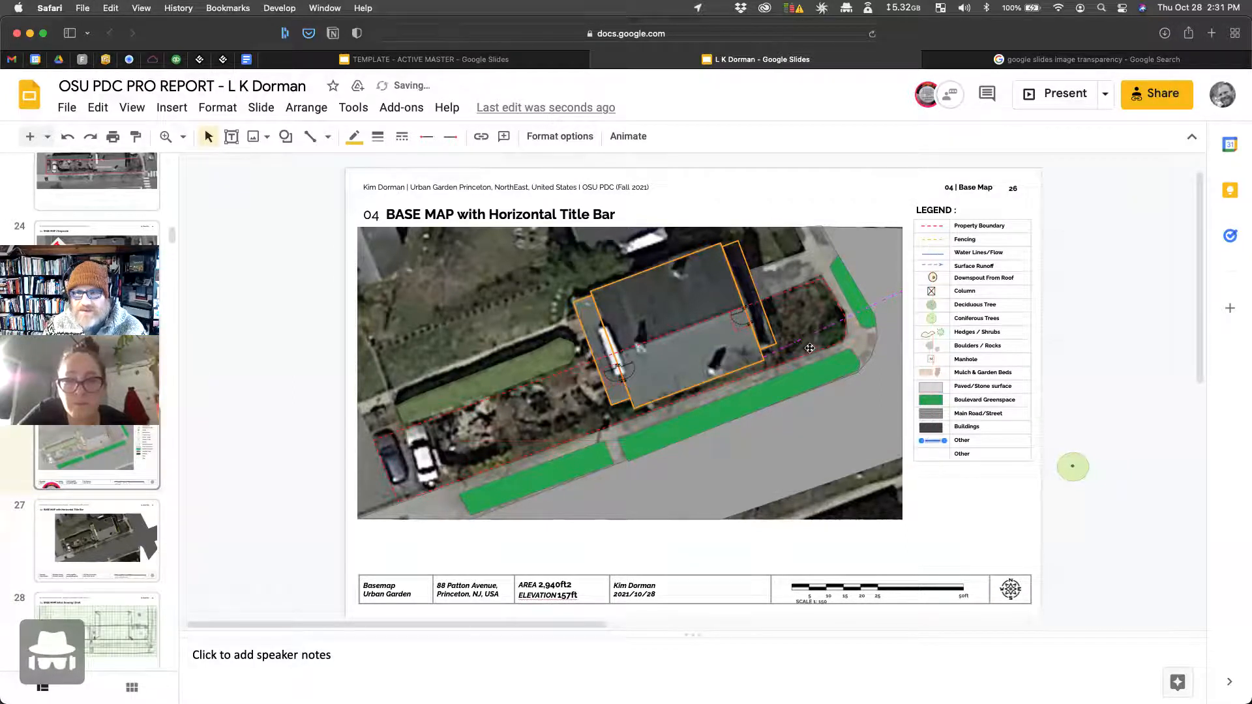
{"action": "left_click", "coordinate": [807, 336]}
{"action": "left_click", "coordinate": [135, 138]}
{"action": "left_click", "coordinate": [931, 441]}
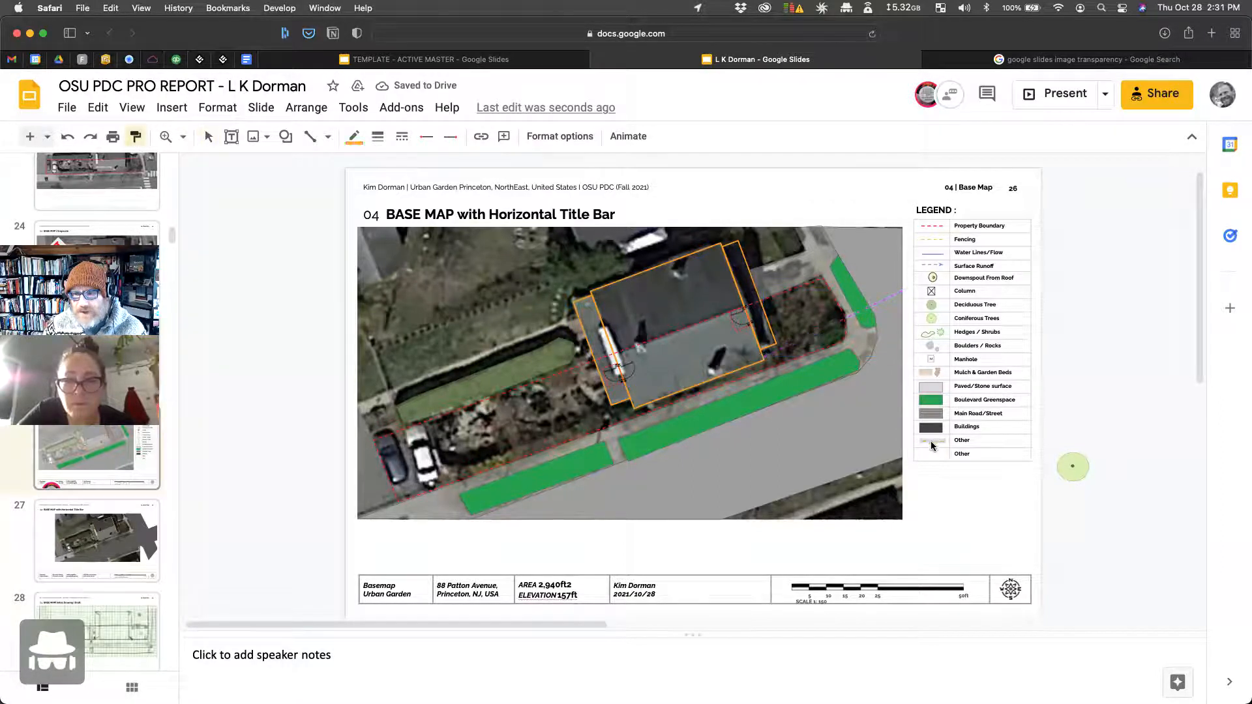
{"action": "double_click", "coordinate": [962, 441]}
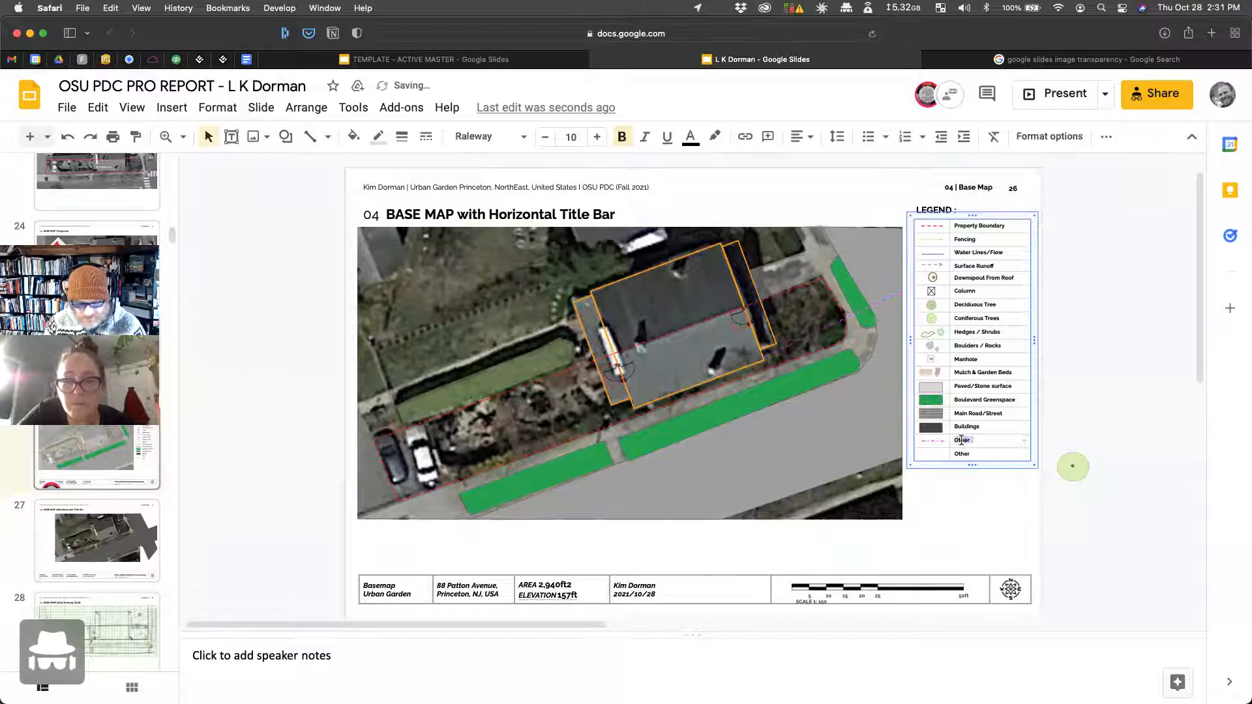
Step: Rename the Other legend entry to 'Sewer Line'
{"action": "type", "text": "Sewere"}
{"action": "key", "text": "BackSpace"}
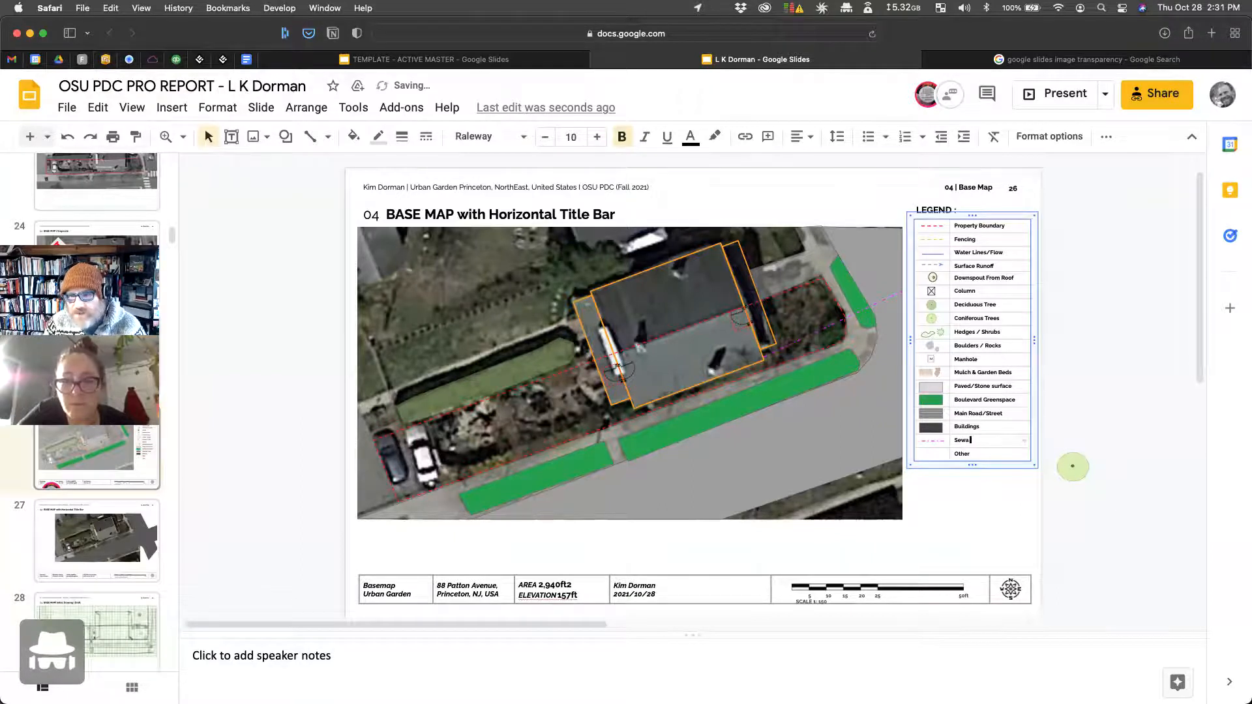
{"action": "type", "text": "Line"}
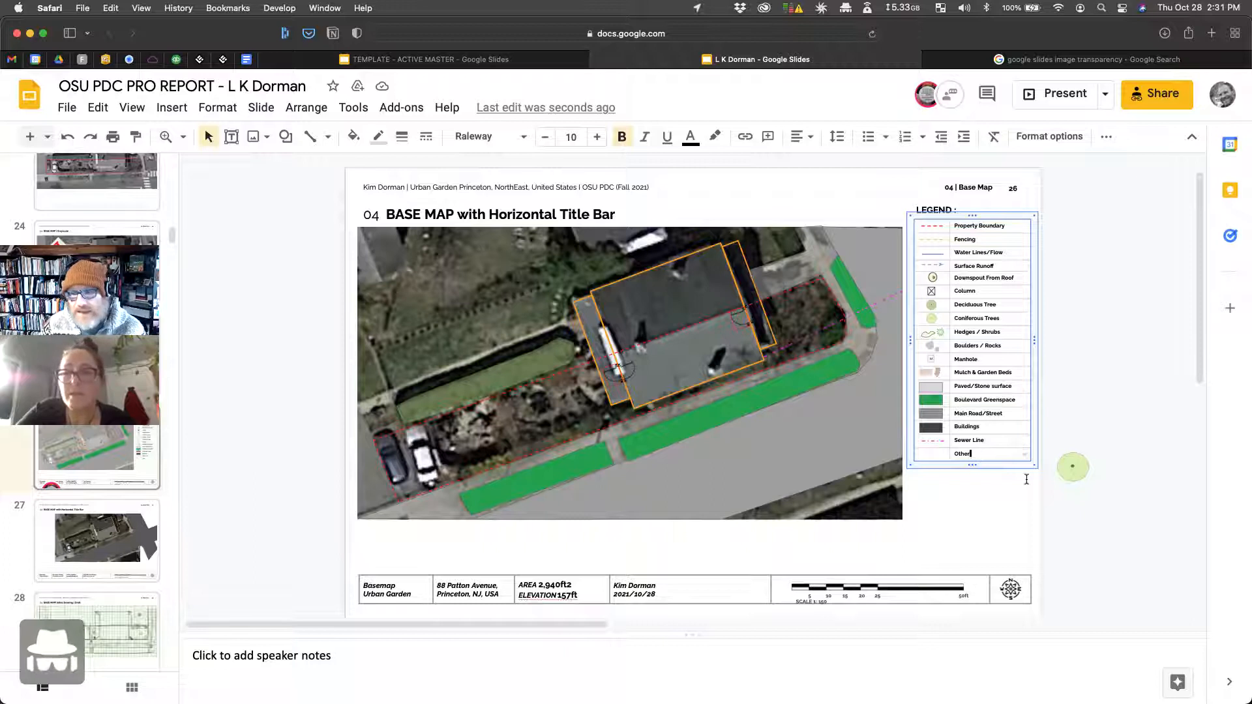
Step: Insert a legend row below Other and paste a copy of the Coniferous Trees symbol into it
{"action": "right_click", "coordinate": [985, 454]}
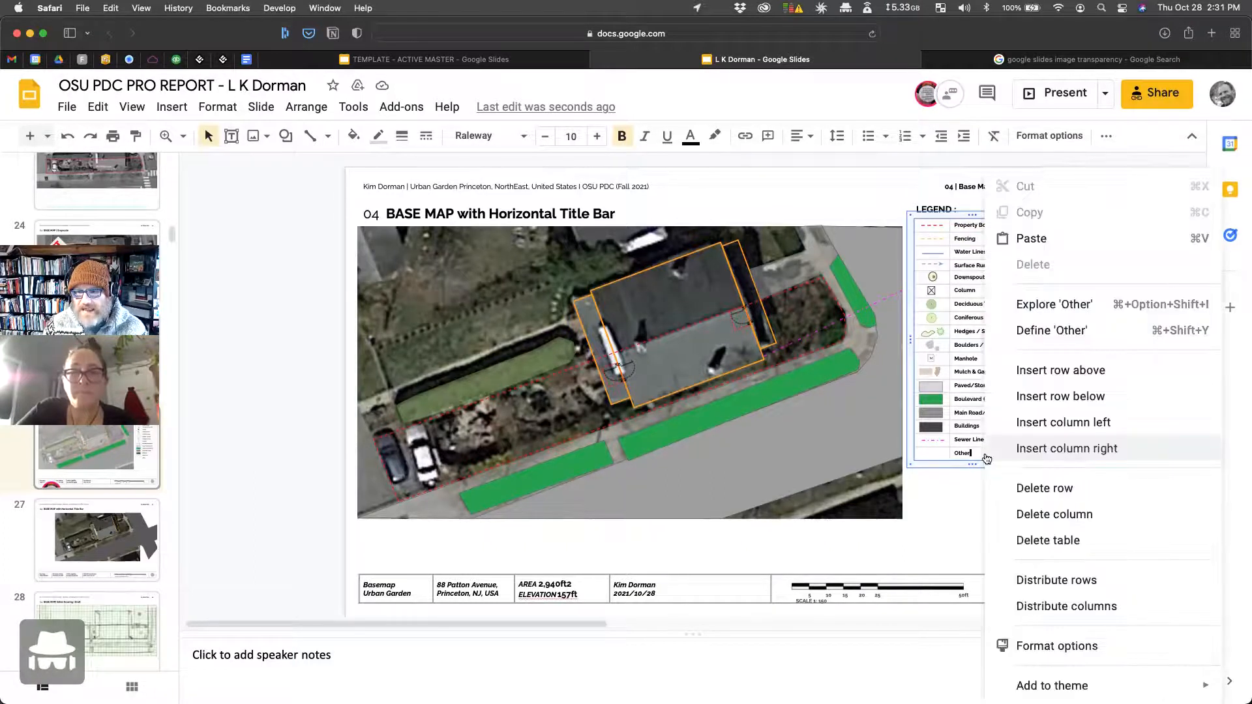
{"action": "left_click", "coordinate": [1090, 396]}
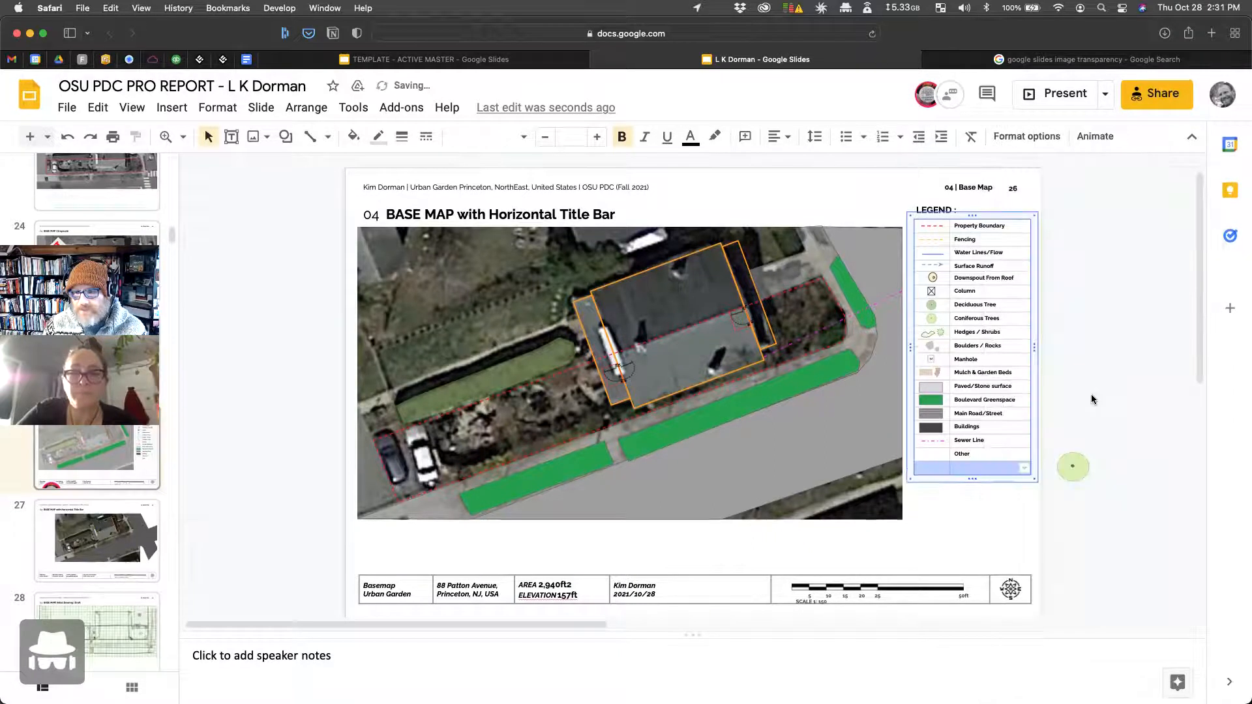
{"action": "left_click", "coordinate": [929, 467]}
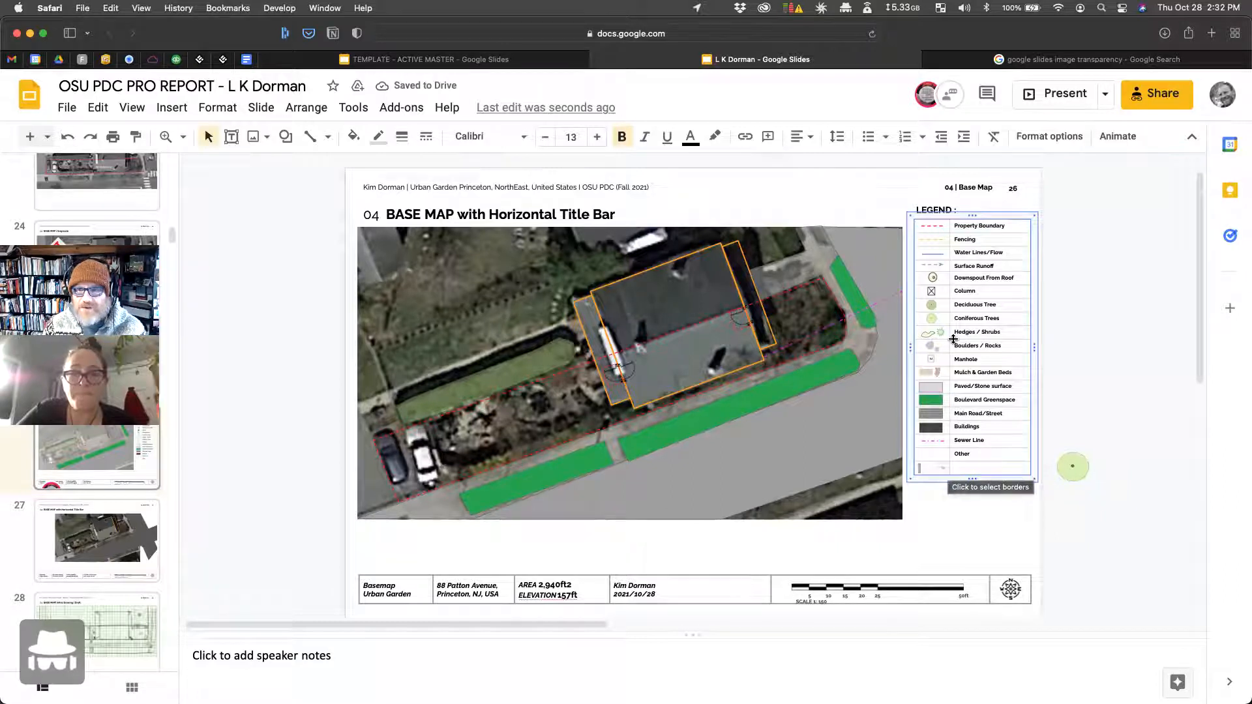
{"action": "left_click", "coordinate": [933, 320]}
{"action": "key", "text": "super+c"}
{"action": "key", "text": "super+v"}
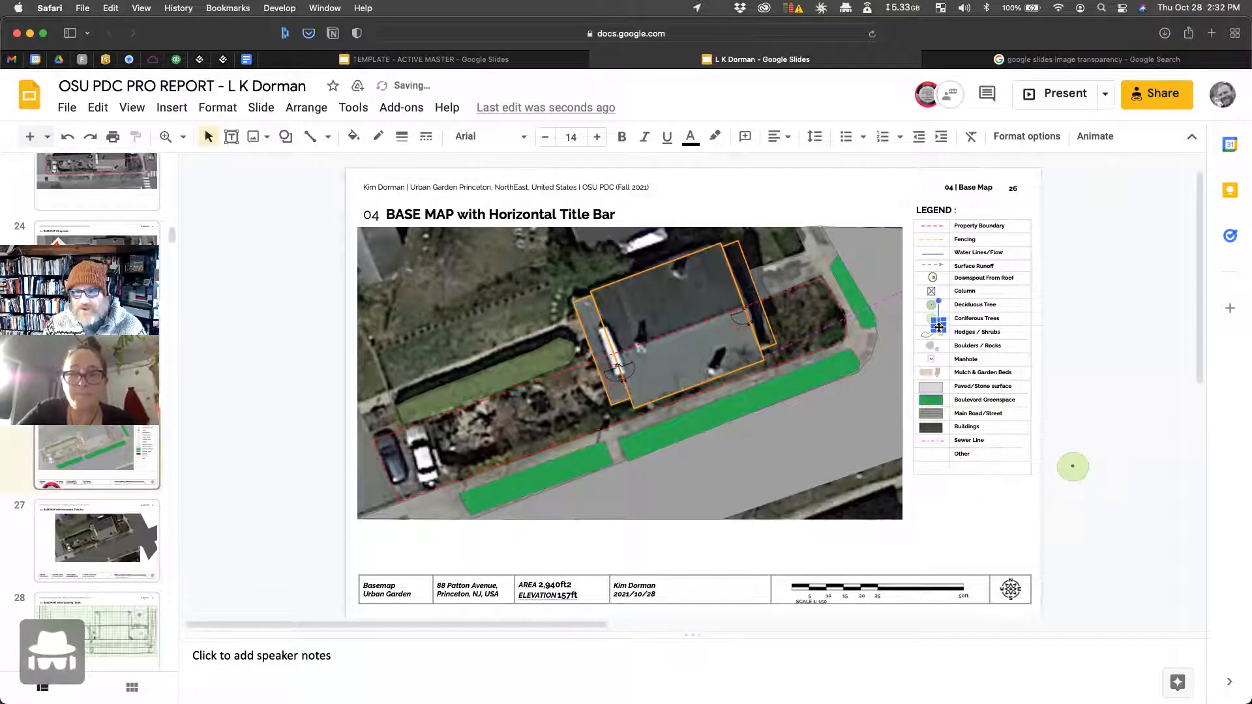
{"action": "left_click_drag", "start_coordinate": [939, 326], "coordinate": [930, 466]}
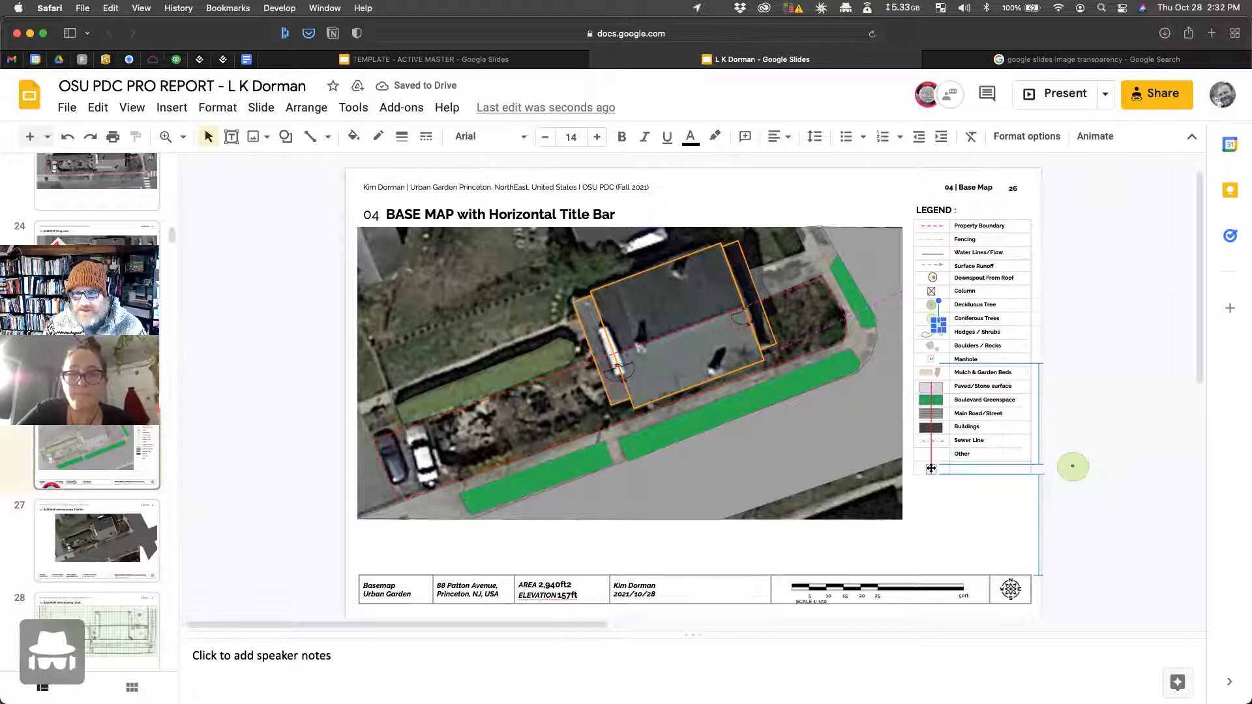
Step: Open slide 30 with the water-direction map
{"action": "scroll", "coordinate": [100, 558], "scroll_direction": "down", "scroll_amount": 3}
{"action": "scroll", "coordinate": [100, 559], "scroll_direction": "down", "scroll_amount": 2}
{"action": "left_click", "coordinate": [110, 543]}
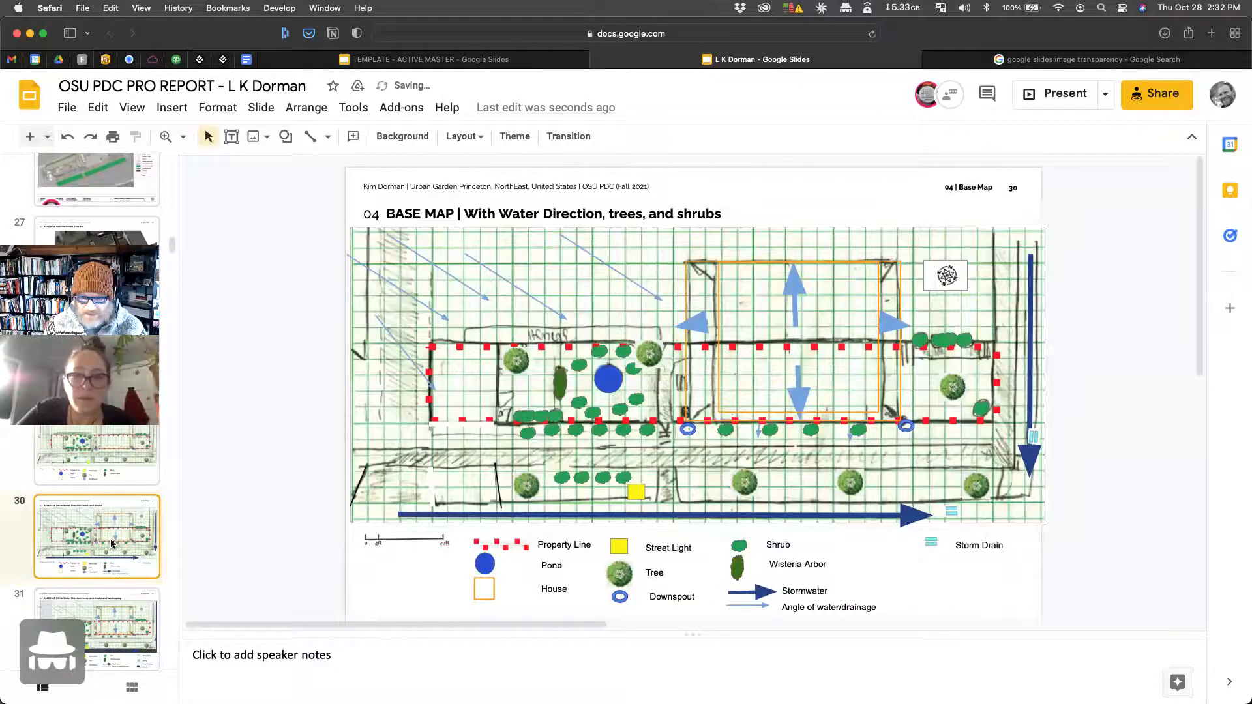
Step: Check the Wisteria Arbor label wording, then return to slide 26's legend table
{"action": "double_click", "coordinate": [786, 565]}
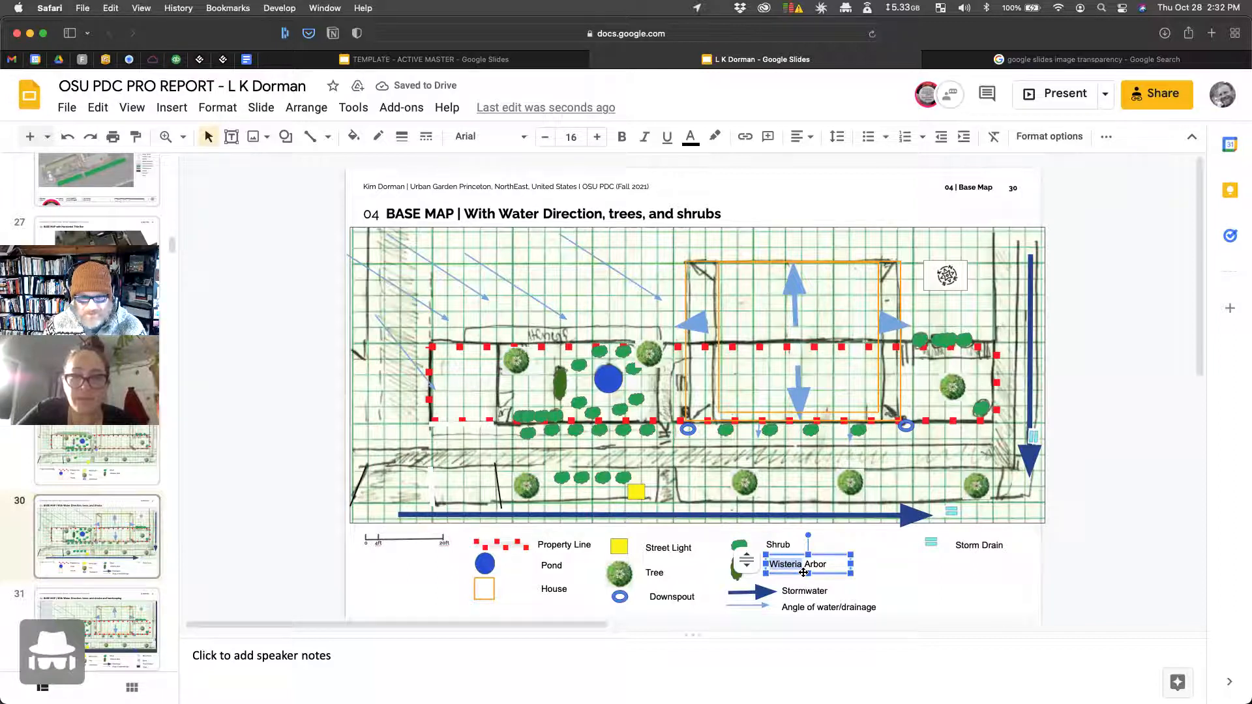
{"action": "scroll", "coordinate": [86, 514], "scroll_direction": "up", "scroll_amount": 5}
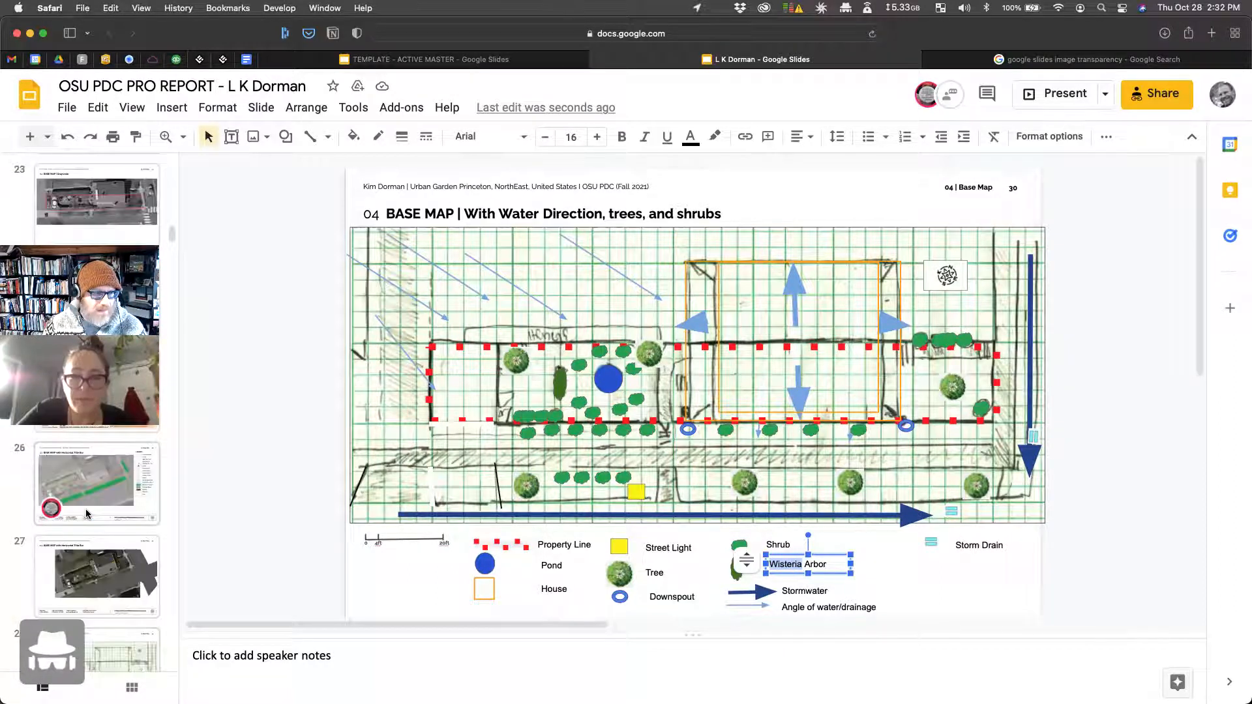
{"action": "left_click", "coordinate": [120, 494]}
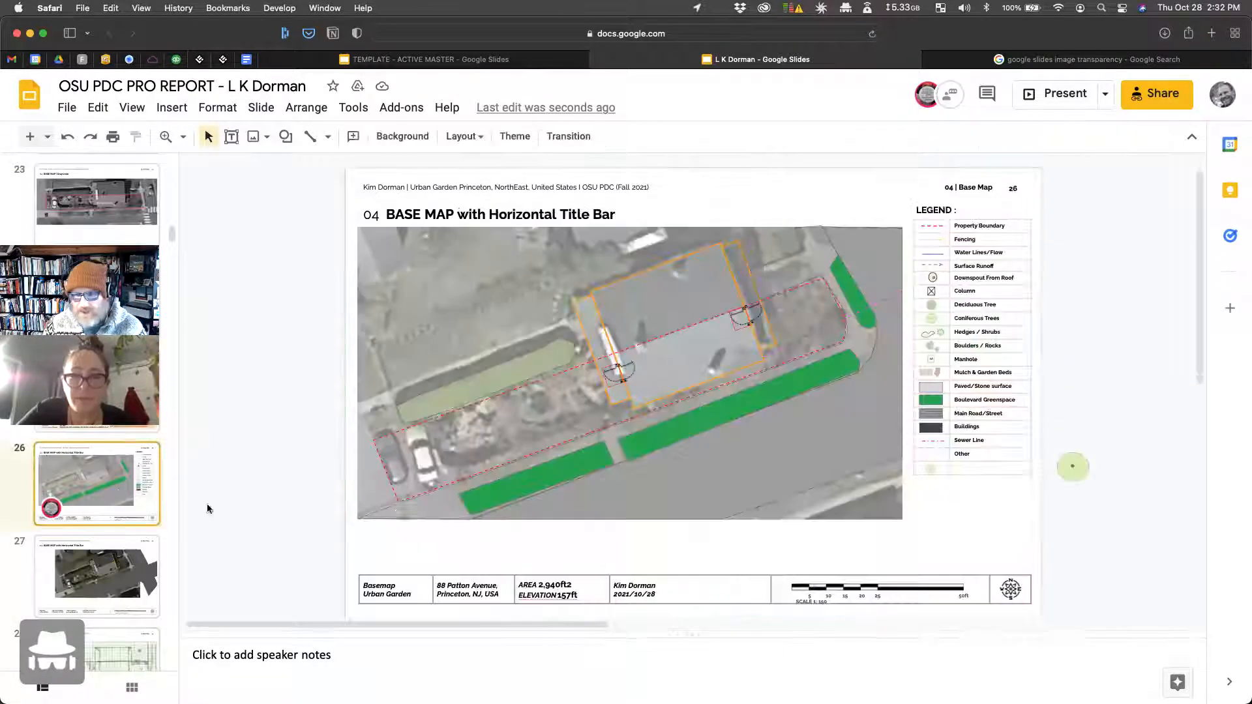
{"action": "left_click", "coordinate": [970, 469]}
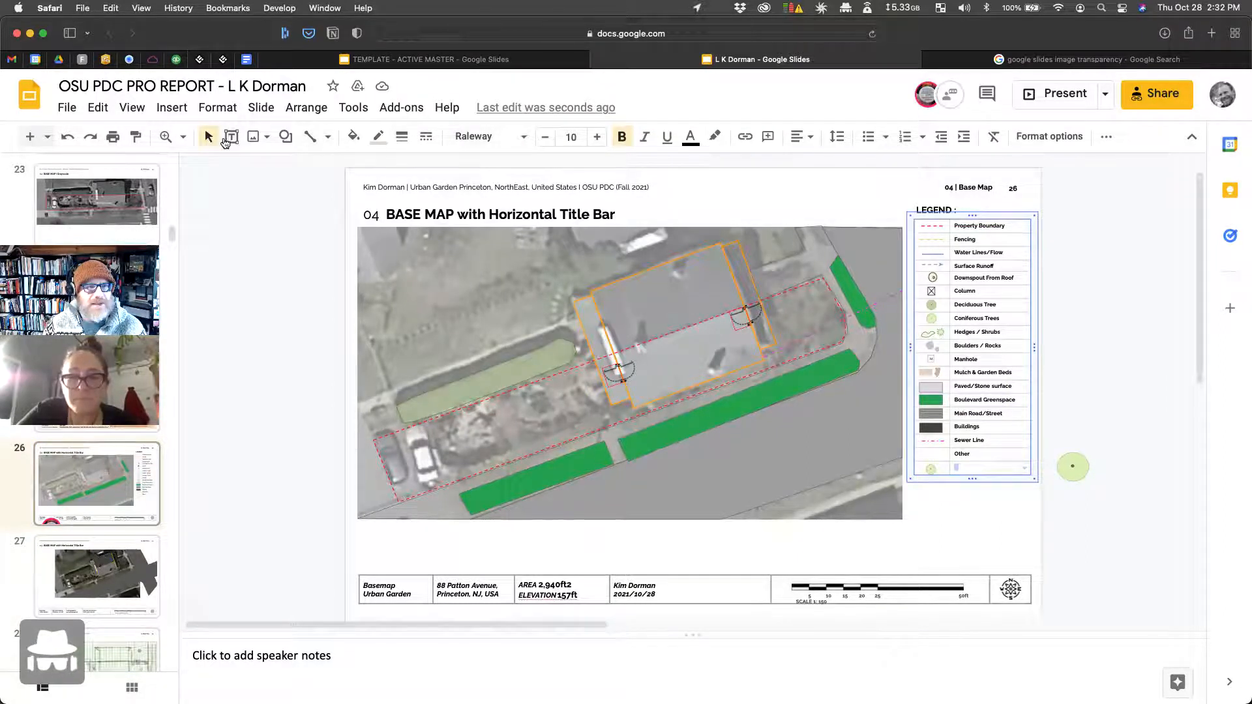
Step: Add a 'Wi' text box on the new tree symbol, widen it, and reduce the font to 11
{"action": "left_click", "coordinate": [226, 140]}
{"action": "left_click", "coordinate": [927, 467]}
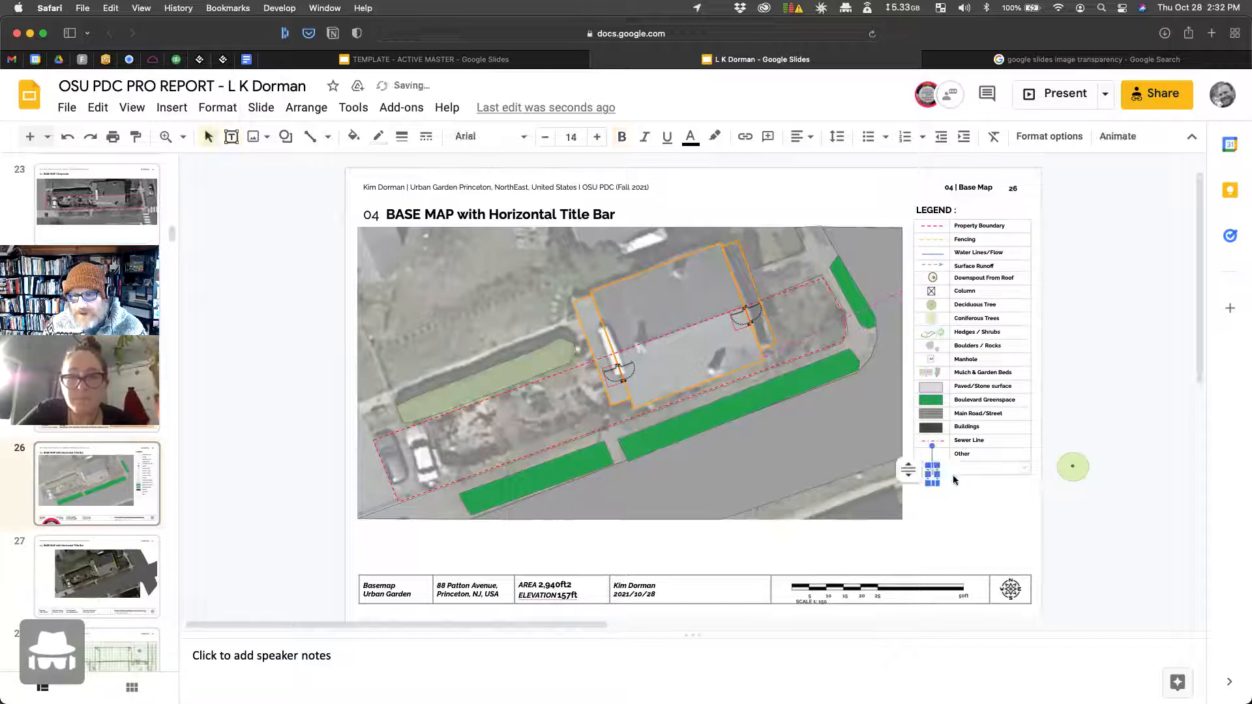
{"action": "type", "text": "Wi"}
{"action": "left_click", "coordinate": [941, 483]}
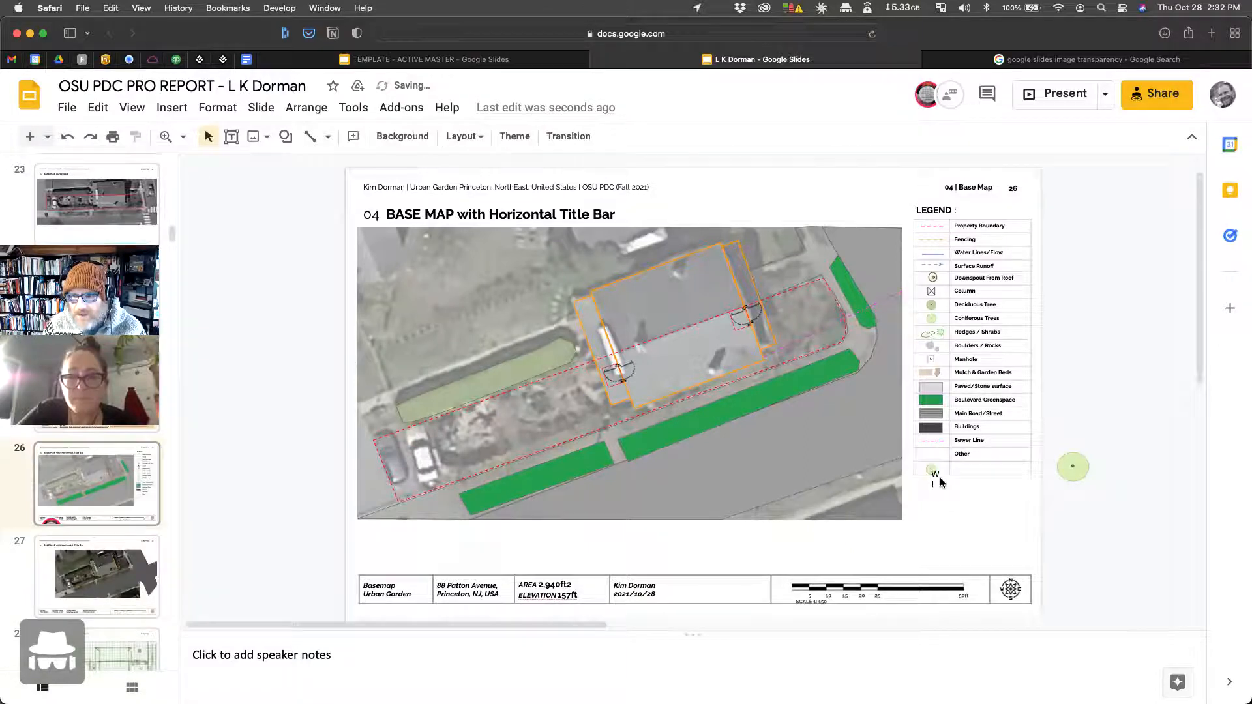
{"action": "left_click", "coordinate": [933, 481]}
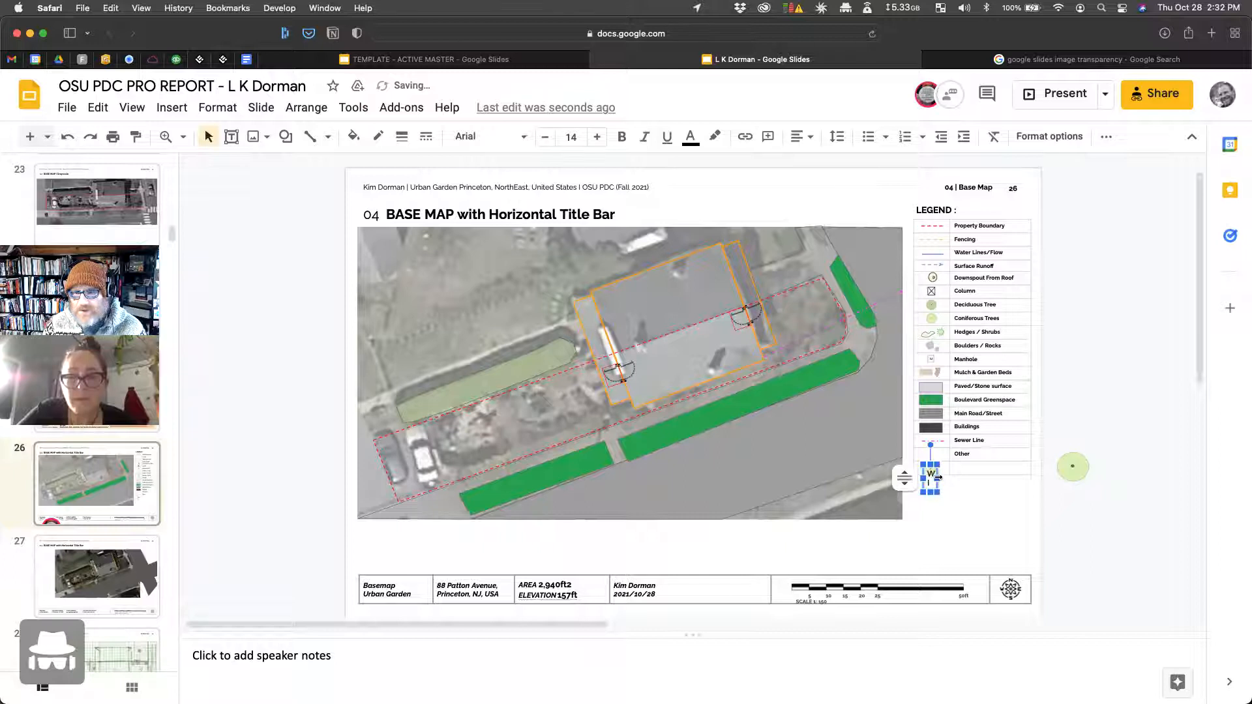
{"action": "left_click_drag", "start_coordinate": [938, 478], "coordinate": [944, 480]}
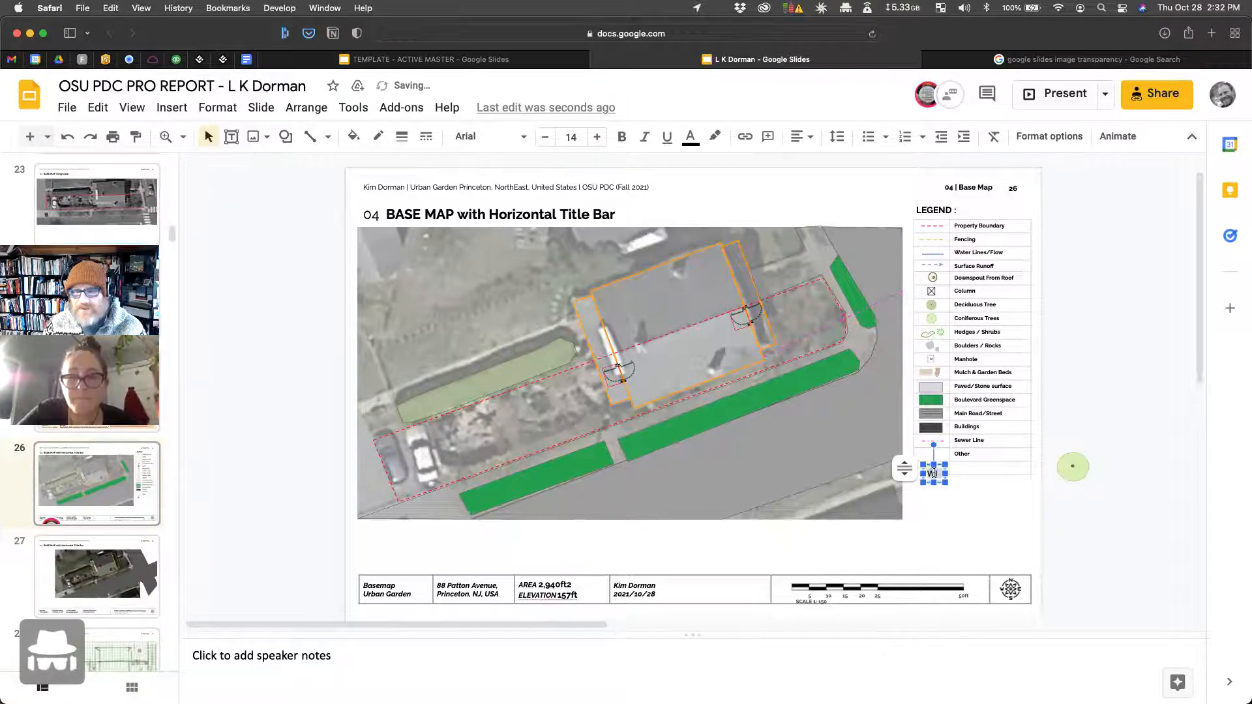
{"action": "left_click", "coordinate": [552, 141]}
{"action": "left_click", "coordinate": [552, 141]}
{"action": "left_click", "coordinate": [552, 140]}
{"action": "left_click", "coordinate": [1023, 514]}
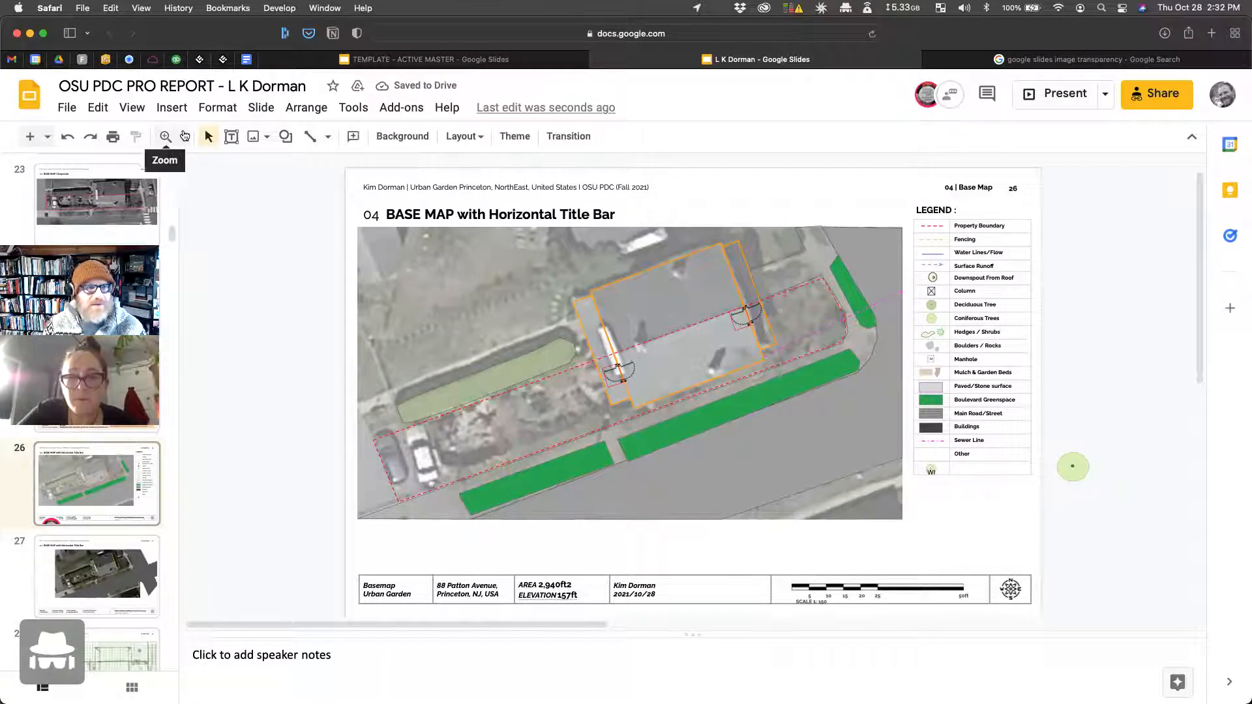
Step: Zoom in, move the WI label up onto the green circle, and marquee-select the WI icon
{"action": "left_click", "coordinate": [183, 136]}
{"action": "left_click", "coordinate": [215, 285]}
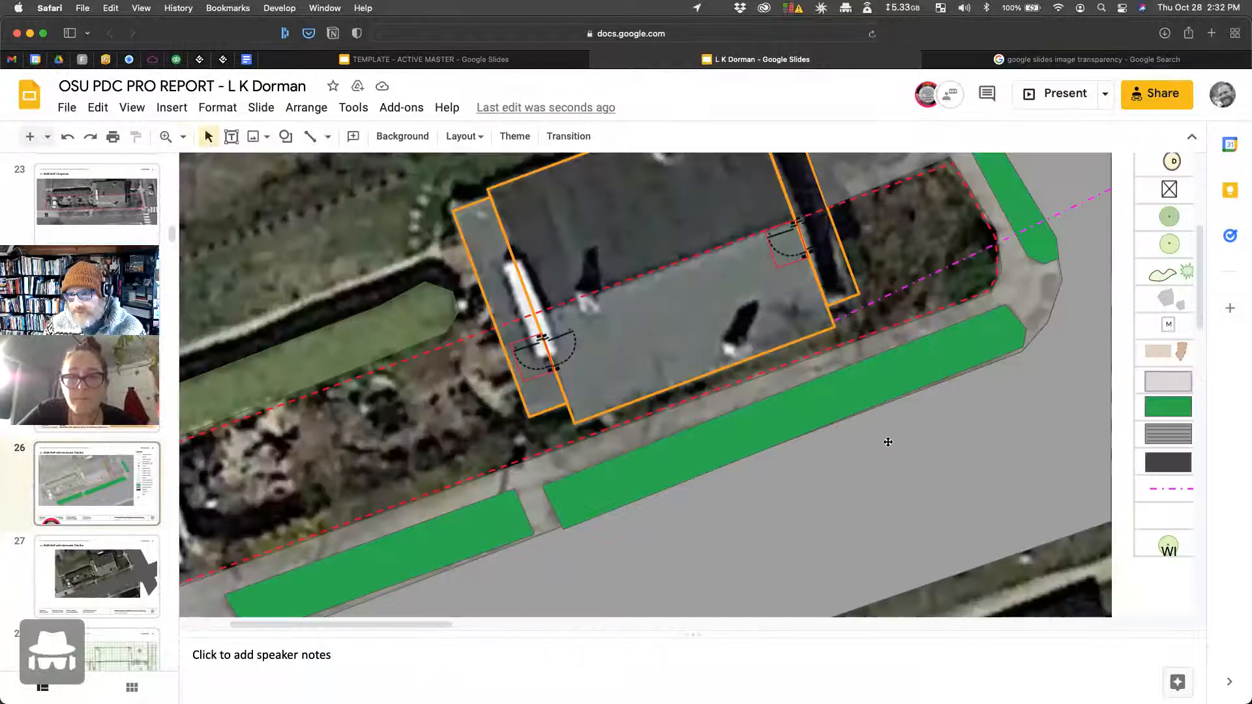
{"action": "scroll", "coordinate": [903, 480], "scroll_direction": "right", "scroll_amount": 3}
{"action": "left_click", "coordinate": [964, 543]}
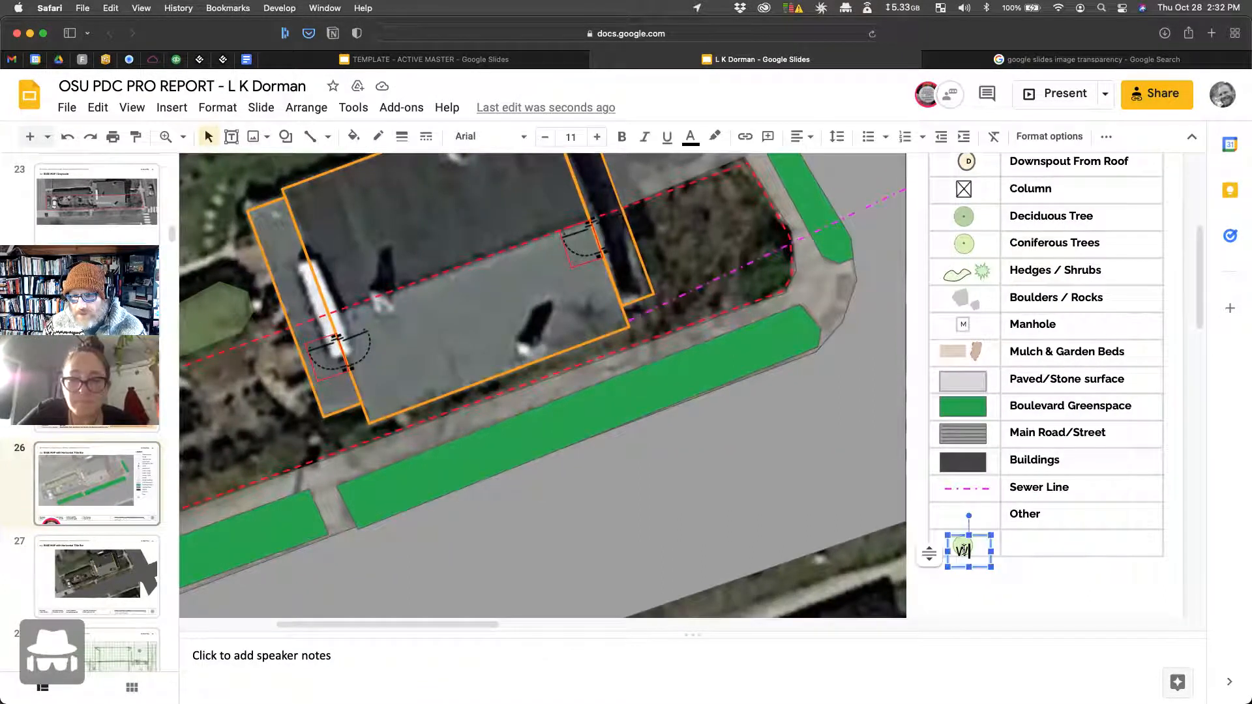
{"action": "left_click_drag", "start_coordinate": [963, 537], "coordinate": [963, 531]}
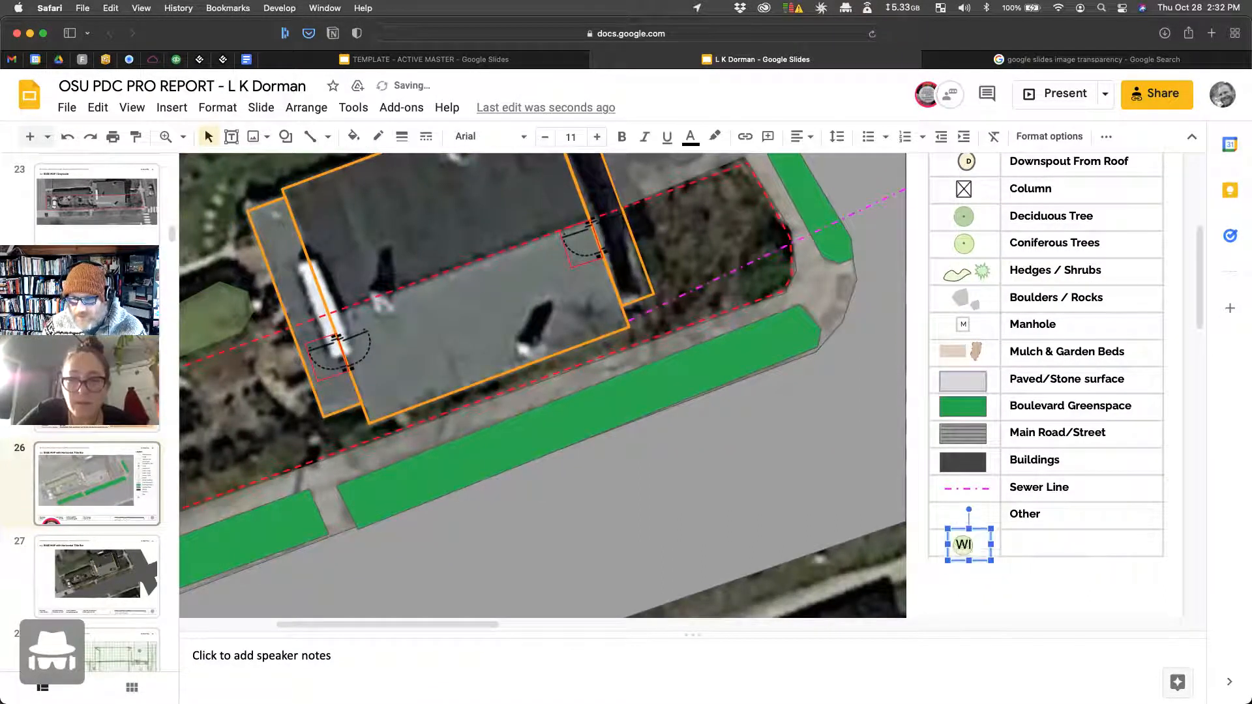
{"action": "left_click", "coordinate": [1019, 545]}
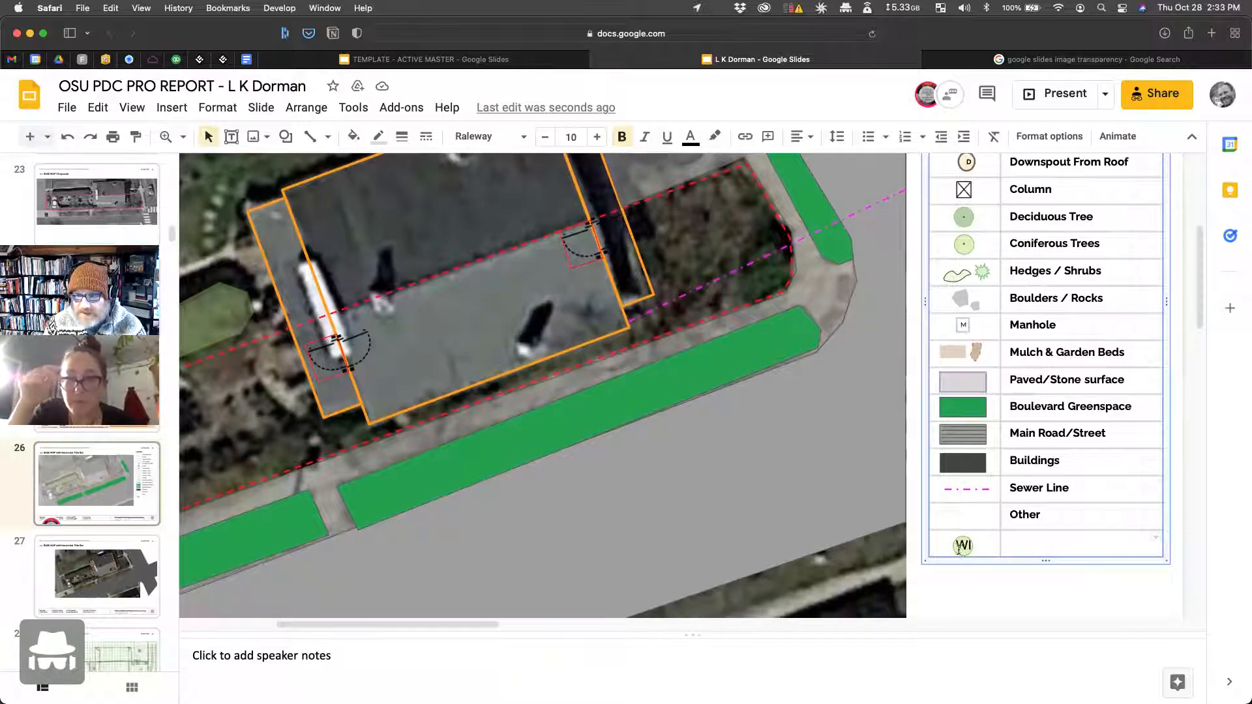
{"action": "left_click", "coordinate": [960, 589]}
{"action": "left_click_drag", "start_coordinate": [937, 584], "coordinate": [976, 540]}
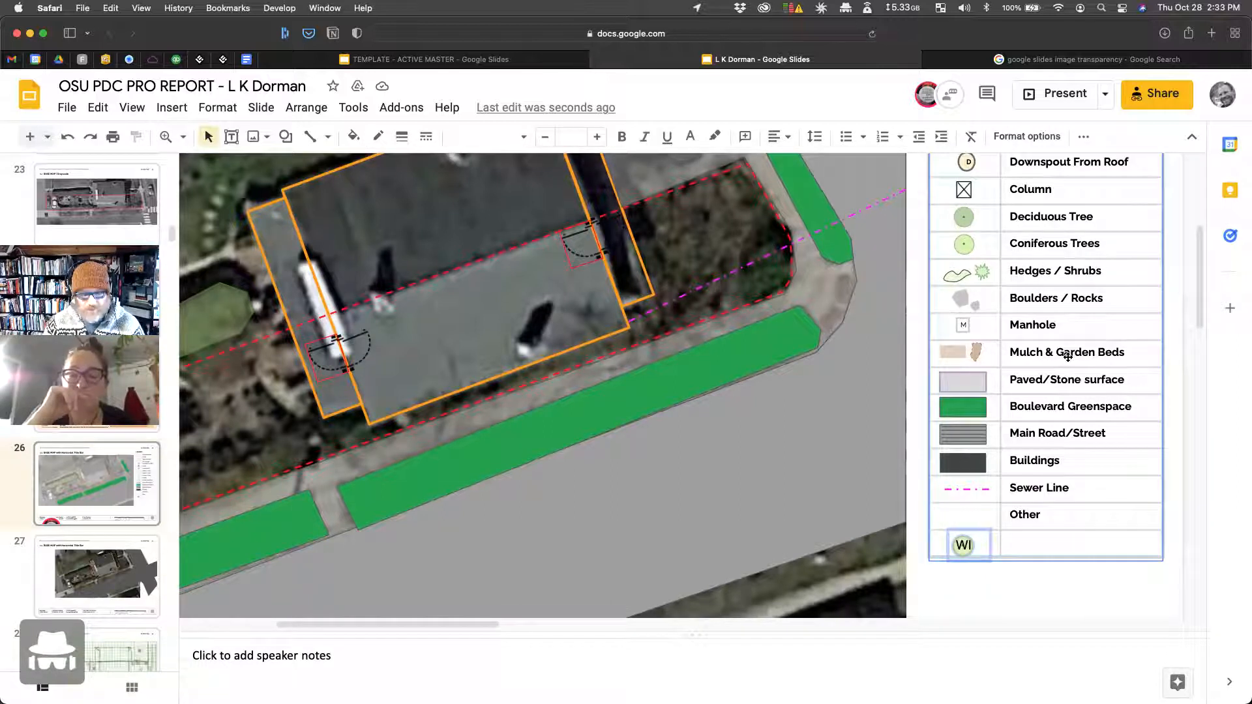
{"action": "left_click", "coordinate": [1137, 523], "text": "shift"}
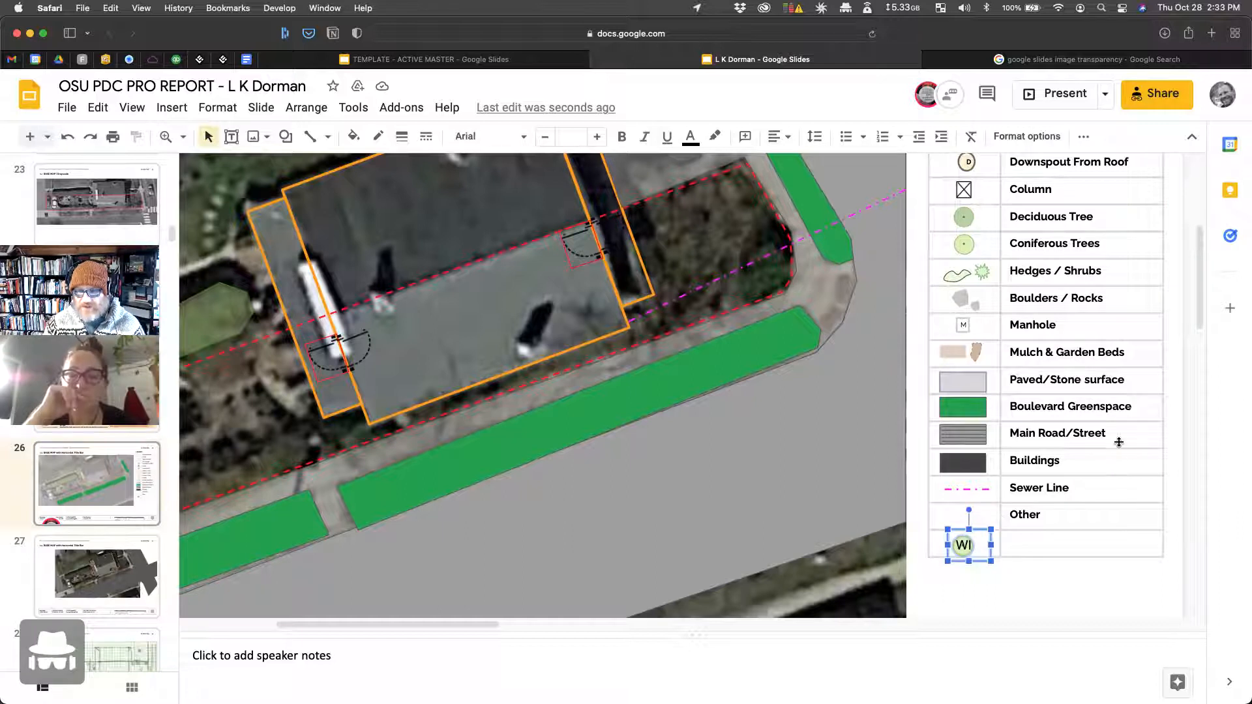
Step: Duplicate the WI icon and place the copy in the garden area of the map
{"action": "key", "text": "super+d"}
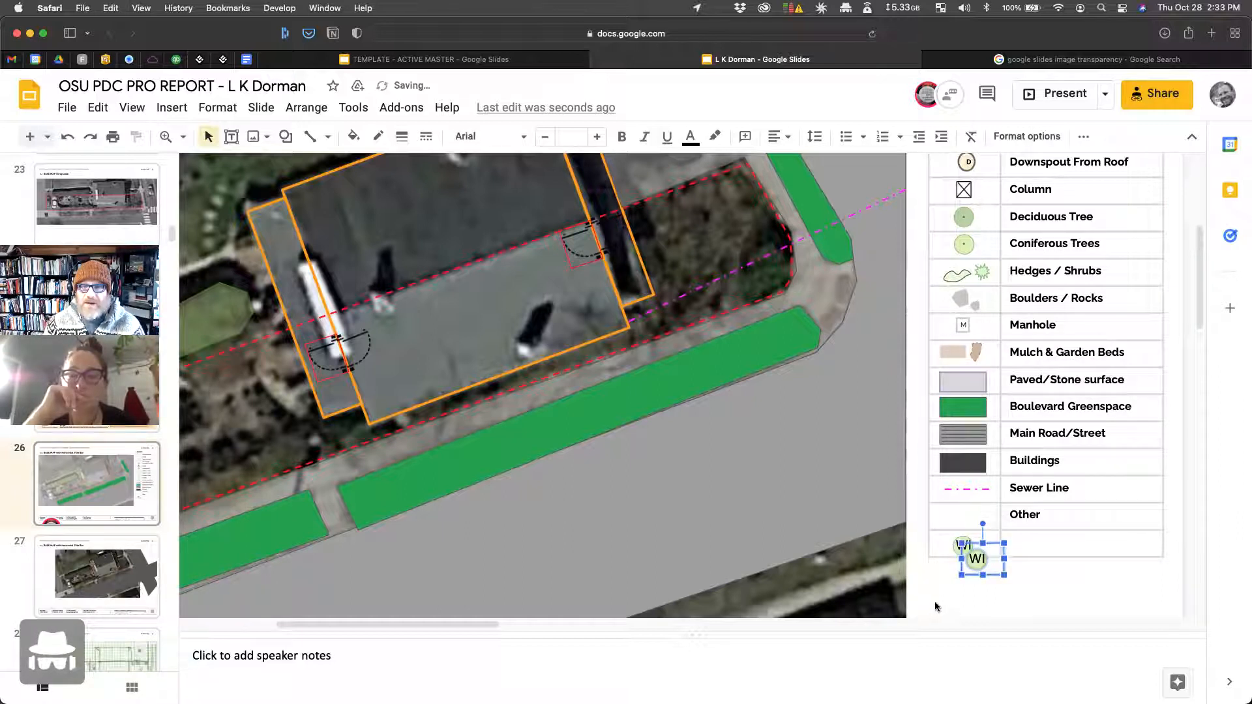
{"action": "left_click_drag", "start_coordinate": [980, 560], "coordinate": [225, 438]}
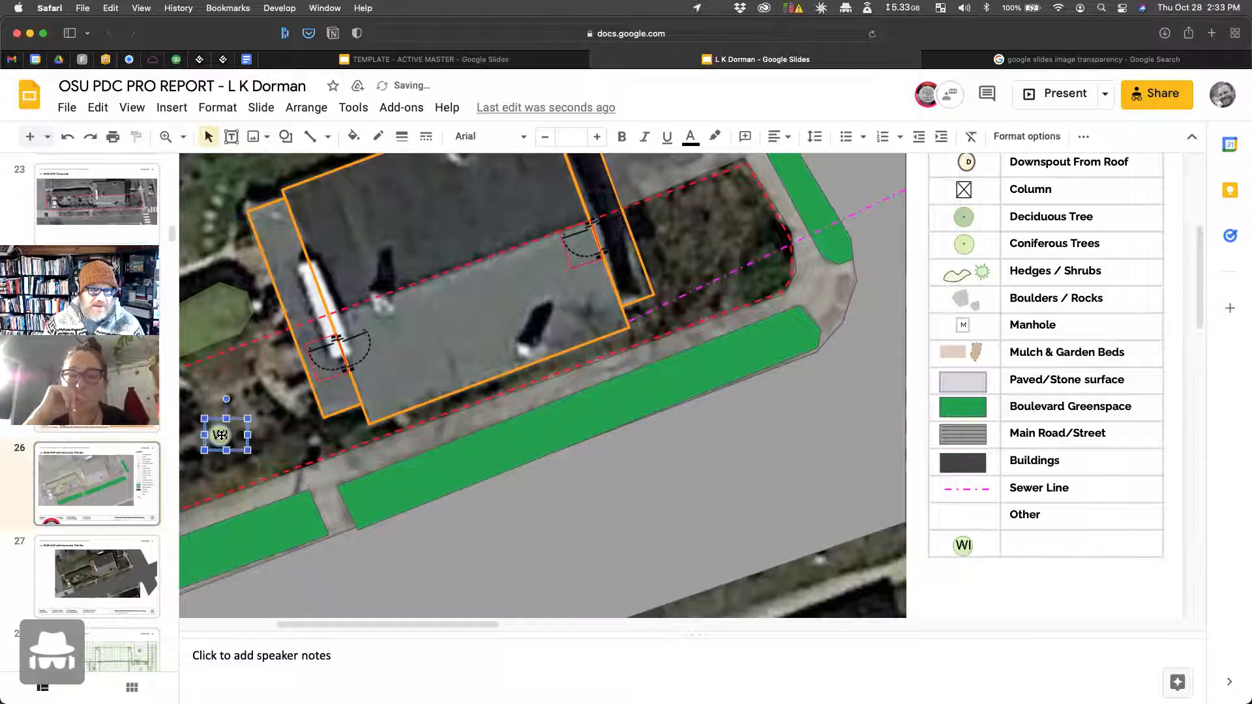
{"action": "scroll", "coordinate": [228, 429], "scroll_direction": "right", "scroll_amount": 4}
{"action": "scroll", "coordinate": [255, 436], "scroll_direction": "left", "scroll_amount": 1}
{"action": "scroll", "coordinate": [255, 436], "scroll_direction": "left", "scroll_amount": 8}
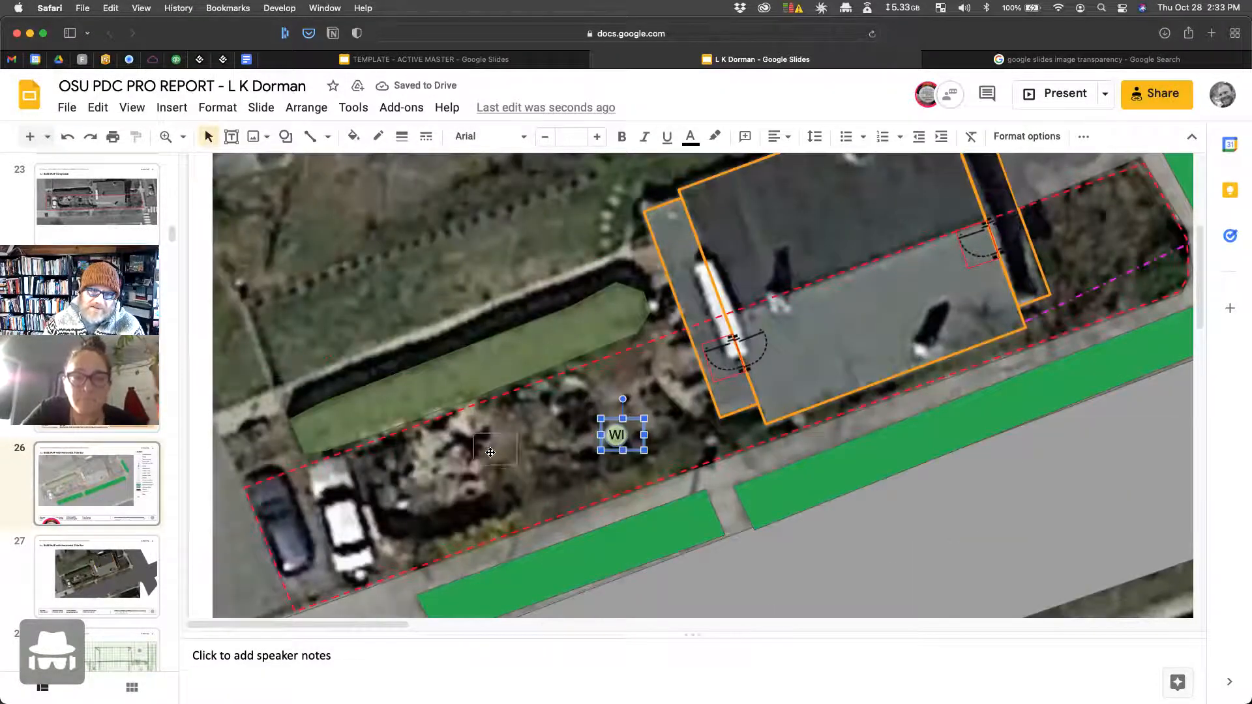
{"action": "left_click_drag", "start_coordinate": [620, 436], "coordinate": [502, 435]}
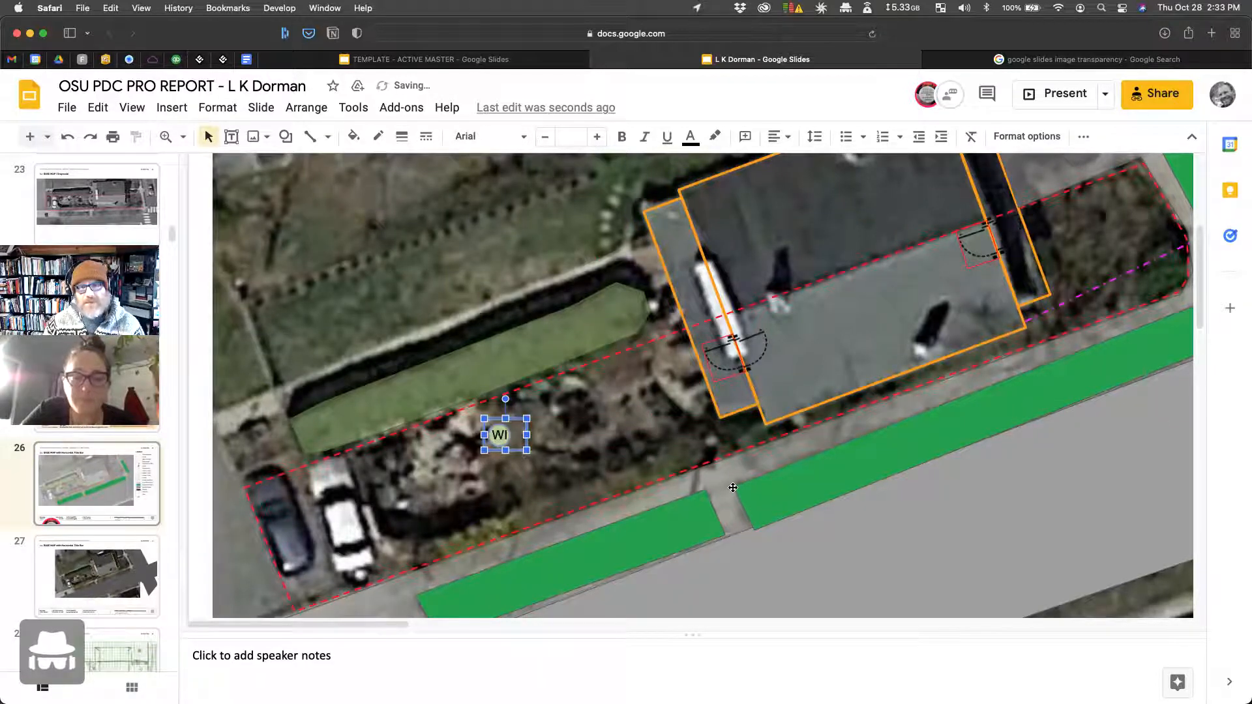
{"action": "scroll", "coordinate": [733, 488], "scroll_direction": "right", "scroll_amount": 5}
Step: Type 'Wis' in the legend cell beside WI and open a new browser tab
{"action": "left_click", "coordinate": [1094, 546]}
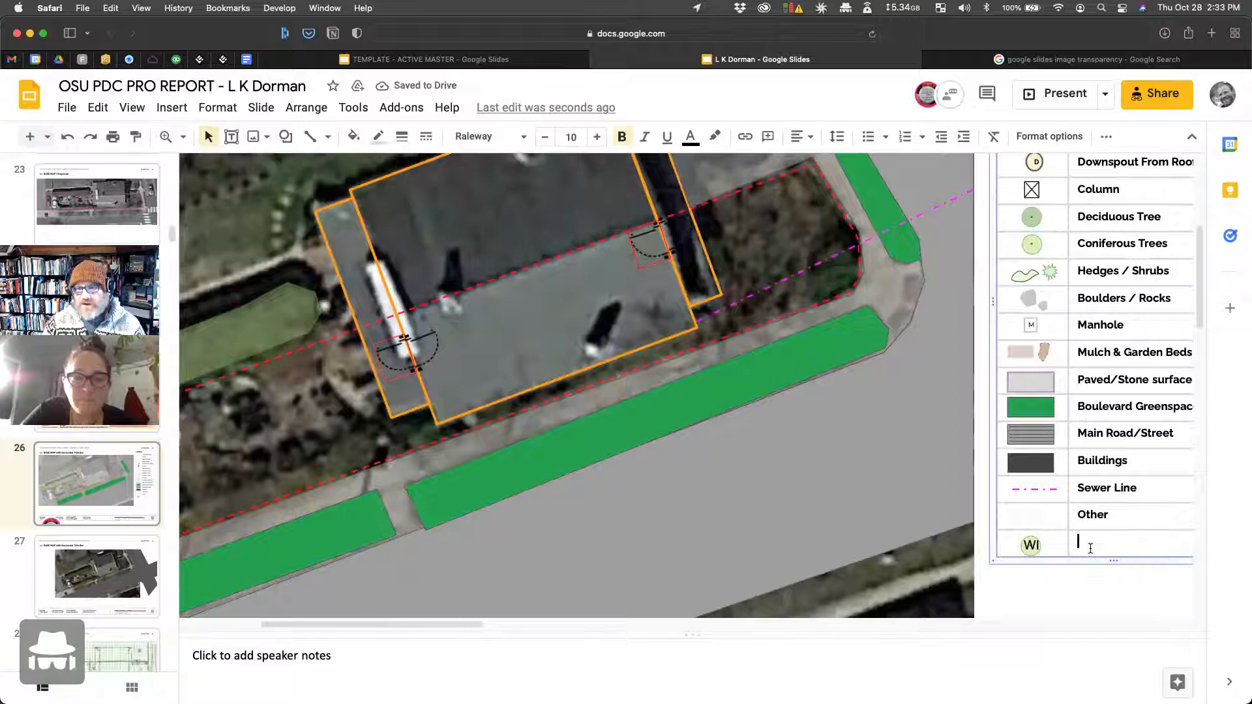
{"action": "type", "text": "Wisteri"}
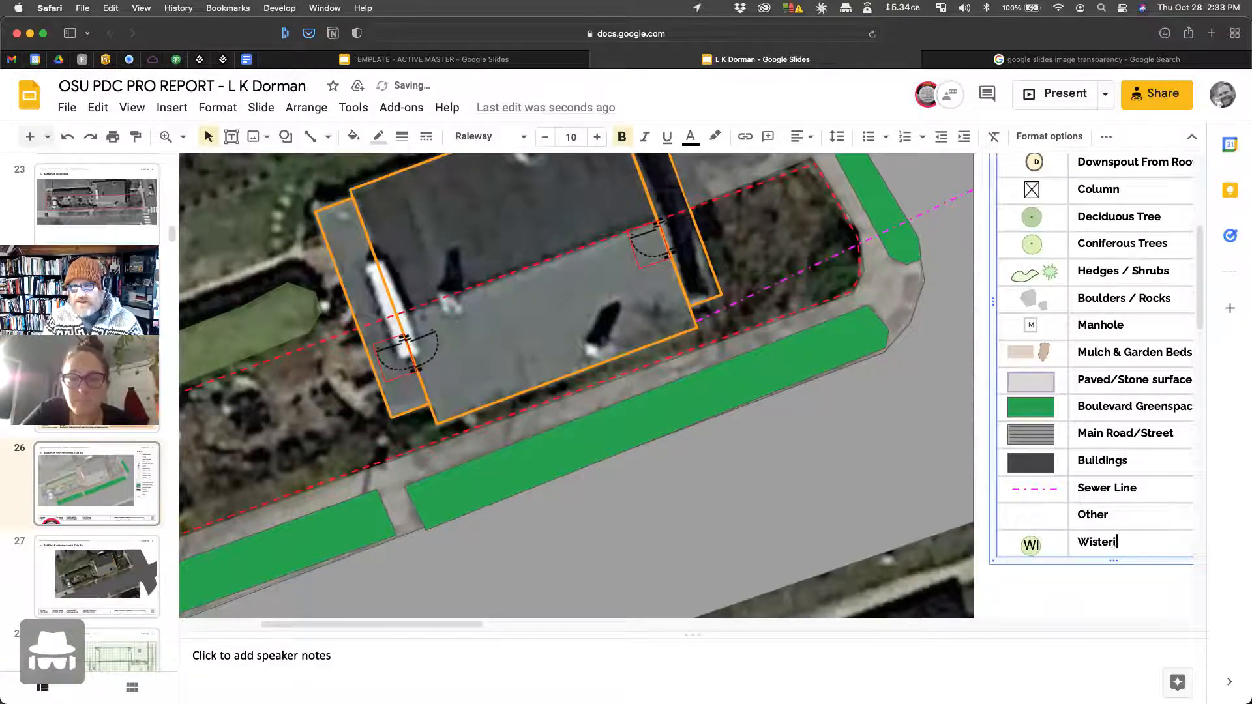
{"action": "key", "text": "super+t"}
Step: Search Google for Wisteria and scroll through the results
{"action": "type", "text": "Wisteria"}
{"action": "key", "text": "Return"}
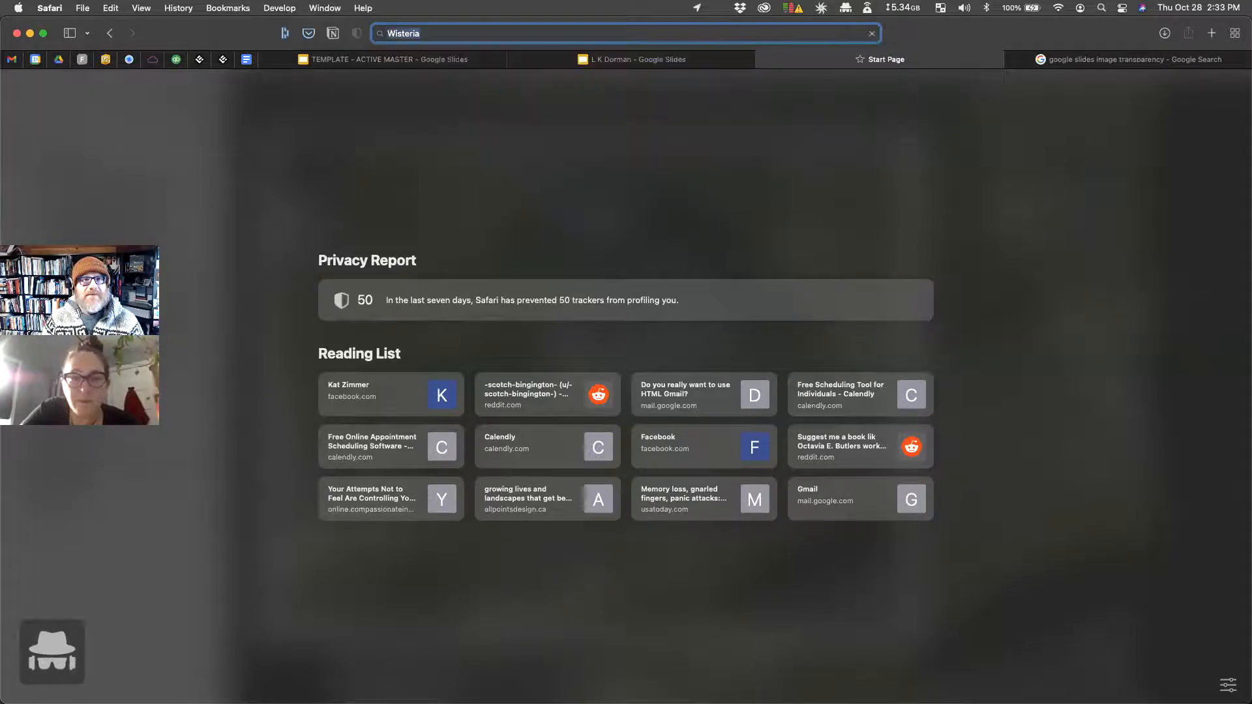
{"action": "scroll", "coordinate": [876, 522], "scroll_direction": "down", "scroll_amount": 4}
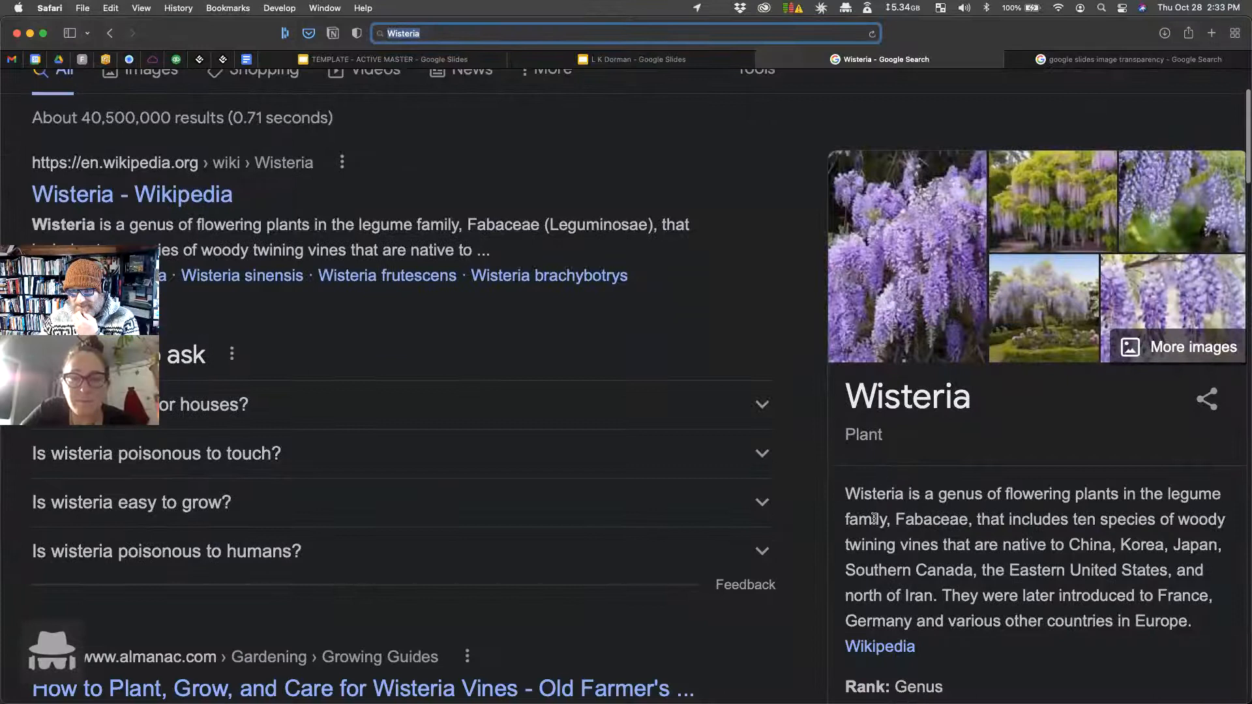
{"action": "scroll", "coordinate": [876, 521], "scroll_direction": "down", "scroll_amount": 5}
{"action": "scroll", "coordinate": [876, 521], "scroll_direction": "up", "scroll_amount": 8}
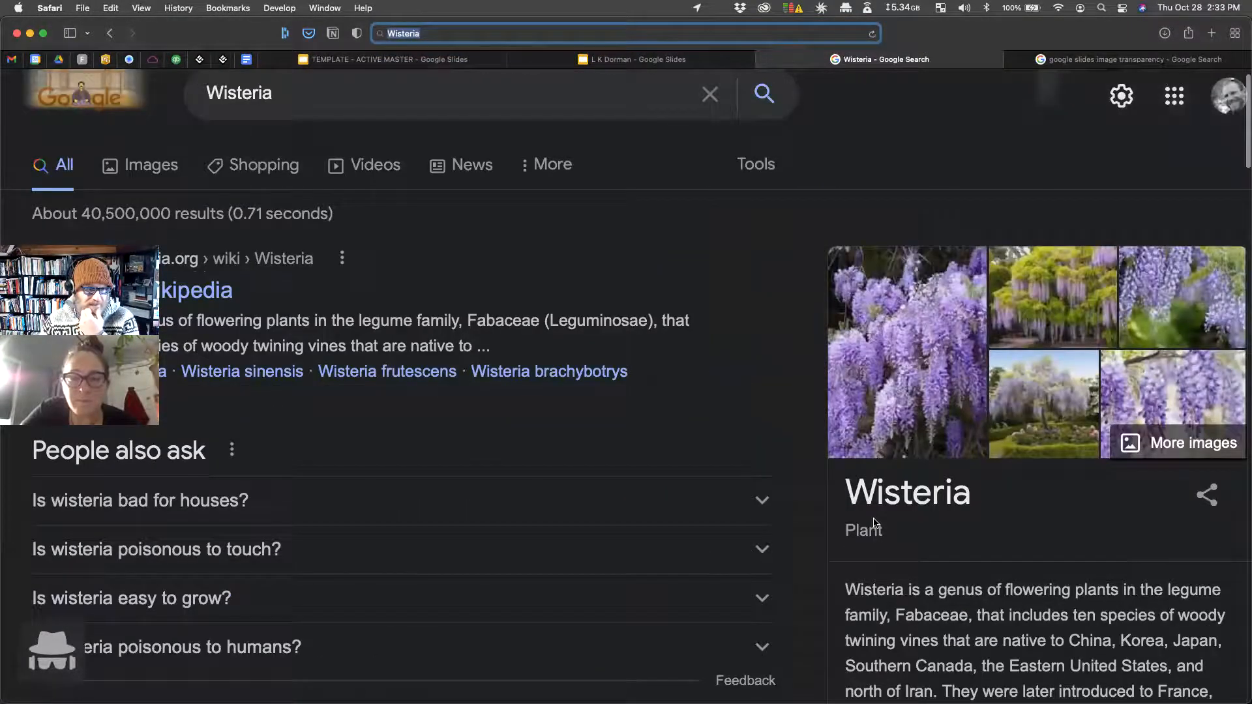
{"action": "scroll", "coordinate": [499, 356], "scroll_direction": "up", "scroll_amount": 1}
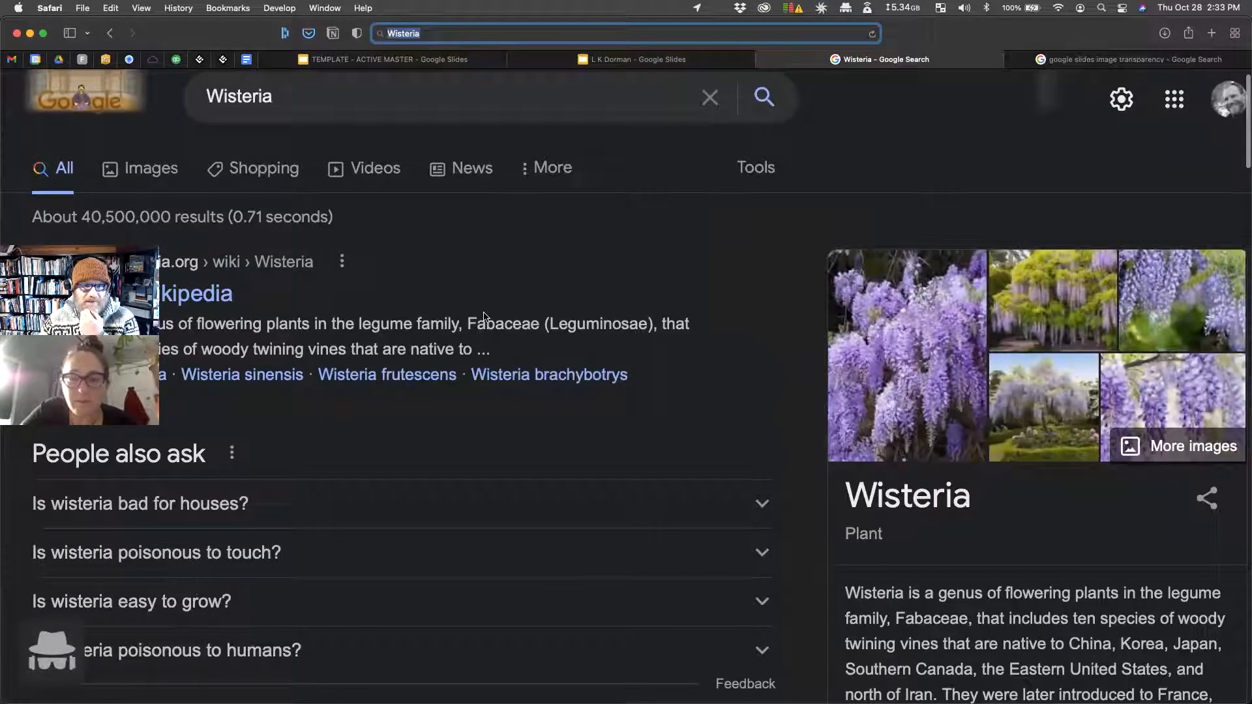
{"action": "scroll", "coordinate": [482, 316], "scroll_direction": "down", "scroll_amount": 1}
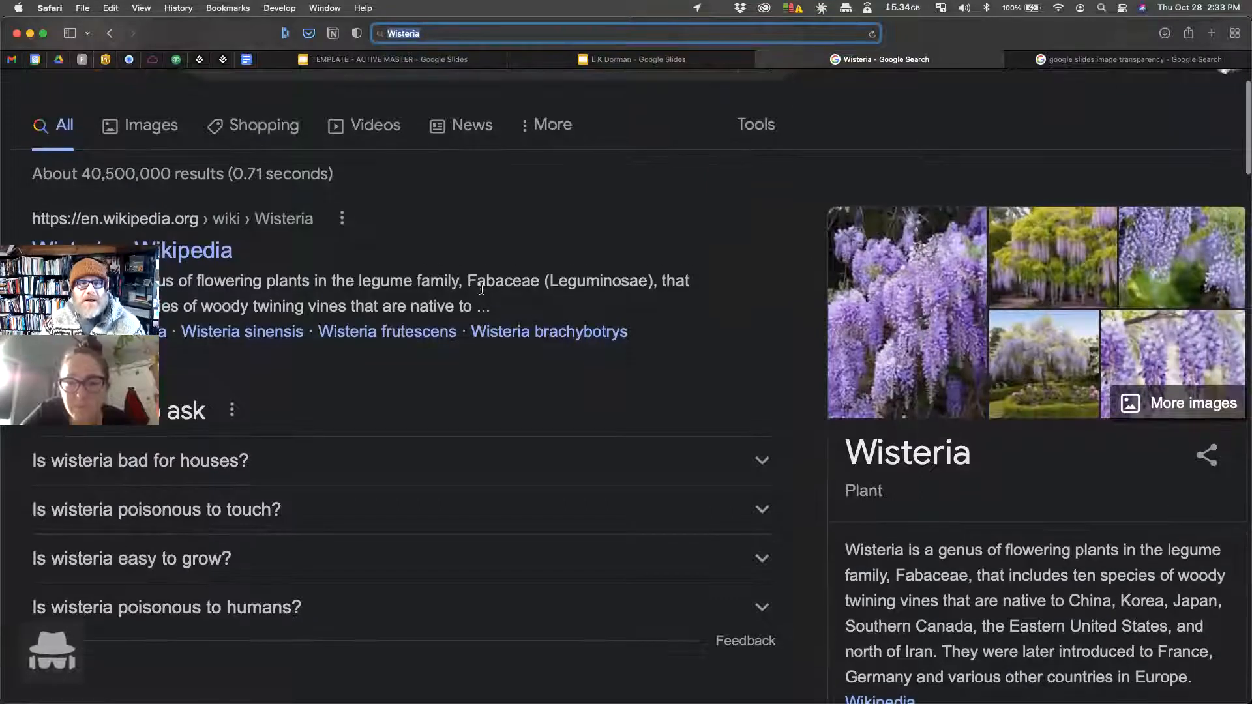
{"action": "scroll", "coordinate": [383, 268], "scroll_direction": "down", "scroll_amount": 1}
Step: Open the Wisteria Wikipedia article, skim it, then switch back to the Slides report
{"action": "left_click", "coordinate": [217, 228]}
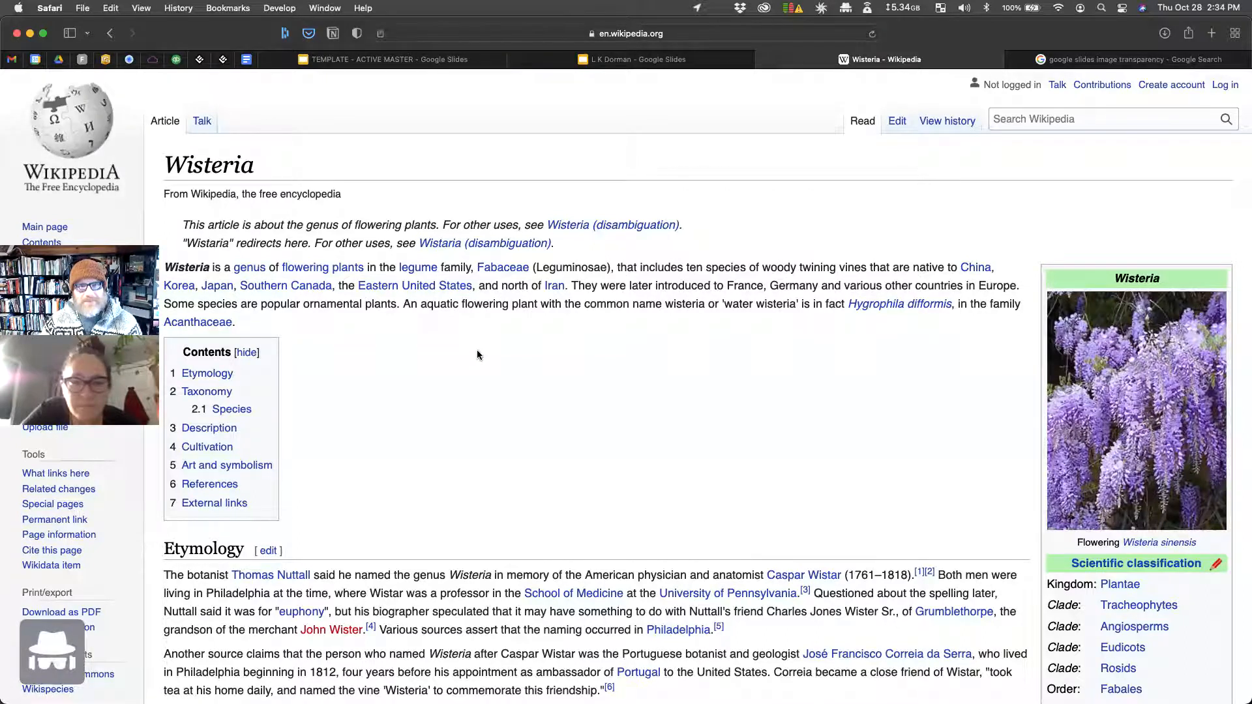
{"action": "scroll", "coordinate": [477, 354], "scroll_direction": "down", "scroll_amount": 5}
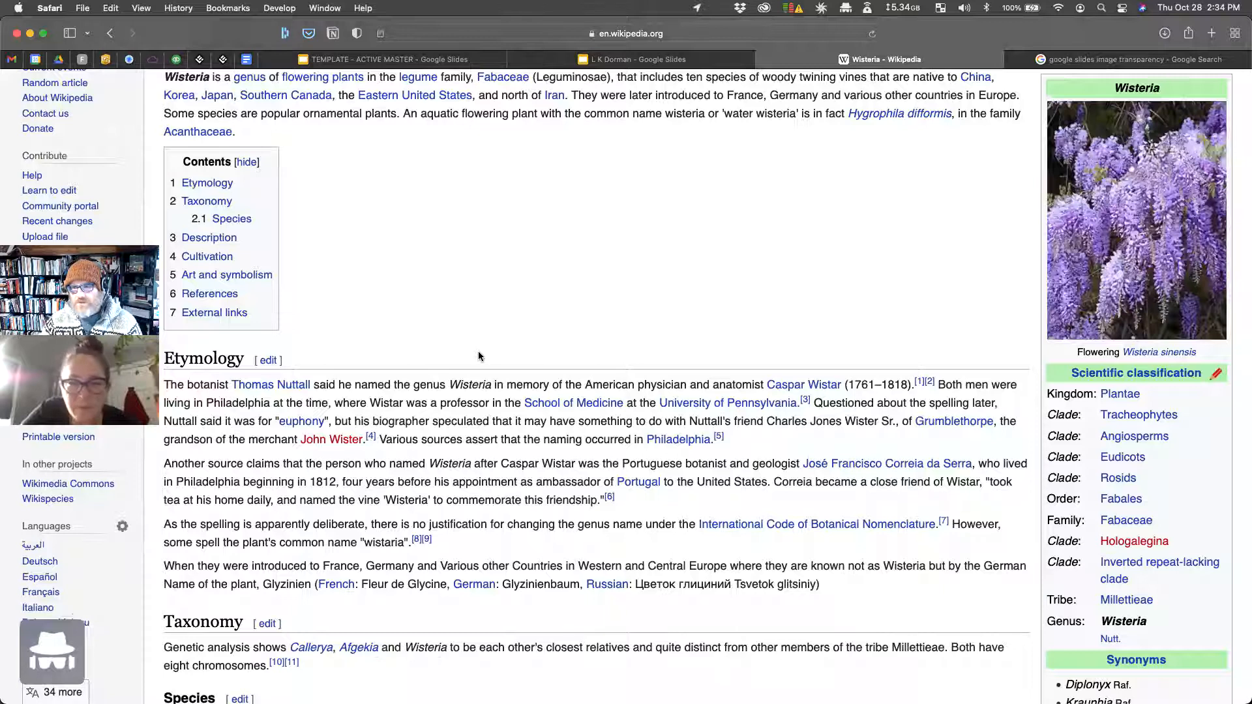
{"action": "scroll", "coordinate": [479, 355], "scroll_direction": "up", "scroll_amount": 5}
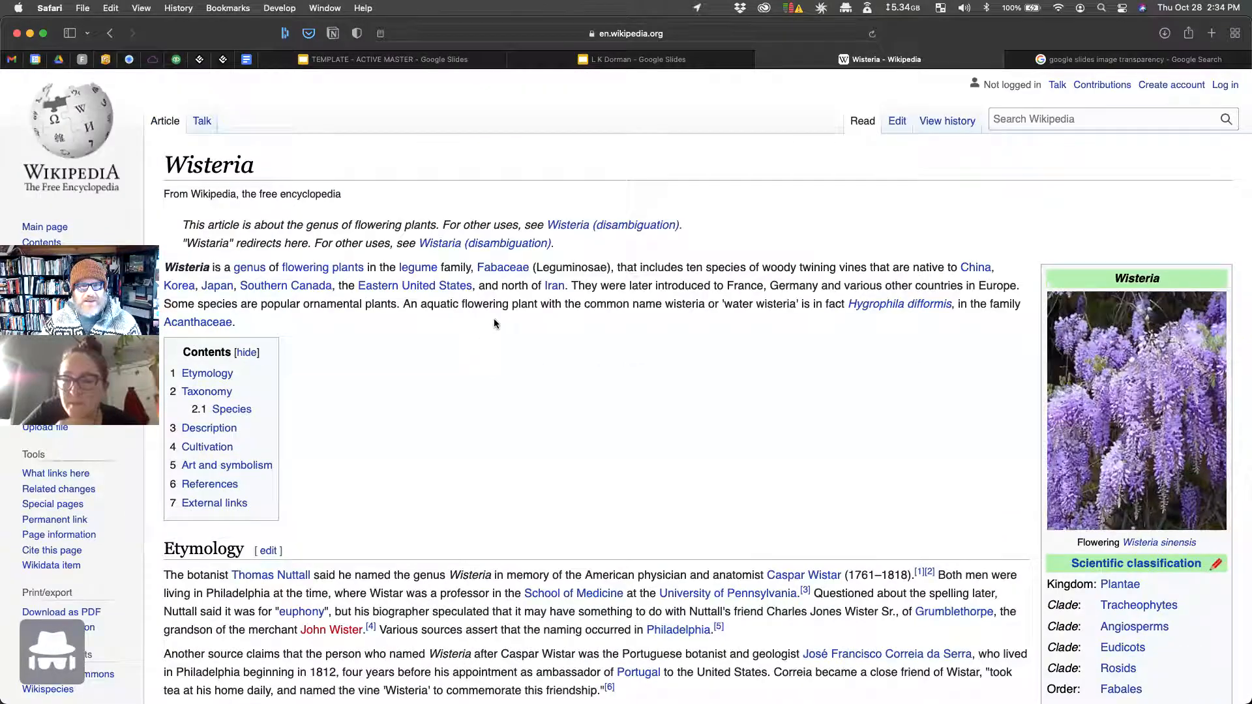
{"action": "left_click", "coordinate": [608, 61]}
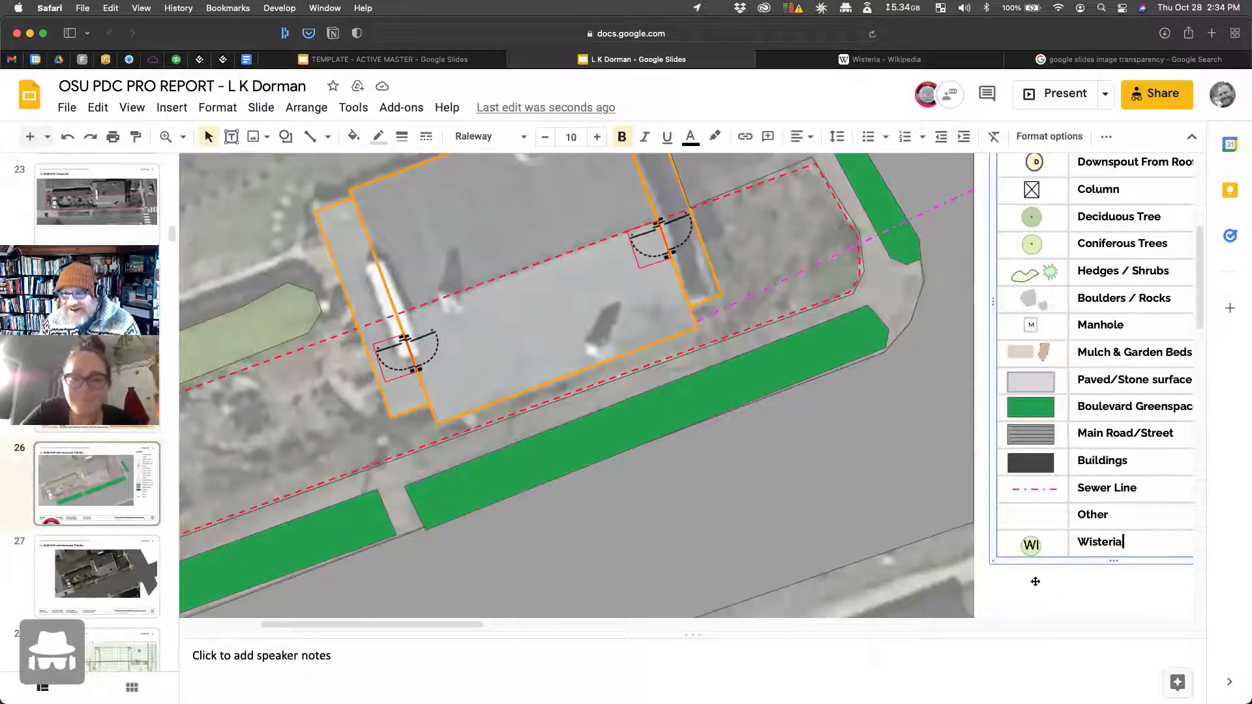
{"action": "left_click", "coordinate": [1032, 591]}
{"action": "left_click_drag", "start_coordinate": [1015, 574], "coordinate": [1066, 580]}
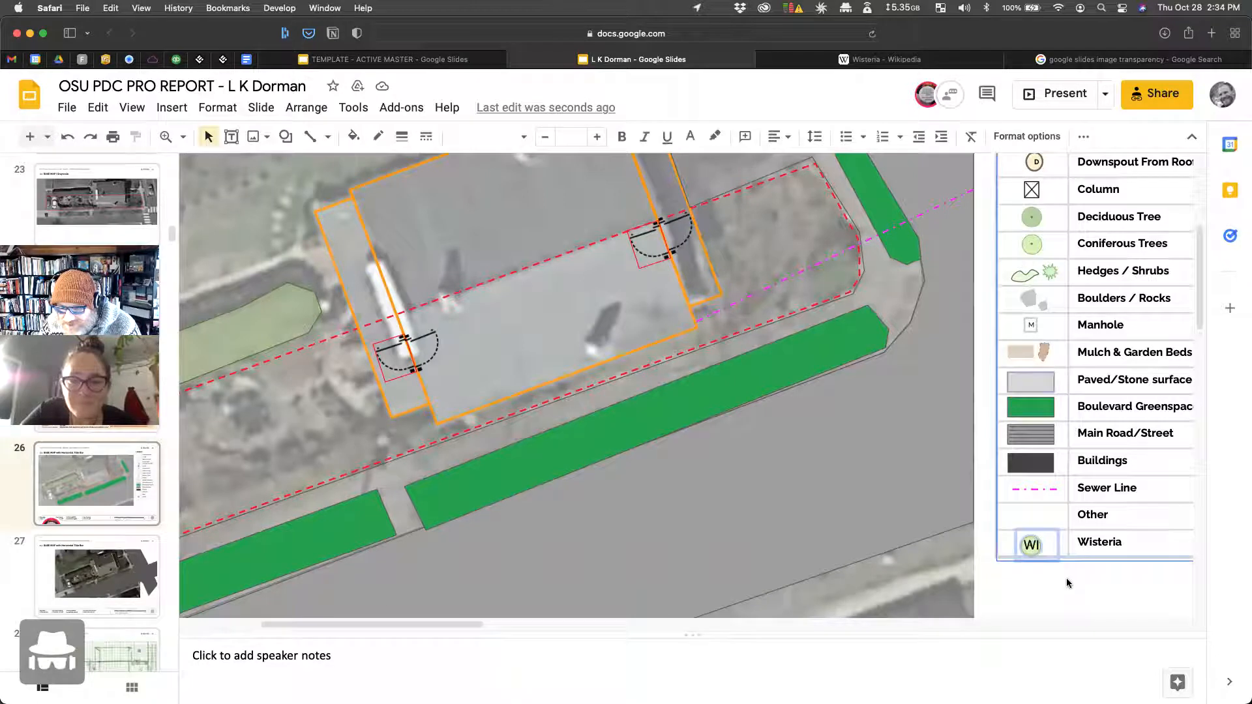
{"action": "left_click", "coordinate": [1150, 510], "text": "shift"}
{"action": "key", "text": "Up"}
{"action": "key", "text": "Down"}
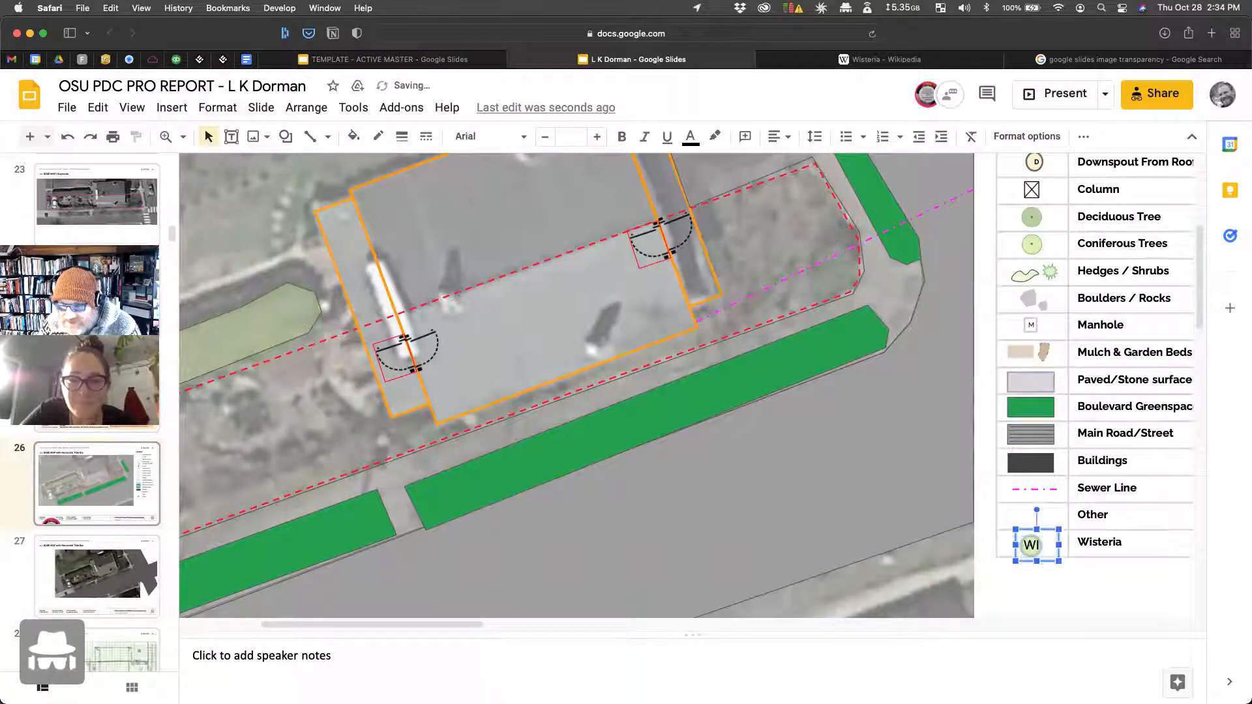
{"action": "left_click", "coordinate": [175, 137]}
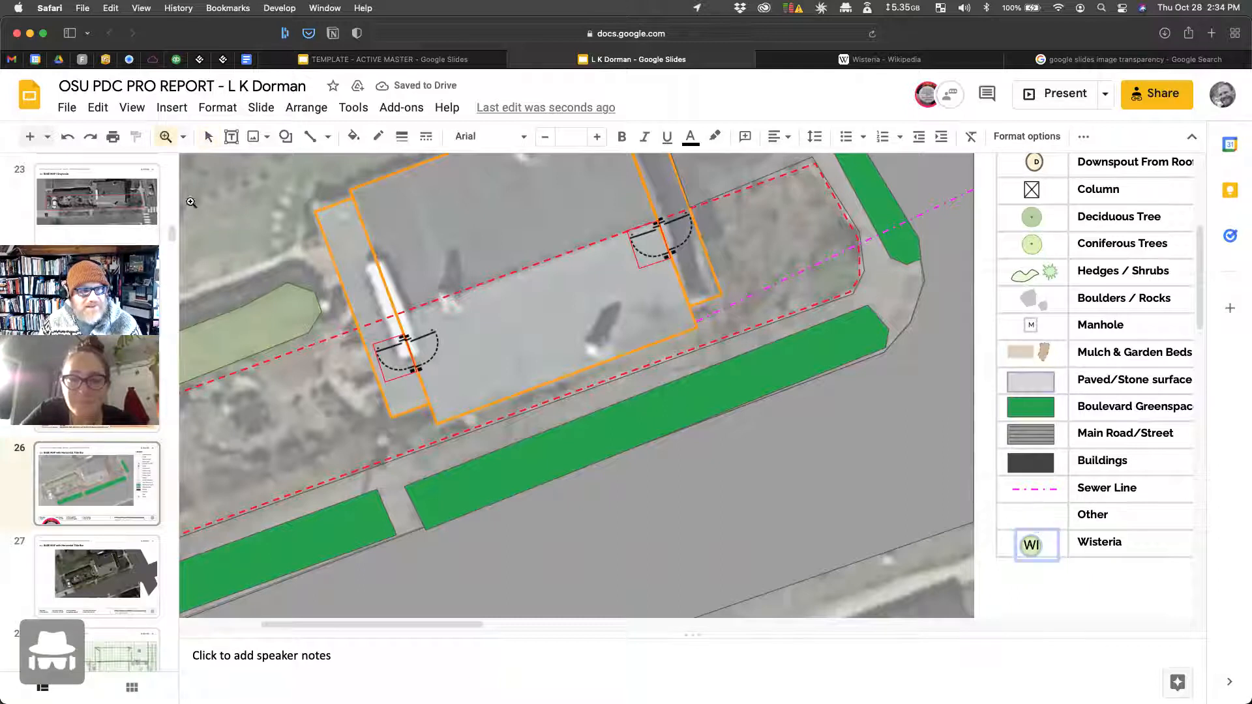
{"action": "left_click", "coordinate": [183, 137]}
{"action": "left_click", "coordinate": [235, 282]}
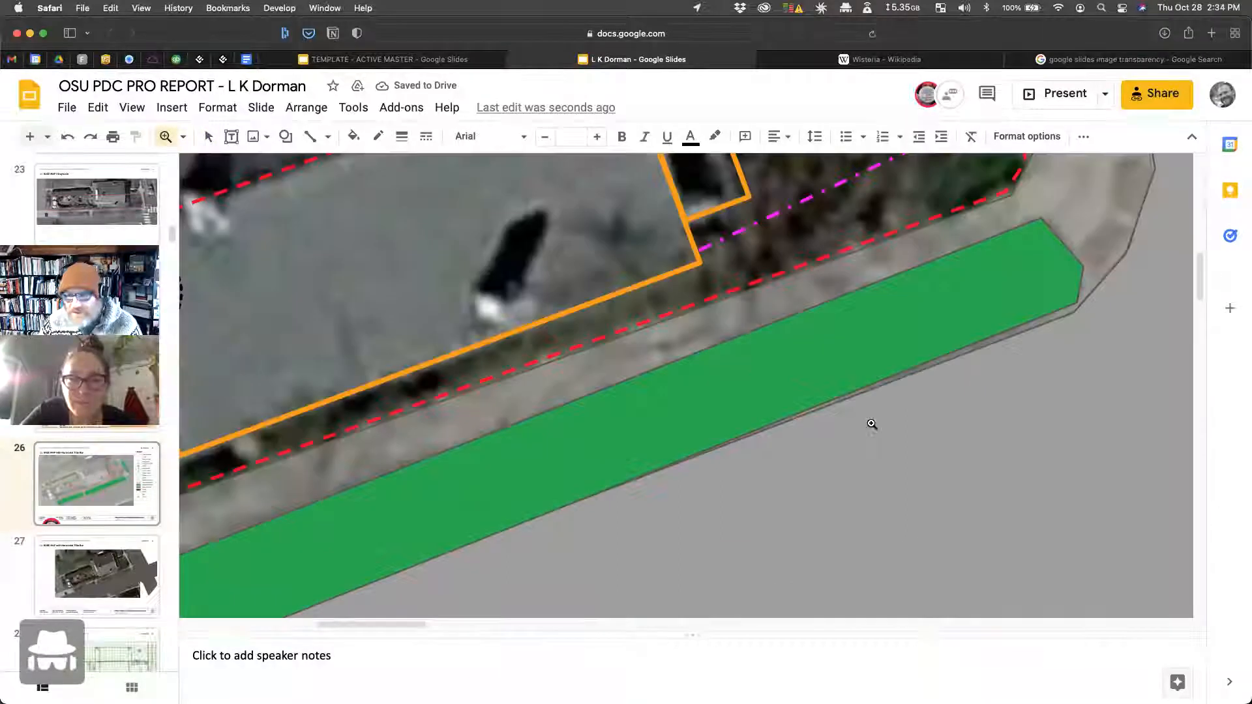
{"action": "scroll", "coordinate": [854, 472], "scroll_direction": "right", "scroll_amount": 7}
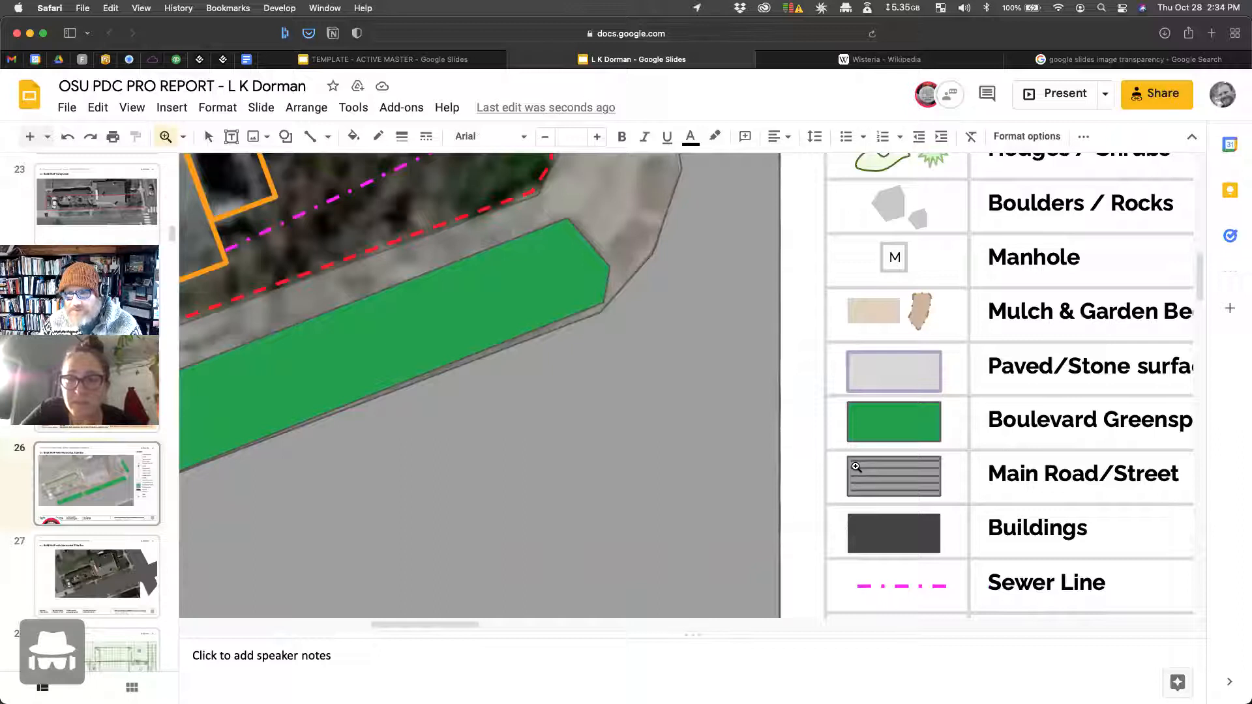
{"action": "scroll", "coordinate": [857, 467], "scroll_direction": "down", "scroll_amount": 3}
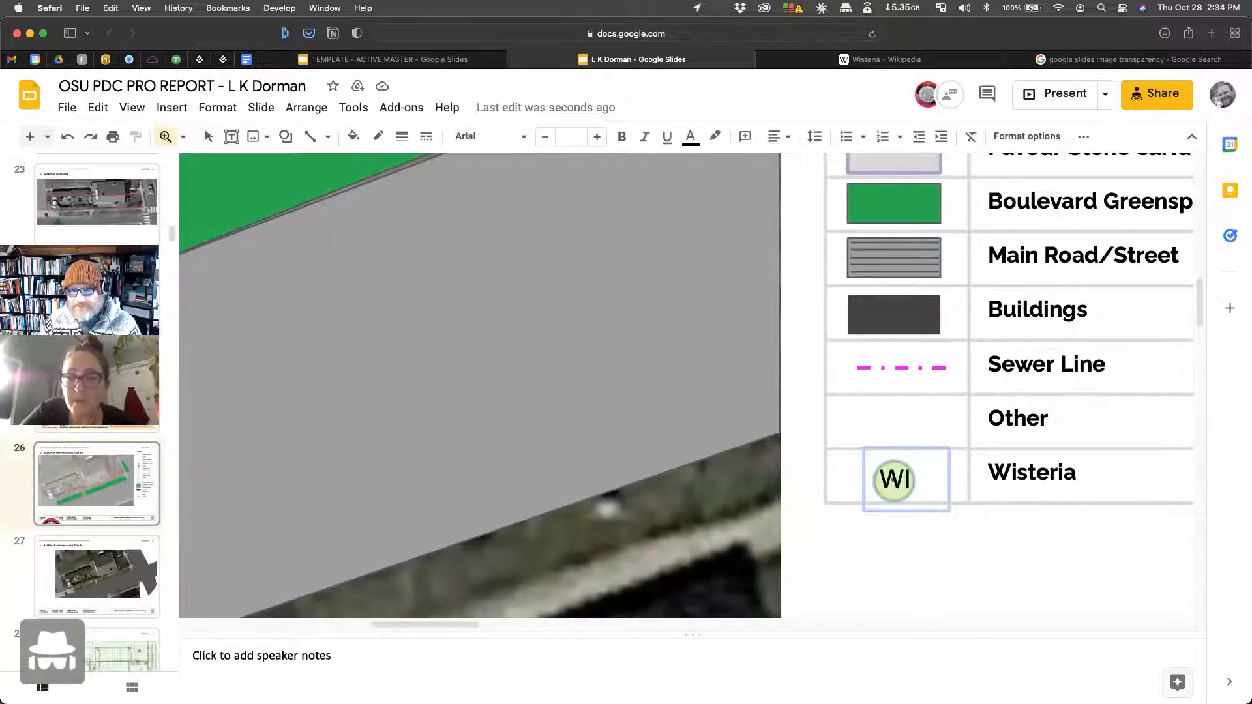
{"action": "left_click", "coordinate": [816, 568]}
{"action": "left_click", "coordinate": [895, 516]}
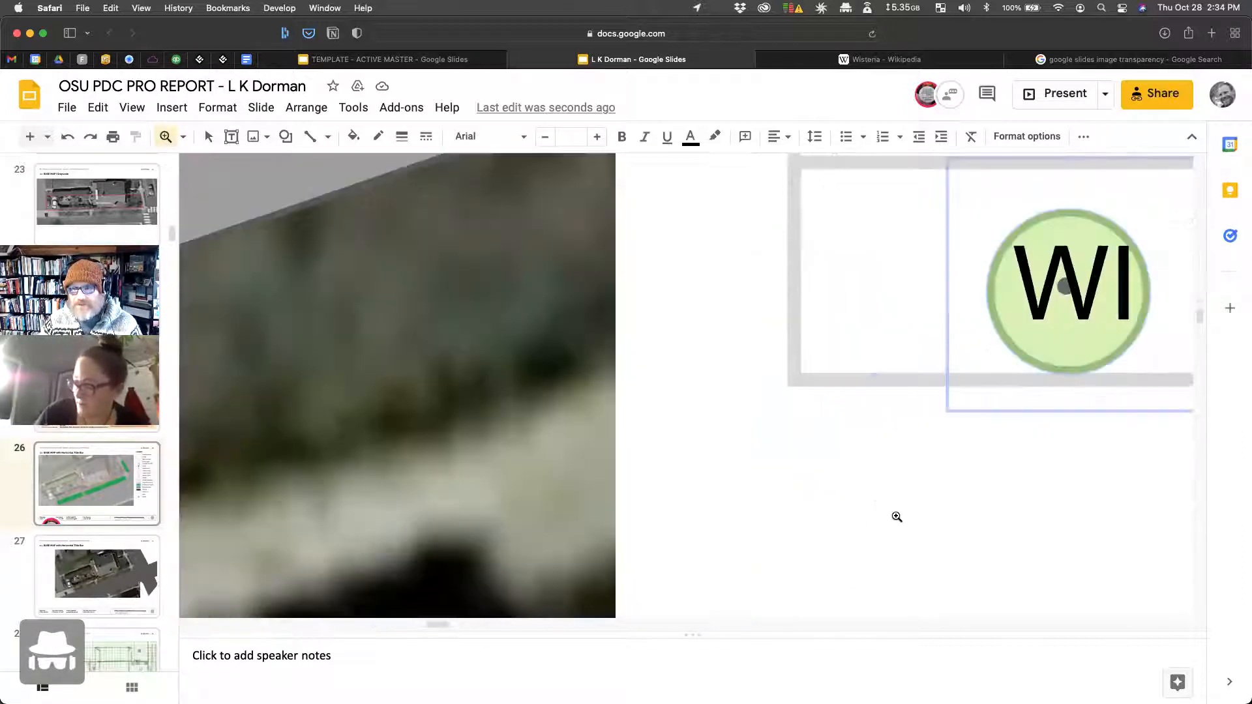
{"action": "left_click", "coordinate": [856, 529], "text": "shift"}
{"action": "left_click", "coordinate": [209, 137]}
{"action": "left_click_drag", "start_coordinate": [878, 543], "coordinate": [998, 399]}
{"action": "left_click", "coordinate": [977, 298], "text": "shift"}
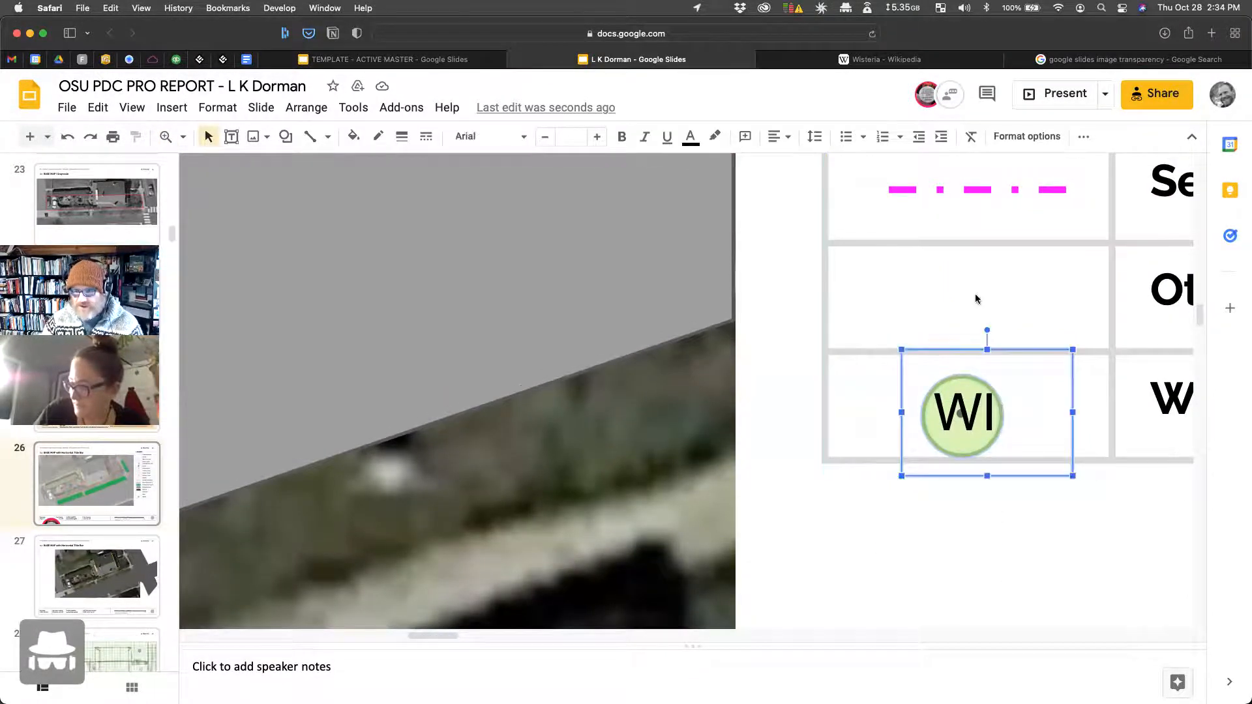
{"action": "key", "text": "Up"}
{"action": "key", "text": "Down"}
{"action": "key", "text": "Left"}
{"action": "key", "text": "Right"}
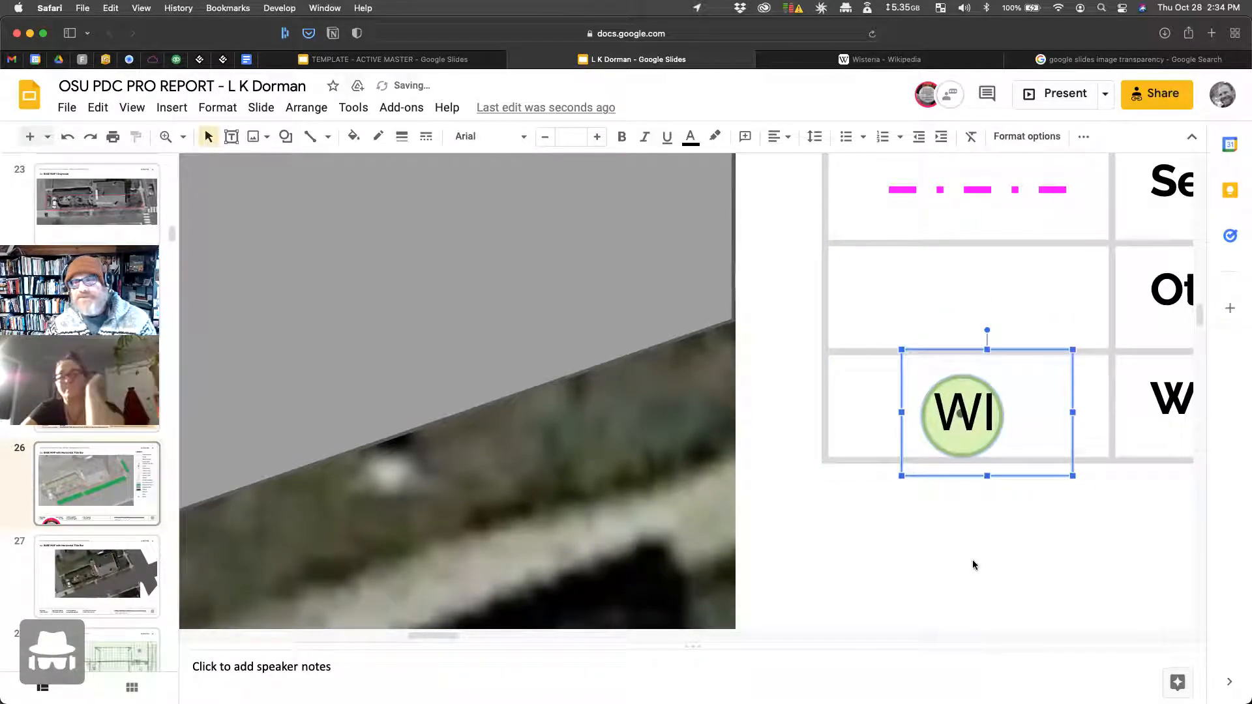
{"action": "left_click", "coordinate": [973, 565]}
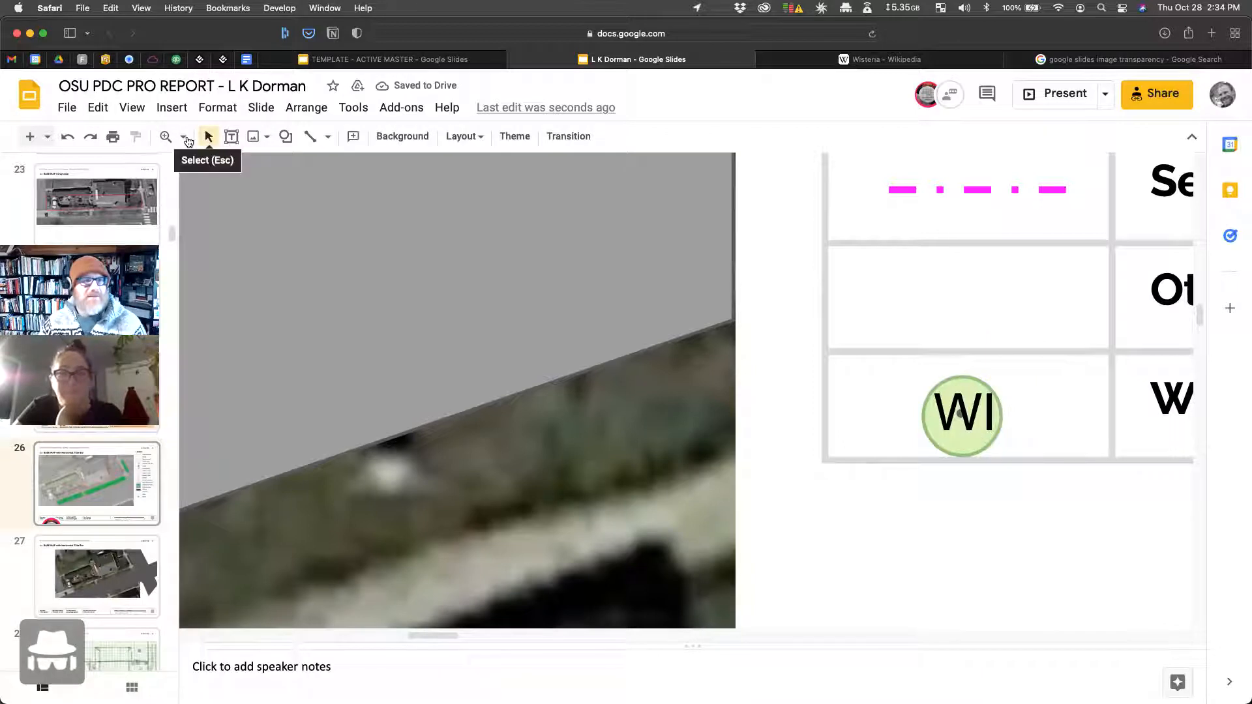
{"action": "left_click", "coordinate": [183, 139]}
{"action": "left_click", "coordinate": [232, 167]}
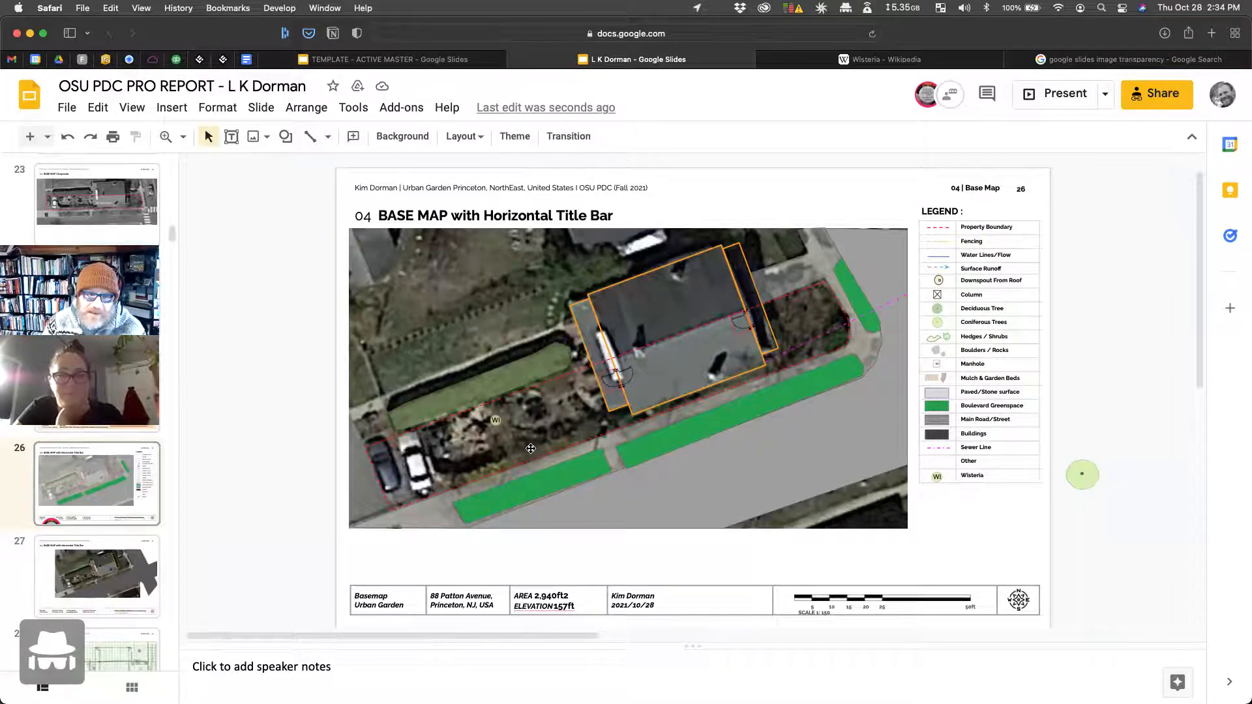
Step: Change the aerial photo's transparency in its Adjustments settings, then reload the presentation
{"action": "left_click", "coordinate": [835, 272]}
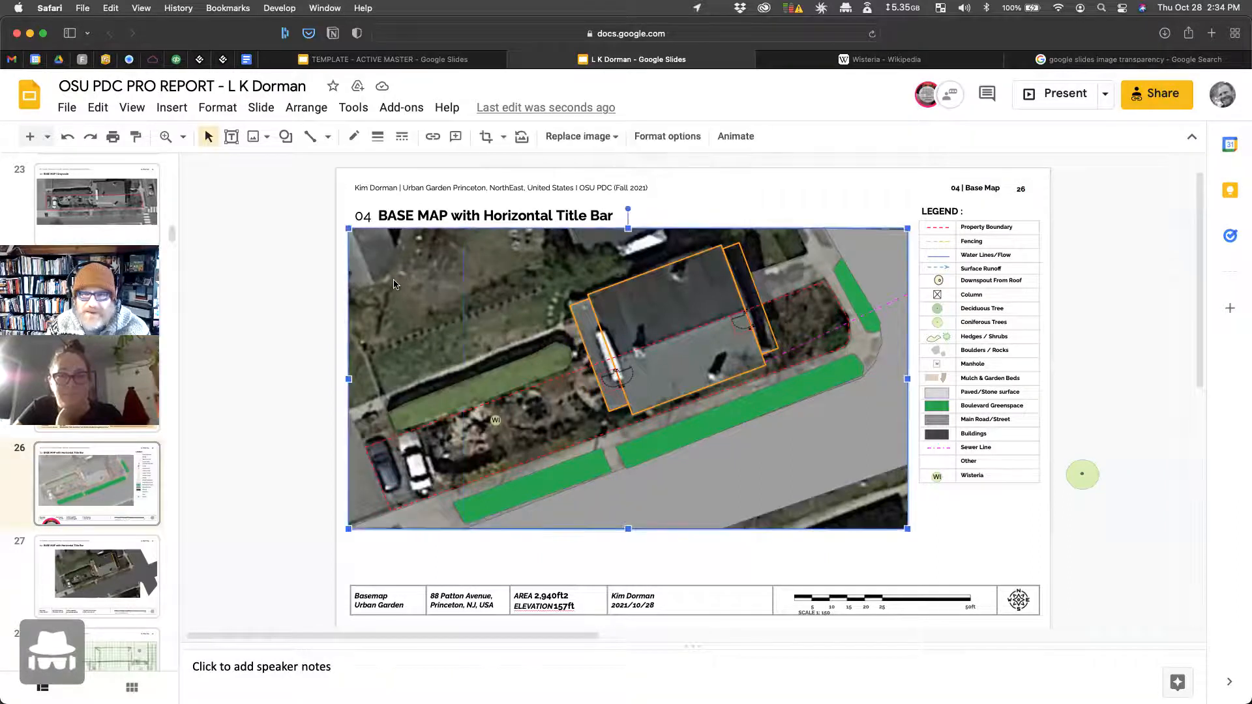
{"action": "left_click", "coordinate": [668, 136]}
{"action": "left_click", "coordinate": [1040, 336]}
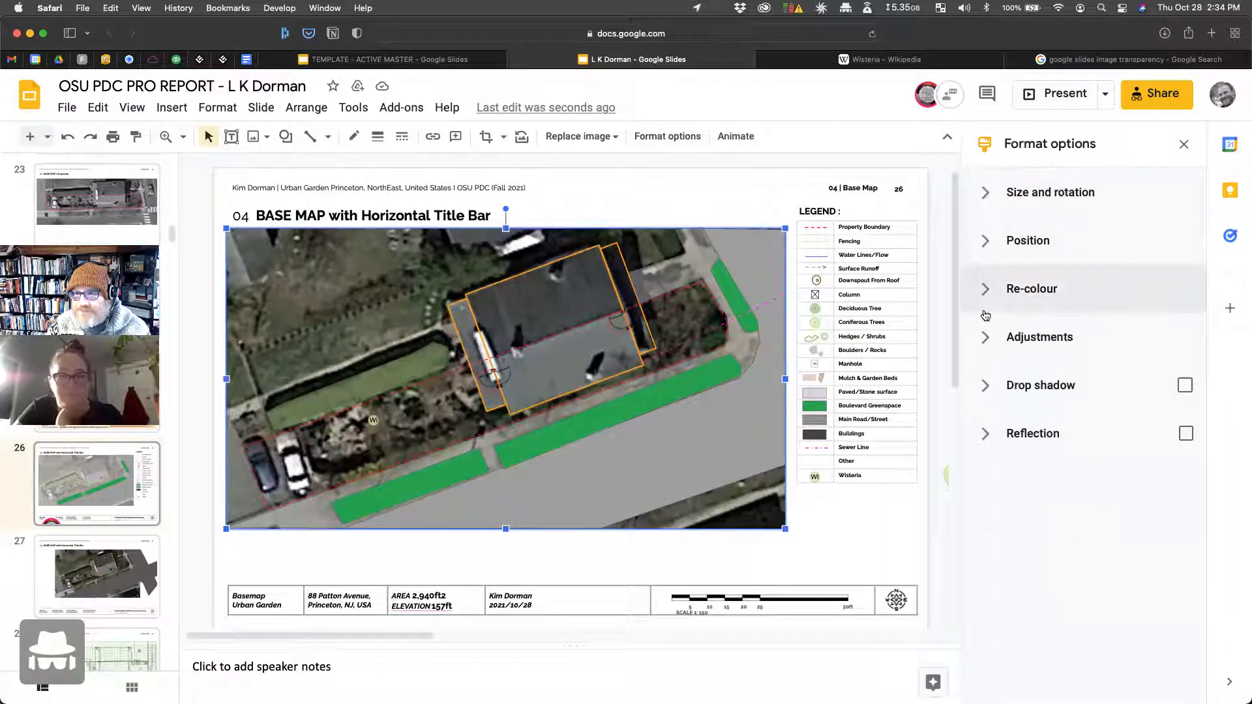
{"action": "left_click_drag", "start_coordinate": [1080, 399], "coordinate": [982, 399]}
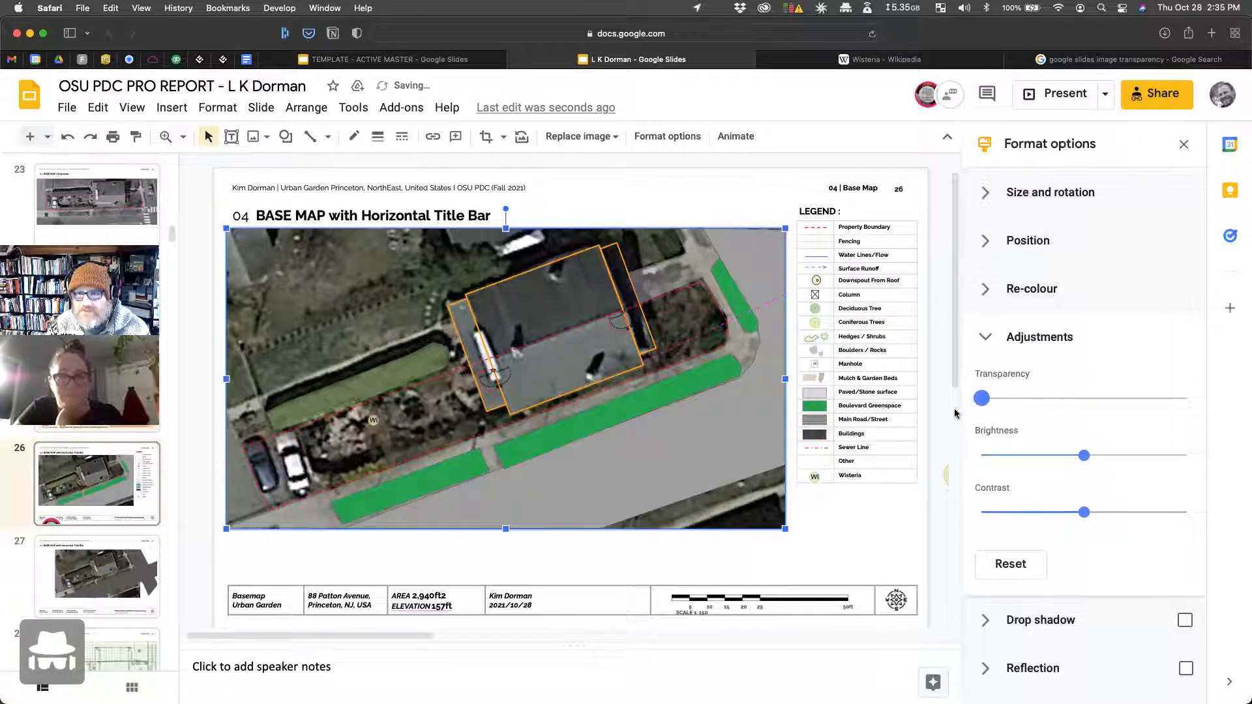
{"action": "left_click", "coordinate": [714, 214]}
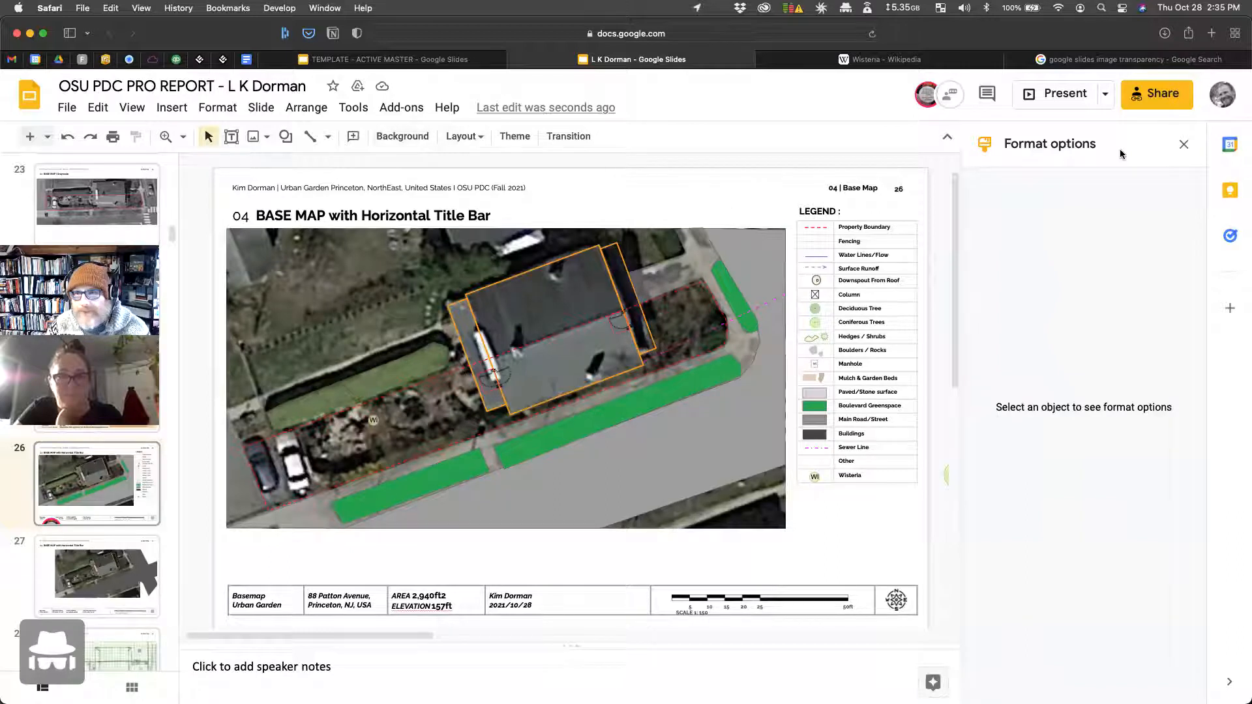
{"action": "left_click", "coordinate": [773, 244]}
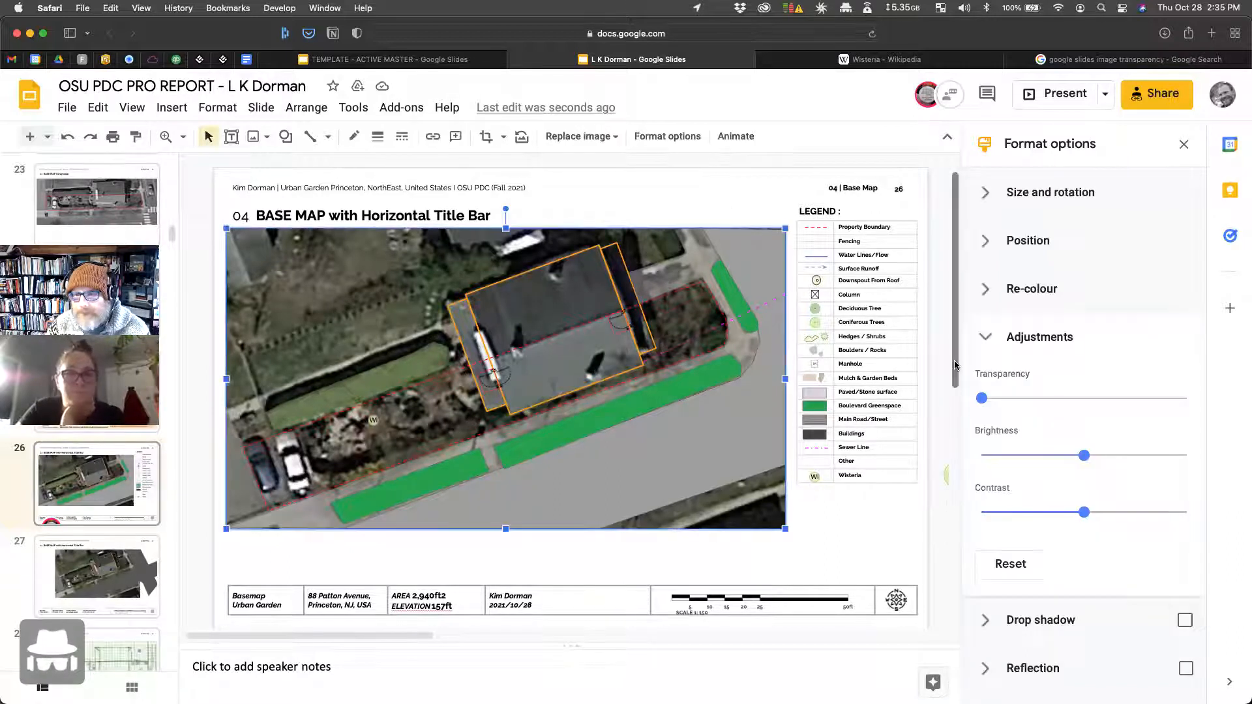
{"action": "key", "text": "super+r"}
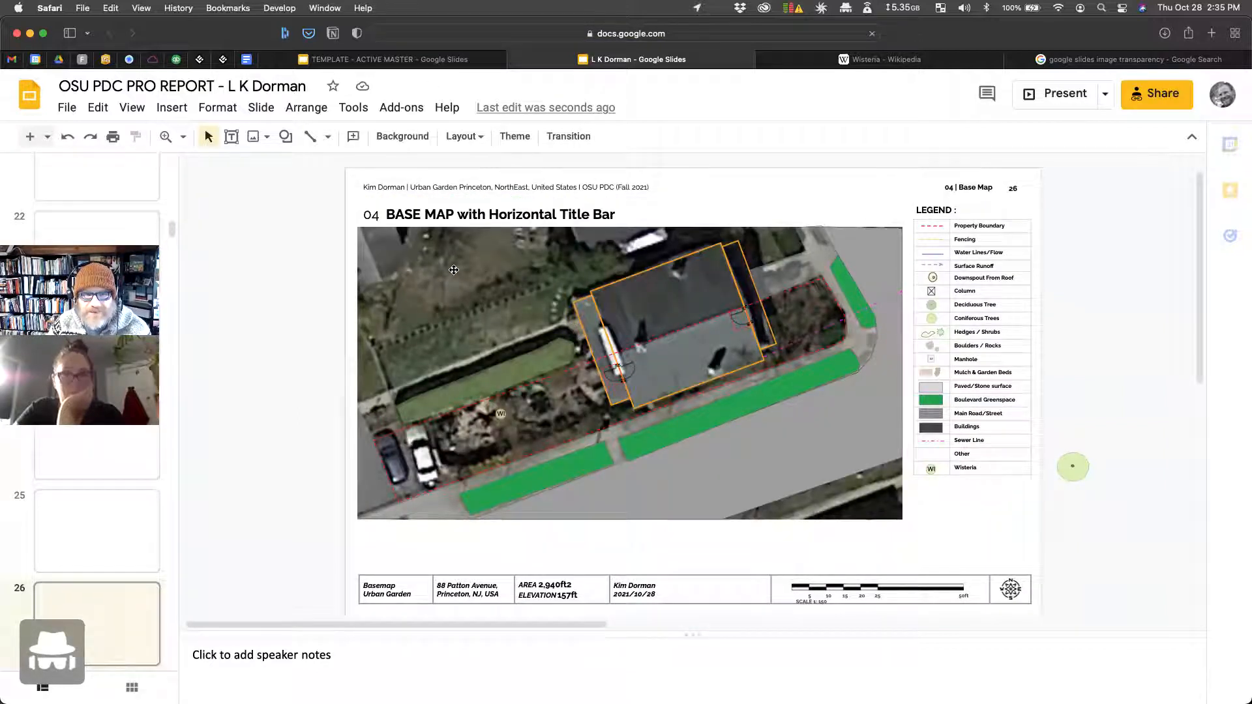
Step: Set the aerial photo's transparency high so it stays only faintly visible
{"action": "left_click", "coordinate": [499, 309]}
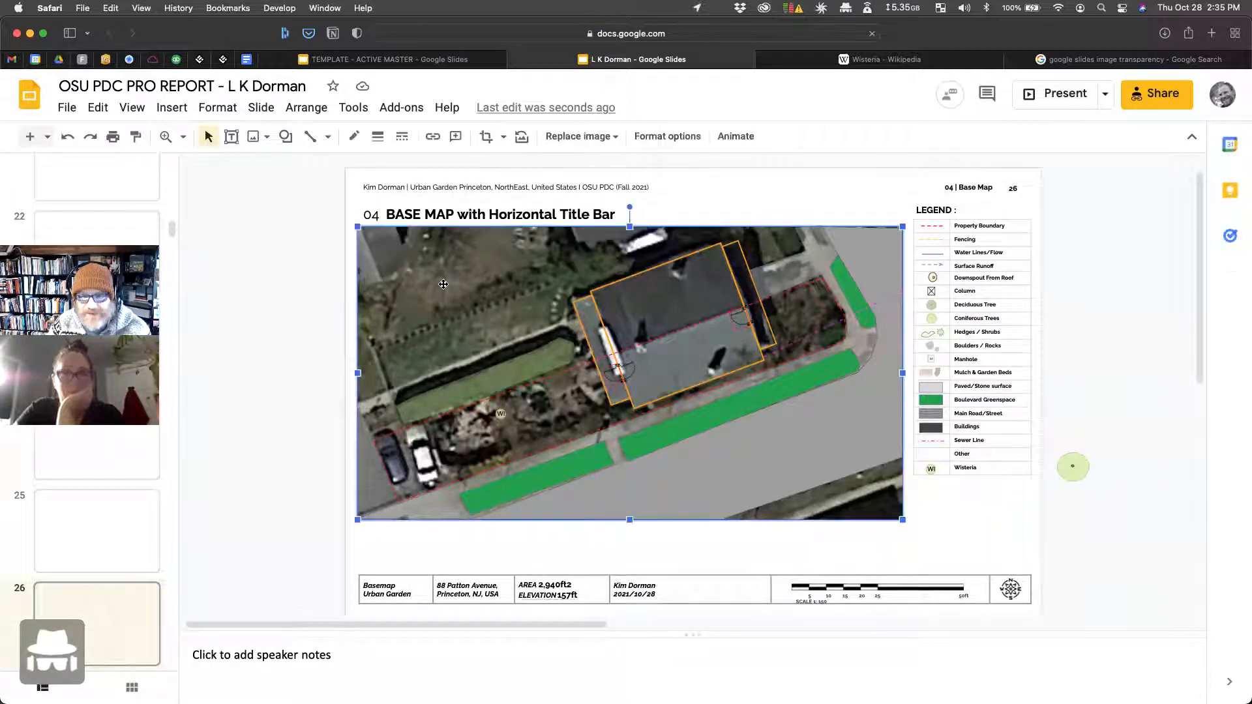
{"action": "left_click", "coordinate": [658, 139]}
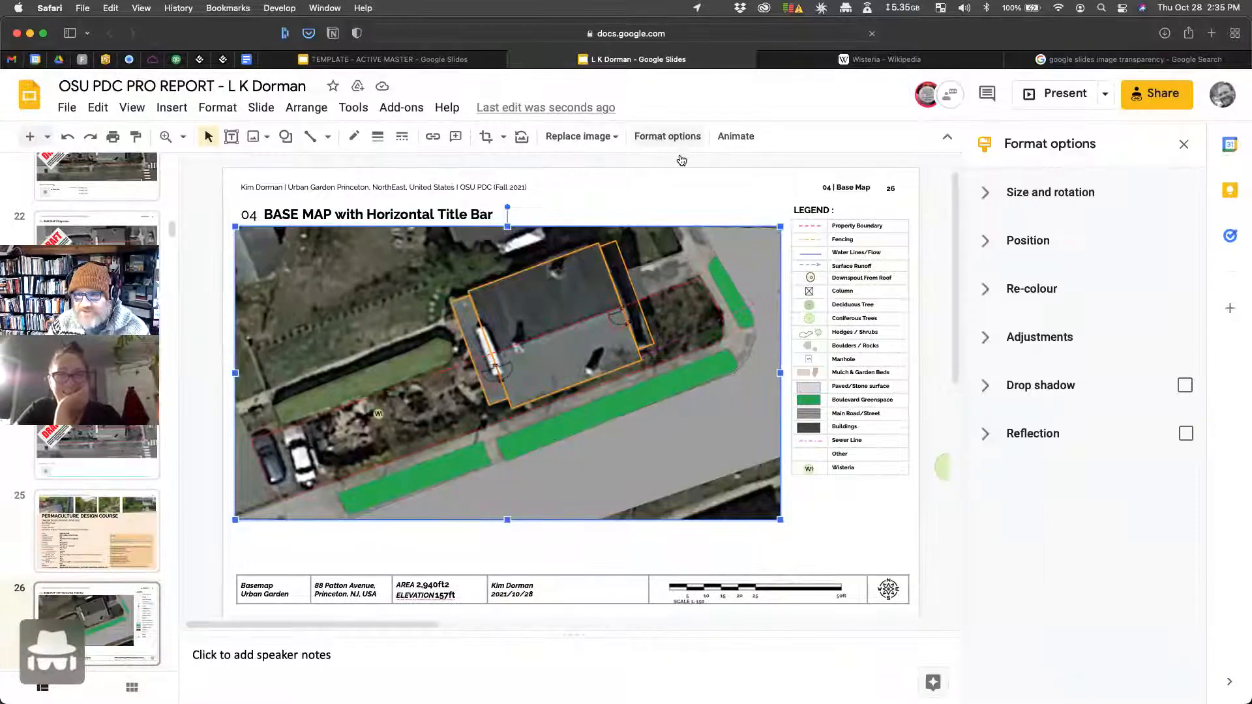
{"action": "left_click", "coordinate": [992, 342]}
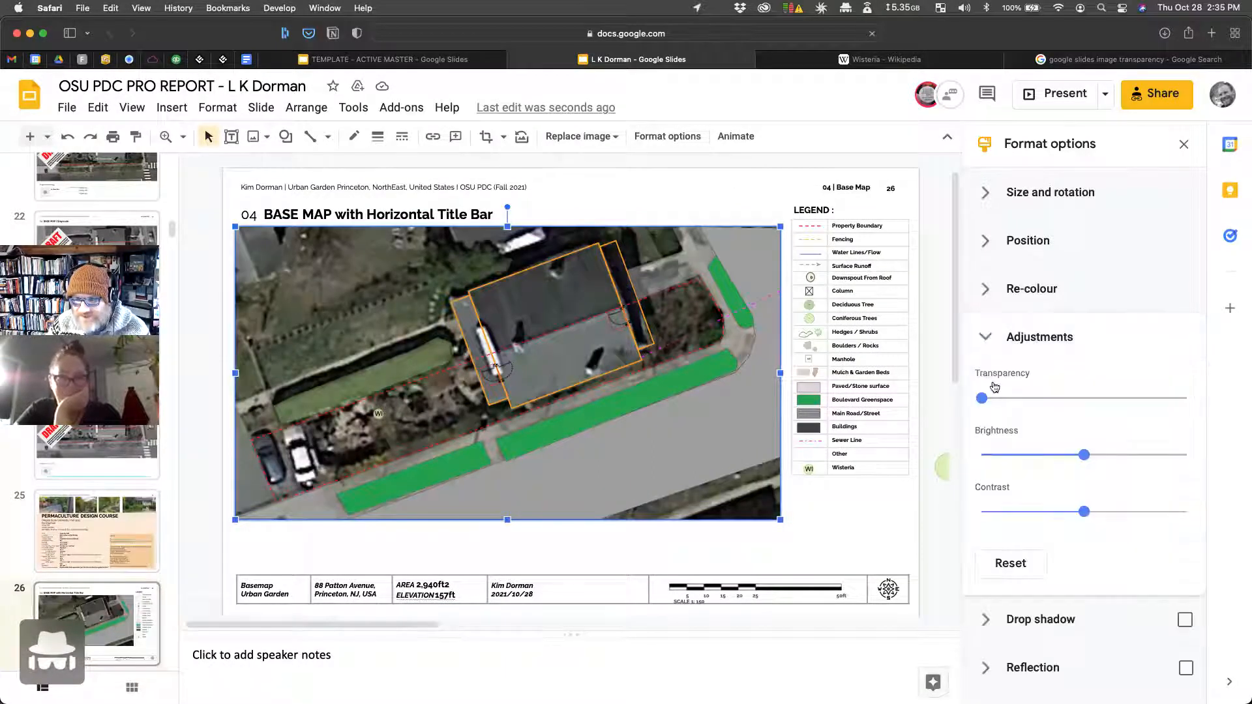
{"action": "left_click_drag", "start_coordinate": [983, 398], "coordinate": [1187, 398]}
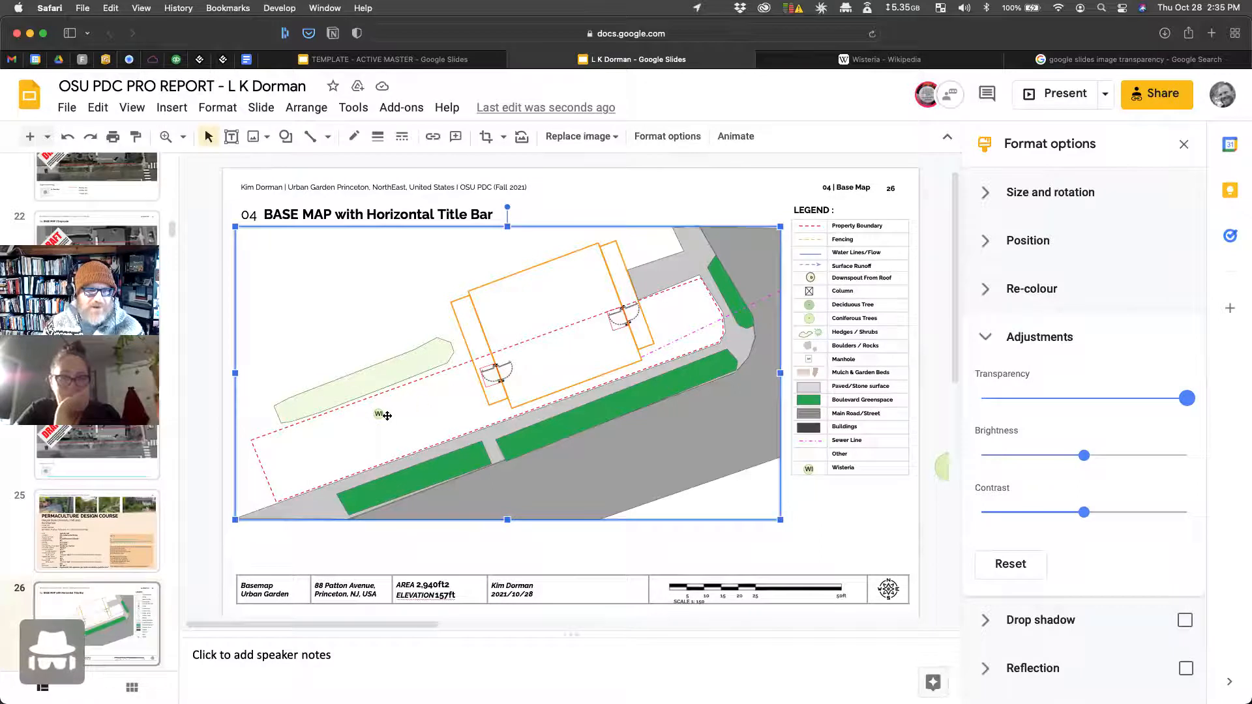
{"action": "left_click", "coordinate": [286, 137]}
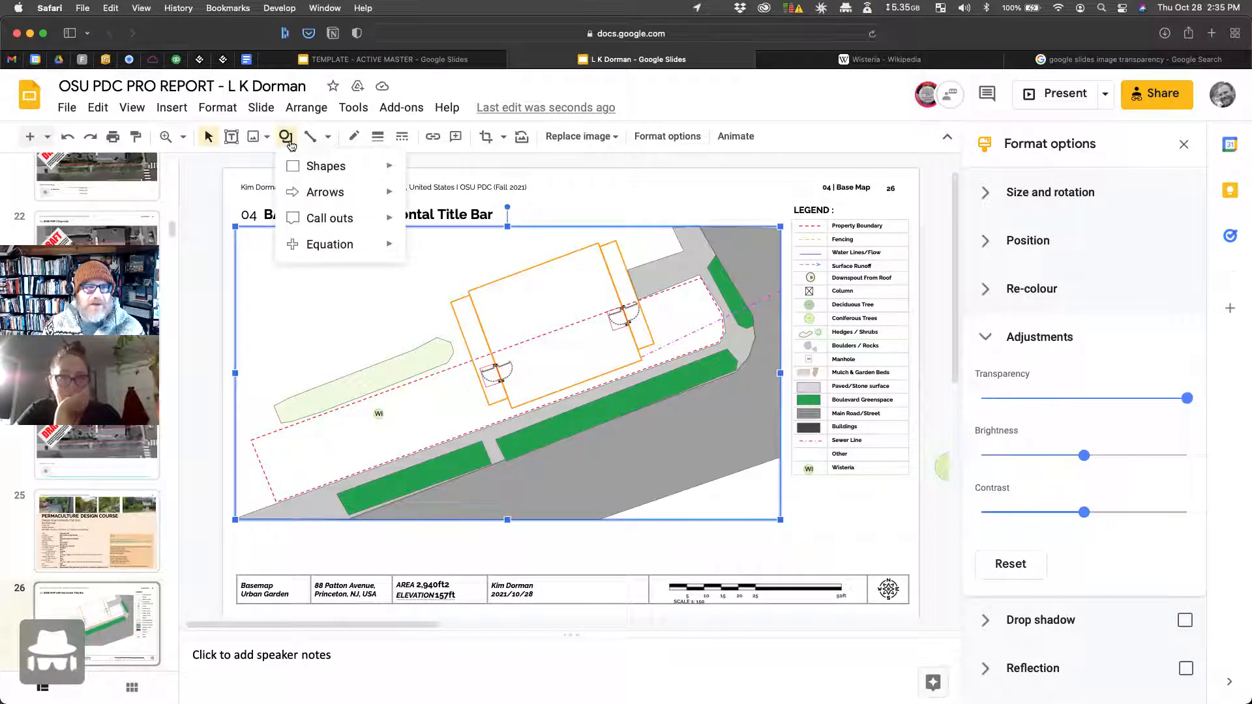
{"action": "left_click", "coordinate": [329, 137]}
{"action": "left_click", "coordinate": [339, 296]}
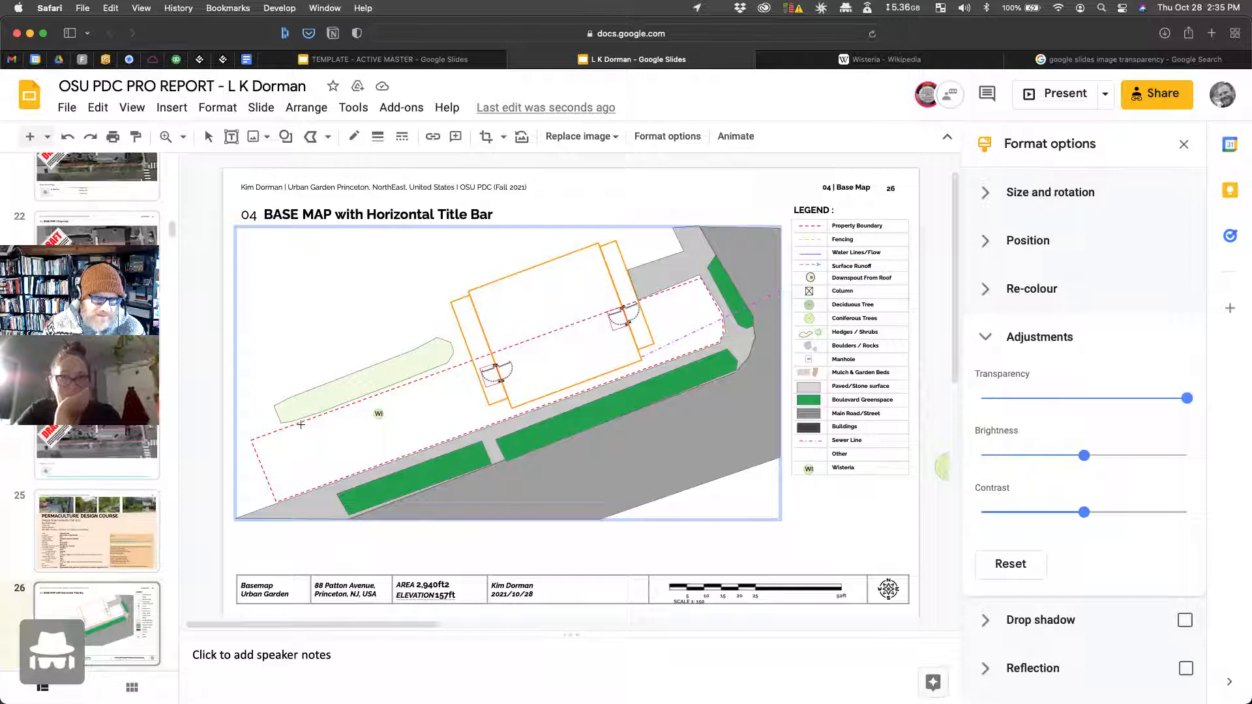
{"action": "mouse_move", "coordinate": [1172, 400]}
{"action": "left_mouse_down"}
{"action": "mouse_move", "coordinate": [1039, 400]}
{"action": "mouse_move", "coordinate": [1153, 399]}
{"action": "left_mouse_up"}
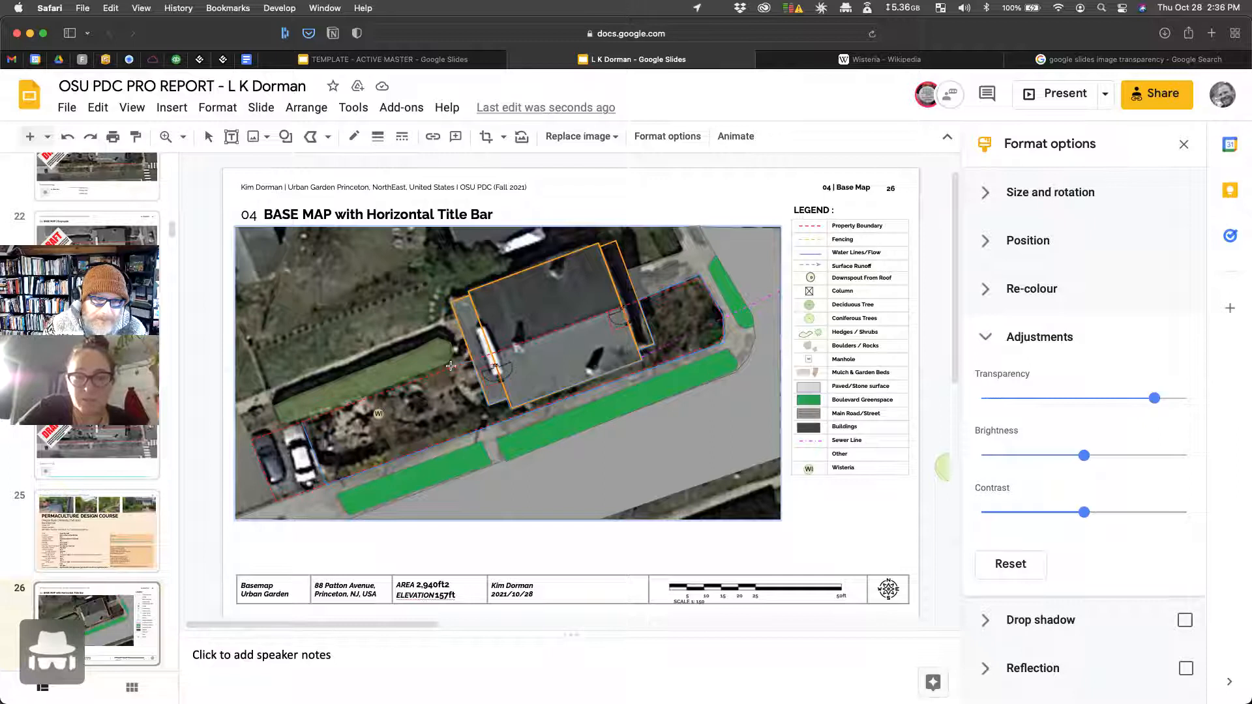
Step: Fill the traced garden shape with light yellow-green
{"action": "left_click", "coordinate": [295, 424]}
{"action": "left_click", "coordinate": [386, 442]}
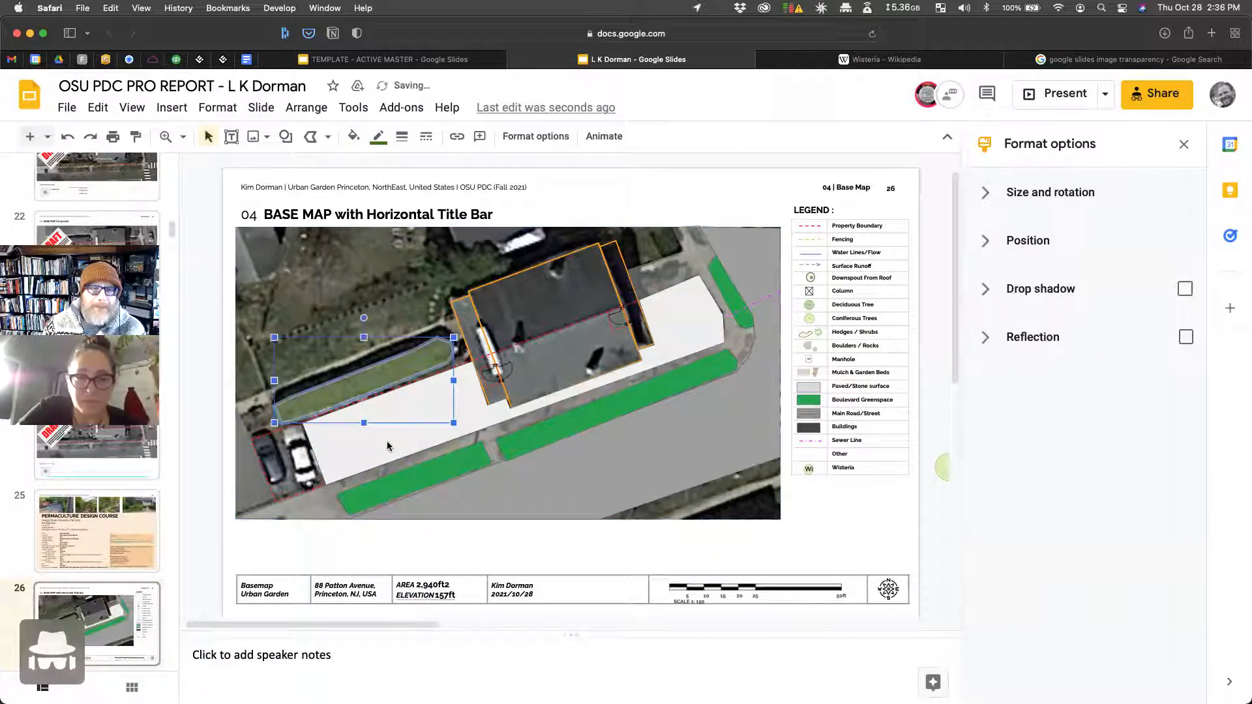
{"action": "left_click", "coordinate": [363, 447]}
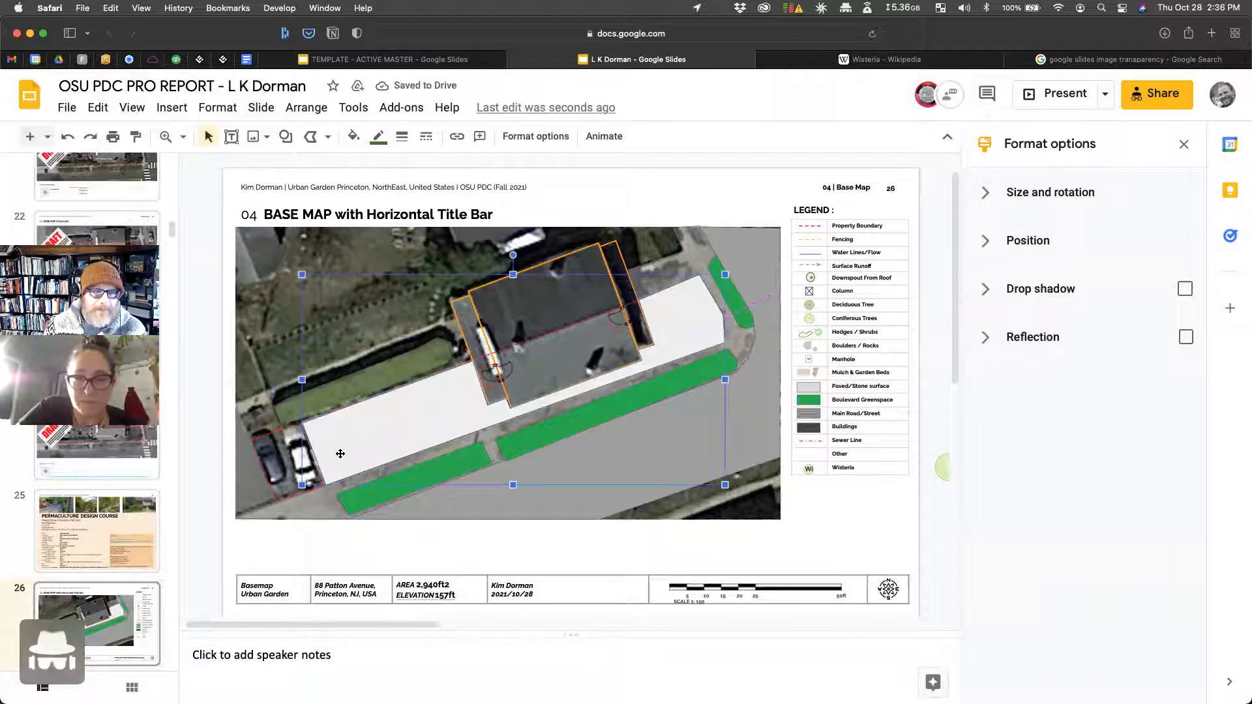
{"action": "left_click", "coordinate": [328, 138]}
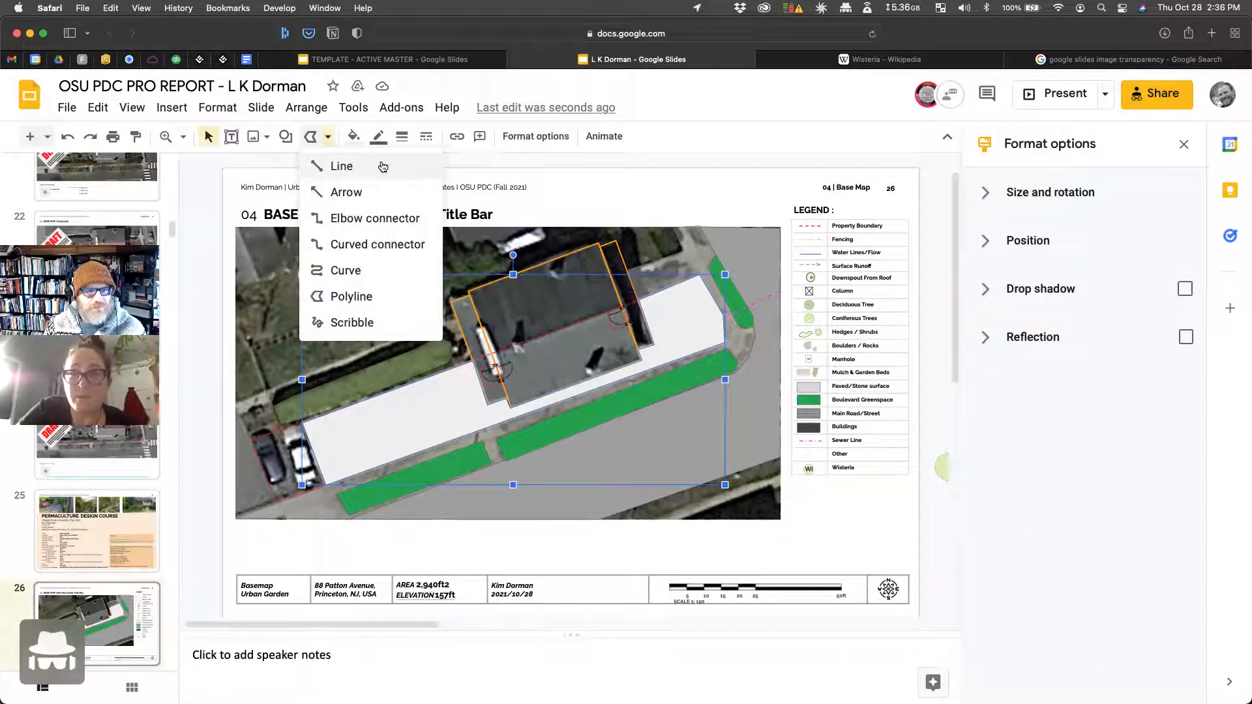
{"action": "left_click", "coordinate": [353, 136]}
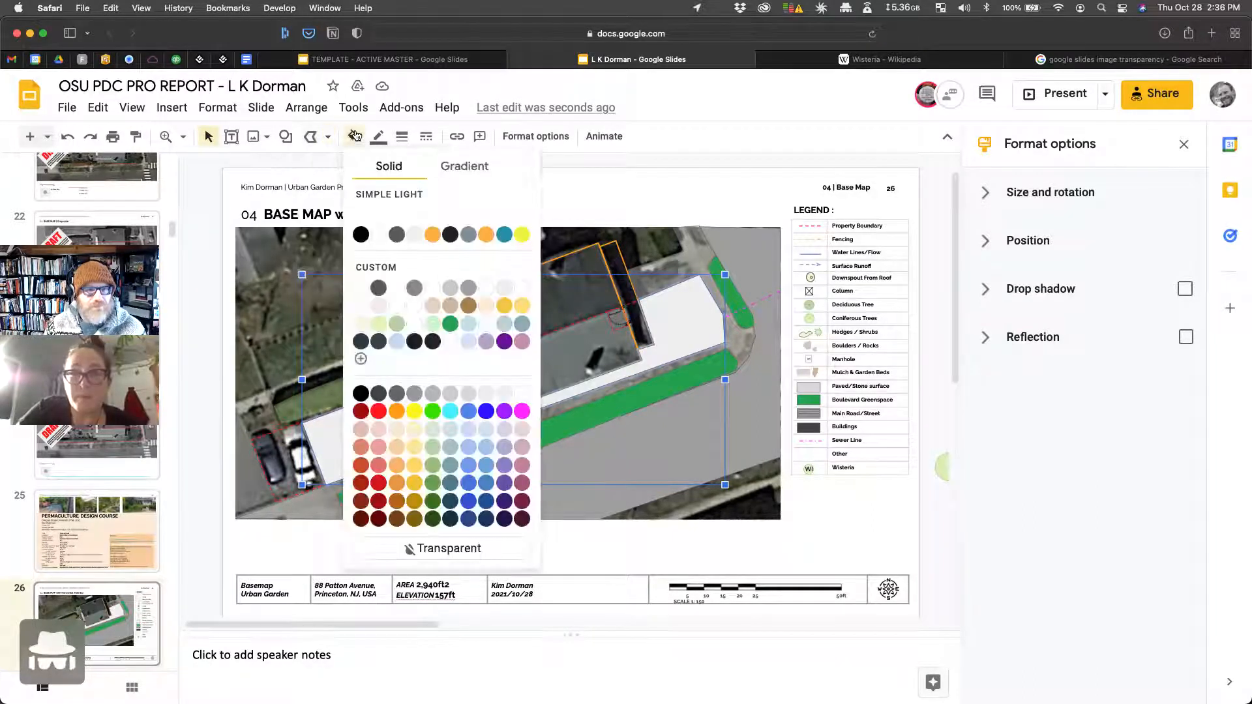
{"action": "left_click", "coordinate": [380, 324]}
{"action": "left_click", "coordinate": [749, 182]}
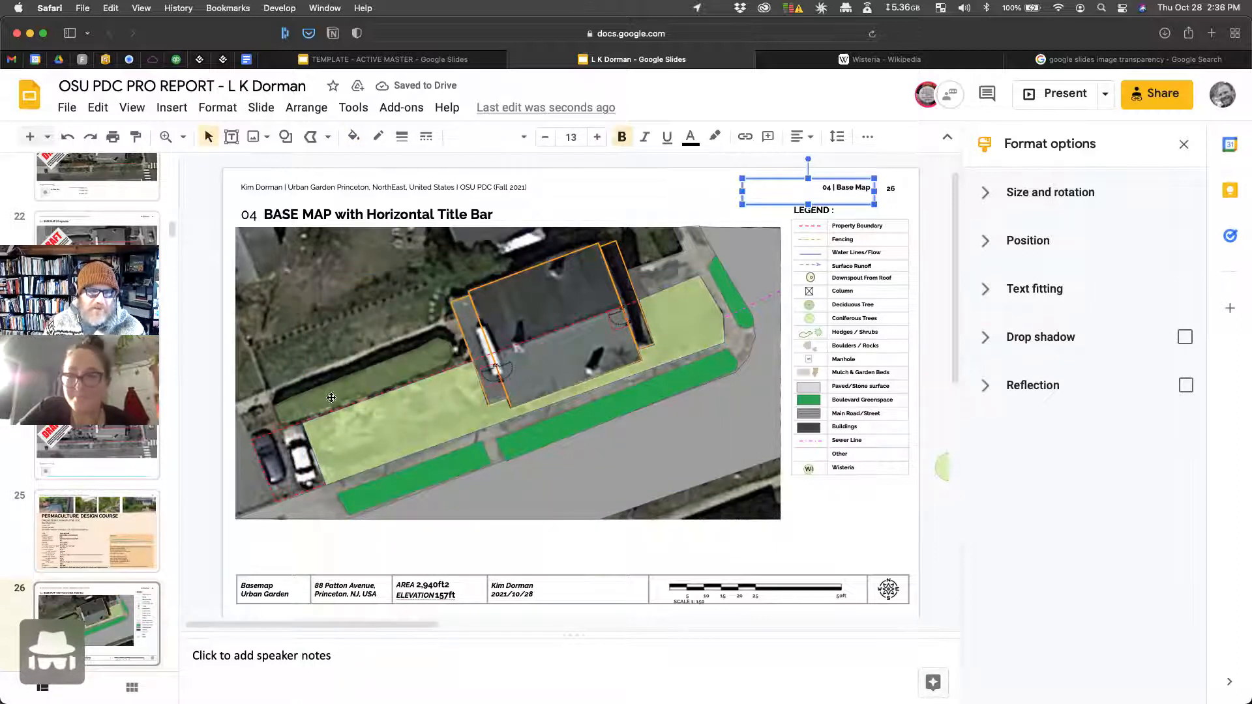
Step: Send the garden shape backward behind the building and change it to a lighter green
{"action": "right_click", "coordinate": [401, 412]}
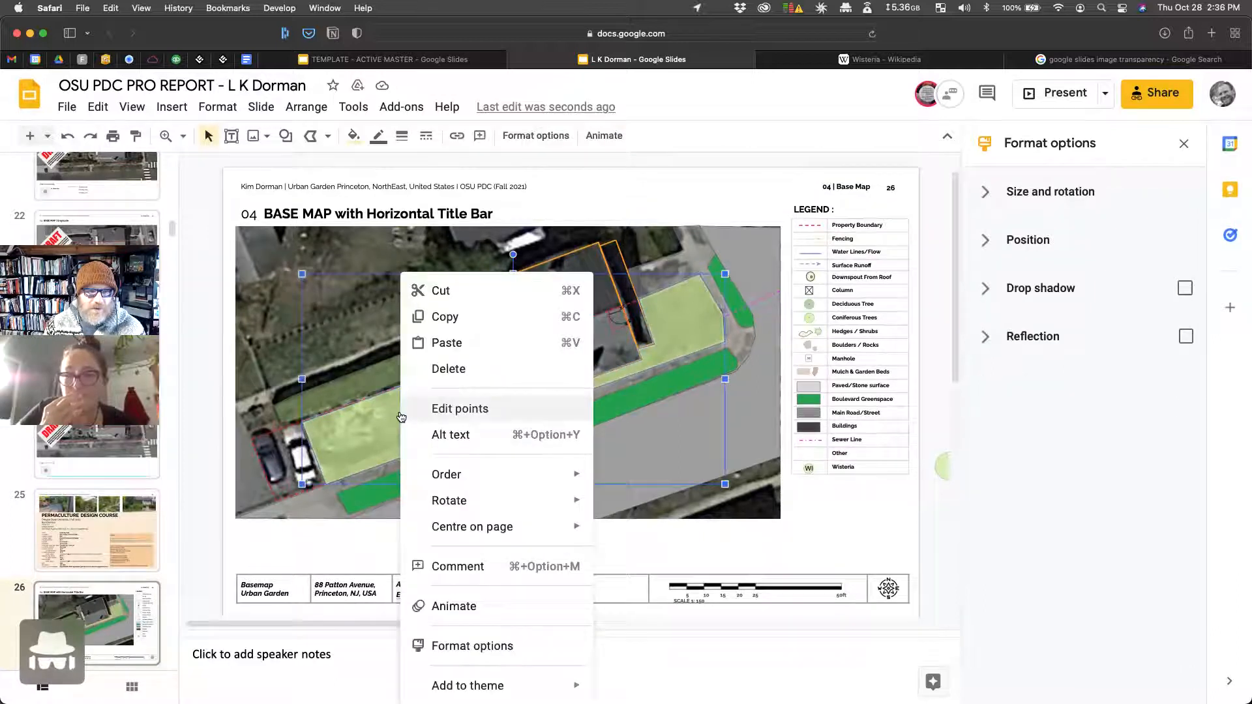
{"action": "mouse_move", "coordinate": [476, 478]}
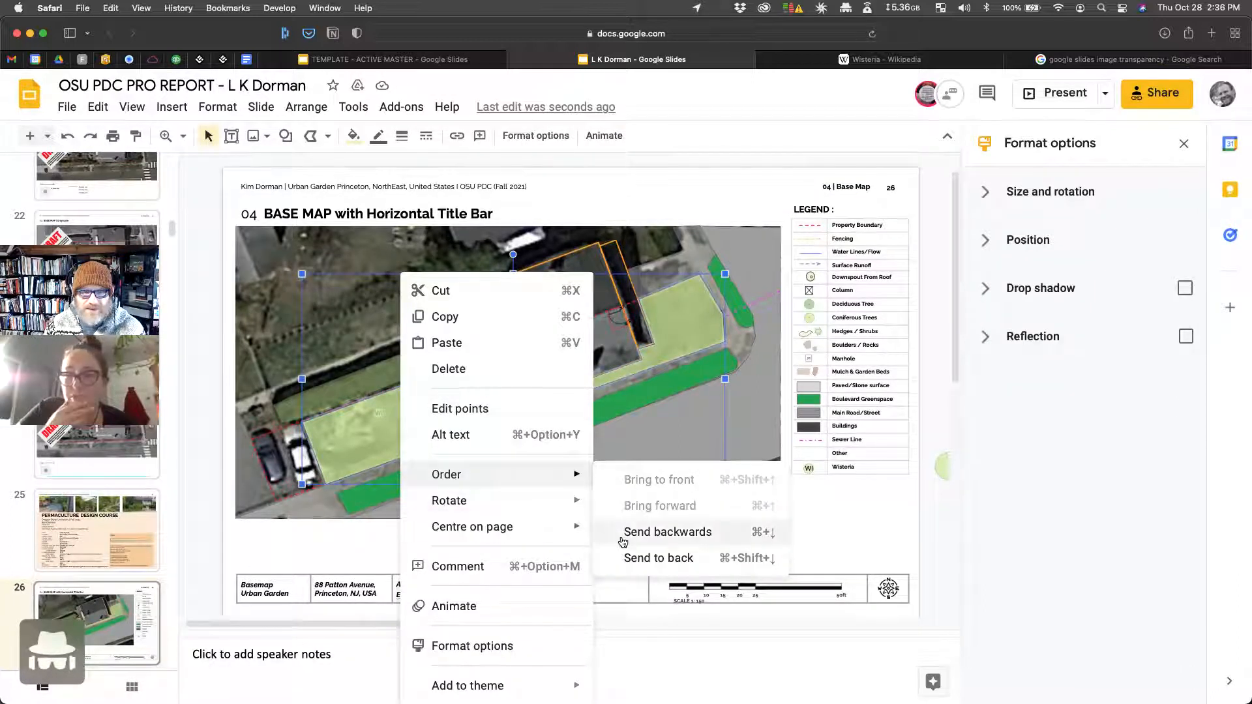
{"action": "left_click", "coordinate": [666, 532]}
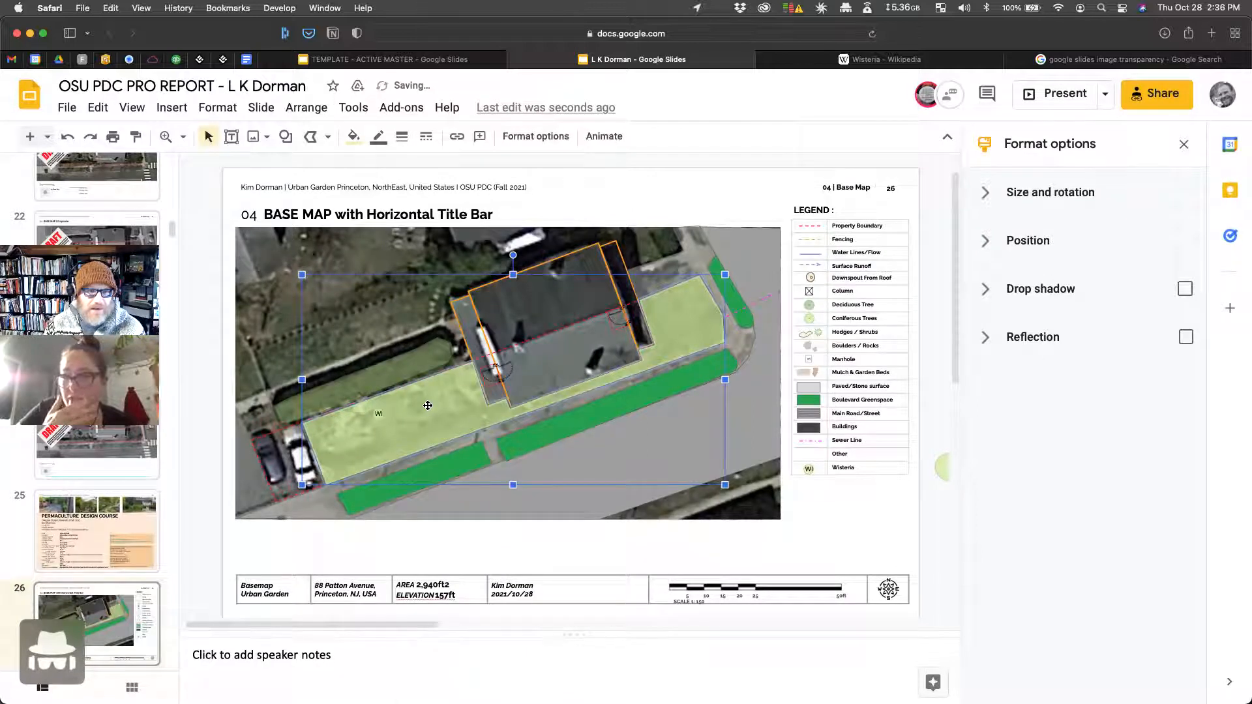
{"action": "left_click", "coordinate": [355, 137]}
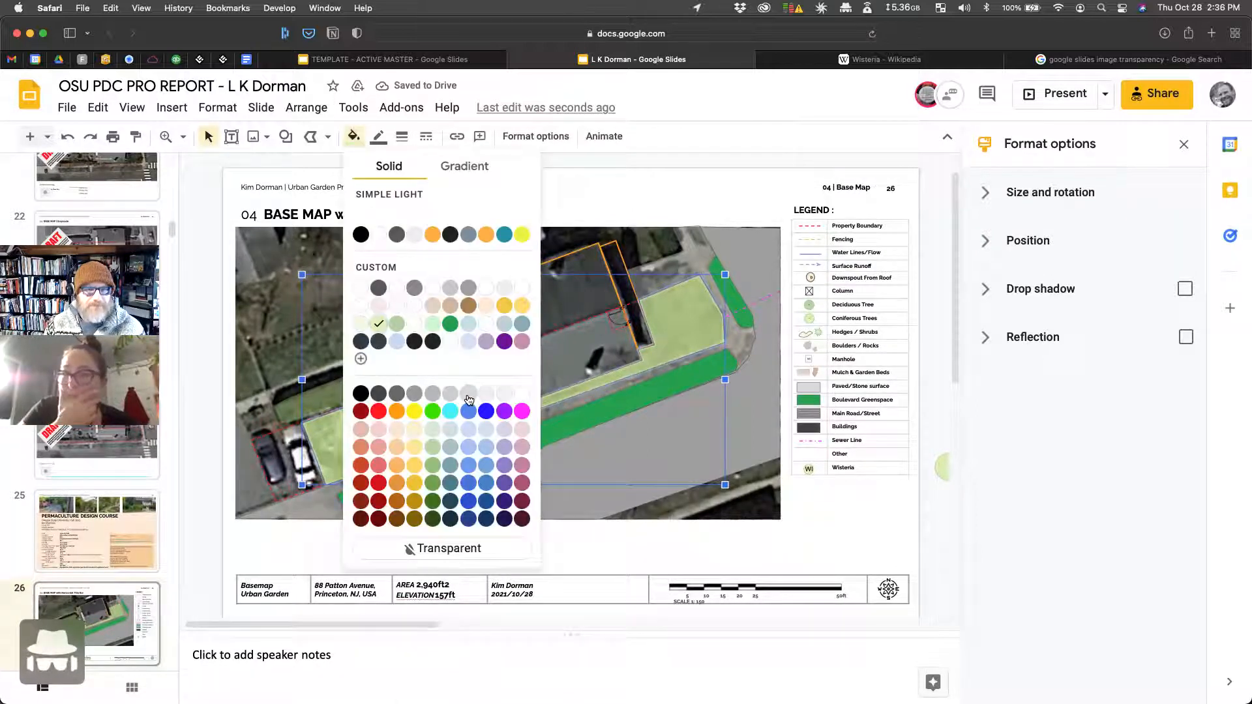
{"action": "left_click", "coordinate": [431, 325]}
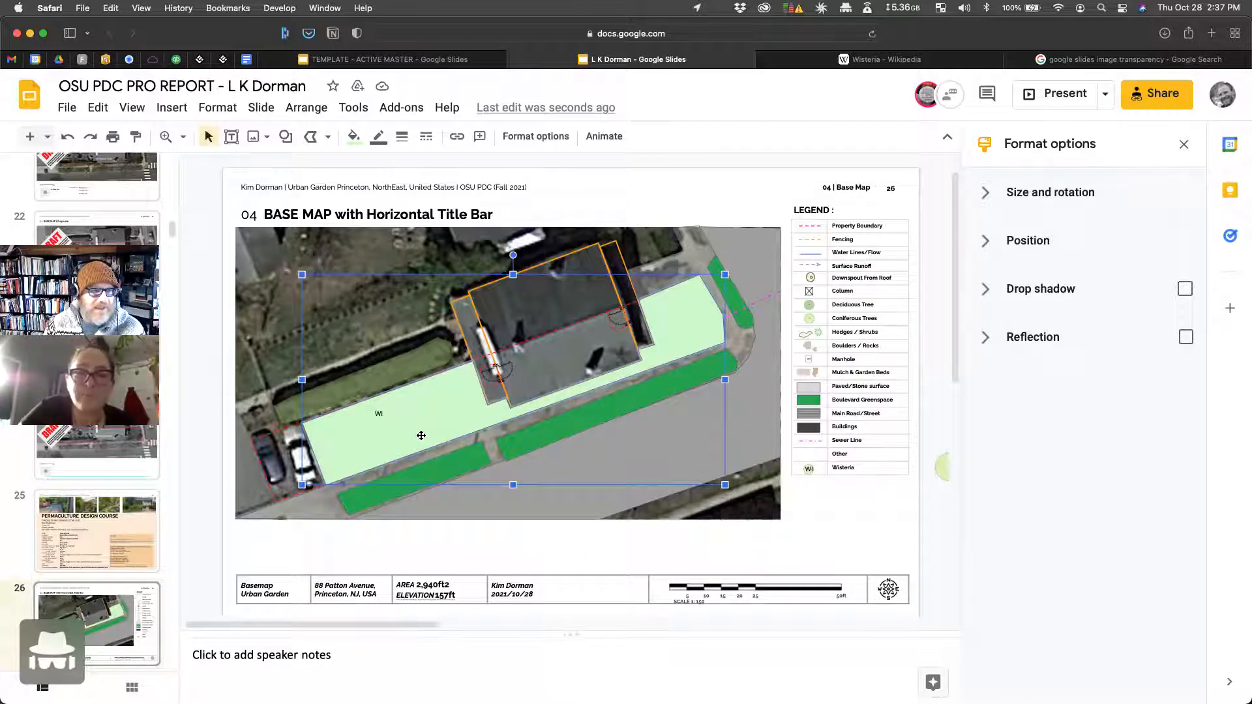
Step: Replace the garden shape with a newly traced outline filled light green
{"action": "right_click", "coordinate": [500, 388]}
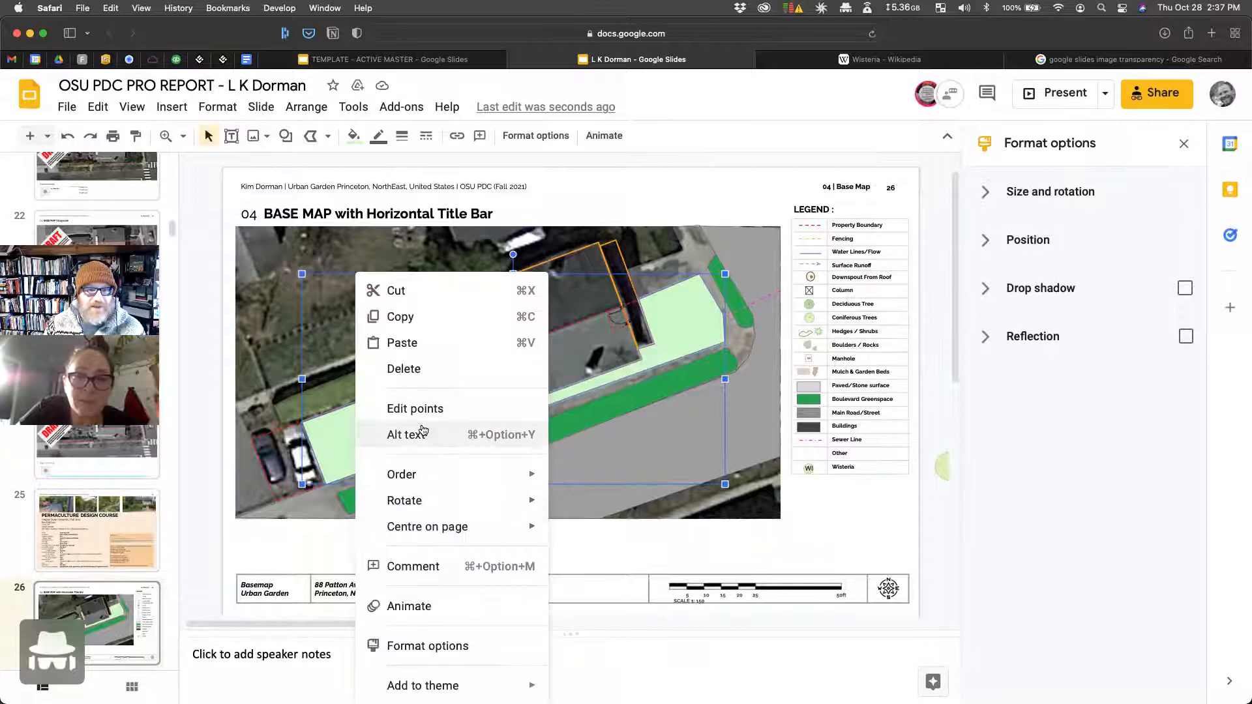
{"action": "left_click", "coordinate": [789, 435]}
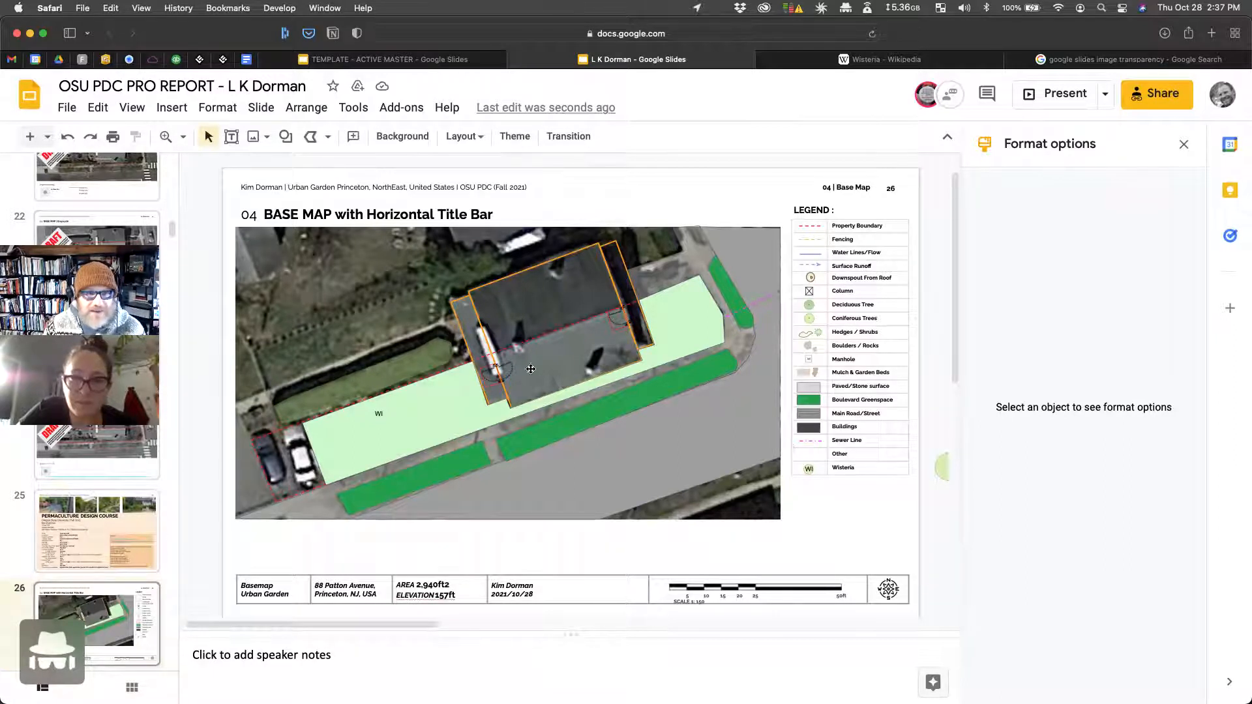
{"action": "left_click", "coordinate": [440, 422]}
{"action": "key", "text": "BackSpace"}
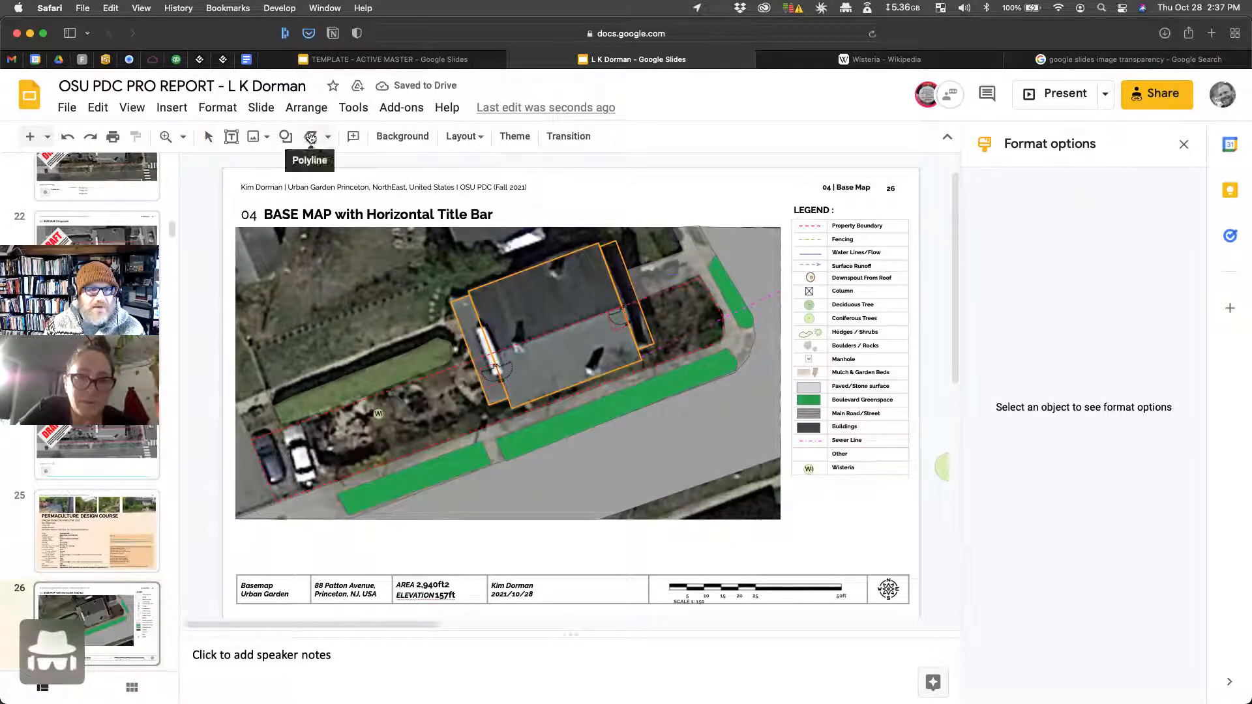
{"action": "left_click", "coordinate": [302, 422]}
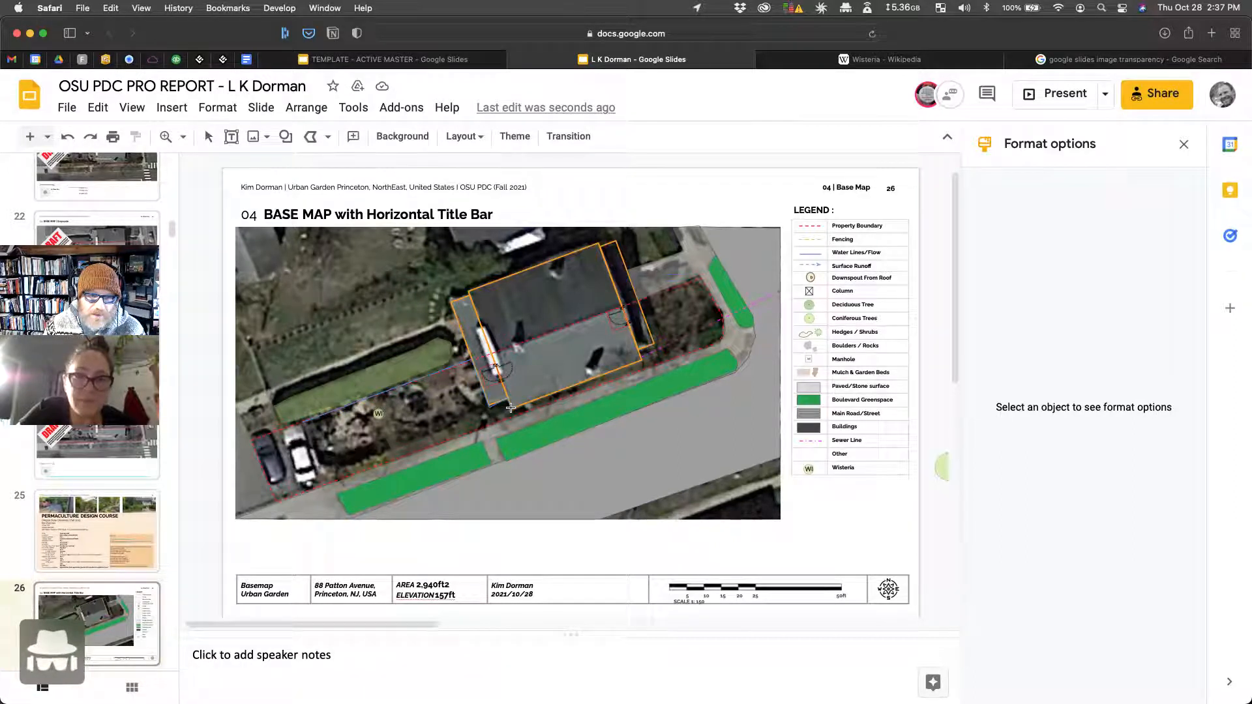
{"action": "left_click", "coordinate": [653, 342]}
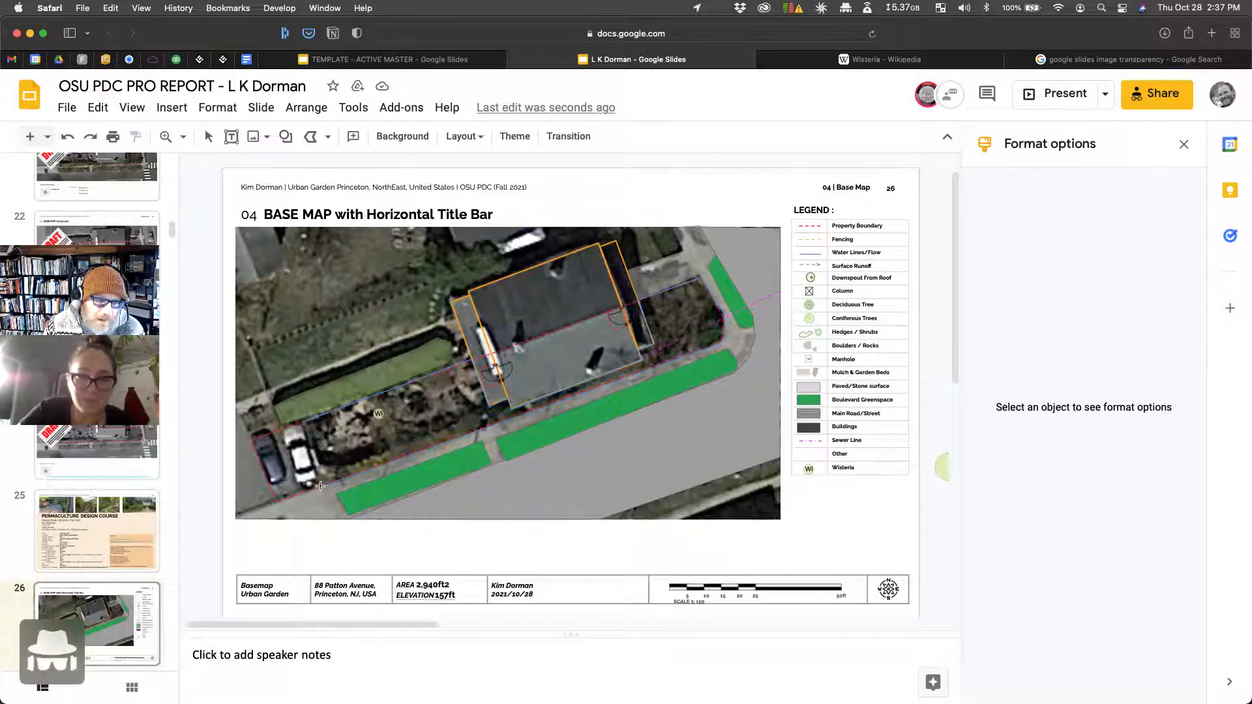
{"action": "left_click", "coordinate": [299, 422]}
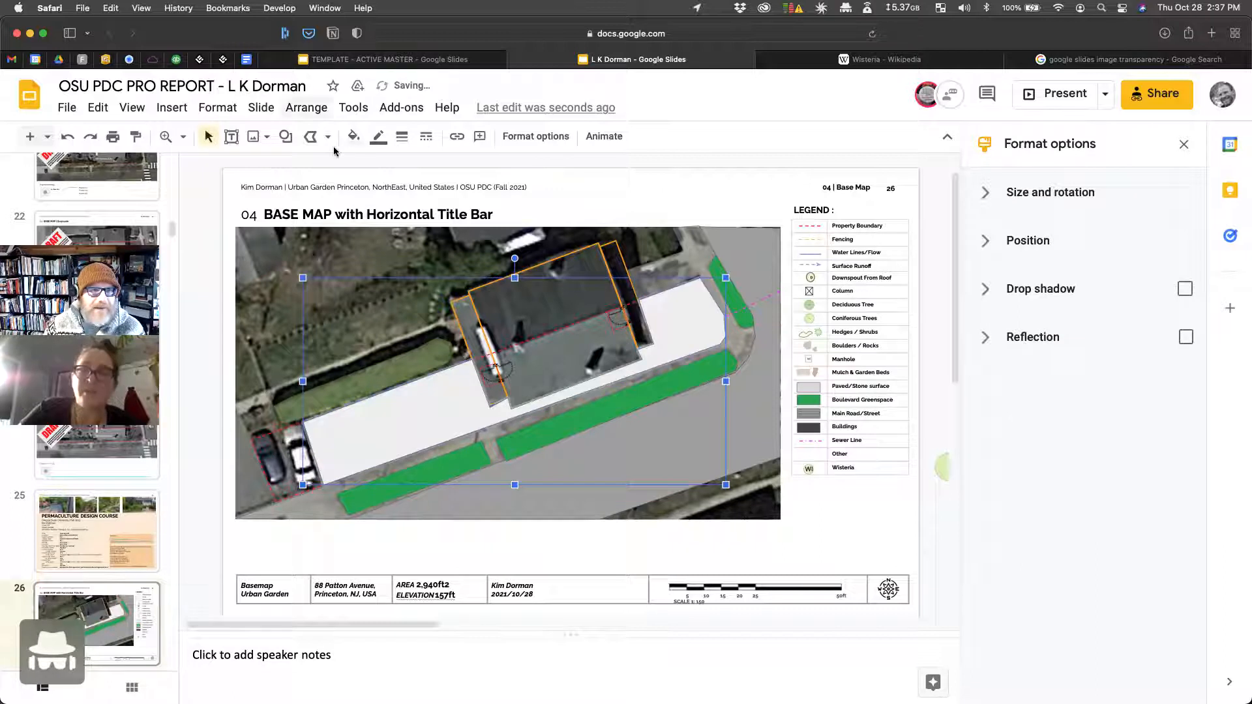
{"action": "left_click", "coordinate": [353, 136]}
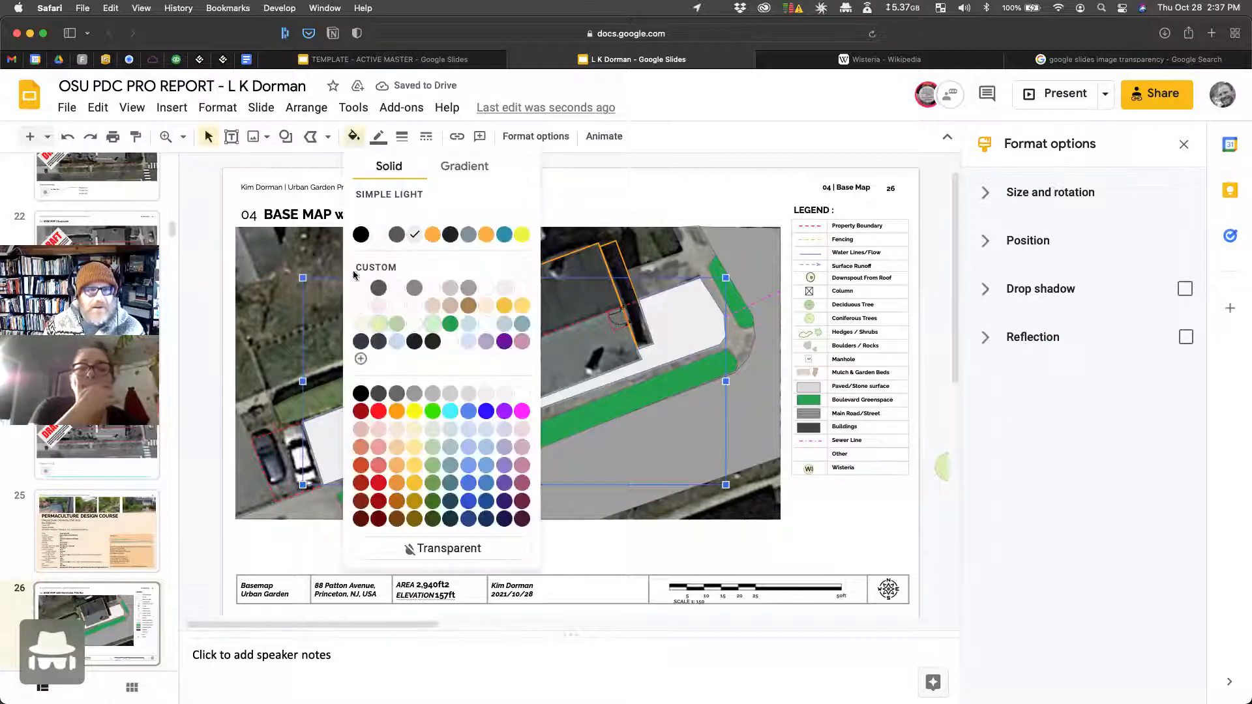
{"action": "left_click", "coordinate": [398, 324]}
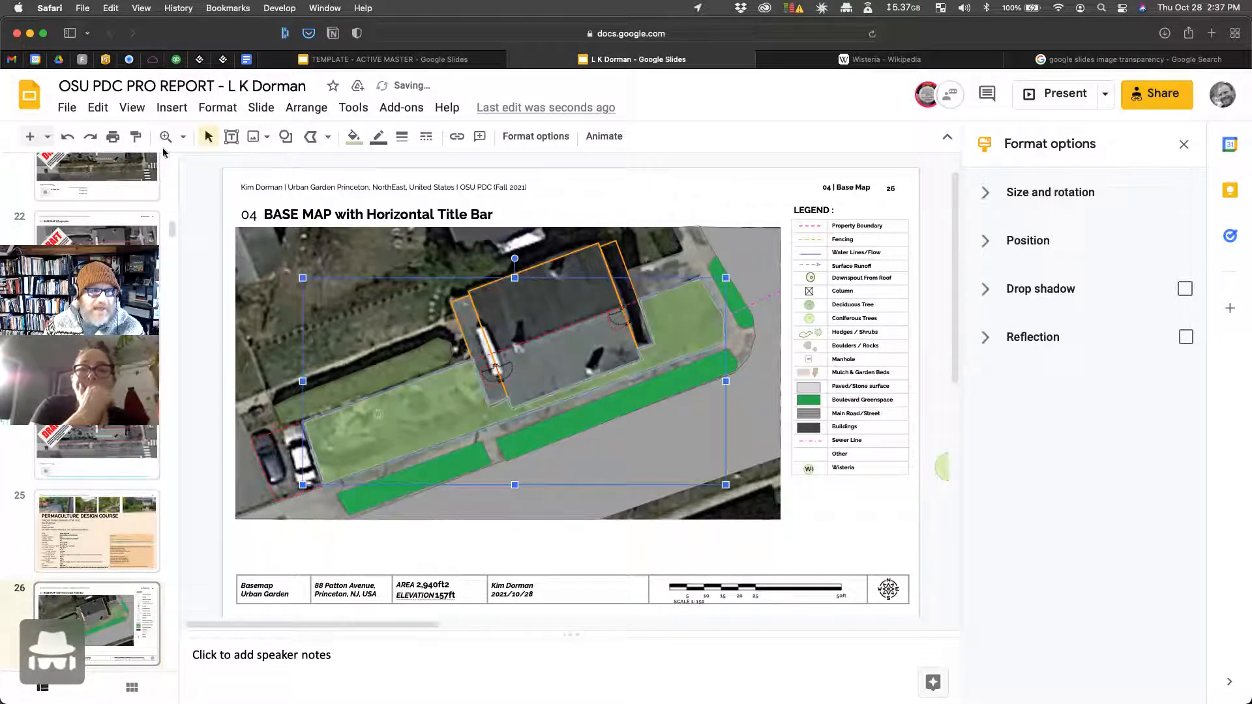
Step: Zoom in and nudge the lawn polygon's corners against the building, then fit the slide
{"action": "left_click", "coordinate": [183, 137]}
{"action": "left_click", "coordinate": [234, 282]}
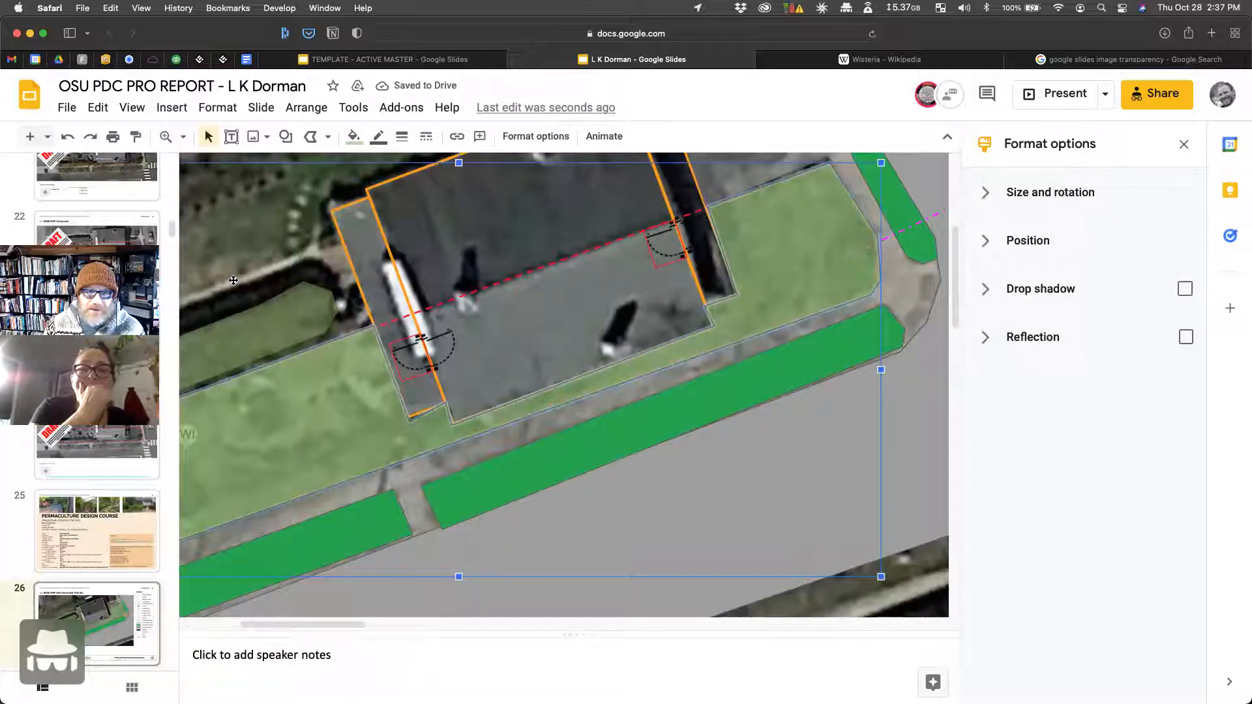
{"action": "double_click", "coordinate": [428, 436]}
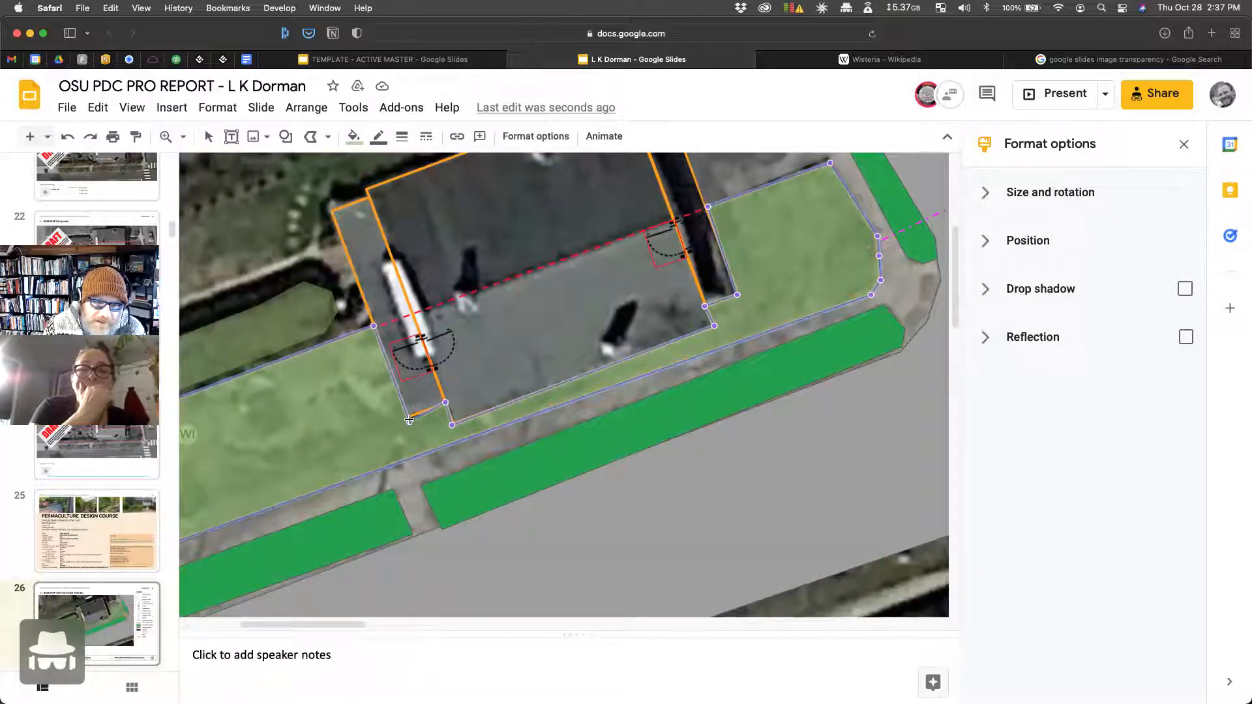
{"action": "left_click_drag", "start_coordinate": [409, 422], "coordinate": [408, 416]}
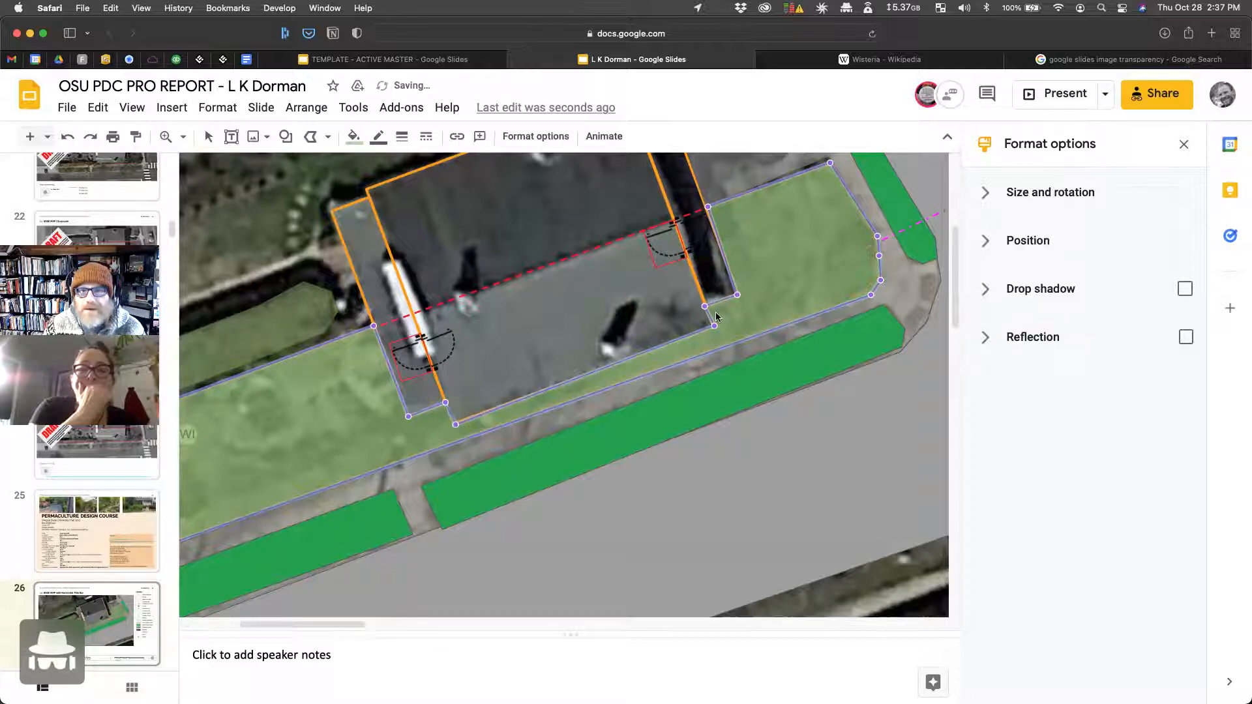
{"action": "left_click_drag", "start_coordinate": [714, 326], "coordinate": [711, 327]}
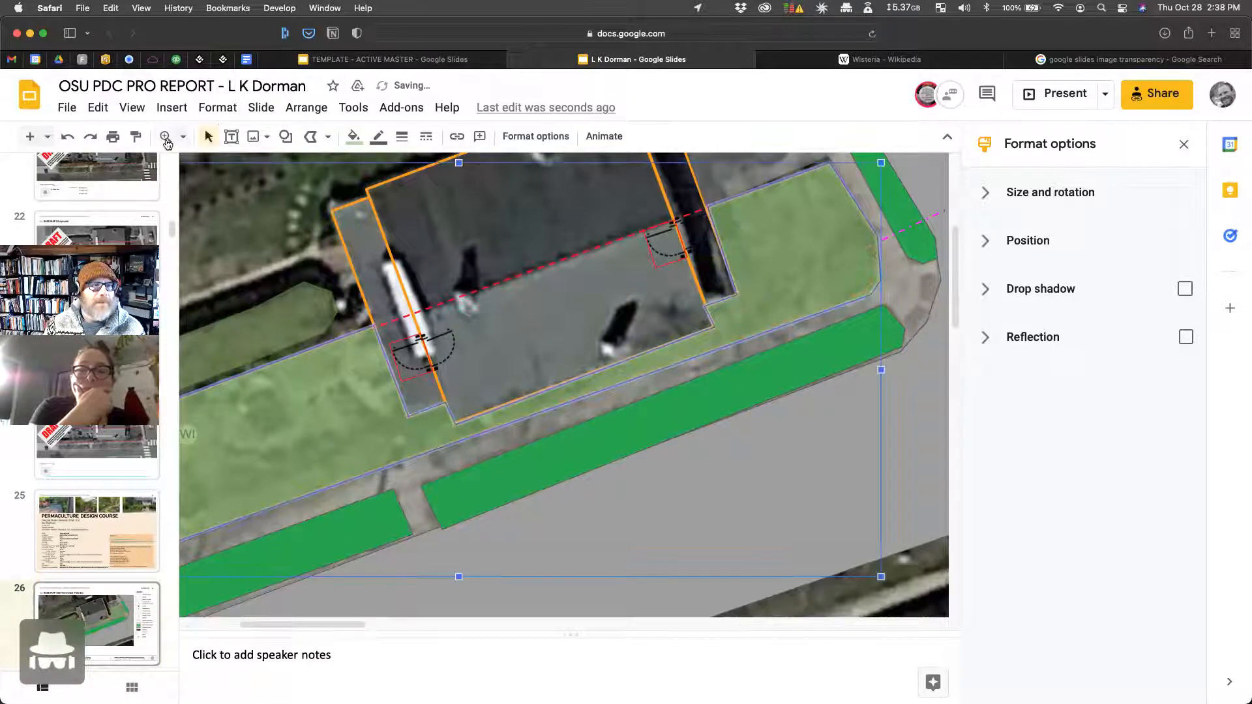
{"action": "left_click", "coordinate": [183, 137]}
{"action": "left_click", "coordinate": [218, 167]}
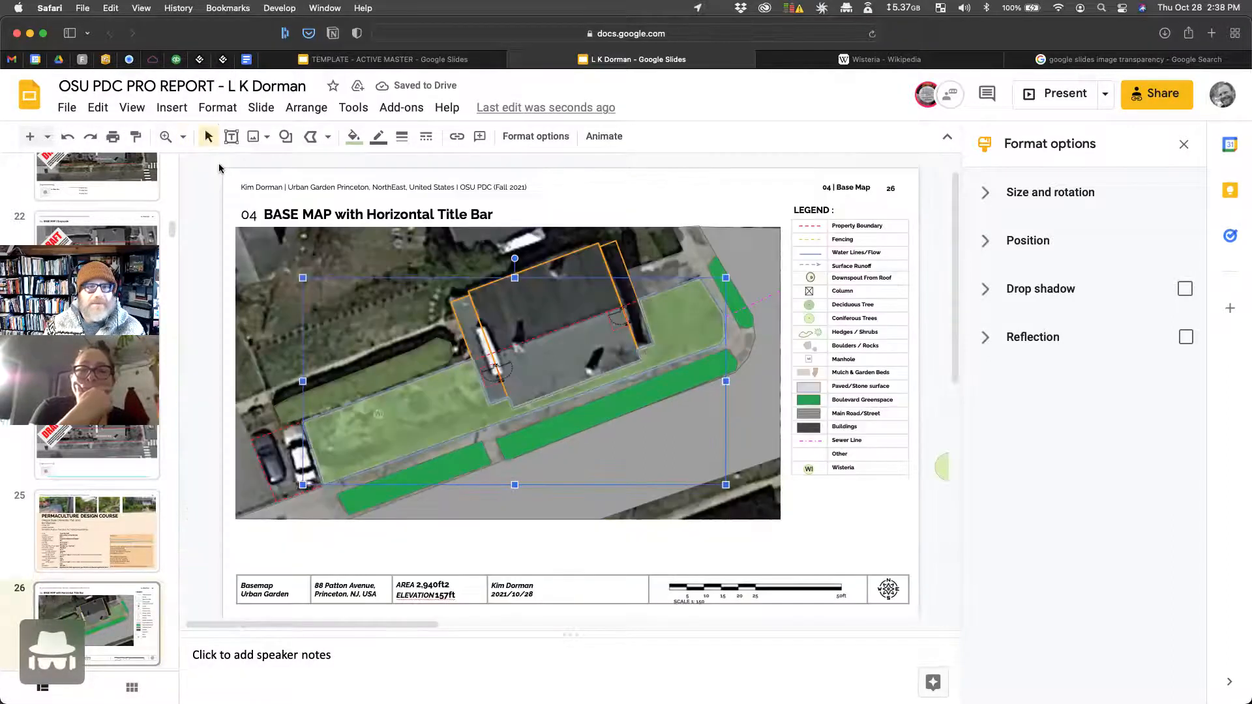
{"action": "left_click", "coordinate": [659, 175]}
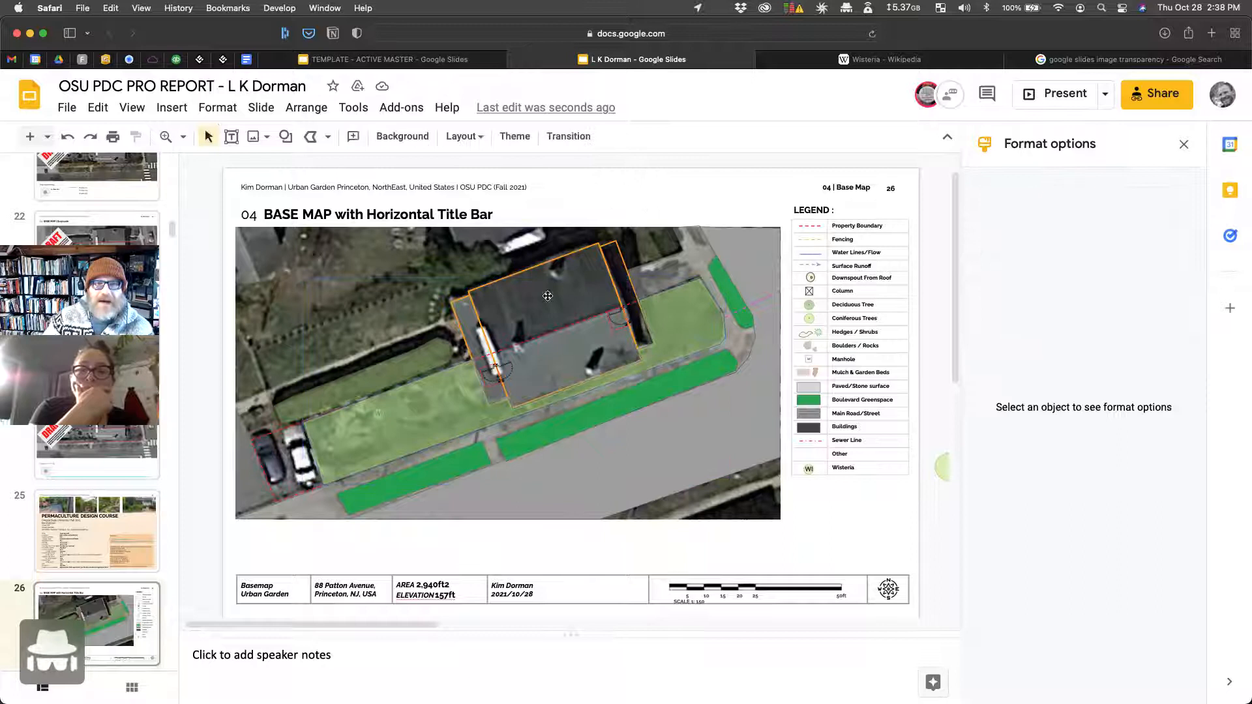
Step: Test the aerial image's transparency against the tracing, ending with it fully faded out
{"action": "left_click", "coordinate": [302, 270]}
{"action": "left_click_drag", "start_coordinate": [1155, 399], "coordinate": [1218, 394]}
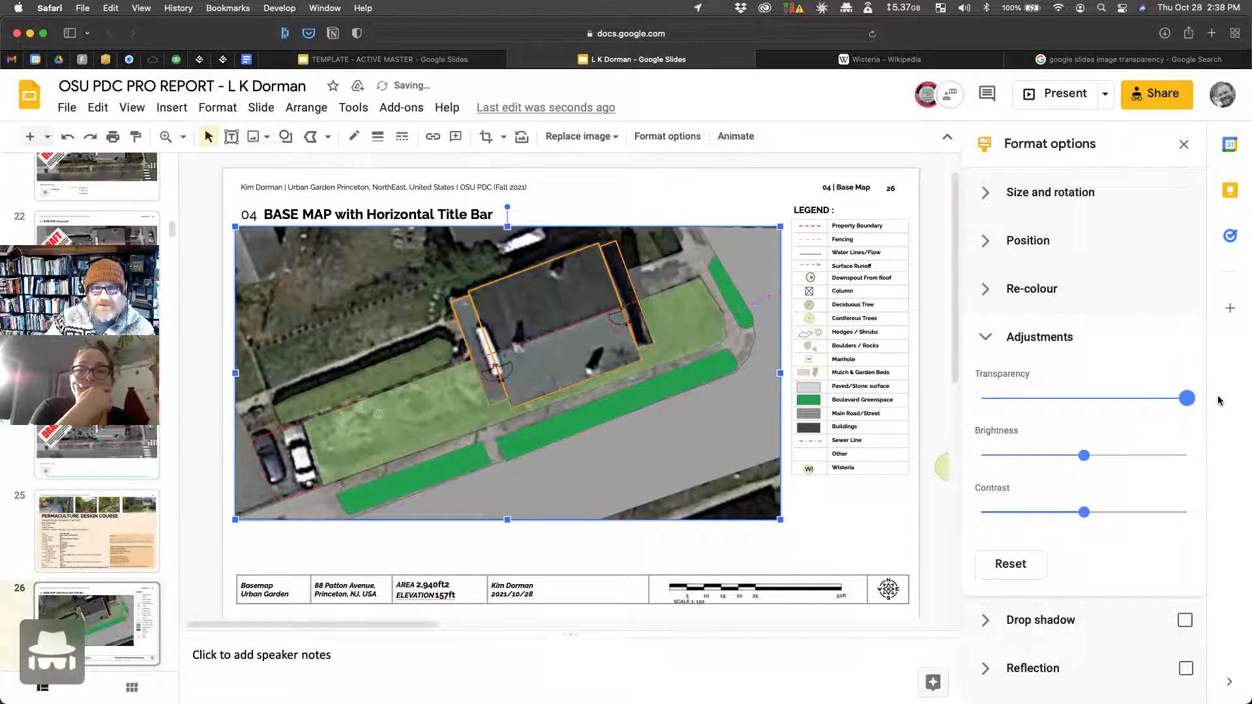
{"action": "left_click", "coordinate": [716, 204]}
{"action": "left_click", "coordinate": [343, 296]}
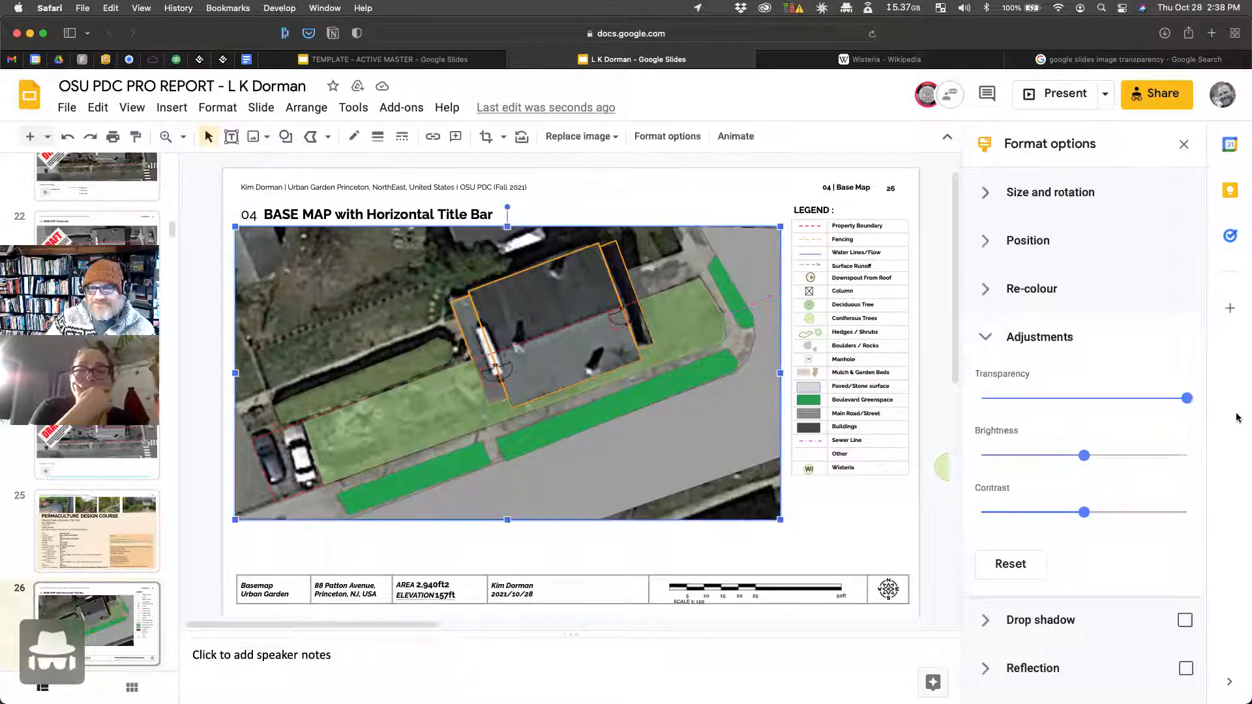
{"action": "left_click_drag", "start_coordinate": [1187, 399], "coordinate": [924, 420]}
{"action": "left_click", "coordinate": [643, 170]}
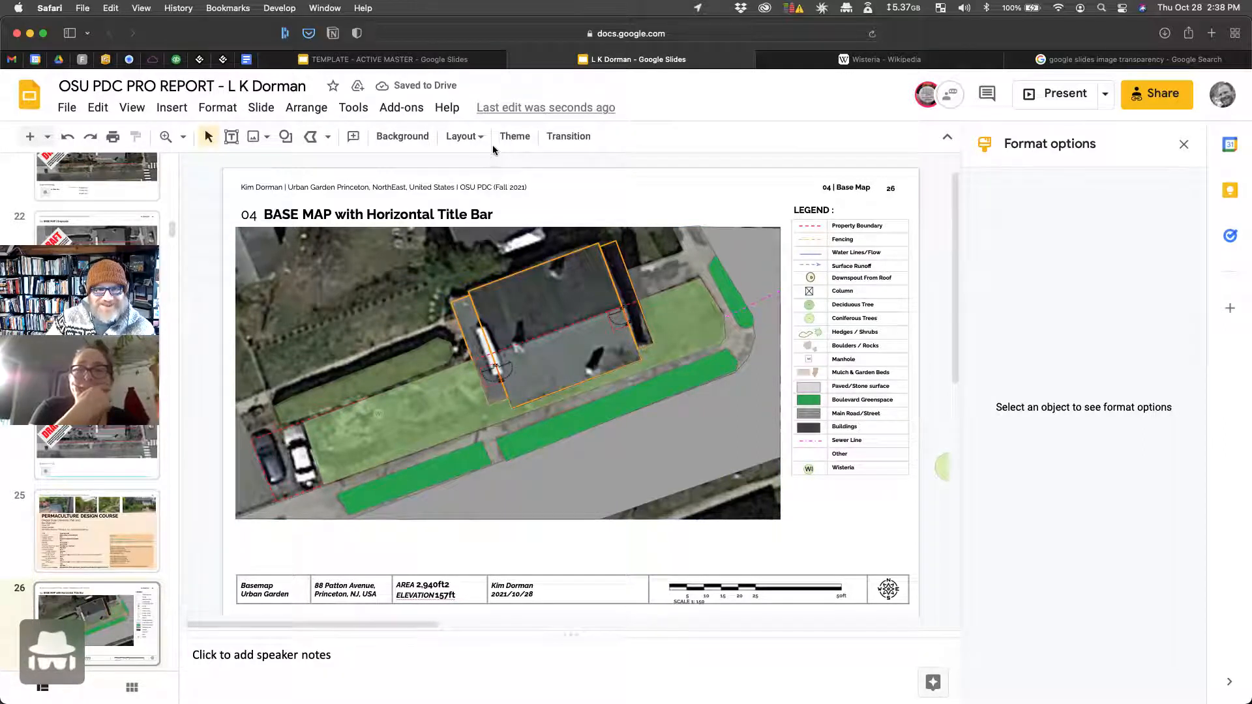
{"action": "left_click", "coordinate": [1184, 144]}
{"action": "left_click", "coordinate": [486, 264]}
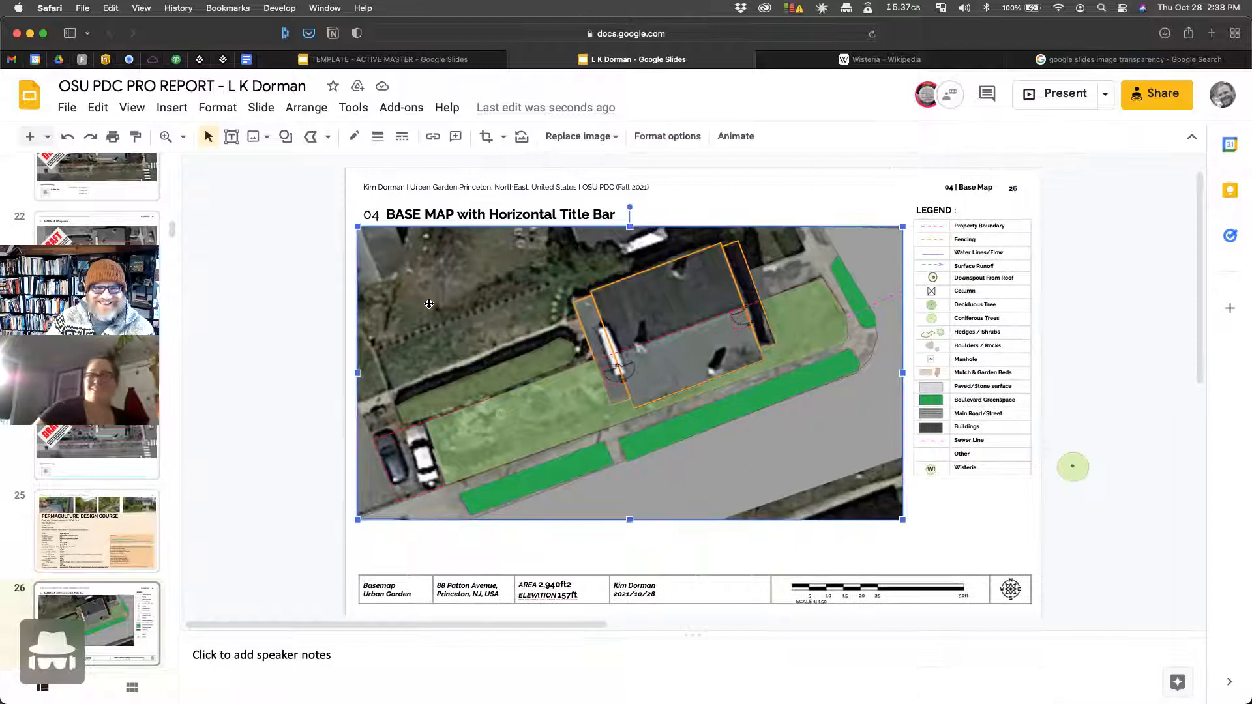
{"action": "left_click", "coordinate": [668, 136]}
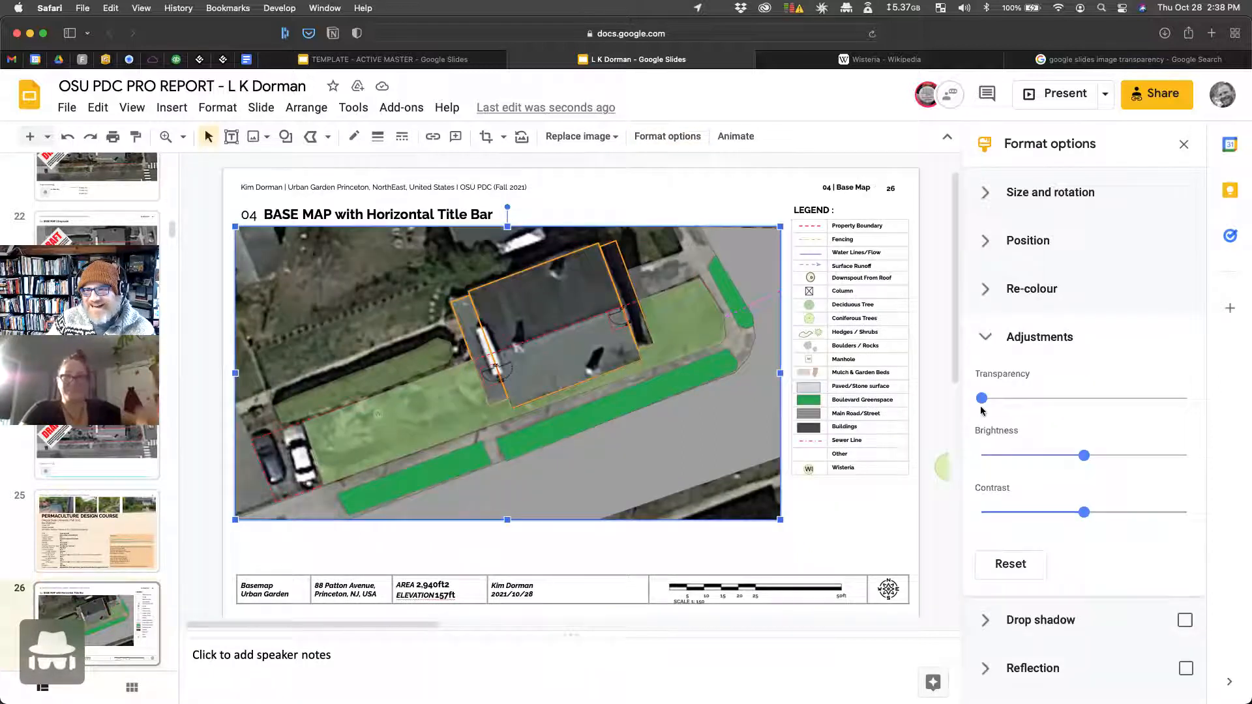
{"action": "left_click_drag", "start_coordinate": [982, 398], "coordinate": [1229, 379]}
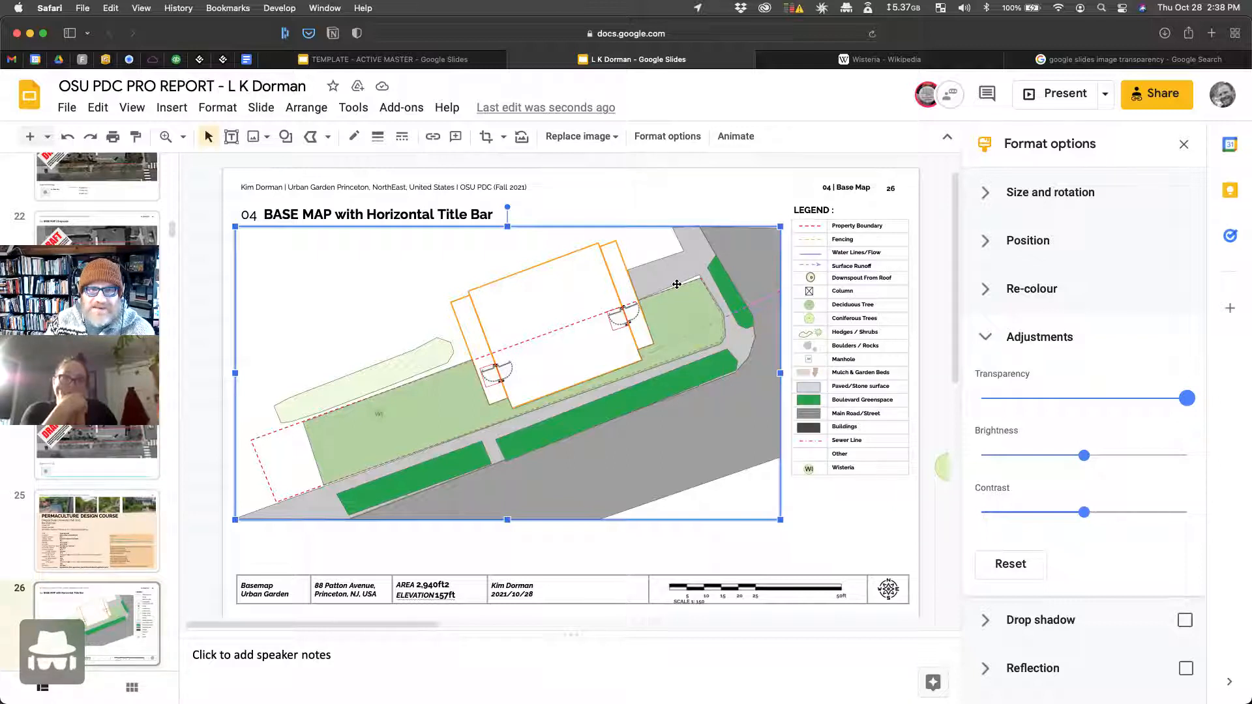
Step: Zoom in, move the lawn's top-right corner up to the curb, then fit the slide
{"action": "left_click", "coordinate": [183, 137]}
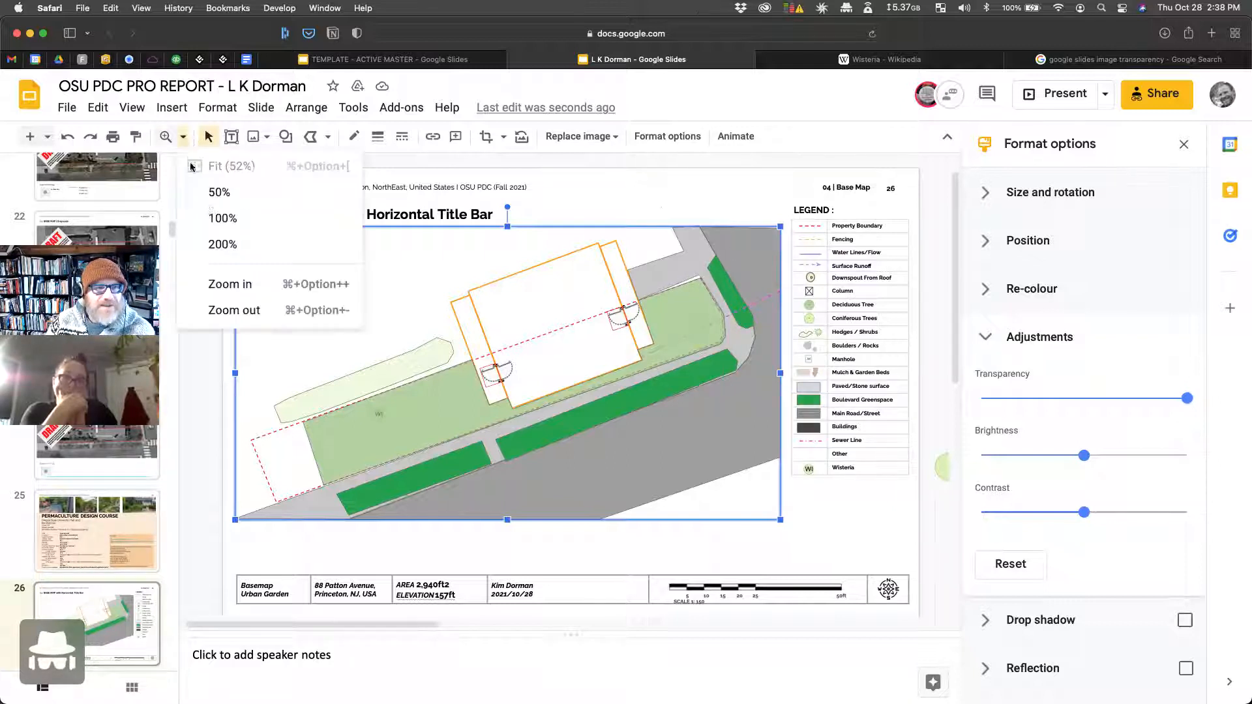
{"action": "left_click", "coordinate": [246, 282]}
{"action": "scroll", "coordinate": [633, 274], "scroll_direction": "up", "scroll_amount": 2}
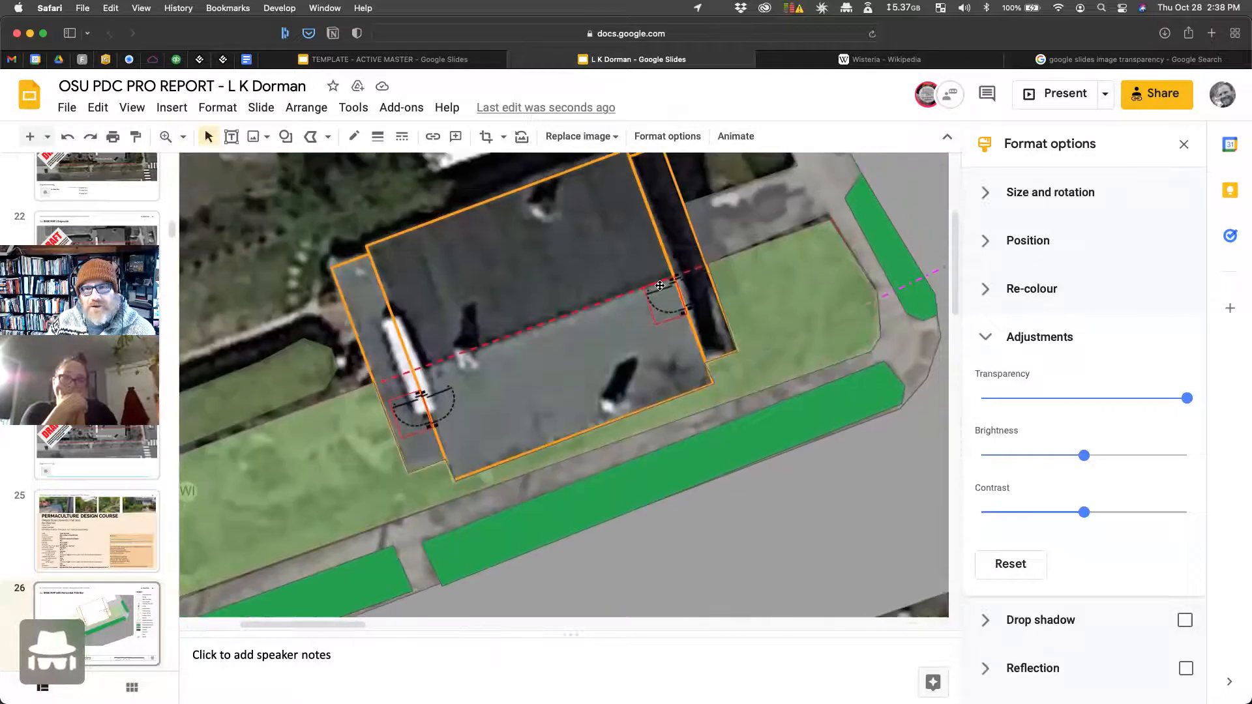
{"action": "scroll", "coordinate": [664, 286], "scroll_direction": "right", "scroll_amount": 3}
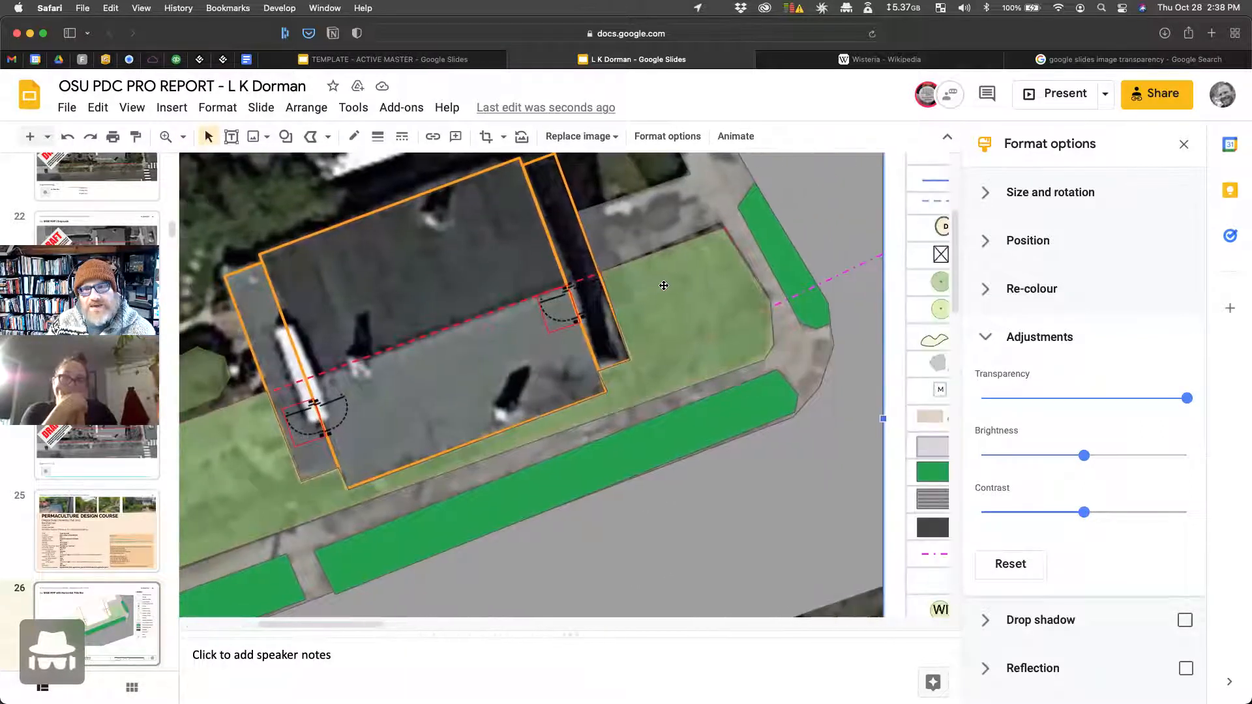
{"action": "left_click", "coordinate": [723, 260]}
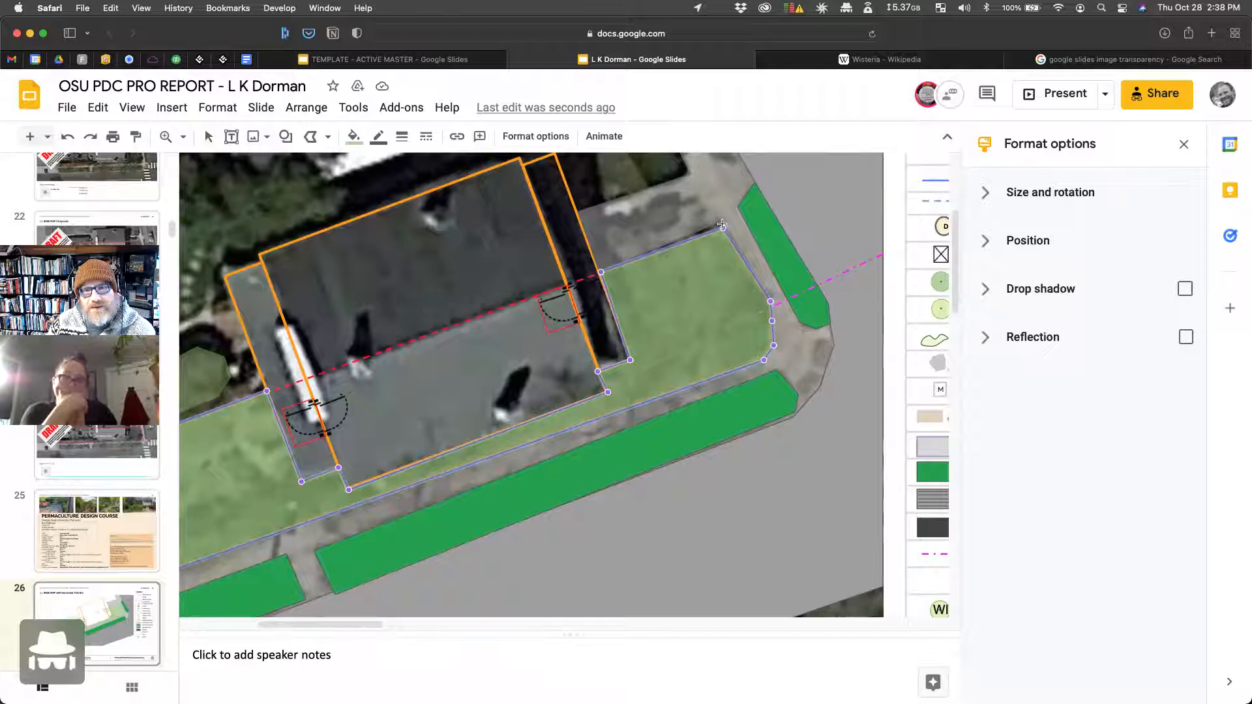
{"action": "left_click_drag", "start_coordinate": [722, 227], "coordinate": [722, 223]}
{"action": "left_click", "coordinate": [794, 182]}
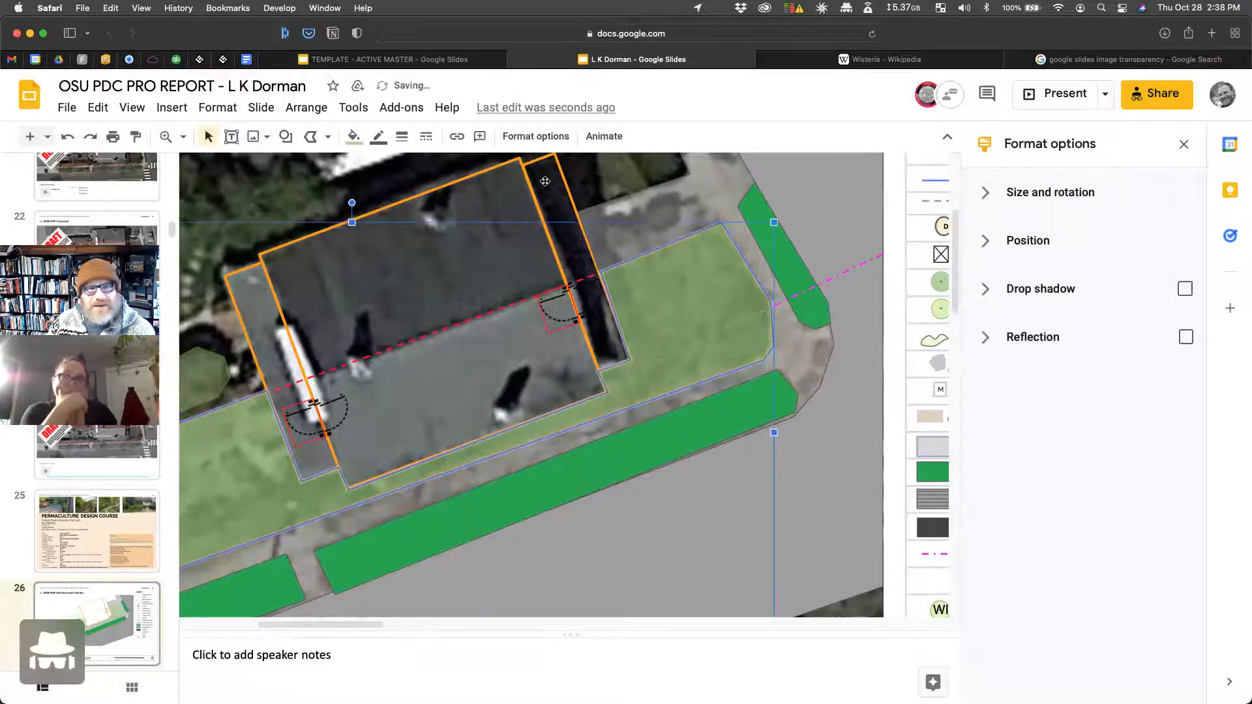
{"action": "left_click", "coordinate": [184, 137]}
{"action": "left_click", "coordinate": [209, 165]}
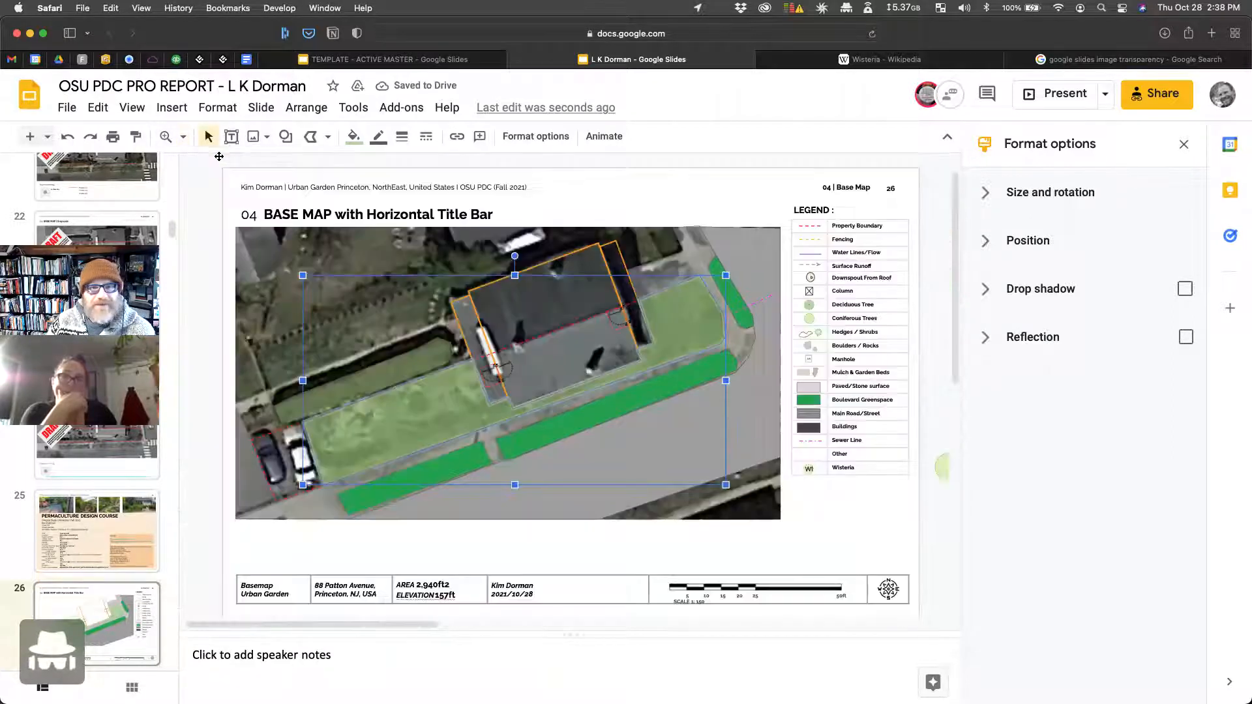
{"action": "left_click", "coordinate": [688, 174]}
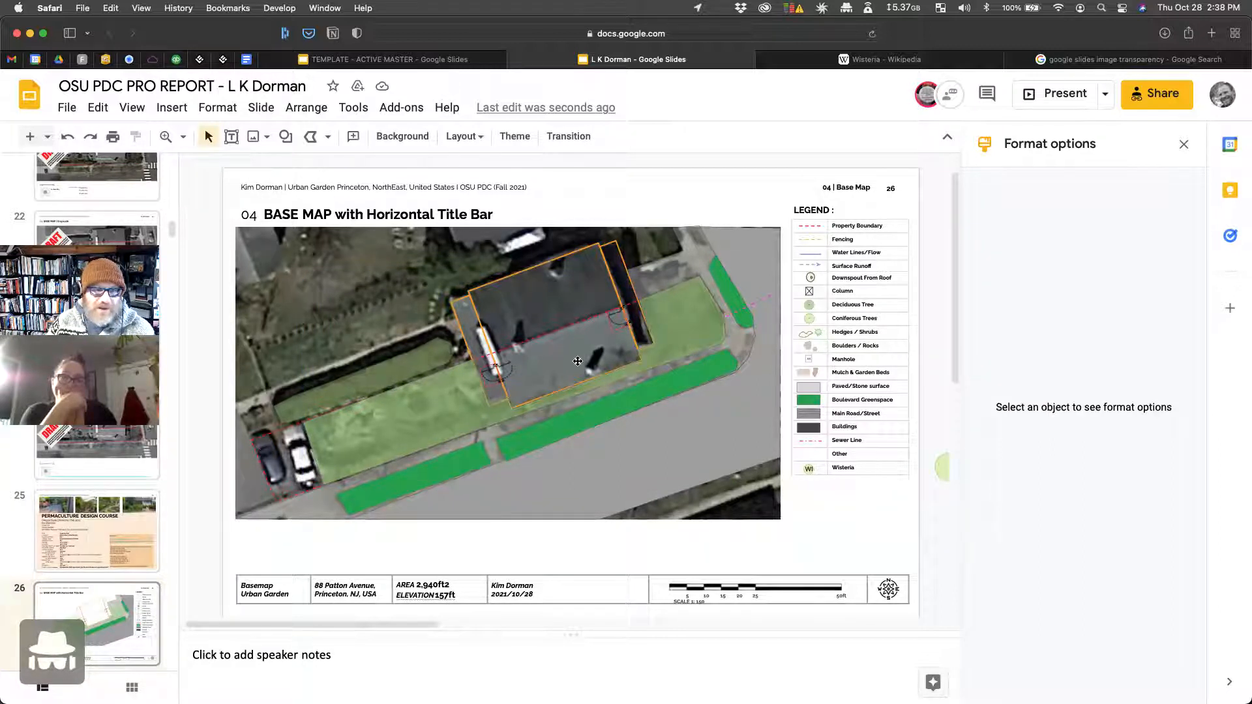
Step: View slide 30's water-direction map, then go back to the slide 26 base map
{"action": "scroll", "coordinate": [126, 539], "scroll_direction": "down", "scroll_amount": 6}
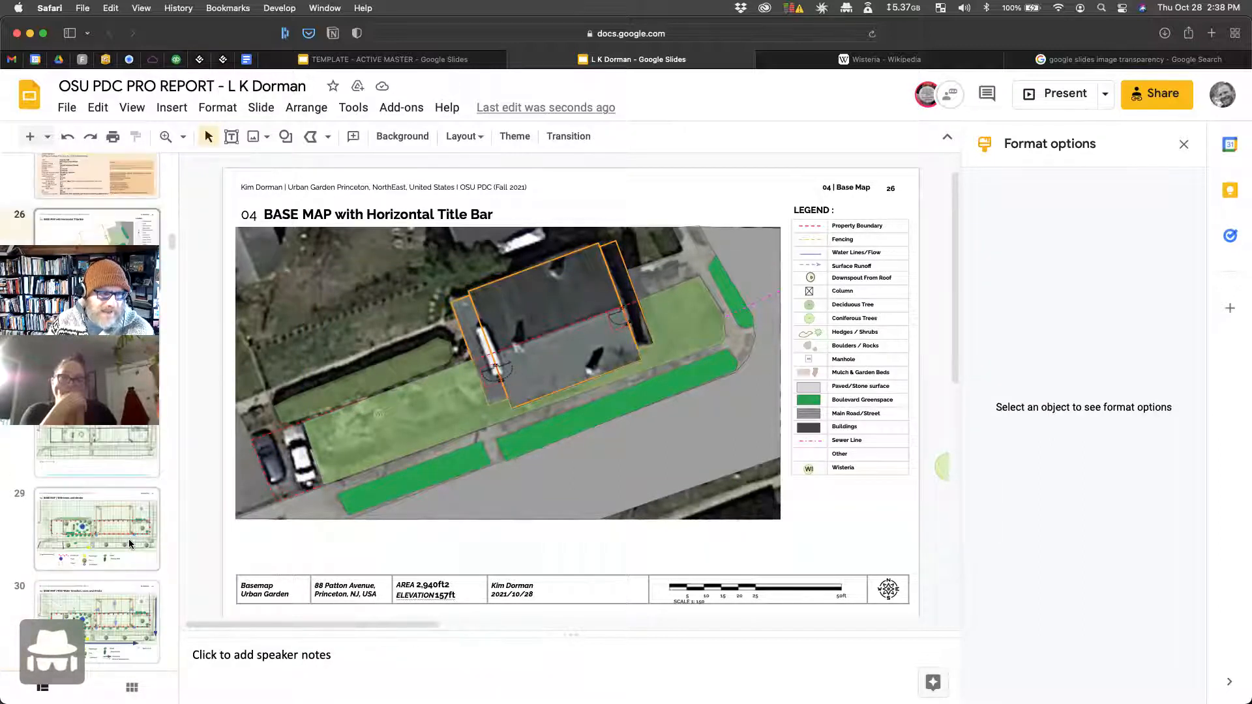
{"action": "left_click", "coordinate": [118, 566]}
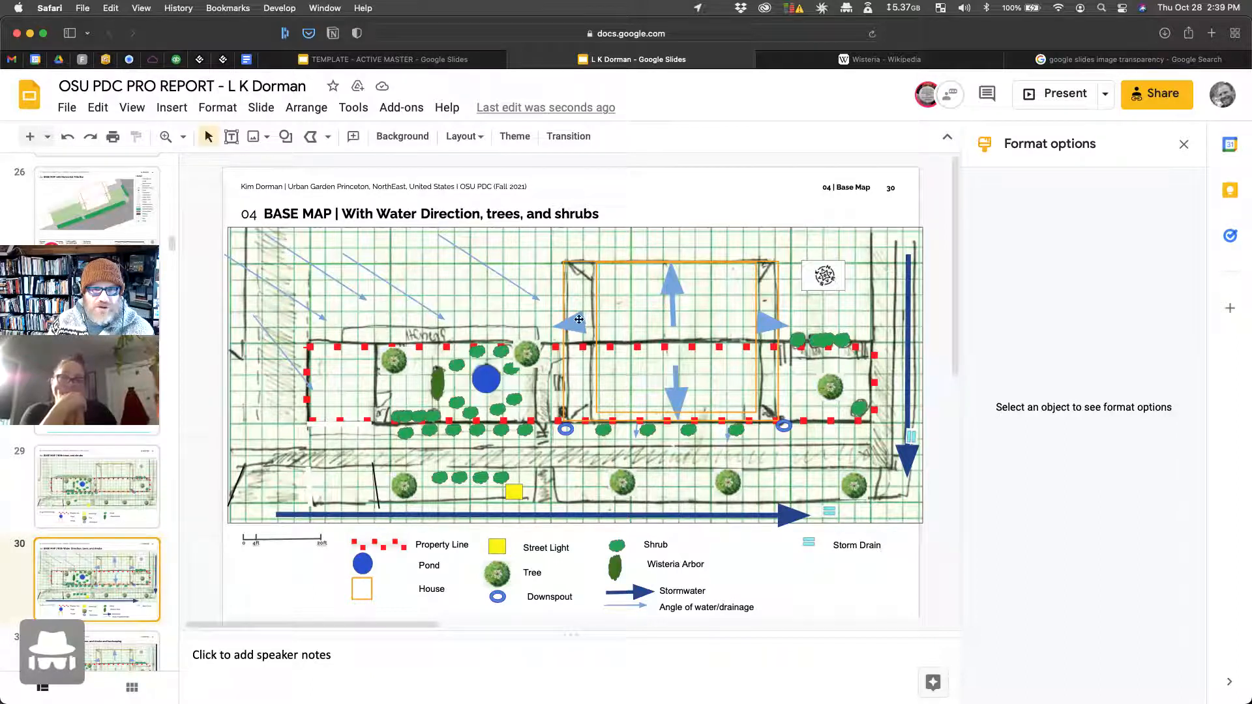
{"action": "scroll", "coordinate": [115, 512], "scroll_direction": "up", "scroll_amount": 5}
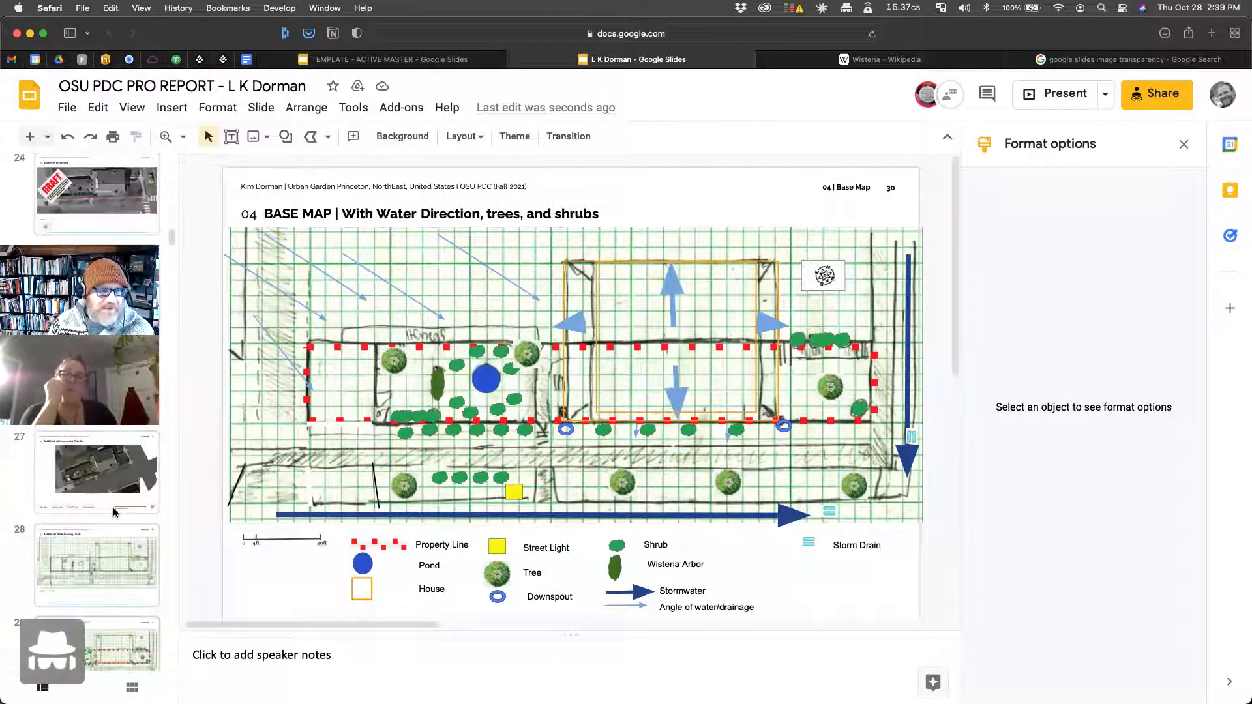
{"action": "scroll", "coordinate": [115, 512], "scroll_direction": "down", "scroll_amount": 2}
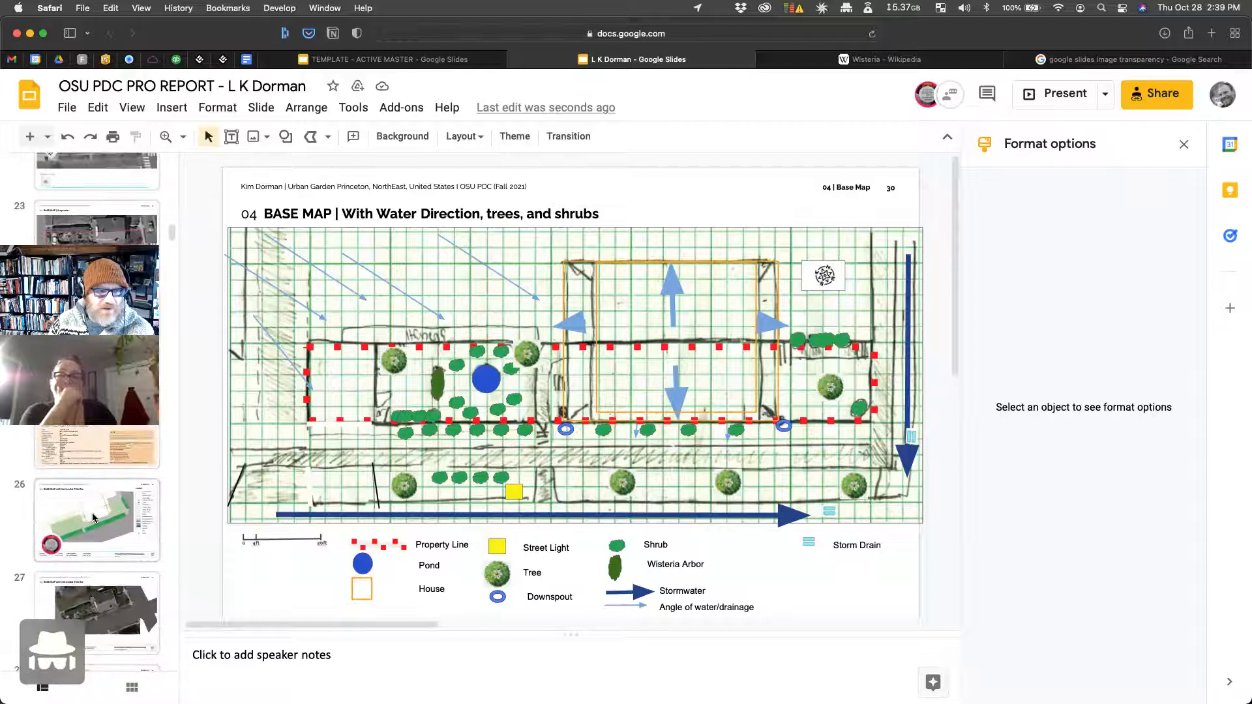
{"action": "left_click", "coordinate": [93, 519]}
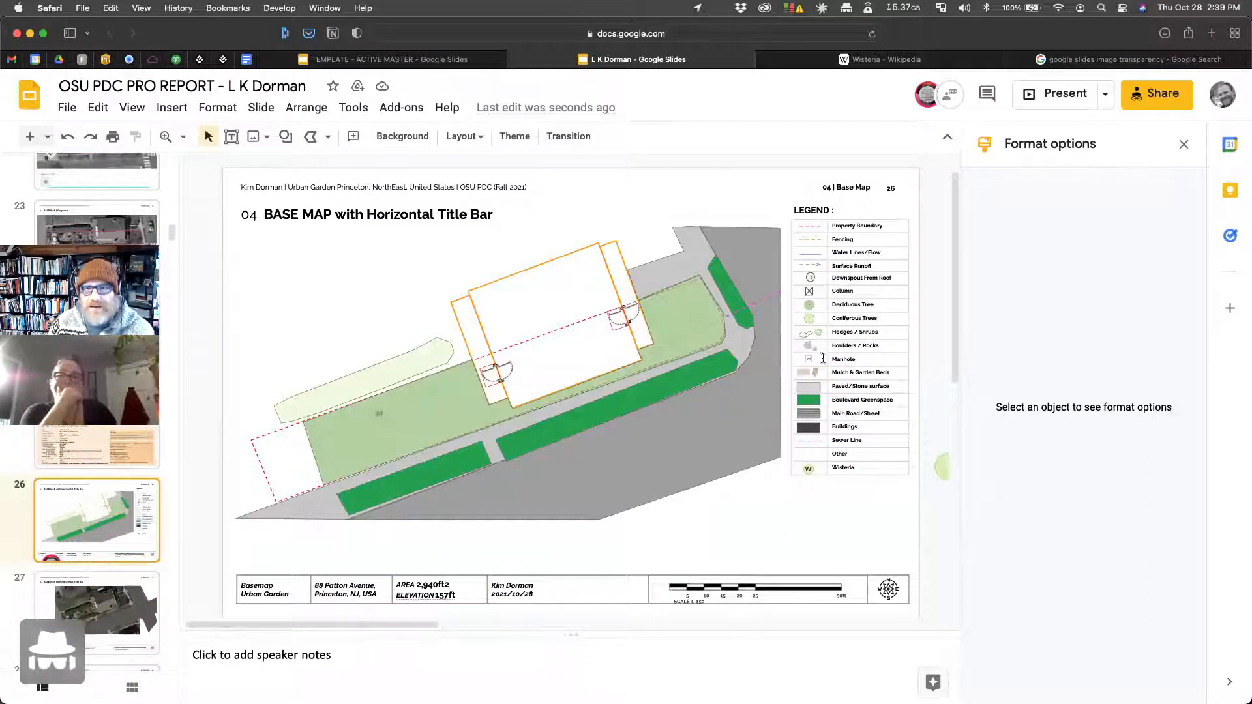
Step: Paste a copy of the Surface Runoff legend line onto the building roof and flip it
{"action": "left_click", "coordinate": [816, 265]}
{"action": "key", "text": "super+c"}
{"action": "key", "text": "super+v"}
{"action": "left_click_drag", "start_coordinate": [817, 271], "coordinate": [558, 337]}
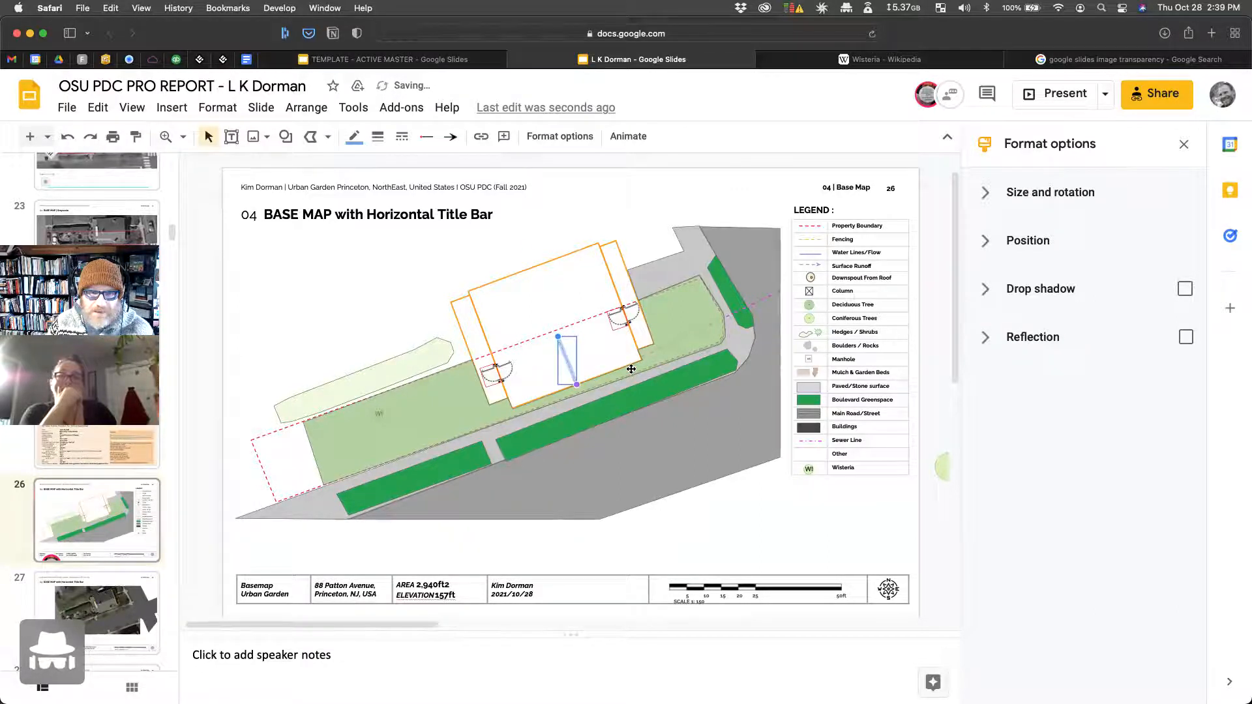
{"action": "left_click", "coordinate": [629, 365]}
{"action": "left_click", "coordinate": [565, 351]}
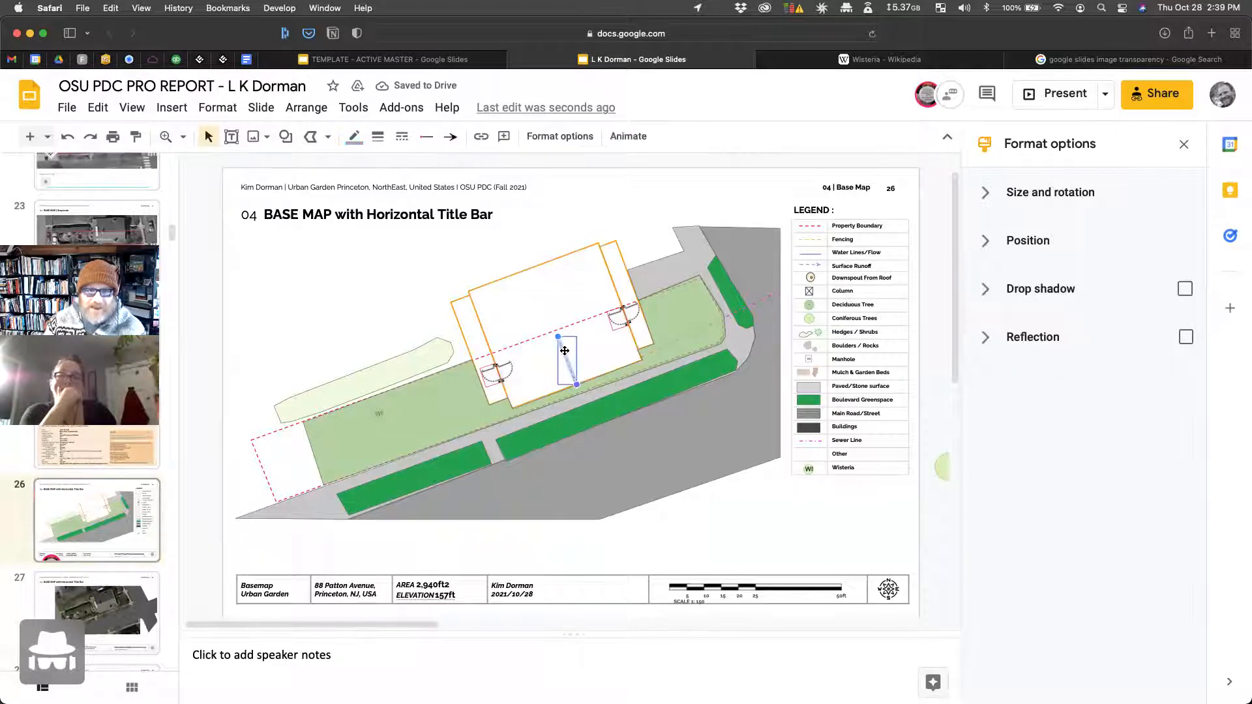
{"action": "left_click_drag", "start_coordinate": [566, 355], "coordinate": [547, 300]}
{"action": "left_click", "coordinate": [1056, 201]}
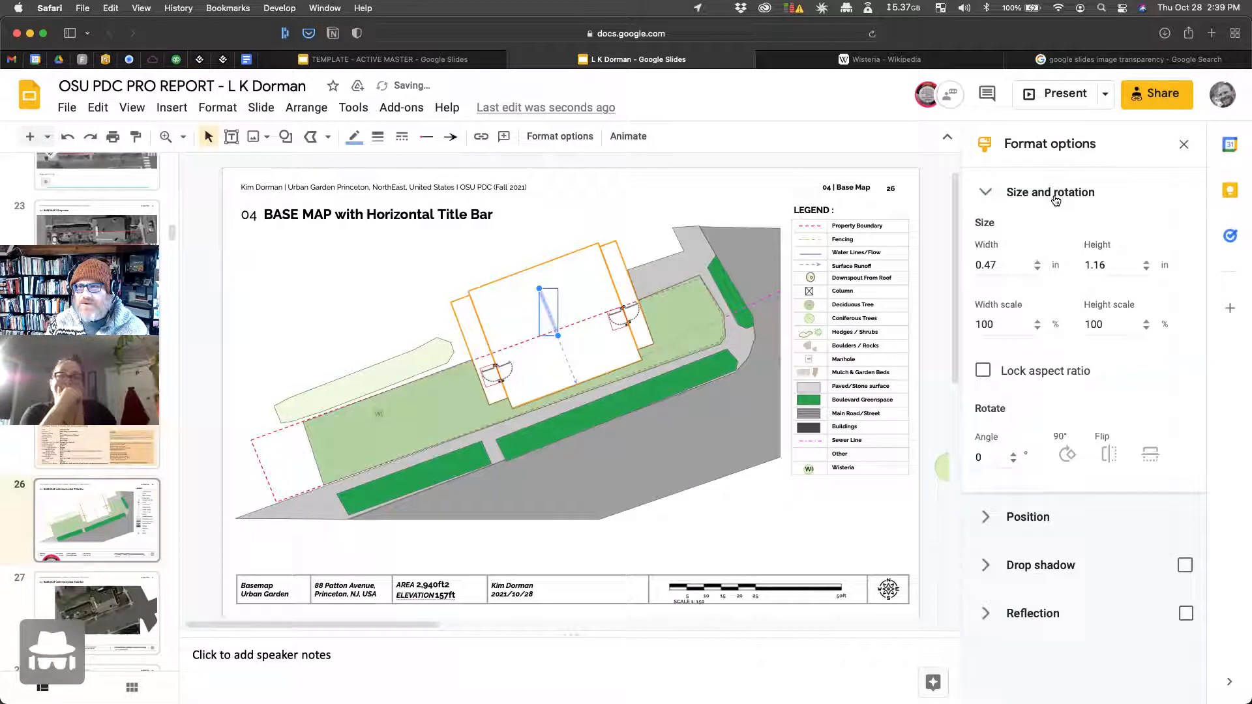
{"action": "left_click", "coordinate": [1150, 464]}
{"action": "left_click", "coordinate": [1109, 466]}
Step: Reposition the copied runoff line on the roof and extend its top endpoint
{"action": "left_click", "coordinate": [545, 316]}
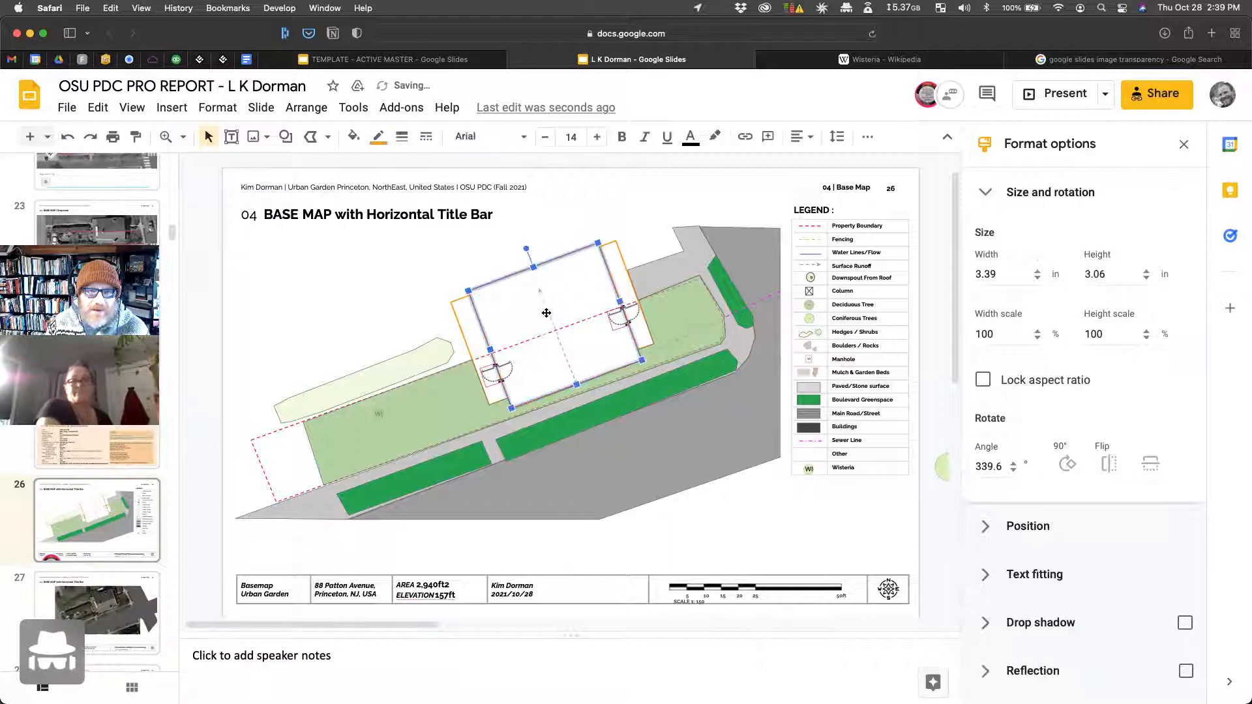
{"action": "left_click_drag", "start_coordinate": [549, 313], "coordinate": [540, 296]}
{"action": "left_click", "coordinate": [607, 299]}
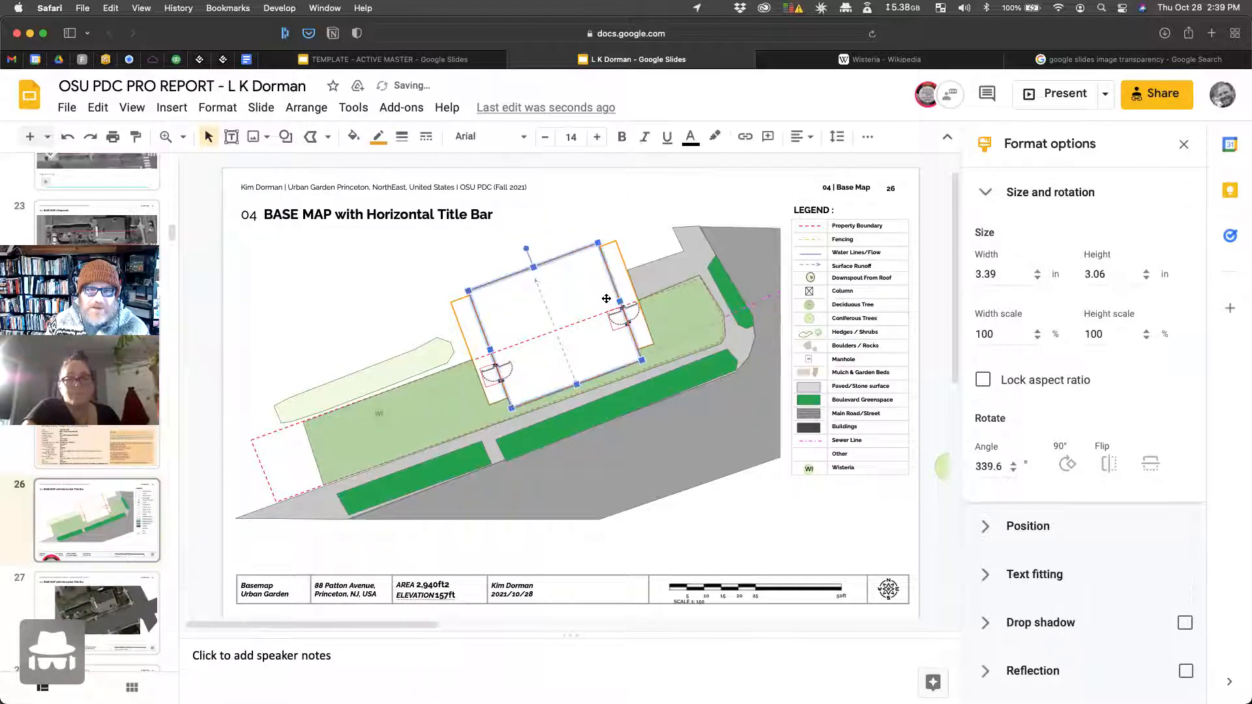
{"action": "left_click", "coordinate": [550, 313]}
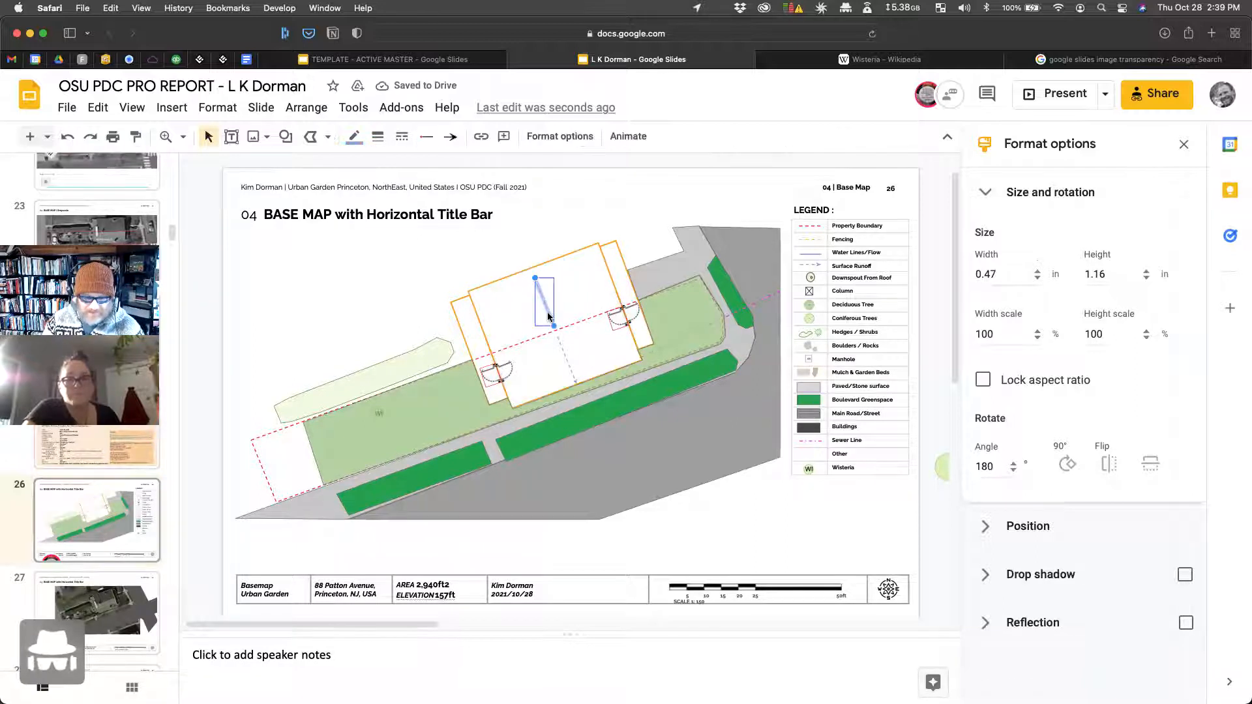
{"action": "left_click_drag", "start_coordinate": [542, 285], "coordinate": [618, 293]}
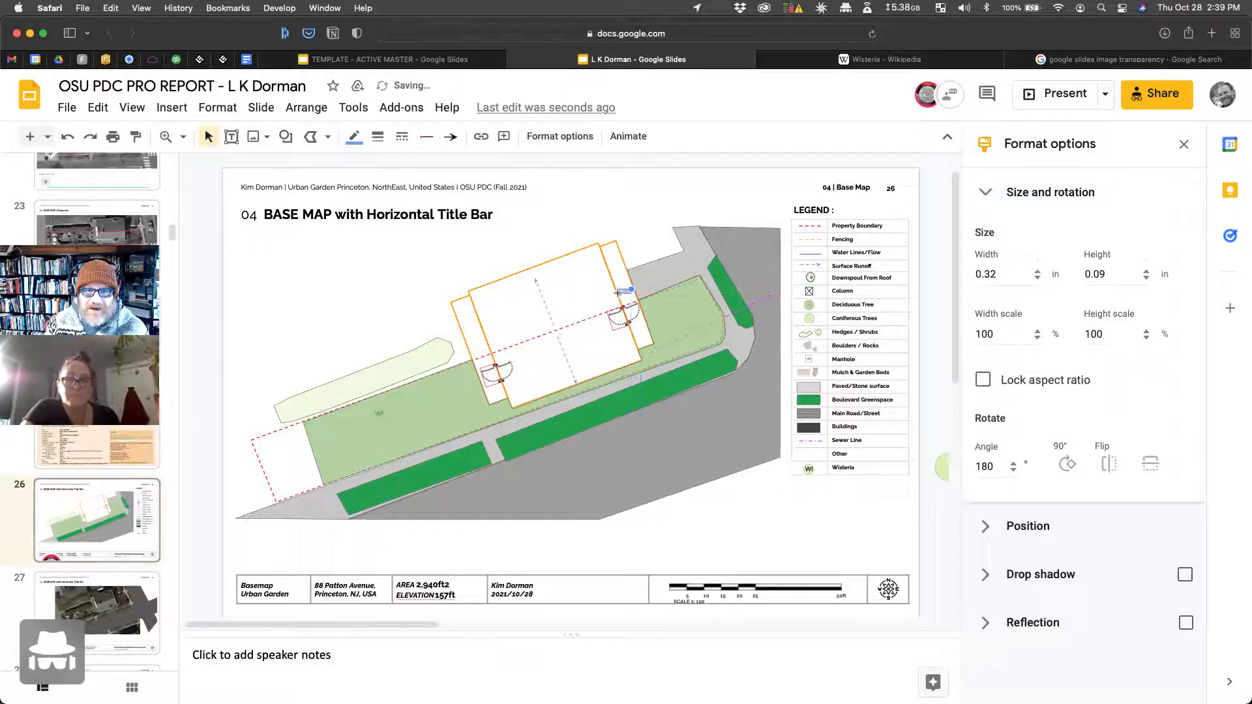
{"action": "left_click", "coordinate": [617, 218]}
Step: Copy the small outlet marker to the building's left edge and flip it vertically
{"action": "left_click", "coordinate": [621, 292]}
{"action": "key", "text": "ctrl+c"}
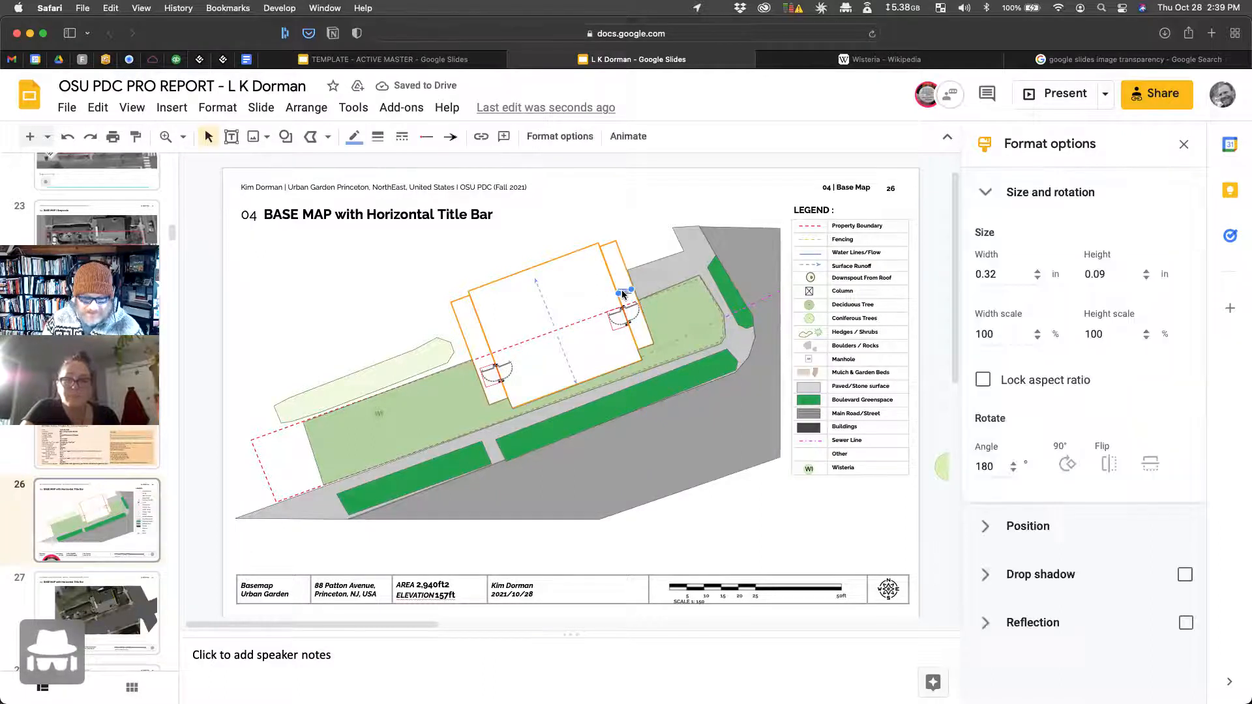
{"action": "key", "text": "ctrl+v"}
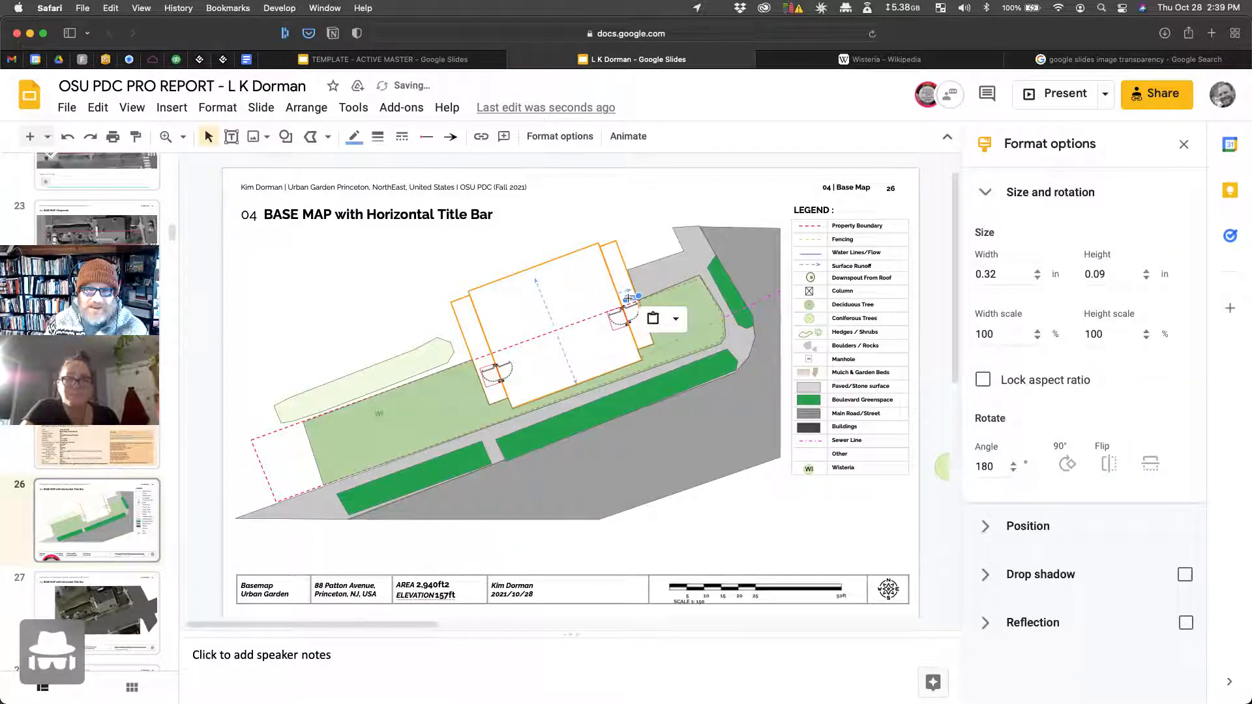
{"action": "left_click_drag", "start_coordinate": [632, 301], "coordinate": [479, 350]}
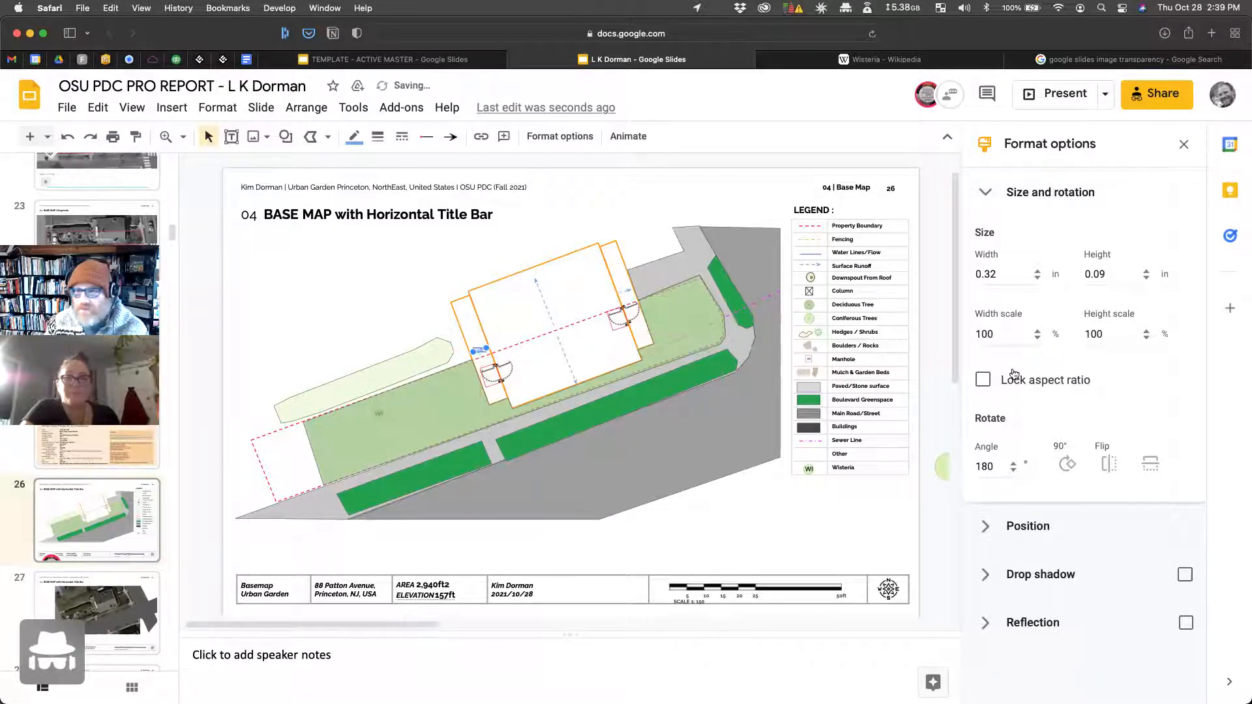
{"action": "left_click", "coordinate": [1151, 464]}
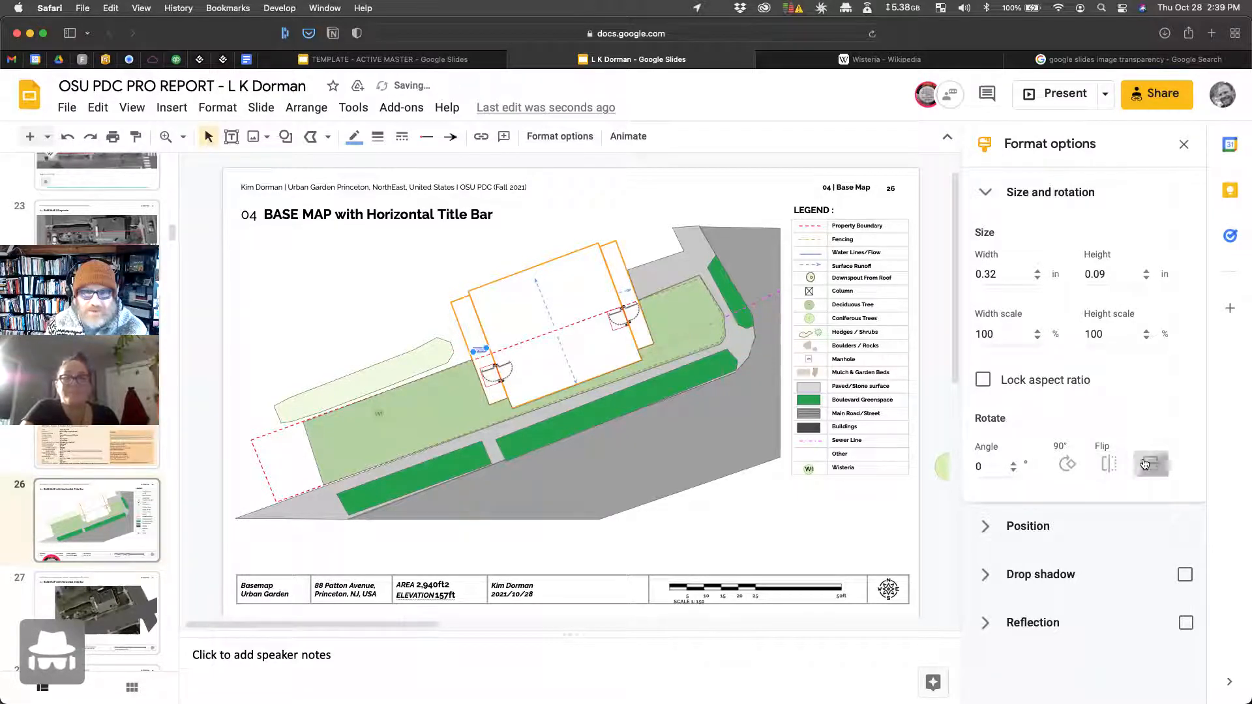
{"action": "left_click", "coordinate": [509, 258]}
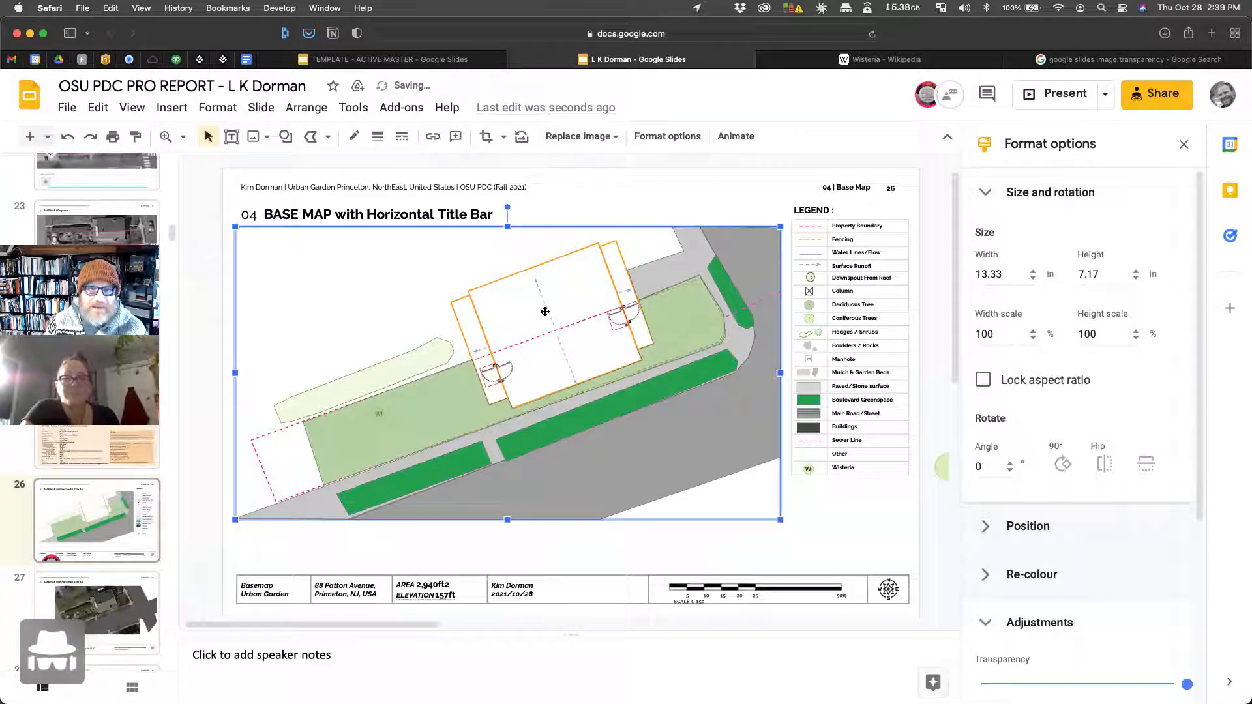
Step: Duplicate the short dashed line and move the copy to the map's left side
{"action": "left_click", "coordinate": [569, 358]}
{"action": "left_click", "coordinate": [568, 364]}
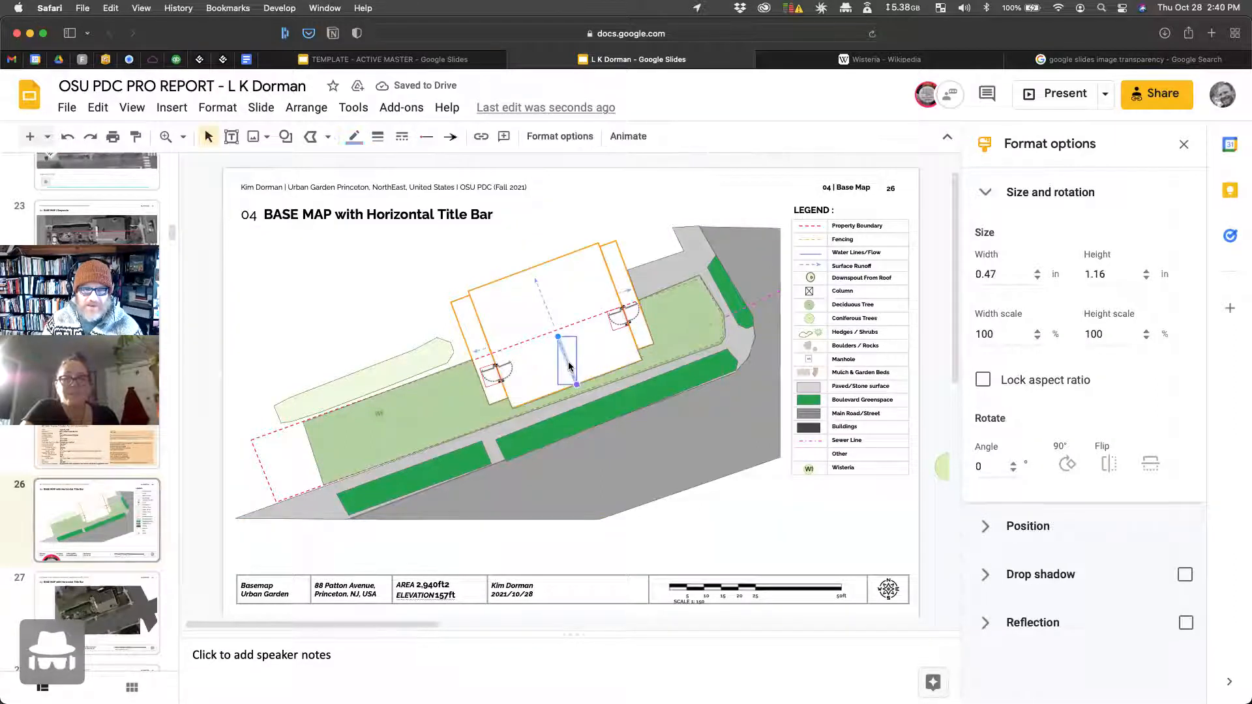
{"action": "key", "text": "ctrl+c"}
{"action": "key", "text": "ctrl+v"}
{"action": "left_click_drag", "start_coordinate": [579, 360], "coordinate": [279, 325]}
Step: Check slide 32's water-direction map for reference, then return to slide 26
{"action": "scroll", "coordinate": [57, 532], "scroll_direction": "down", "scroll_amount": 10}
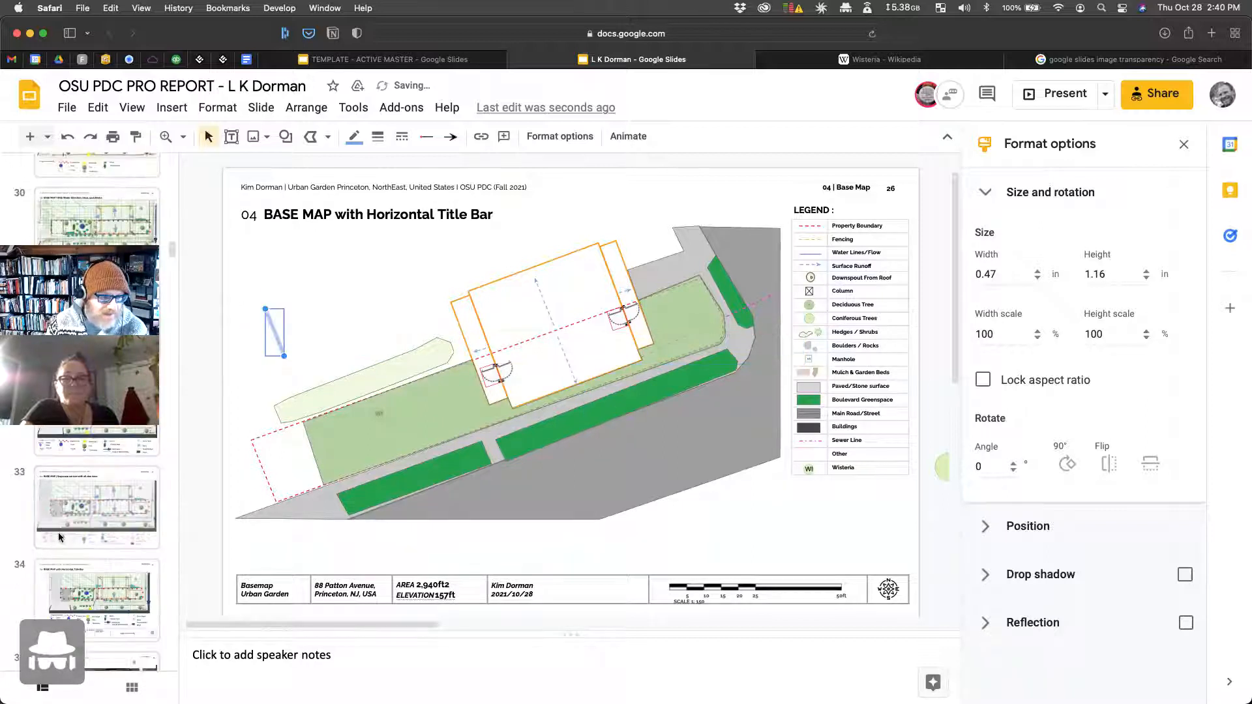
{"action": "scroll", "coordinate": [60, 532], "scroll_direction": "up", "scroll_amount": 2}
{"action": "left_click", "coordinate": [81, 504]}
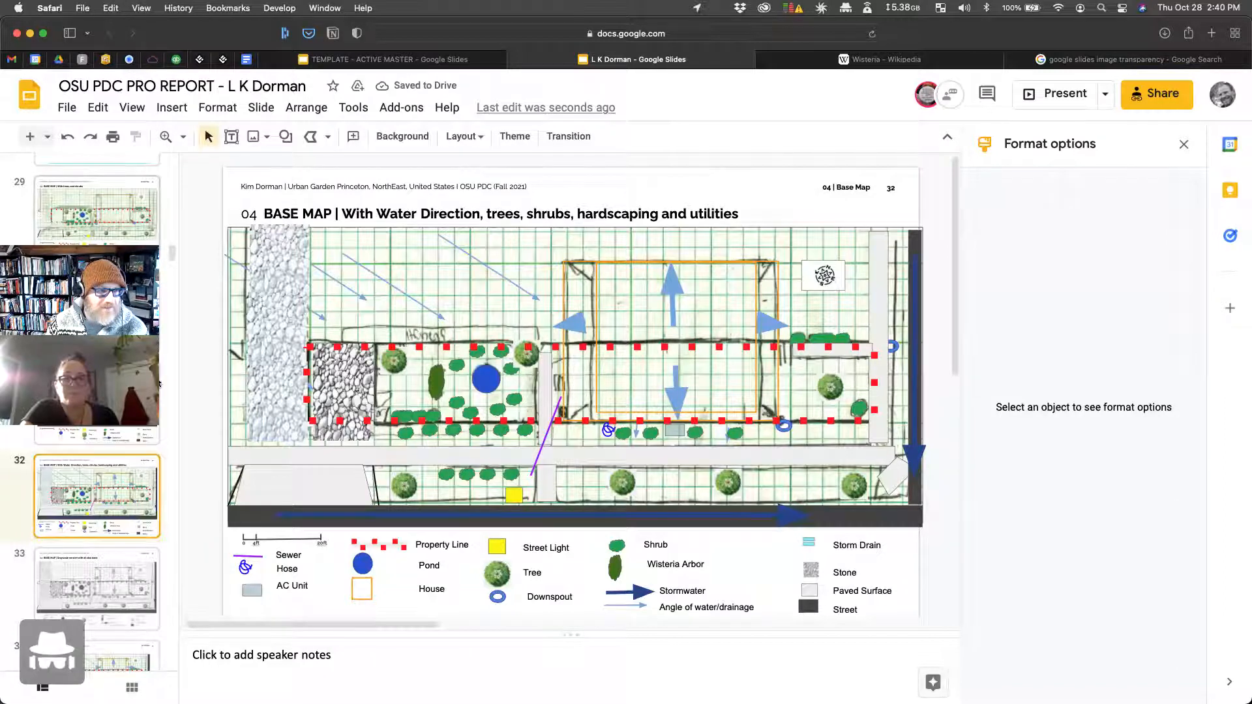
{"action": "scroll", "coordinate": [126, 287], "scroll_direction": "up", "scroll_amount": 3}
{"action": "scroll", "coordinate": [125, 287], "scroll_direction": "up", "scroll_amount": 3}
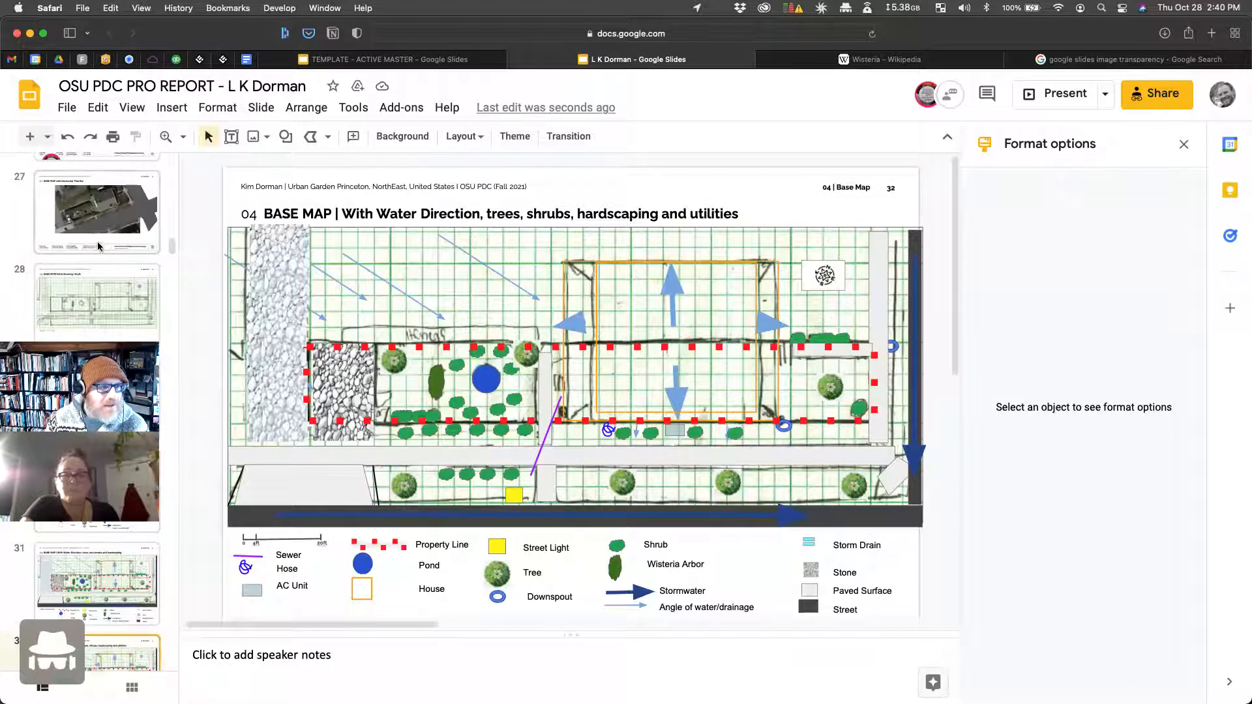
{"action": "scroll", "coordinate": [101, 285], "scroll_direction": "down", "scroll_amount": 1}
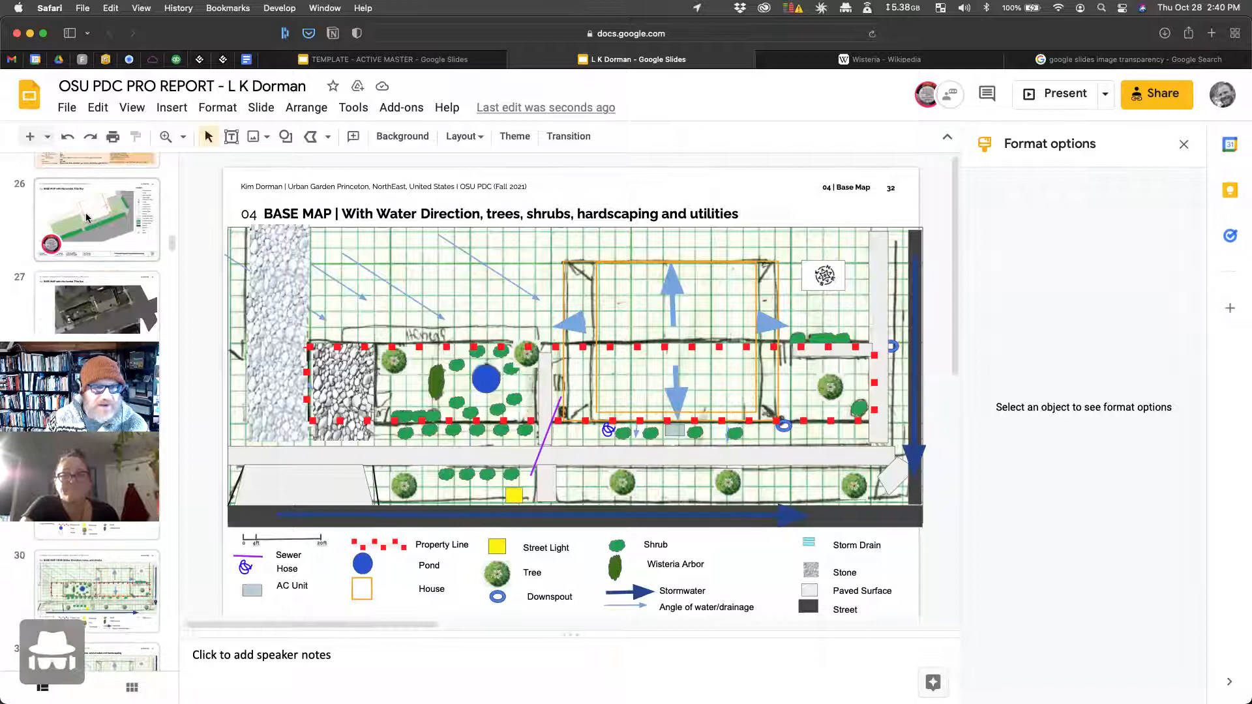
{"action": "left_click", "coordinate": [97, 222]}
Step: Stretch the dashed line into a runoff arrow and paste copies, one below the road
{"action": "left_click", "coordinate": [282, 355]}
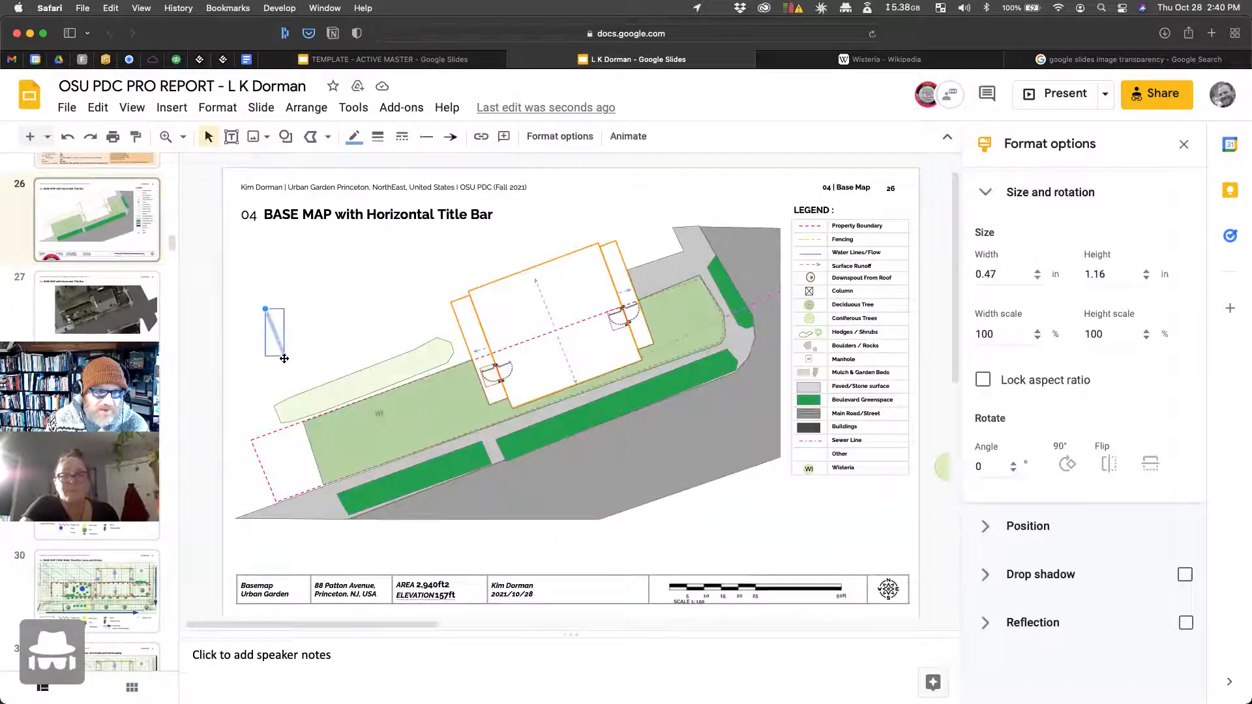
{"action": "mouse_move", "coordinate": [282, 356]}
{"action": "left_mouse_down"}
{"action": "mouse_move", "coordinate": [383, 342]}
{"action": "mouse_move", "coordinate": [340, 343]}
{"action": "mouse_move", "coordinate": [352, 346]}
{"action": "mouse_move", "coordinate": [345, 317]}
{"action": "mouse_move", "coordinate": [273, 371]}
{"action": "mouse_move", "coordinate": [272, 355]}
{"action": "left_mouse_up"}
{"action": "key", "text": "super+v"}
{"action": "left_click", "coordinate": [367, 473]}
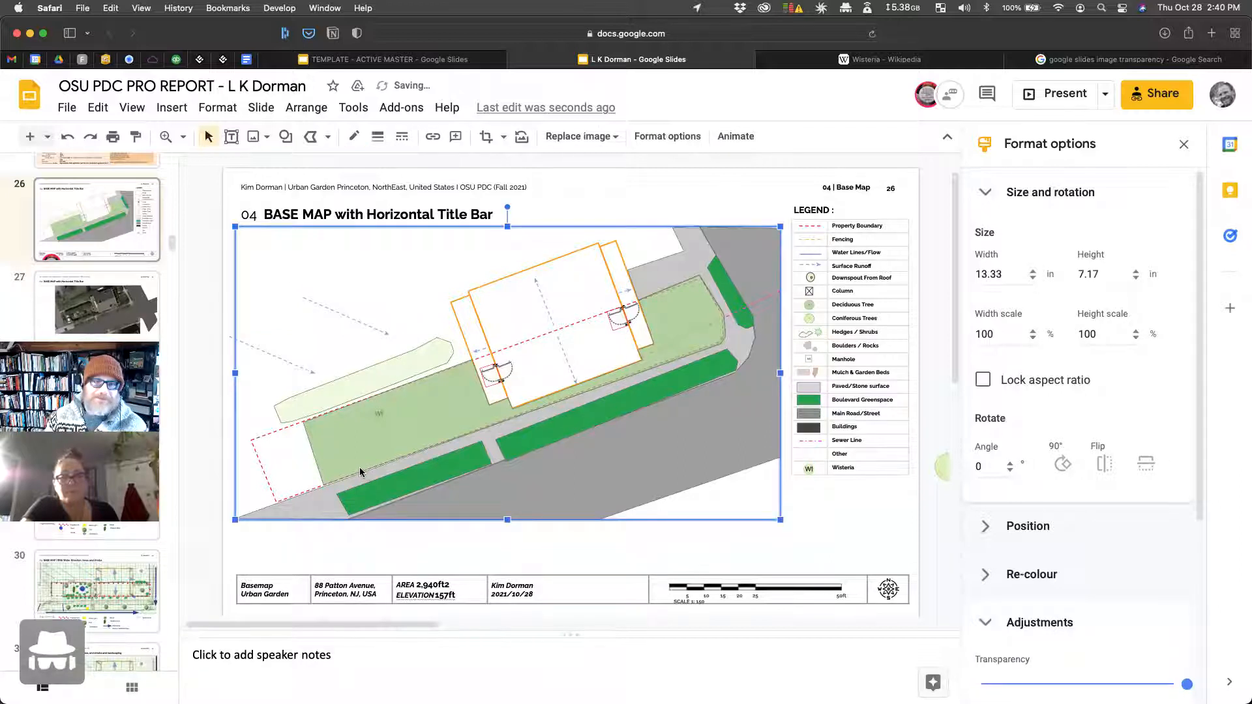
{"action": "left_click", "coordinate": [366, 323]}
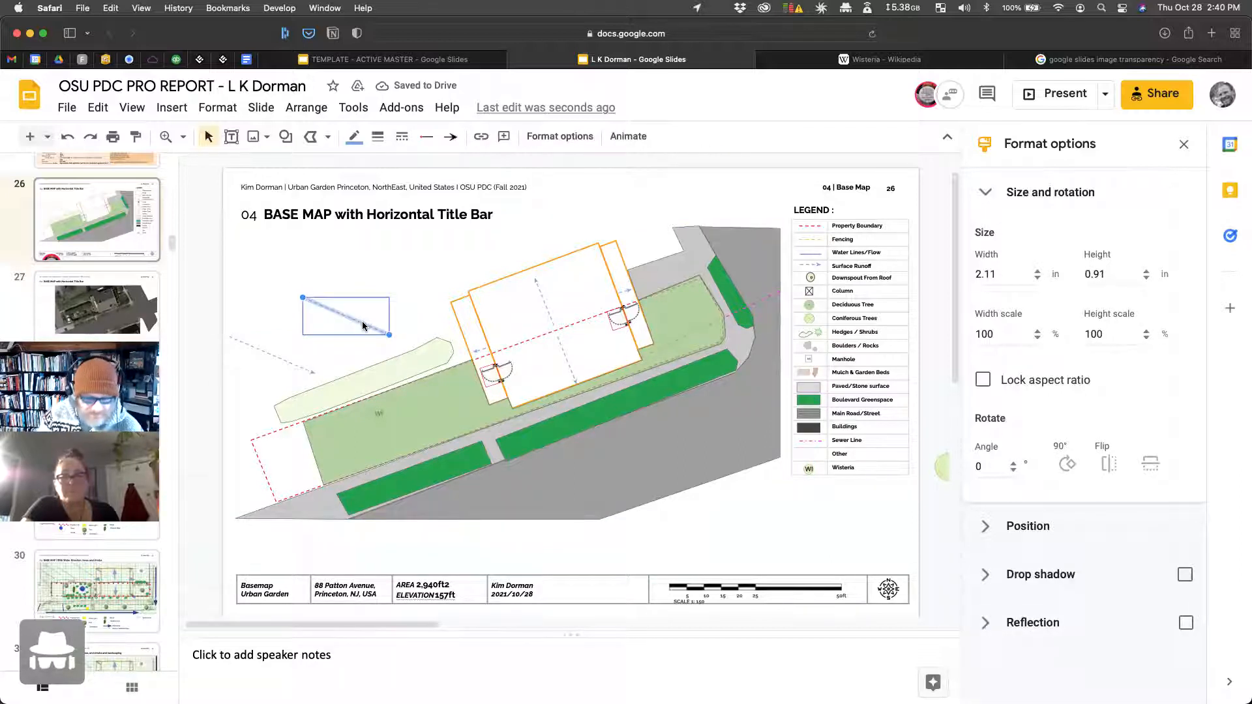
{"action": "key", "text": "super+c"}
{"action": "key", "text": "super+v"}
{"action": "left_click_drag", "start_coordinate": [358, 330], "coordinate": [448, 547]}
{"action": "key", "text": "super+z"}
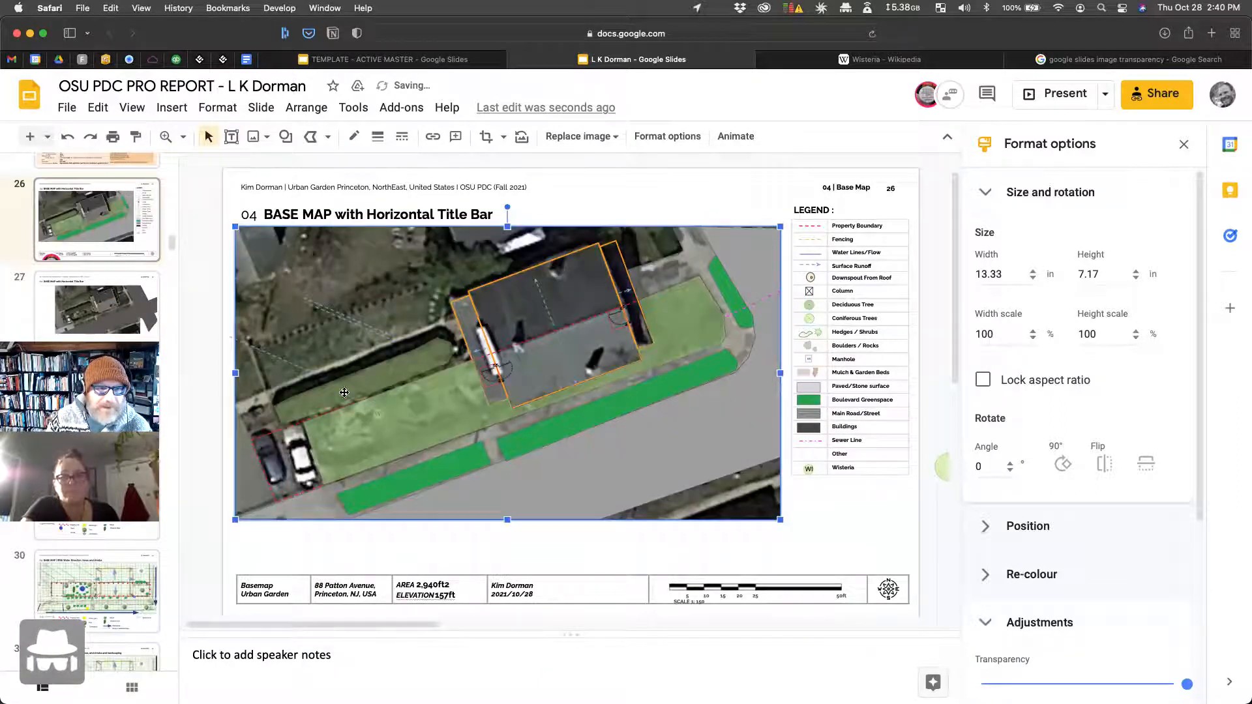
{"action": "left_click", "coordinate": [367, 332]}
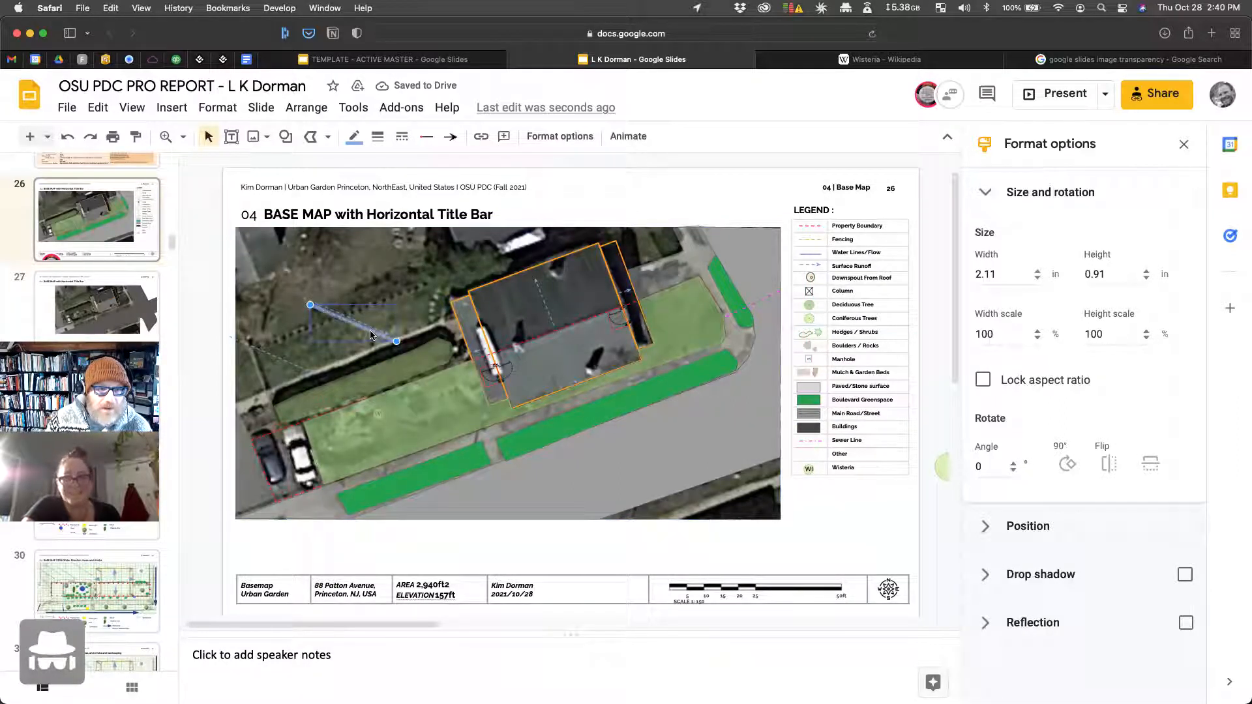
{"action": "left_click_drag", "start_coordinate": [381, 331], "coordinate": [455, 553]}
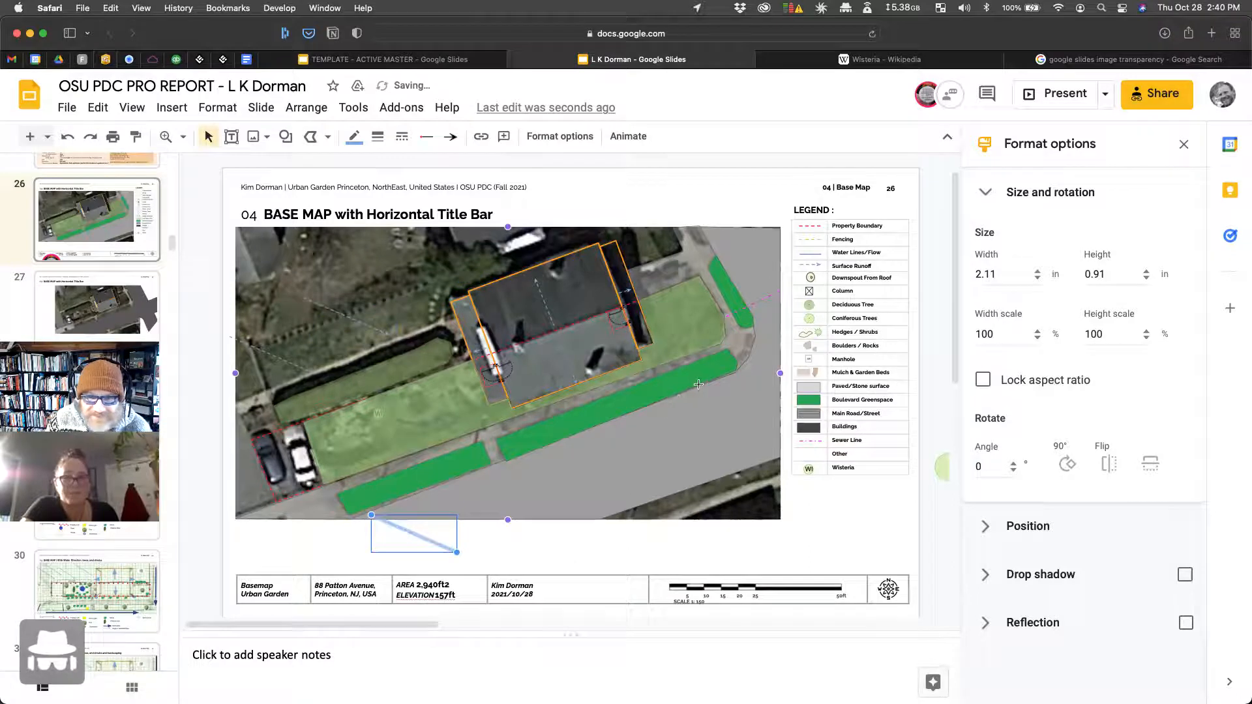
Step: Stretch a long flow line along the street edge of the green strip
{"action": "left_click_drag", "start_coordinate": [733, 380], "coordinate": [732, 381]}
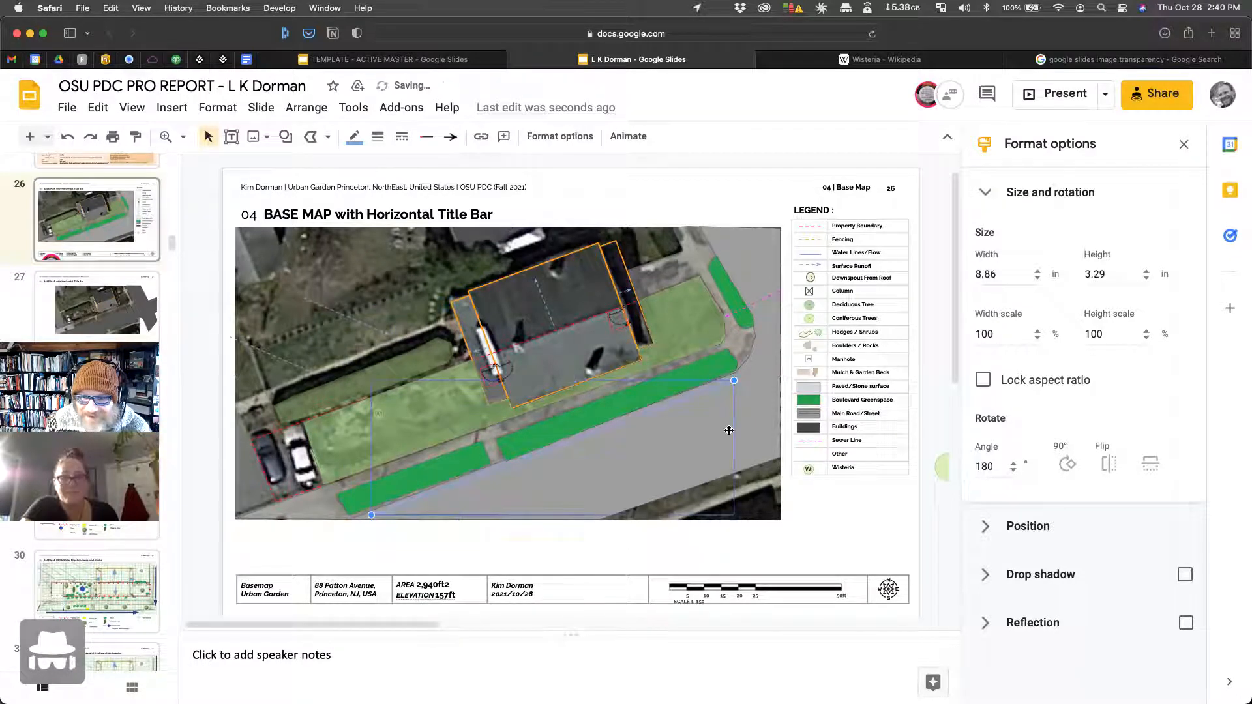
{"action": "left_click", "coordinate": [728, 430]}
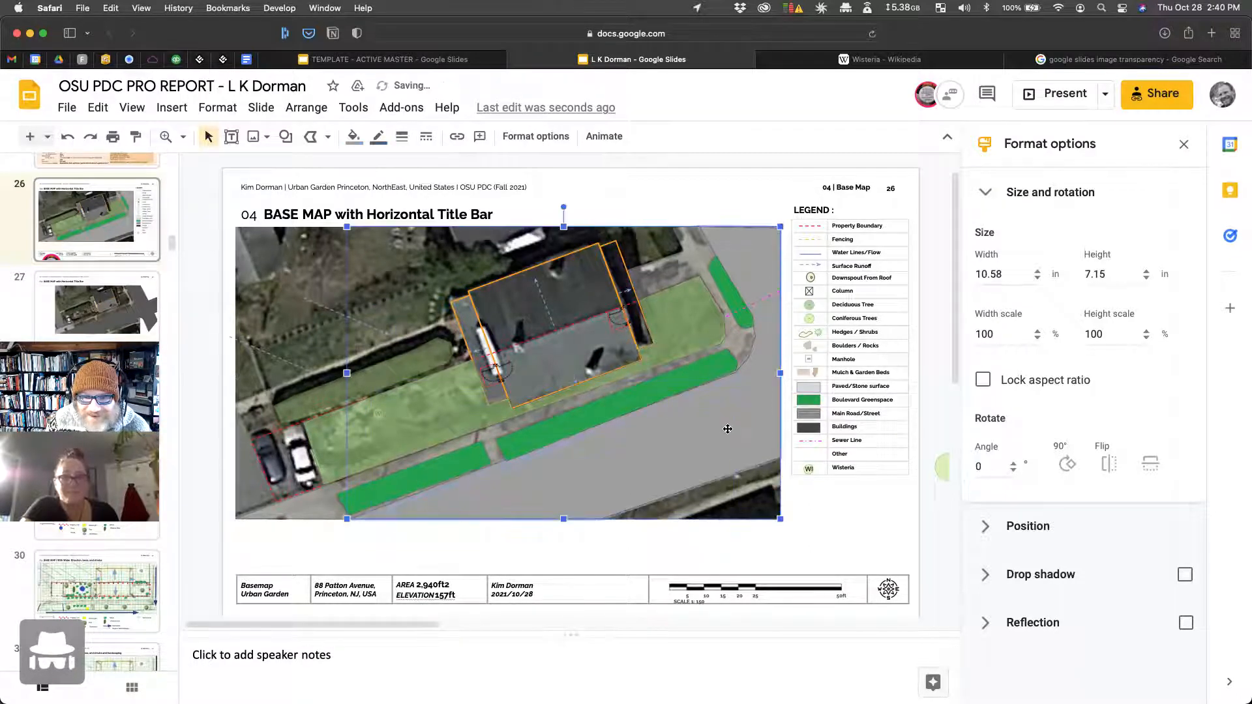
{"action": "left_click", "coordinate": [704, 394]}
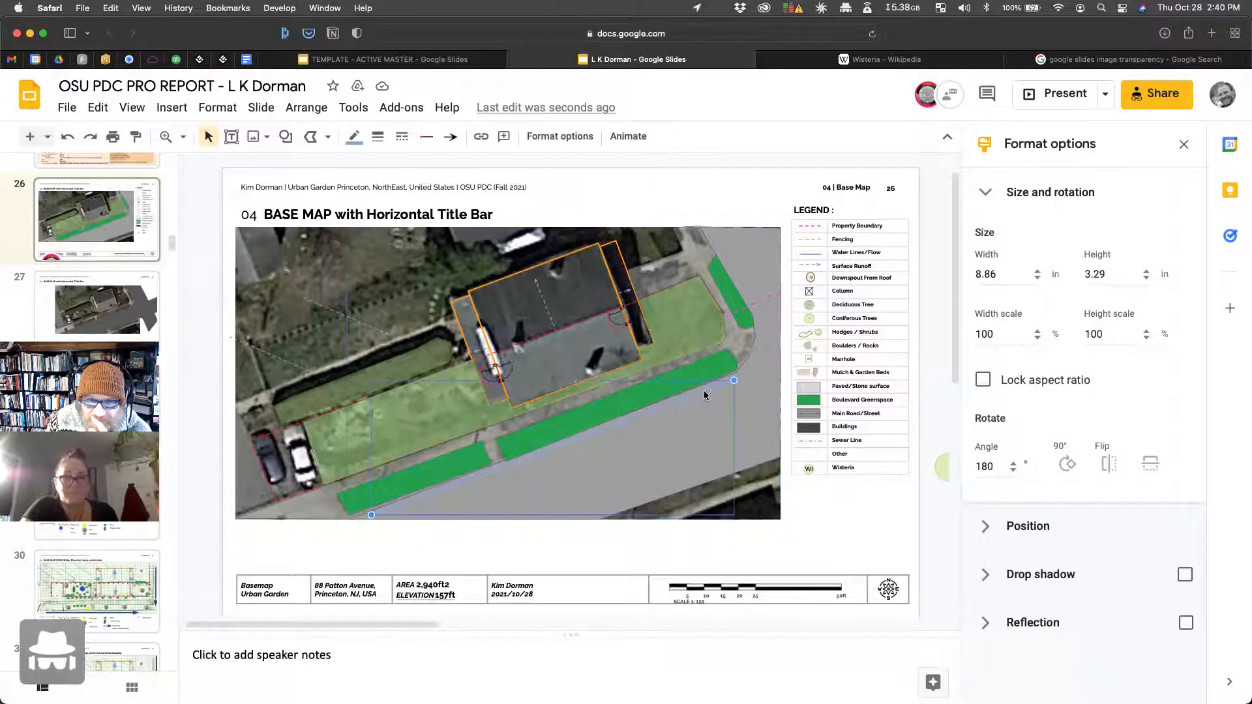
{"action": "left_click", "coordinate": [756, 417]}
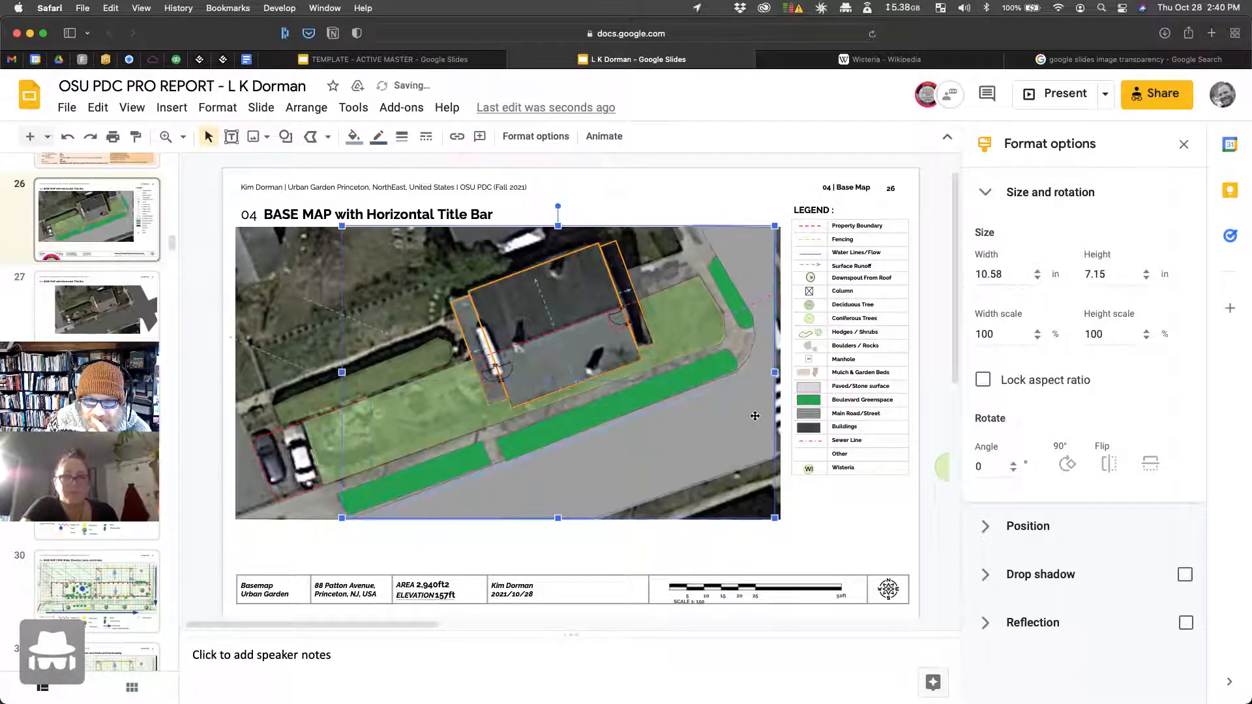
{"action": "left_click", "coordinate": [701, 392]}
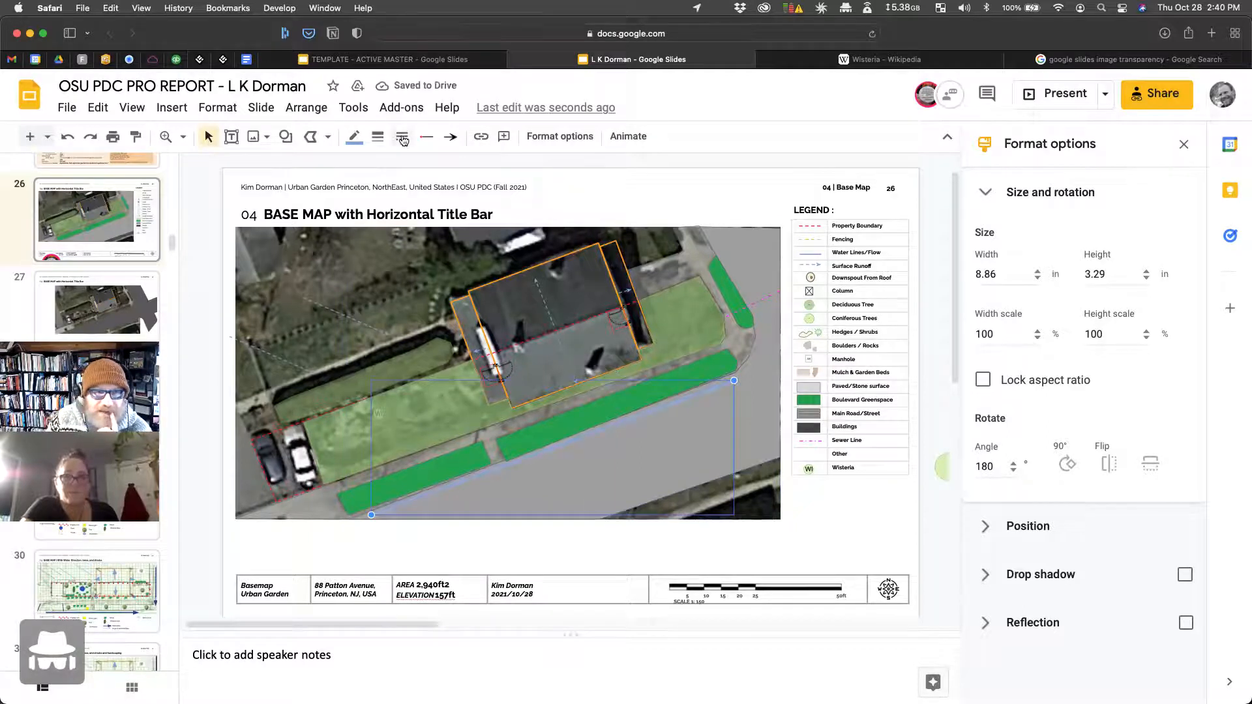
Step: Give the street flow line a 4px weight and custom blue #4f99dc colour
{"action": "left_click", "coordinate": [378, 138]}
{"action": "left_click", "coordinate": [409, 218]}
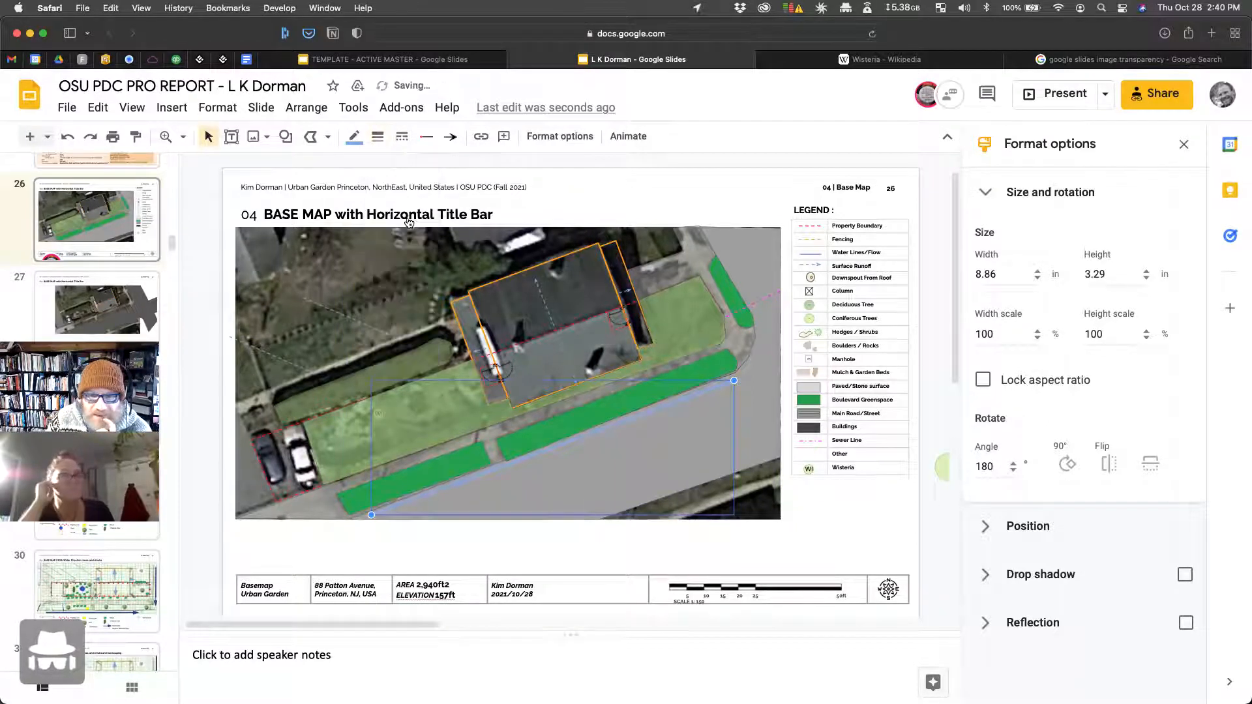
{"action": "left_click", "coordinate": [378, 137]}
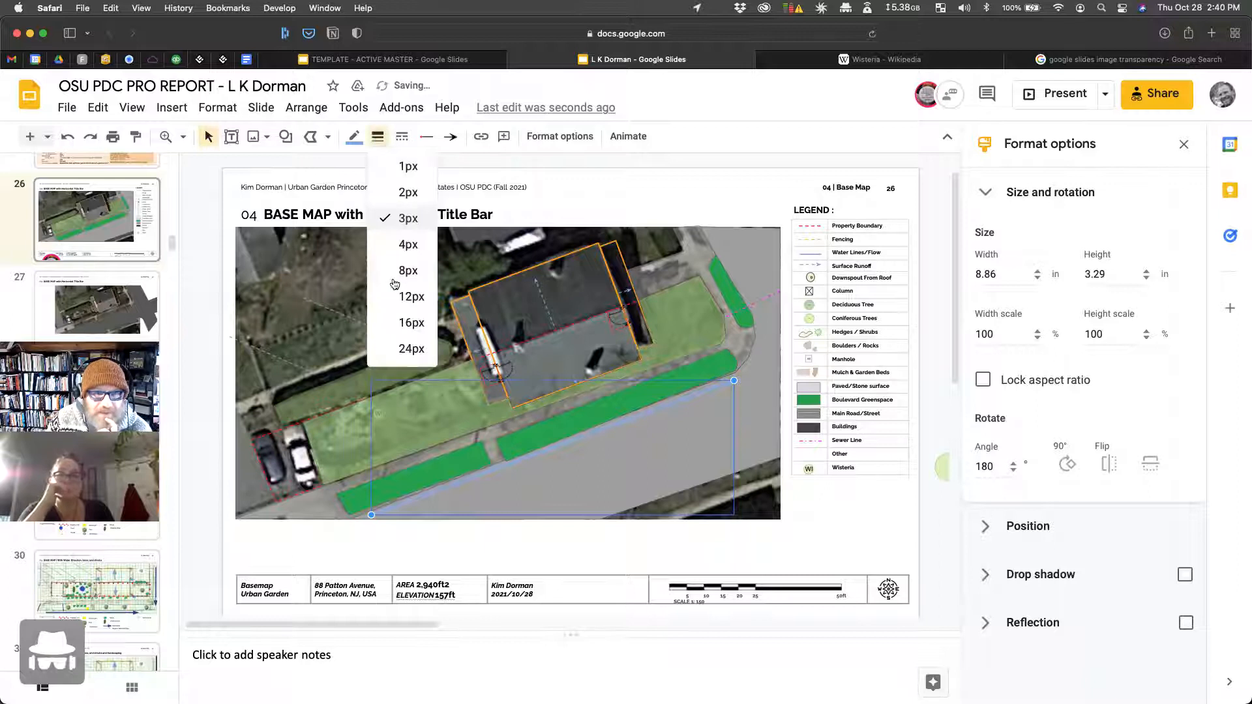
{"action": "left_click", "coordinate": [408, 246]}
{"action": "left_click", "coordinate": [352, 138]}
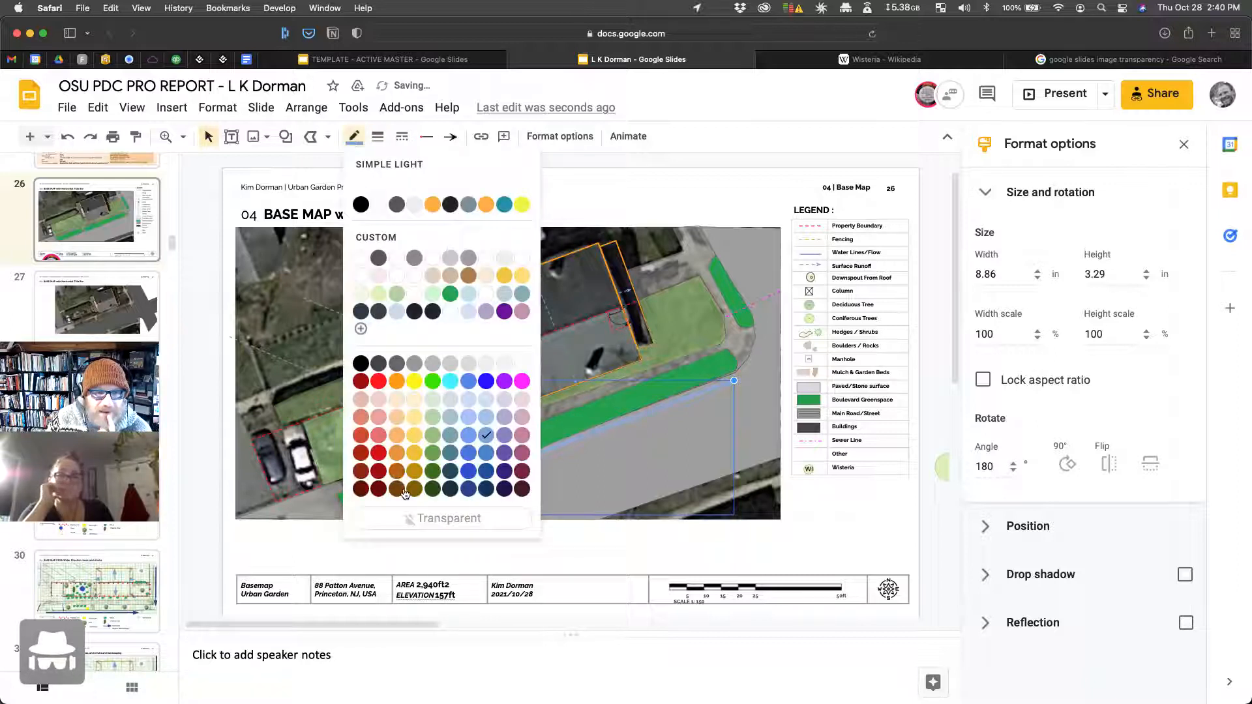
{"action": "left_click", "coordinate": [360, 329]}
{"action": "left_click_drag", "start_coordinate": [625, 319], "coordinate": [664, 319]}
{"action": "left_click", "coordinate": [672, 509]}
{"action": "left_click", "coordinate": [699, 204]}
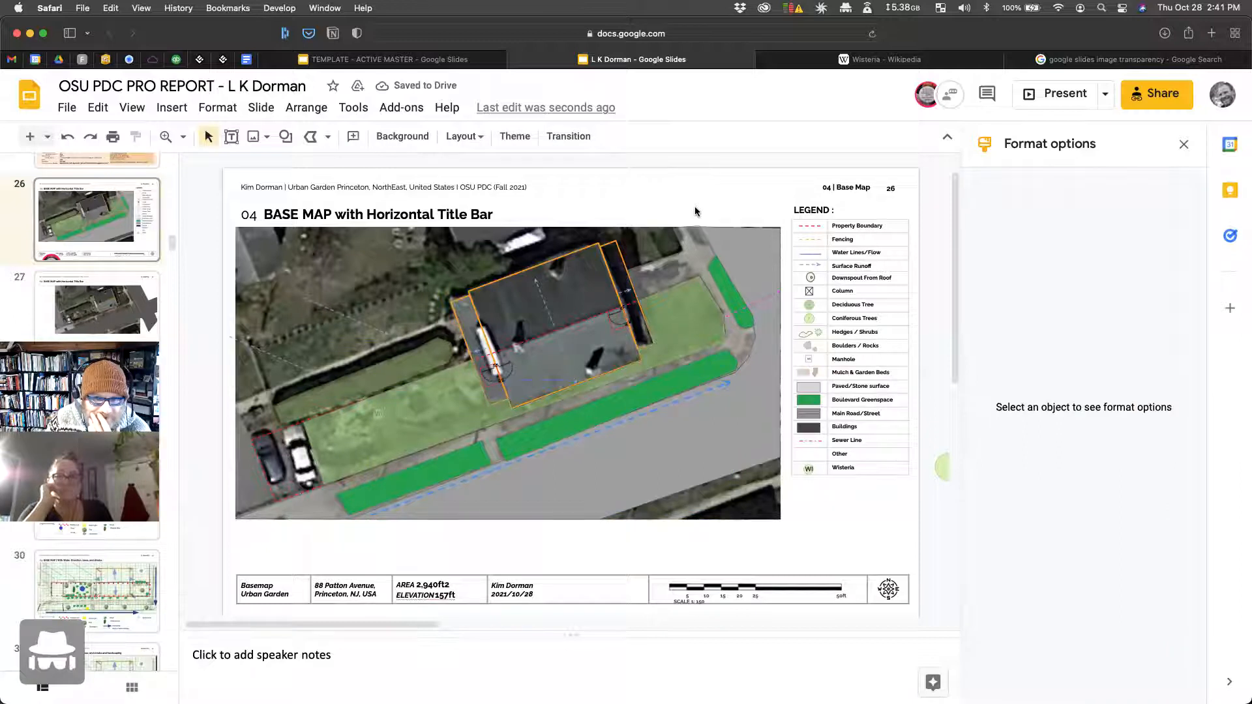
Step: Paste a storm-drain symbol onto slide 26 and rotate it, then delete this first attempt
{"action": "scroll", "coordinate": [100, 587], "scroll_direction": "down", "scroll_amount": 5}
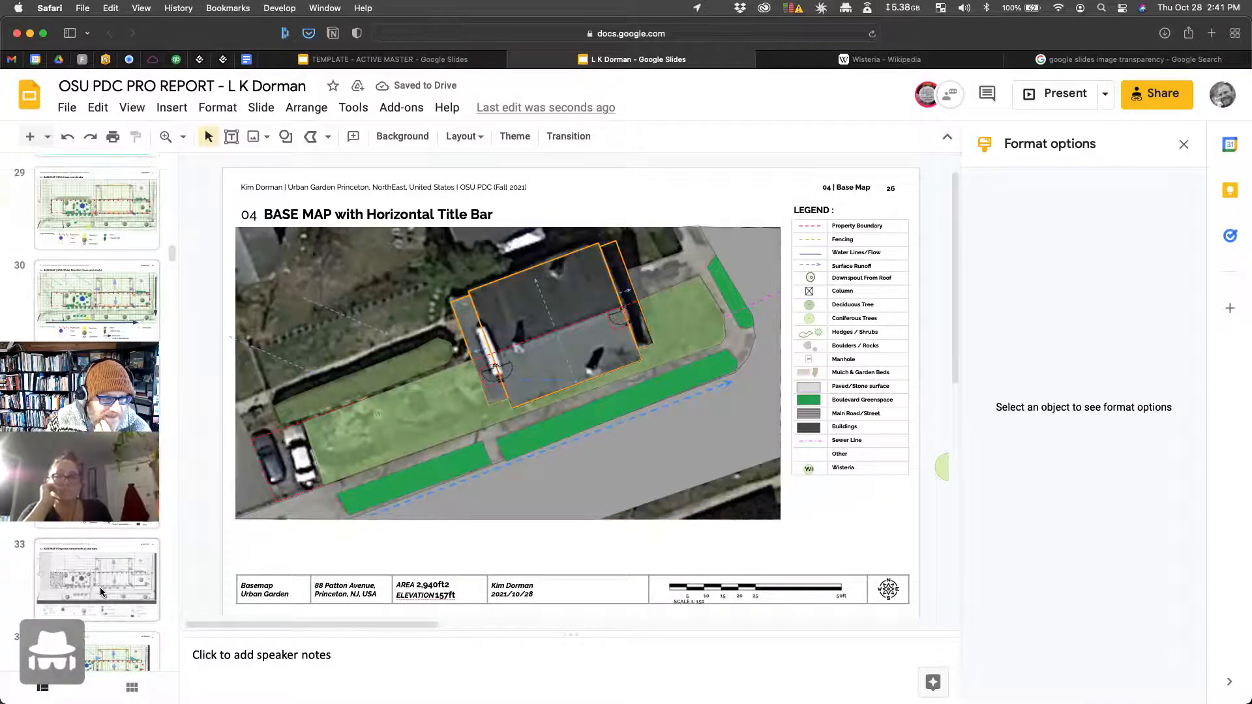
{"action": "scroll", "coordinate": [100, 587], "scroll_direction": "up", "scroll_amount": 2}
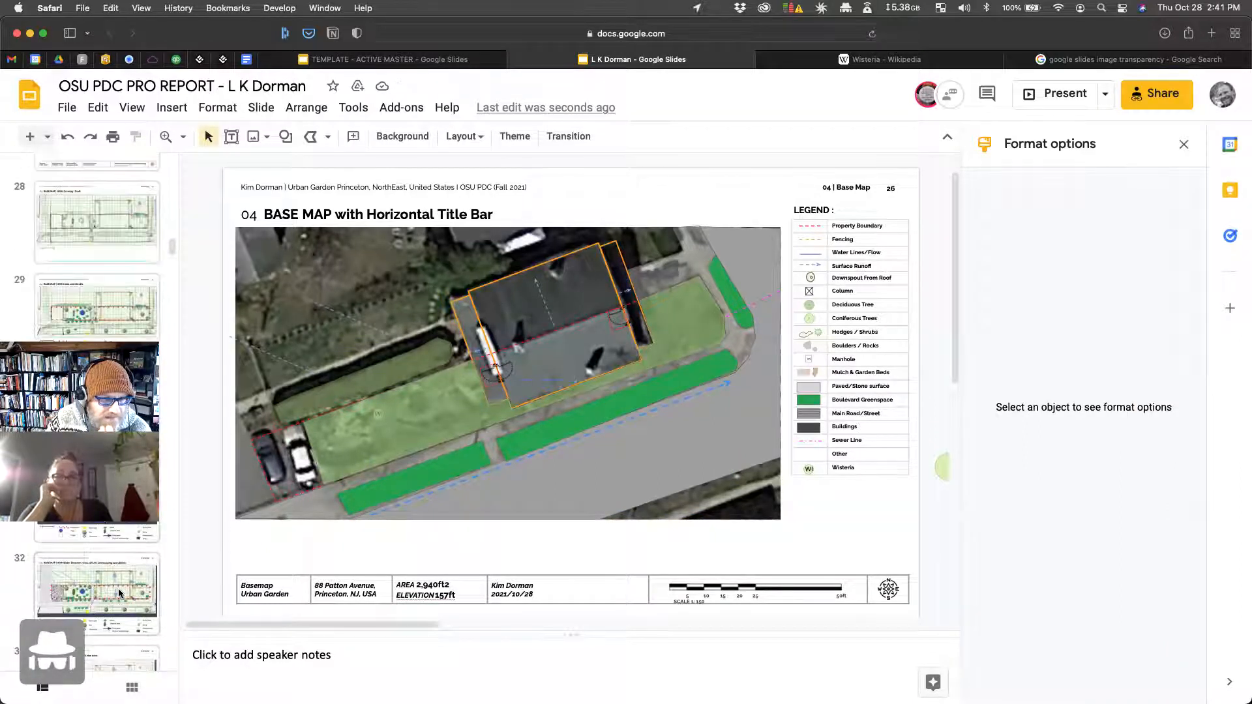
{"action": "left_click", "coordinate": [123, 600]}
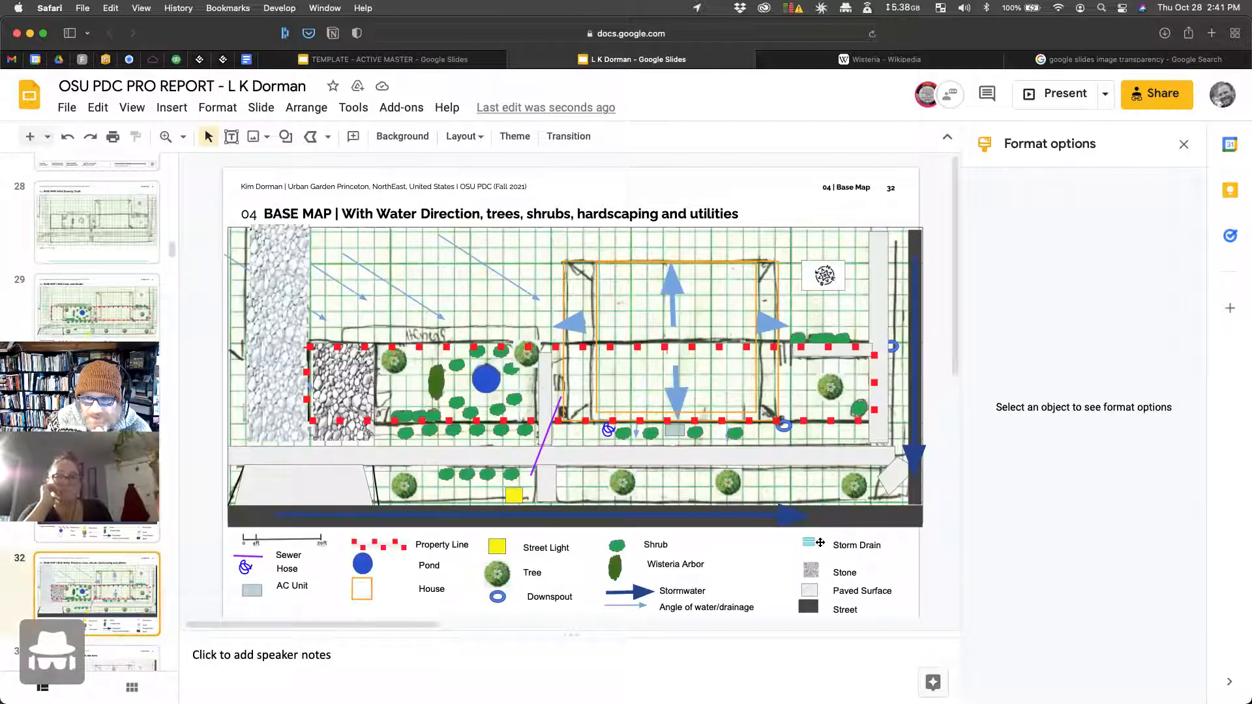
{"action": "left_click", "coordinate": [808, 542]}
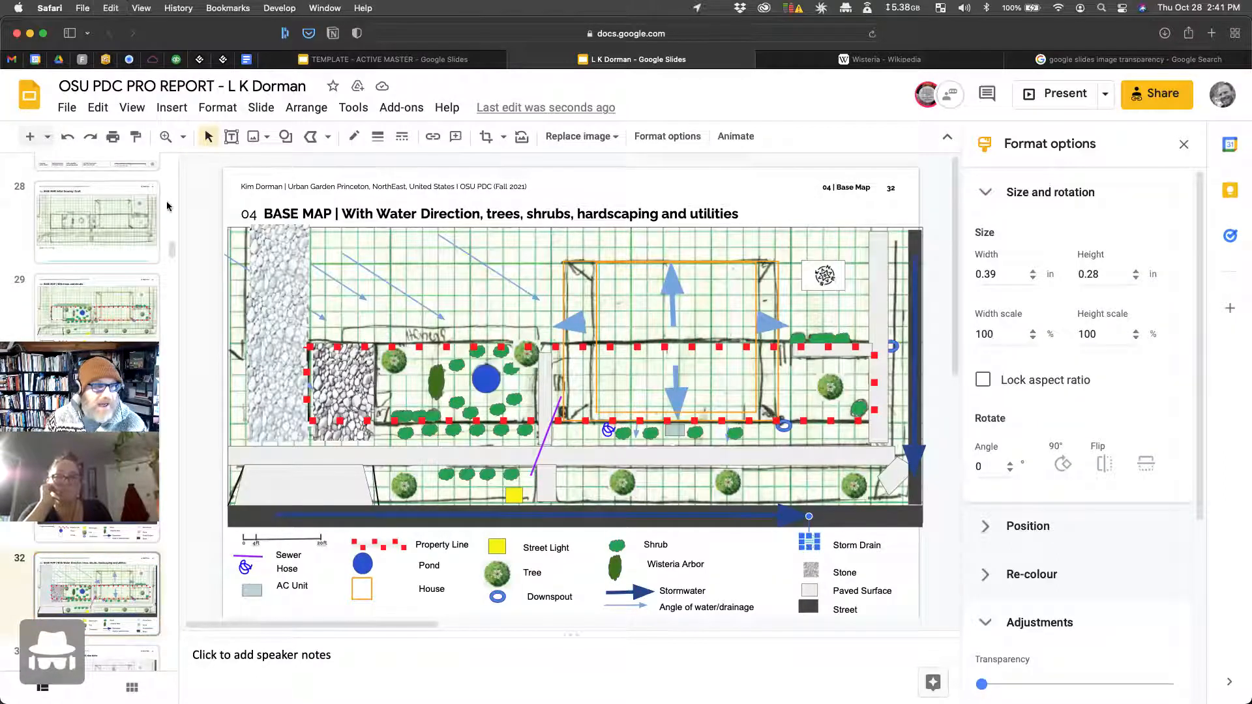
{"action": "scroll", "coordinate": [107, 320], "scroll_direction": "up", "scroll_amount": 5}
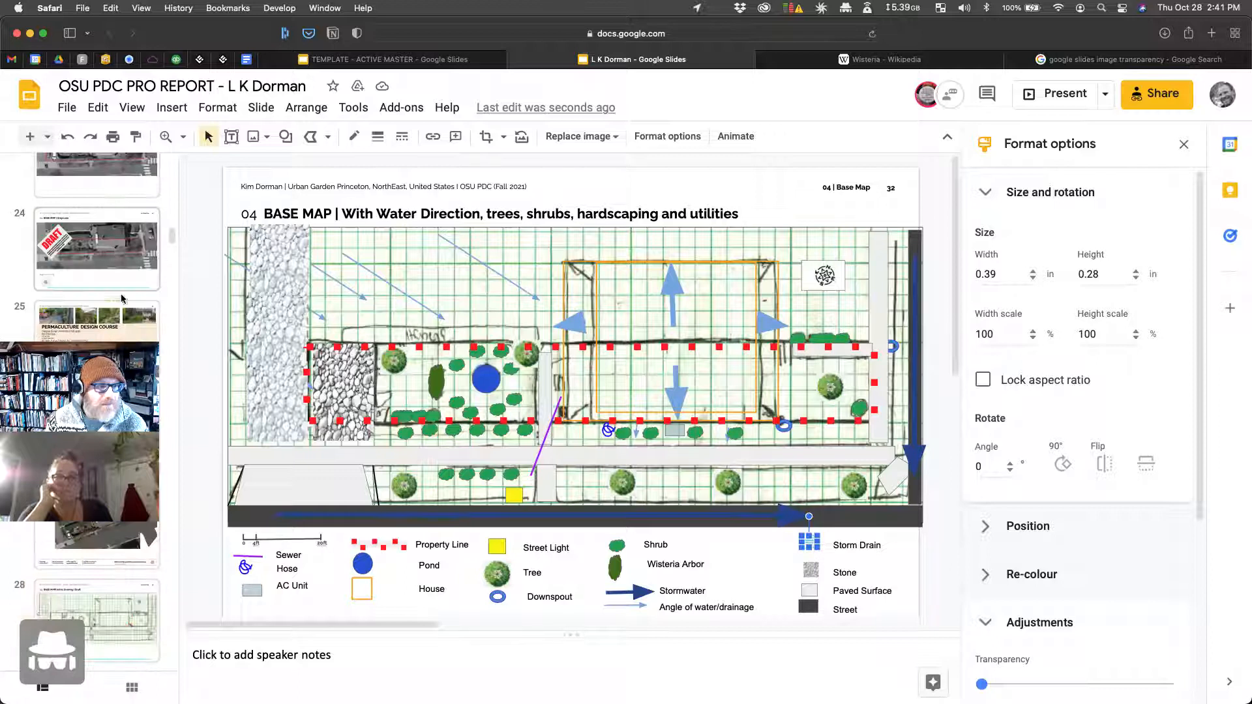
{"action": "scroll", "coordinate": [122, 305], "scroll_direction": "down", "scroll_amount": 3}
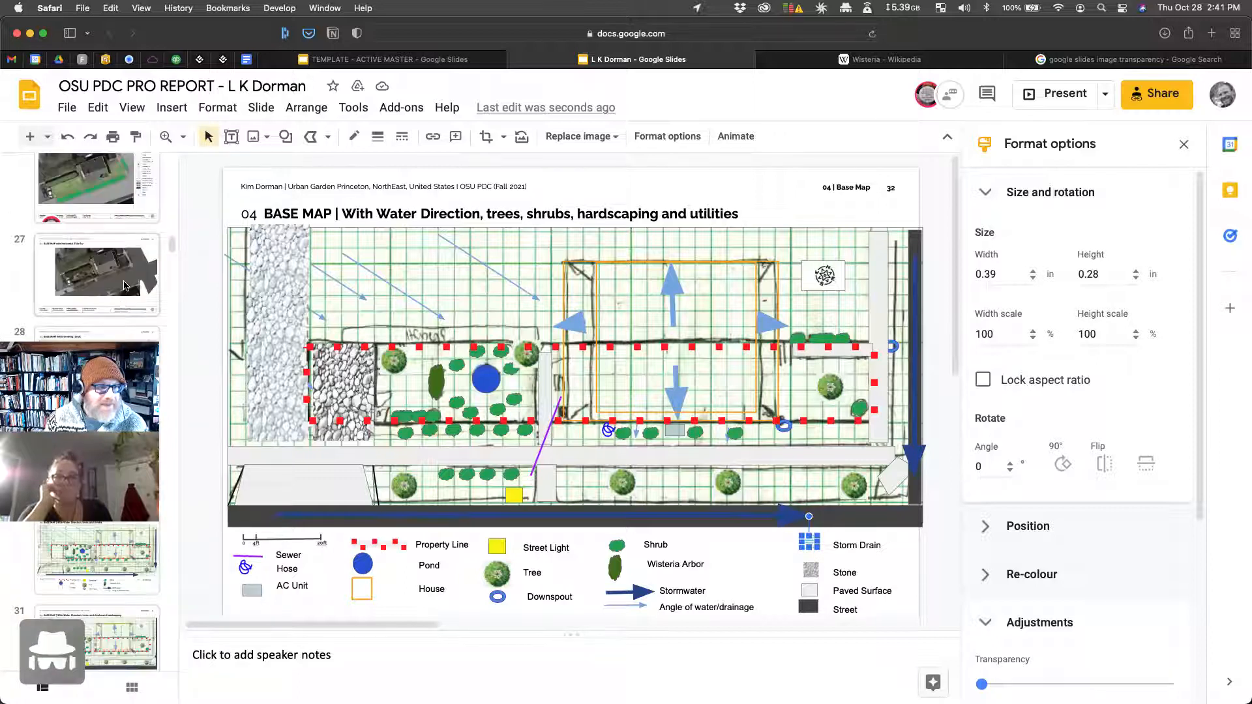
{"action": "left_click", "coordinate": [125, 285]}
{"action": "scroll", "coordinate": [123, 285], "scroll_direction": "up", "scroll_amount": 3}
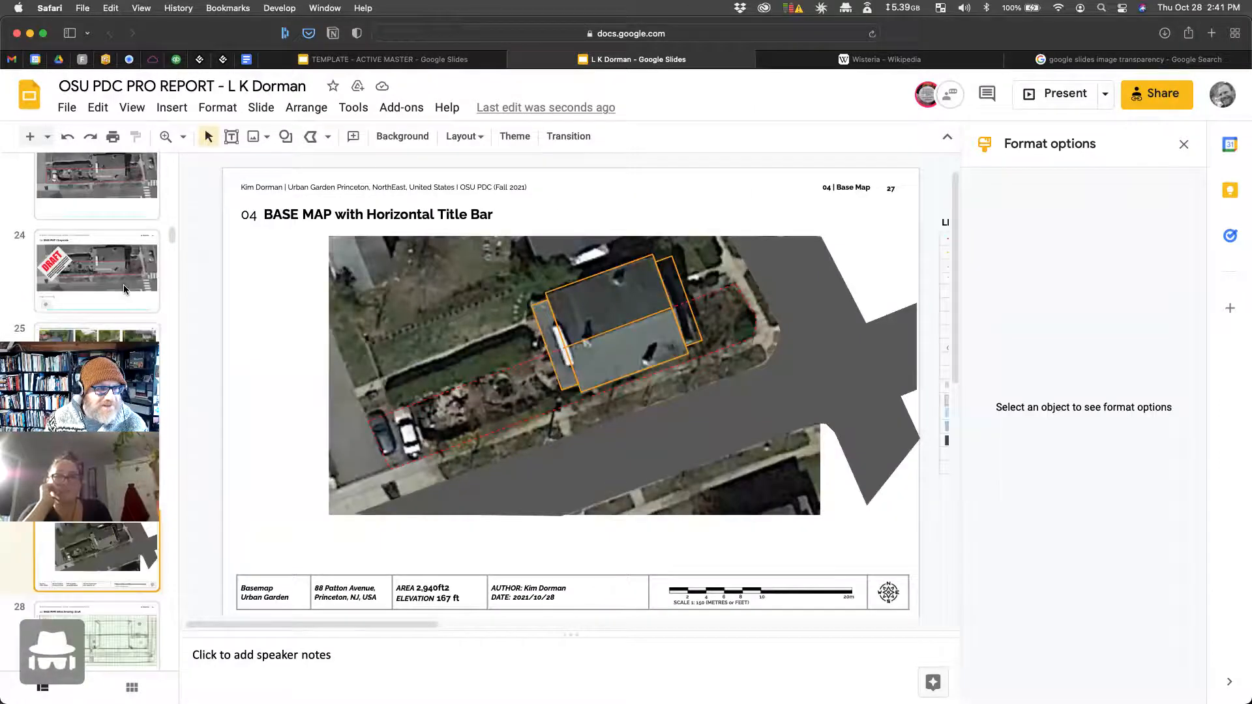
{"action": "scroll", "coordinate": [124, 284], "scroll_direction": "down", "scroll_amount": 3}
{"action": "left_click", "coordinate": [123, 285]}
{"action": "key", "text": "super+v"}
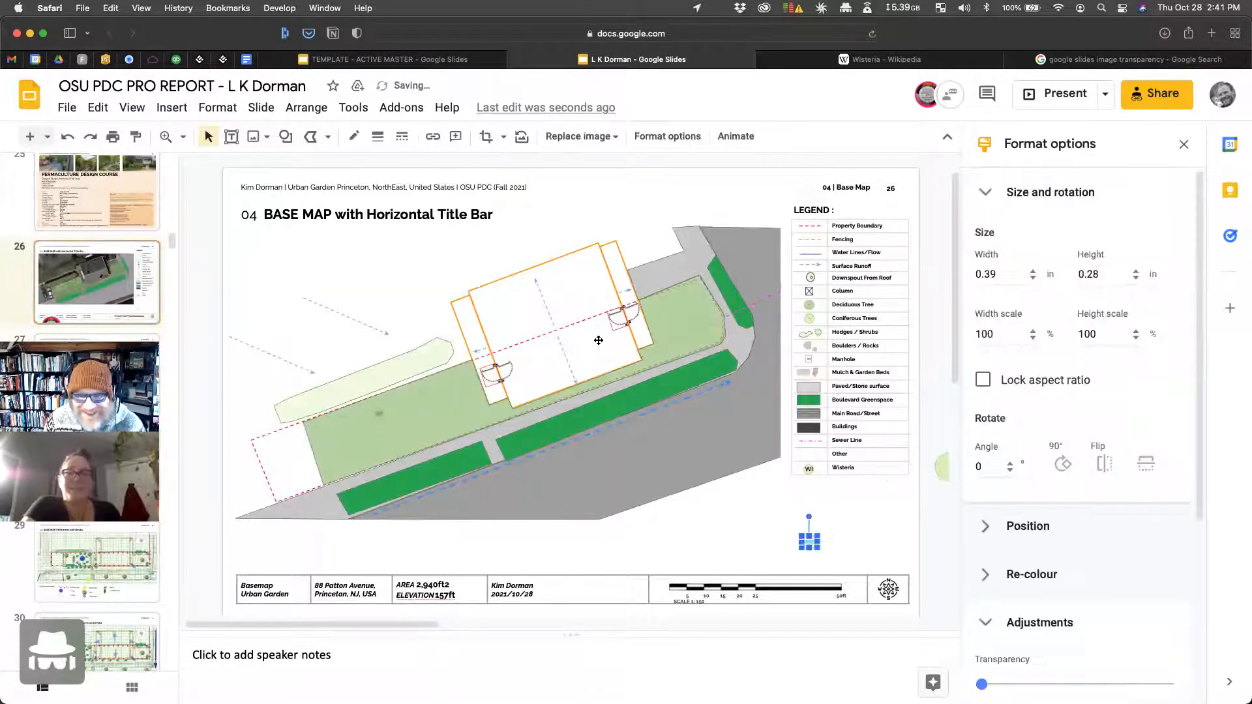
{"action": "left_click_drag", "start_coordinate": [809, 517], "coordinate": [739, 382]}
{"action": "left_click", "coordinate": [786, 513]}
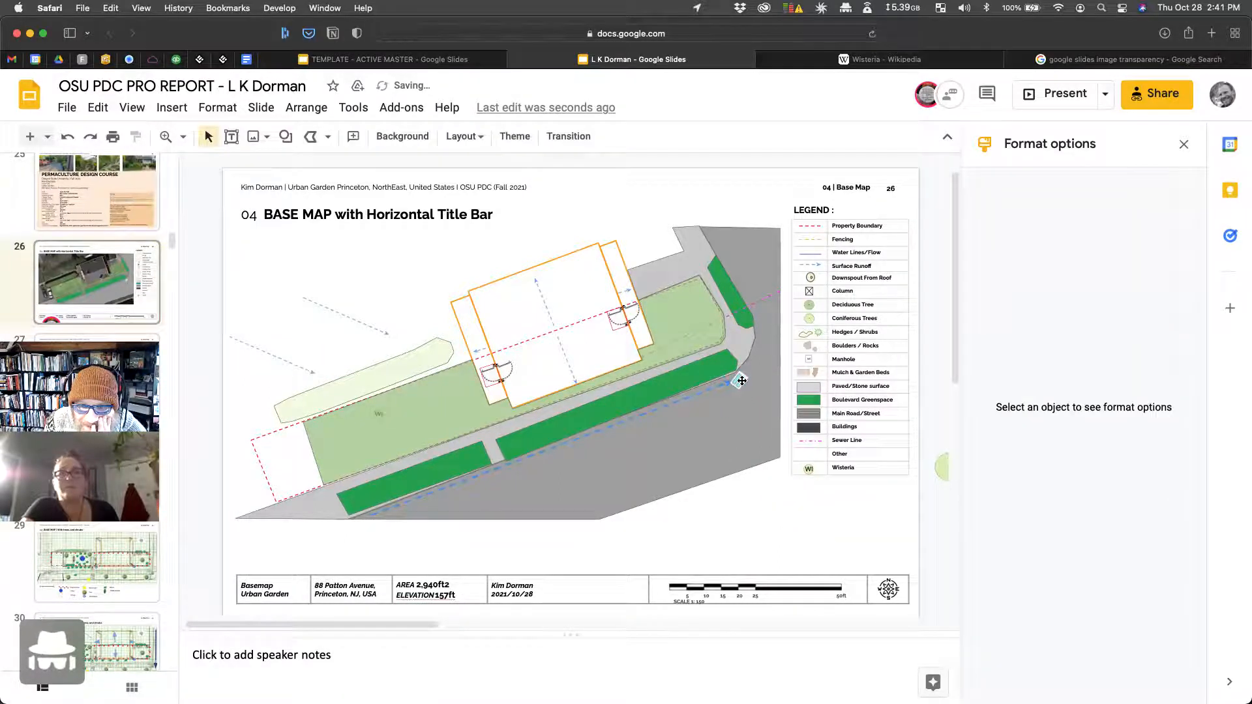
{"action": "left_click", "coordinate": [740, 383]}
{"action": "key", "text": "Delete"}
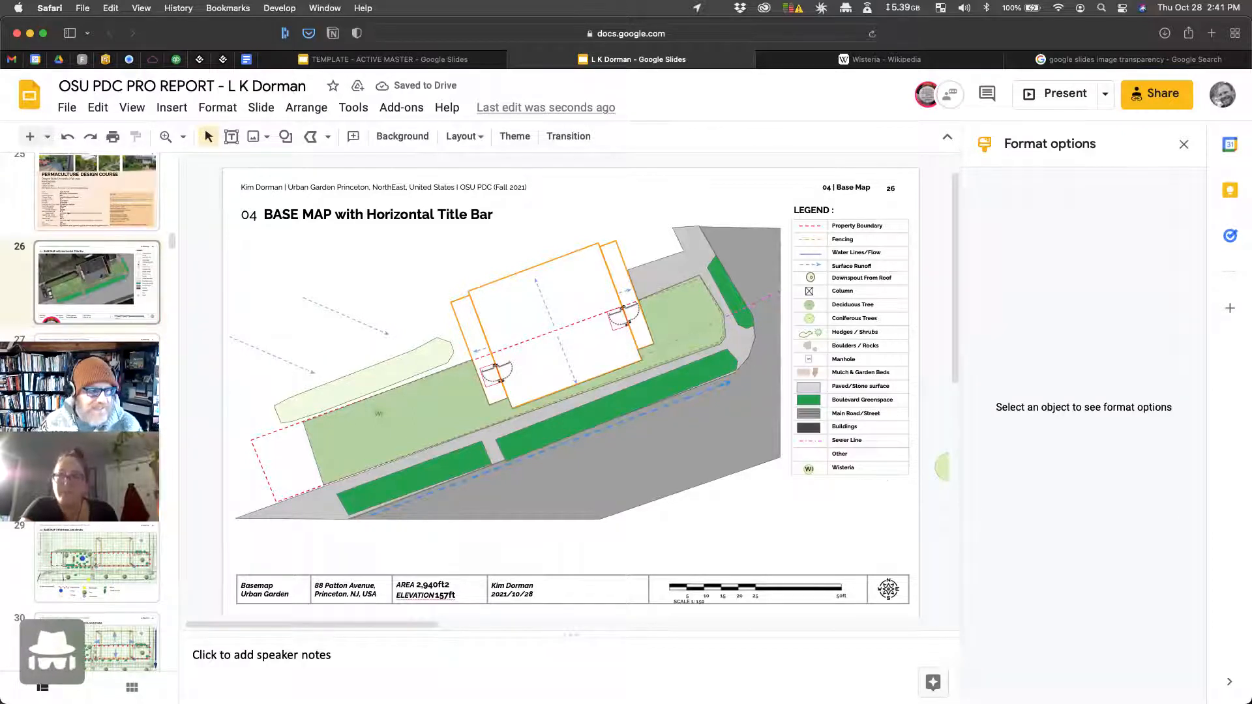
Step: Copy the Storm Drain group from the template, paste it onto the road, and angle it to 333.7°
{"action": "scroll", "coordinate": [135, 618], "scroll_direction": "down", "scroll_amount": 2}
{"action": "scroll", "coordinate": [131, 612], "scroll_direction": "down", "scroll_amount": 5}
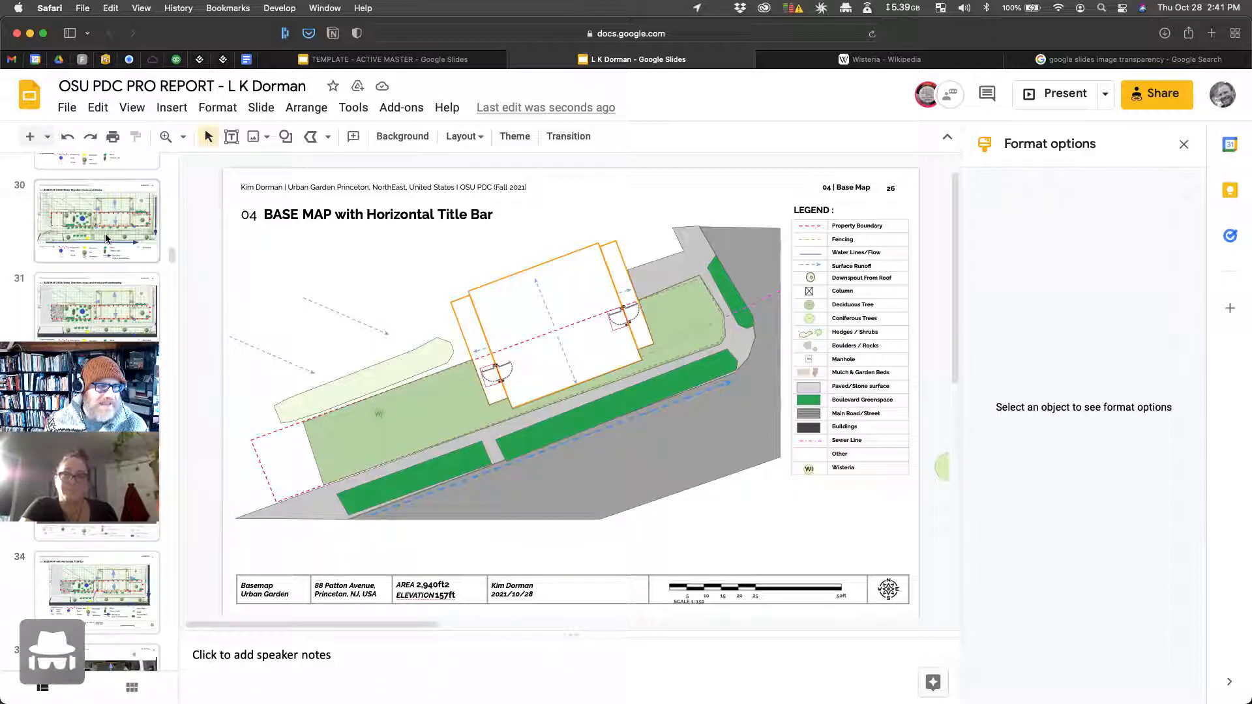
{"action": "left_click", "coordinate": [413, 58]}
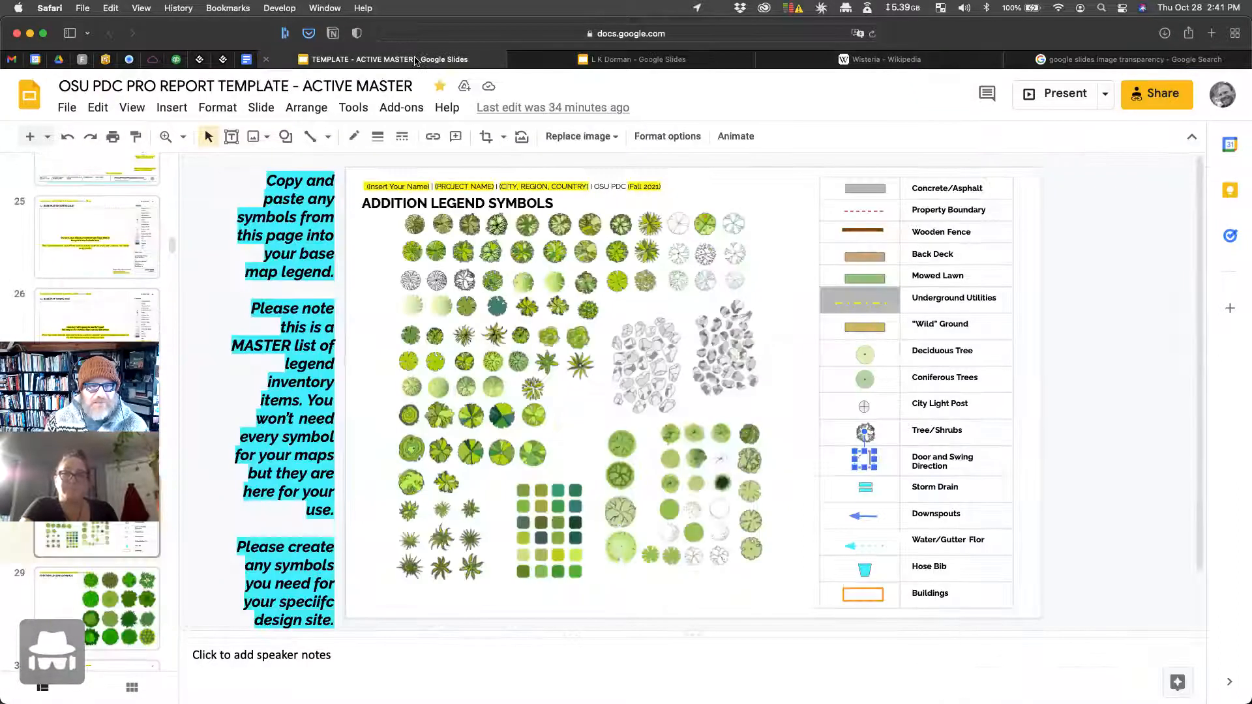
{"action": "left_click", "coordinate": [860, 486]}
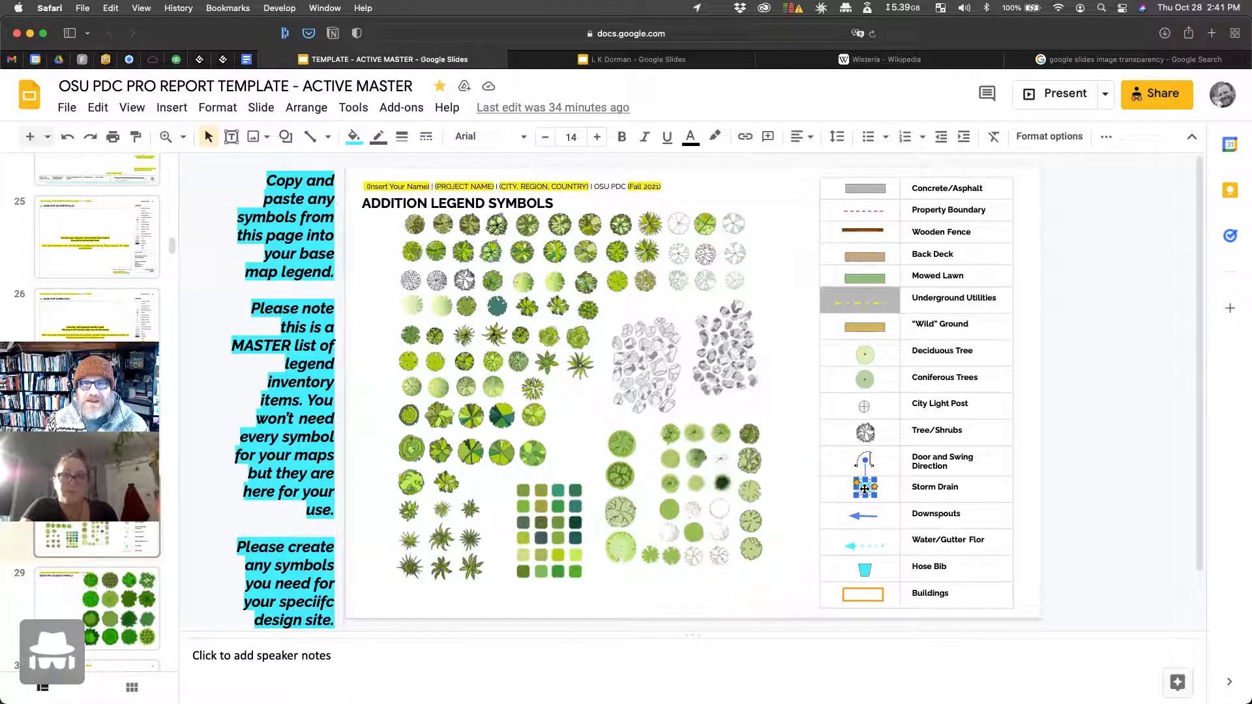
{"action": "left_click", "coordinate": [639, 60]}
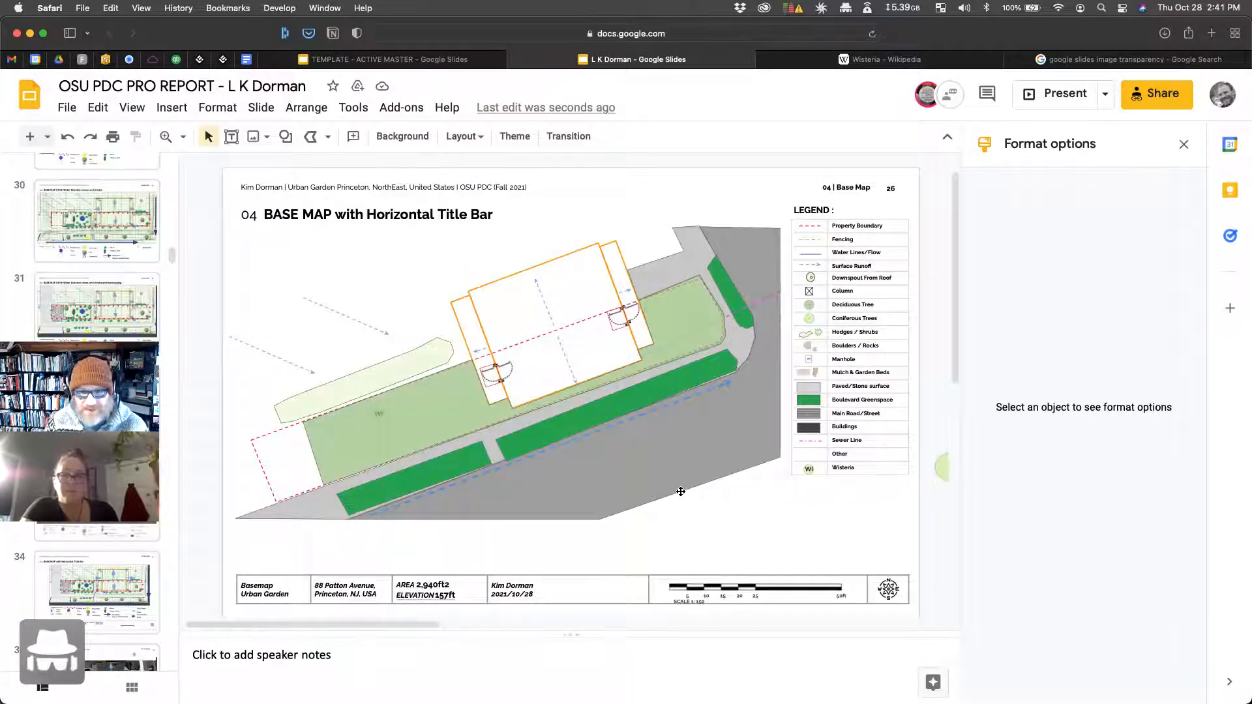
{"action": "key", "text": "cmd+v"}
{"action": "left_click_drag", "start_coordinate": [749, 499], "coordinate": [749, 402]}
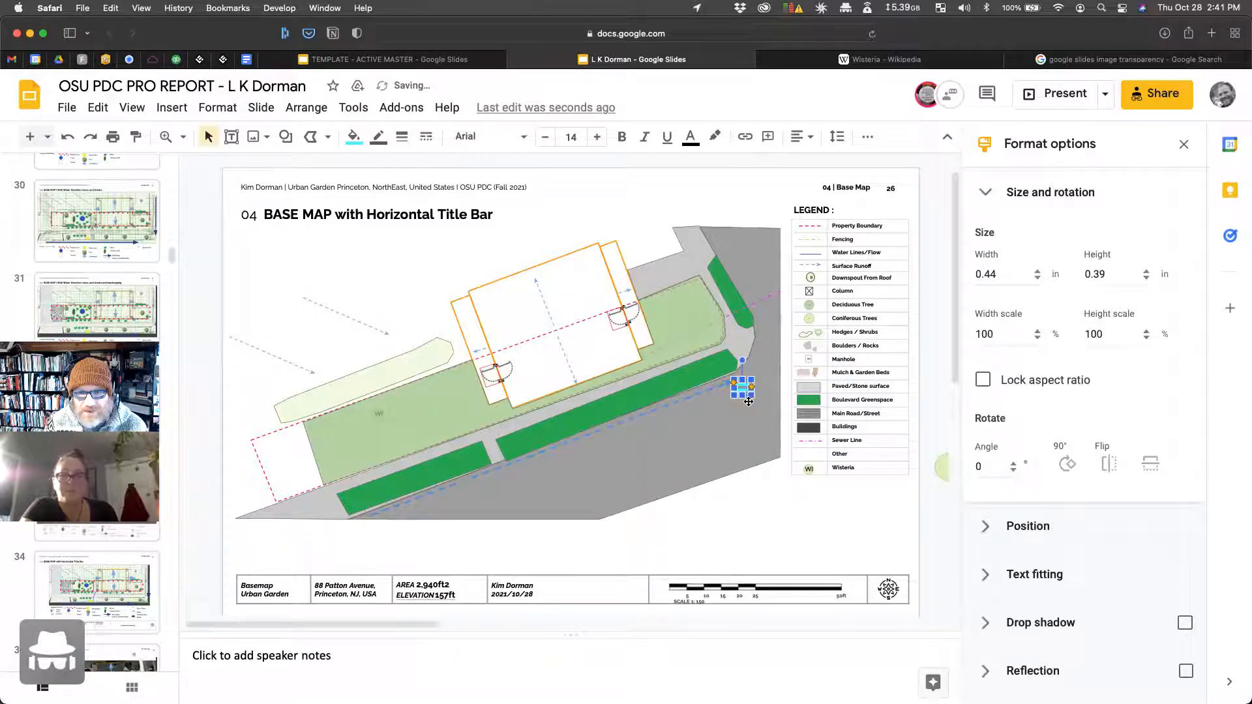
{"action": "mouse_move", "coordinate": [741, 359]}
{"action": "left_mouse_down"}
{"action": "mouse_move", "coordinate": [750, 365]}
{"action": "mouse_move", "coordinate": [730, 363]}
{"action": "left_mouse_up"}
Step: Nudge the storm-drain symbol slightly up and left with the arrow keys
{"action": "left_click", "coordinate": [770, 481]}
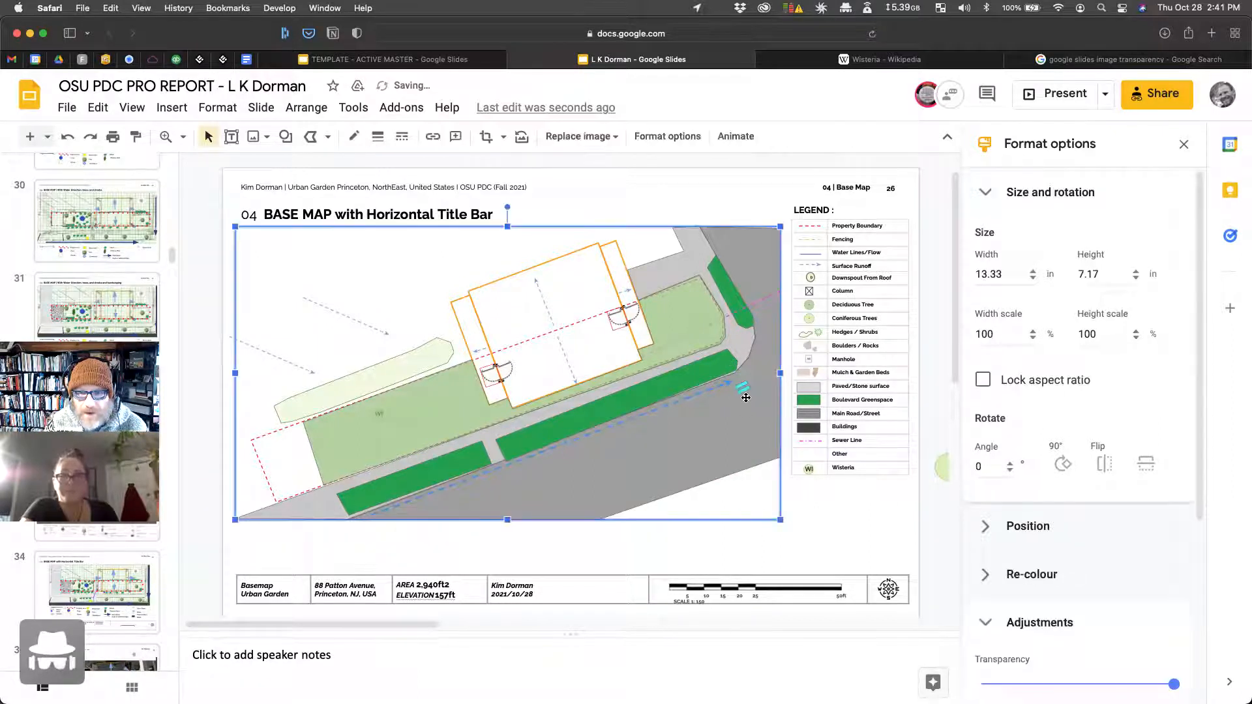
{"action": "left_click", "coordinate": [746, 396]}
{"action": "key", "text": "Up"}
{"action": "key", "text": "Up"}
{"action": "key", "text": "Up"}
{"action": "key", "text": "Left"}
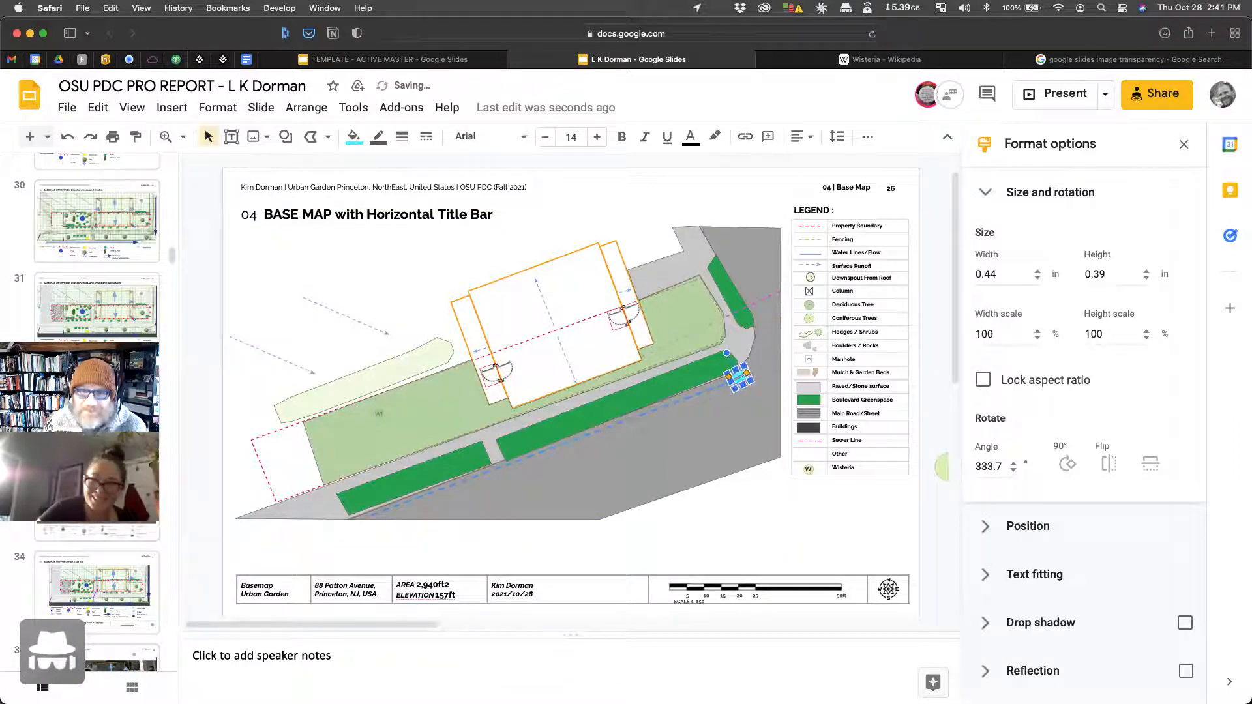
{"action": "left_click", "coordinate": [737, 524]}
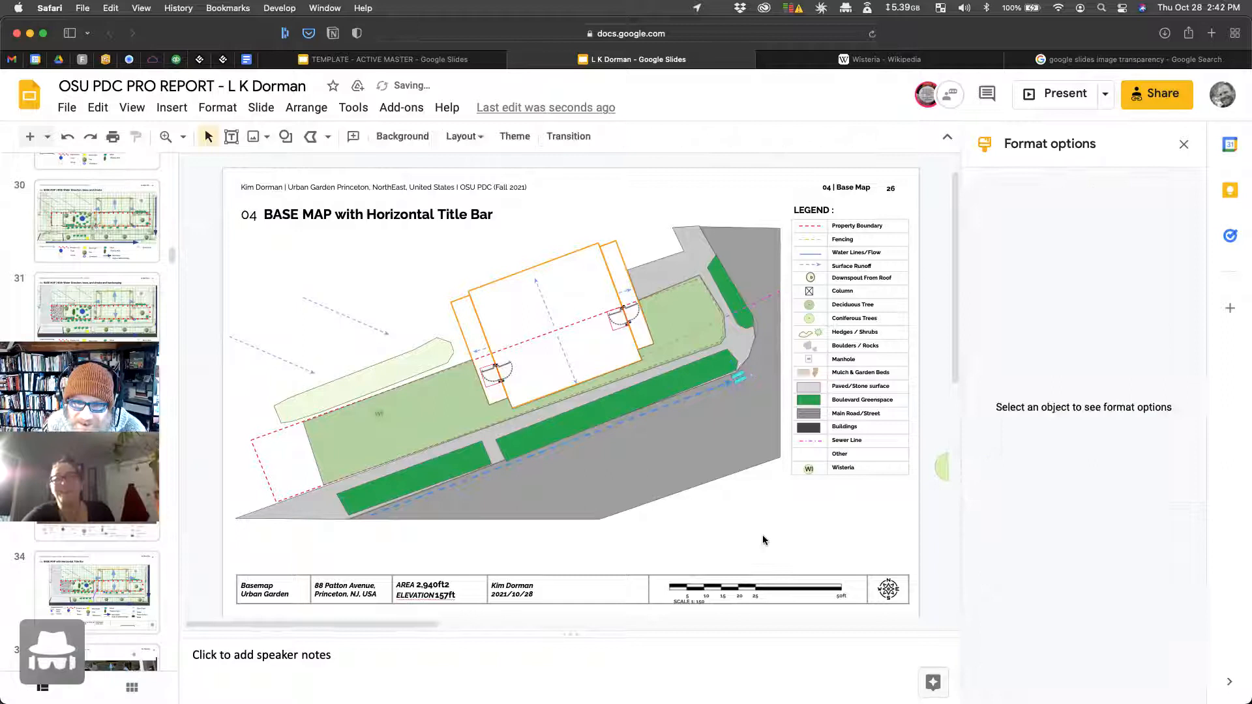
Step: Reshape the green boulevard strip's end corner to meet the drain
{"action": "left_click", "coordinate": [719, 359]}
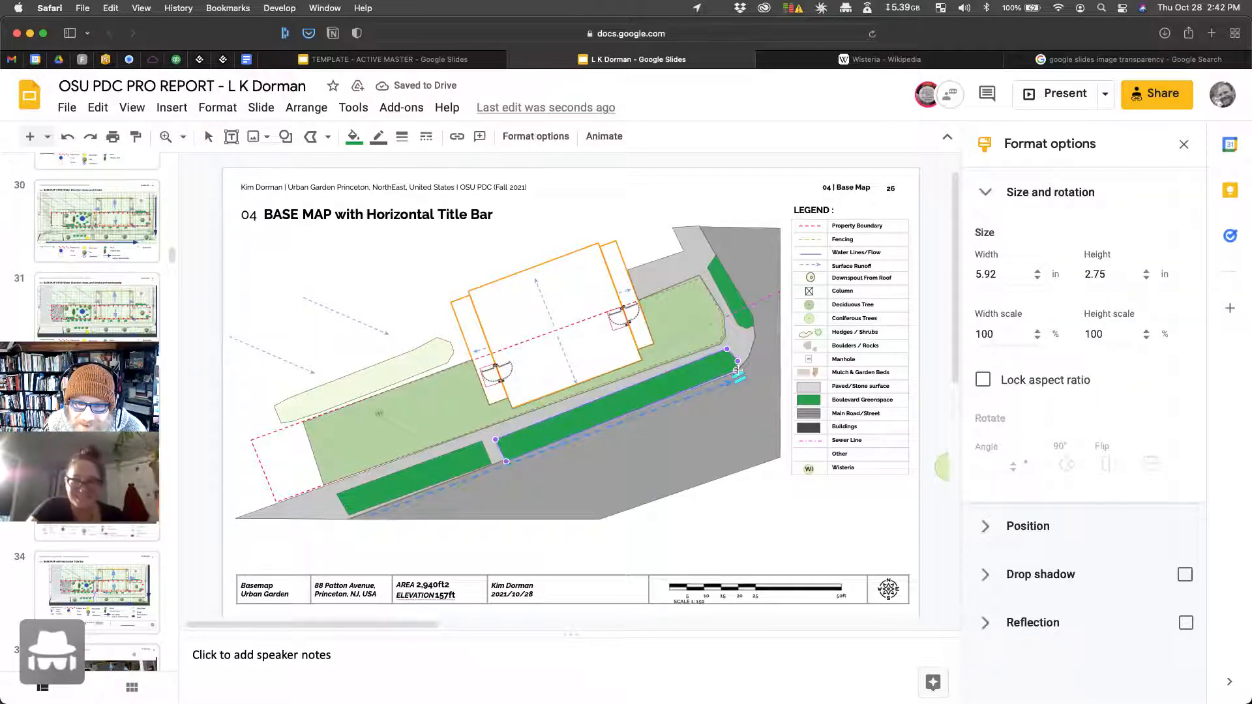
{"action": "left_click_drag", "start_coordinate": [736, 371], "coordinate": [738, 371]}
{"action": "key", "text": "Escape"}
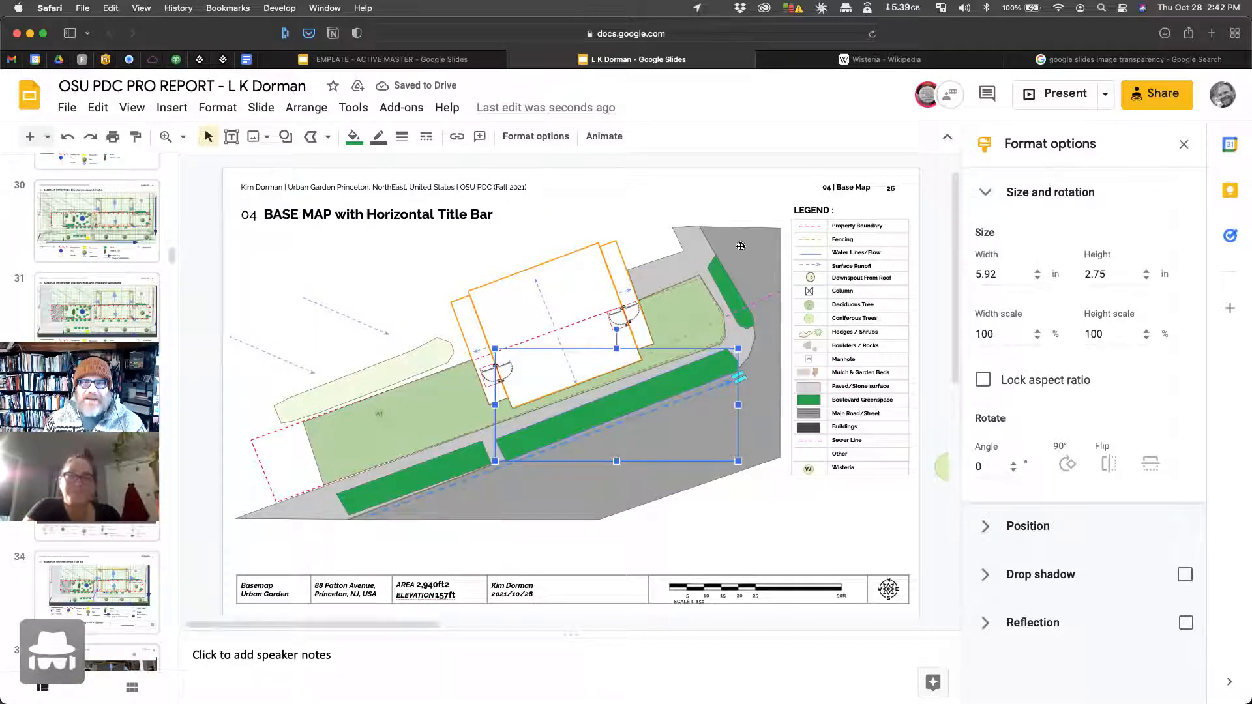
{"action": "left_click", "coordinate": [738, 528]}
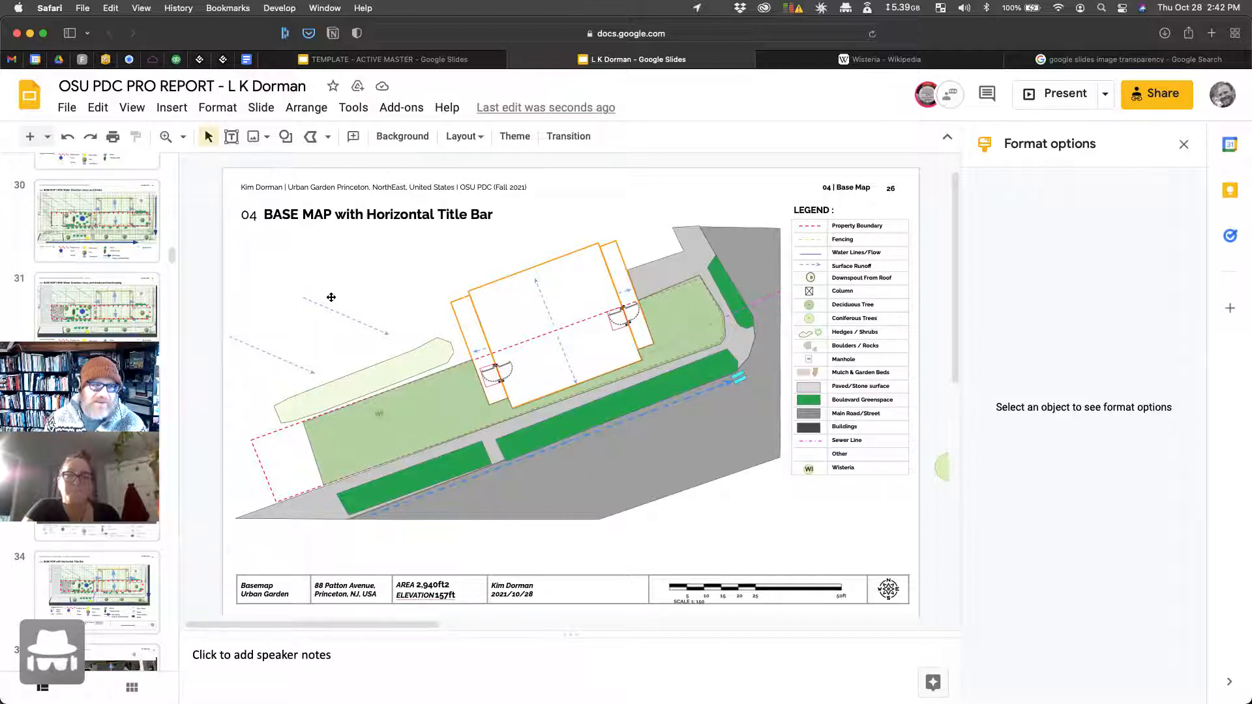
Step: Trace a four-corner freeform polygon for the parking pad from the property boundary's corner
{"action": "left_click", "coordinate": [311, 137]}
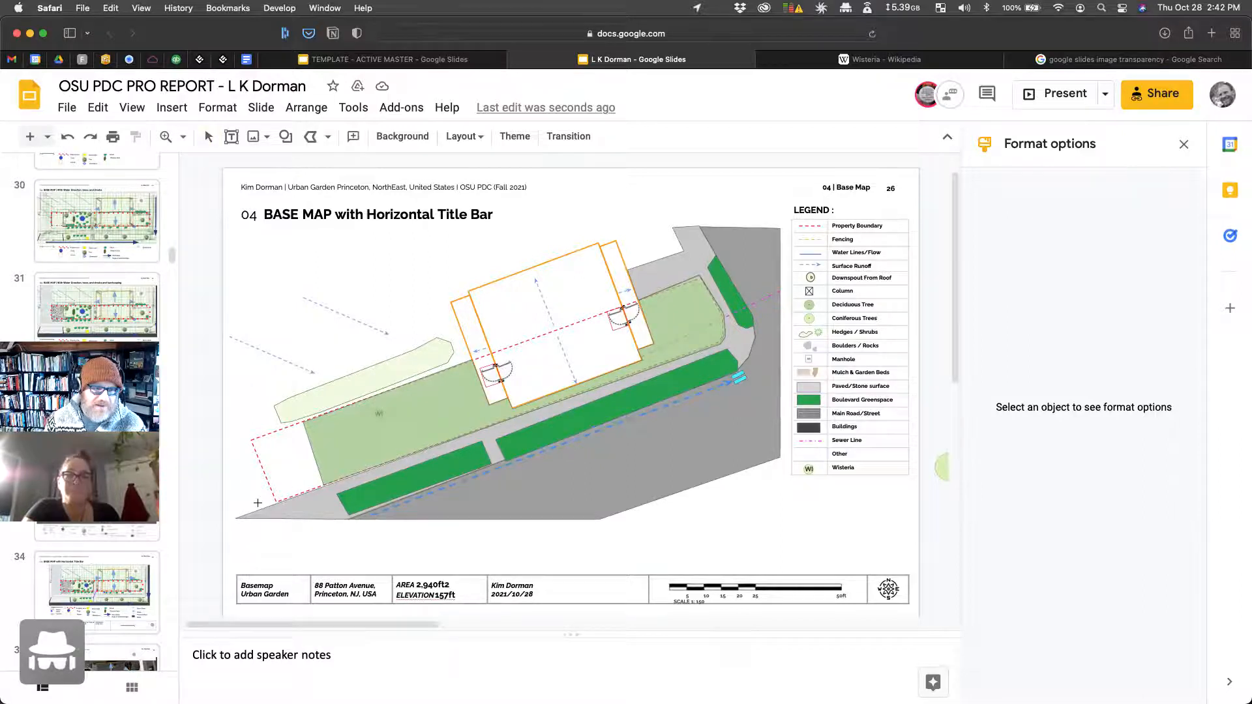
{"action": "left_click_drag", "start_coordinate": [251, 439], "coordinate": [304, 422]}
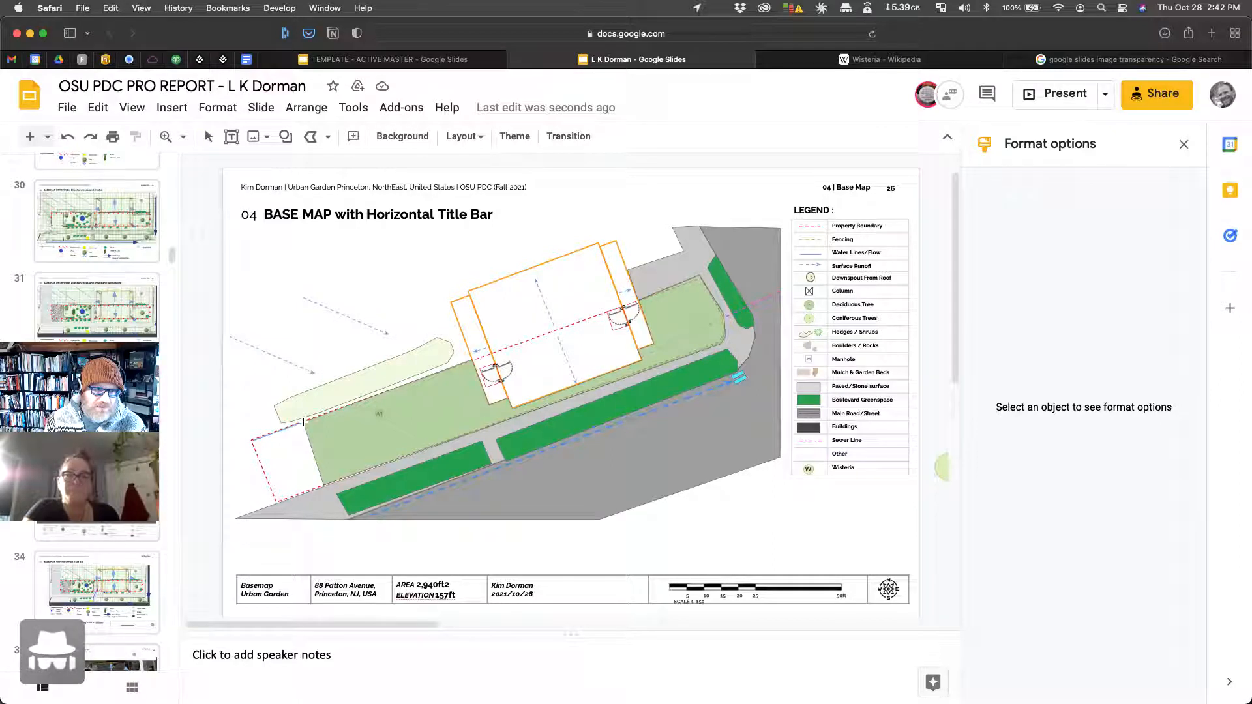
{"action": "left_click", "coordinate": [324, 485]}
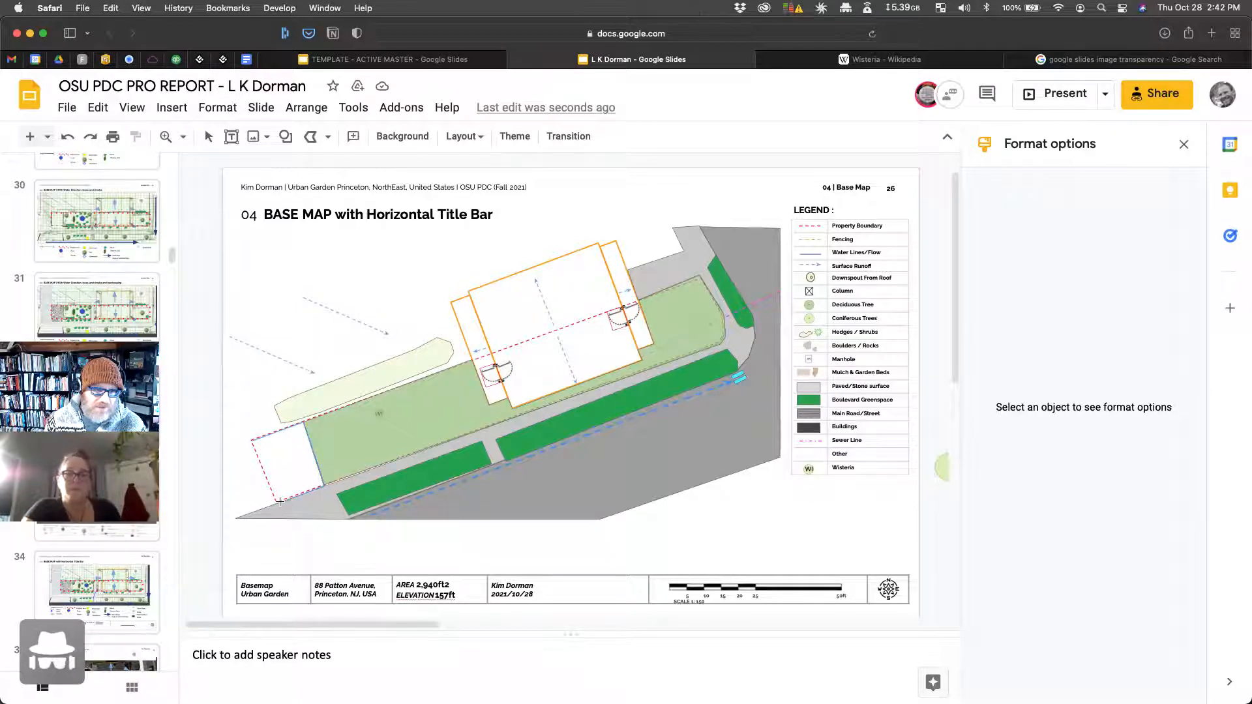
{"action": "left_click", "coordinate": [277, 502]}
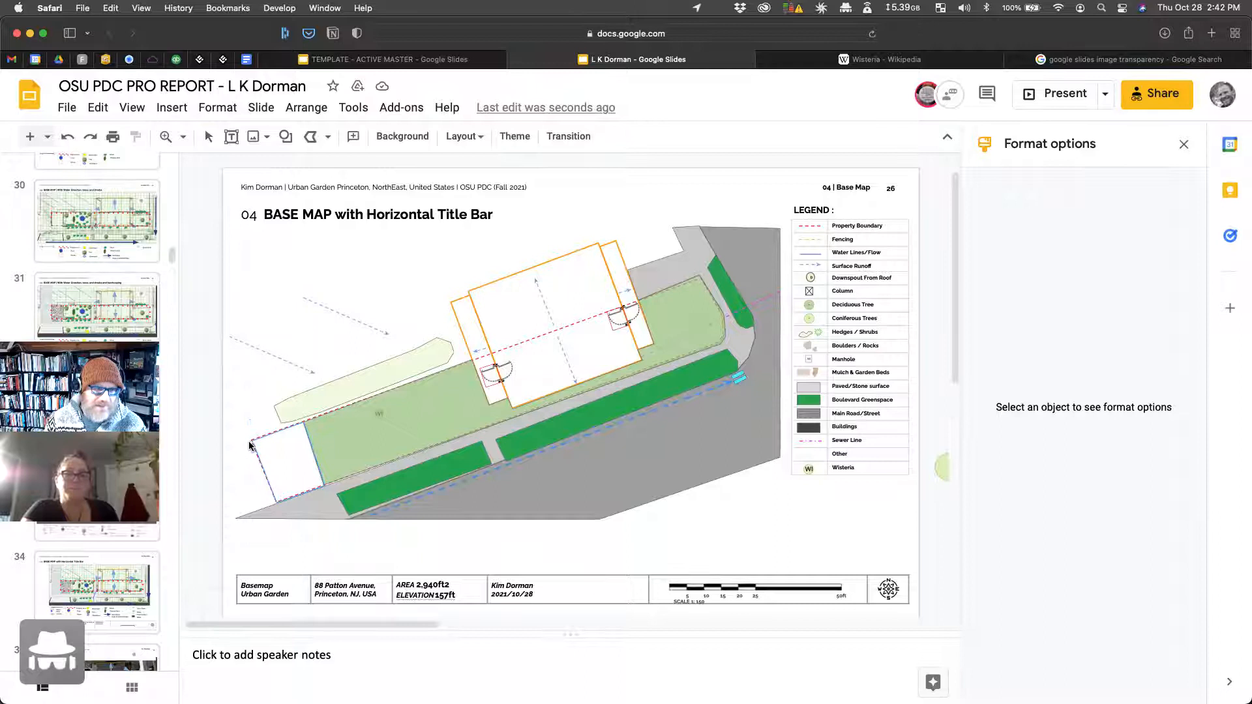
{"action": "left_click", "coordinate": [250, 444]}
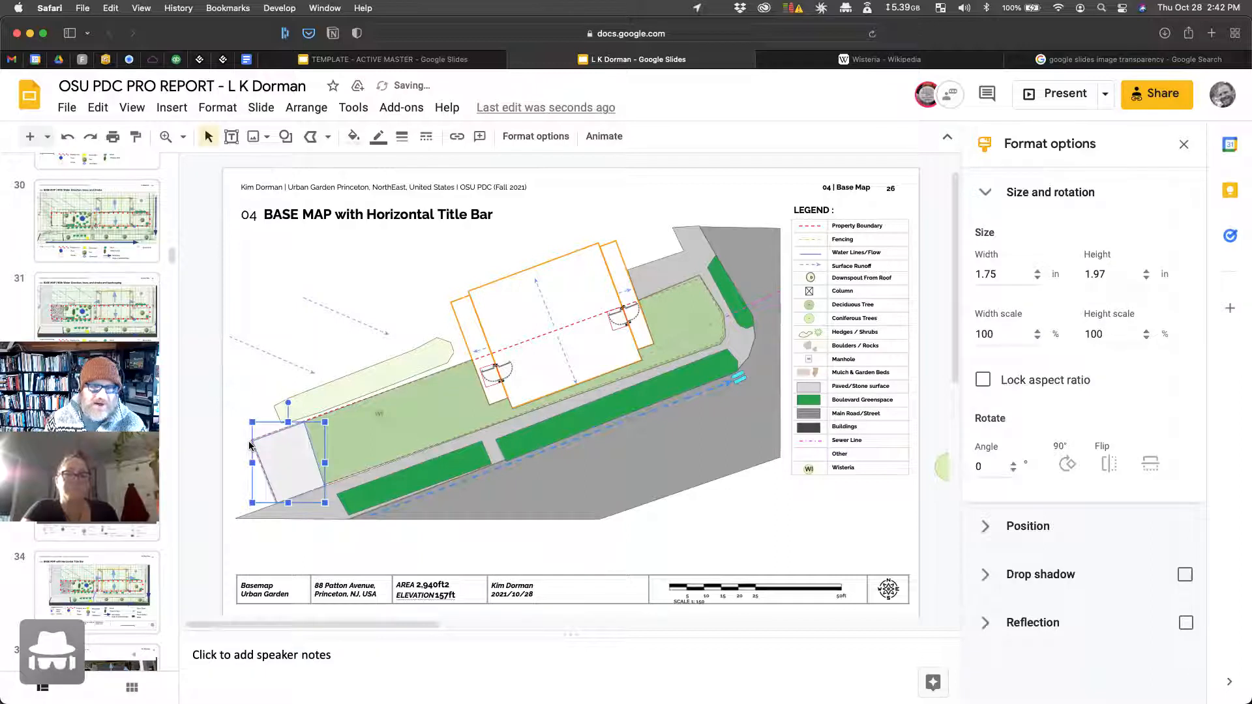
Step: Fill the parking pad shape dark grey, after trying a grey gradient and a lighter grey
{"action": "left_click", "coordinate": [353, 136]}
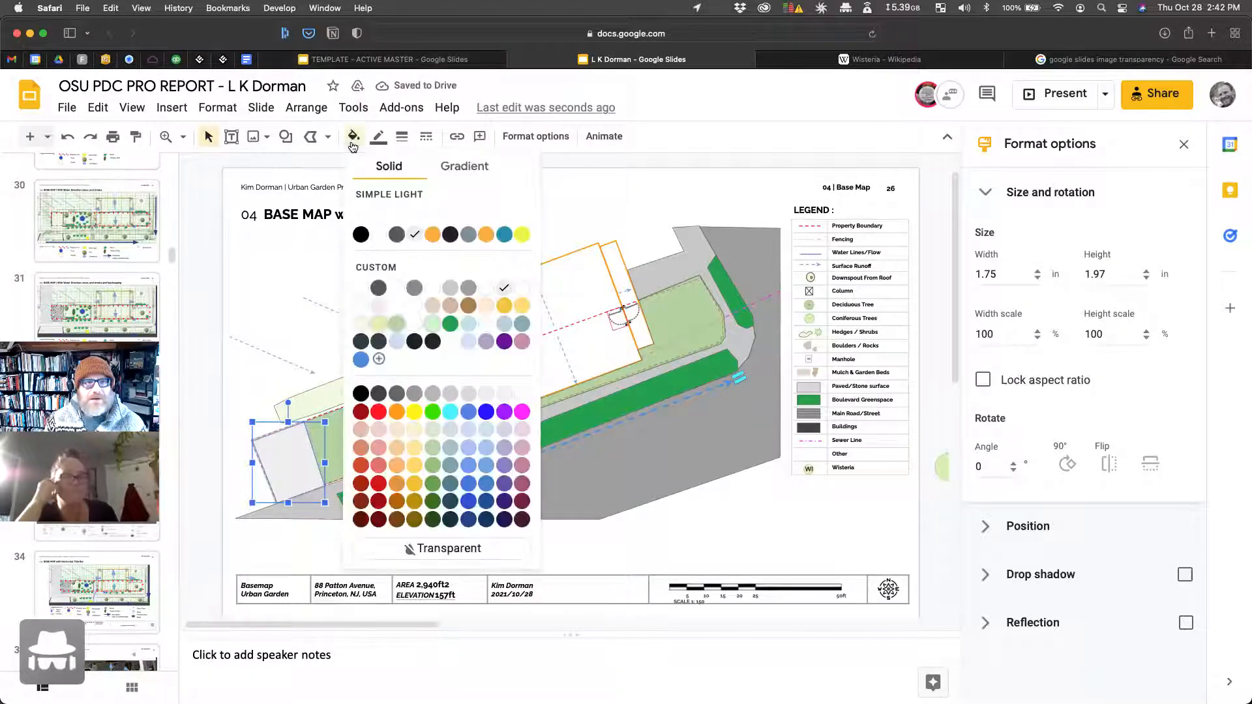
{"action": "left_click", "coordinate": [465, 171]}
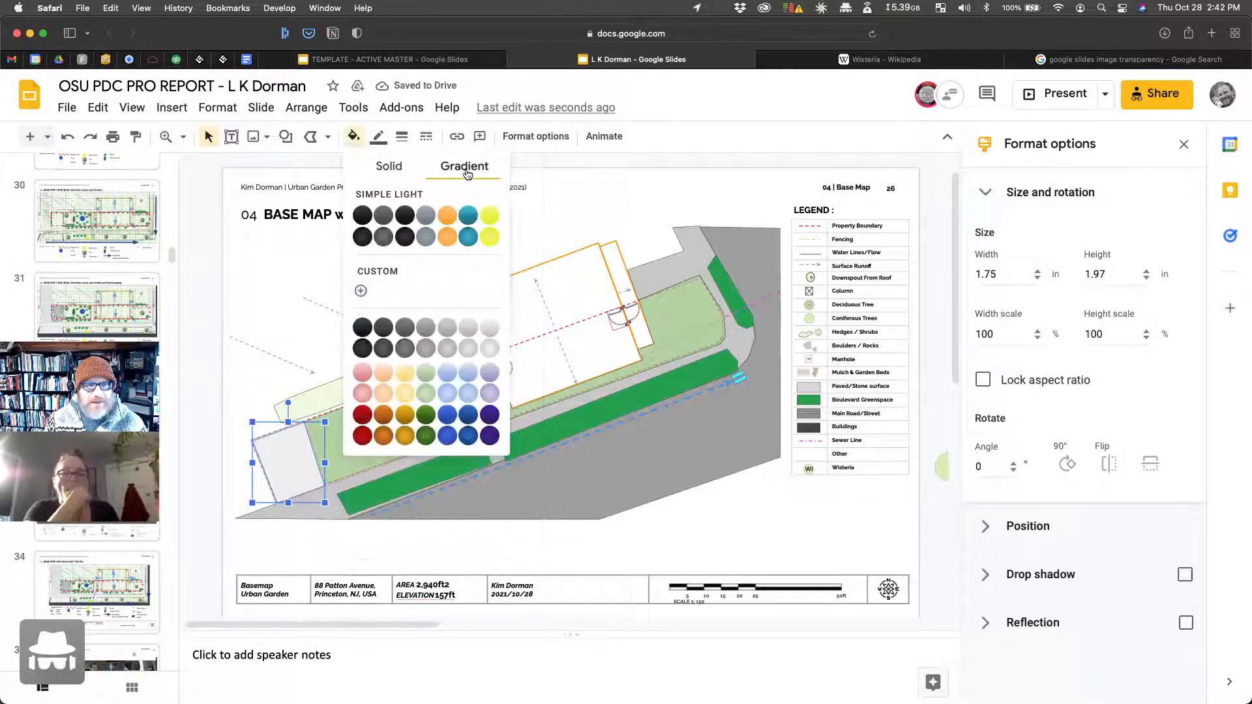
{"action": "left_click", "coordinate": [425, 348]}
{"action": "left_click", "coordinate": [425, 136]}
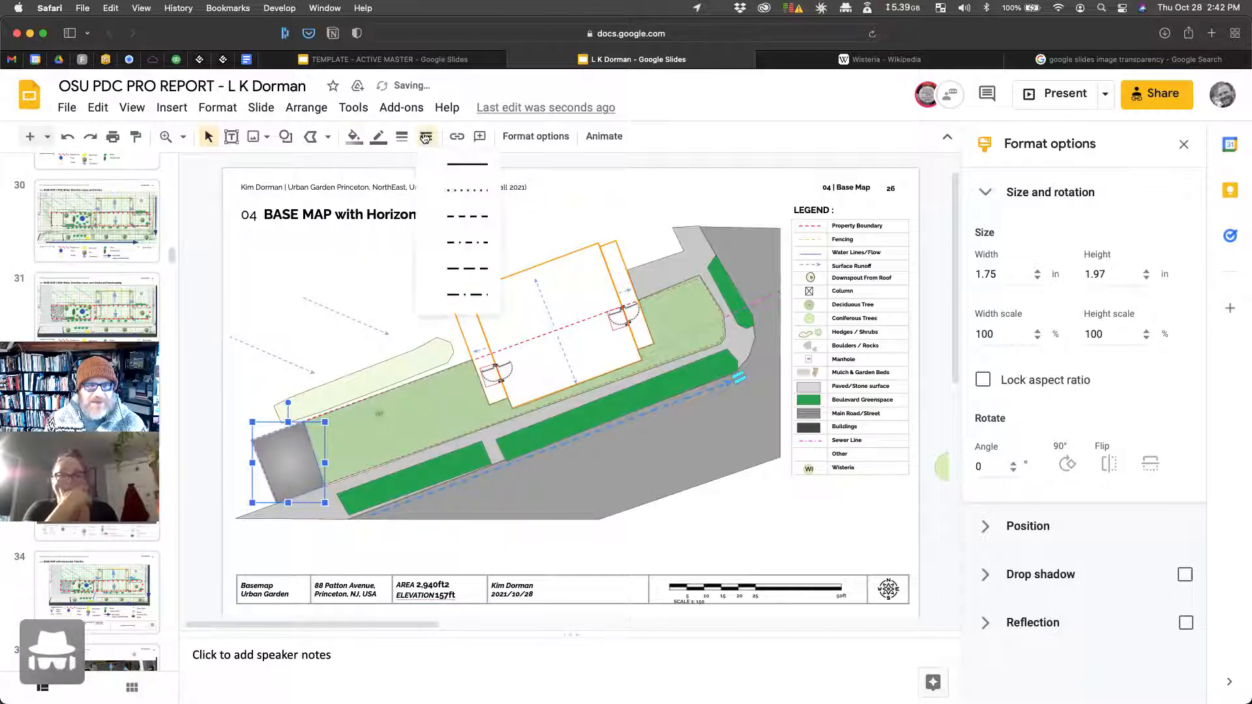
{"action": "left_click", "coordinate": [402, 137]}
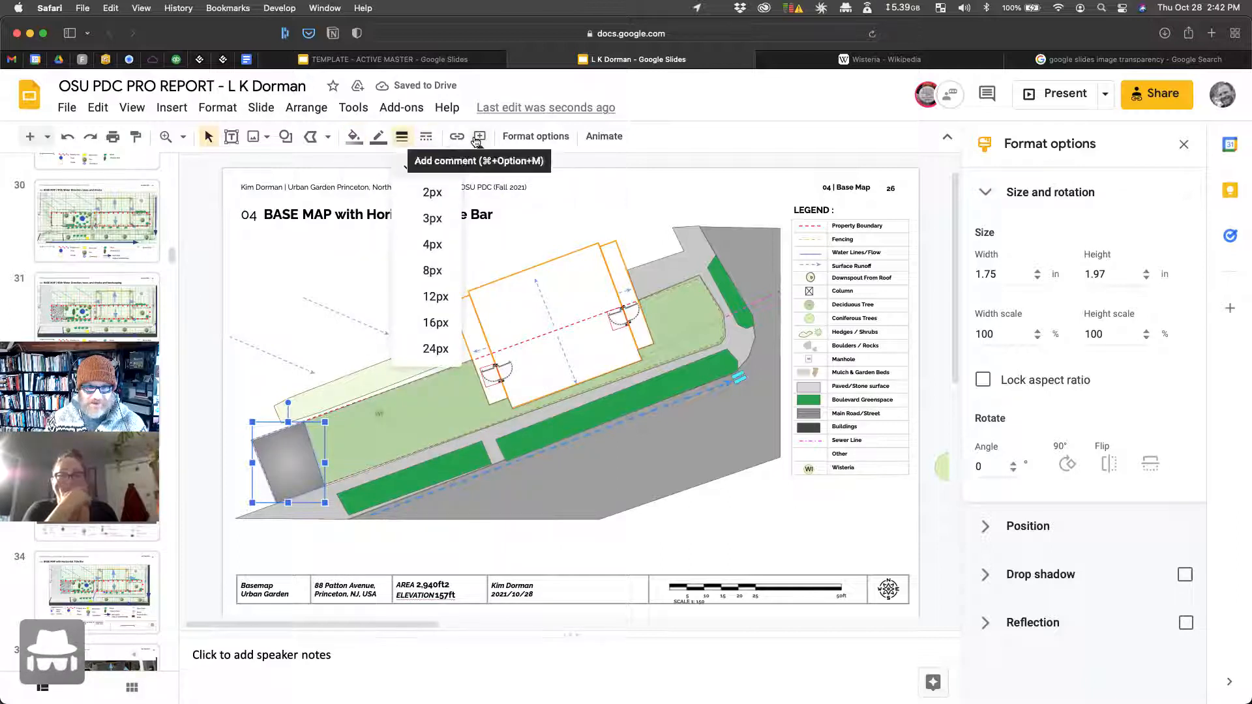
{"action": "left_click", "coordinate": [353, 136]}
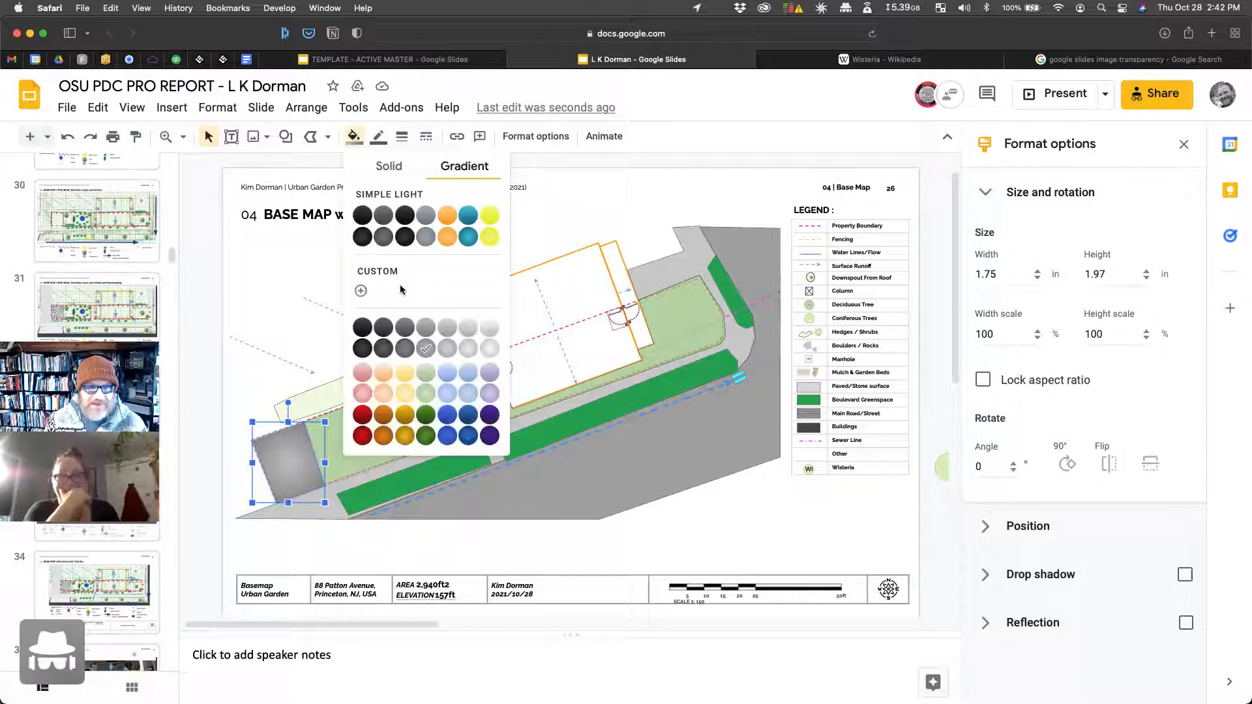
{"action": "left_click", "coordinate": [395, 170]}
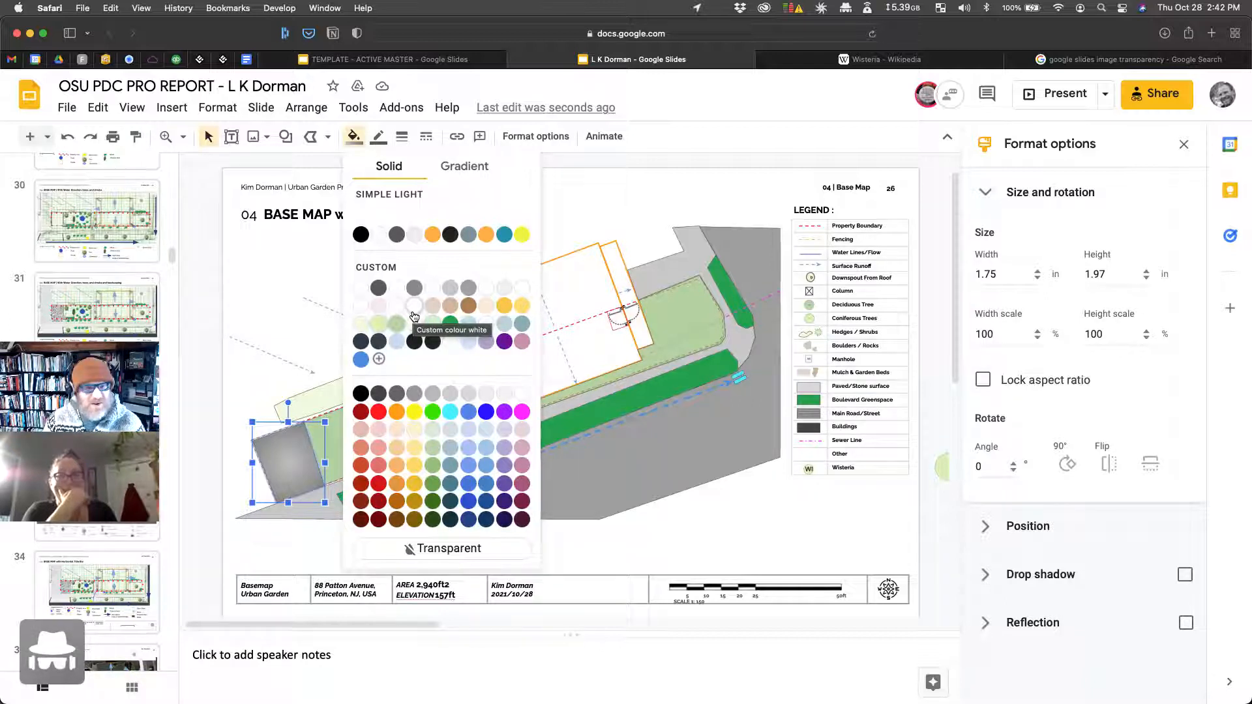
{"action": "left_click", "coordinate": [450, 287]}
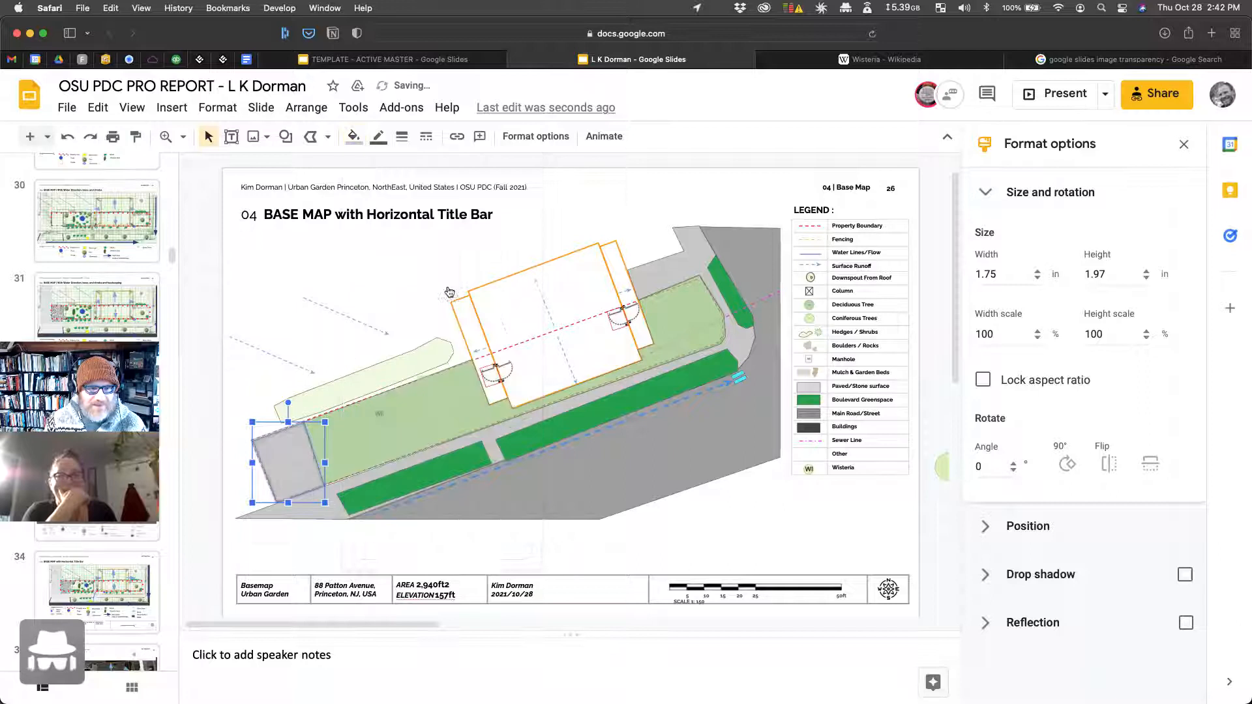
{"action": "left_click", "coordinate": [351, 137]}
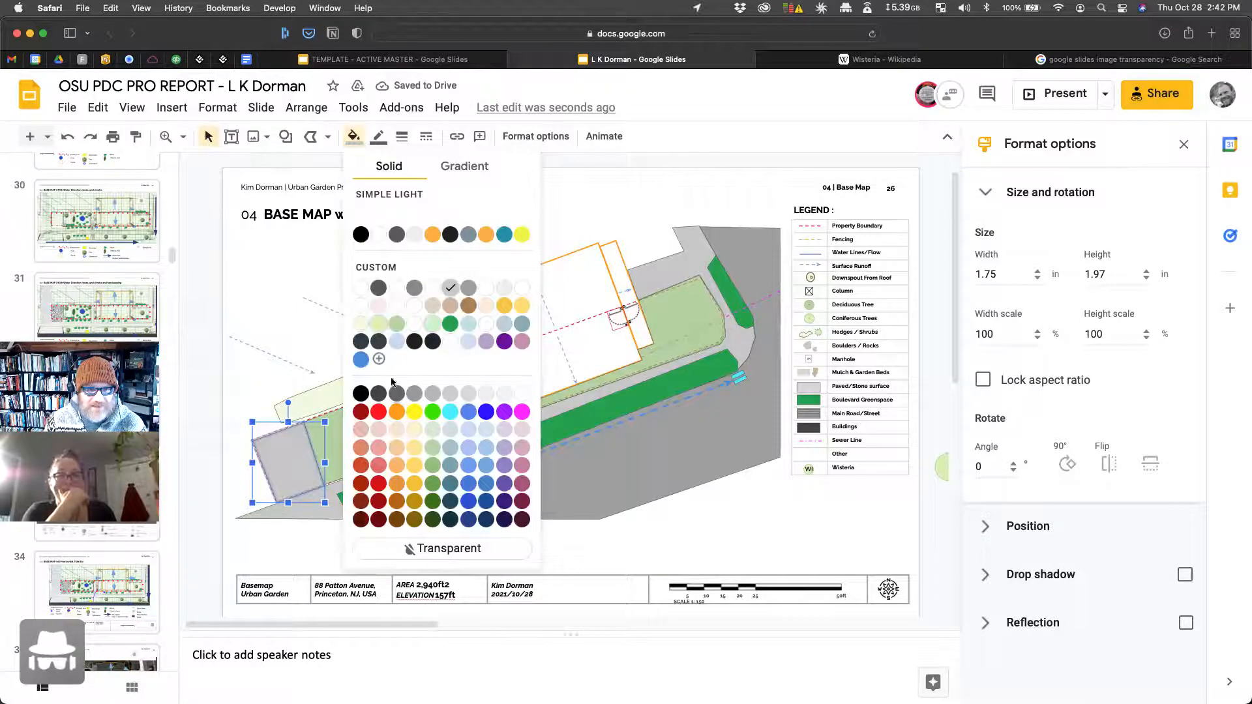
{"action": "left_click", "coordinate": [378, 342]}
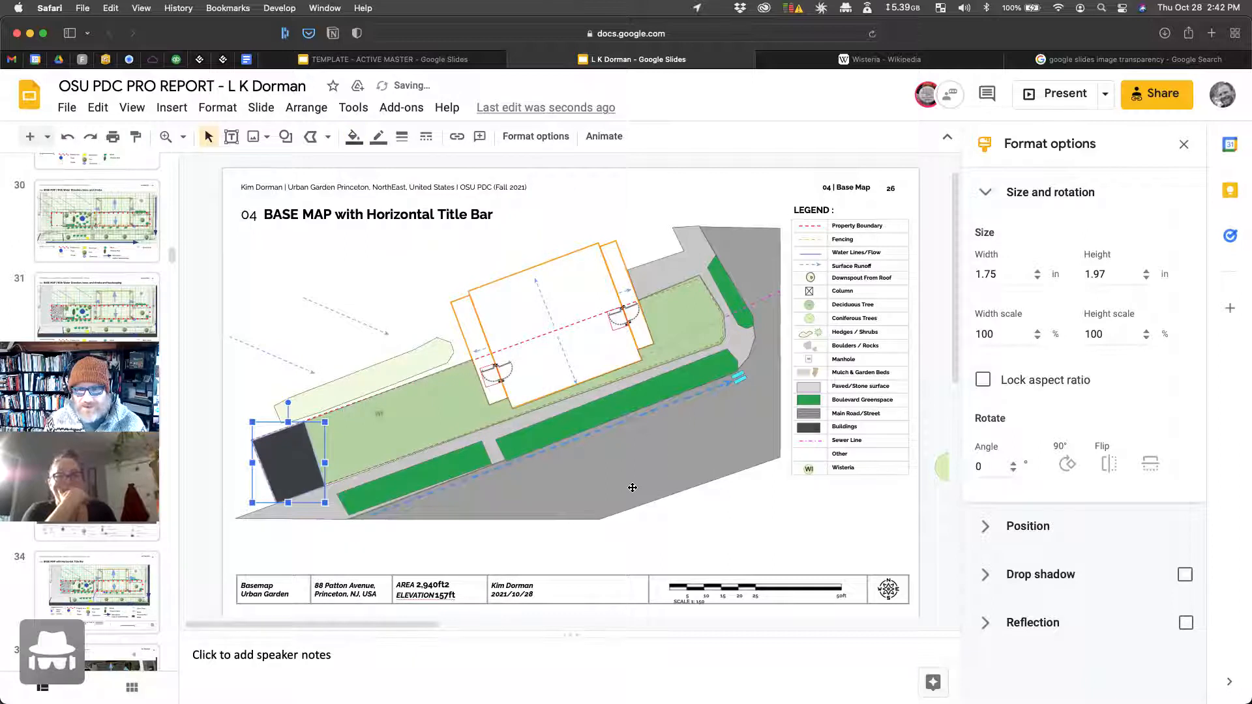
Step: Rename the Buildings legend label to 'Gravel Parking Pad'
{"action": "left_click", "coordinate": [846, 429]}
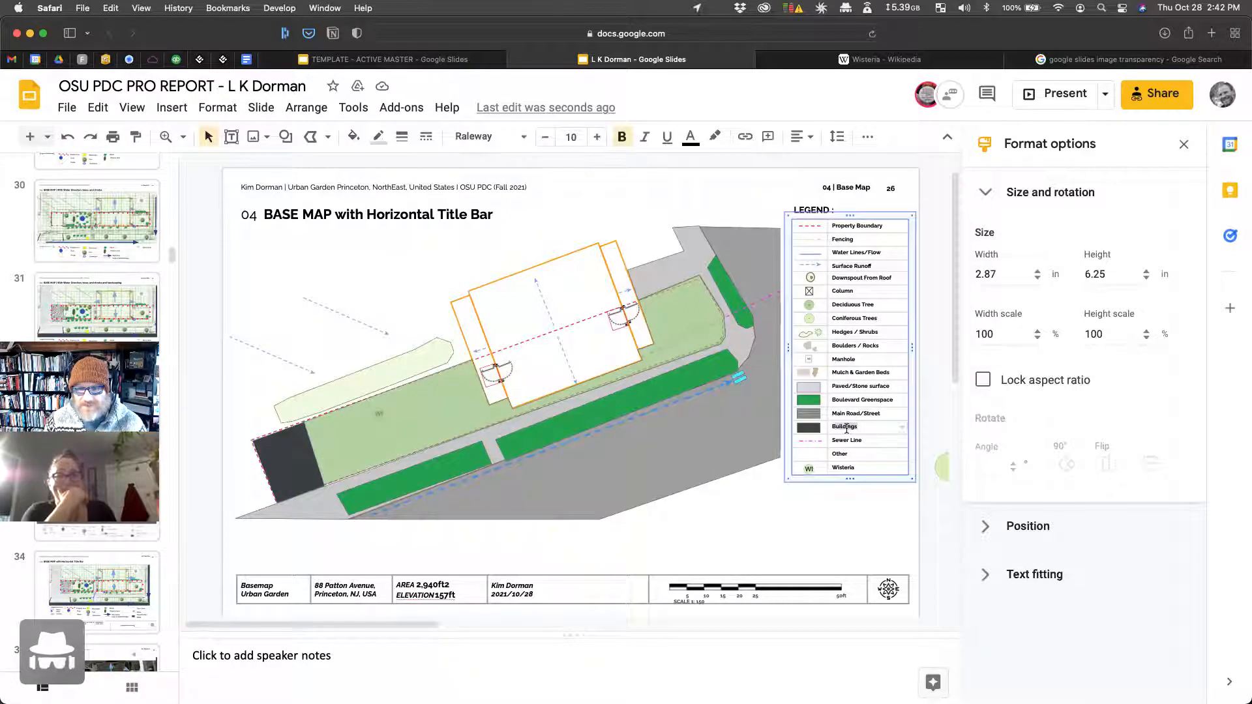
{"action": "double_click", "coordinate": [847, 429]}
{"action": "type", "text": "Stone Parking Pad"}
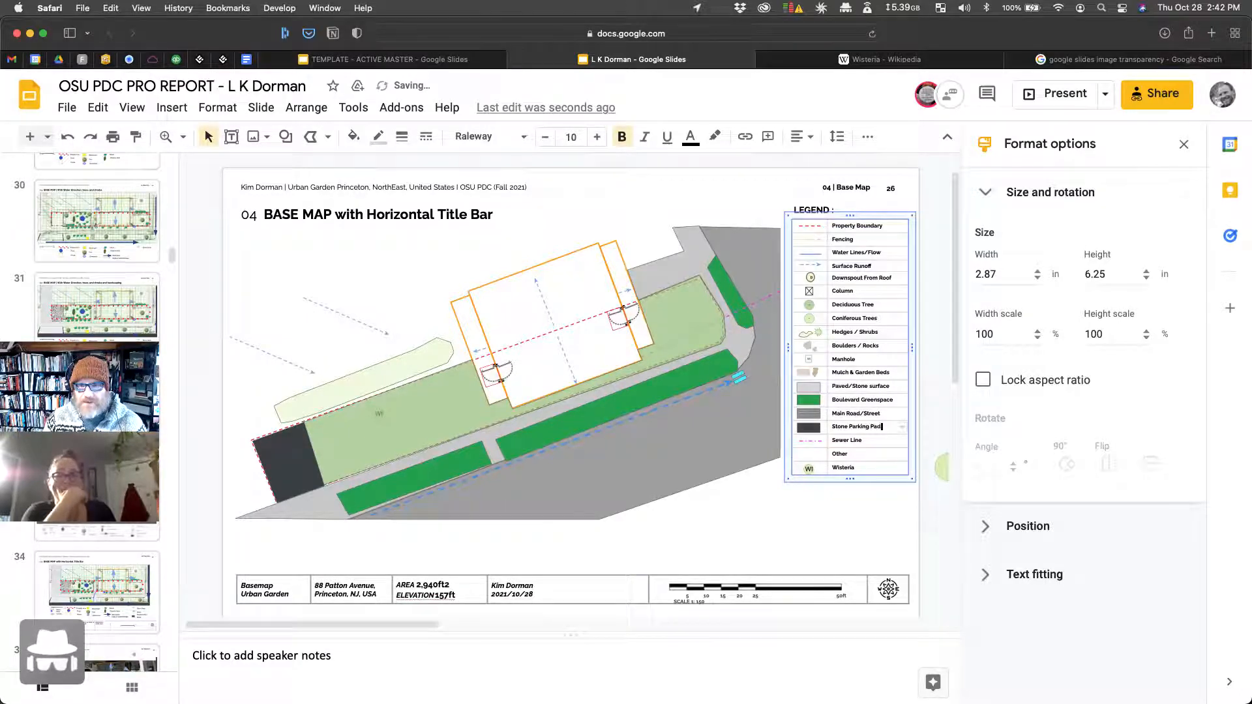
{"action": "double_click", "coordinate": [841, 427]}
{"action": "type", "text": "Gr"}
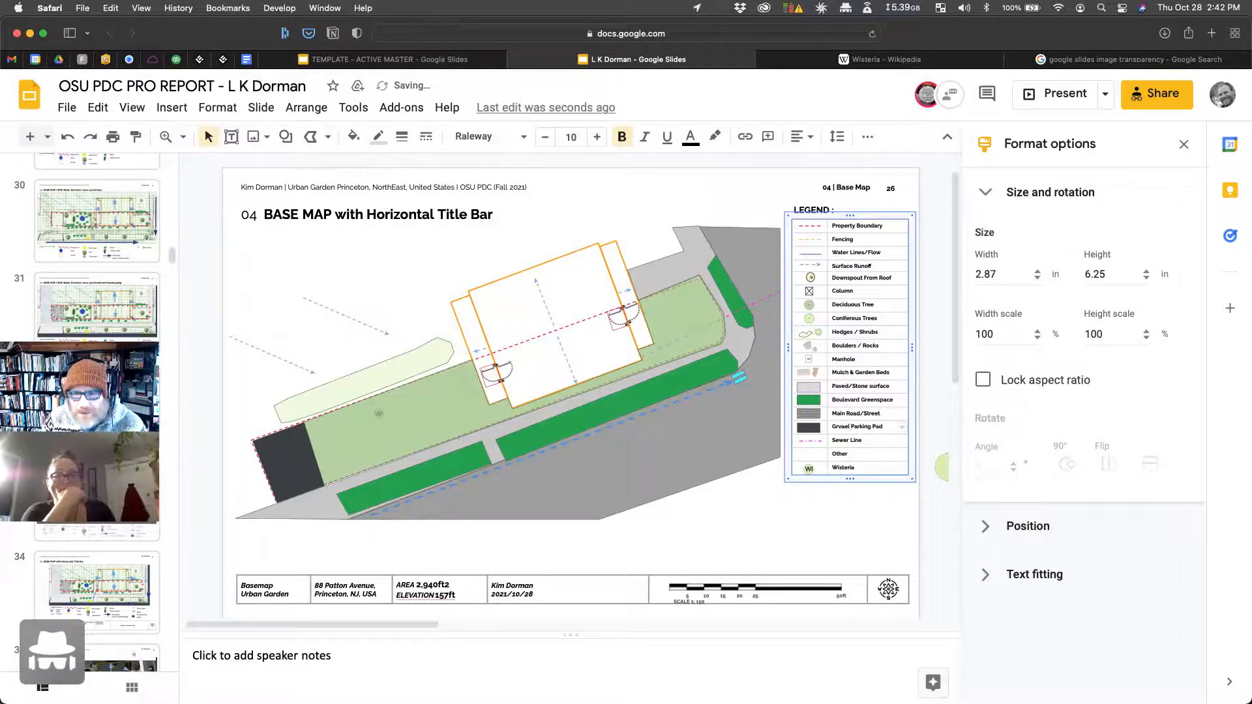
{"action": "type", "text": "avel"}
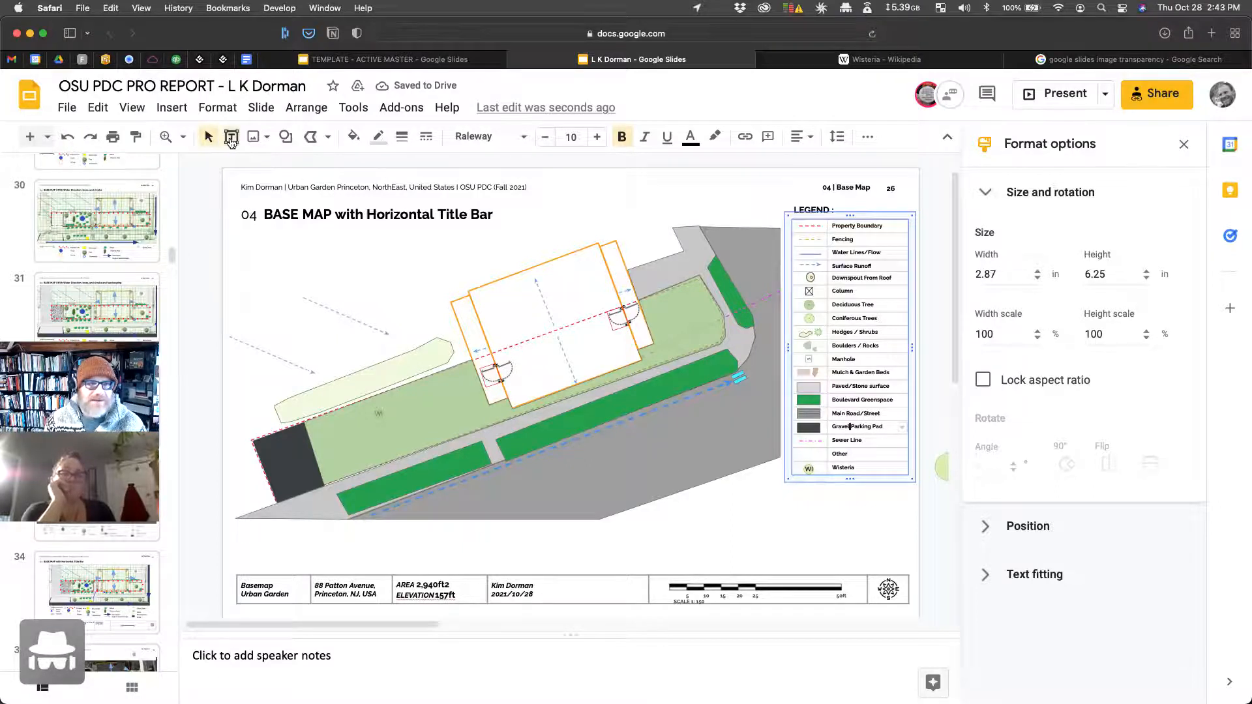
{"action": "left_click", "coordinate": [231, 136]}
Step: Add a 'House' text label inside the house outline and zoom in on the roof arrows
{"action": "left_click_drag", "start_coordinate": [552, 288], "coordinate": [590, 306]}
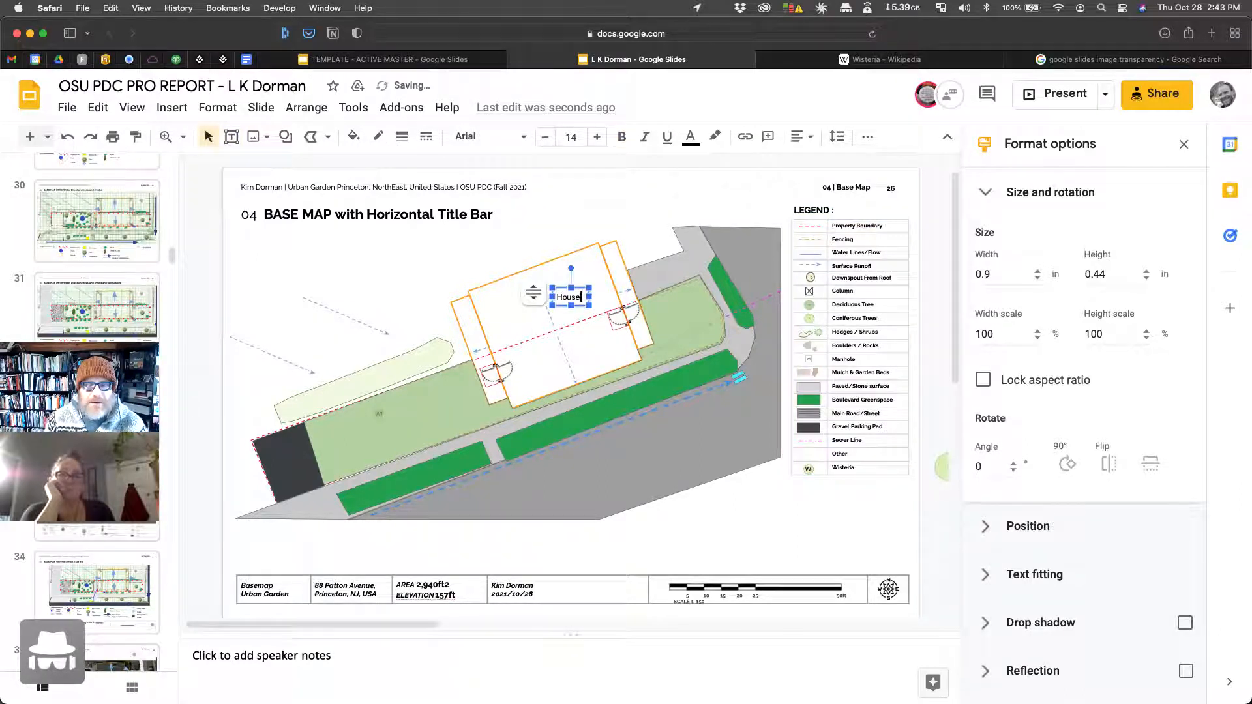
{"action": "left_click", "coordinate": [683, 329]}
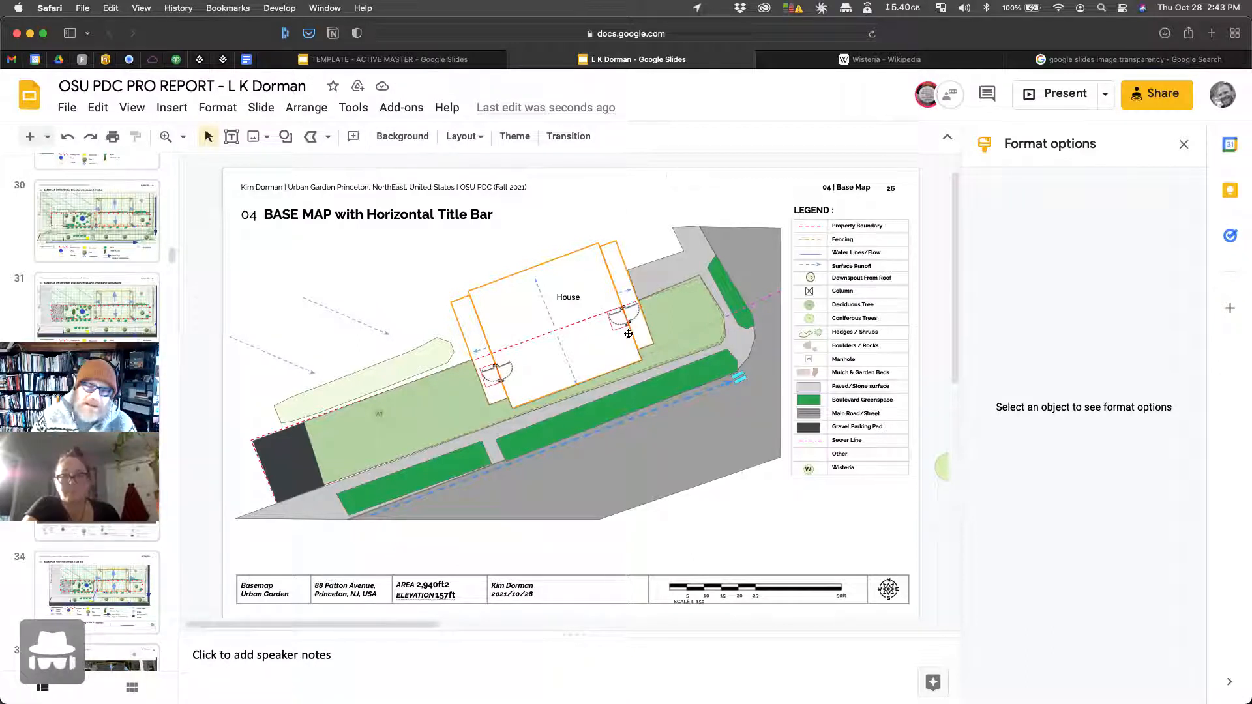
{"action": "left_click", "coordinate": [569, 374]}
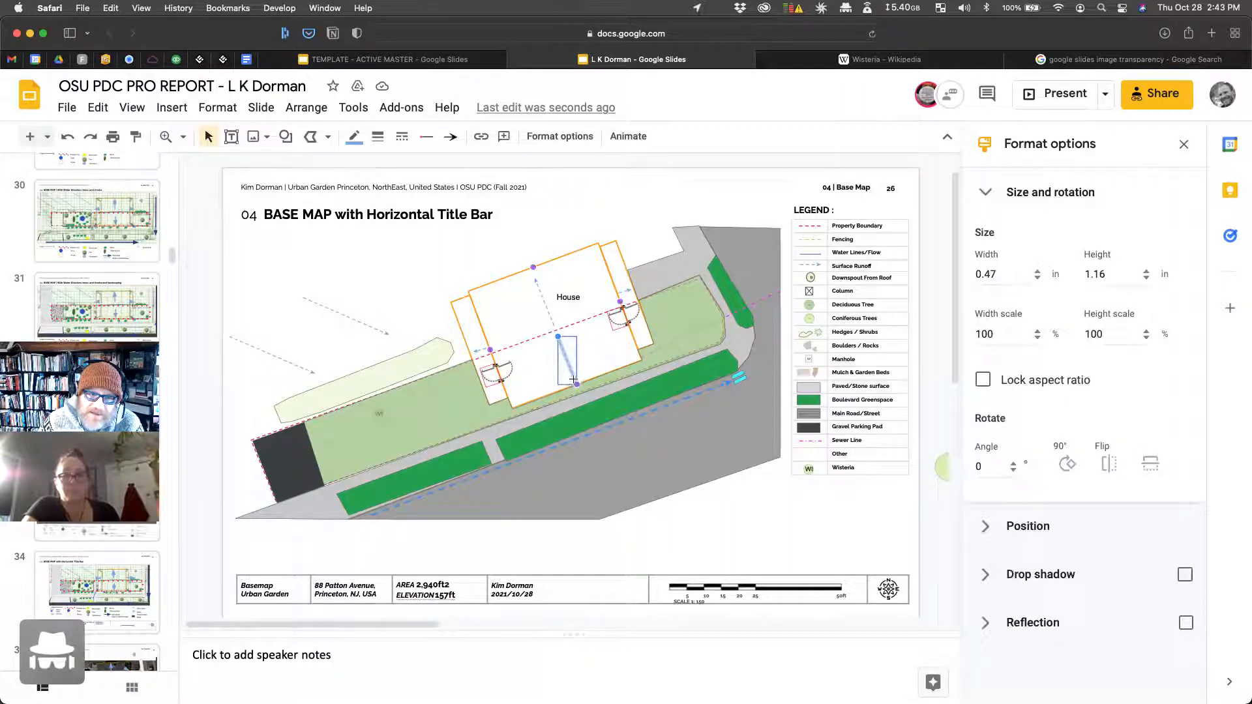
{"action": "left_click", "coordinate": [174, 142]}
{"action": "left_click", "coordinate": [184, 143]}
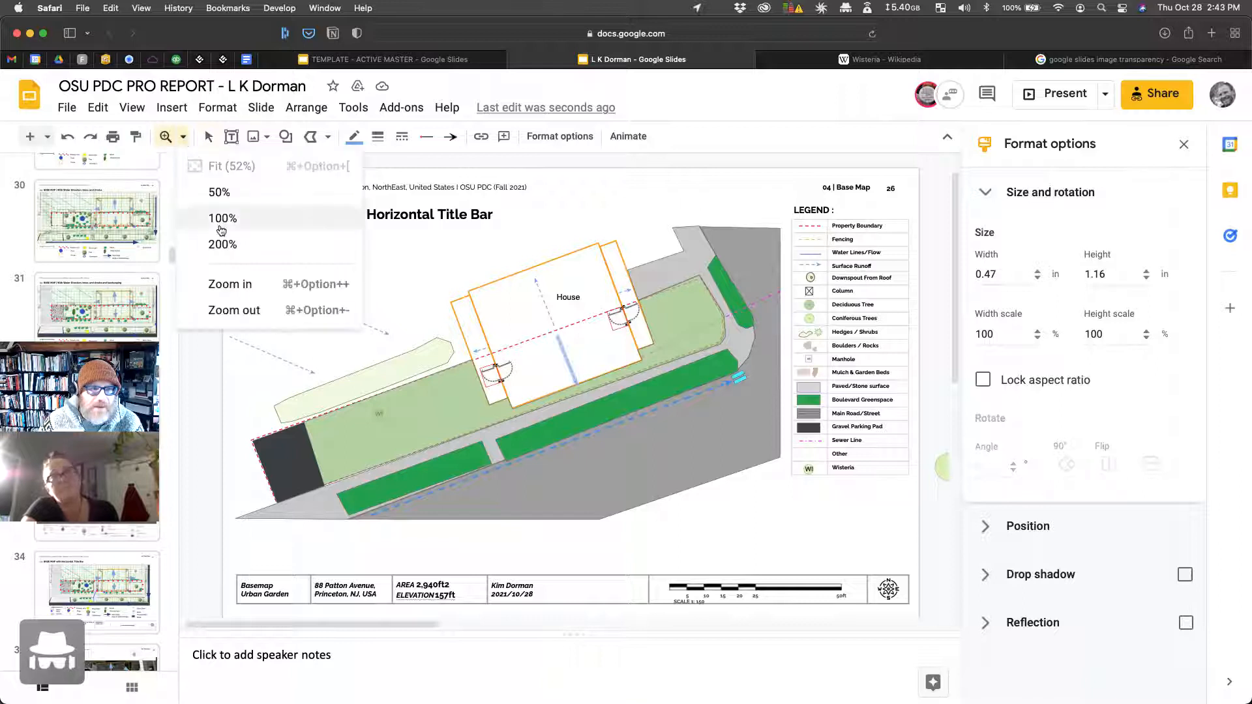
{"action": "left_click", "coordinate": [239, 283]}
{"action": "left_click", "coordinate": [573, 347]}
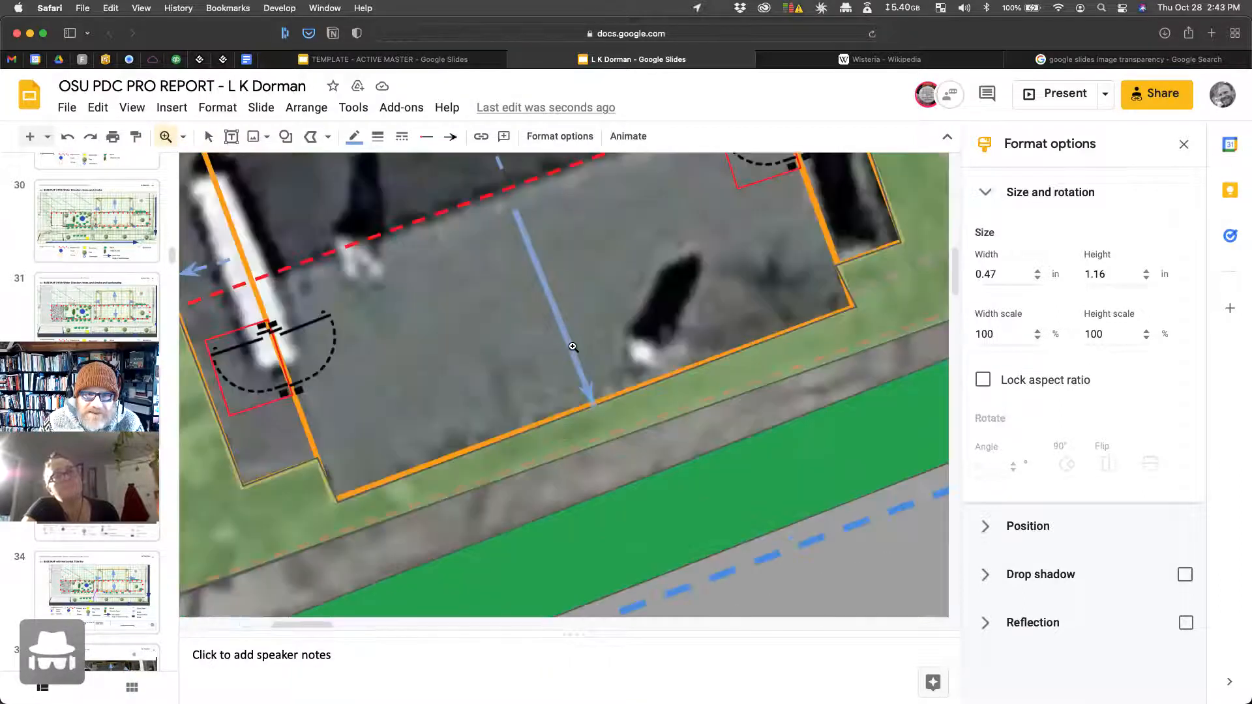
Step: Shorten the lower and upper blue roof arrows, then fit the whole slide back into view
{"action": "left_click", "coordinate": [209, 136]}
{"action": "left_click", "coordinate": [584, 381]}
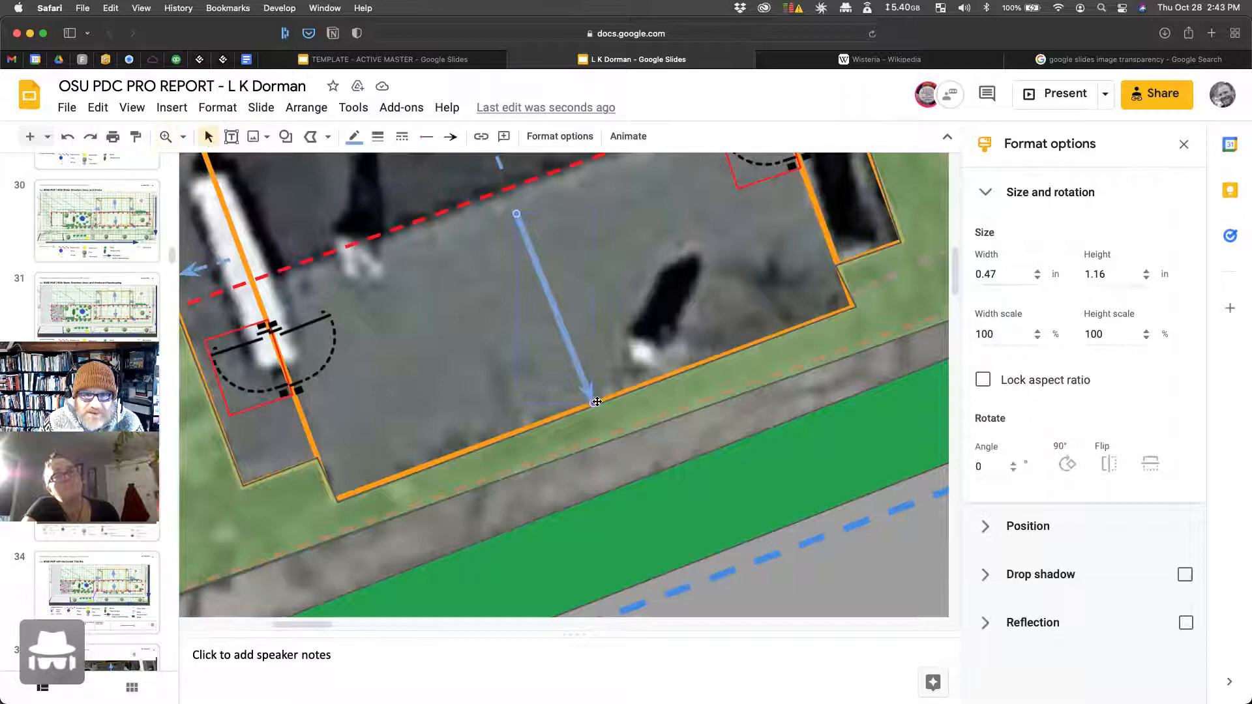
{"action": "left_click_drag", "start_coordinate": [576, 372], "coordinate": [577, 375]}
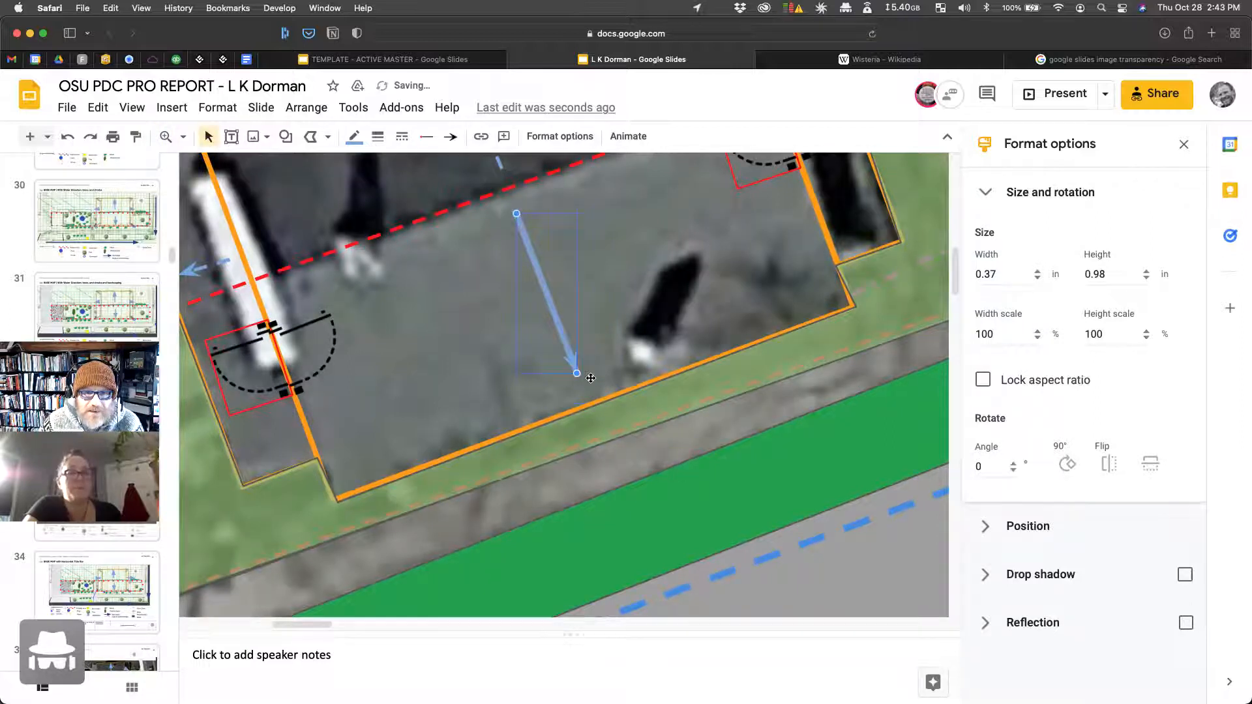
{"action": "scroll", "coordinate": [453, 311], "scroll_direction": "up", "scroll_amount": 5}
{"action": "left_click", "coordinate": [467, 295]}
{"action": "left_click_drag", "start_coordinate": [501, 376], "coordinate": [491, 353]}
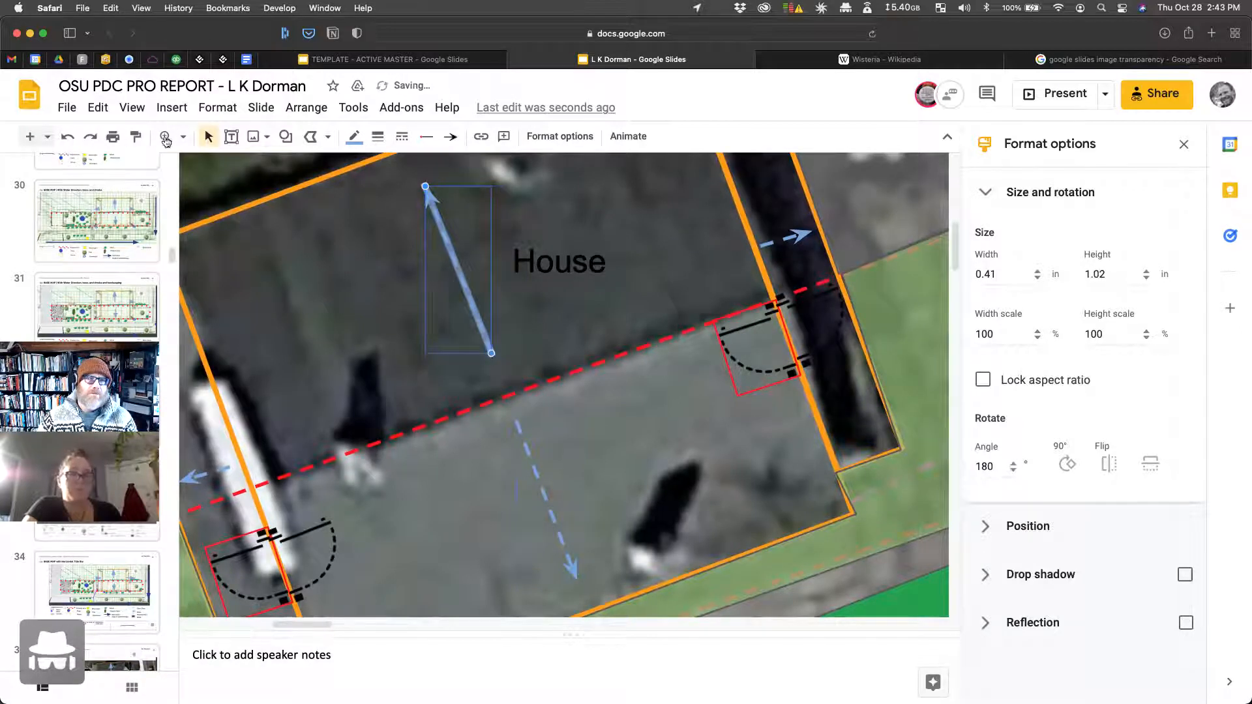
{"action": "left_click", "coordinate": [136, 136]}
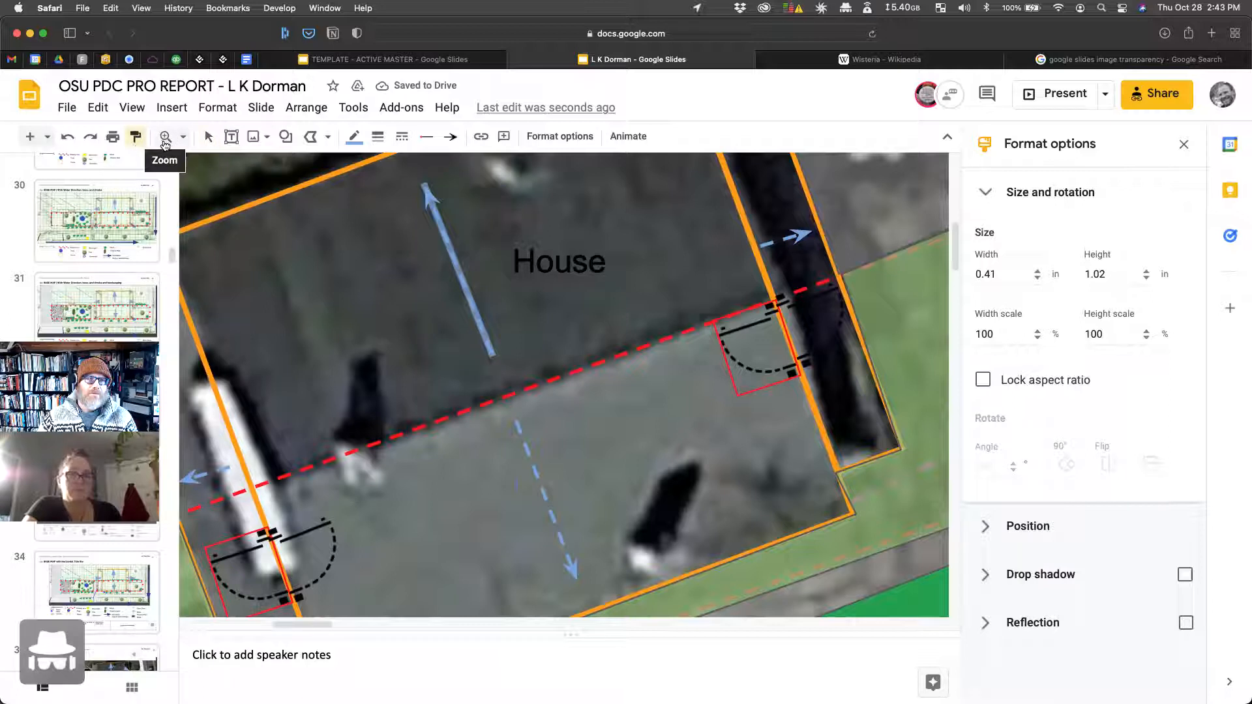
{"action": "left_click", "coordinate": [184, 137]}
{"action": "left_click", "coordinate": [219, 169]}
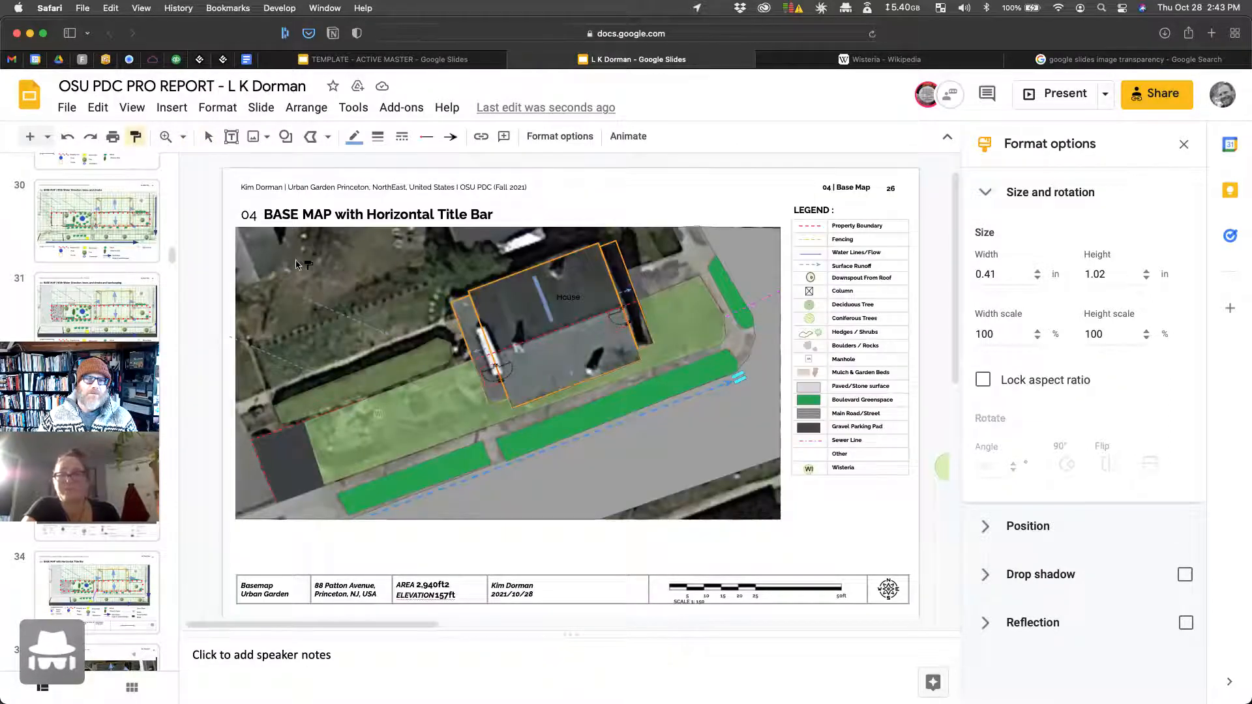
Step: Delete the SCALE ratio caption text from the scale-bar text box in the title block
{"action": "scroll", "coordinate": [299, 263], "scroll_direction": "right", "scroll_amount": 2}
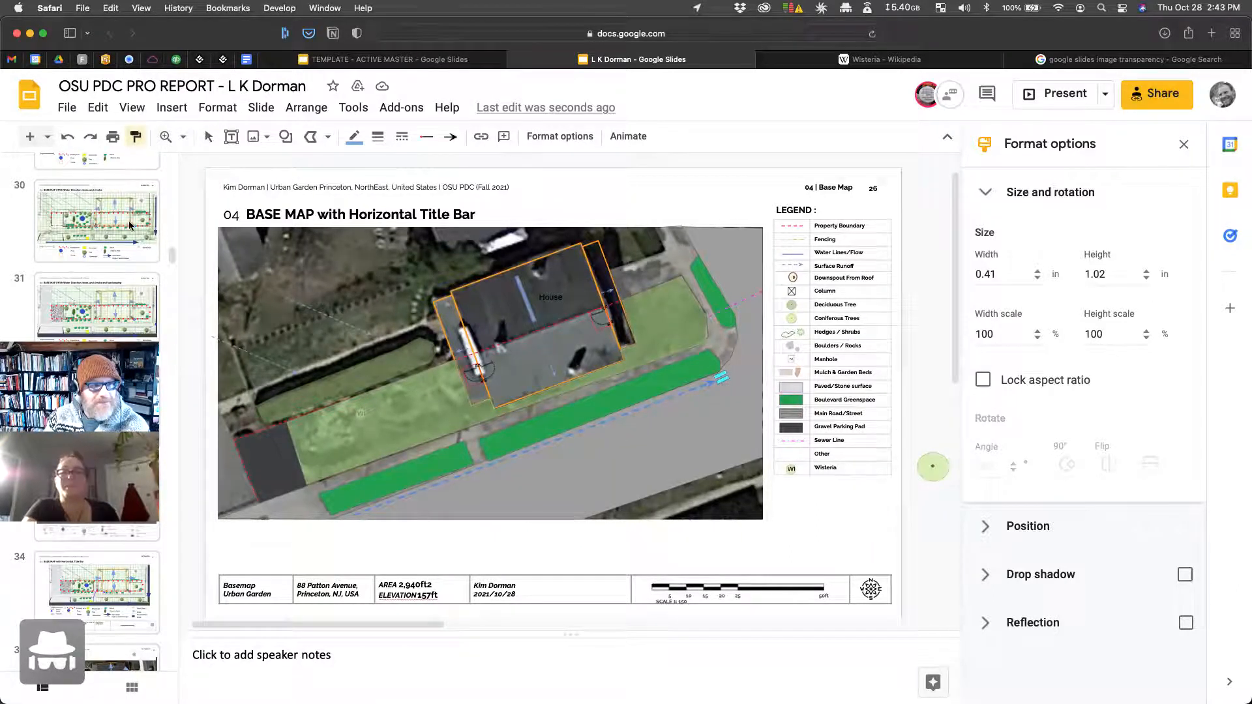
{"action": "left_click", "coordinate": [207, 136]}
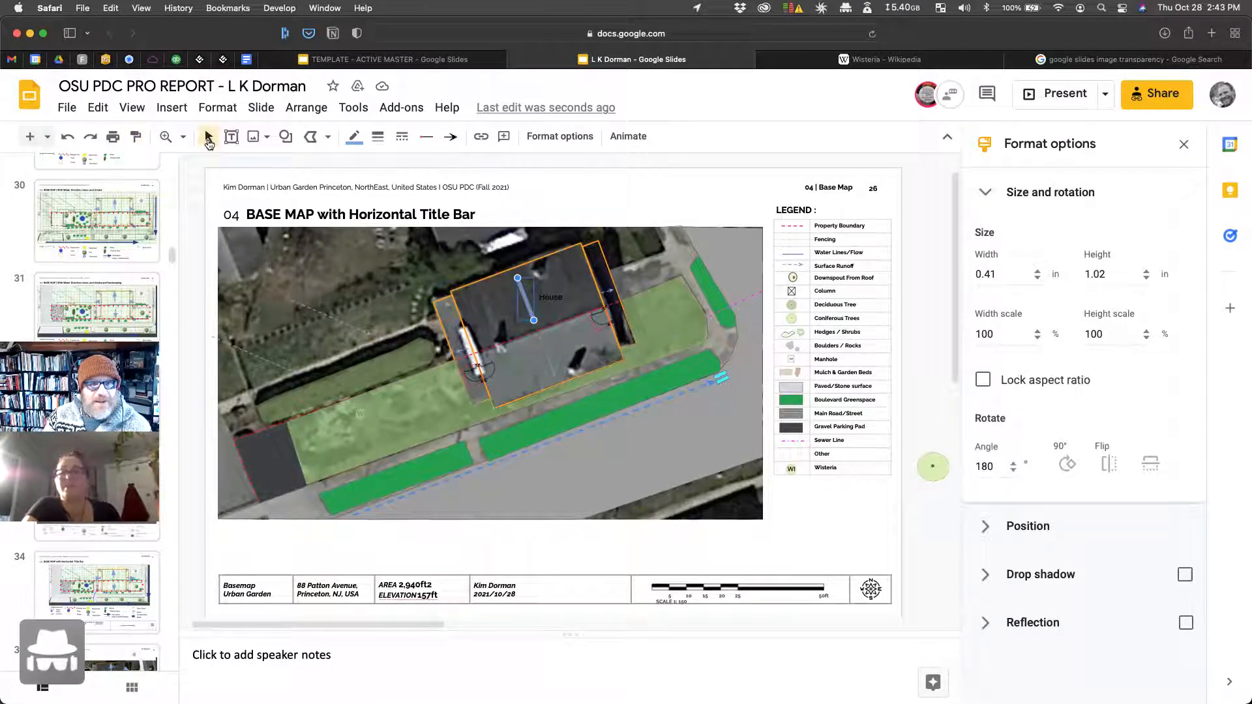
{"action": "key", "text": "Escape"}
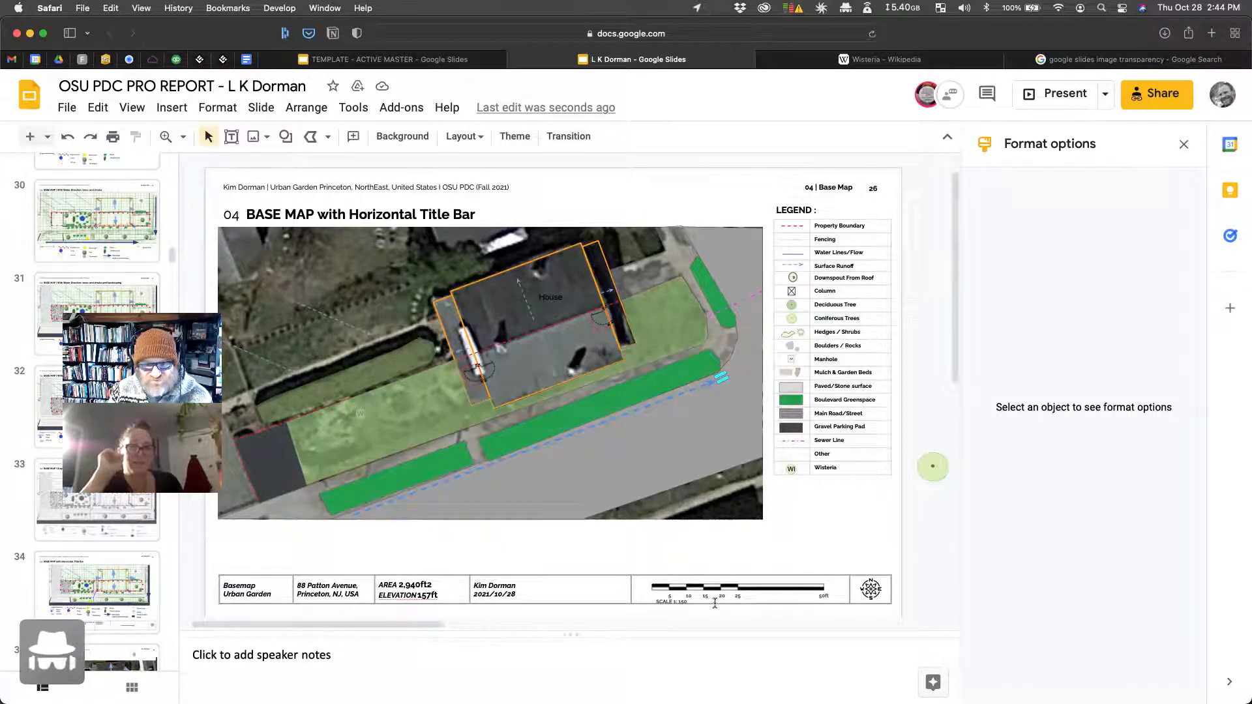
{"action": "left_click", "coordinate": [674, 600]}
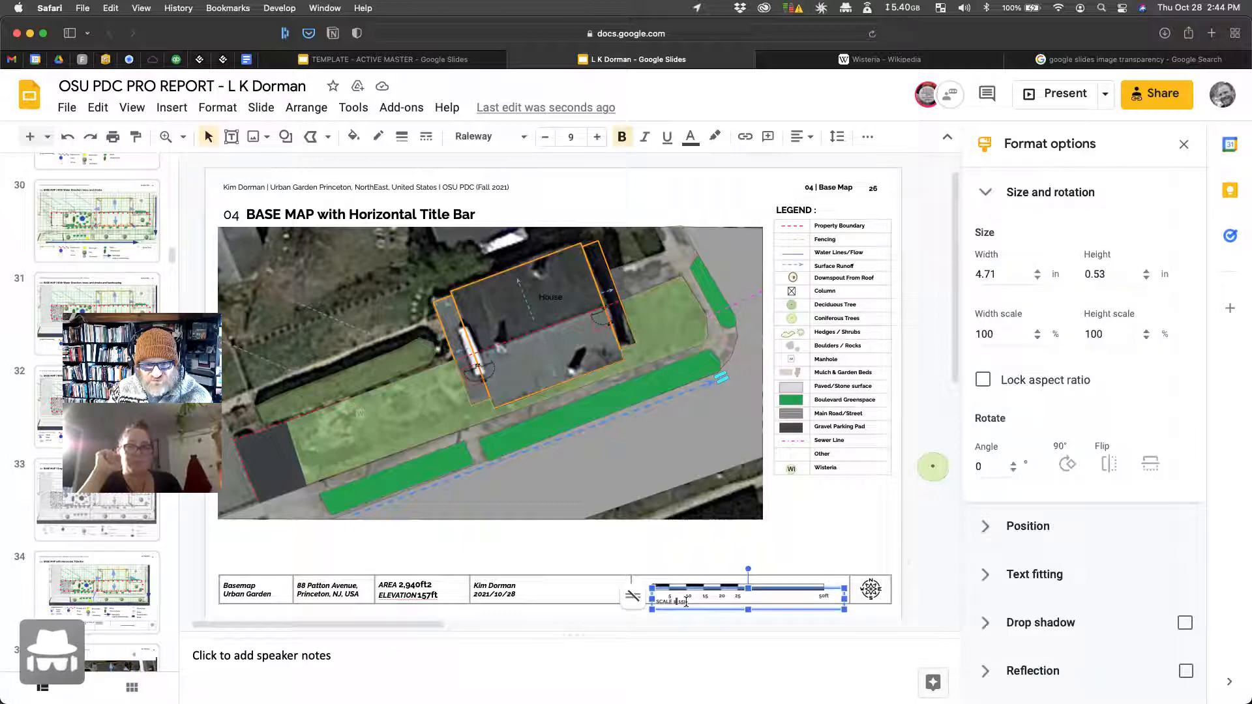
{"action": "key", "text": "BackSpace"}
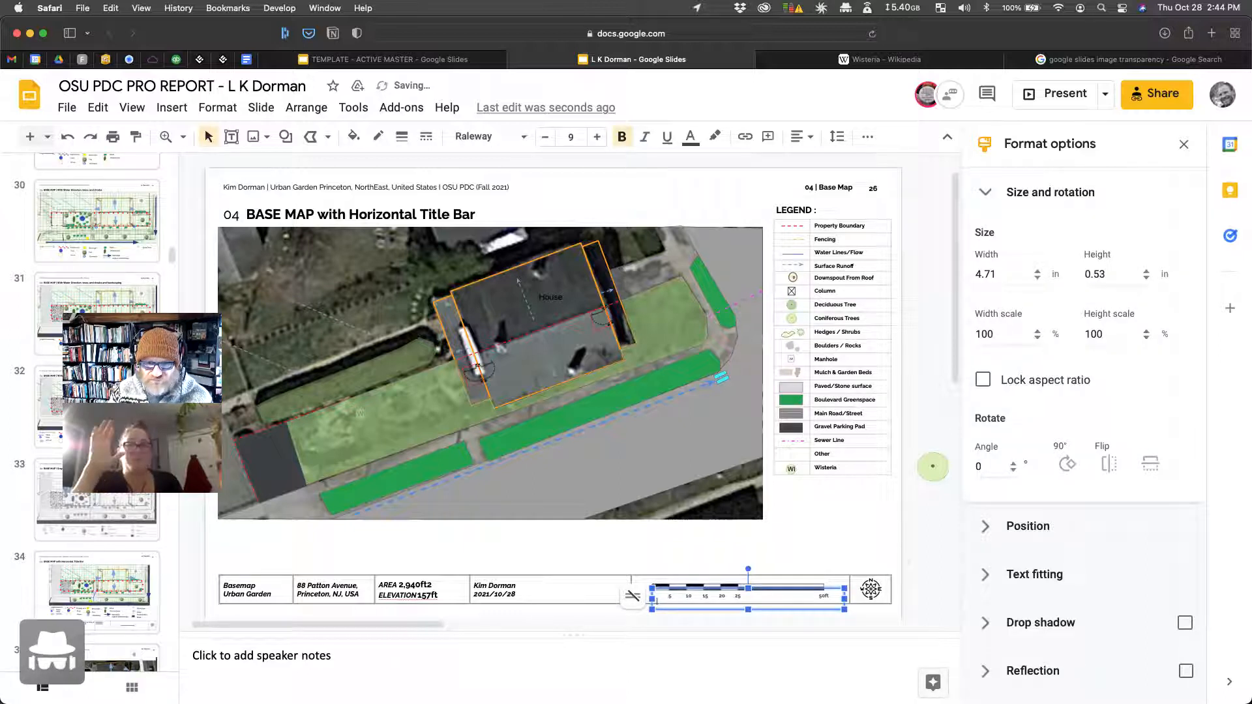
{"action": "left_click", "coordinate": [816, 504]}
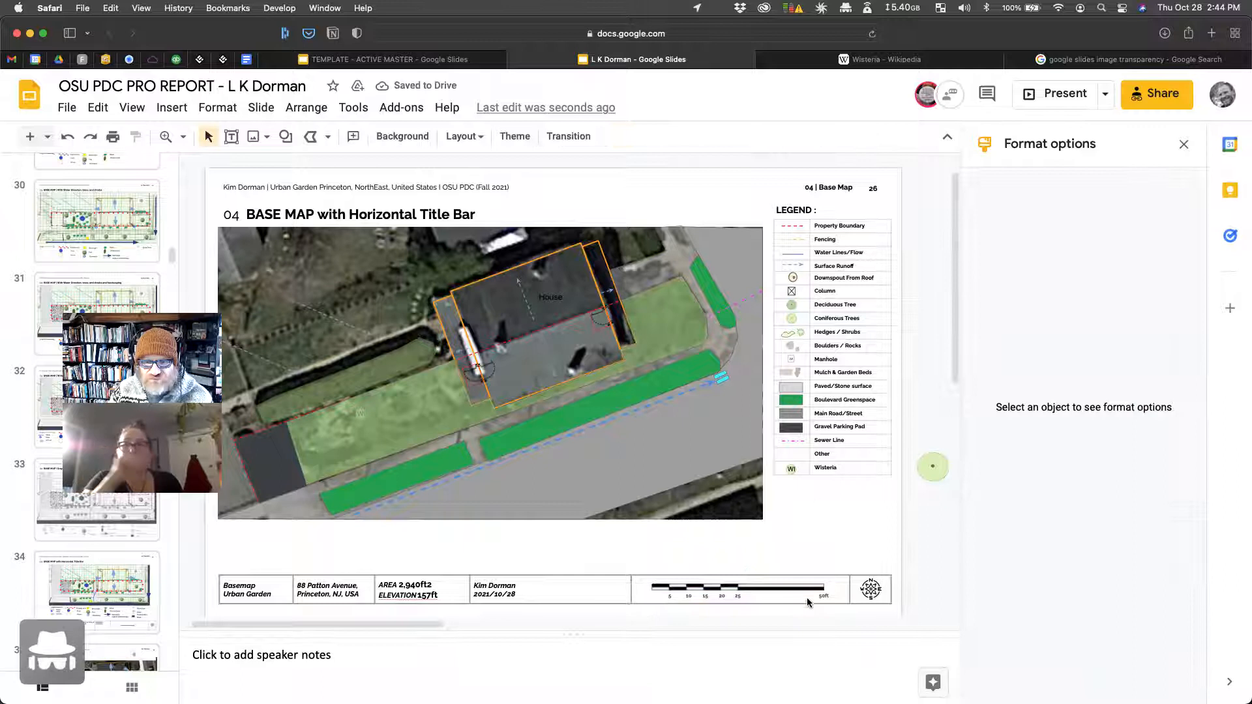
{"action": "left_click", "coordinate": [760, 601]}
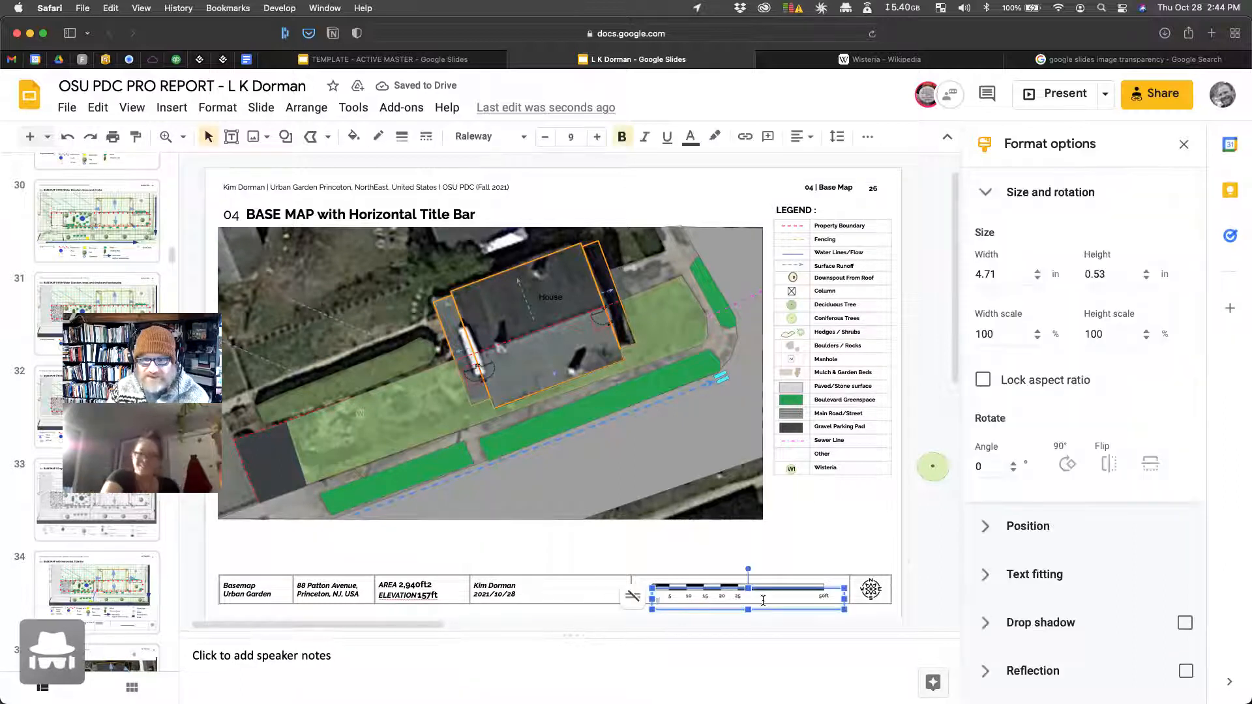
{"action": "left_click", "coordinate": [865, 494]}
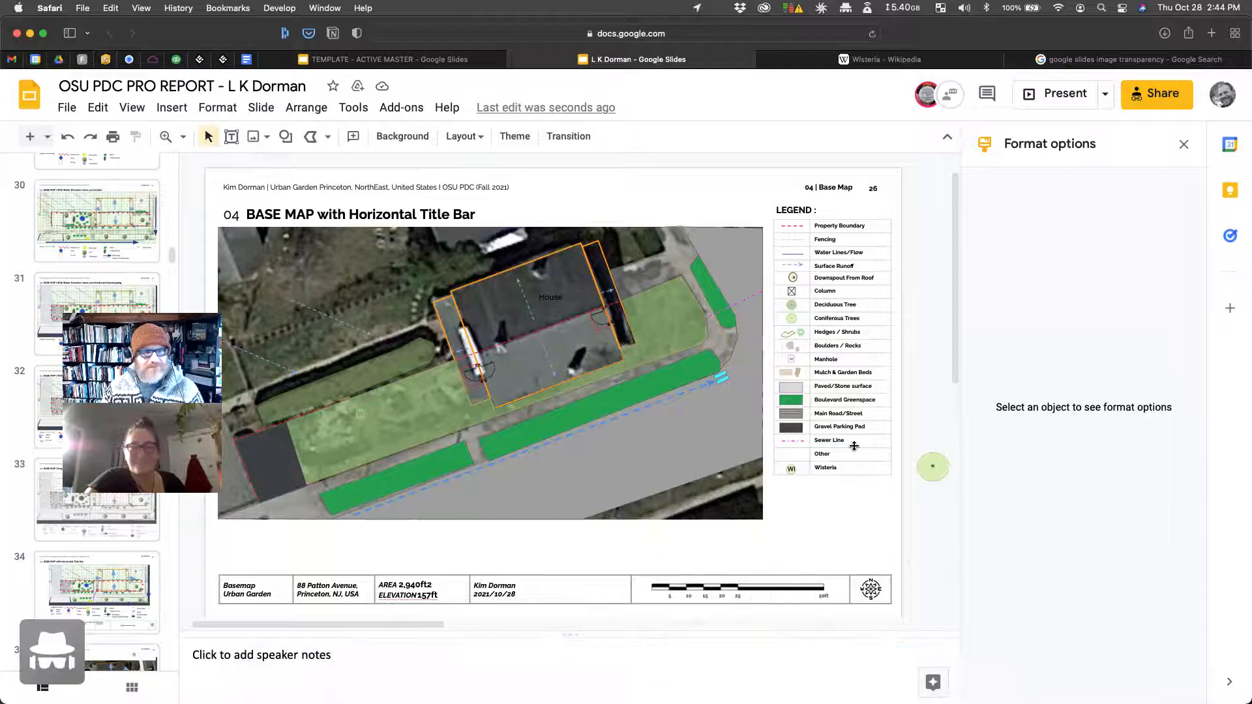
{"action": "left_click", "coordinate": [722, 377]}
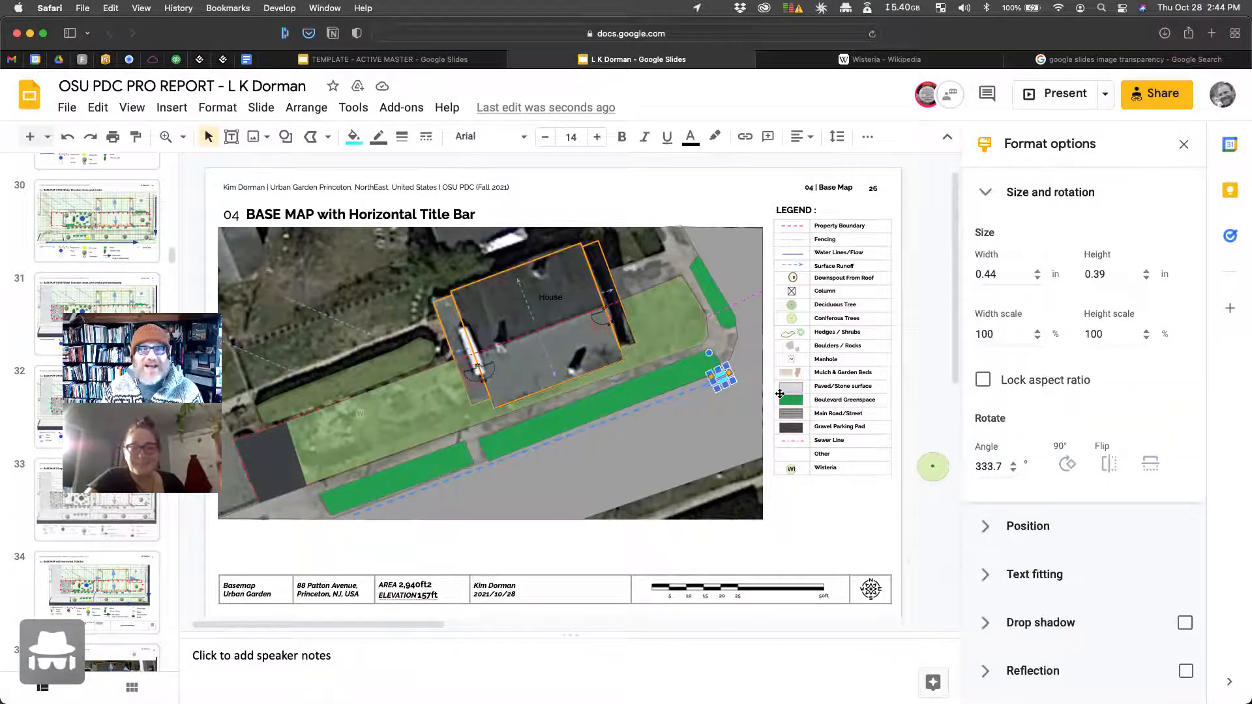